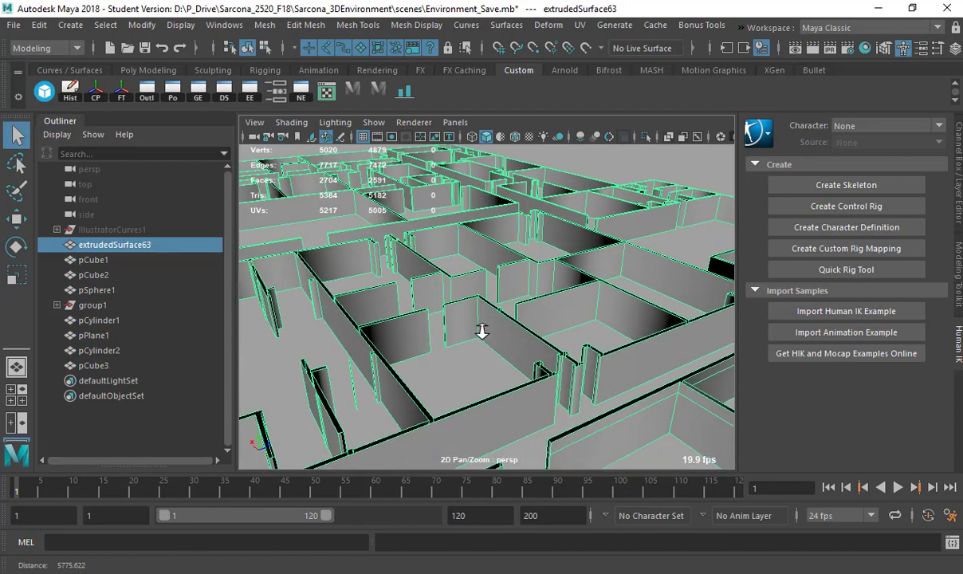
# Create a polygon cube primitive for blocking out a door in the floor plan.
pyautogui.scroll(8, 495, 393)
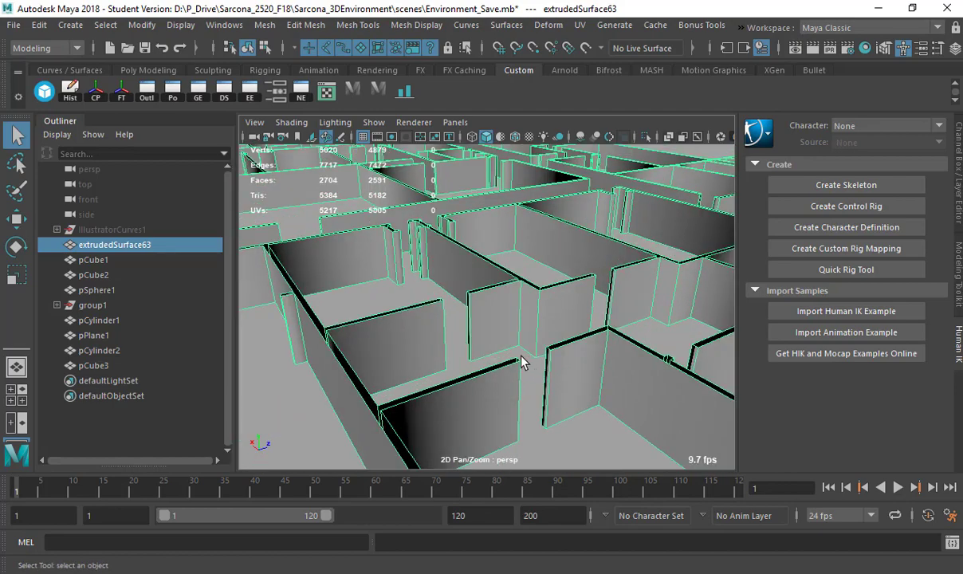
pyautogui.keyDown('alt'); pyautogui.moveTo(519, 274); pyautogui.dragTo(487, 331); pyautogui.keyUp('alt')
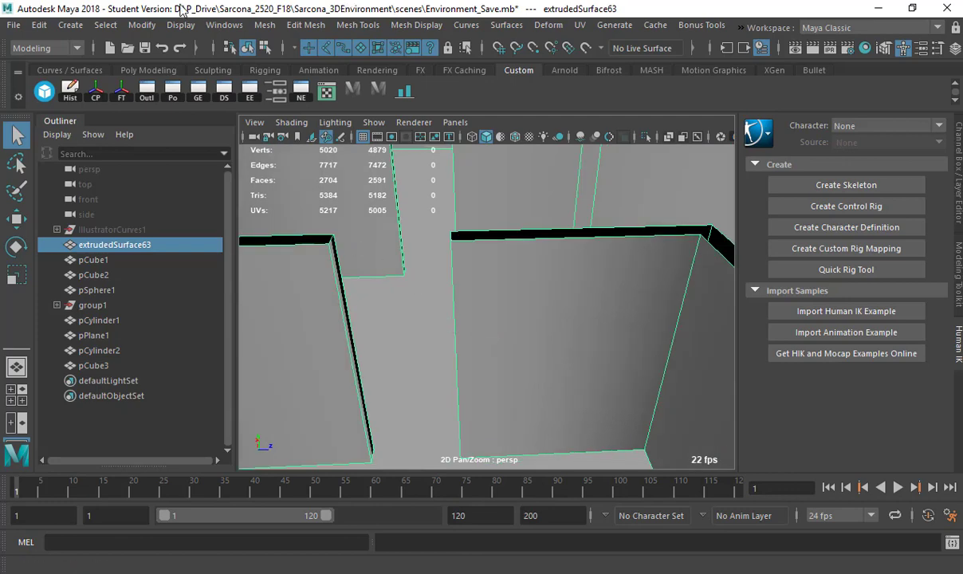
pyautogui.click(78, 27)
pyautogui.moveTo(126, 81)
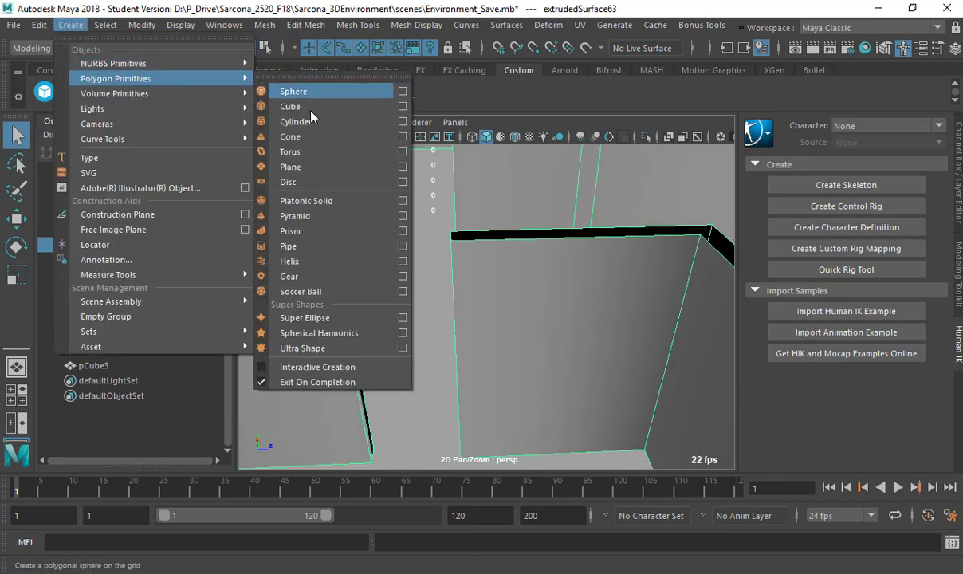
pyautogui.click(303, 106)
# Move the new cube to the lower corner of the wall end beside the doorway, snapping it in place.
pyautogui.scroll(-10, 430, 330)
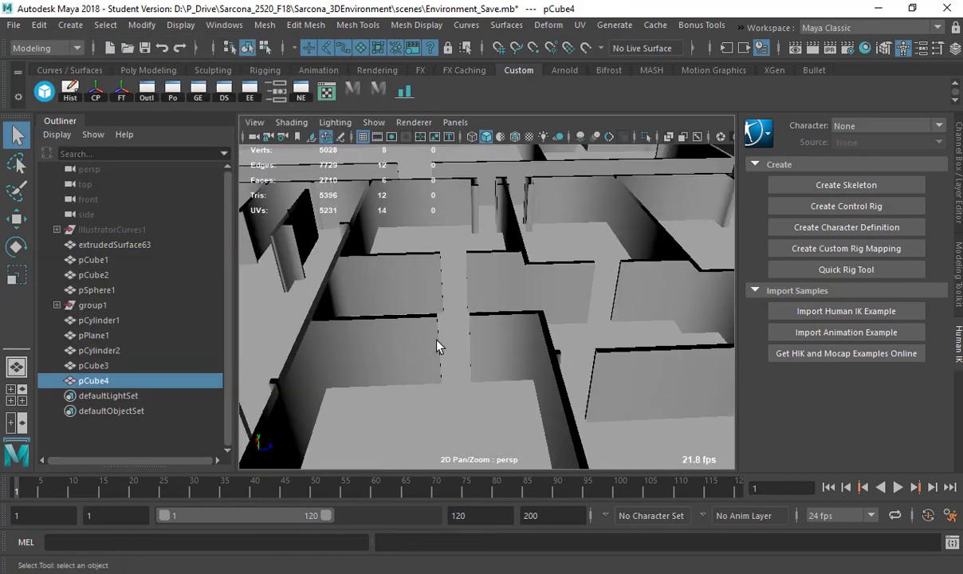
pyautogui.scroll(-1, 426, 356)
pyautogui.keyDown('alt'); pyautogui.moveTo(438, 356); pyautogui.dragTo(566, 327, button='middle'); pyautogui.keyUp('alt')
pyautogui.scroll(5, 589, 333)
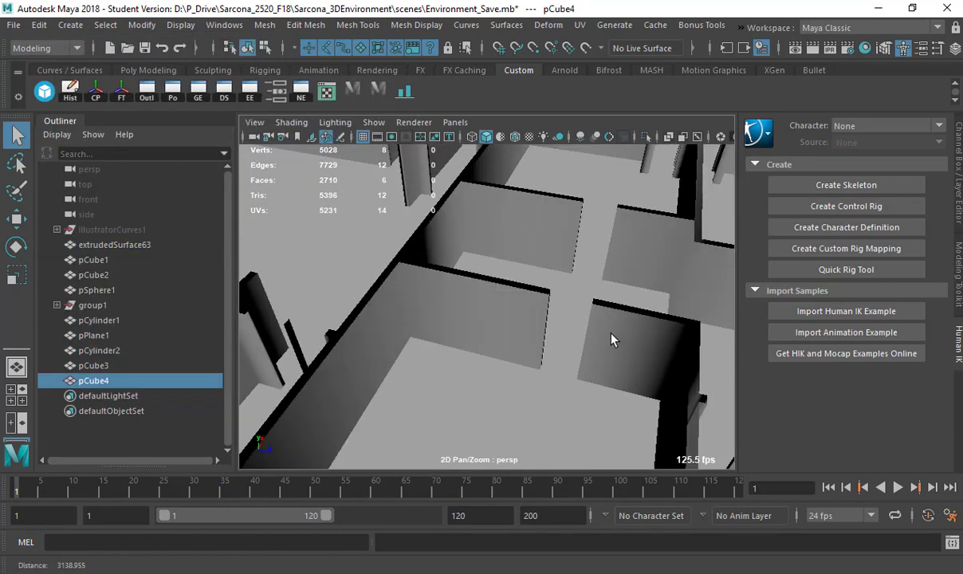
pyautogui.scroll(2, 643, 335)
pyautogui.scroll(5, 644, 335)
pyautogui.press('w')
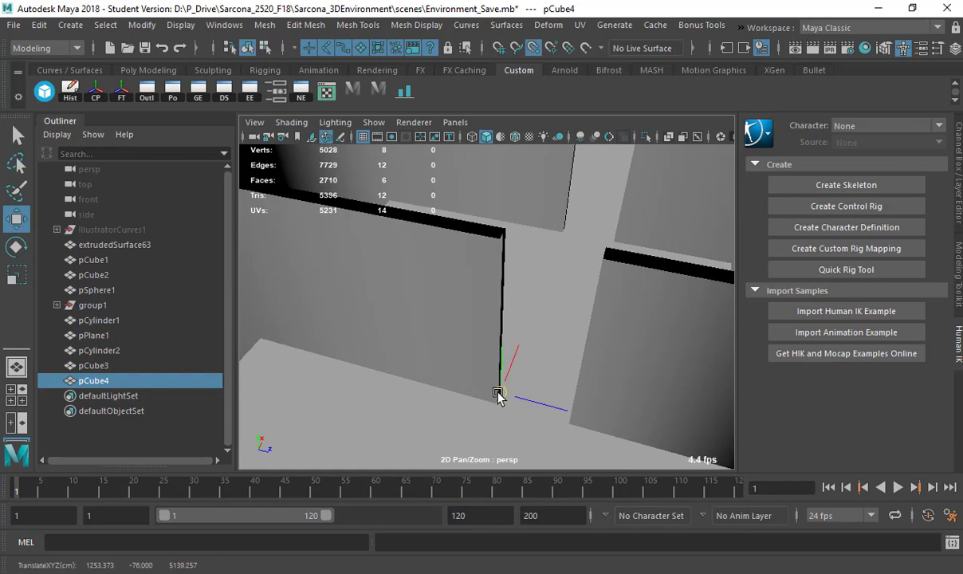
# Scale the cube up uniformly to about 73.9 at the foot of the doorway wall.
pyautogui.press('f')
pyautogui.press('w')
pyautogui.press('r')
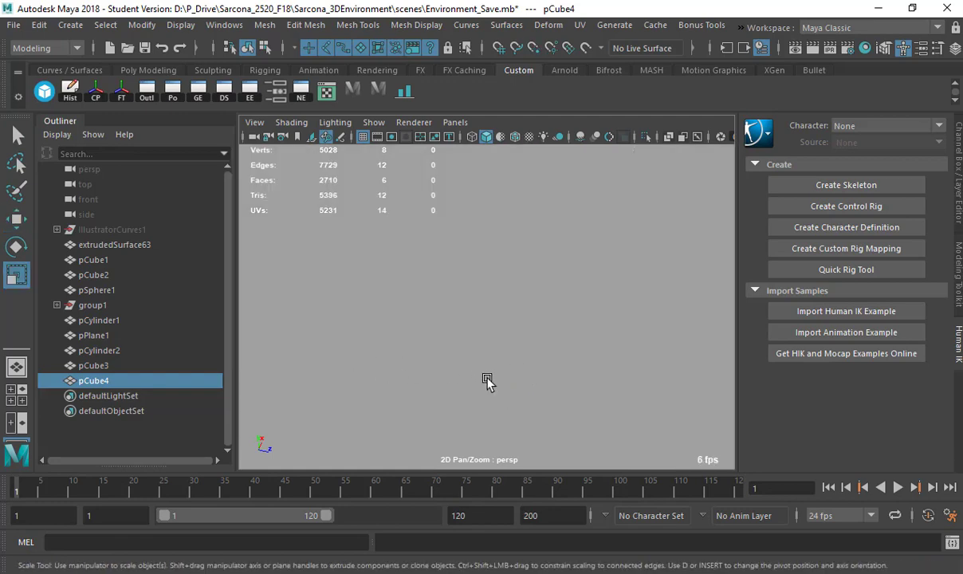
pyautogui.scroll(-3, 362, 359)
pyautogui.scroll(-4, 361, 360)
pyautogui.moveTo(376, 376); pyautogui.dragTo(561, 376, button='middle')
pyautogui.scroll(-5, 496, 368)
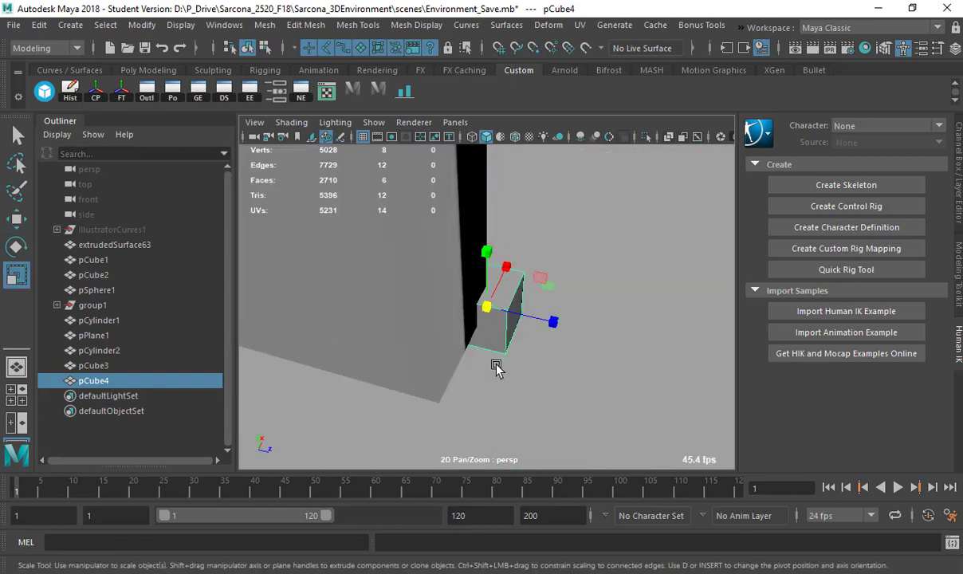
pyautogui.scroll(-2, 334, 358)
pyautogui.moveTo(337, 358); pyautogui.dragTo(459, 365, button='middle')
pyautogui.keyDown('alt'); pyautogui.moveTo(458, 365); pyautogui.dragTo(259, 352, button='right'); pyautogui.keyUp('alt')
pyautogui.scroll(-4, 297, 343)
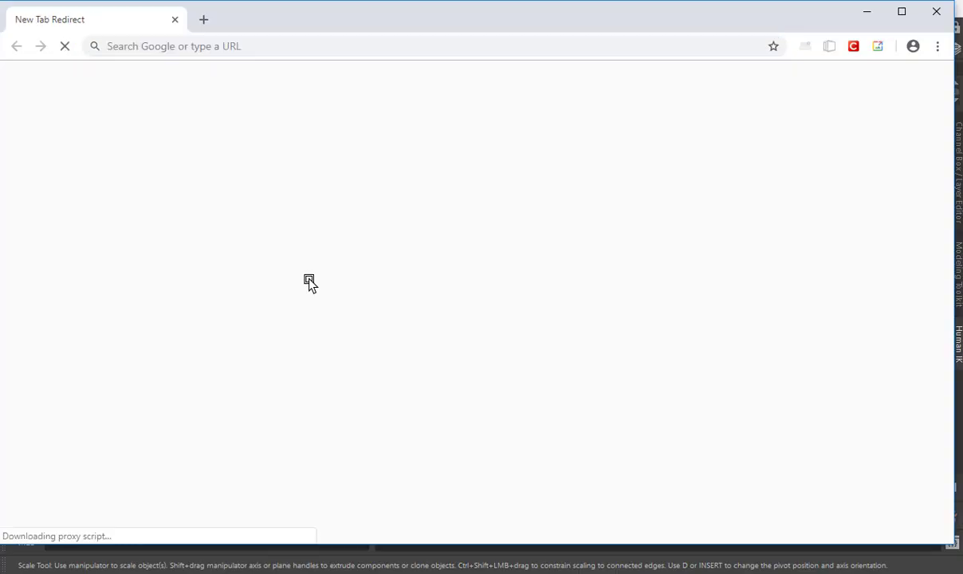
# Look up the standard door height in the browser by searching Google for "door height" and "door height cm".
pyautogui.write('door height')
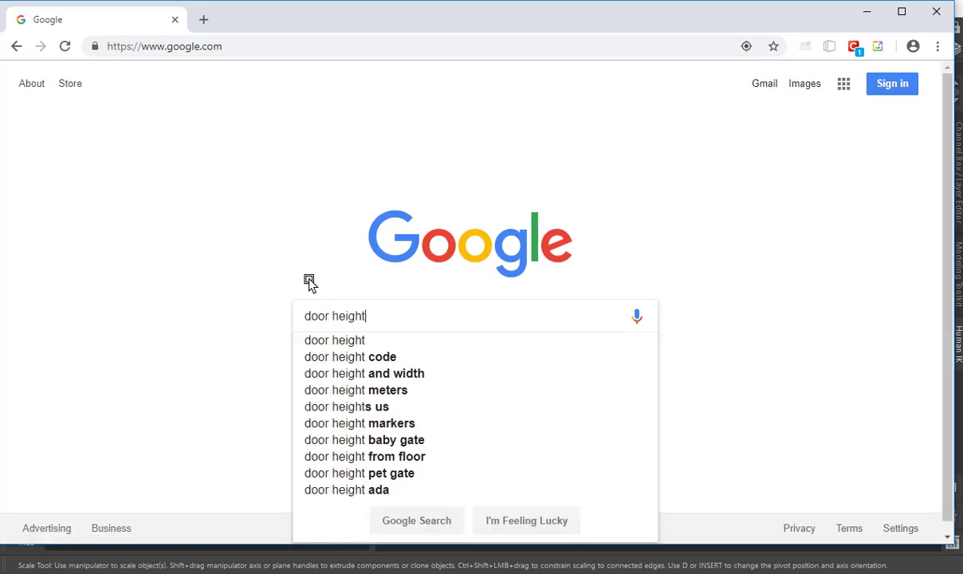
pyautogui.press('Return')
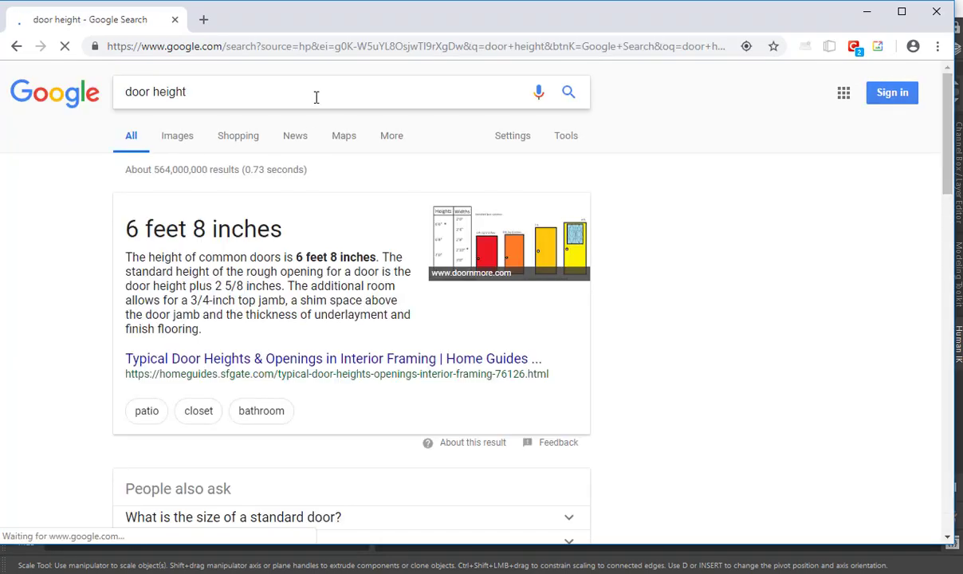
pyautogui.click(316, 95)
pyautogui.write('cm')
pyautogui.press('Return')
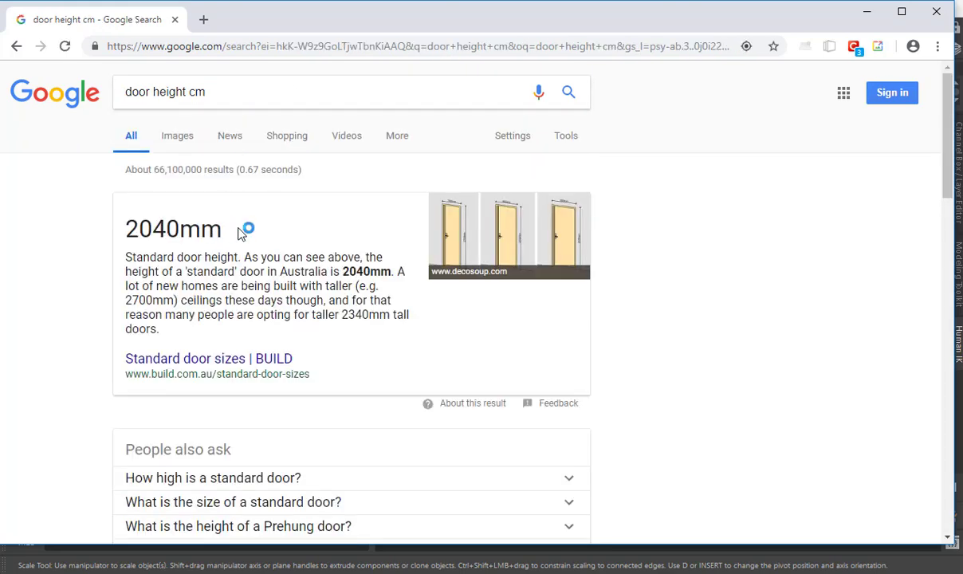
pyautogui.moveTo(236, 233); pyautogui.dragTo(120, 226)
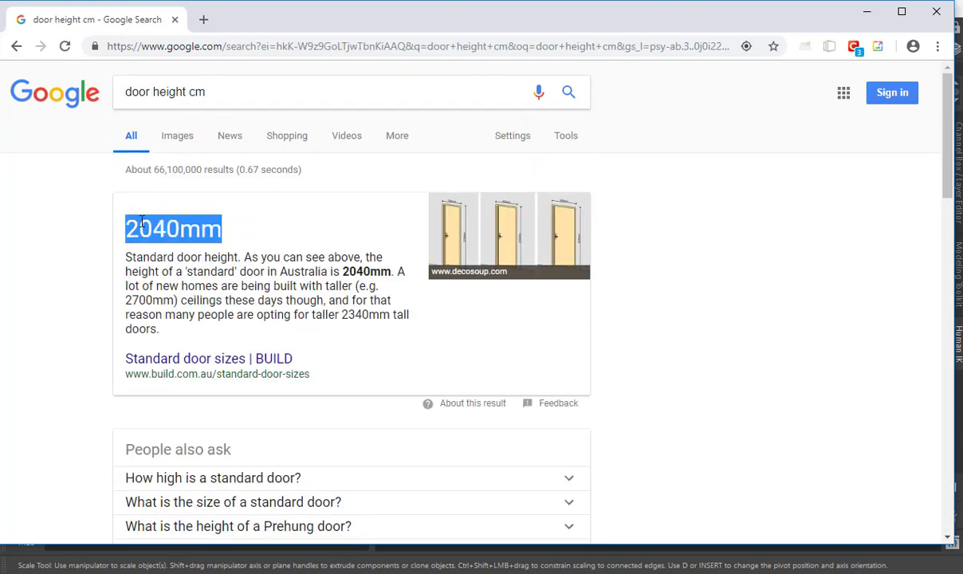
pyautogui.click(162, 228)
pyautogui.doubleClick(162, 228)
pyautogui.click(156, 228)
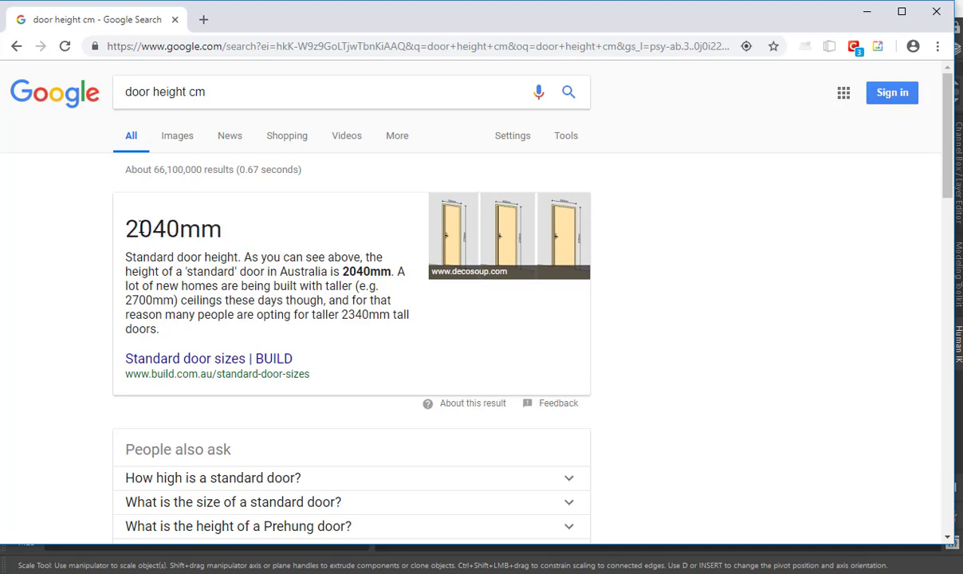
pyautogui.moveTo(167, 228); pyautogui.dragTo(124, 232)
# Switch back to Maya, set the cube's Scale Y to 204 and raise it to Translate Y of about 25.9.
pyautogui.hotkey('alt', 'Tab')
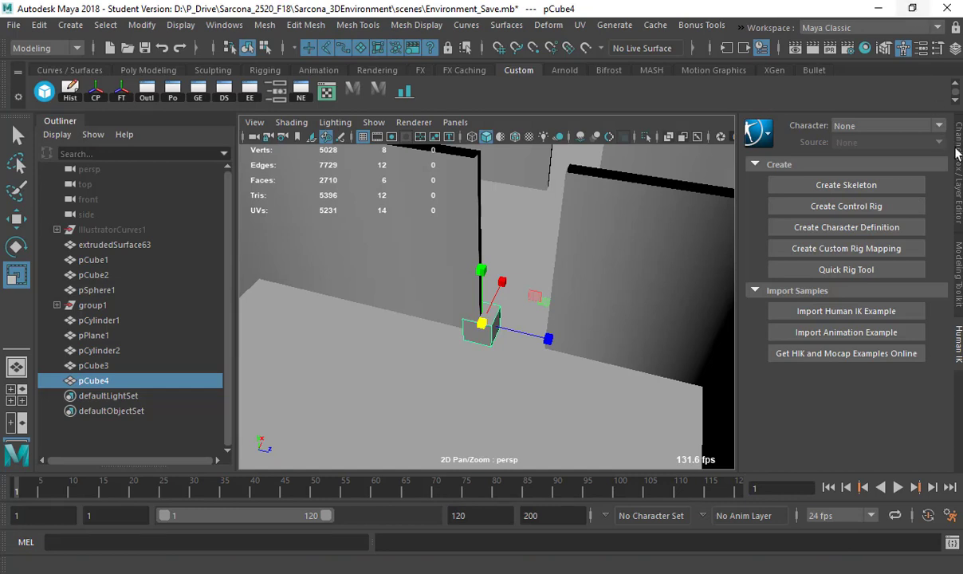
pyautogui.click(954, 196)
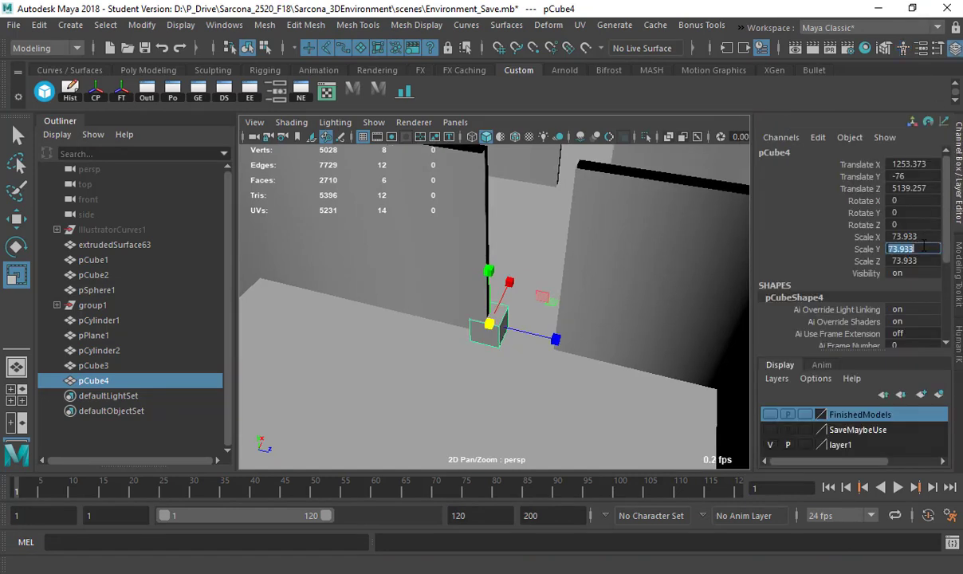
pyautogui.press('Return')
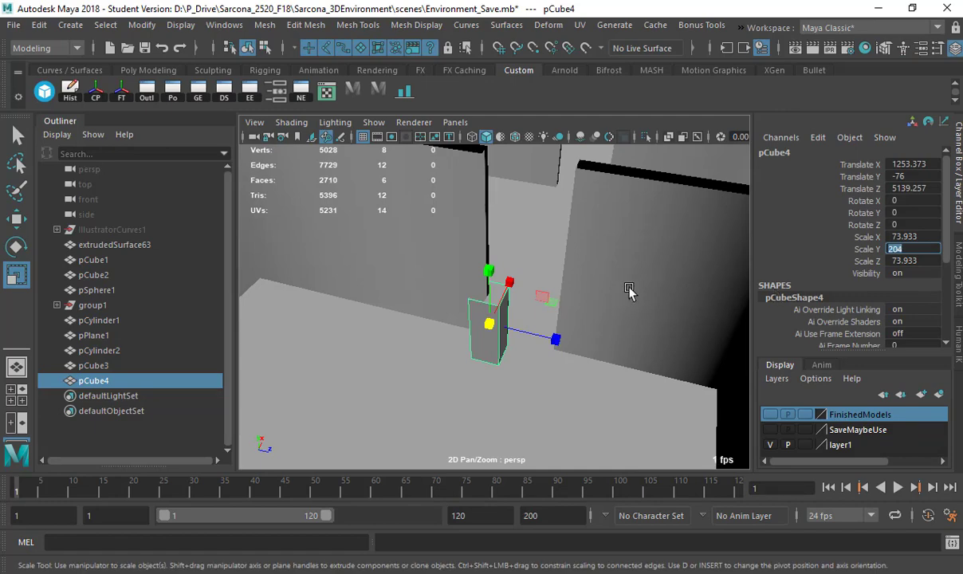
pyautogui.keyDown('alt'); pyautogui.moveTo(629, 290); pyautogui.dragTo(475, 294); pyautogui.keyUp('alt')
pyautogui.press('w')
# Switch to the browser and calculate 204 * 1.5 with a Google search.
pyautogui.hotkey('alt', 'Tab')
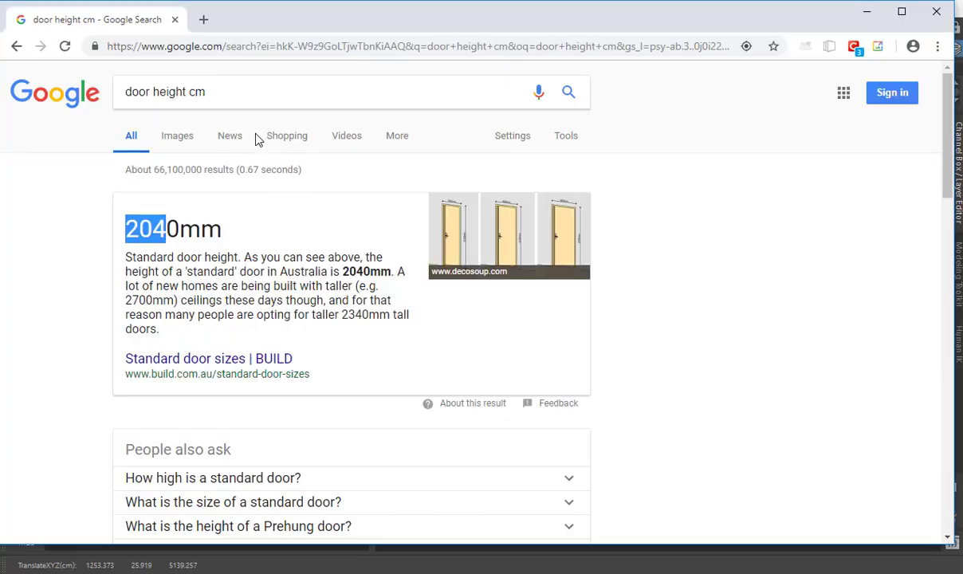
pyautogui.moveTo(237, 90); pyautogui.dragTo(92, 78)
pyautogui.write('204 ')
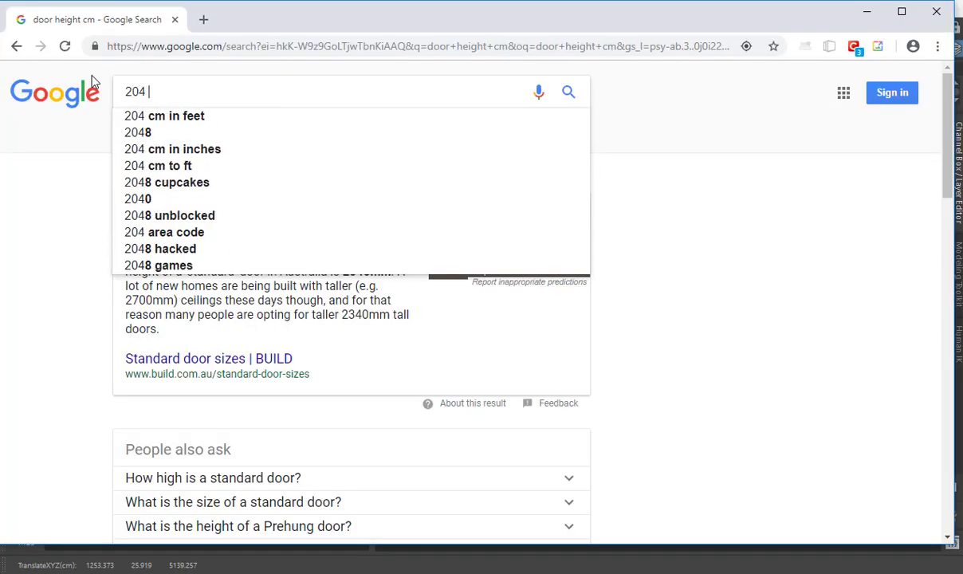
pyautogui.write('* 1.5')
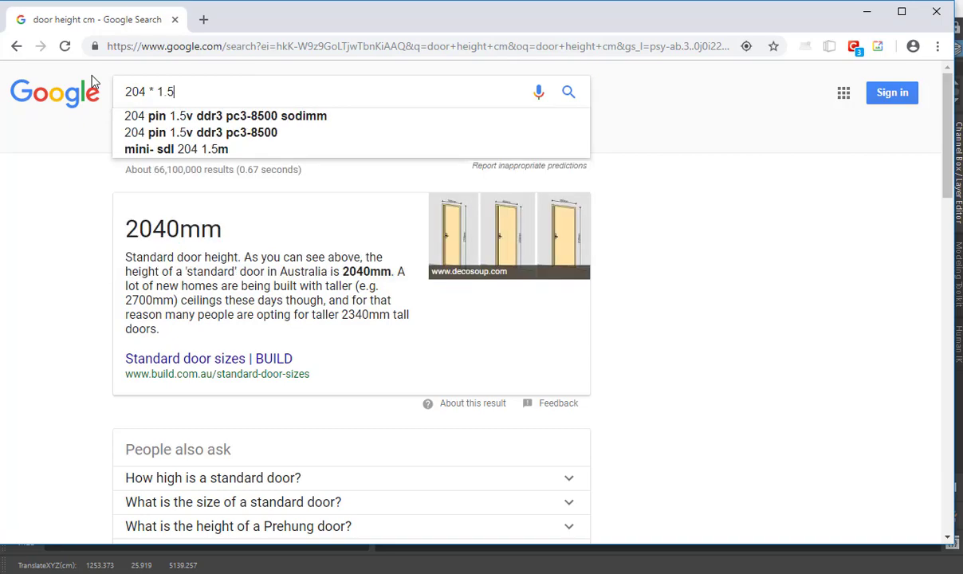
pyautogui.press('Return')
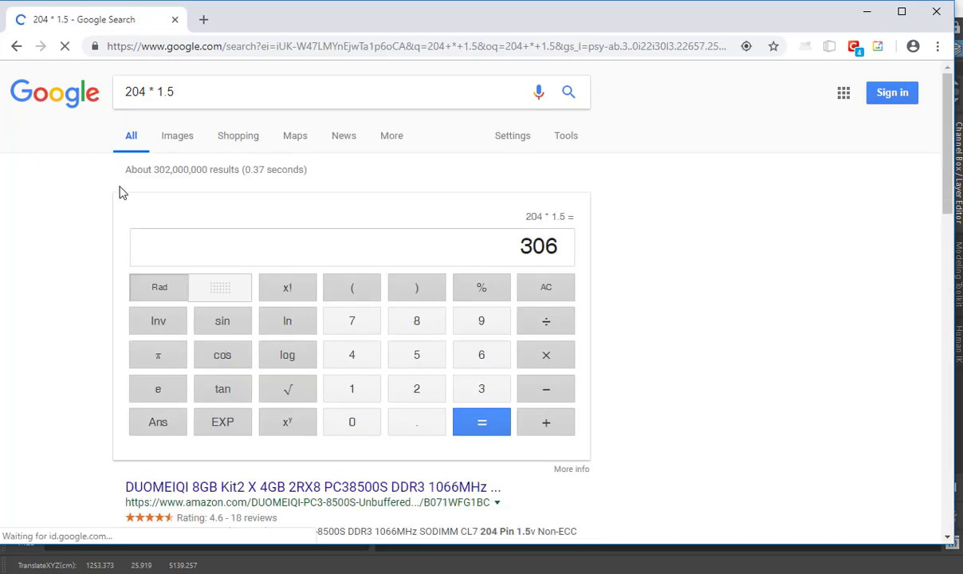
# Switch back to Maya, set the cube's Scale Y to 306 and move its pivot down to its base.
pyautogui.hotkey('alt', 'Tab')
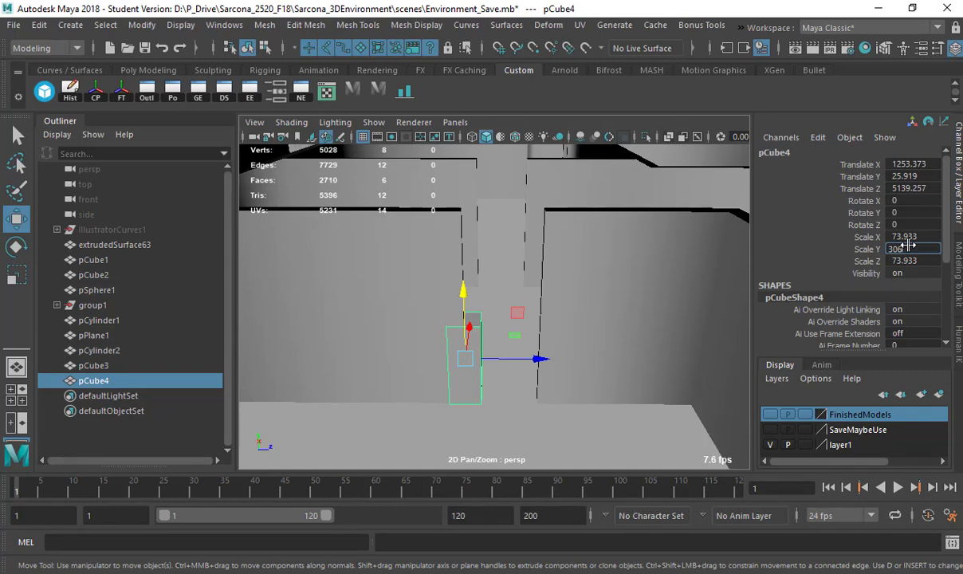
pyautogui.press('Return')
pyautogui.keyDown('alt'); pyautogui.moveTo(528, 310); pyautogui.dragTo(457, 273); pyautogui.keyUp('alt')
pyautogui.press('d')
pyautogui.moveTo(457, 337); pyautogui.dragTo(459, 388)
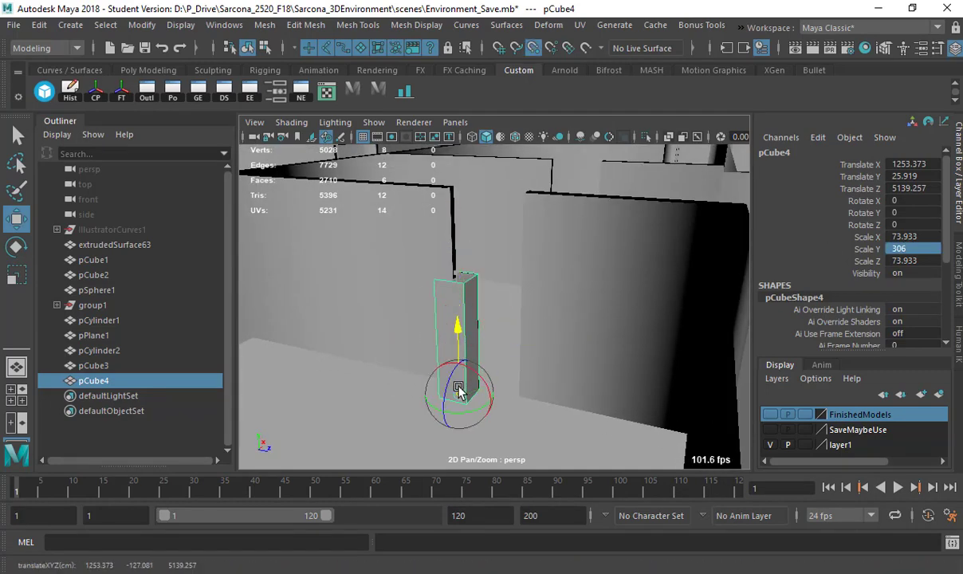
# Stand the cube on the floor inside the doorway at Translate Y 77 and thin its Scale X to about 23.5.
pyautogui.press('x')
pyautogui.moveTo(459, 344); pyautogui.dragTo(508, 353)
pyautogui.press('r')
pyautogui.press('w')
pyautogui.keyDown('alt'); pyautogui.moveTo(419, 354); pyautogui.dragTo(503, 364); pyautogui.keyUp('alt')
# Switch the viewport to the top view, frame the cube's doorway and display the model in wireframe.
pyautogui.press('space')
pyautogui.moveTo(502, 359); pyautogui.dragTo(456, 361)
pyautogui.click(423, 358)
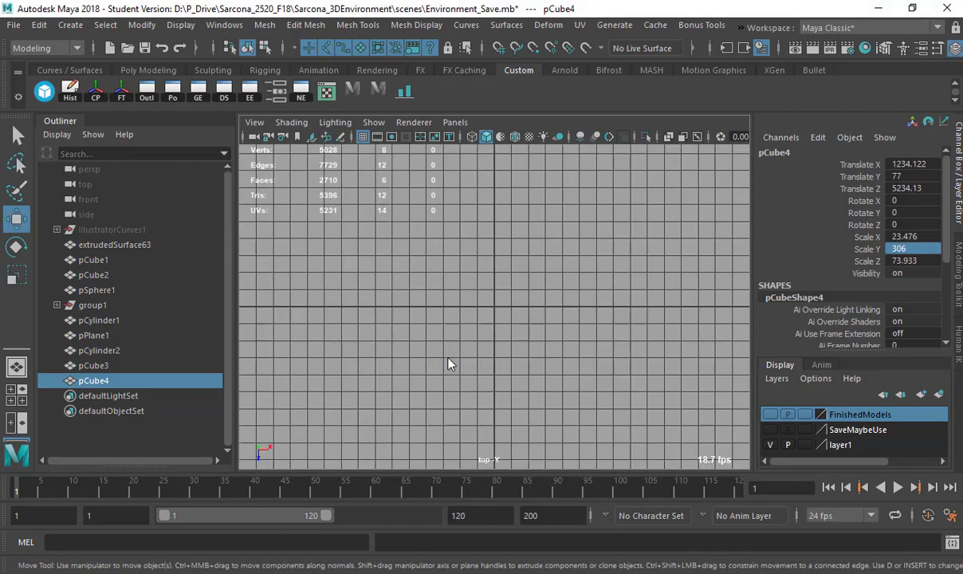
pyautogui.keyDown('alt'); pyautogui.moveTo(446, 313); pyautogui.dragTo(185, 335, button='right'); pyautogui.keyUp('alt')
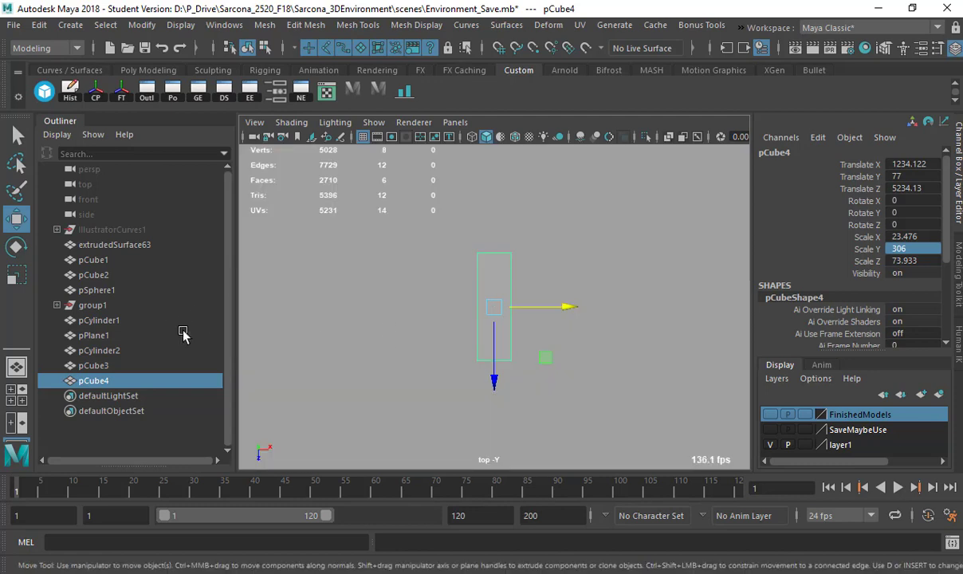
pyautogui.keyDown('alt'); pyautogui.moveTo(574, 335); pyautogui.dragTo(295, 367, button='right'); pyautogui.keyUp('alt')
pyautogui.keyDown('alt'); pyautogui.moveTo(550, 366); pyautogui.dragTo(446, 393, button='right'); pyautogui.keyUp('alt')
pyautogui.press('4')
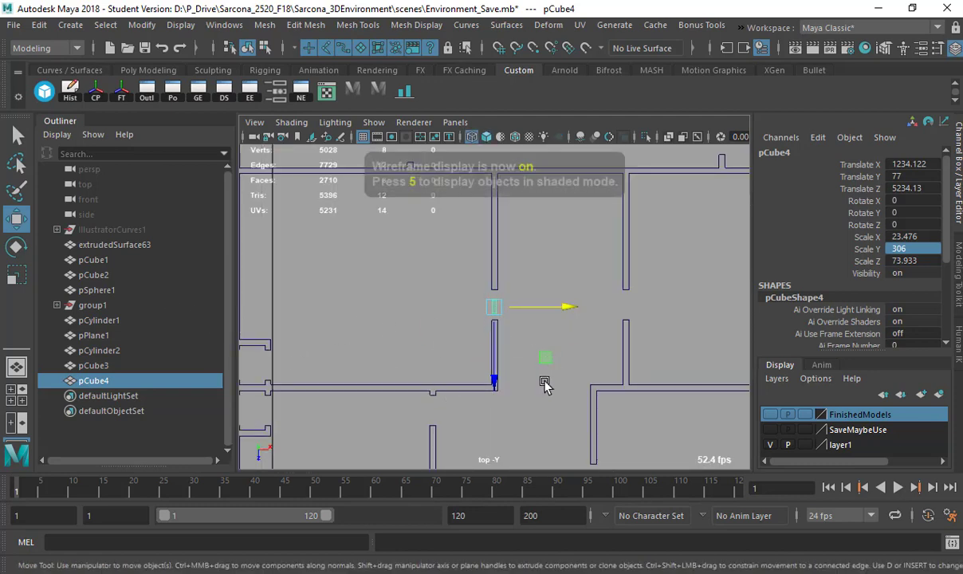
# Hide the grid in the top view around the doorway cube.
pyautogui.scroll(10, 565, 339)
pyautogui.scroll(-2, 287, 263)
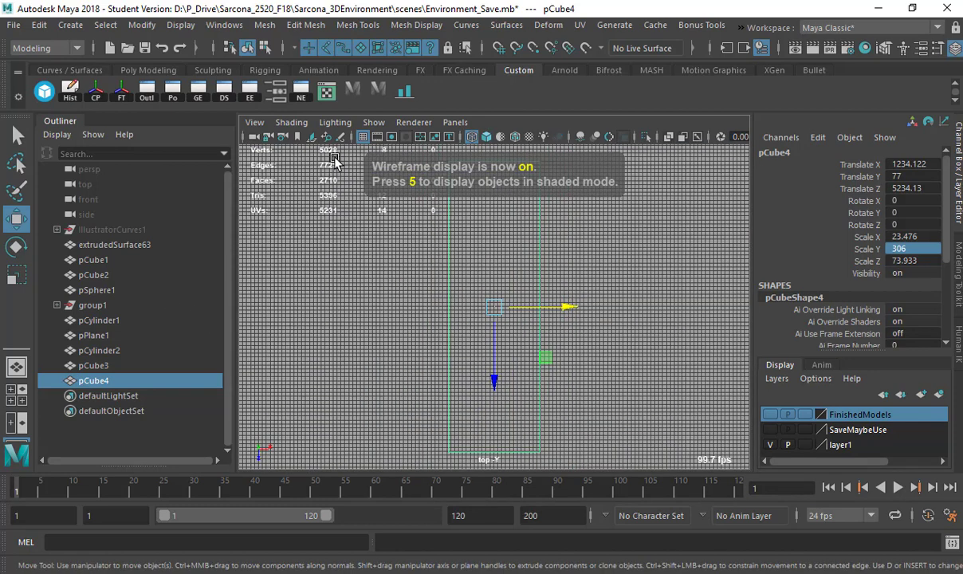
pyautogui.click(363, 136)
pyautogui.scroll(-4, 343, 232)
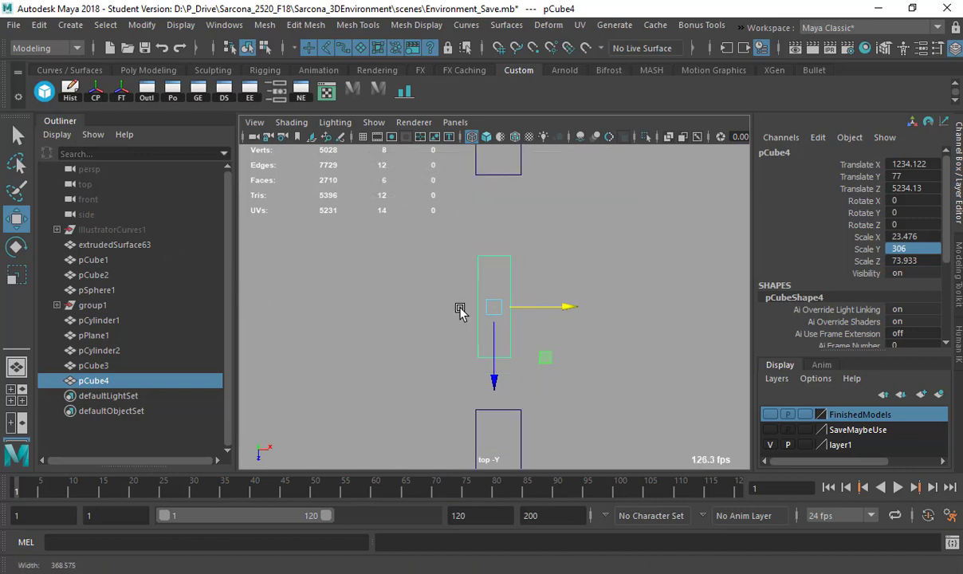
# Lengthen the cube to a Scale Z of about 146 and reposition it between the two wall ends.
pyautogui.press('r')
pyautogui.moveTo(494, 374); pyautogui.dragTo(494, 441)
pyautogui.press('w')
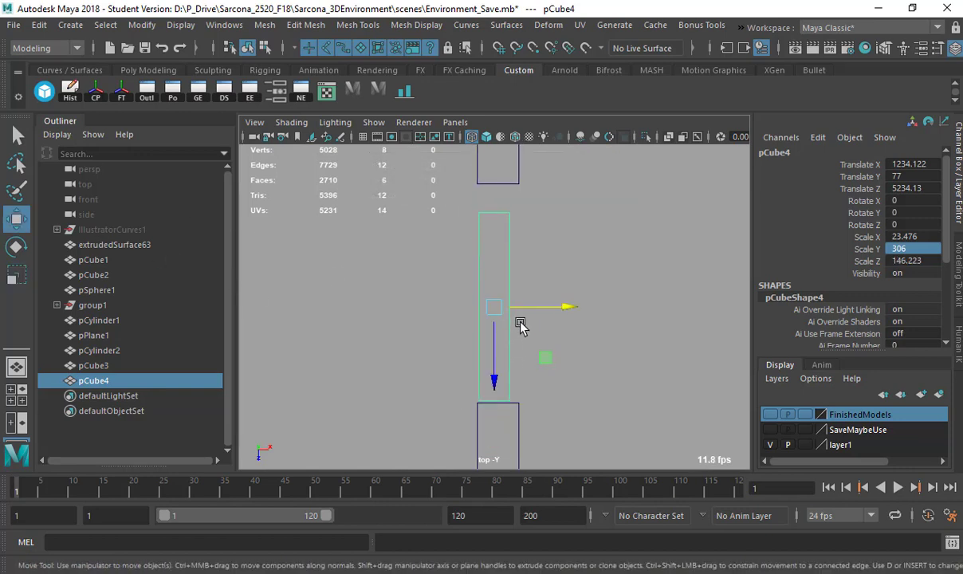
pyautogui.moveTo(526, 309); pyautogui.dragTo(499, 334)
# Switch to the browser, calculate 36 * 2.54 and multiply the result by 1.5.
pyautogui.hotkey('alt', 'Tab')
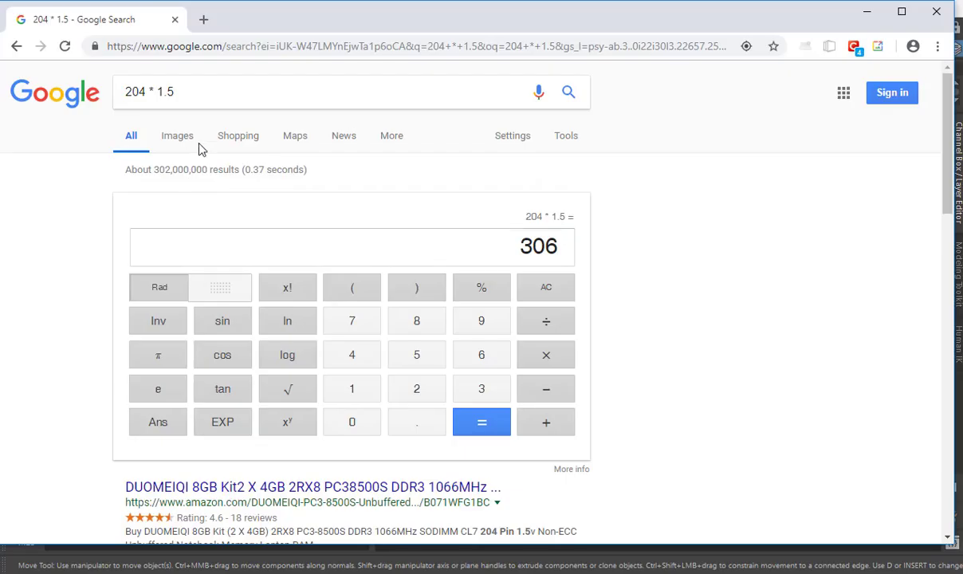
pyautogui.moveTo(189, 91); pyautogui.dragTo(41, 86)
pyautogui.write('36 ')
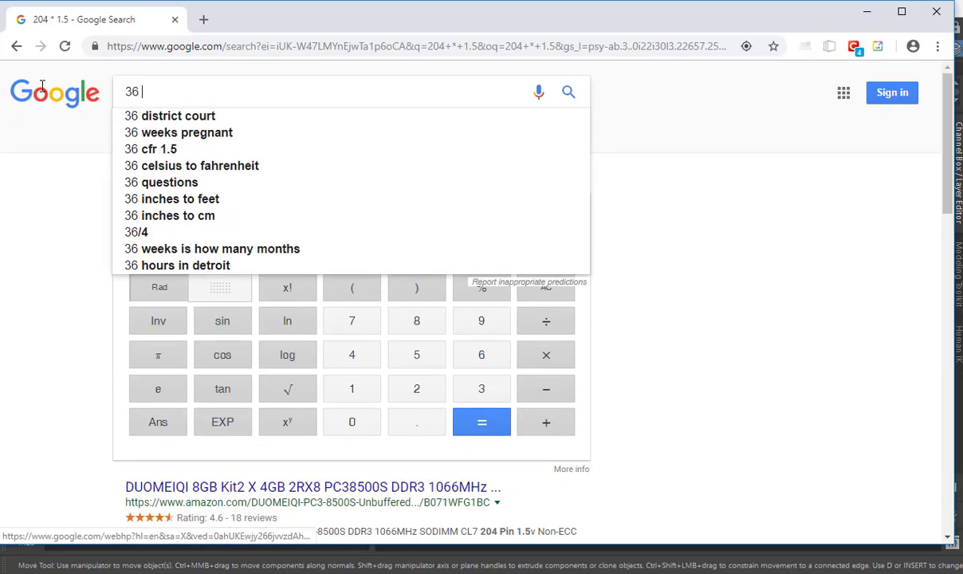
pyautogui.write('* 2.54')
pyautogui.press('Return')
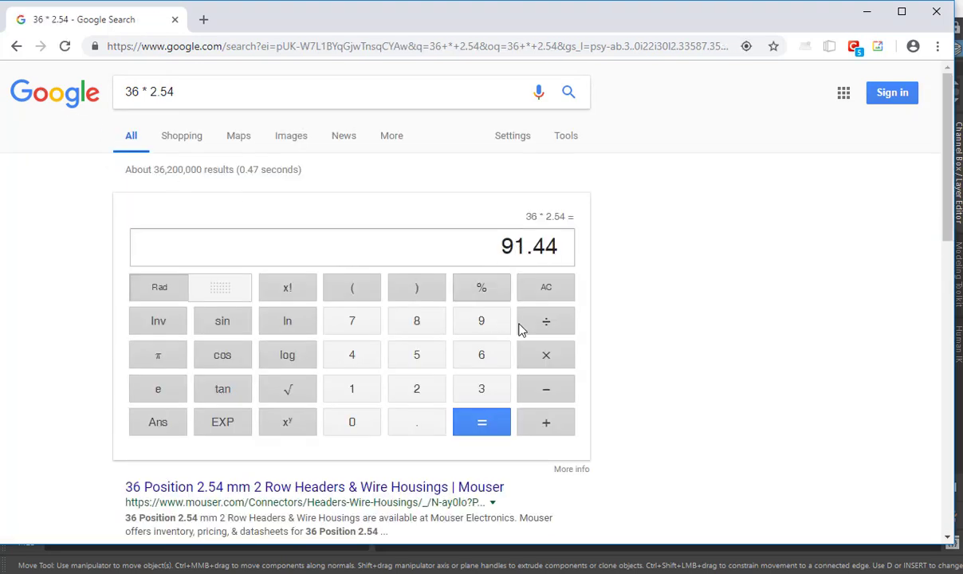
pyautogui.click(550, 356)
pyautogui.write('1.5')
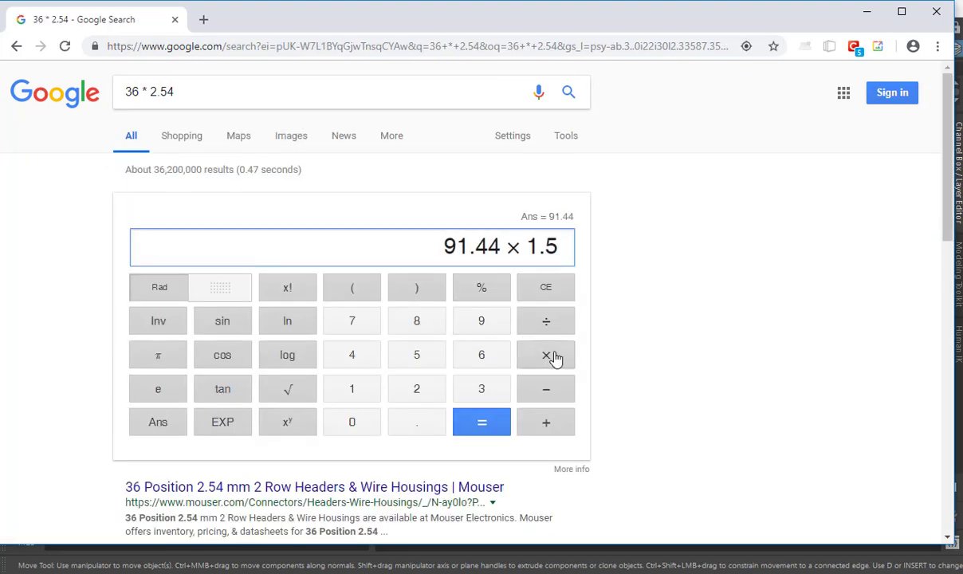
pyautogui.press('Return')
# Switch back to Maya, set the door cube's Scale Z to 137.16 and center it in the wall's thickness along X.
pyautogui.hotkey('alt', 'Tab')
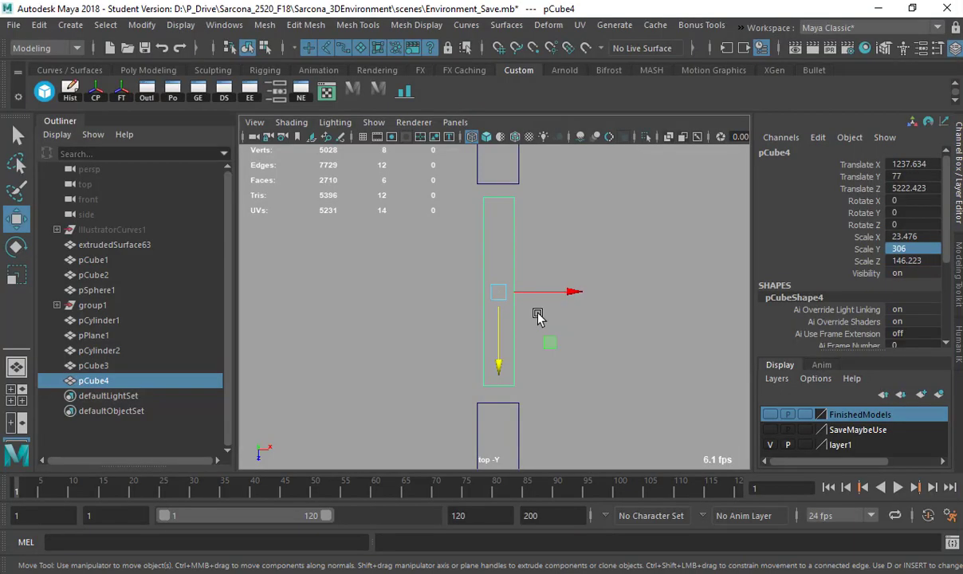
pyautogui.click(921, 261)
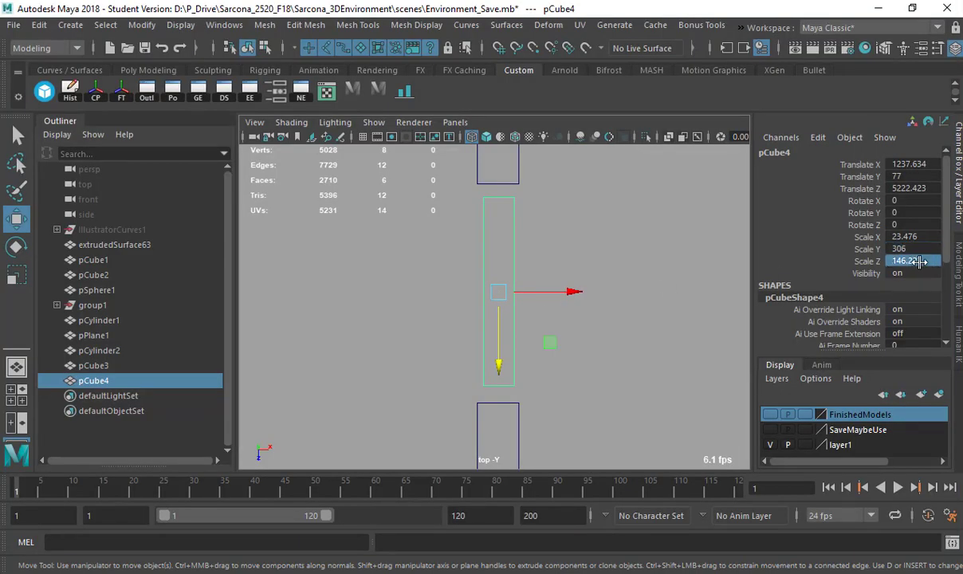
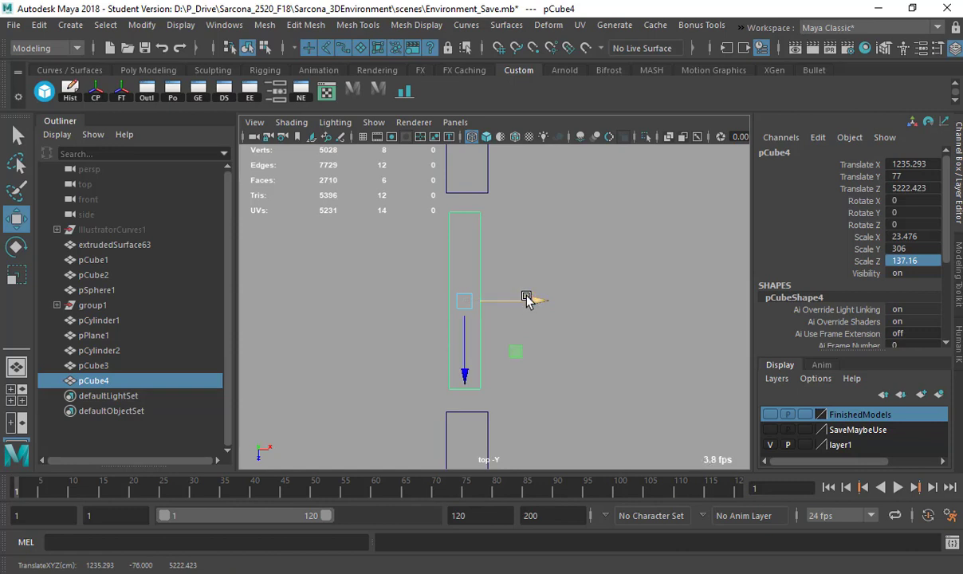
pyautogui.keyDown('alt'); pyautogui.moveTo(526, 299); pyautogui.dragTo(533, 277, button='middle'); pyautogui.keyUp('alt')
# Switch to the perspective view with shaded display and examine how the door cube fits the wall opening.
pyautogui.press('space')
pyautogui.moveTo(533, 275); pyautogui.dragTo(534, 238)
pyautogui.keyDown('alt'); pyautogui.moveTo(543, 239); pyautogui.dragTo(554, 199); pyautogui.keyUp('alt')
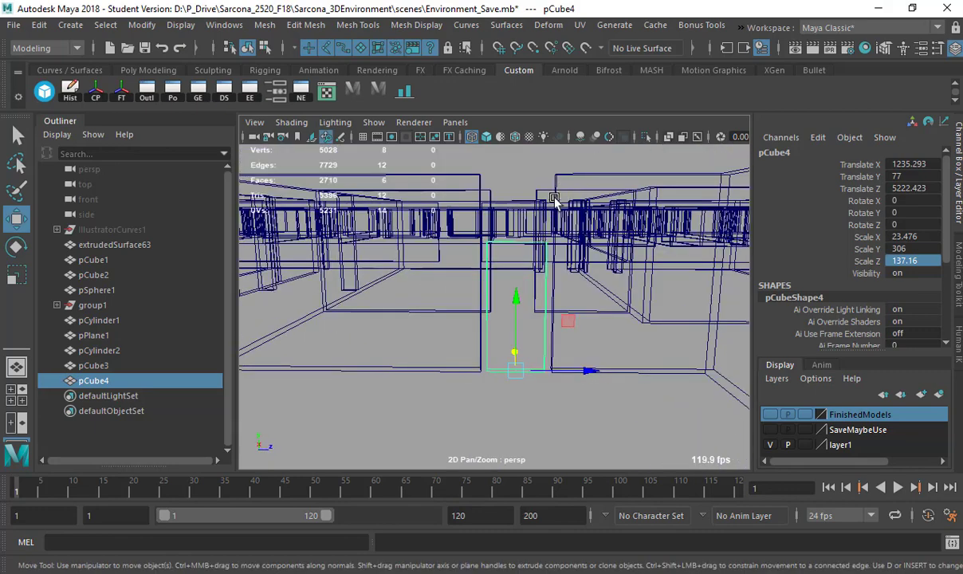
pyautogui.scroll(6, 538, 273)
pyautogui.press('5')
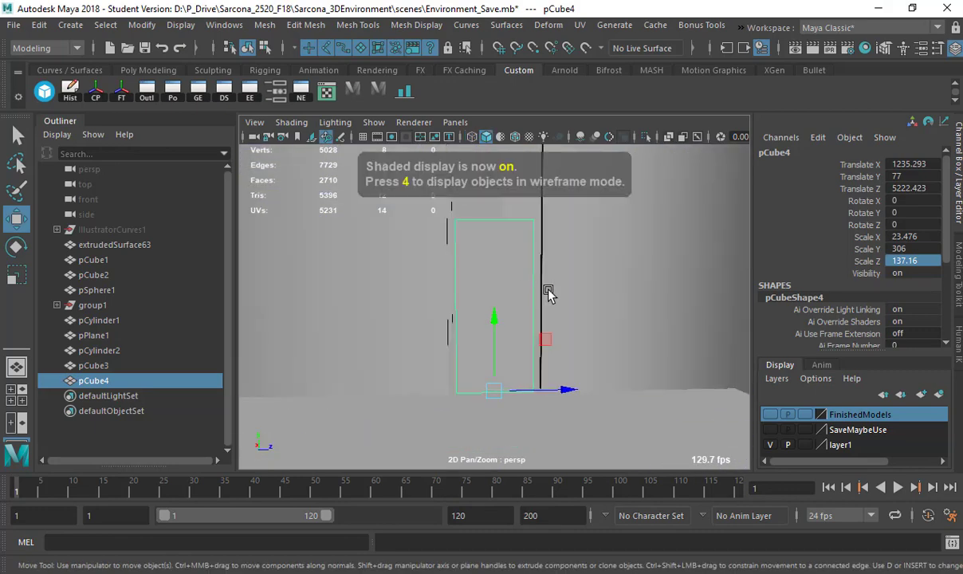
pyautogui.keyDown('alt'); pyautogui.moveTo(547, 292); pyautogui.dragTo(502, 271); pyautogui.keyUp('alt')
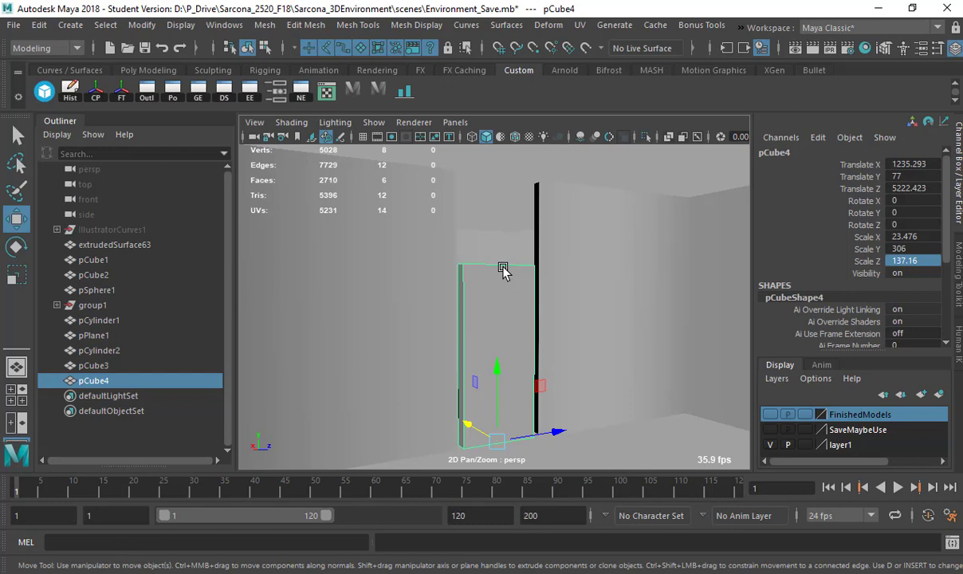
# Try to insert an edge loop in the wall mesh beside the door opening, and undo it.
pyautogui.click(549, 242)
pyautogui.keyDown('alt'); pyautogui.moveTo(542, 239); pyautogui.dragTo(453, 247); pyautogui.keyUp('alt')
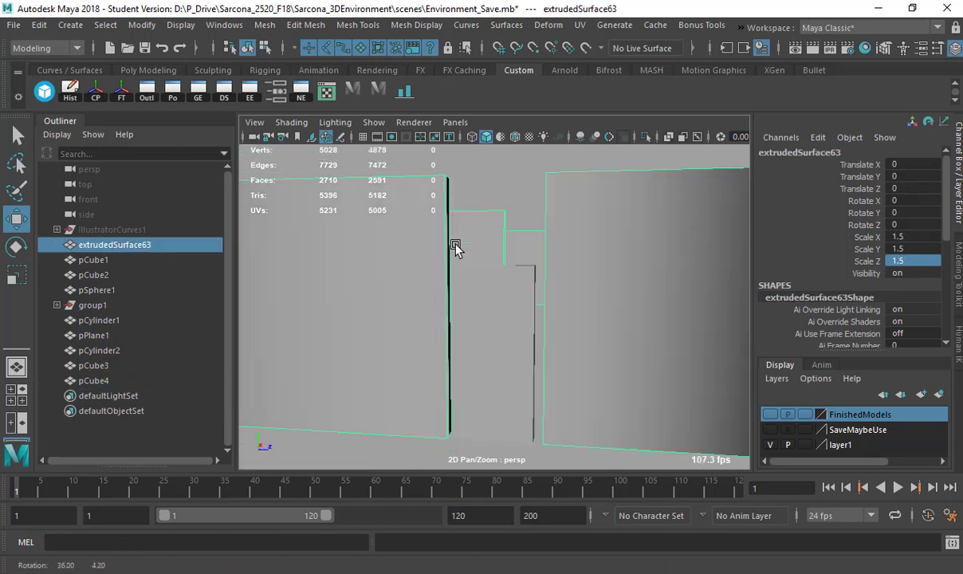
pyautogui.keyDown('alt'); pyautogui.moveTo(454, 247); pyautogui.dragTo(538, 268, button='right'); pyautogui.keyUp('alt')
pyautogui.keyDown('alt'); pyautogui.moveTo(538, 267); pyautogui.dragTo(608, 203); pyautogui.keyUp('alt')
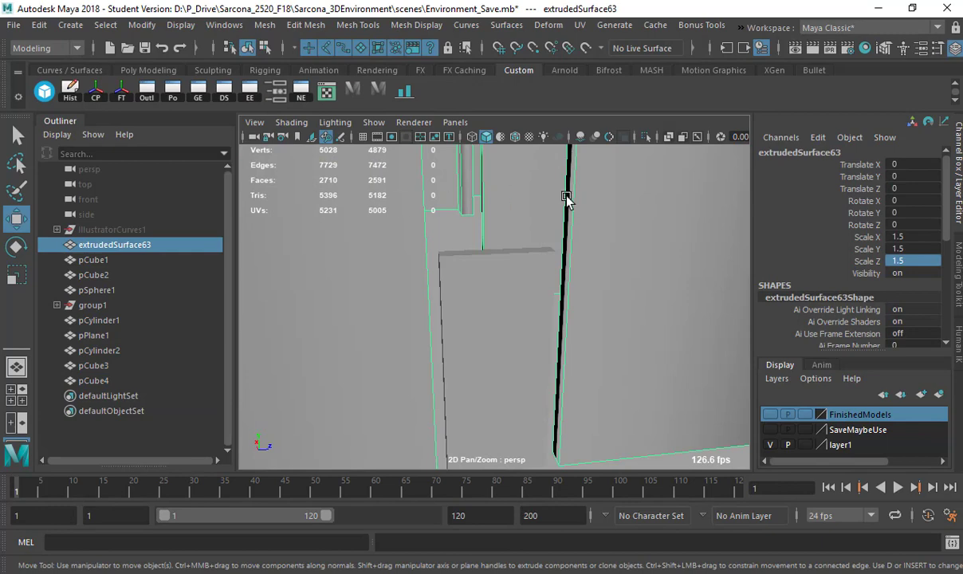
pyautogui.keyDown('shift'); pyautogui.moveTo(566, 198); pyautogui.dragTo(526, 222, button='right'); pyautogui.keyUp('shift')
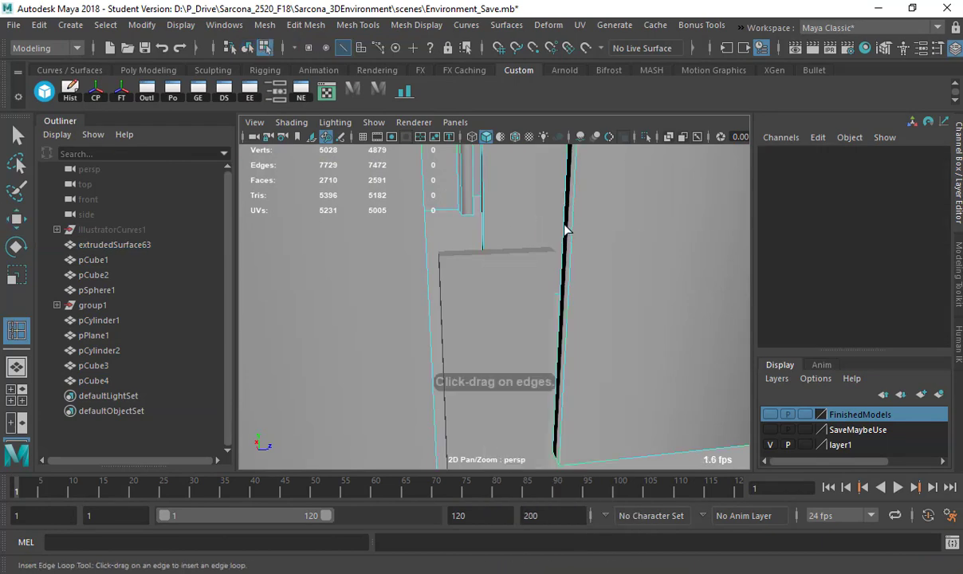
pyautogui.moveTo(573, 240); pyautogui.dragTo(664, 224)
pyautogui.hotkey('ctrl', 'z')
pyautogui.press('w')
# Switch to the side view in wireframe display and select the whole wall mesh in object mode.
pyautogui.press('space')
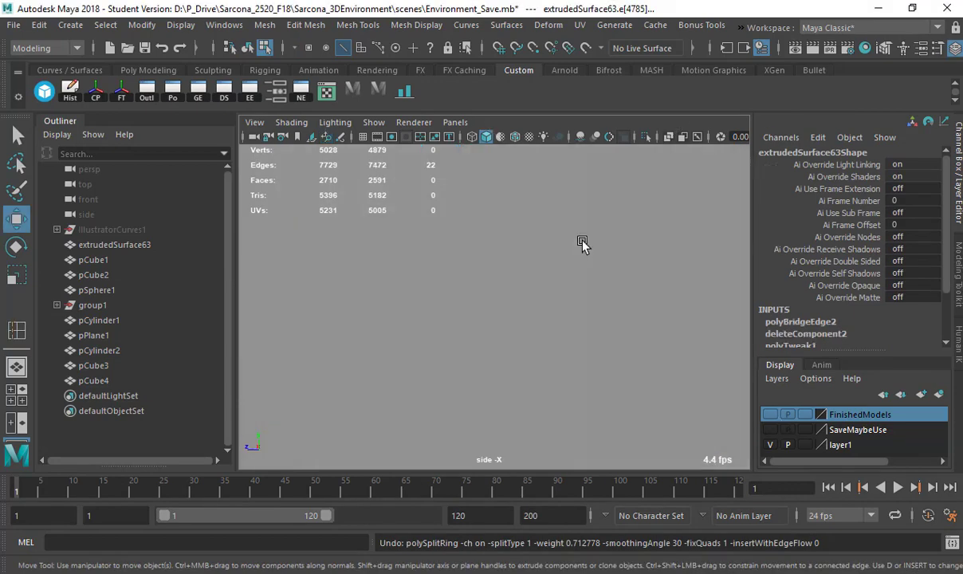
pyautogui.press('4')
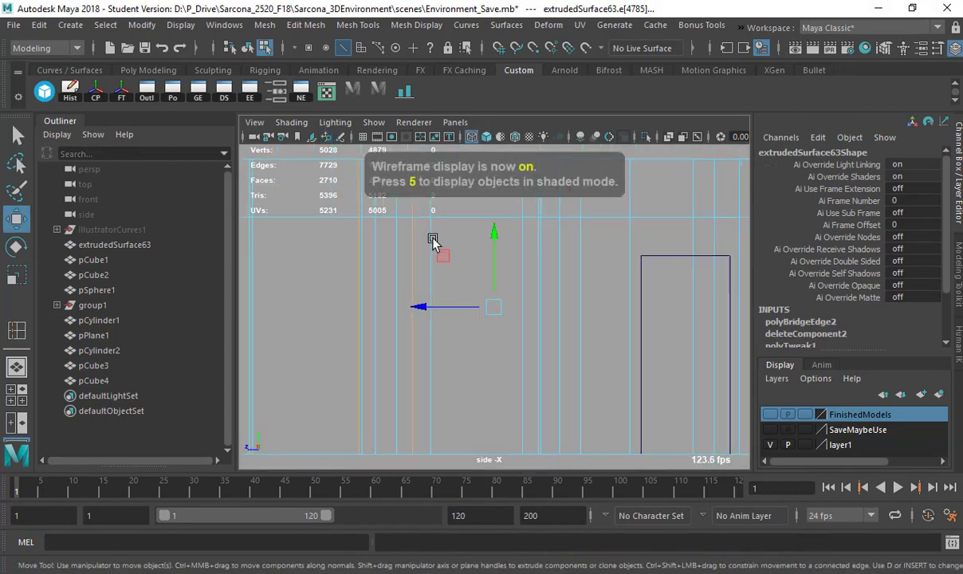
pyautogui.press('F11')
pyautogui.click(404, 229)
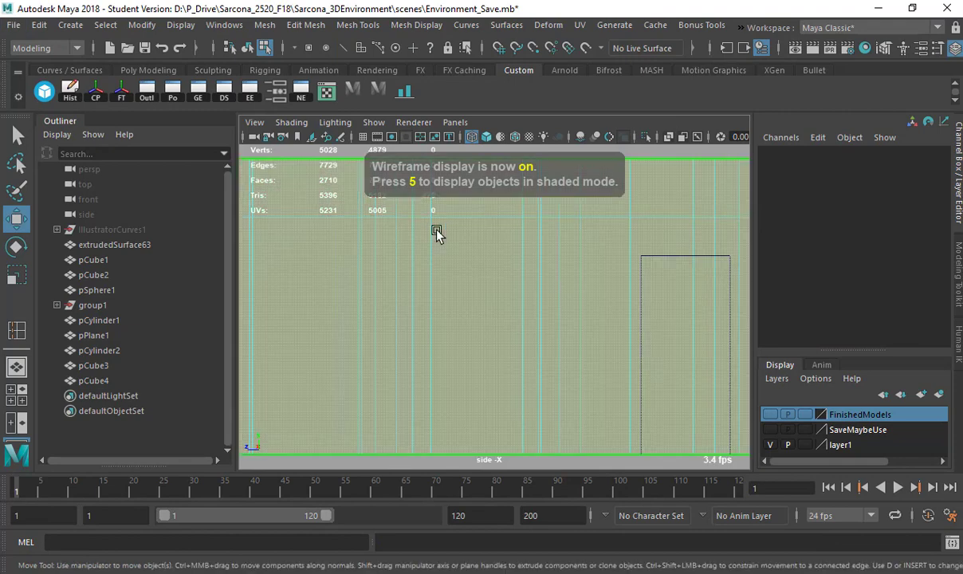
pyautogui.press('F8')
pyautogui.click(530, 254)
pyautogui.scroll(-3, 526, 254)
pyautogui.click(615, 247)
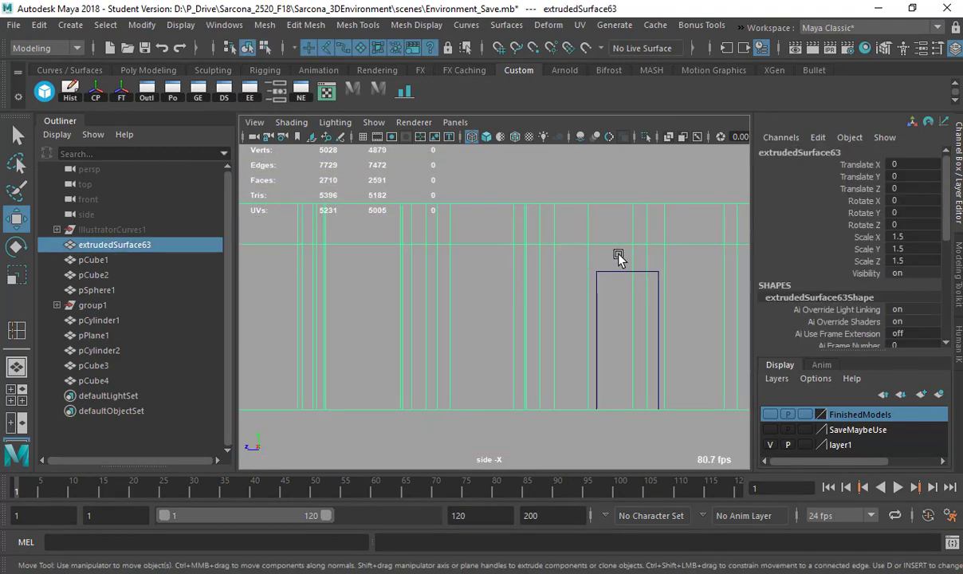
# Slice the wall mesh horizontally along its full length with the Multi-Cut tool.
pyautogui.keyDown('alt'); pyautogui.moveTo(618, 255); pyautogui.dragTo(474, 268, button='middle'); pyautogui.keyUp('alt')
pyautogui.keyDown('shift'); pyautogui.rightClick(457, 218); pyautogui.keyUp('shift')
pyautogui.keyDown('shift'); pyautogui.moveTo(458, 217); pyautogui.dragTo(377, 199, button='right'); pyautogui.keyUp('shift')
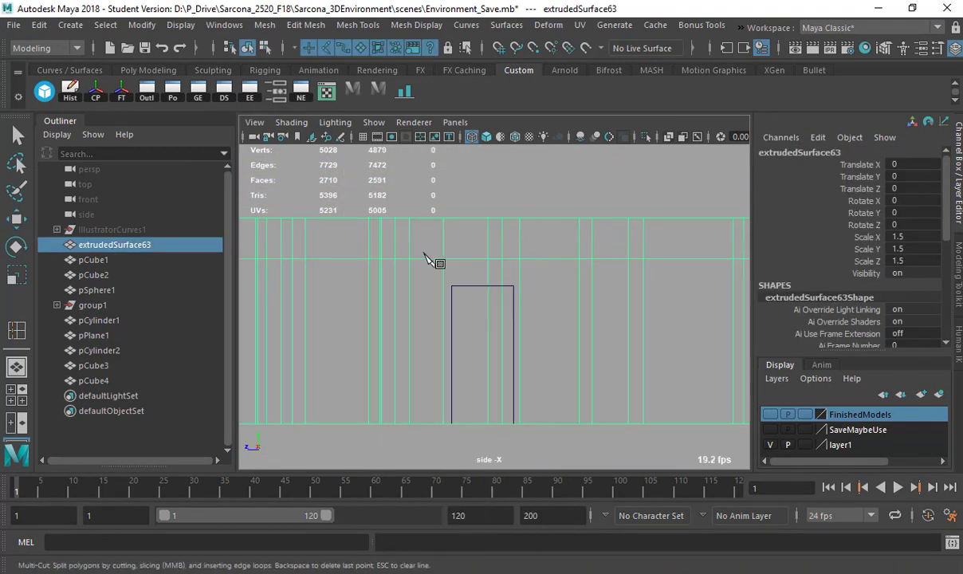
pyautogui.click(578, 218)
pyautogui.keyDown('alt'); pyautogui.moveTo(515, 266); pyautogui.dragTo(135, 262, button='right'); pyautogui.keyUp('alt')
pyautogui.moveTo(678, 319)
pyautogui.keyDown('alt'); pyautogui.mouseDown(button='right')
pyautogui.moveTo(470, 327)
pyautogui.moveTo(178, 309)
pyautogui.mouseUp(button='right'); pyautogui.keyUp('alt')
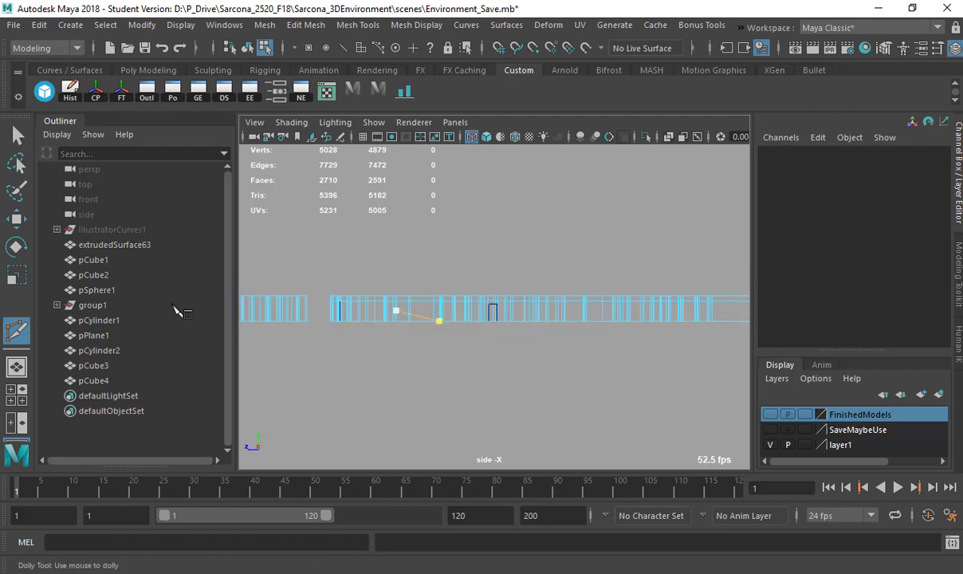
pyautogui.keyDown('alt'); pyautogui.moveTo(574, 318); pyautogui.dragTo(267, 320, button='right'); pyautogui.keyUp('alt')
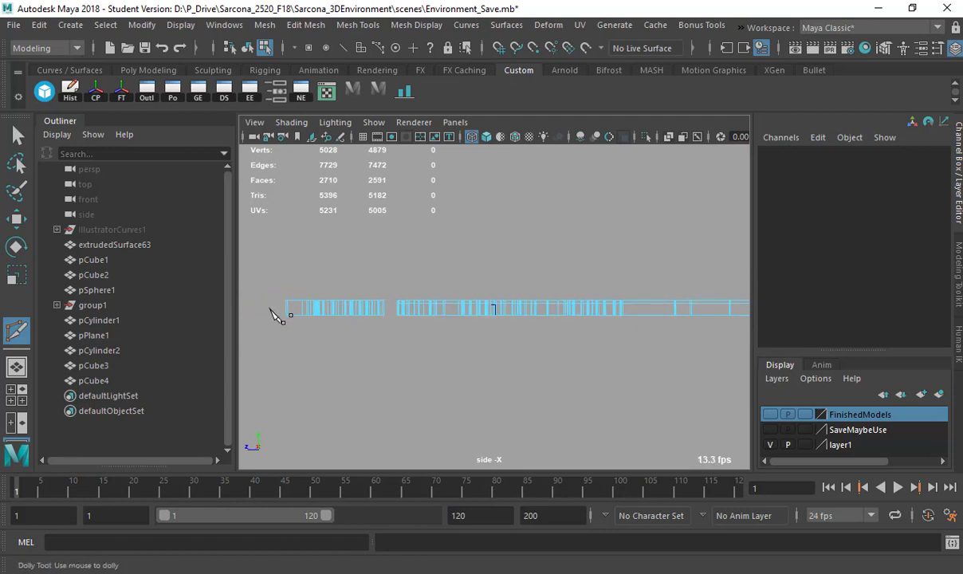
pyautogui.moveTo(827, 310); pyautogui.dragTo(828, 310)
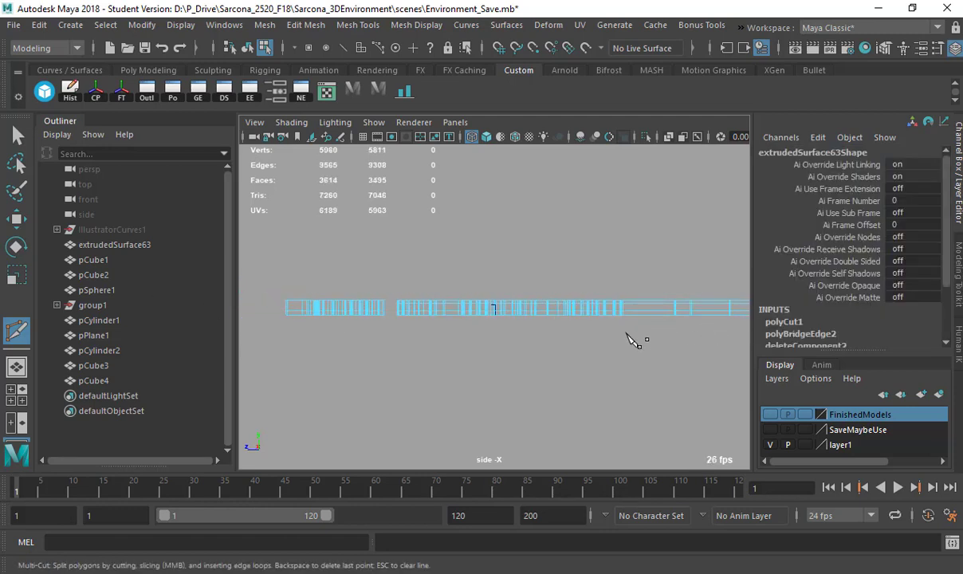
# Select the full row of vertices created by the horizontal cut across the walls.
pyautogui.press('w')
pyautogui.moveTo(358, 311); pyautogui.dragTo(263, 314, button='right')
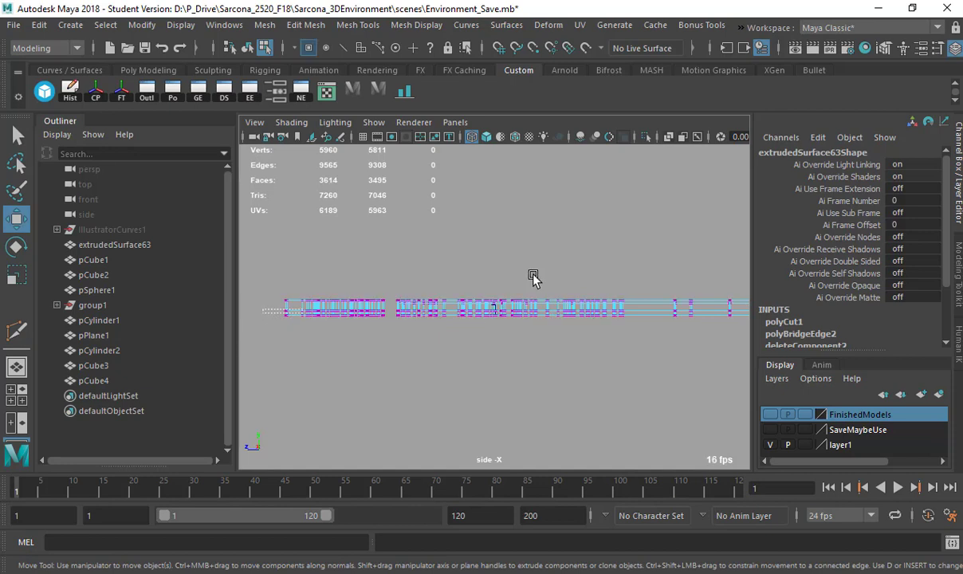
pyautogui.moveTo(907, 306); pyautogui.dragTo(907, 306)
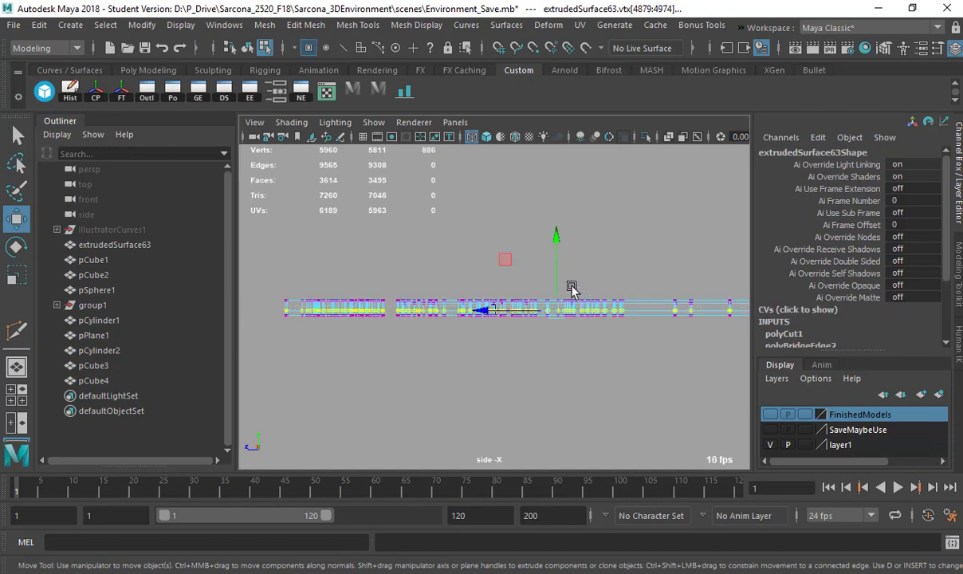
pyautogui.scroll(5, 584, 327)
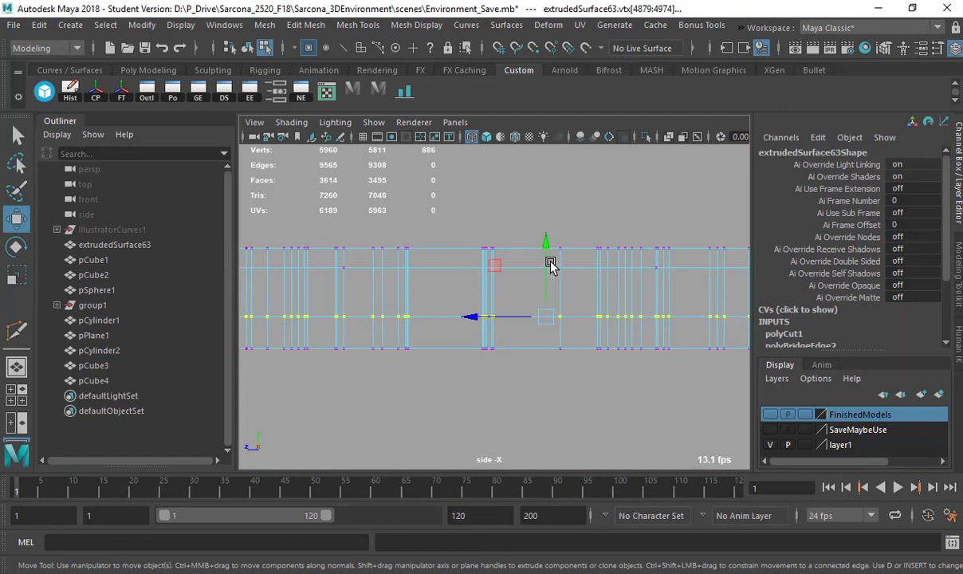
# Raise the selected vertex row to slightly above the door cube's top edge, at a Y of about 247.
pyautogui.moveTo(550, 262); pyautogui.dragTo(549, 234)
pyautogui.keyDown('alt'); pyautogui.moveTo(553, 314); pyautogui.dragTo(765, 336, button='middle'); pyautogui.keyUp('alt')
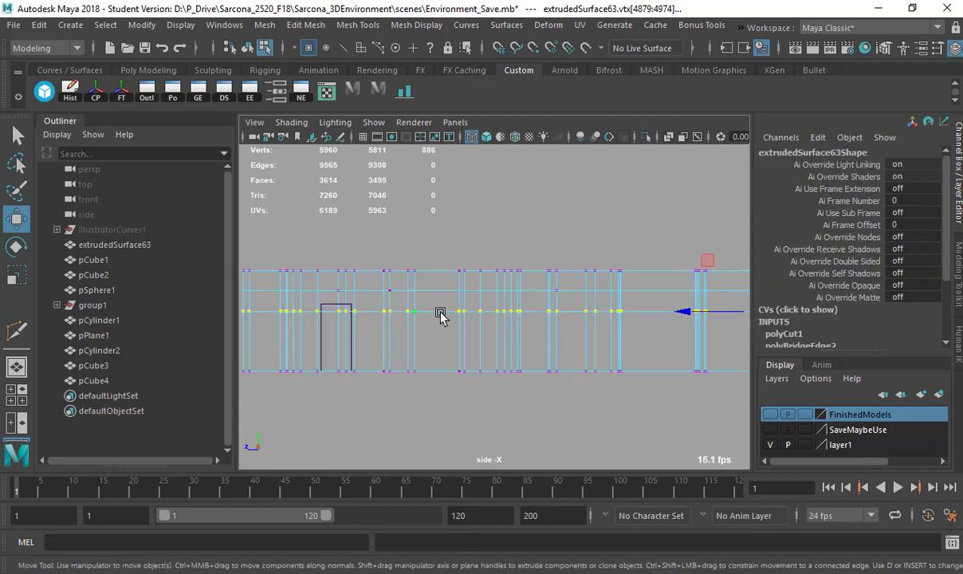
pyautogui.moveTo(440, 312); pyautogui.dragTo(443, 303)
pyautogui.keyDown('ctrl'); pyautogui.keyDown('alt'); pyautogui.moveTo(435, 338); pyautogui.dragTo(438, 341); pyautogui.keyUp('alt'); pyautogui.keyUp('ctrl')
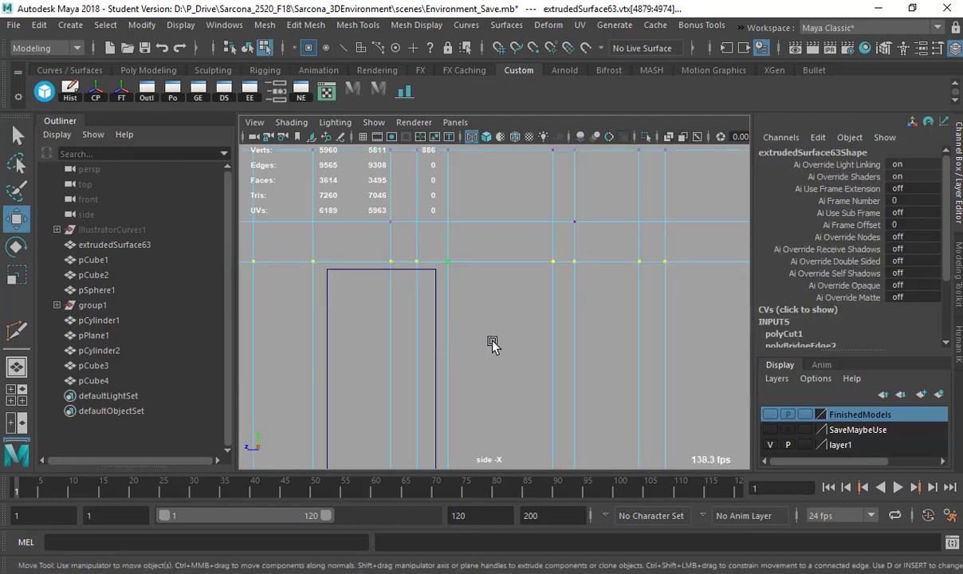
pyautogui.moveTo(492, 342); pyautogui.dragTo(492, 328, button='middle')
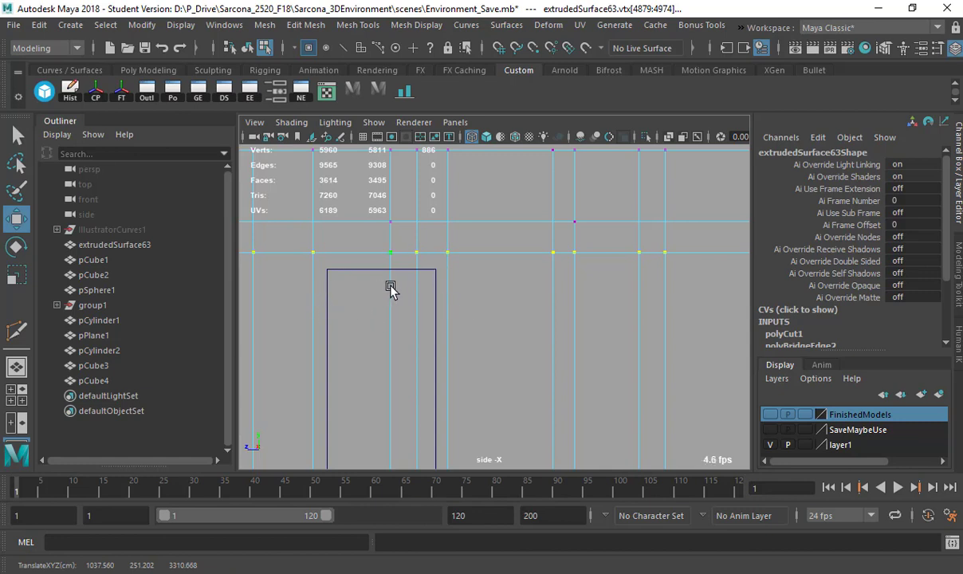
pyautogui.moveTo(389, 289); pyautogui.dragTo(394, 293, button='middle')
# Switch back to the perspective view in shaded, textured display and frame the door opening.
pyautogui.press('space')
pyautogui.moveTo(394, 290); pyautogui.dragTo(392, 262)
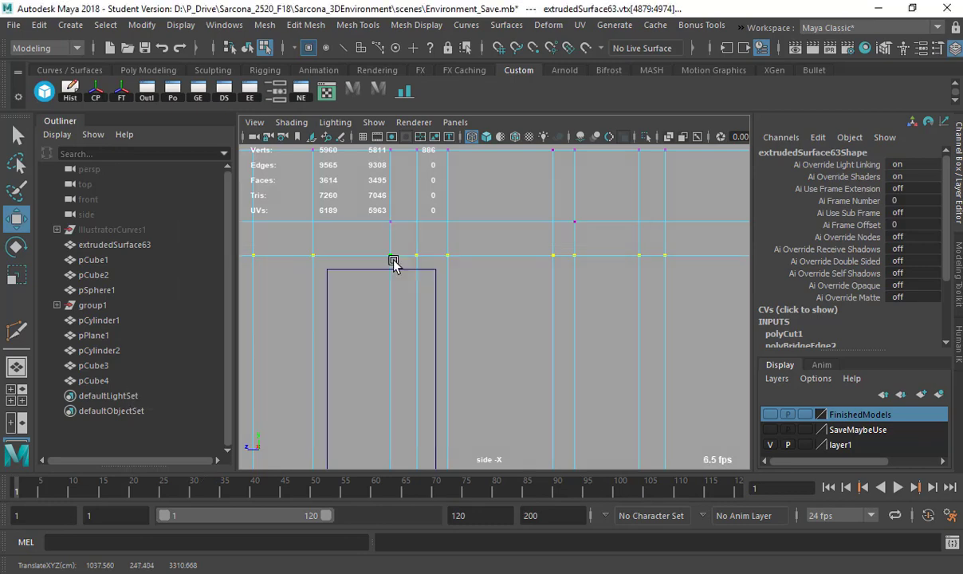
pyautogui.press('6')
pyautogui.keyDown('alt'); pyautogui.moveTo(552, 304); pyautogui.dragTo(503, 288, button='right'); pyautogui.keyUp('alt')
pyautogui.keyDown('alt'); pyautogui.moveTo(503, 288); pyautogui.dragTo(546, 265); pyautogui.keyUp('alt')
# Bridge the two facing wall-end faces above the door to close the gap, and return to object mode.
pyautogui.moveTo(546, 264); pyautogui.dragTo(545, 276, button='right')
pyautogui.click(548, 241)
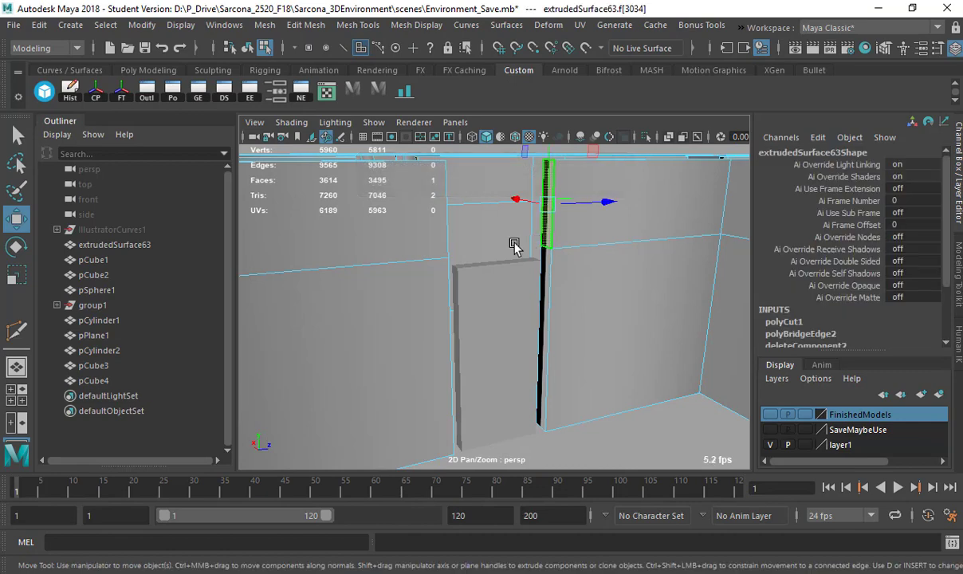
pyautogui.keyDown('alt'); pyautogui.moveTo(514, 245); pyautogui.dragTo(443, 228); pyautogui.keyUp('alt')
pyautogui.keyDown('shift'); pyautogui.click(440, 221); pyautogui.keyUp('shift')
pyautogui.keyDown('shift'); pyautogui.rightClick(423, 203); pyautogui.keyUp('shift')
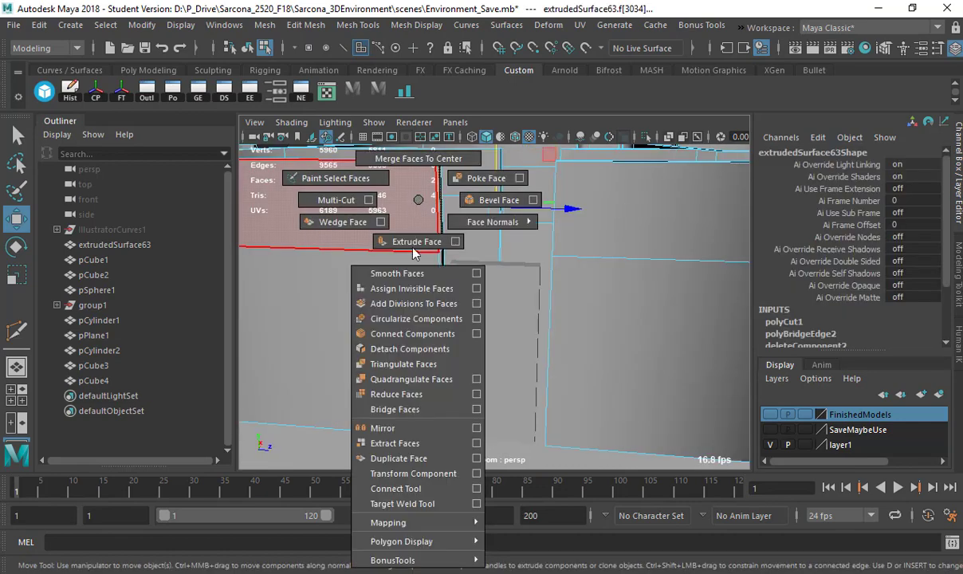
pyautogui.keyDown('shift'); pyautogui.moveTo(413, 248); pyautogui.dragTo(407, 412, button='right'); pyautogui.keyUp('shift')
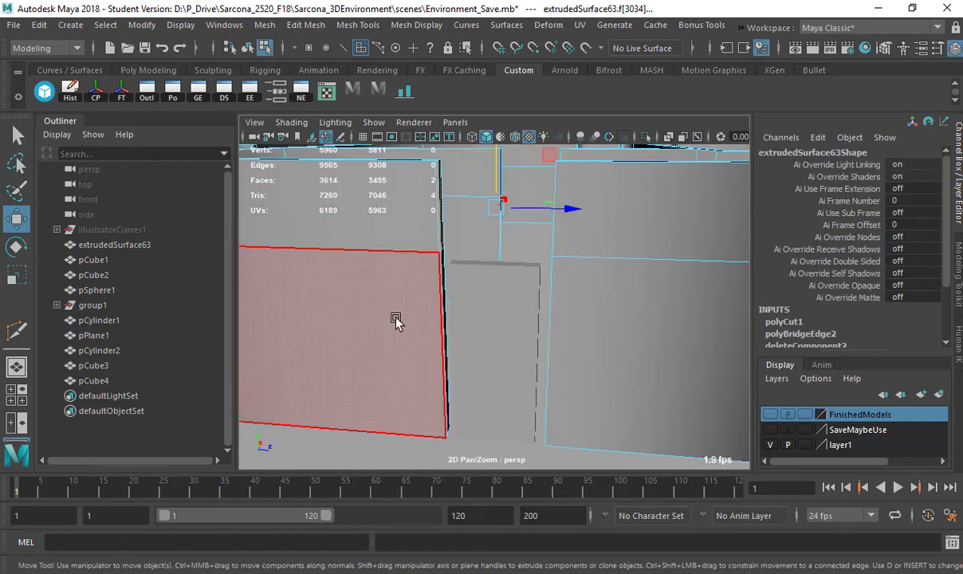
pyautogui.keyDown('alt'); pyautogui.moveTo(396, 319); pyautogui.dragTo(401, 222); pyautogui.keyUp('alt')
pyautogui.keyDown('shift'); pyautogui.moveTo(400, 214); pyautogui.dragTo(396, 428, button='right'); pyautogui.keyUp('shift')
pyautogui.keyDown('alt'); pyautogui.moveTo(398, 290); pyautogui.dragTo(518, 253); pyautogui.keyUp('alt')
pyautogui.moveTo(540, 229); pyautogui.dragTo(594, 192, button='right')
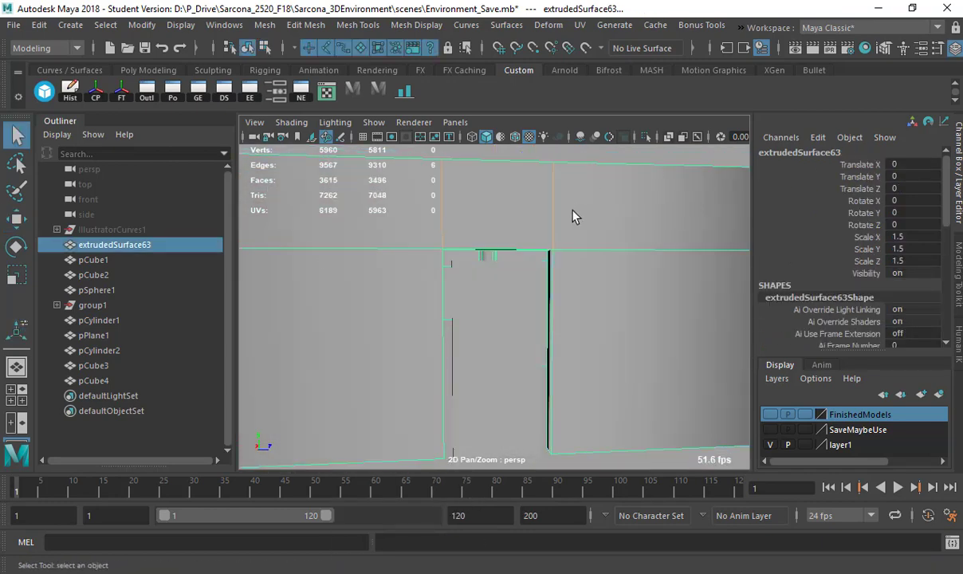
# Select the door cube beneath the bridged wall section.
pyautogui.keyDown('alt'); pyautogui.moveTo(573, 211); pyautogui.dragTo(579, 181); pyautogui.keyUp('alt')
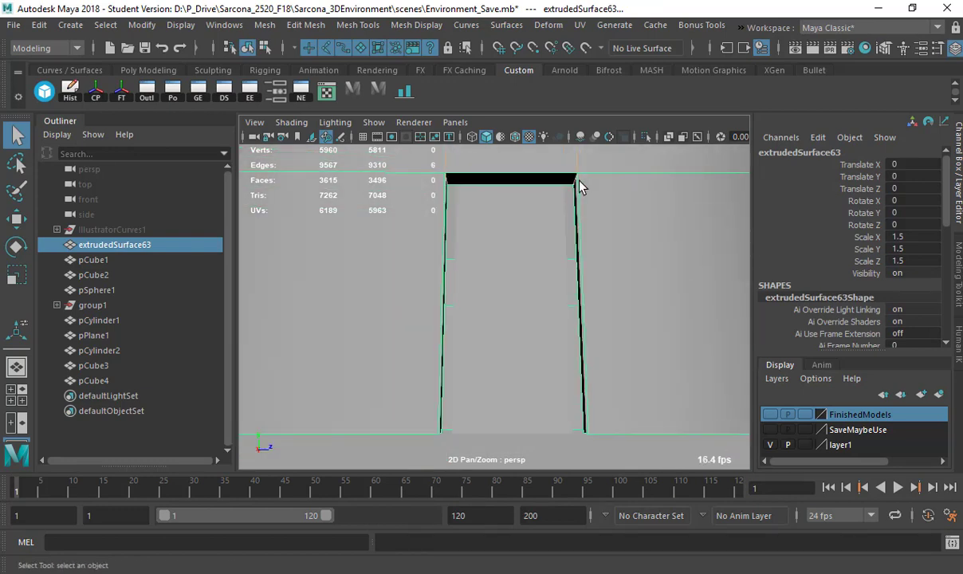
pyautogui.click(563, 256)
pyautogui.keyDown('alt'); pyautogui.moveTo(562, 255); pyautogui.dragTo(569, 285); pyautogui.keyUp('alt')
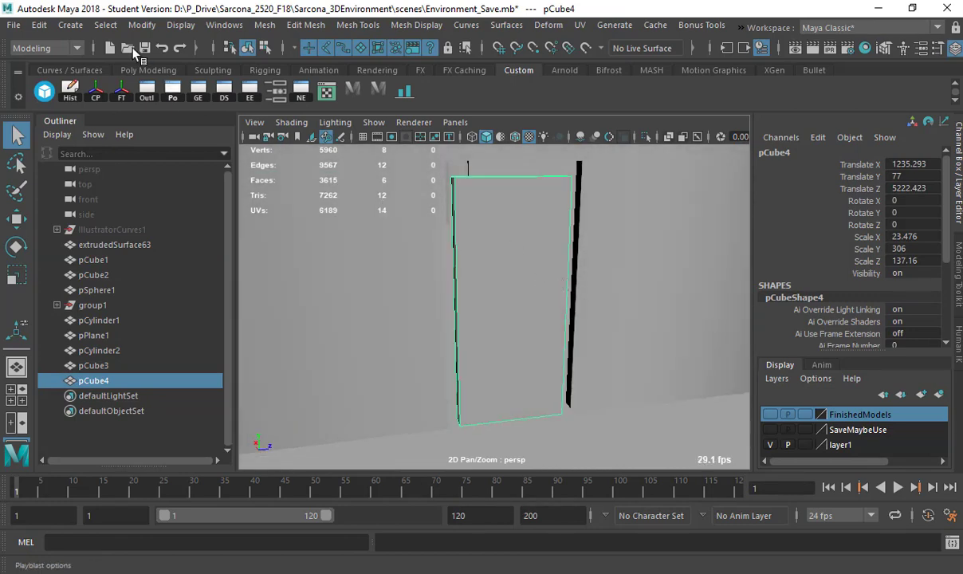
pyautogui.click(71, 25)
pyautogui.moveTo(108, 80)
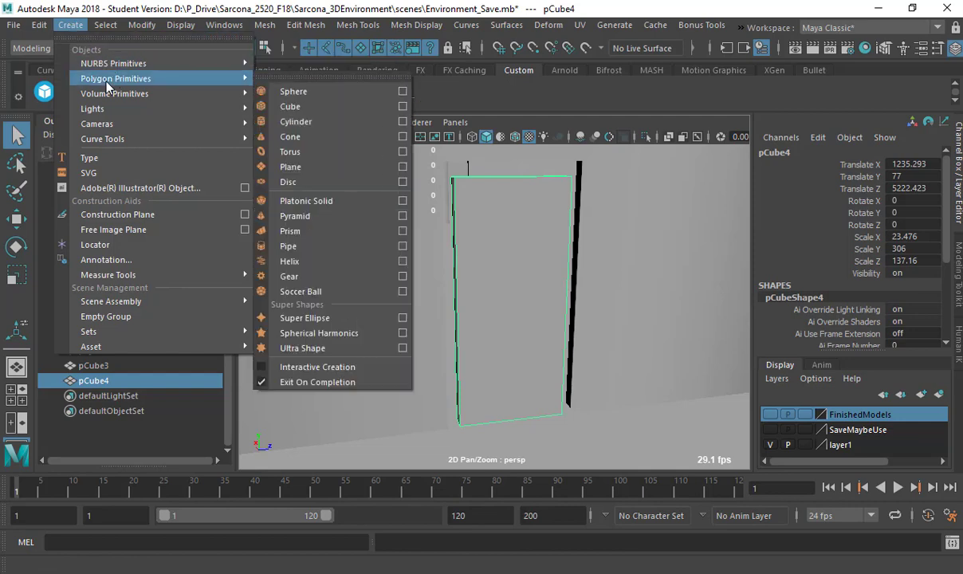
pyautogui.moveTo(161, 62)
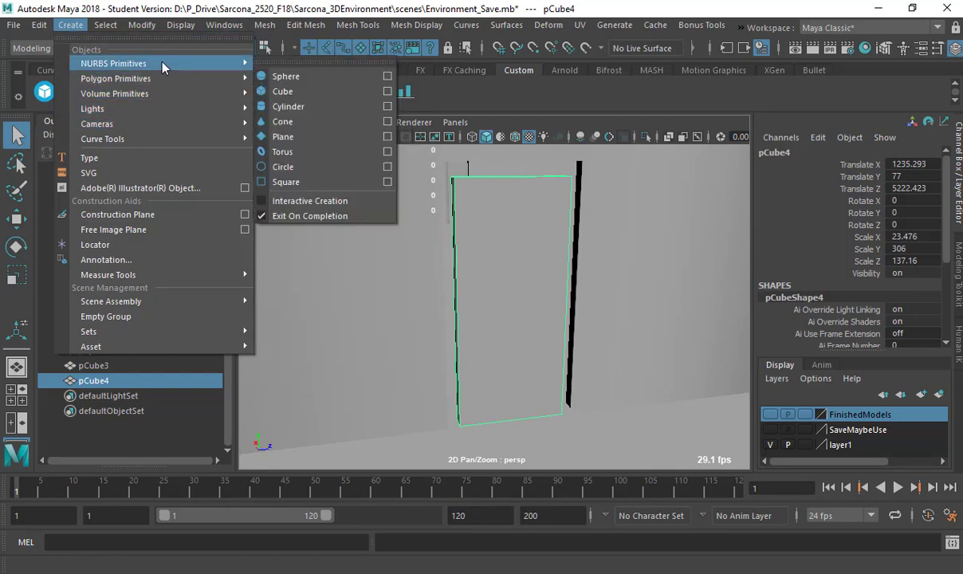
pyautogui.click(478, 238)
pyautogui.keyDown('alt'); pyautogui.moveTo(458, 238); pyautogui.dragTo(514, 245); pyautogui.keyUp('alt')
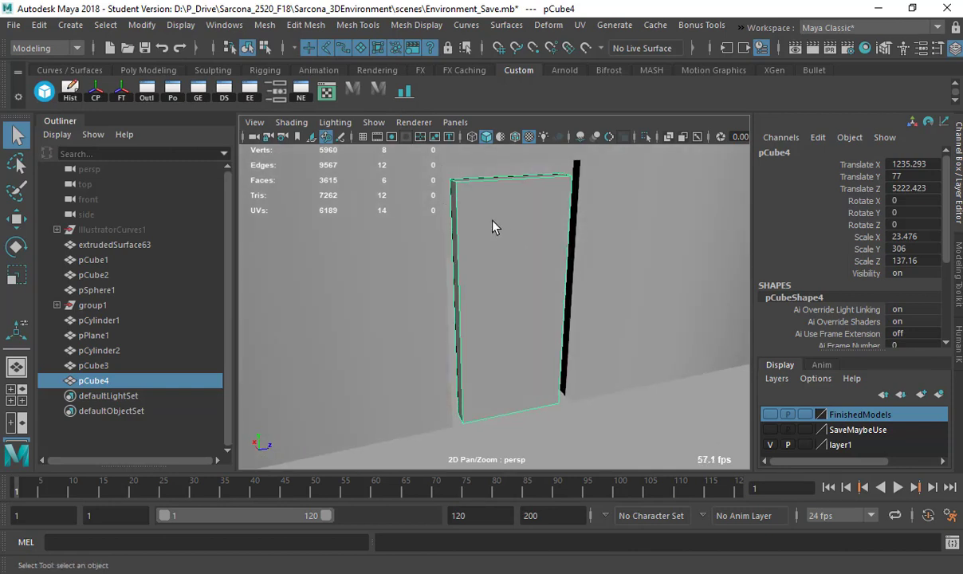
# Duplicate the door cube and move the copy along X out of the doorway to about 807.5.
pyautogui.hotkey('ctrl', 'd')
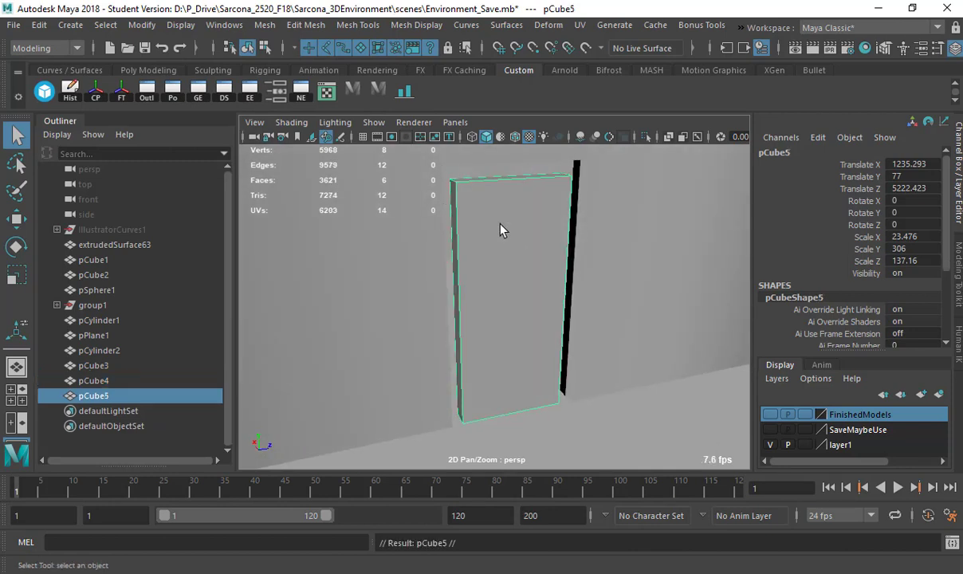
pyautogui.press('w')
pyautogui.moveTo(488, 376); pyautogui.dragTo(692, 363)
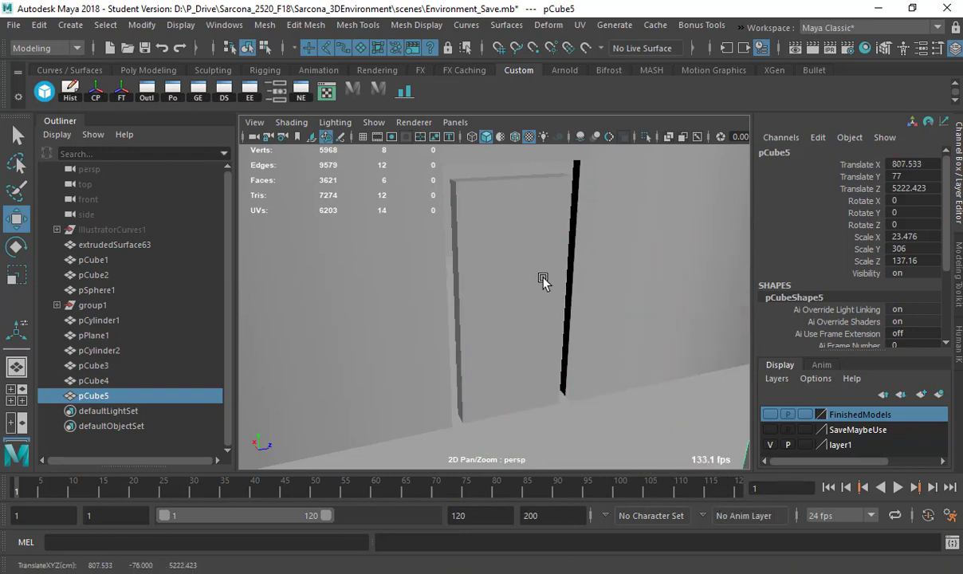
# Delete the front, back and bottom faces of the door cube in the doorway, leaving its two sides and top.
pyautogui.click(522, 269)
pyautogui.rightClick(511, 242)
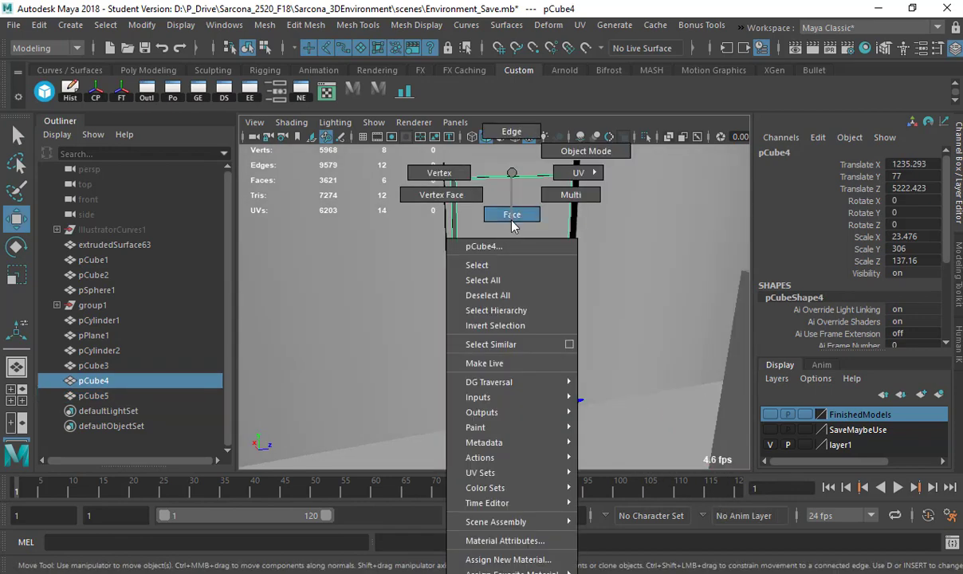
pyautogui.click(512, 217)
pyautogui.click(480, 435)
pyautogui.press('Delete')
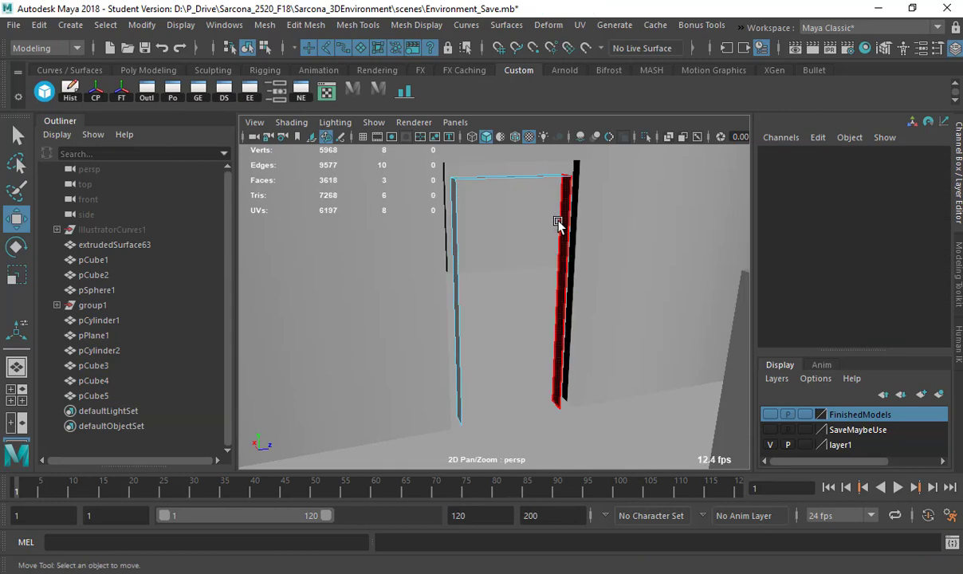
# Extrude the remaining two side faces and the top face of the door cube together.
pyautogui.click(560, 216)
pyautogui.keyDown('shift'); pyautogui.click(529, 175); pyautogui.keyUp('shift')
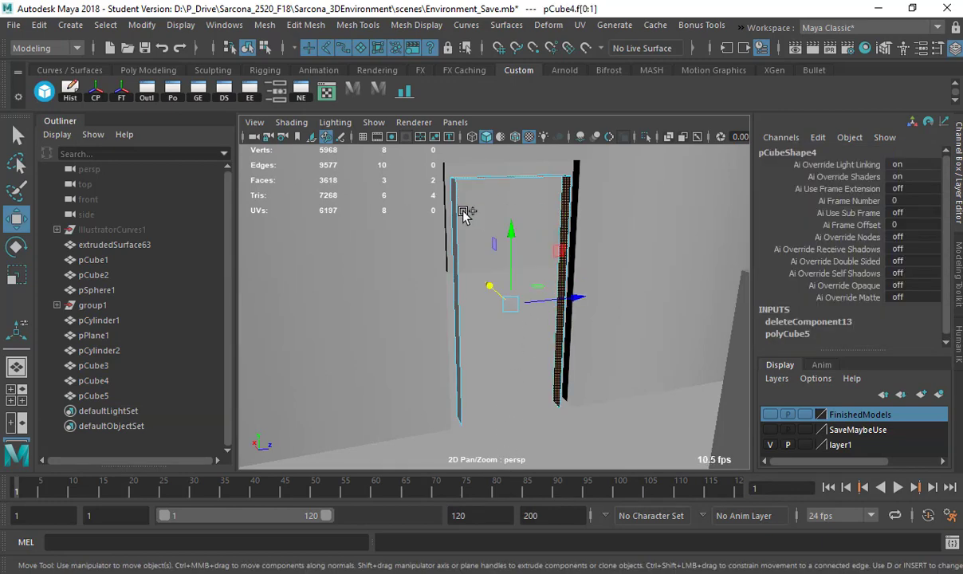
pyautogui.keyDown('shift'); pyautogui.click(459, 219); pyautogui.keyUp('shift')
pyautogui.hotkey('ctrl', 'e')
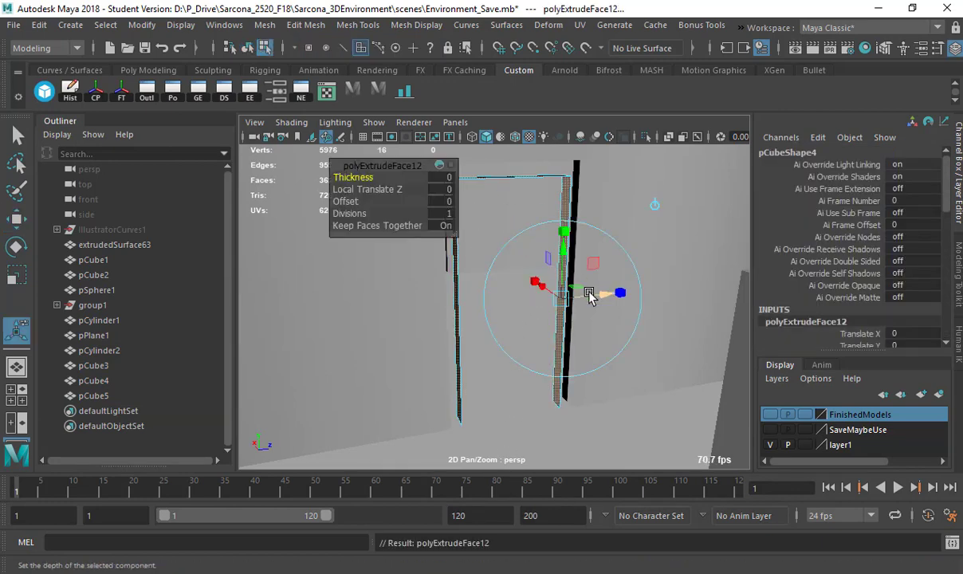
# Try to push the extruded frame faces outward along their local Z direction.
pyautogui.moveTo(588, 295); pyautogui.dragTo(603, 295)
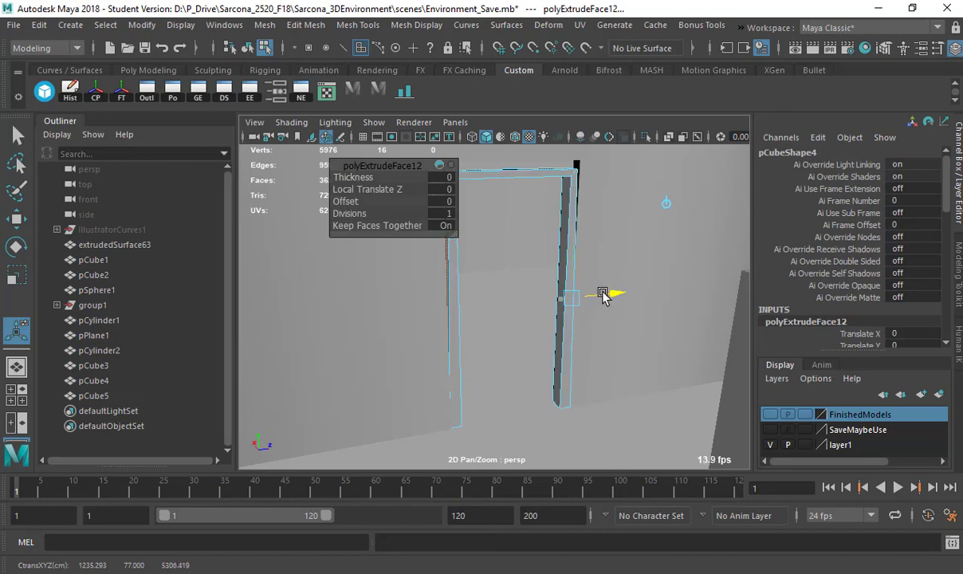
pyautogui.hotkey('ctrl', 'z')
pyautogui.click(360, 177)
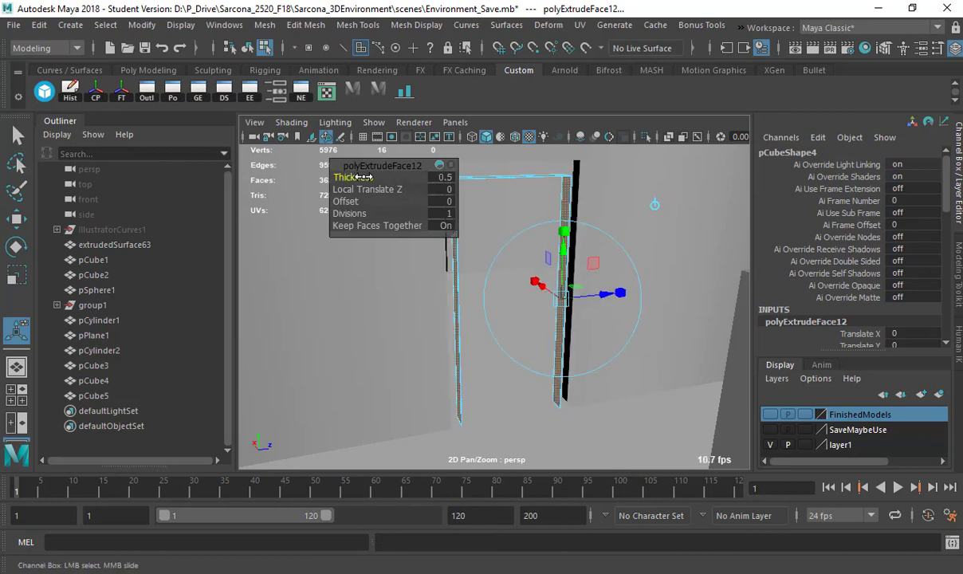
pyautogui.keyDown('alt'); pyautogui.moveTo(550, 271); pyautogui.dragTo(598, 268); pyautogui.keyUp('alt')
pyautogui.moveTo(488, 300); pyautogui.dragTo(513, 293)
pyautogui.press('4')
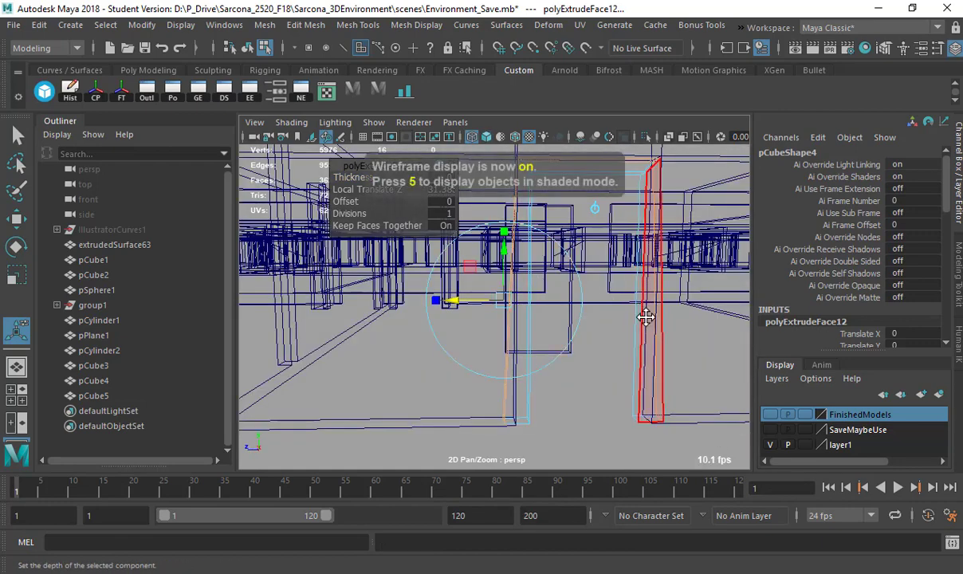
pyautogui.keyDown('alt'); pyautogui.moveTo(522, 398); pyautogui.dragTo(519, 444, button='middle'); pyautogui.keyUp('alt')
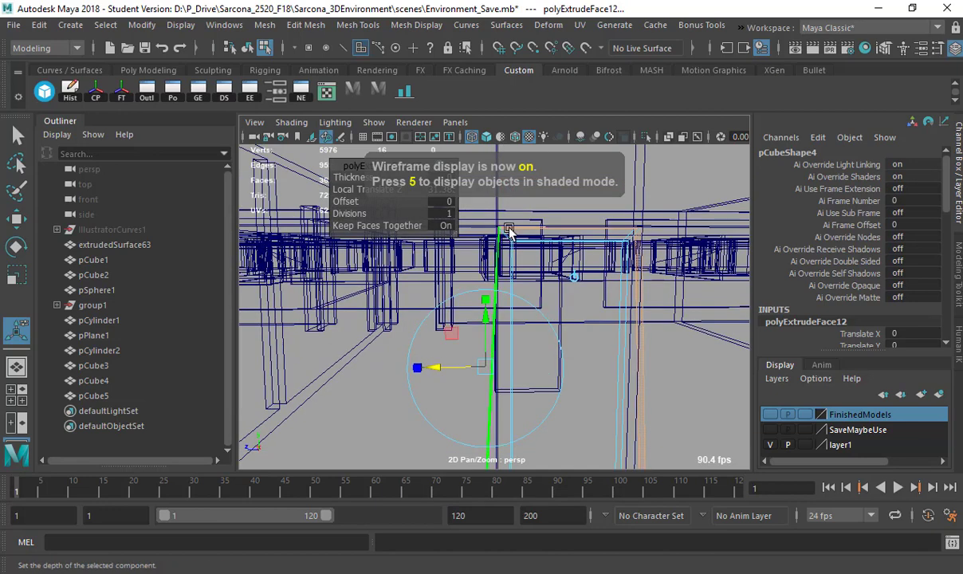
pyautogui.hotkey('ctrl', 'z')
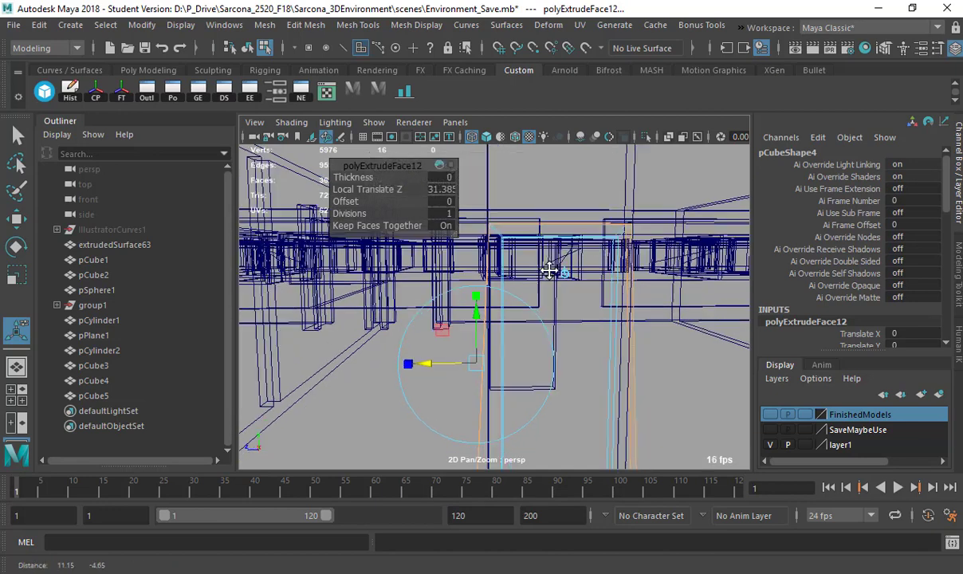
# Set the extrusion thickness to about 15.2 and return to textured shaded display.
pyautogui.click(372, 177)
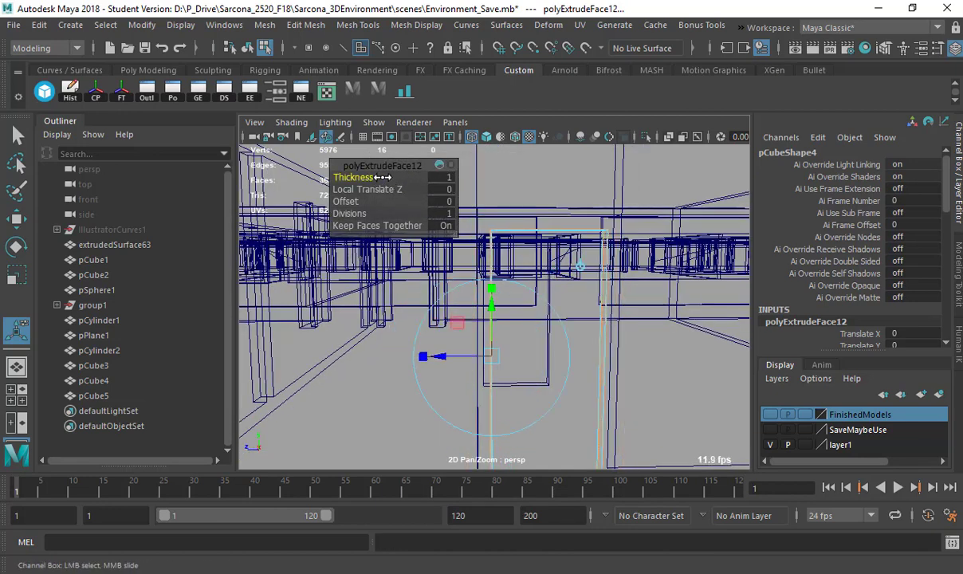
pyautogui.moveTo(383, 177); pyautogui.dragTo(575, 257, button='middle')
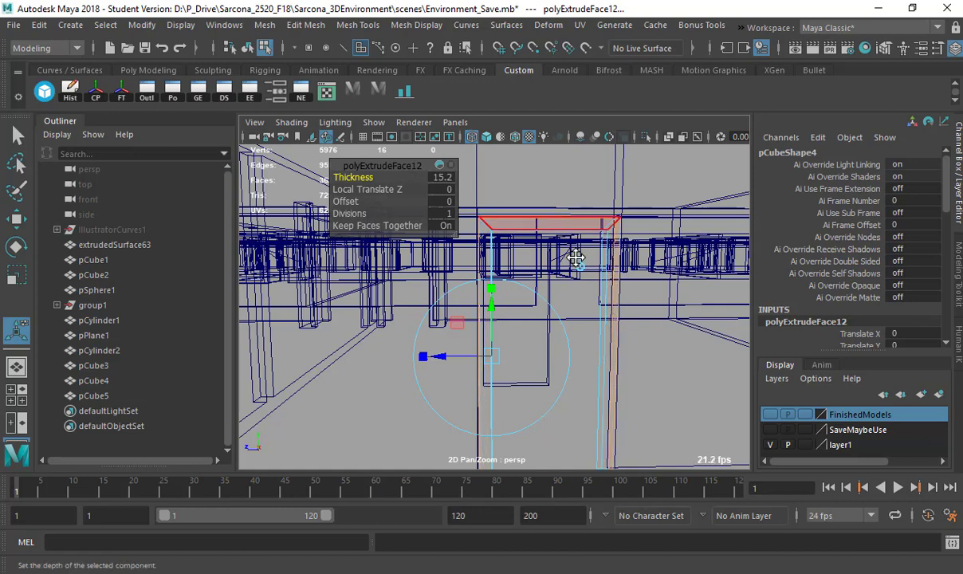
pyautogui.moveTo(576, 258)
pyautogui.keyDown('alt'); pyautogui.mouseDown()
pyautogui.moveTo(602, 195)
pyautogui.moveTo(612, 222)
pyautogui.moveTo(603, 249)
pyautogui.moveTo(627, 269)
pyautogui.mouseUp(); pyautogui.keyUp('alt')
pyautogui.press('6')
pyautogui.moveTo(562, 272)
pyautogui.keyDown('alt'); pyautogui.mouseDown()
pyautogui.moveTo(560, 312)
pyautogui.moveTo(567, 275)
pyautogui.mouseUp(); pyautogui.keyUp('alt')
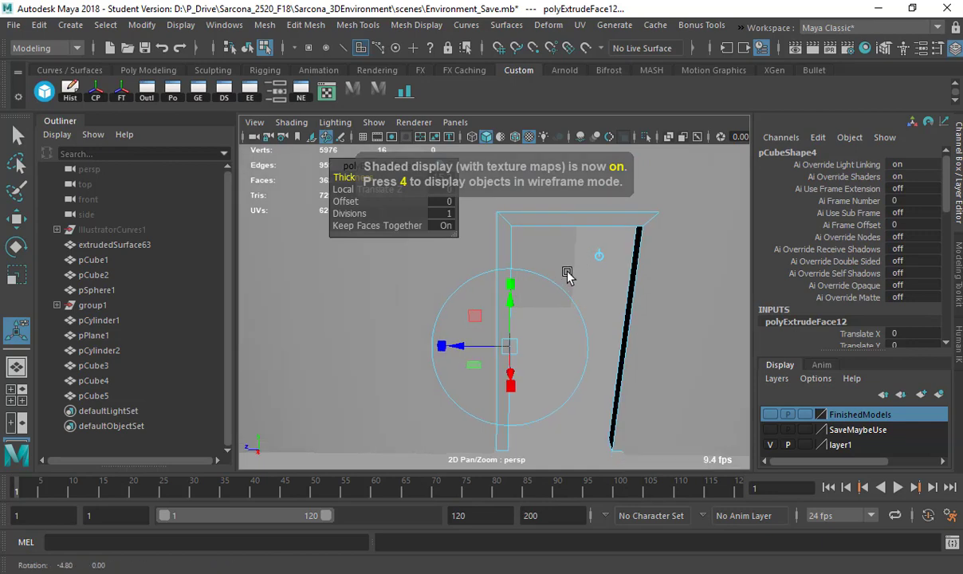
# Align the outer corner vertices of one frame upright with the wall edge along Z, at about 5308.5, working in wireframe.
pyautogui.moveTo(544, 182); pyautogui.dragTo(495, 171, button='right')
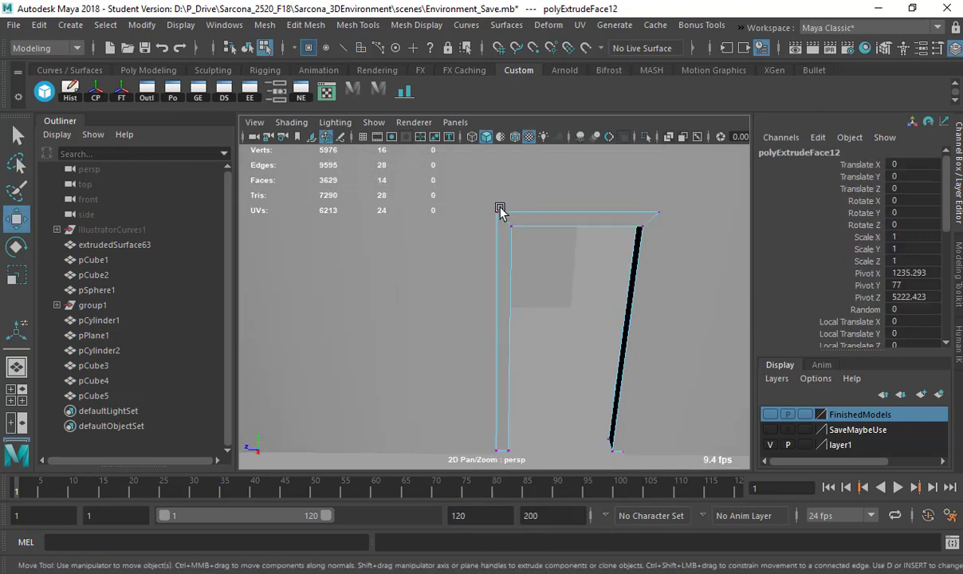
pyautogui.press('5')
pyautogui.press('4')
pyautogui.moveTo(495, 208); pyautogui.dragTo(458, 237, button='middle')
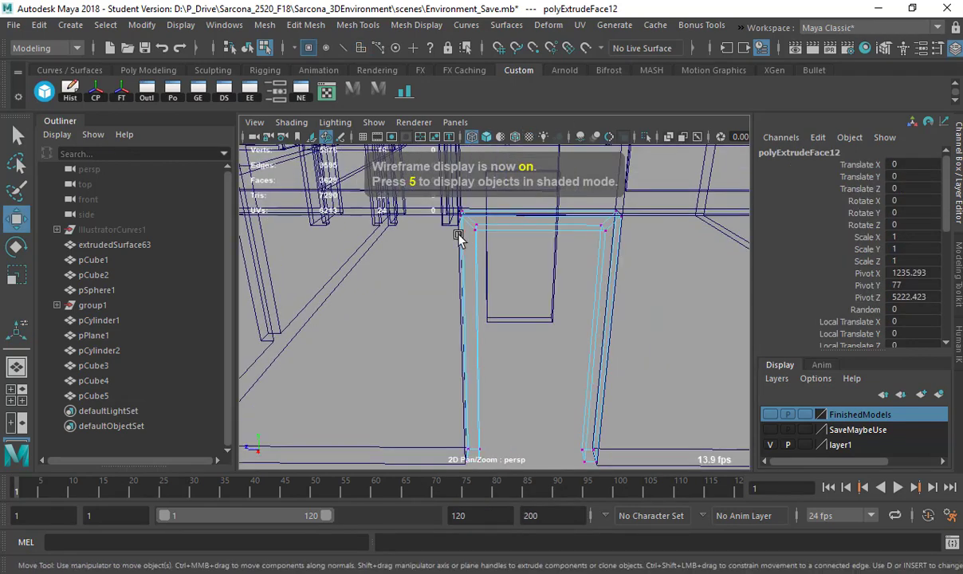
pyautogui.moveTo(470, 203); pyautogui.dragTo(471, 204)
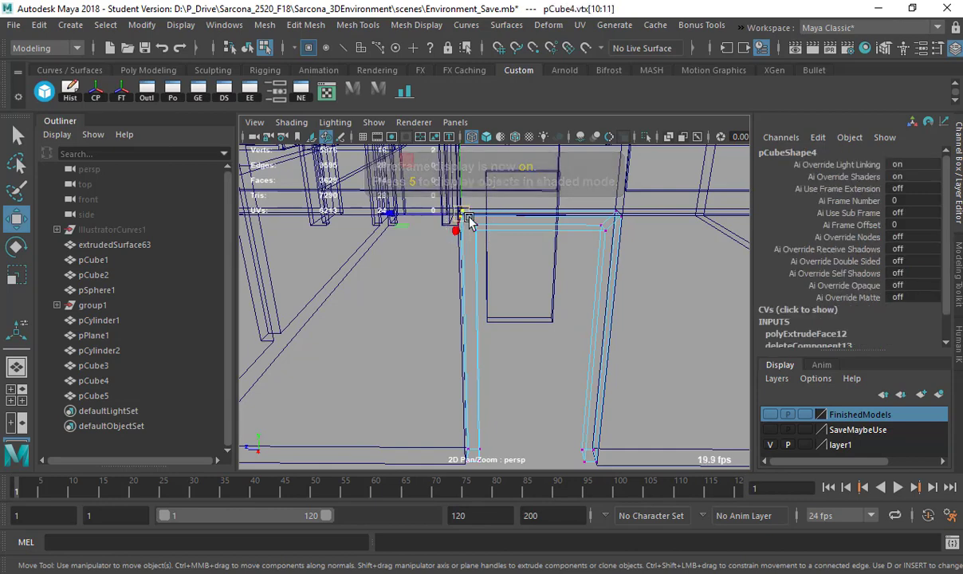
pyautogui.keyDown('alt'); pyautogui.moveTo(443, 255); pyautogui.dragTo(454, 347, button='middle'); pyautogui.keyUp('alt')
pyautogui.keyDown('alt'); pyautogui.moveTo(454, 346); pyautogui.dragTo(508, 319, button='right'); pyautogui.keyUp('alt')
pyautogui.moveTo(455, 307)
pyautogui.keyDown('alt'); pyautogui.mouseDown()
pyautogui.moveTo(451, 296)
pyautogui.moveTo(467, 304)
pyautogui.moveTo(464, 264)
pyautogui.moveTo(460, 301)
pyautogui.mouseUp(); pyautogui.keyUp('alt')
pyautogui.keyDown('alt'); pyautogui.moveTo(470, 339); pyautogui.dragTo(470, 293, button='middle'); pyautogui.keyUp('alt')
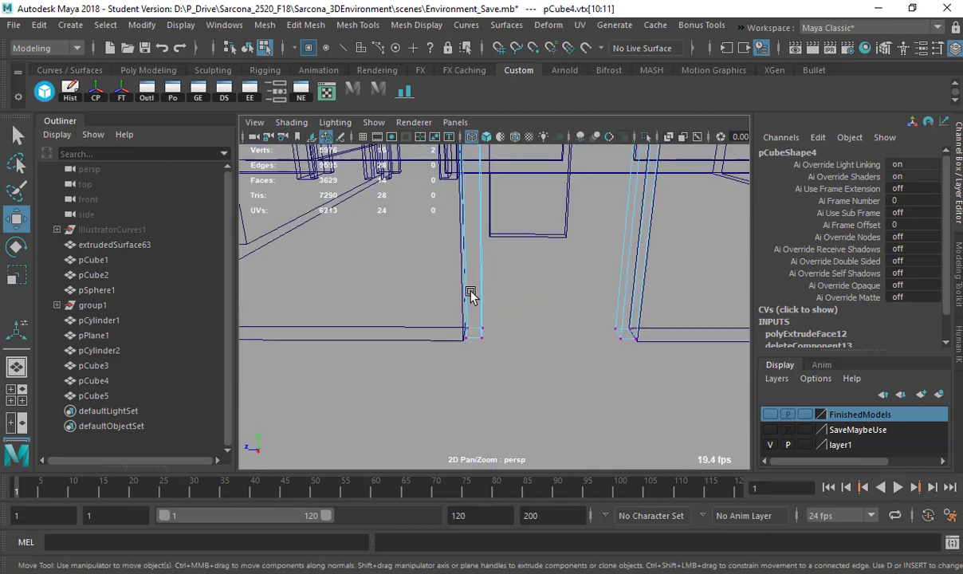
pyautogui.moveTo(434, 361); pyautogui.dragTo(432, 364)
pyautogui.press('v')
pyautogui.moveTo(464, 267); pyautogui.dragTo(439, 335)
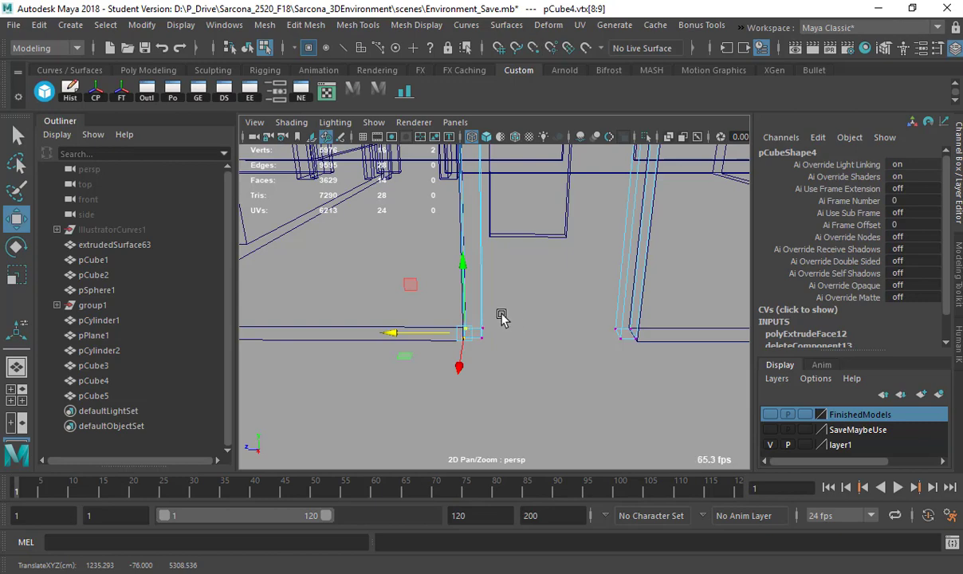
# Snap the opposite upright's outer corner vertices to the wall edge along Z, at about 5139.3, and return to shaded display.
pyautogui.keyDown('alt'); pyautogui.moveTo(501, 317); pyautogui.dragTo(602, 348); pyautogui.keyUp('alt')
pyautogui.keyDown('alt'); pyautogui.moveTo(626, 267); pyautogui.dragTo(605, 276); pyautogui.keyUp('alt')
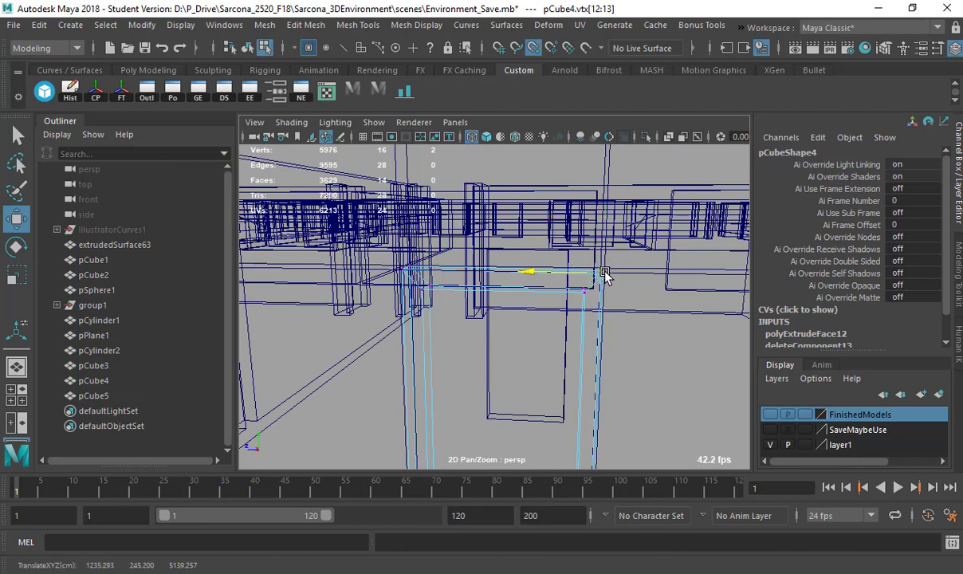
pyautogui.moveTo(548, 269)
pyautogui.keyDown('alt'); pyautogui.mouseDown()
pyautogui.moveTo(572, 271)
pyautogui.moveTo(517, 295)
pyautogui.moveTo(508, 274)
pyautogui.moveTo(386, 279)
pyautogui.moveTo(386, 297)
pyautogui.moveTo(477, 281)
pyautogui.moveTo(436, 275)
pyautogui.mouseUp(); pyautogui.keyUp('alt')
pyautogui.press('5')
pyautogui.scroll(-1, 469, 263)
# Select the frame's three facing strips on one side of the wall and pull them slightly outward along X.
pyautogui.moveTo(419, 266); pyautogui.dragTo(419, 293, button='right')
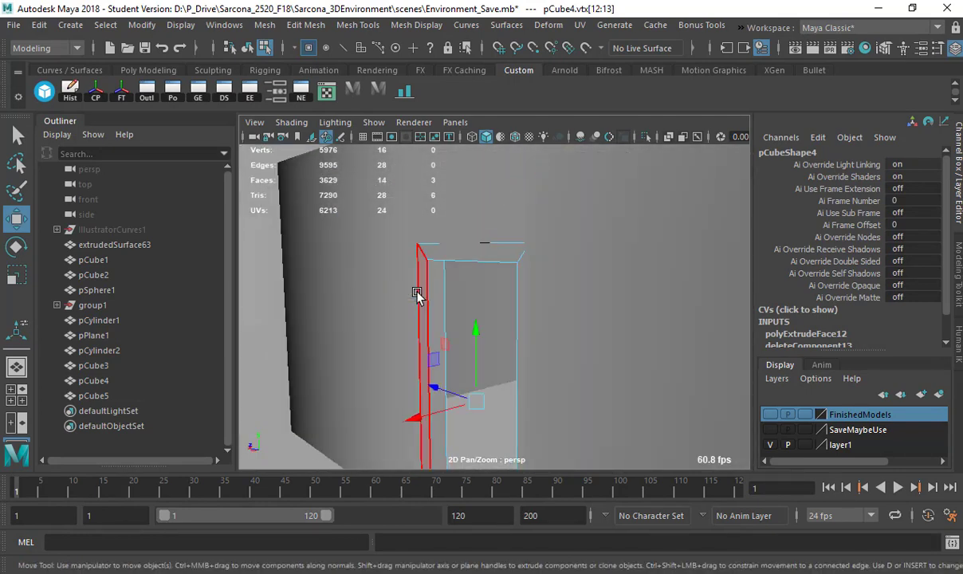
pyautogui.click(425, 263)
pyautogui.keyDown('shift'); pyautogui.click(473, 262); pyautogui.keyUp('shift')
pyautogui.keyDown('shift'); pyautogui.click(520, 298); pyautogui.keyUp('shift')
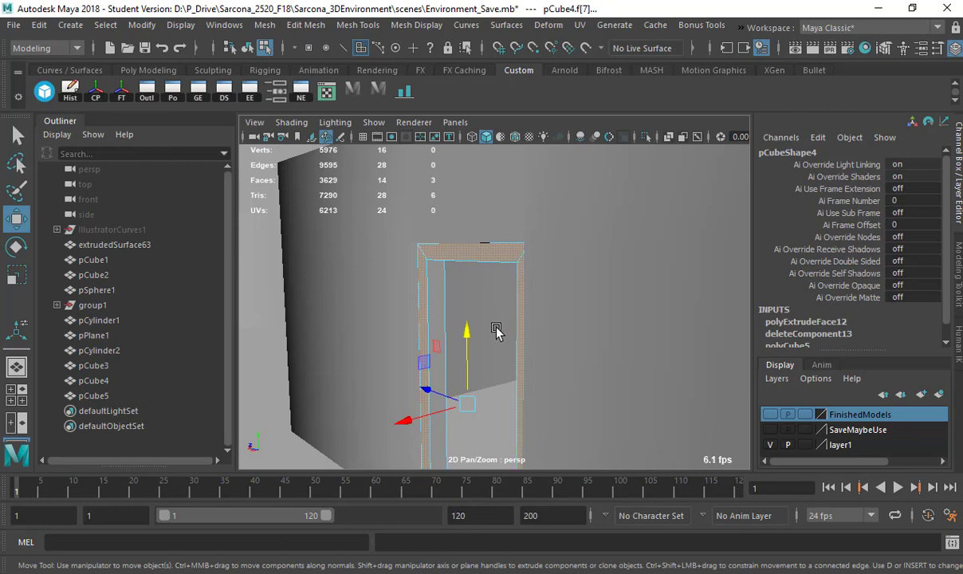
pyautogui.keyDown('alt'); pyautogui.moveTo(492, 326); pyautogui.dragTo(490, 205, button='middle'); pyautogui.keyUp('alt')
pyautogui.keyDown('alt'); pyautogui.moveTo(439, 285); pyautogui.dragTo(413, 389); pyautogui.keyUp('alt')
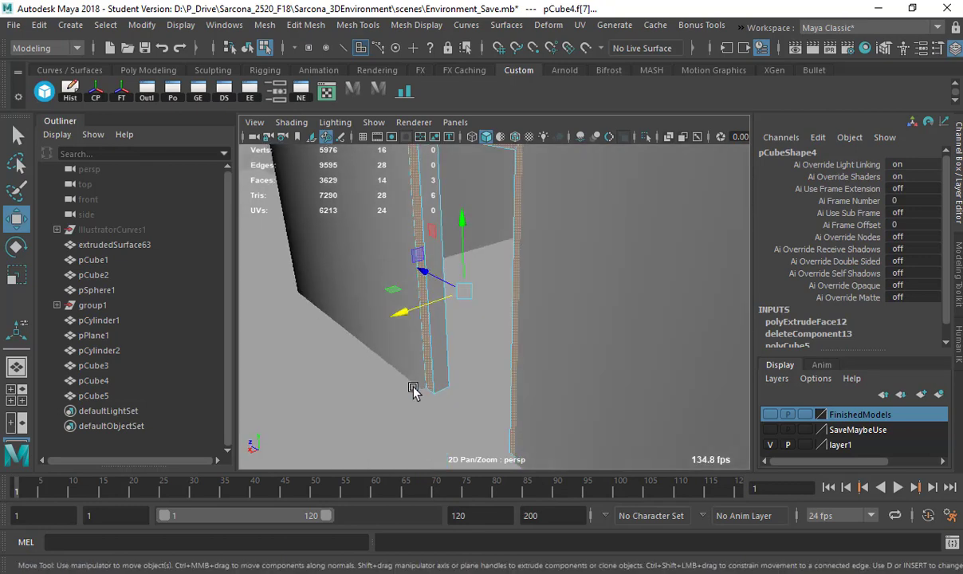
pyautogui.keyDown('alt'); pyautogui.moveTo(436, 358); pyautogui.dragTo(489, 385); pyautogui.keyUp('alt')
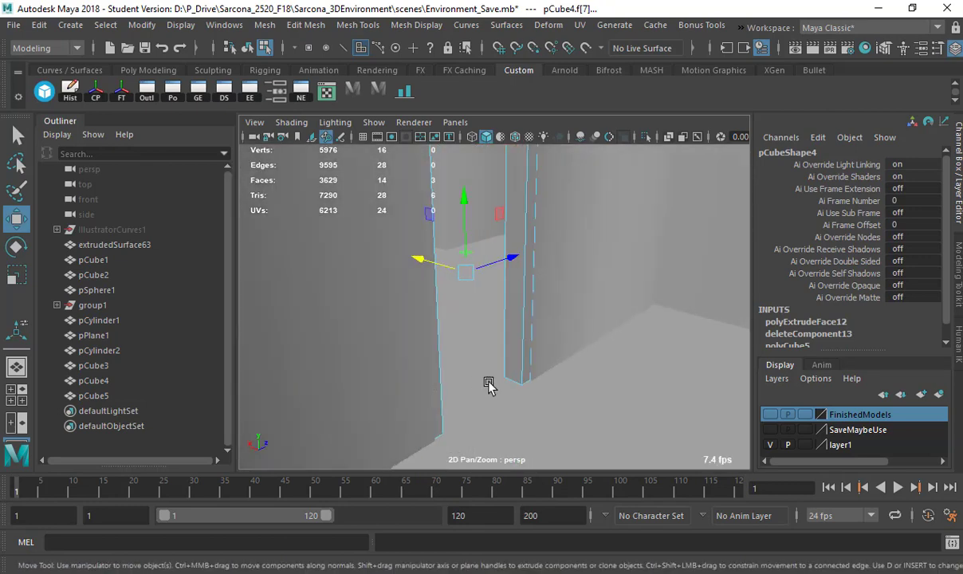
# Select the three facing strips on the other side of the wall and pull them outward along X to about 1220.7.
pyautogui.click(442, 398)
pyautogui.keyDown('shift'); pyautogui.click(528, 351); pyautogui.keyUp('shift')
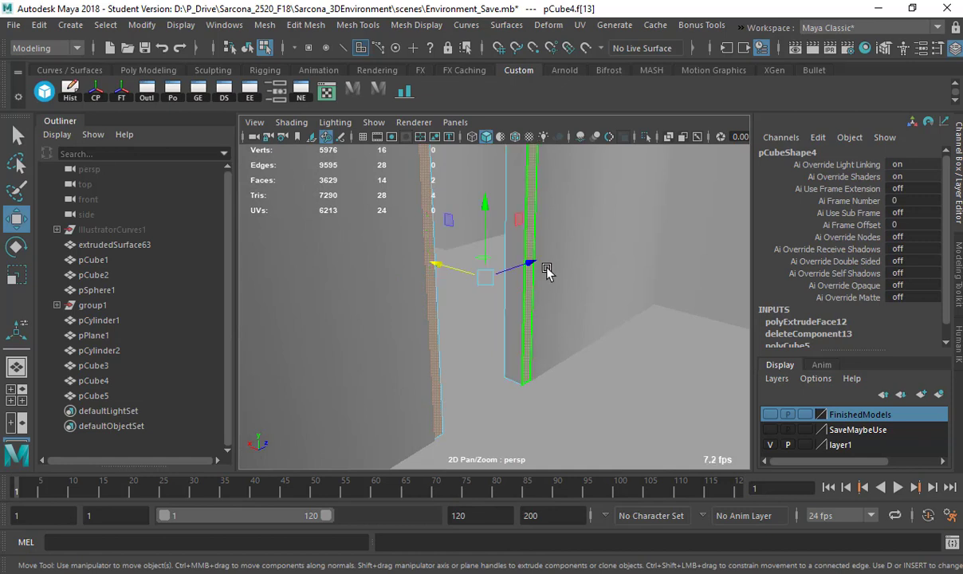
pyautogui.keyDown('alt'); pyautogui.moveTo(546, 271); pyautogui.dragTo(528, 365, button='middle'); pyautogui.keyUp('alt')
pyautogui.keyDown('shift'); pyautogui.click(488, 224); pyautogui.keyUp('shift')
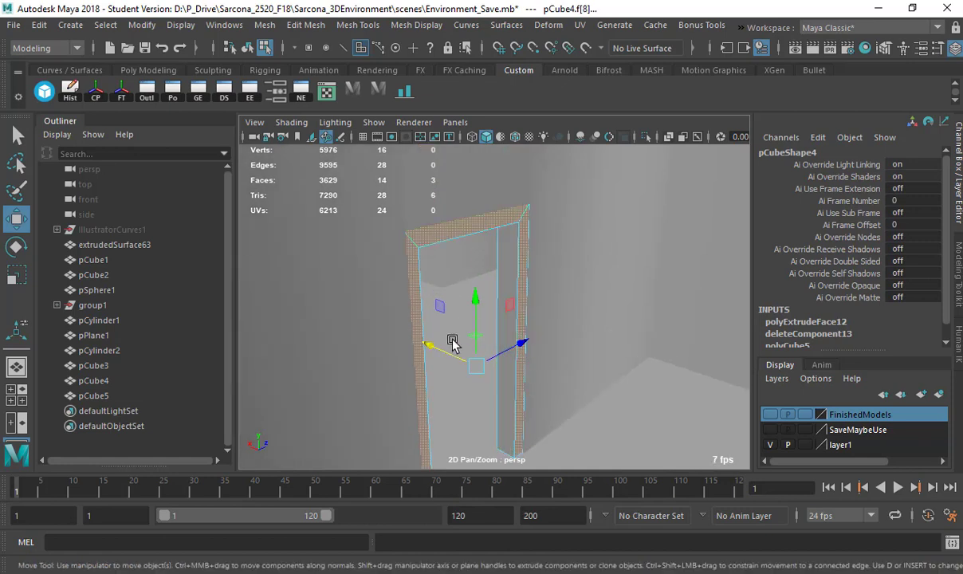
pyautogui.moveTo(452, 343); pyautogui.dragTo(464, 342)
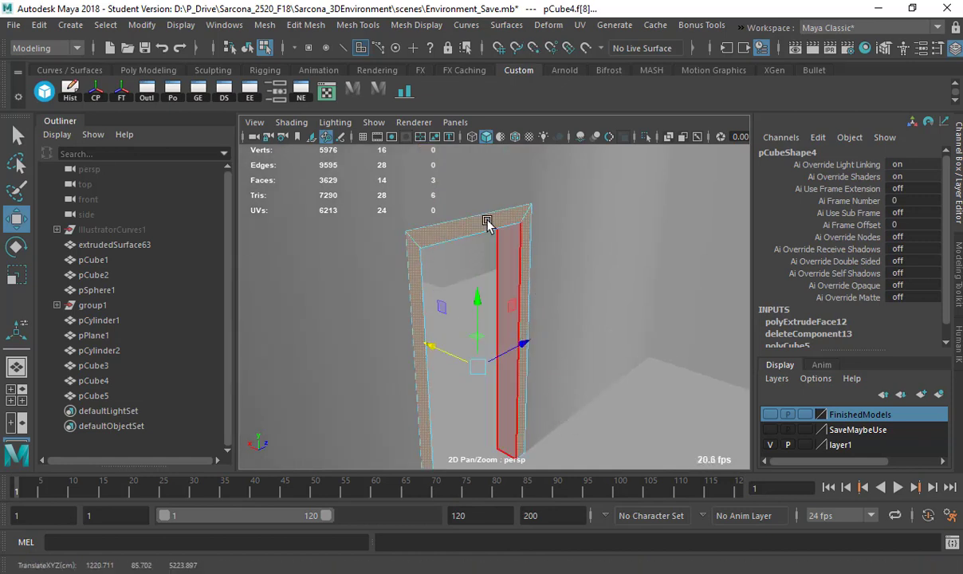
# Return to object mode and select the wall and door frame together to inspect how they meet around the doorway.
pyautogui.moveTo(485, 220); pyautogui.dragTo(478, 201, button='right')
pyautogui.click(657, 397)
pyautogui.keyDown('alt'); pyautogui.moveTo(651, 398); pyautogui.dragTo(570, 344); pyautogui.keyUp('alt')
pyautogui.click(516, 223)
pyautogui.keyDown('shift'); pyautogui.click(500, 243); pyautogui.keyUp('shift')
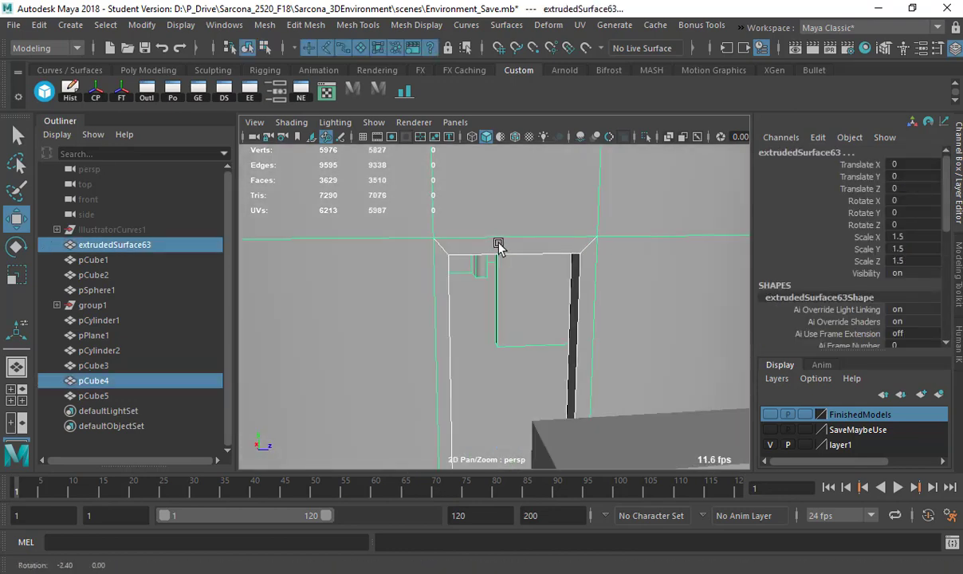
pyautogui.keyDown('alt'); pyautogui.moveTo(501, 243); pyautogui.dragTo(602, 209); pyautogui.keyUp('alt')
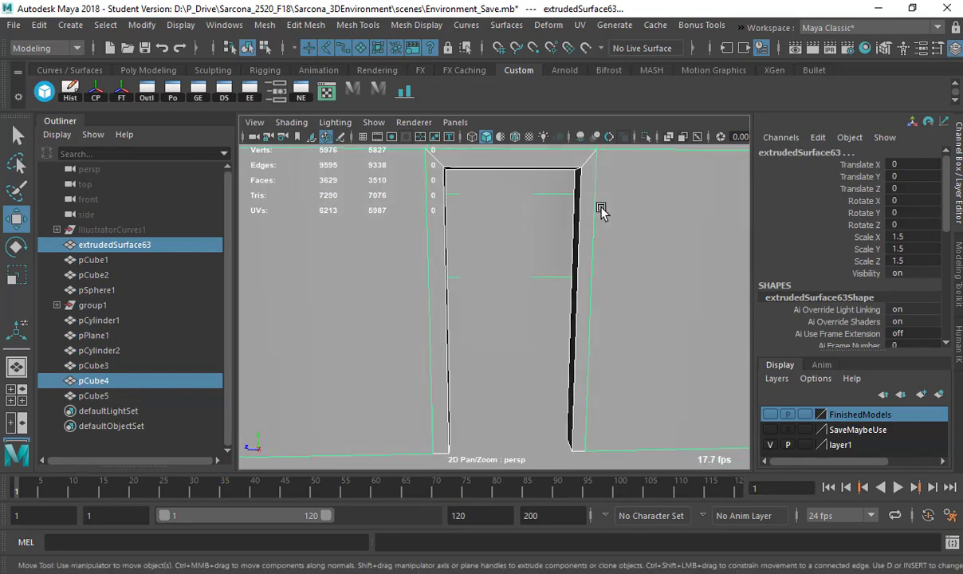
# Select the frame's two inner side faces and inner top face and nudge them along Z to about 5221.9.
pyautogui.moveTo(578, 174); pyautogui.dragTo(580, 214, button='right')
pyautogui.click(576, 275)
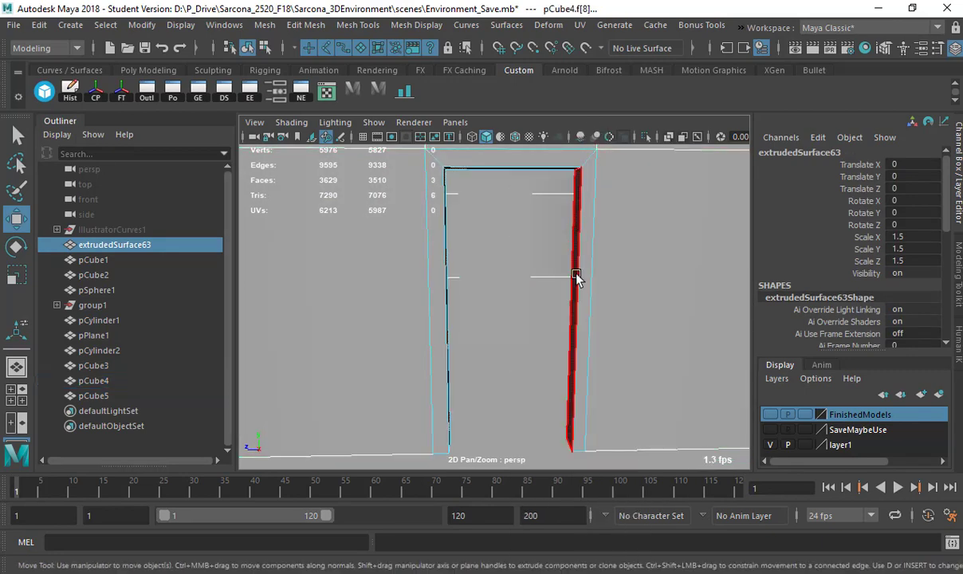
pyautogui.moveTo(550, 318); pyautogui.dragTo(451, 308)
pyautogui.hotkey('ctrl', 'z')
pyautogui.keyDown('shift'); pyautogui.click(524, 170); pyautogui.keyUp('shift')
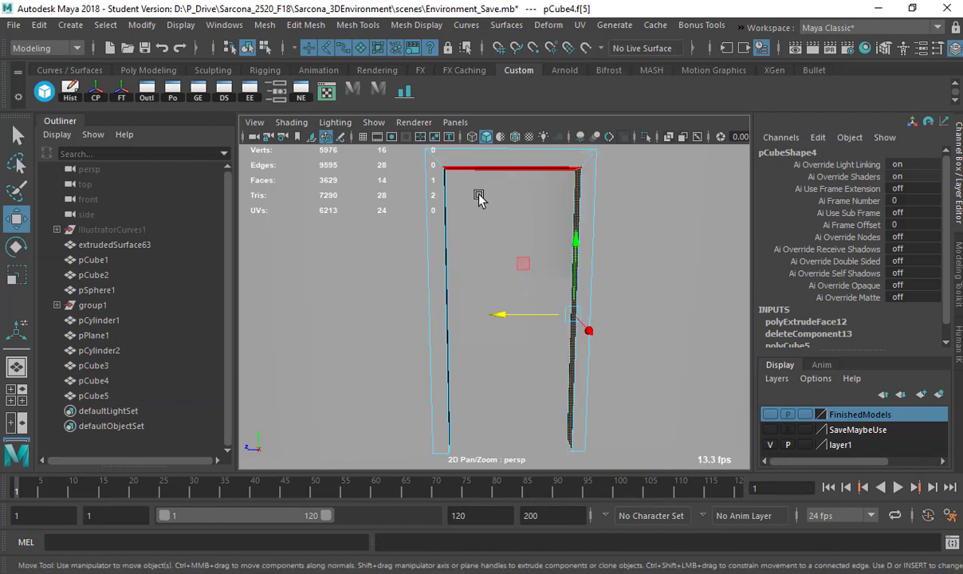
pyautogui.keyDown('shift'); pyautogui.click(448, 212); pyautogui.keyUp('shift')
pyautogui.moveTo(430, 310); pyautogui.dragTo(439, 312)
pyautogui.keyDown('alt'); pyautogui.moveTo(549, 258); pyautogui.dragTo(581, 231); pyautogui.keyUp('alt')
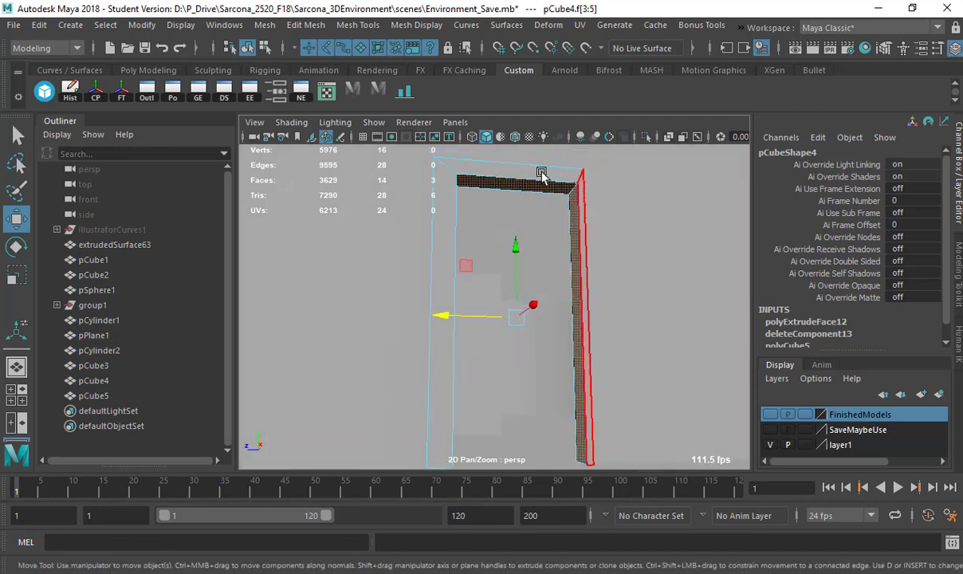
pyautogui.keyDown('alt'); pyautogui.moveTo(523, 315); pyautogui.dragTo(474, 312); pyautogui.keyUp('alt')
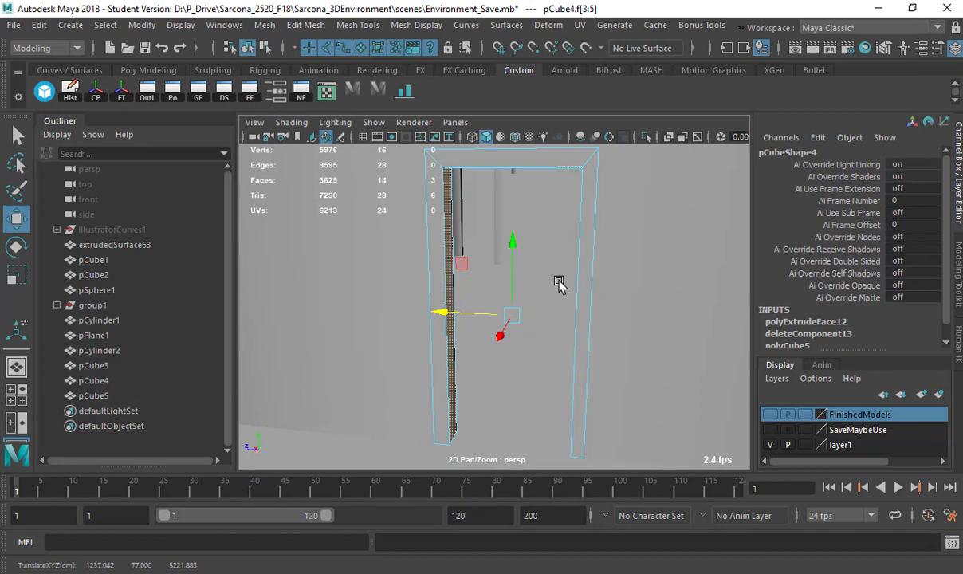
pyautogui.keyDown('alt'); pyautogui.moveTo(559, 284); pyautogui.dragTo(472, 315); pyautogui.keyUp('alt')
pyautogui.keyDown('alt'); pyautogui.moveTo(475, 177); pyautogui.dragTo(480, 176); pyautogui.keyUp('alt')
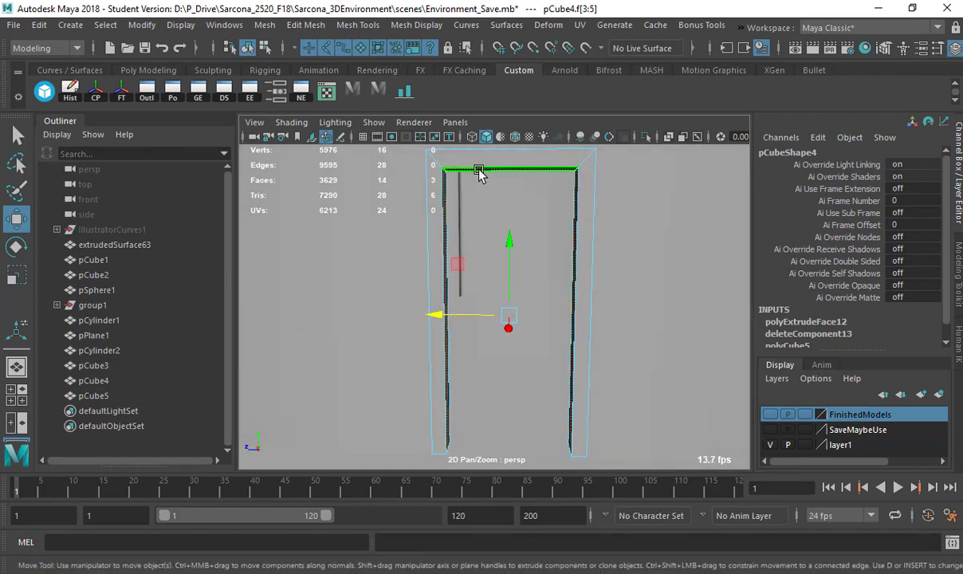
# Insert an edge loop along the frame that divides its facing strips lengthwise, and return to the Move tool.
pyautogui.moveTo(479, 174); pyautogui.dragTo(431, 174, button='right')
pyautogui.click(438, 165)
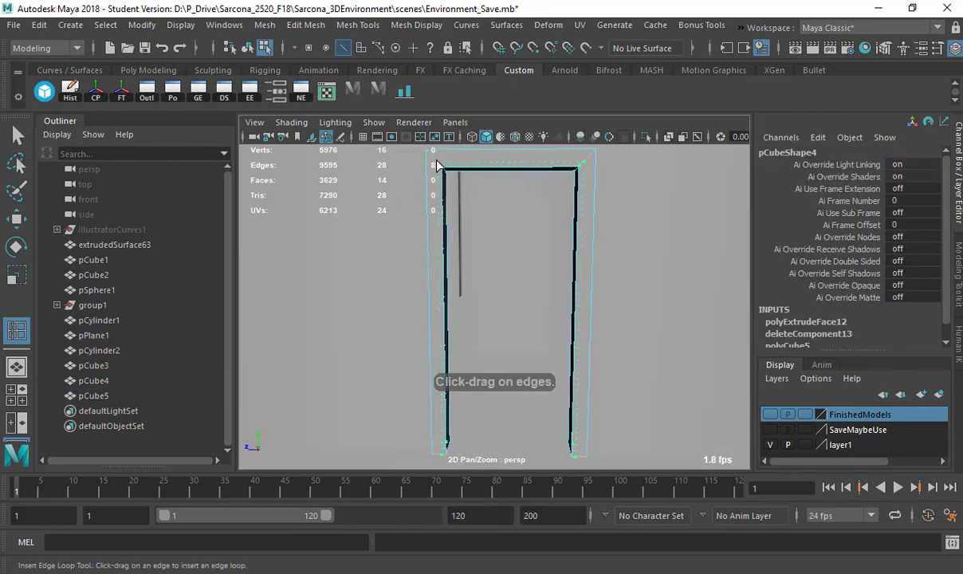
pyautogui.moveTo(432, 157); pyautogui.dragTo(435, 159)
pyautogui.keyDown('alt'); pyautogui.moveTo(561, 177); pyautogui.dragTo(523, 190); pyautogui.keyUp('alt')
pyautogui.press('w')
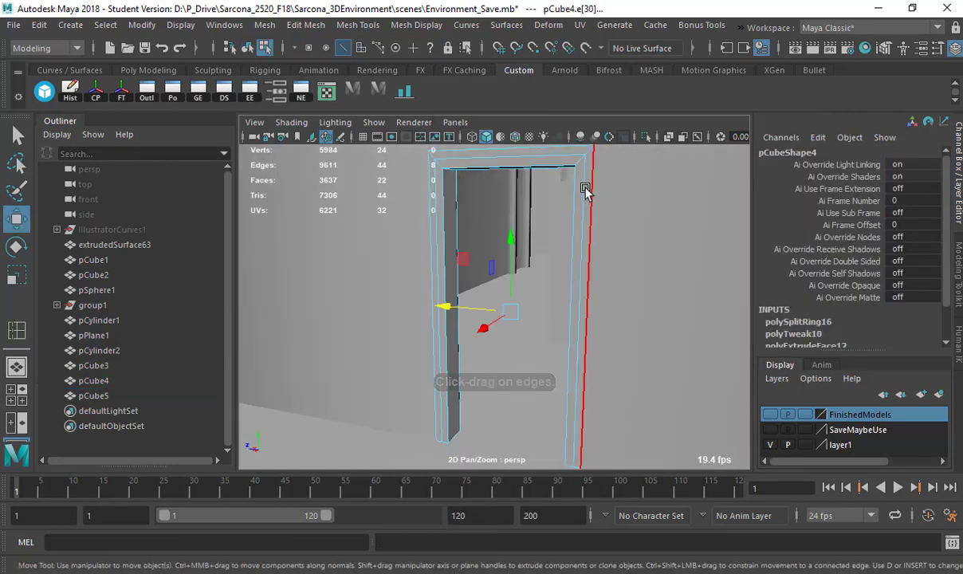
# Extrude the outer facing strips on both sides of the door frame outward to make a raised trim border, and return to object mode.
pyautogui.moveTo(582, 188); pyautogui.dragTo(583, 213, button='right')
pyautogui.click(583, 215)
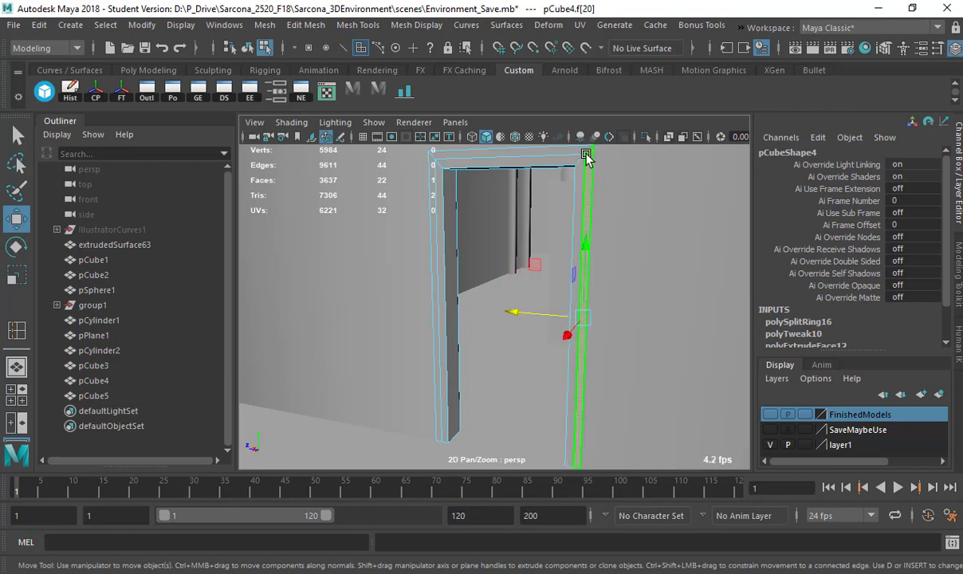
pyautogui.keyDown('shift'); pyautogui.click(483, 169); pyautogui.keyUp('shift')
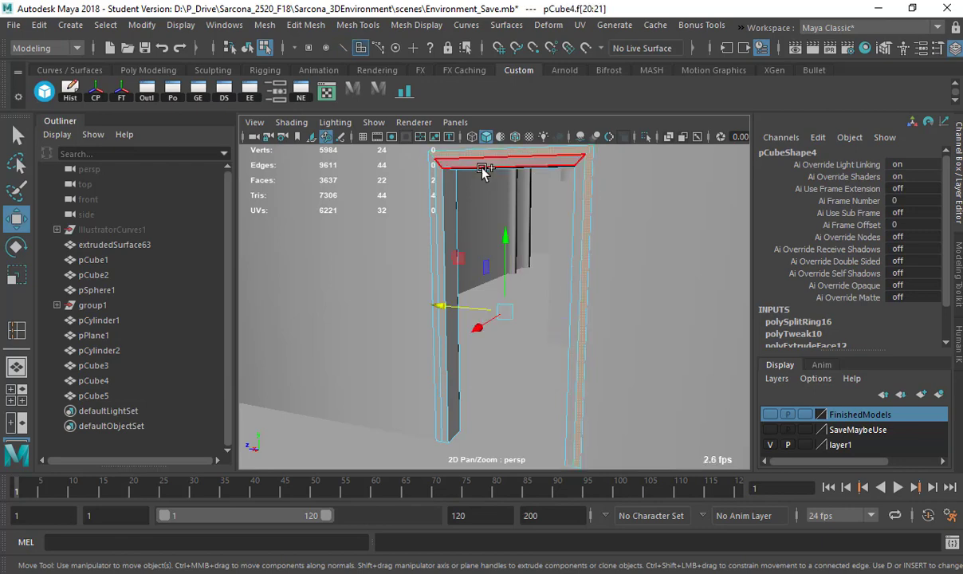
pyautogui.keyDown('shift'); pyautogui.click(432, 177); pyautogui.keyUp('shift')
pyautogui.keyDown('alt'); pyautogui.moveTo(344, 230); pyautogui.dragTo(376, 200); pyautogui.keyUp('alt')
pyautogui.keyDown('shift'); pyautogui.click(443, 182); pyautogui.keyUp('shift')
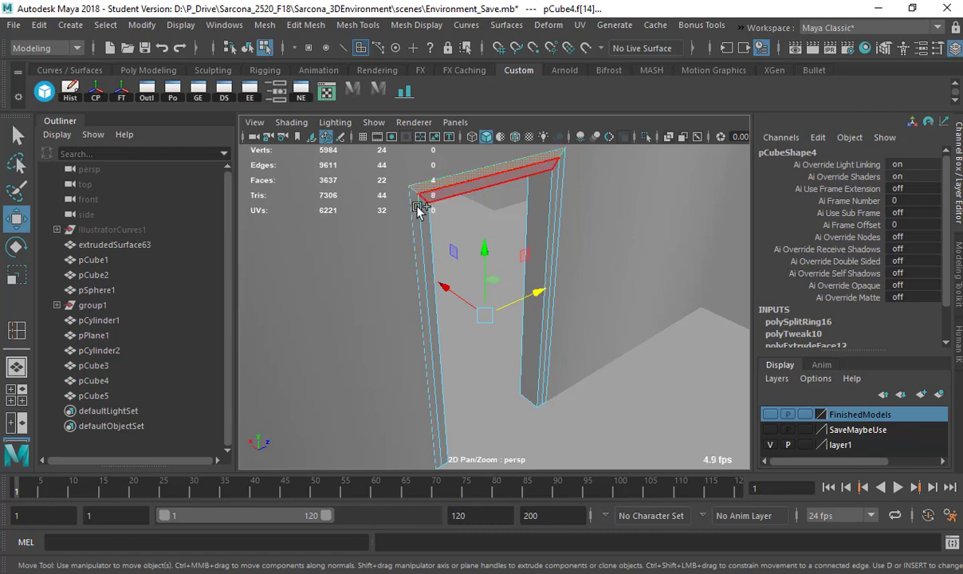
pyautogui.keyDown('shift'); pyautogui.click(419, 209); pyautogui.keyUp('shift')
pyautogui.keyDown('shift'); pyautogui.click(560, 190); pyautogui.keyUp('shift')
pyautogui.hotkey('ctrl', 'e')
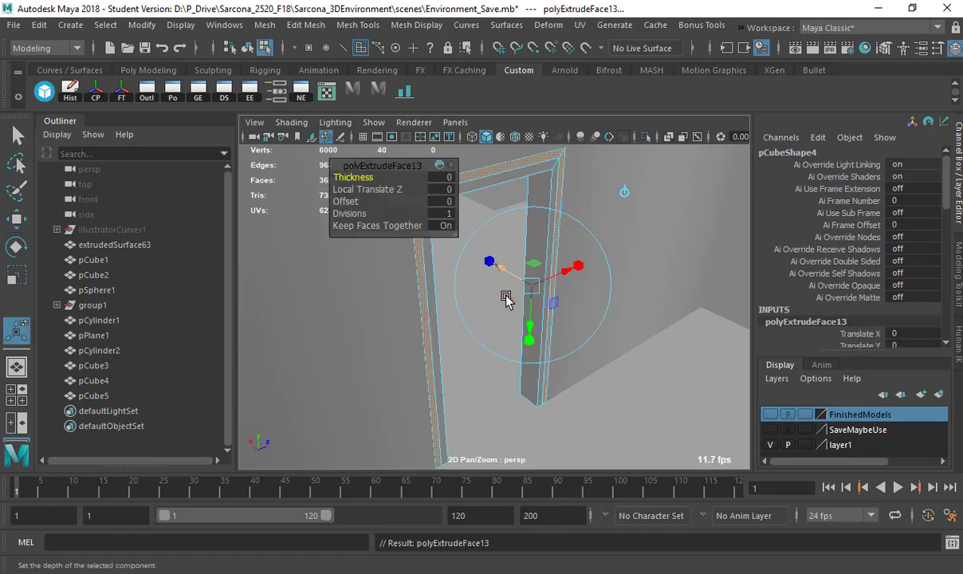
pyautogui.moveTo(514, 271); pyautogui.dragTo(571, 201)
pyautogui.press('w')
pyautogui.press('F8')
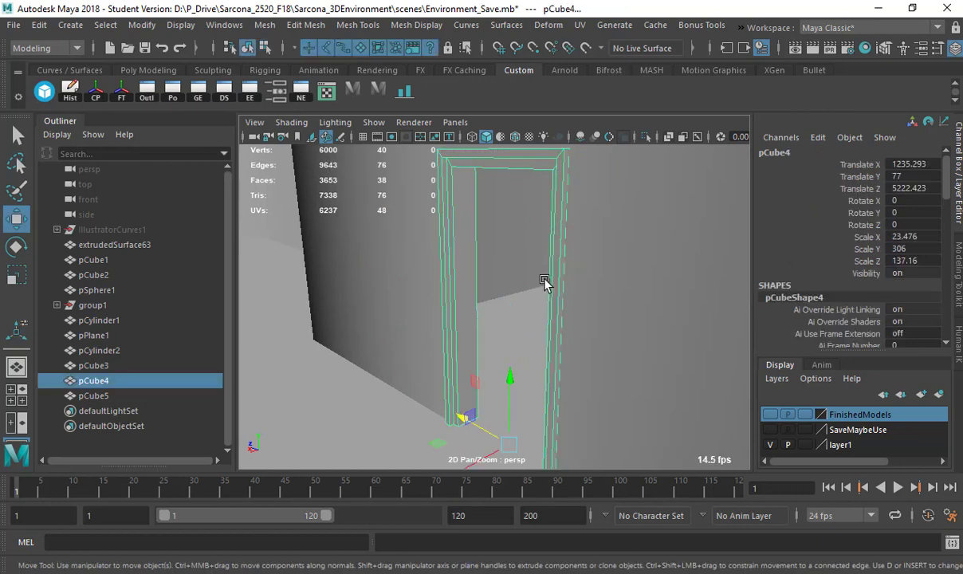
# Select the door frame within the wall and isolate it in the viewport.
pyautogui.click(514, 326)
pyautogui.keyDown('alt'); pyautogui.moveTo(514, 327); pyautogui.dragTo(640, 336); pyautogui.keyUp('alt')
pyautogui.click(640, 335)
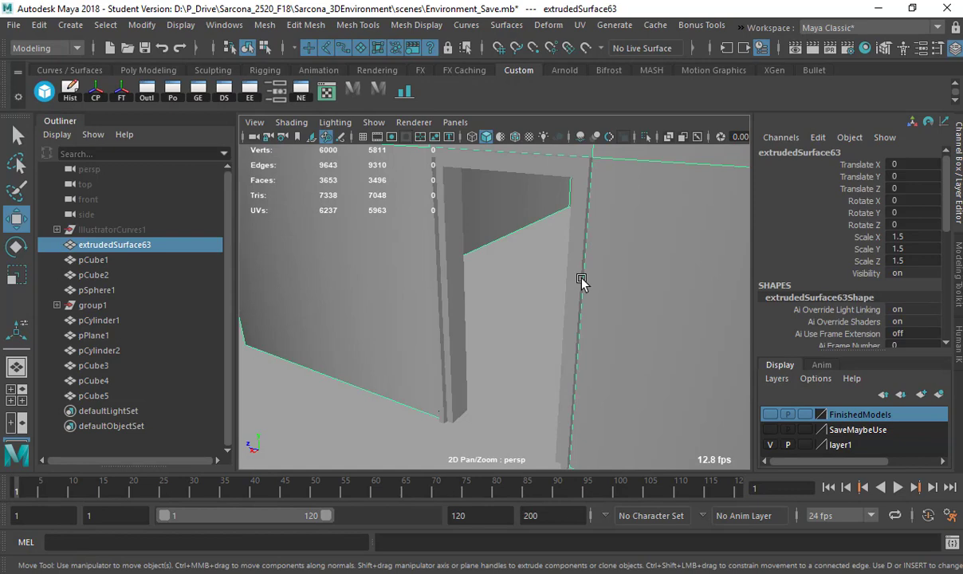
pyautogui.click(580, 279)
pyautogui.keyDown('alt'); pyautogui.moveTo(555, 265); pyautogui.dragTo(592, 162); pyautogui.keyUp('alt')
pyautogui.click(645, 137)
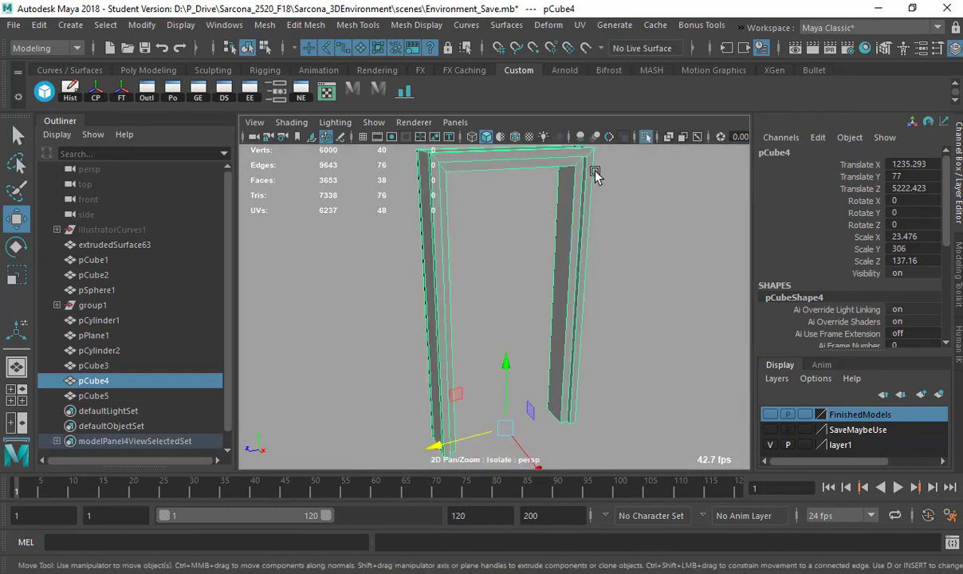
# Select the frame's outer side and top faces hidden against the wall opening and delete them.
pyautogui.keyDown('alt'); pyautogui.moveTo(482, 252); pyautogui.dragTo(633, 299); pyautogui.keyUp('alt')
pyautogui.moveTo(500, 224); pyautogui.dragTo(491, 256, button='right')
pyautogui.click(481, 254)
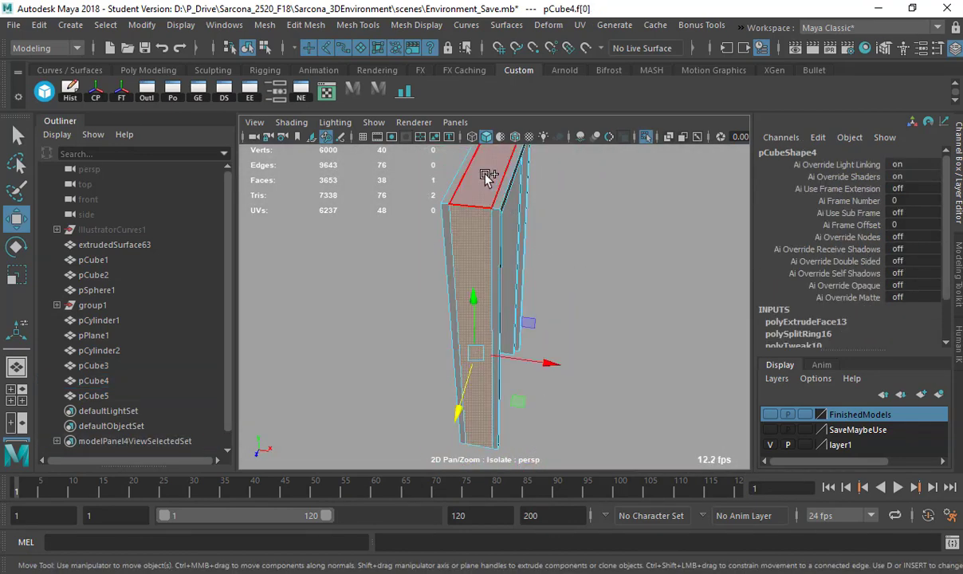
pyautogui.keyDown('shift'); pyautogui.doubleClick(487, 178); pyautogui.keyUp('shift')
pyautogui.keyDown('alt'); pyautogui.moveTo(617, 199); pyautogui.dragTo(517, 132); pyautogui.keyUp('alt')
pyautogui.keyDown('ctrl'); pyautogui.click(549, 193); pyautogui.keyUp('ctrl')
pyautogui.keyDown('alt'); pyautogui.moveTo(508, 232); pyautogui.dragTo(455, 217); pyautogui.keyUp('alt')
pyautogui.doubleClick(454, 218)
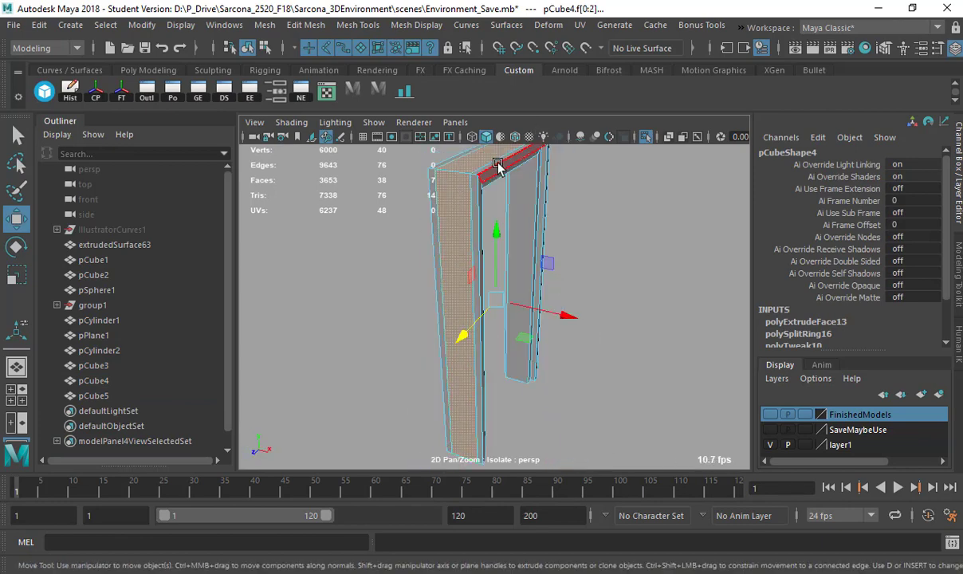
pyautogui.keyDown('alt'); pyautogui.moveTo(490, 279); pyautogui.dragTo(403, 296); pyautogui.keyUp('alt')
pyautogui.press('Delete')
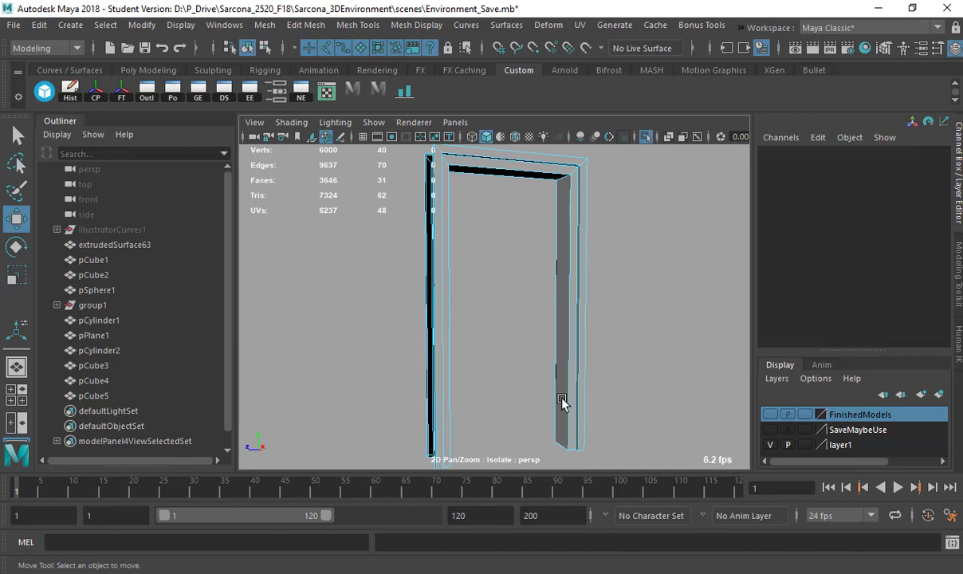
# Select the remaining unneeded faces of the isolated frame and delete them.
pyautogui.doubleClick(562, 402)
pyautogui.keyDown('ctrl'); pyautogui.moveTo(298, 328); pyautogui.dragTo(297, 325); pyautogui.keyUp('ctrl')
pyautogui.keyDown('alt'); pyautogui.moveTo(429, 317); pyautogui.dragTo(470, 273); pyautogui.keyUp('alt')
pyautogui.press('Delete')
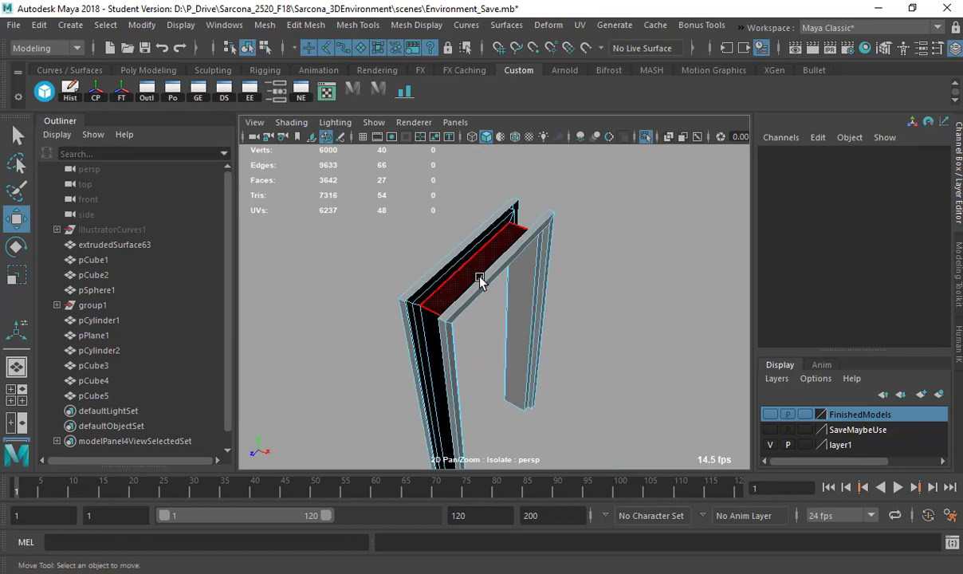
# Check the hollowed frame from above, return to object mode and show the whole scene again.
pyautogui.click(478, 277)
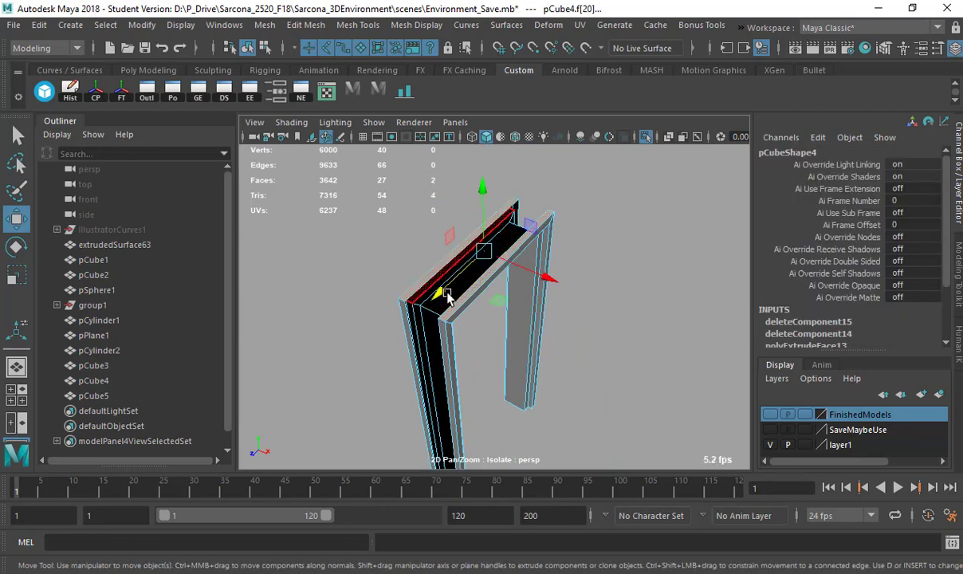
pyautogui.keyDown('alt'); pyautogui.moveTo(448, 296); pyautogui.dragTo(706, 248); pyautogui.keyUp('alt')
pyautogui.press('F8')
pyautogui.click(648, 138)
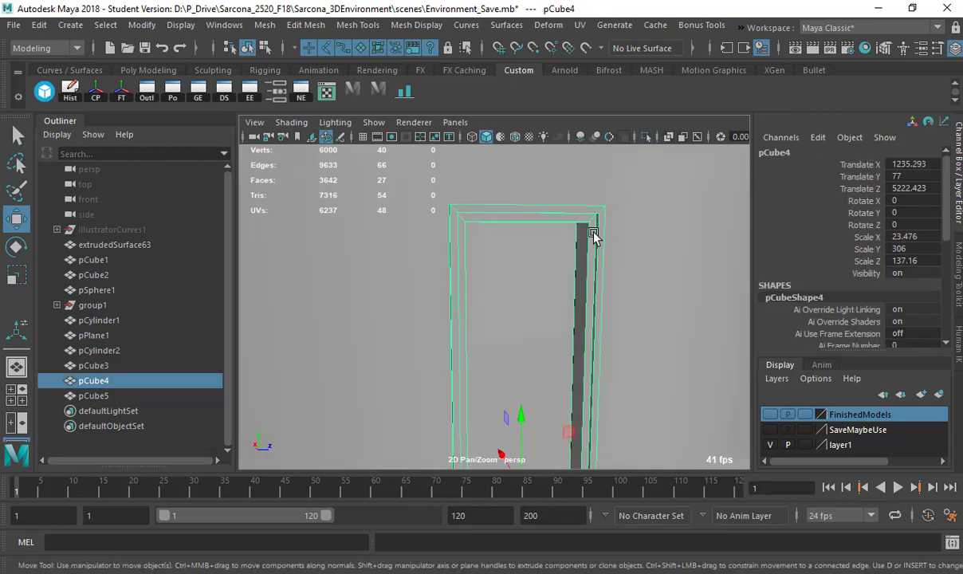
# Move the separate door cube's pivot to its bottom corner and snap it to the frame's inner bottom corner.
pyautogui.keyDown('alt'); pyautogui.moveTo(697, 300); pyautogui.dragTo(522, 232); pyautogui.keyUp('alt')
pyautogui.click(608, 233)
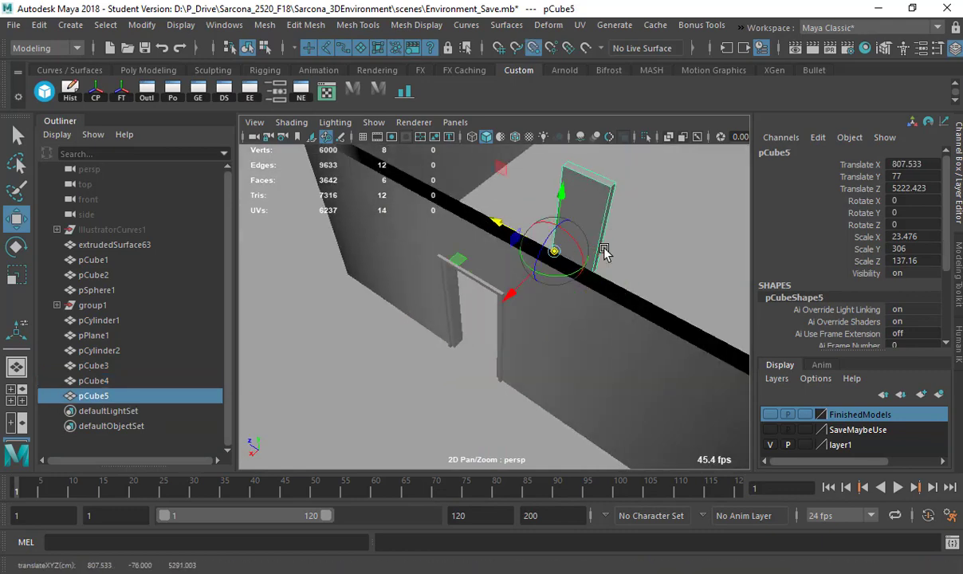
pyautogui.keyDown('alt'); pyautogui.moveTo(604, 252); pyautogui.dragTo(566, 339); pyautogui.keyUp('alt')
pyautogui.press('d')
pyautogui.keyDown('alt'); pyautogui.moveTo(462, 240); pyautogui.dragTo(821, 298, button='right'); pyautogui.keyUp('alt')
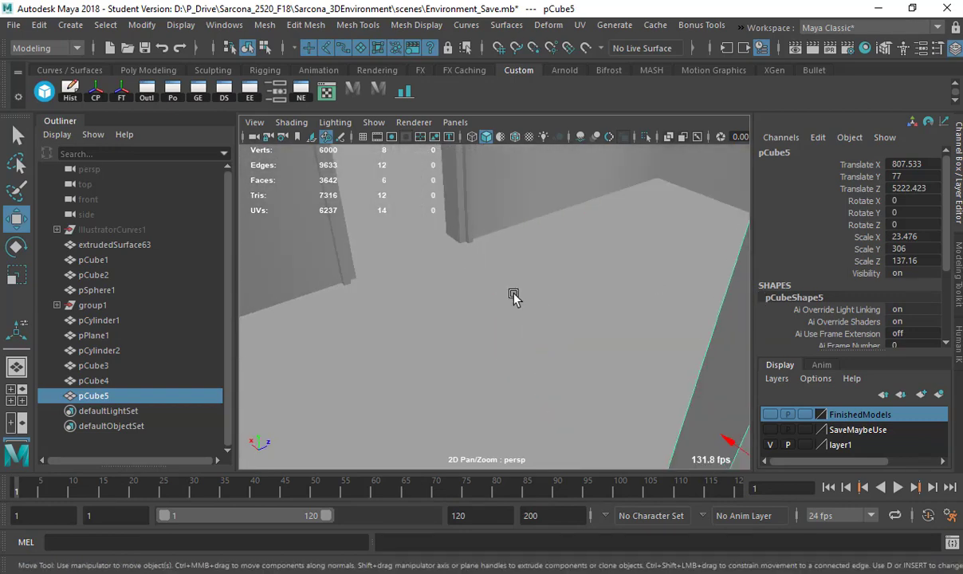
pyautogui.moveTo(460, 238); pyautogui.dragTo(460, 242, button='middle')
pyautogui.moveTo(456, 250)
pyautogui.keyDown('alt'); pyautogui.mouseDown()
pyautogui.moveTo(533, 281)
pyautogui.moveTo(451, 265)
pyautogui.moveTo(727, 257)
pyautogui.moveTo(714, 277)
pyautogui.mouseUp(); pyautogui.keyUp('alt')
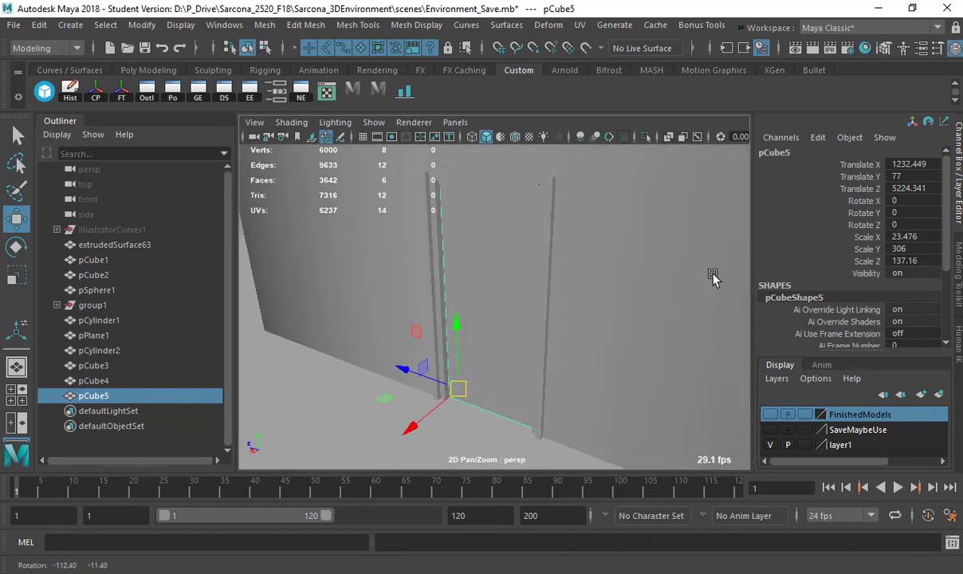
# Scale the door down uniformly about its corner pivot to about 23.4 × 305.01 × 136.716 to fit inside the frame.
pyautogui.moveTo(585, 327)
pyautogui.keyDown('alt'); pyautogui.mouseDown()
pyautogui.moveTo(649, 294)
pyautogui.moveTo(634, 269)
pyautogui.moveTo(622, 279)
pyautogui.mouseUp(); pyautogui.keyUp('alt')
pyautogui.press('4')
pyautogui.press('5')
pyautogui.press('r')
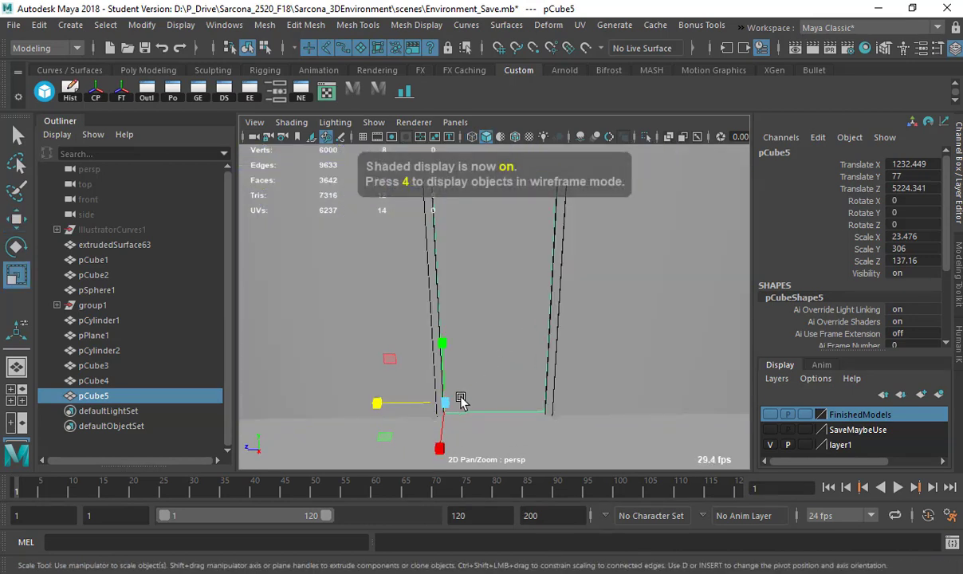
pyautogui.click(455, 400)
pyautogui.moveTo(455, 400)
pyautogui.keyDown('alt'); pyautogui.mouseDown()
pyautogui.moveTo(552, 322)
pyautogui.moveTo(516, 288)
pyautogui.moveTo(458, 308)
pyautogui.mouseUp(); pyautogui.keyUp('alt')
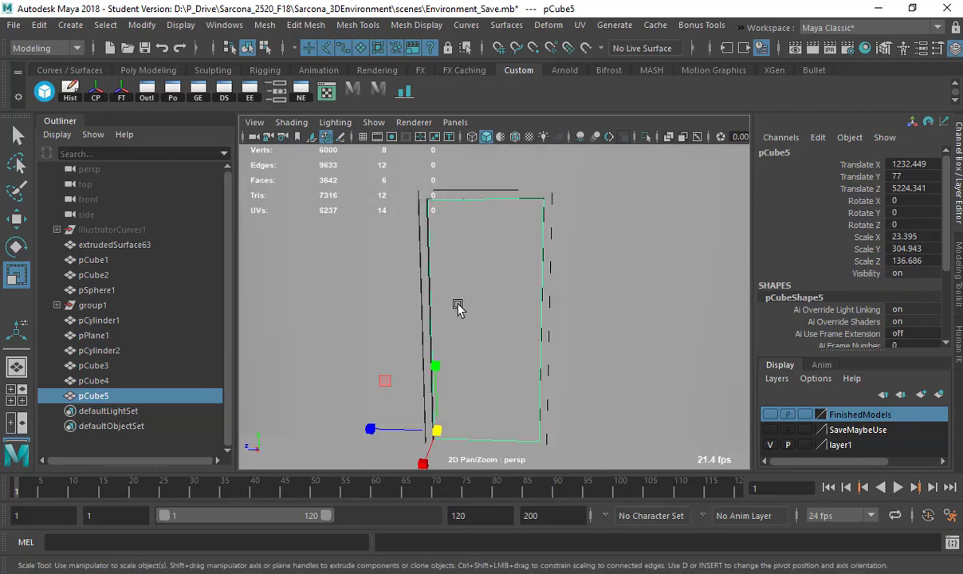
pyautogui.keyDown('alt'); pyautogui.moveTo(567, 279); pyautogui.dragTo(553, 267); pyautogui.keyUp('alt')
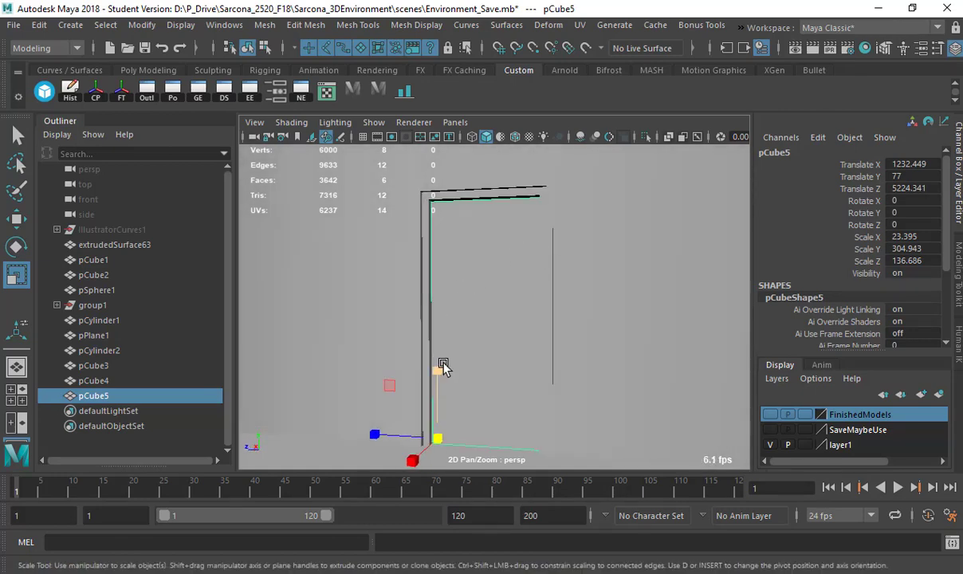
pyautogui.moveTo(433, 427); pyautogui.dragTo(435, 436)
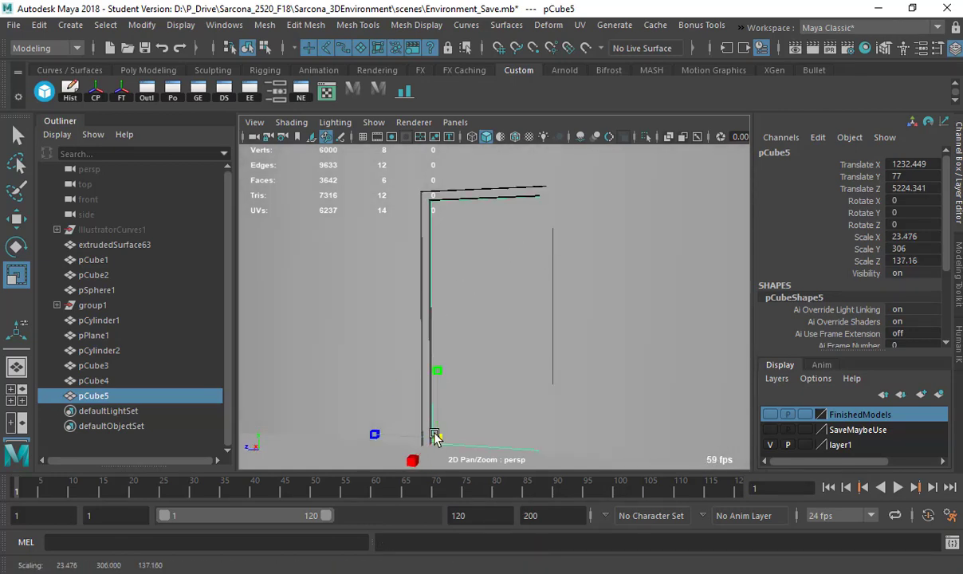
# Slide the door along X to about 1237.493 so it sits within the frame's depth.
pyautogui.keyDown('alt'); pyautogui.moveTo(455, 371); pyautogui.dragTo(249, 370); pyautogui.keyUp('alt')
pyautogui.click(618, 438)
pyautogui.keyDown('alt'); pyautogui.moveTo(616, 437); pyautogui.dragTo(485, 346, button='right'); pyautogui.keyUp('alt')
pyautogui.click(488, 342)
pyautogui.moveTo(488, 343)
pyautogui.keyDown('alt'); pyautogui.mouseDown()
pyautogui.moveTo(694, 373)
pyautogui.moveTo(511, 381)
pyautogui.moveTo(471, 343)
pyautogui.moveTo(621, 299)
pyautogui.moveTo(554, 295)
pyautogui.moveTo(501, 333)
pyautogui.mouseUp(); pyautogui.keyUp('alt')
pyautogui.press('w')
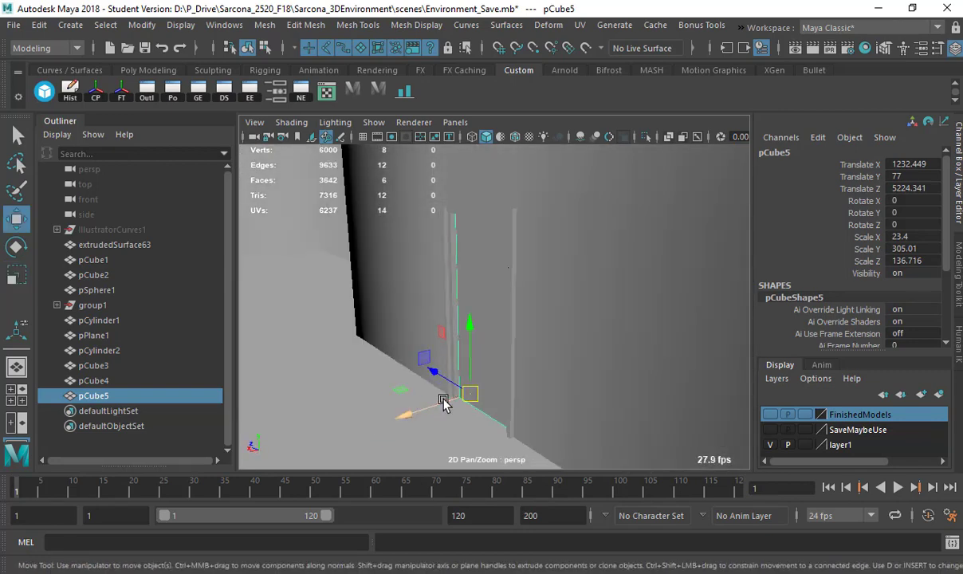
pyautogui.keyDown('alt'); pyautogui.moveTo(483, 398); pyautogui.dragTo(520, 396, button='right'); pyautogui.keyUp('alt')
pyautogui.keyDown('alt'); pyautogui.moveTo(520, 396); pyautogui.dragTo(551, 239, button='middle'); pyautogui.keyUp('alt')
pyautogui.keyDown('alt'); pyautogui.moveTo(653, 266); pyautogui.dragTo(574, 280); pyautogui.keyUp('alt')
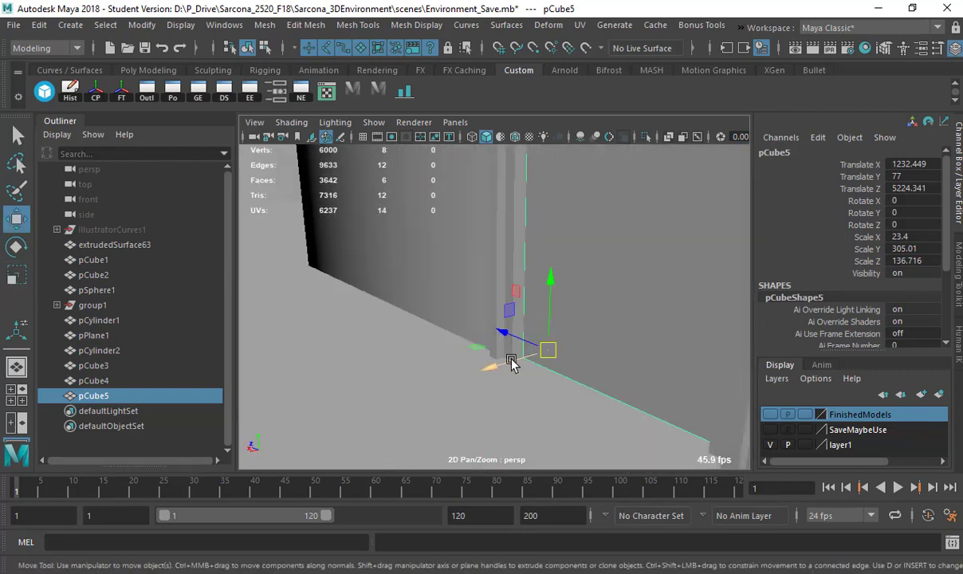
pyautogui.moveTo(511, 362); pyautogui.dragTo(506, 363)
pyautogui.keyDown('alt'); pyautogui.moveTo(599, 327); pyautogui.dragTo(441, 315); pyautogui.keyUp('alt')
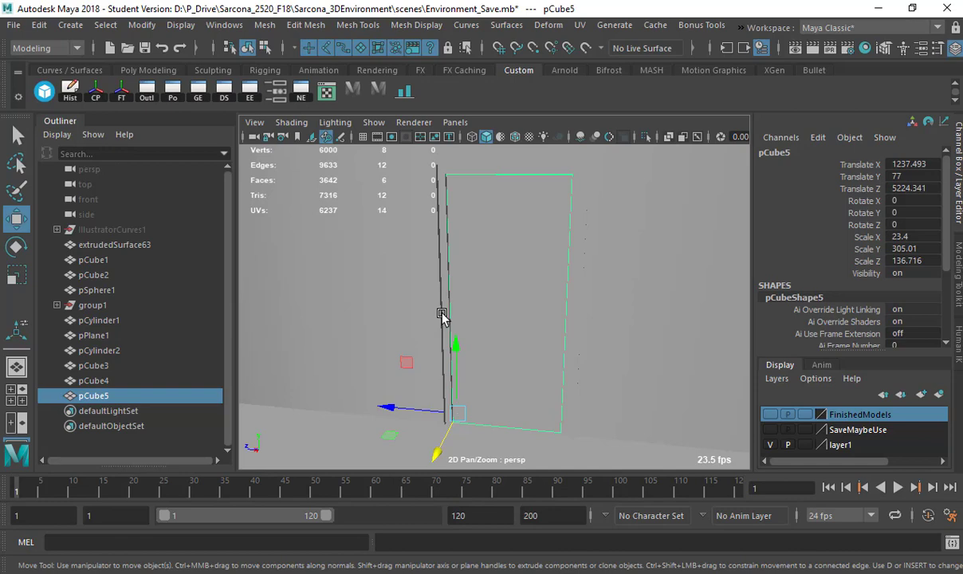
# Create a polygon cube and edge-snap it to the upright edge at the door's opening side, at about 1253.373, 74.794, 5155.761.
pyautogui.click(70, 25)
pyautogui.moveTo(127, 80)
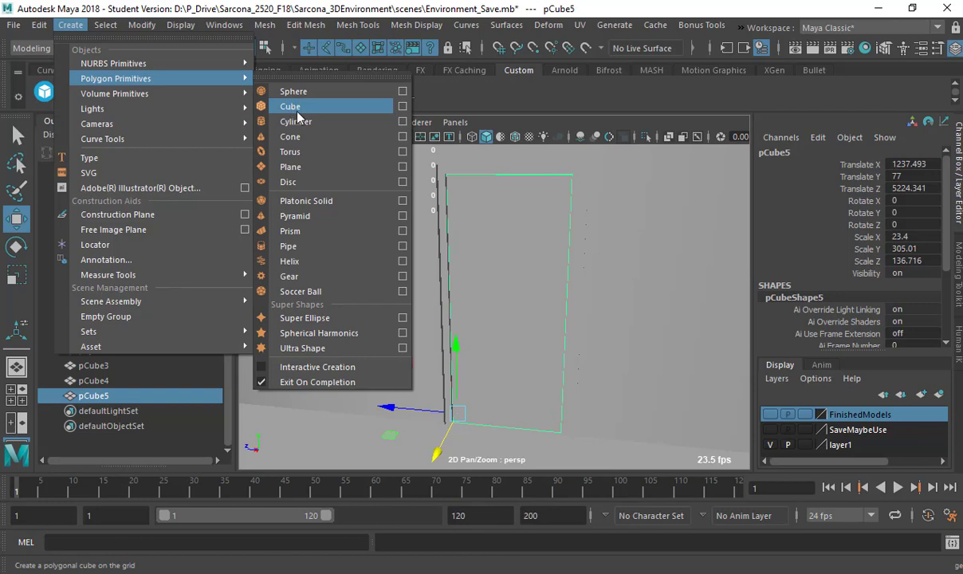
pyautogui.click(290, 105)
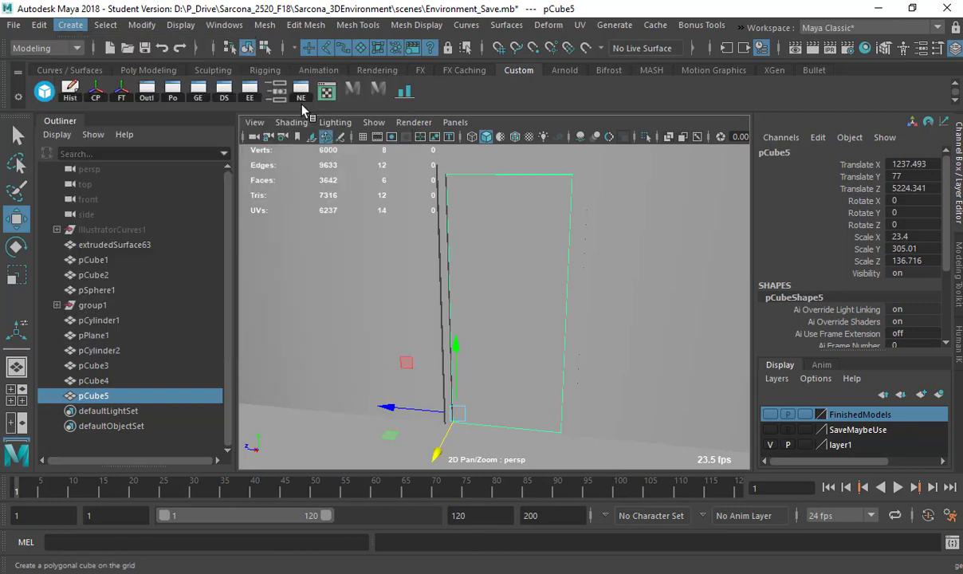
pyautogui.keyDown('alt'); pyautogui.moveTo(549, 335); pyautogui.dragTo(542, 322); pyautogui.keyUp('alt')
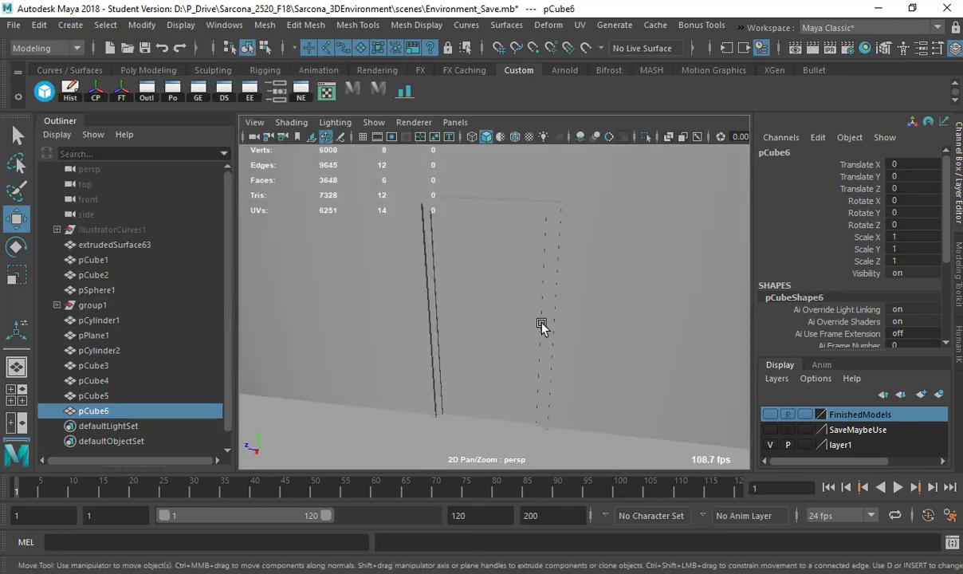
pyautogui.press('4')
pyautogui.press('c')
pyautogui.moveTo(542, 323); pyautogui.dragTo(539, 329, button='middle')
pyautogui.press('f')
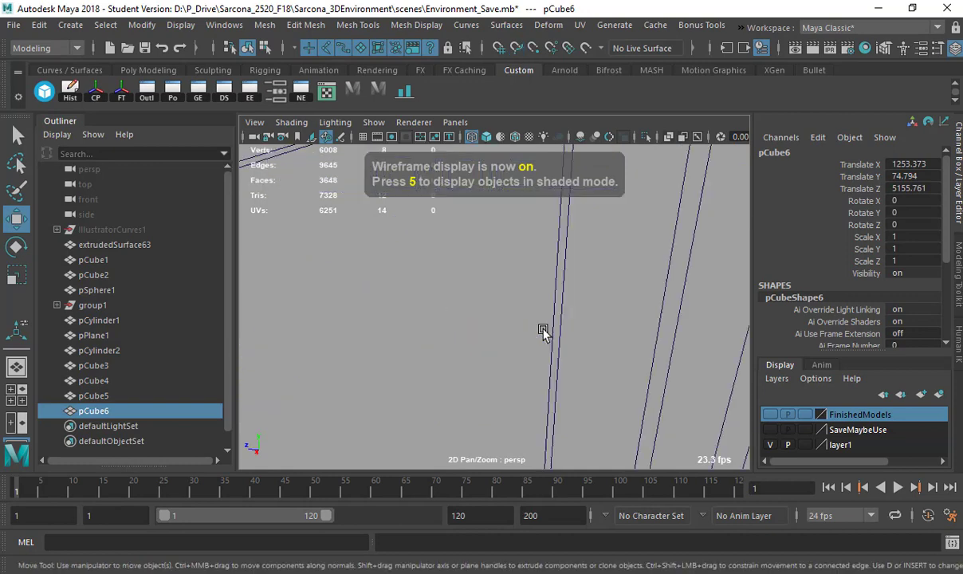
pyautogui.click(543, 330)
pyautogui.hotkey('ctrl', 'z')
# Scale the new cube up uniformly to about 10.415.
pyautogui.press('r')
pyautogui.moveTo(473, 321); pyautogui.dragTo(481, 319, button='middle')
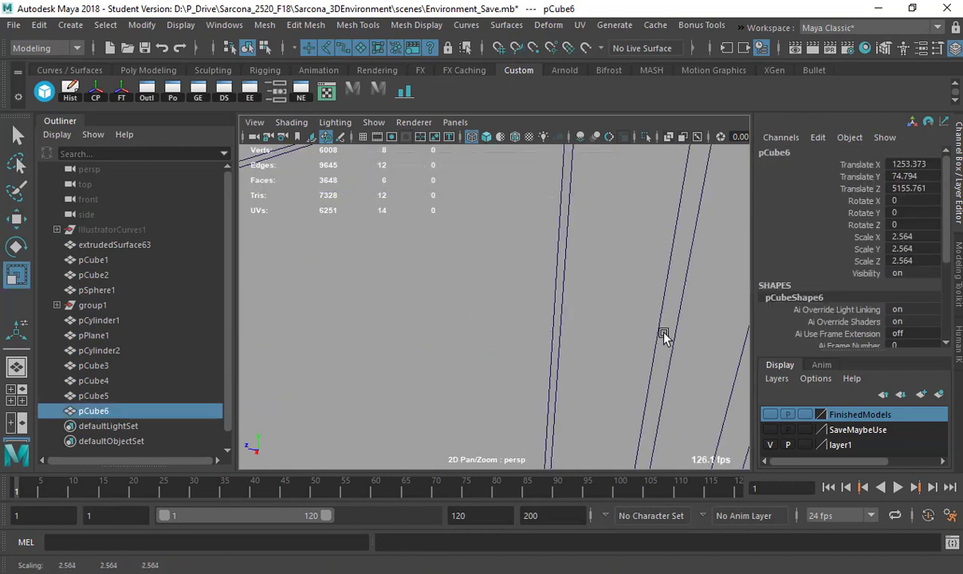
pyautogui.keyDown('alt'); pyautogui.moveTo(664, 333); pyautogui.dragTo(343, 313, button='right'); pyautogui.keyUp('alt')
pyautogui.moveTo(343, 314); pyautogui.dragTo(532, 328, button='middle')
pyautogui.keyDown('alt'); pyautogui.moveTo(532, 327); pyautogui.dragTo(382, 316, button='right'); pyautogui.keyUp('alt')
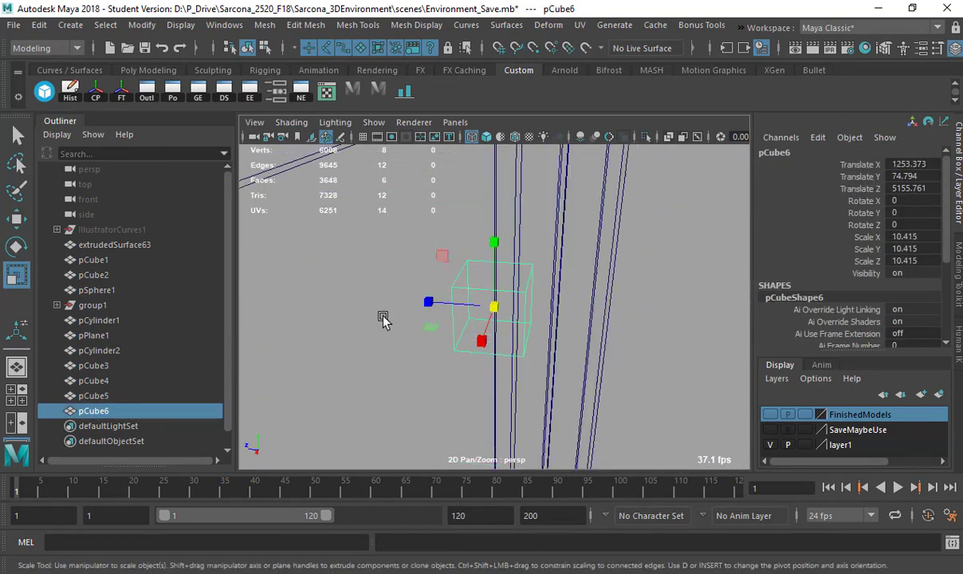
# Enlarge the cube slightly more in shaded view and shift it along Z onto the door's face.
pyautogui.press('5')
pyautogui.moveTo(382, 319)
pyautogui.mouseDown(button='middle')
pyautogui.moveTo(549, 327)
pyautogui.moveTo(343, 302)
pyautogui.moveTo(408, 344)
pyautogui.moveTo(427, 322)
pyautogui.mouseUp(button='middle')
pyautogui.press('w')
pyautogui.moveTo(428, 313); pyautogui.dragTo(417, 314)
pyautogui.moveTo(417, 314)
pyautogui.keyDown('alt'); pyautogui.mouseDown()
pyautogui.moveTo(432, 320)
pyautogui.moveTo(400, 327)
pyautogui.moveTo(454, 343)
pyautogui.moveTo(333, 320)
pyautogui.moveTo(518, 351)
pyautogui.moveTo(527, 316)
pyautogui.moveTo(548, 364)
pyautogui.mouseUp(); pyautogui.keyUp('alt')
# Extrude the cube's front face outward by about 9.634 and adjust the scale of the resulting shape.
pyautogui.press('F11')
pyautogui.click(523, 326)
pyautogui.hotkey('ctrl', 'e')
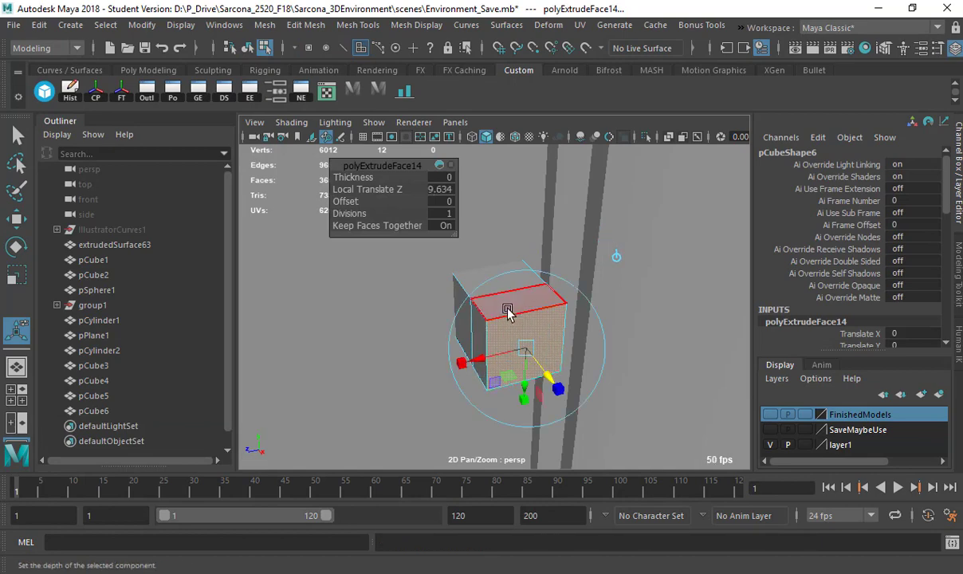
pyautogui.click(477, 319)
pyautogui.press('r')
pyautogui.moveTo(515, 335); pyautogui.dragTo(529, 334)
pyautogui.keyDown('alt'); pyautogui.moveTo(546, 332); pyautogui.dragTo(610, 323); pyautogui.keyUp('alt')
# Insert an edge loop around the cube's rear section and scale it inward in Y and Z to form a narrow neck.
pyautogui.moveTo(479, 295); pyautogui.dragTo(370, 217, button='right')
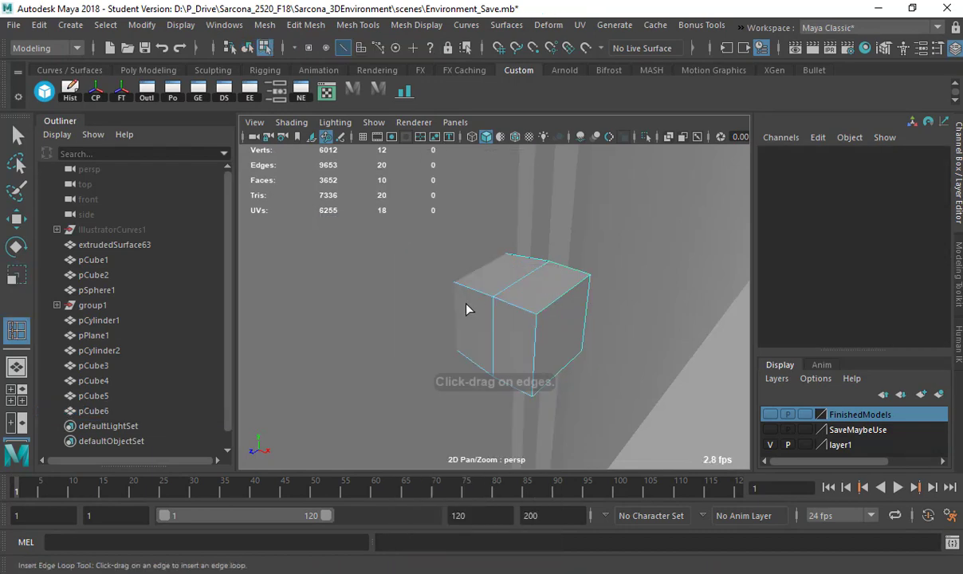
pyautogui.click(473, 291)
pyautogui.press('r')
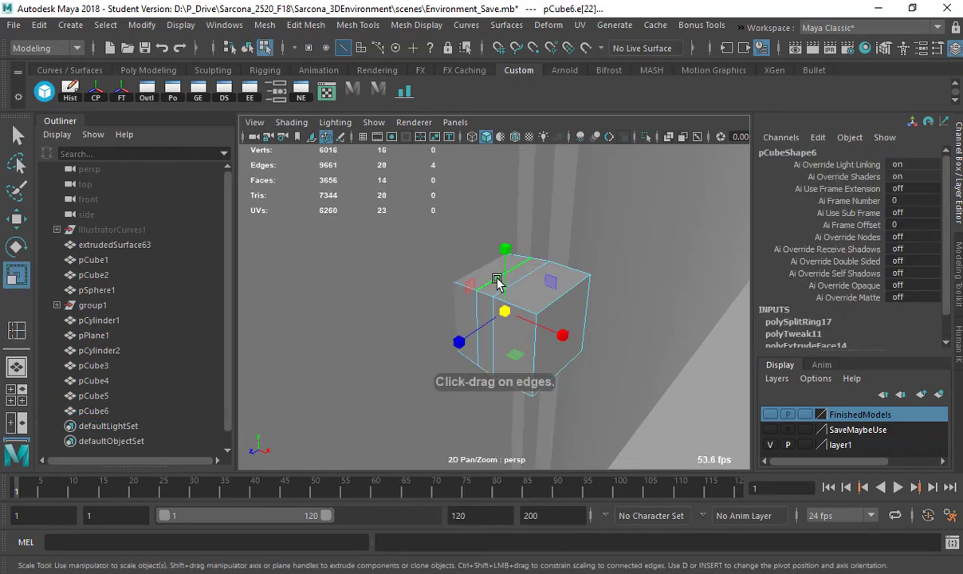
pyautogui.moveTo(508, 303); pyautogui.dragTo(481, 297)
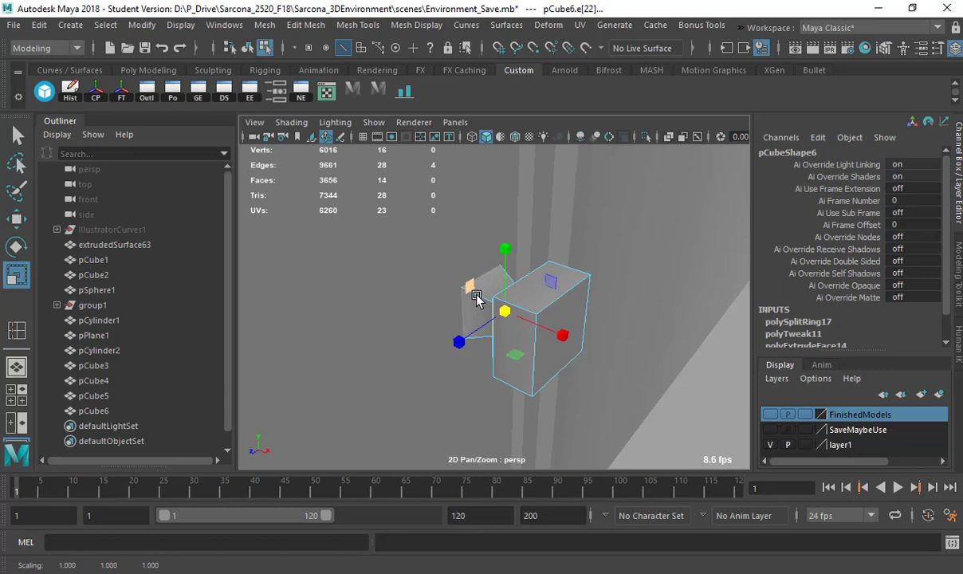
# Rescale the edges around the rear end of the knob's neck and delete the face closing that end.
pyautogui.press('4')
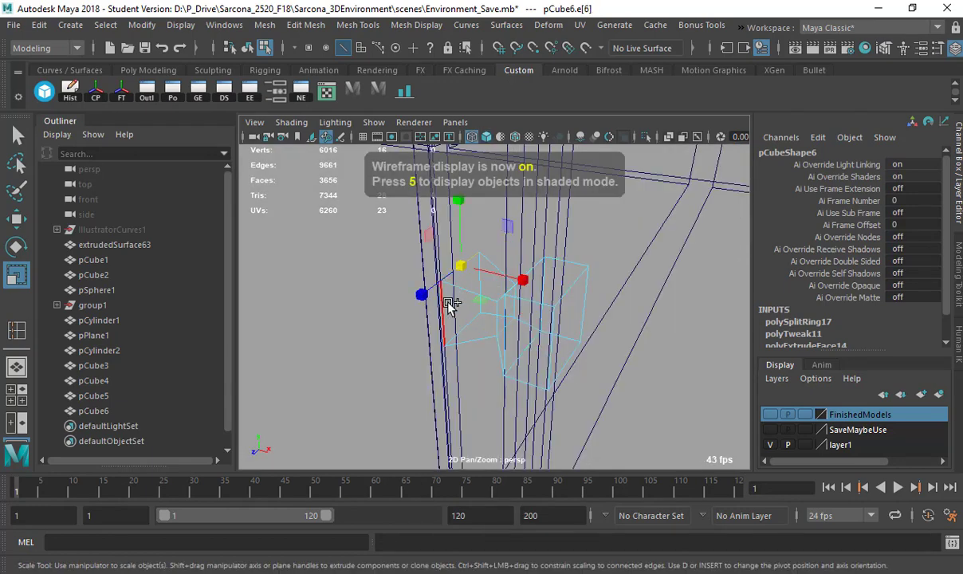
pyautogui.click(456, 330)
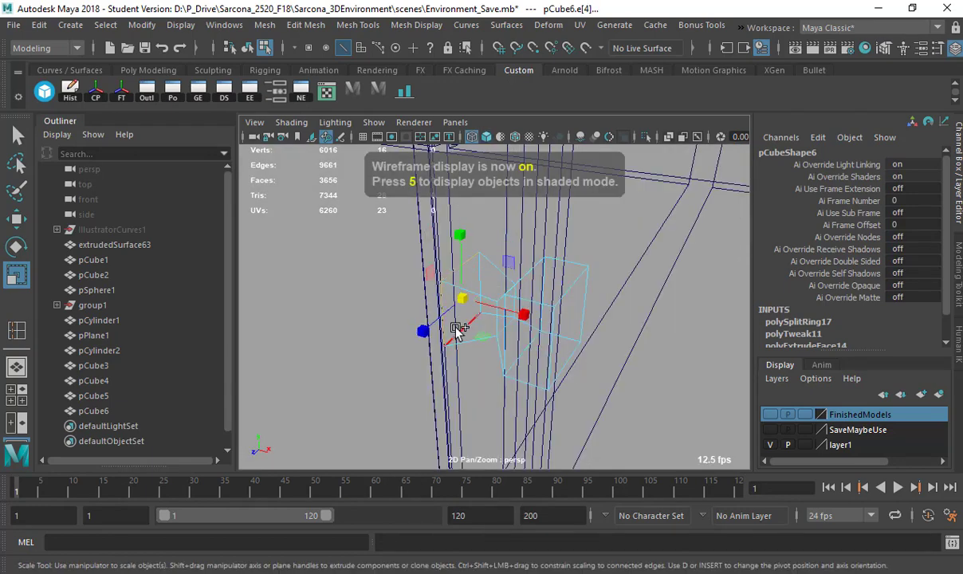
pyautogui.moveTo(463, 295)
pyautogui.mouseDown()
pyautogui.moveTo(447, 296)
pyautogui.moveTo(694, 290)
pyautogui.mouseUp()
pyautogui.press('5')
pyautogui.press('F11')
pyautogui.press('4')
pyautogui.click(496, 313)
pyautogui.keyDown('alt'); pyautogui.moveTo(493, 314); pyautogui.dragTo(380, 323); pyautogui.keyUp('alt')
pyautogui.press('Delete')
pyautogui.press('5')
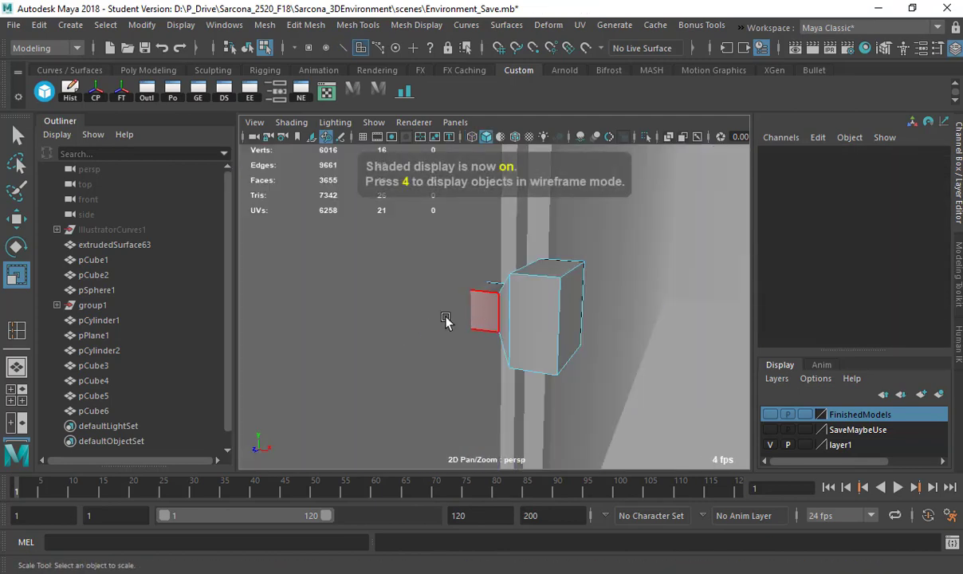
# Apply Smooth to the whole doorknob mesh.
pyautogui.keyDown('alt'); pyautogui.moveTo(445, 322); pyautogui.dragTo(518, 308); pyautogui.keyUp('alt')
pyautogui.click(506, 280)
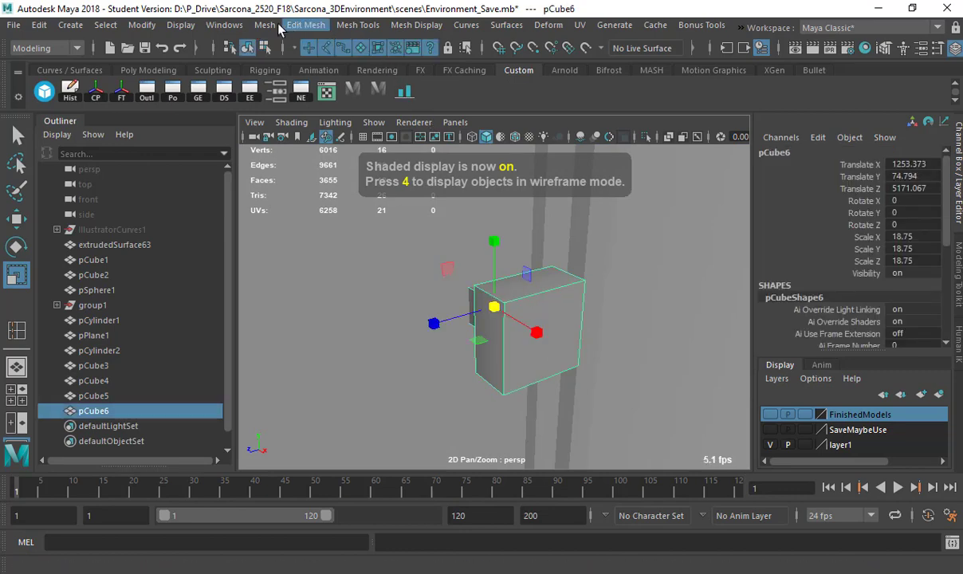
pyautogui.click(269, 25)
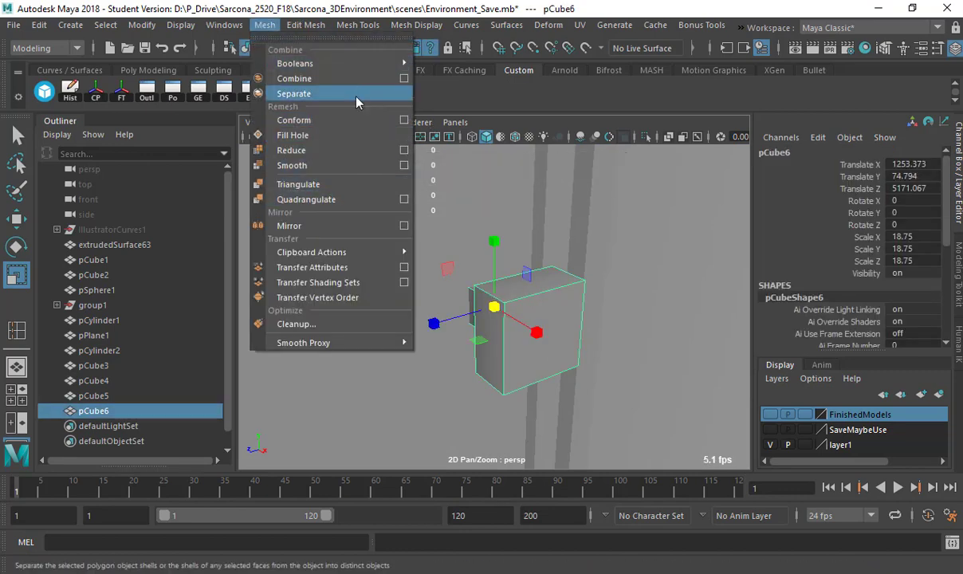
pyautogui.click(326, 165)
# Select the edge loop where the neck meets the knob and move it along X to about 1259.465, toward the knob.
pyautogui.keyDown('alt'); pyautogui.moveTo(556, 241); pyautogui.dragTo(625, 310); pyautogui.keyUp('alt')
pyautogui.press('q')
pyautogui.press('F8')
pyautogui.keyDown('alt'); pyautogui.moveTo(625, 309); pyautogui.dragTo(659, 311, button='right'); pyautogui.keyUp('alt')
pyautogui.press('F10')
pyautogui.doubleClick(510, 281)
pyautogui.press('w')
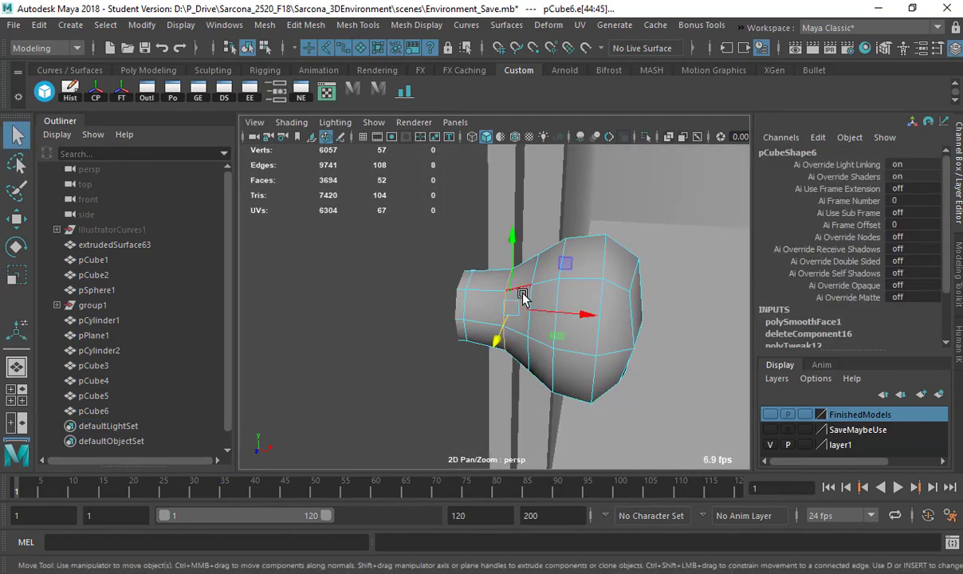
pyautogui.moveTo(556, 314); pyautogui.dragTo(584, 286)
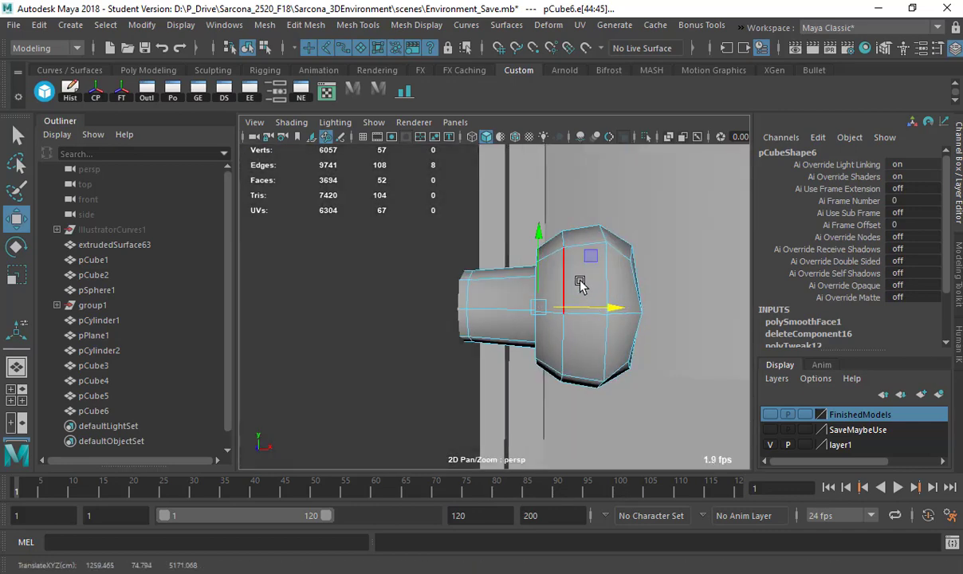
# Select the four adjoining faces on the knob's side that faces the middle of the door.
pyautogui.keyDown('alt'); pyautogui.moveTo(607, 297); pyautogui.dragTo(472, 297); pyautogui.keyUp('alt')
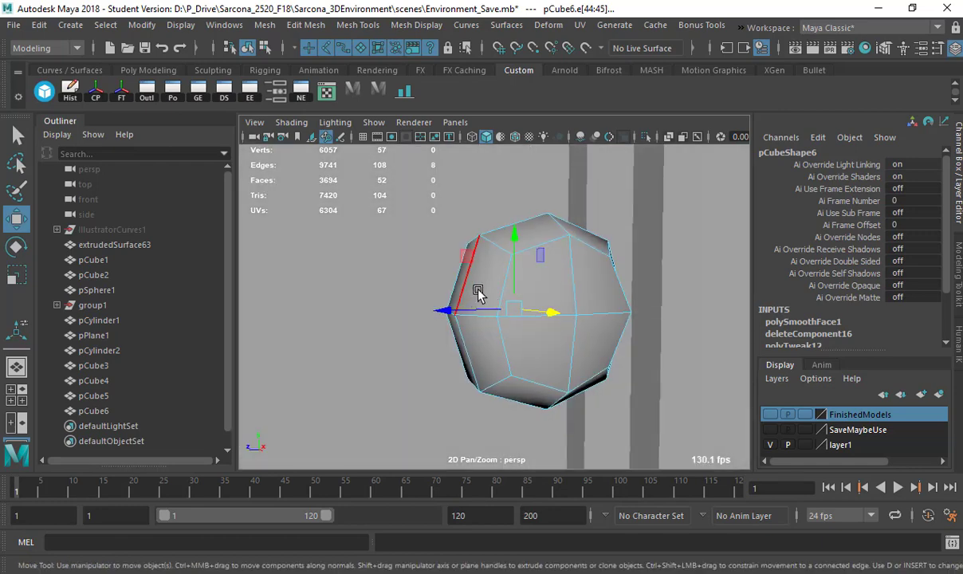
pyautogui.press('F11')
pyautogui.click(450, 293)
pyautogui.keyDown('shift'); pyautogui.click(454, 299); pyautogui.keyUp('shift')
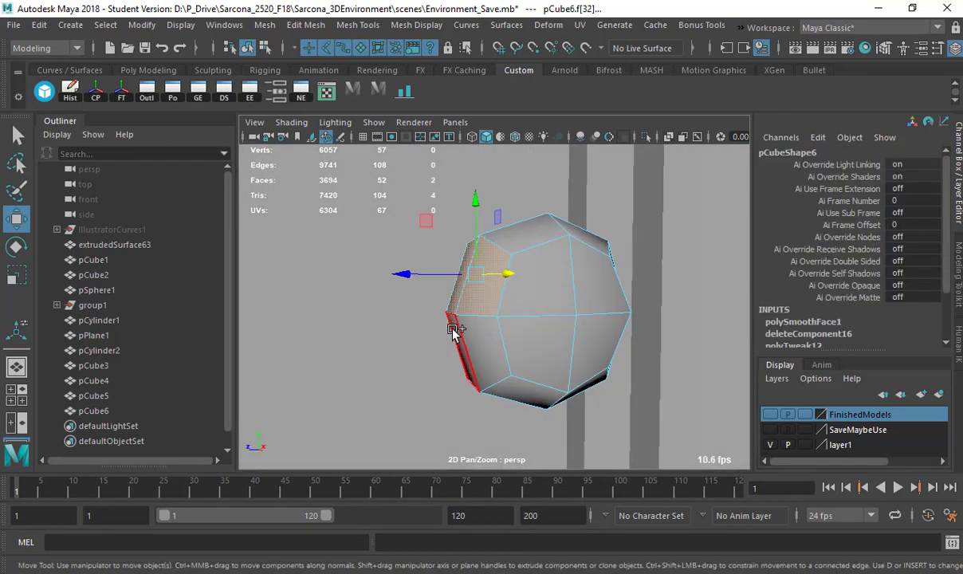
pyautogui.keyDown('shift'); pyautogui.click(453, 330); pyautogui.keyUp('shift')
pyautogui.keyDown('shift'); pyautogui.click(501, 339); pyautogui.keyUp('shift')
pyautogui.keyDown('alt'); pyautogui.moveTo(522, 338); pyautogui.dragTo(421, 326); pyautogui.keyUp('alt')
# Try to stretch the four selected side faces outward along Z without extruding them.
pyautogui.moveTo(344, 315); pyautogui.dragTo(165, 320)
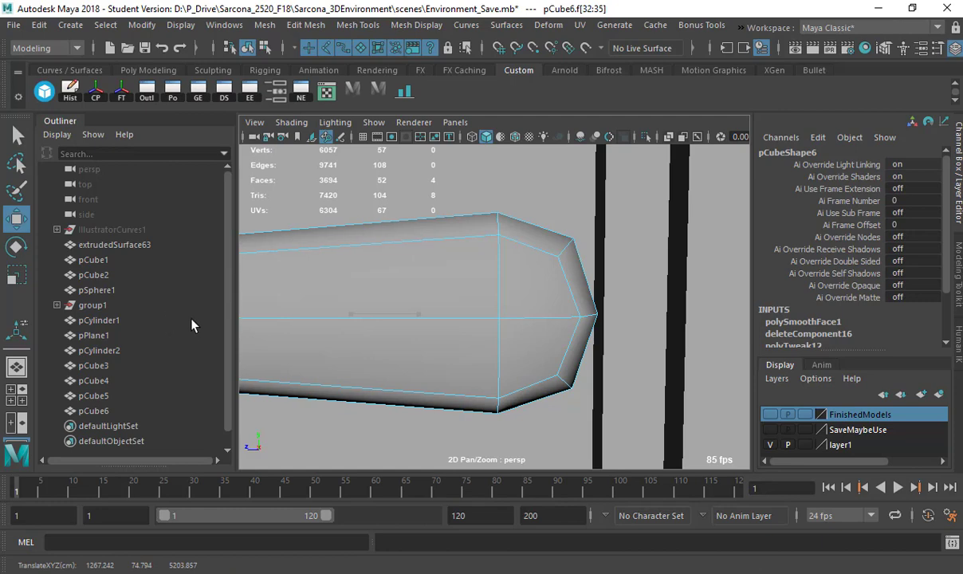
pyautogui.keyDown('alt'); pyautogui.moveTo(426, 300); pyautogui.dragTo(309, 303, button='right'); pyautogui.keyUp('alt')
pyautogui.keyDown('alt'); pyautogui.moveTo(449, 338); pyautogui.dragTo(435, 315); pyautogui.keyUp('alt')
pyautogui.hotkey('ctrl', 'z')
pyautogui.keyDown('alt'); pyautogui.moveTo(490, 326); pyautogui.dragTo(547, 327, button='right'); pyautogui.keyUp('alt')
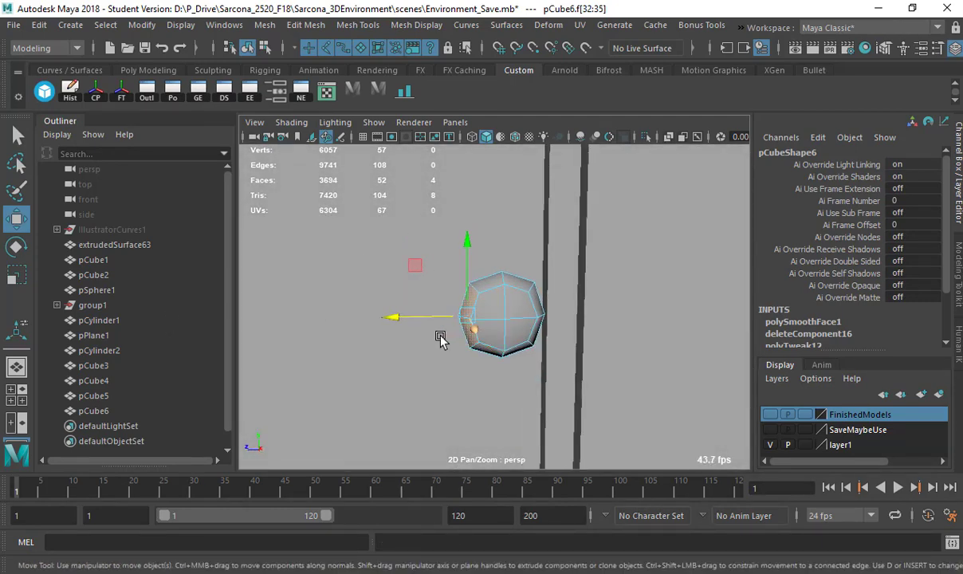
# Extrude the four side faces along Z into a lever, taper its end in Y and adjust its length.
pyautogui.hotkey('ctrl', 'e')
pyautogui.moveTo(393, 318); pyautogui.dragTo(308, 321)
pyautogui.press('r')
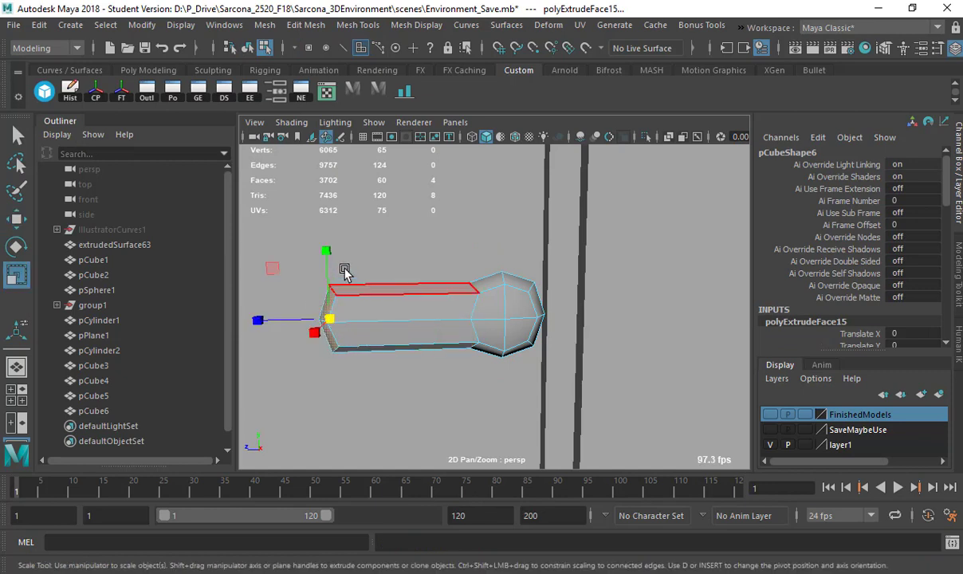
pyautogui.moveTo(326, 259); pyautogui.dragTo(328, 275)
pyautogui.press('w')
pyautogui.moveTo(292, 319); pyautogui.dragTo(296, 320)
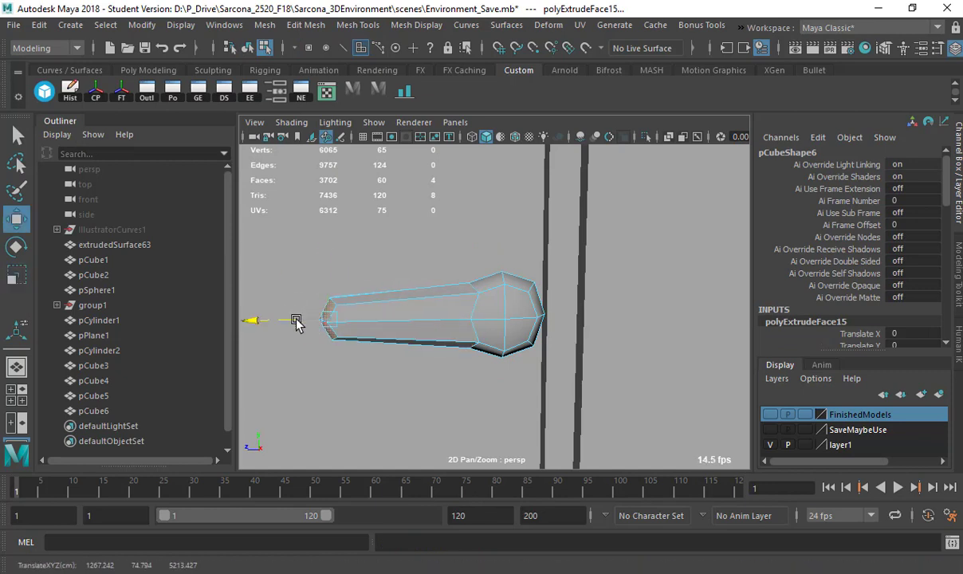
pyautogui.moveTo(352, 285)
pyautogui.mouseDown()
pyautogui.moveTo(353, 295)
pyautogui.moveTo(355, 275)
pyautogui.mouseUp()
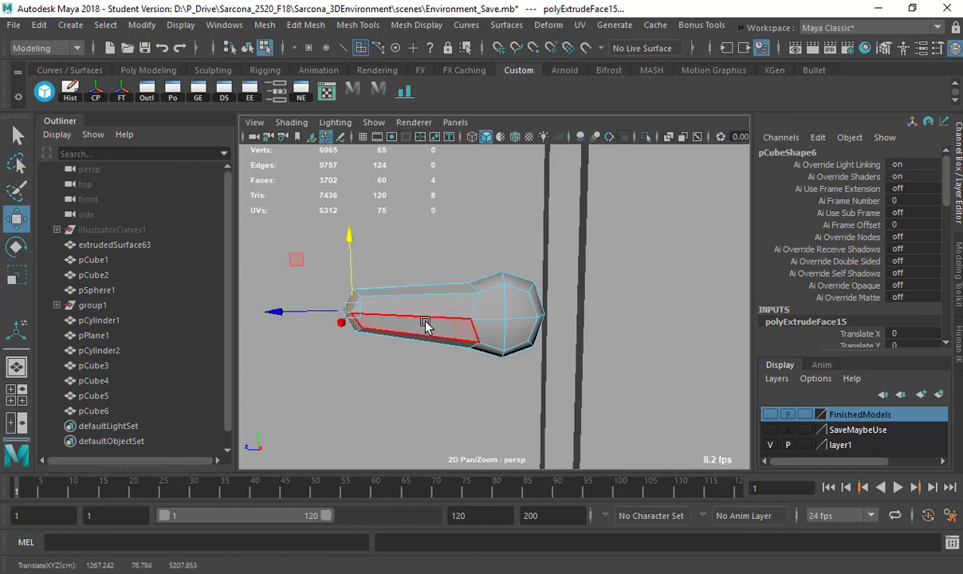
pyautogui.hotkey('ctrl', 'z')
# Return to object mode and examine the lever handle's shape against the door from several angles.
pyautogui.moveTo(441, 316); pyautogui.dragTo(471, 284, button='right')
pyautogui.keyDown('alt'); pyautogui.moveTo(510, 317); pyautogui.dragTo(484, 317, button='right'); pyautogui.keyUp('alt')
pyautogui.keyDown('alt'); pyautogui.moveTo(484, 316); pyautogui.dragTo(398, 338, button='middle'); pyautogui.keyUp('alt')
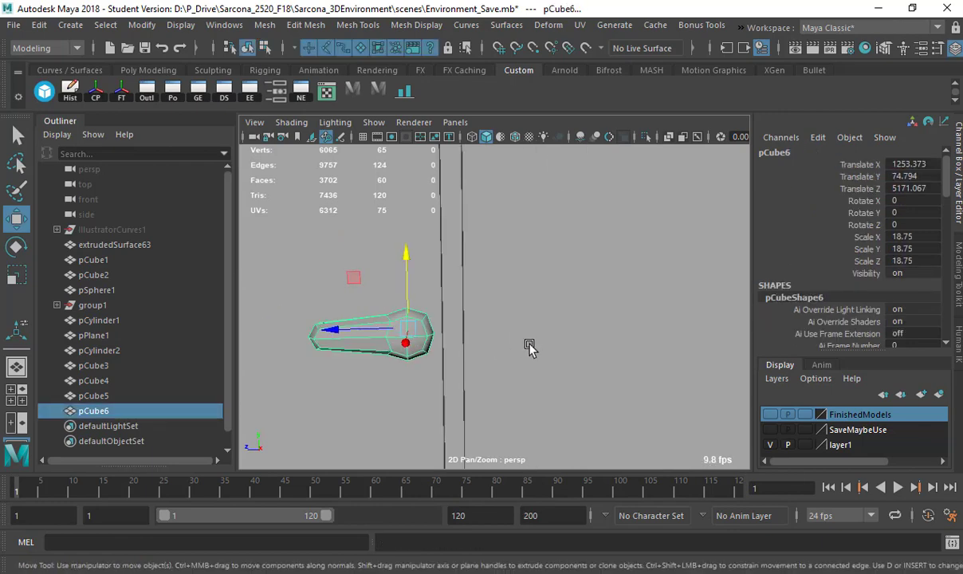
pyautogui.click(527, 343)
pyautogui.keyDown('alt'); pyautogui.moveTo(527, 343); pyautogui.dragTo(477, 371); pyautogui.keyUp('alt')
pyautogui.keyDown('alt'); pyautogui.moveTo(477, 370); pyautogui.dragTo(530, 370, button='middle'); pyautogui.keyUp('alt')
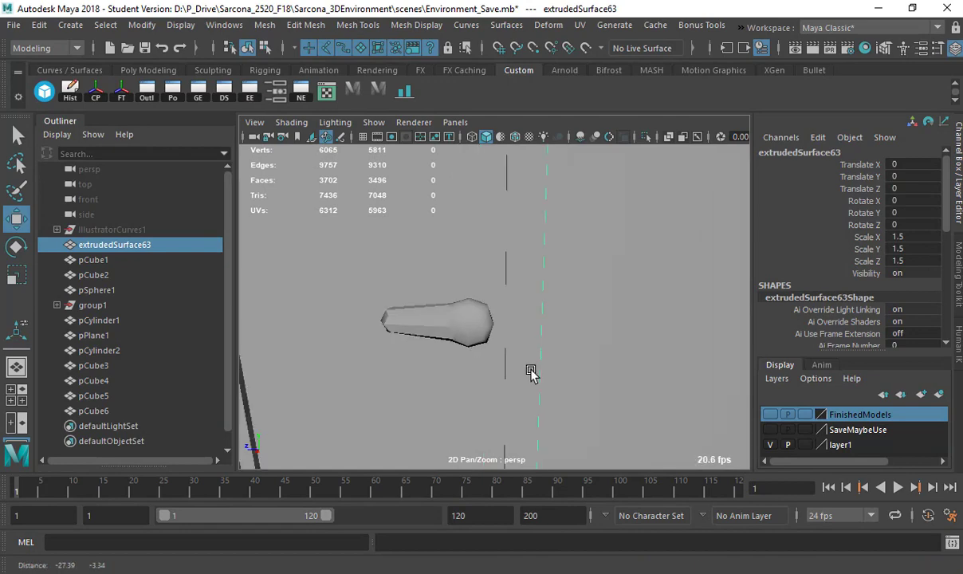
pyautogui.scroll(4, 484, 363)
pyautogui.keyDown('alt'); pyautogui.moveTo(483, 363); pyautogui.dragTo(666, 370); pyautogui.keyUp('alt')
pyautogui.scroll(4, 499, 319)
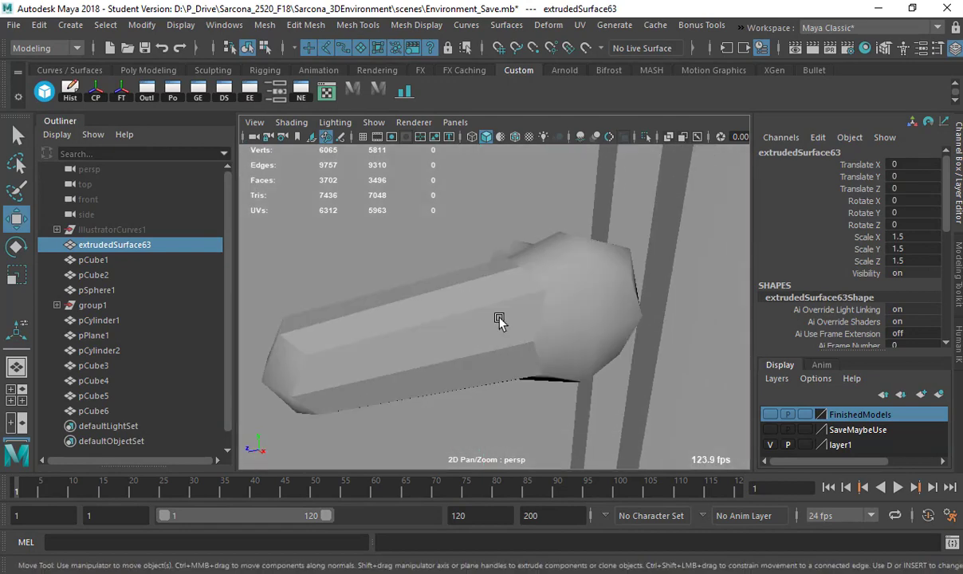
# Apply Soften Edge to the lever handle.
pyautogui.click(437, 296)
pyautogui.click(413, 25)
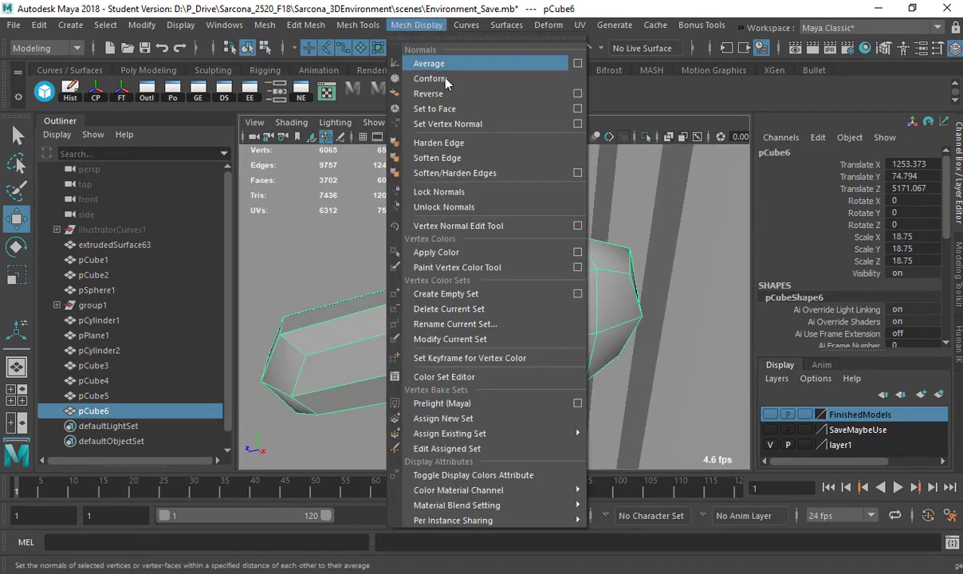
pyautogui.click(458, 159)
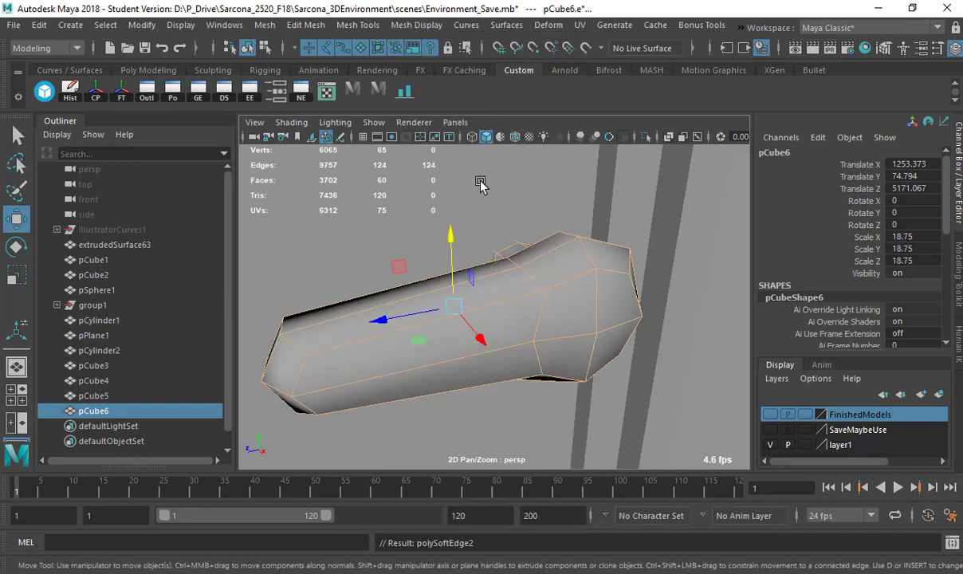
# Select the door, handle and frame in turn and examine how the pieces fit together.
pyautogui.click(512, 200)
pyautogui.keyDown('alt'); pyautogui.moveTo(660, 308); pyautogui.dragTo(528, 281, button='right'); pyautogui.keyUp('alt')
pyautogui.keyDown('alt'); pyautogui.moveTo(528, 281); pyautogui.dragTo(519, 307); pyautogui.keyUp('alt')
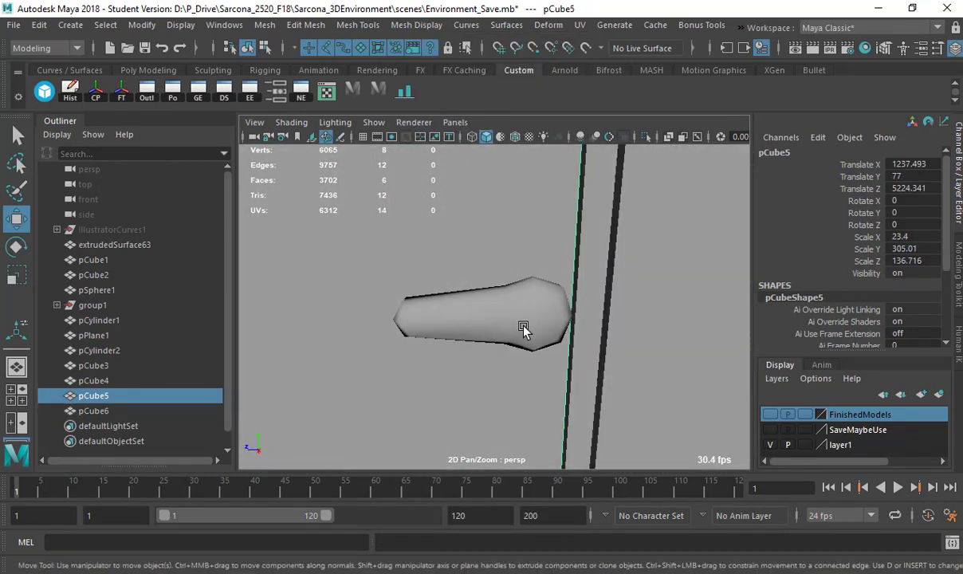
pyautogui.click(522, 328)
pyautogui.keyDown('alt'); pyautogui.moveTo(522, 329); pyautogui.dragTo(259, 255, button='right'); pyautogui.keyUp('alt')
pyautogui.keyDown('alt'); pyautogui.moveTo(473, 307); pyautogui.dragTo(507, 338, button='middle'); pyautogui.keyUp('alt')
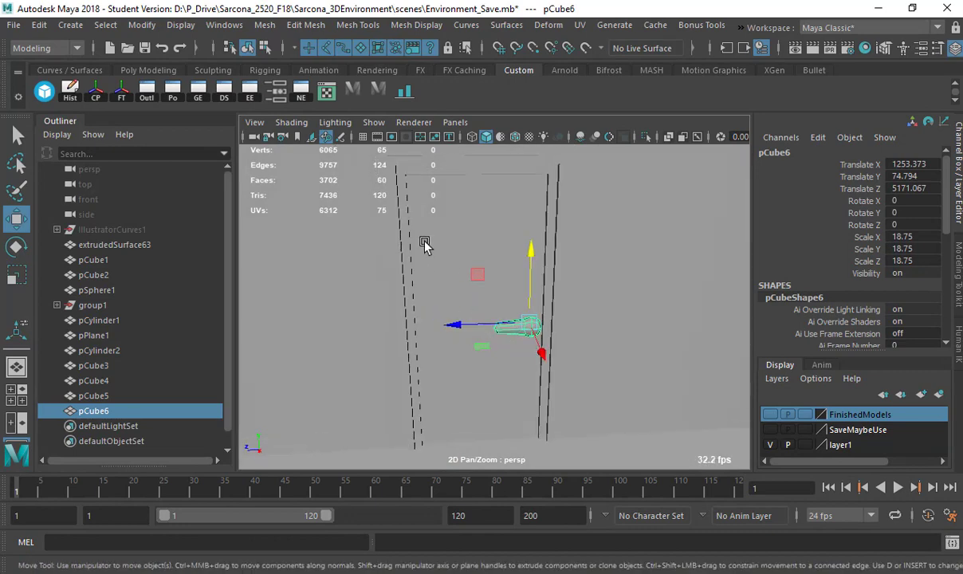
pyautogui.click(406, 242)
pyautogui.keyDown('alt'); pyautogui.moveTo(404, 242); pyautogui.dragTo(410, 236); pyautogui.keyUp('alt')
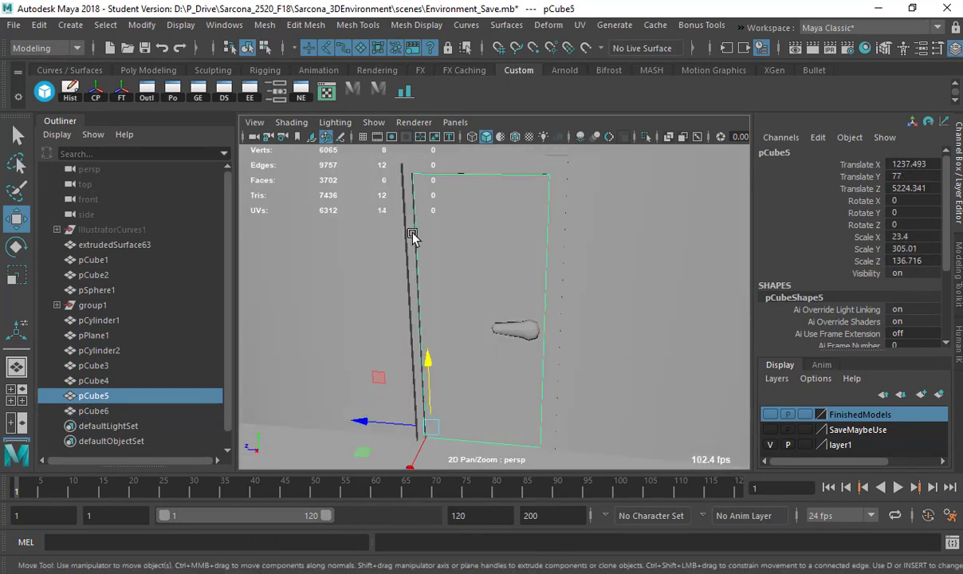
pyautogui.click(412, 236)
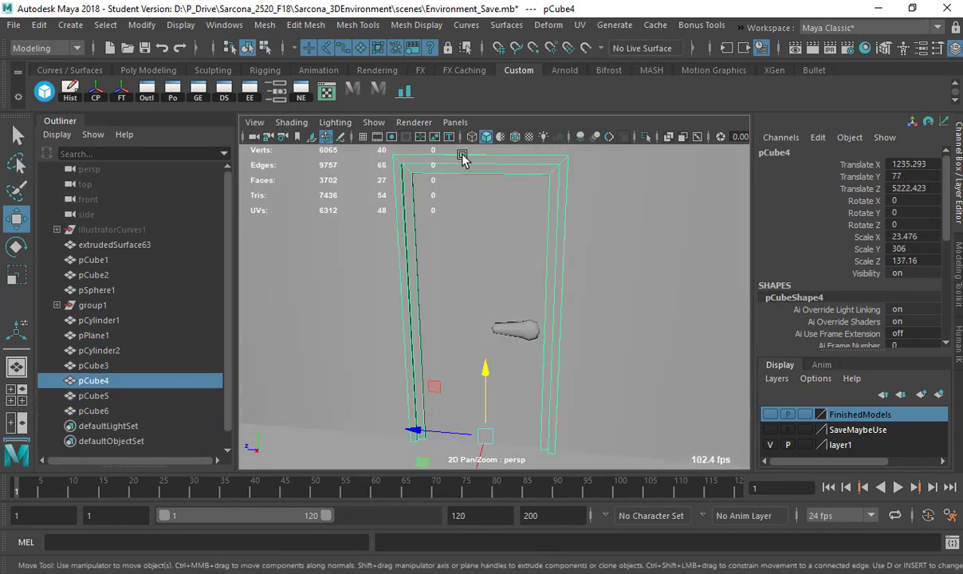
pyautogui.click(470, 241)
pyautogui.keyDown('alt'); pyautogui.moveTo(471, 241); pyautogui.dragTo(424, 243); pyautogui.keyUp('alt')
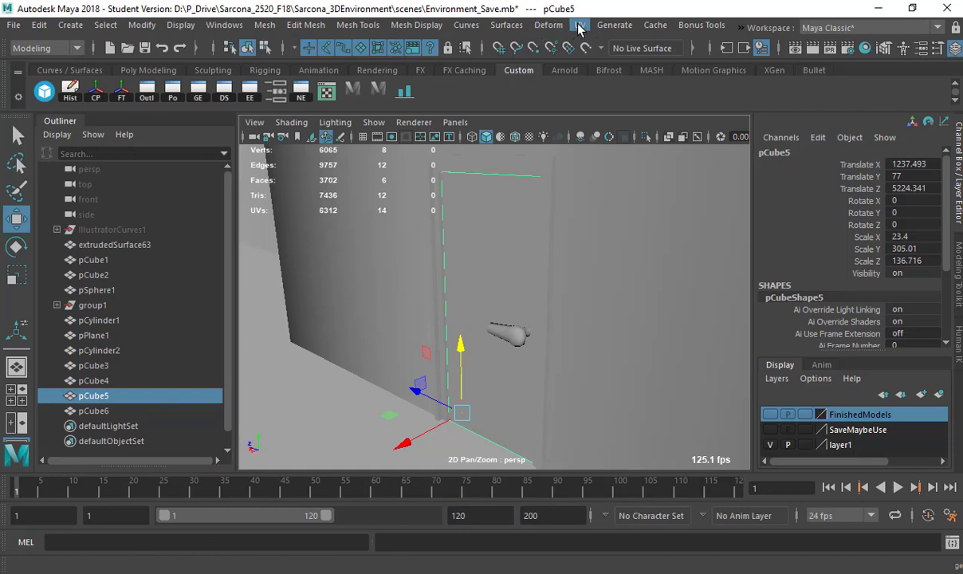
# Create a polygon cube and place it at the door's hinge side, at about X 1225.755, Y 178.94, Z 5292.921.
pyautogui.click(71, 24)
pyautogui.moveTo(159, 79)
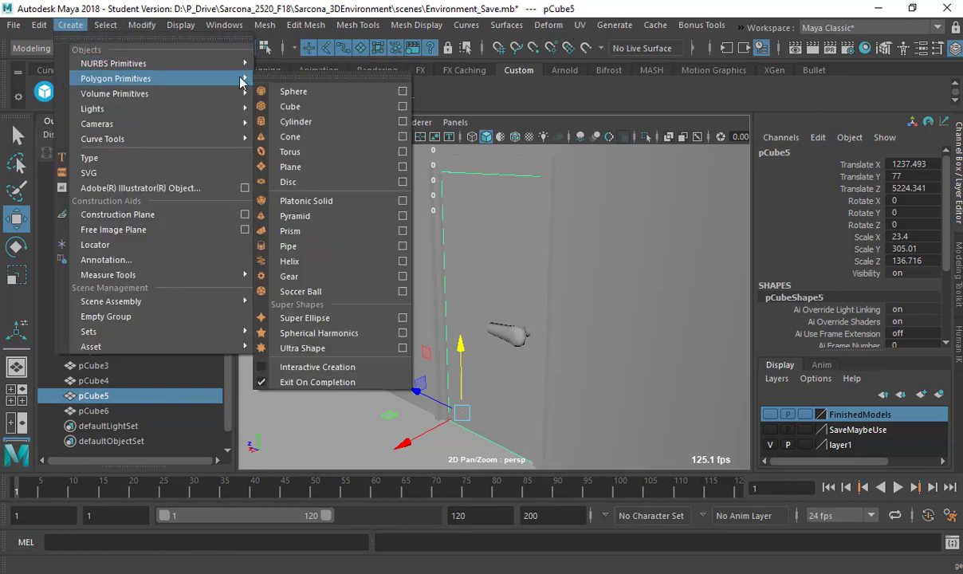
pyautogui.click(289, 106)
pyautogui.keyDown('alt'); pyautogui.moveTo(441, 290); pyautogui.dragTo(527, 282); pyautogui.keyUp('alt')
pyautogui.moveTo(527, 275); pyautogui.dragTo(526, 272, button='middle')
# Scale the new cube uniformly to about 35.959, stretch it to about 61.865 in Y and flatten it to about -0.568 in X.
pyautogui.press('r')
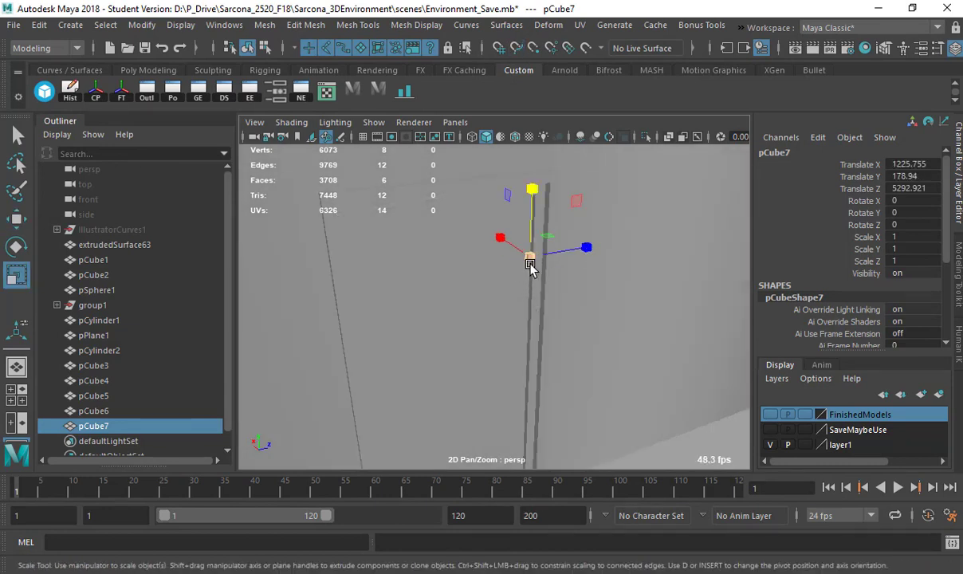
pyautogui.moveTo(530, 257); pyautogui.dragTo(574, 261)
pyautogui.moveTo(536, 183); pyautogui.dragTo(528, 168)
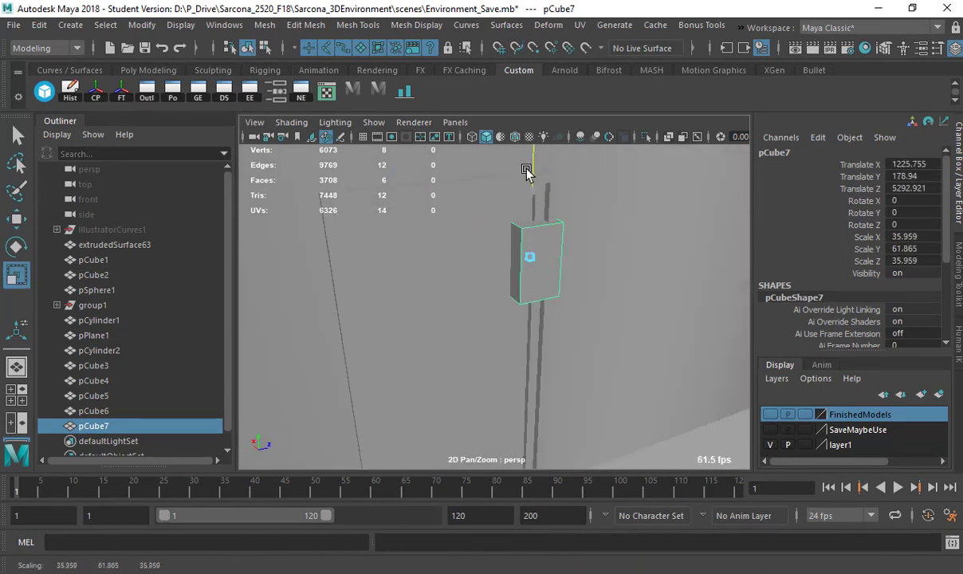
pyautogui.moveTo(501, 236); pyautogui.dragTo(557, 254)
# Position the flat plate at about X 1224.532, Z 5274.98 on the door and thicken it to an X scale of about -1.487.
pyautogui.press('w')
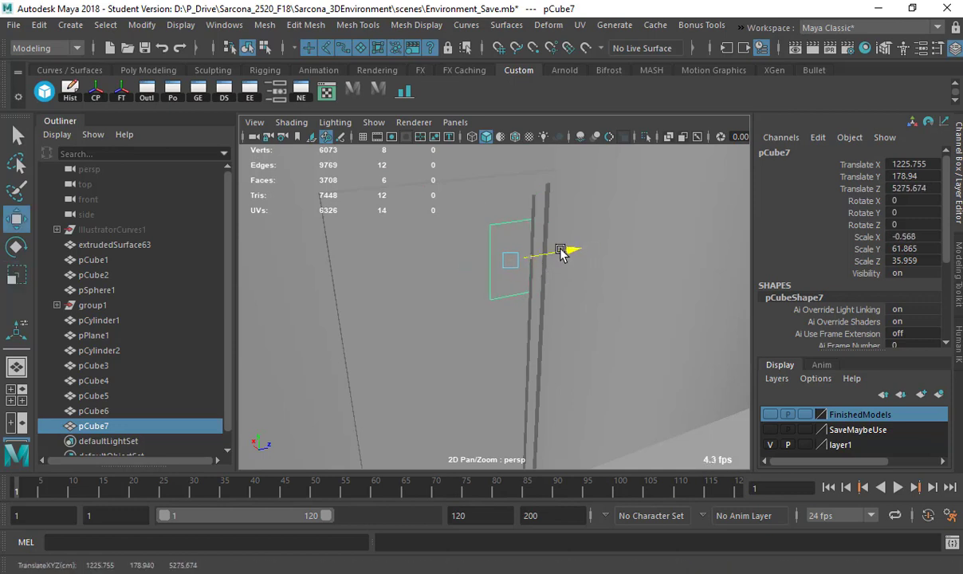
pyautogui.moveTo(487, 244); pyautogui.dragTo(490, 247)
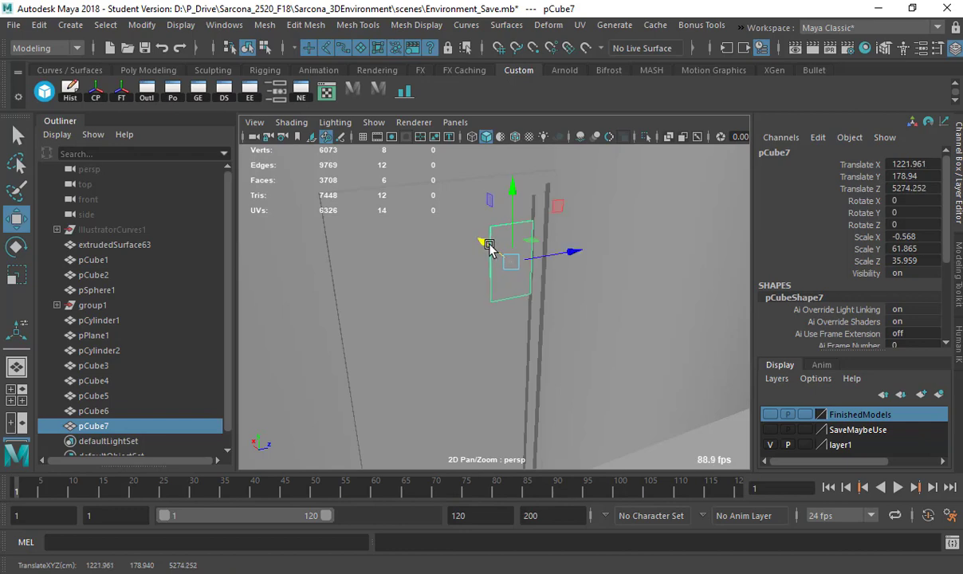
pyautogui.press('f')
pyautogui.keyDown('alt'); pyautogui.moveTo(540, 286); pyautogui.dragTo(529, 320); pyautogui.keyUp('alt')
pyautogui.press('r')
pyautogui.moveTo(464, 264); pyautogui.dragTo(434, 221)
pyautogui.press('w')
pyautogui.moveTo(479, 280); pyautogui.dragTo(469, 272)
pyautogui.moveTo(552, 276); pyautogui.dragTo(683, 333)
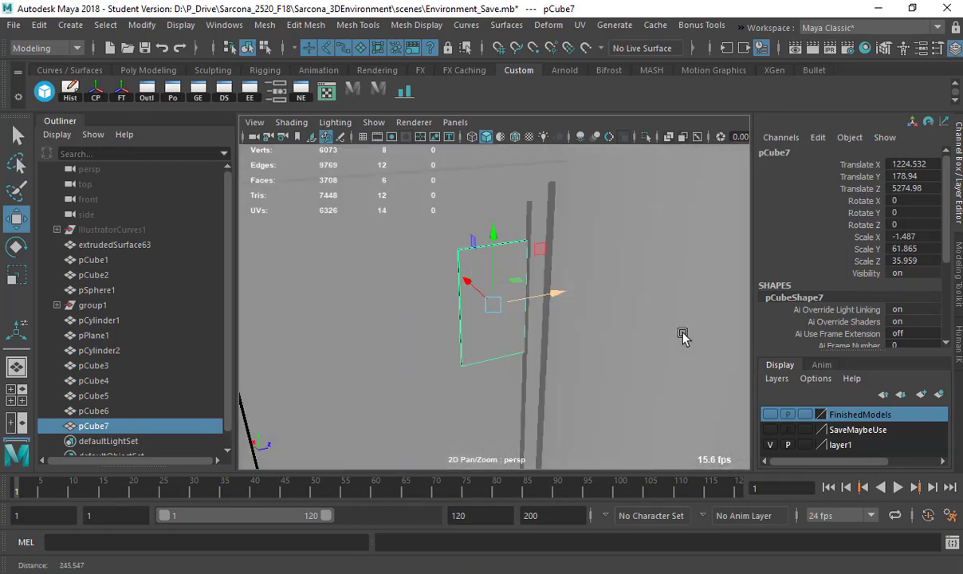
# Narrow the plate by moving its side face along Z toward the frame, and shorten it by raising its bottom face.
pyautogui.click(452, 324)
pyautogui.click(453, 318)
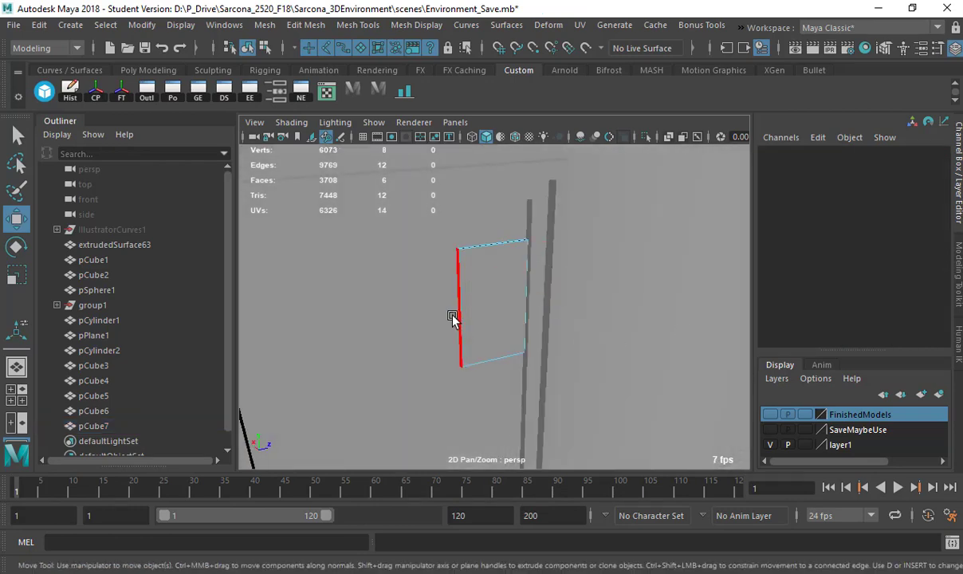
pyautogui.moveTo(489, 304); pyautogui.dragTo(535, 298)
pyautogui.moveTo(538, 348)
pyautogui.keyDown('alt'); pyautogui.mouseDown()
pyautogui.moveTo(511, 360)
pyautogui.moveTo(523, 339)
pyautogui.mouseUp(); pyautogui.keyUp('alt')
pyautogui.click(513, 373)
pyautogui.moveTo(512, 305)
pyautogui.mouseDown()
pyautogui.moveTo(513, 261)
pyautogui.moveTo(462, 322)
pyautogui.moveTo(425, 337)
pyautogui.moveTo(531, 303)
pyautogui.mouseUp()
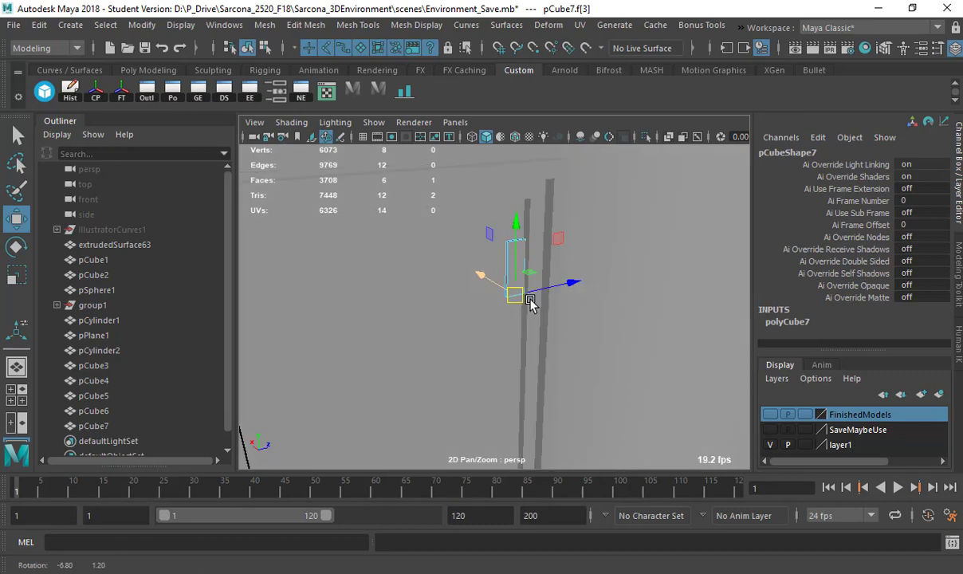
pyautogui.scroll(4, 550, 275)
pyautogui.keyDown('alt'); pyautogui.moveTo(557, 269); pyautogui.dragTo(537, 380); pyautogui.keyUp('alt')
# Return to object mode and isolate the plate in the view.
pyautogui.moveTo(508, 329); pyautogui.dragTo(545, 304, button='right')
pyautogui.keyDown('alt'); pyautogui.moveTo(542, 306); pyautogui.dragTo(470, 326); pyautogui.keyUp('alt')
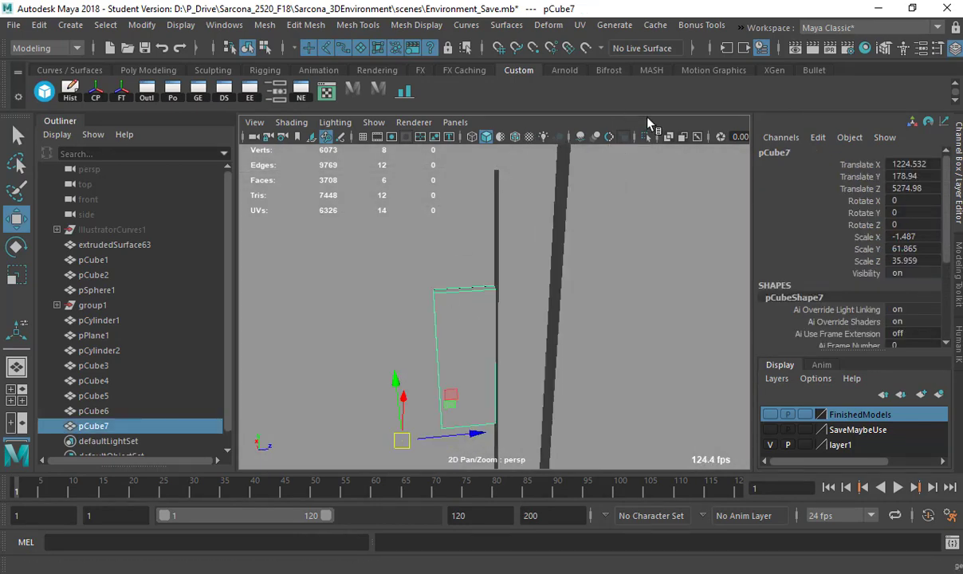
pyautogui.click(647, 137)
pyautogui.keyDown('alt'); pyautogui.moveTo(494, 236); pyautogui.dragTo(447, 254); pyautogui.keyUp('alt')
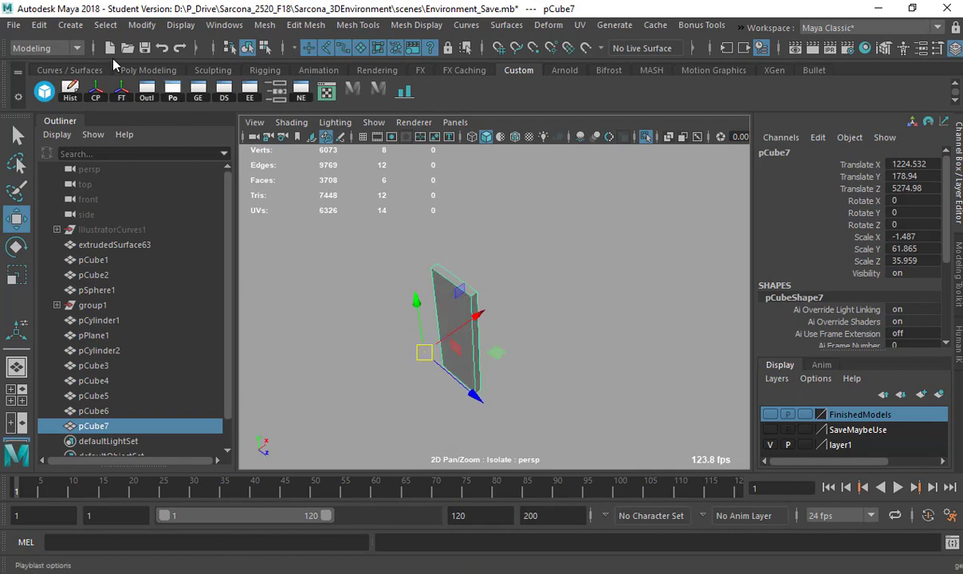
# Create a polygon cylinder.
pyautogui.click(71, 25)
pyautogui.moveTo(108, 71)
pyautogui.click(287, 120)
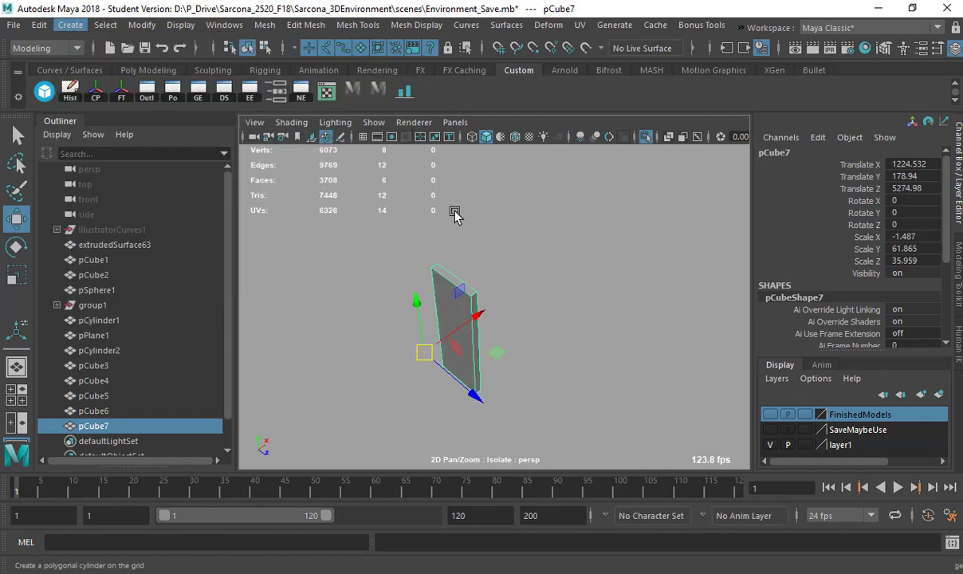
# Place the cylinder along the plate's side edge, stretch it to a Y scale of about 14.037, and align its height with the plate.
pyautogui.moveTo(470, 308); pyautogui.dragTo(477, 358, button='middle')
pyautogui.press('r')
pyautogui.moveTo(477, 289); pyautogui.dragTo(462, 56)
pyautogui.moveTo(427, 185); pyautogui.dragTo(433, 60, button='middle')
pyautogui.press('w')
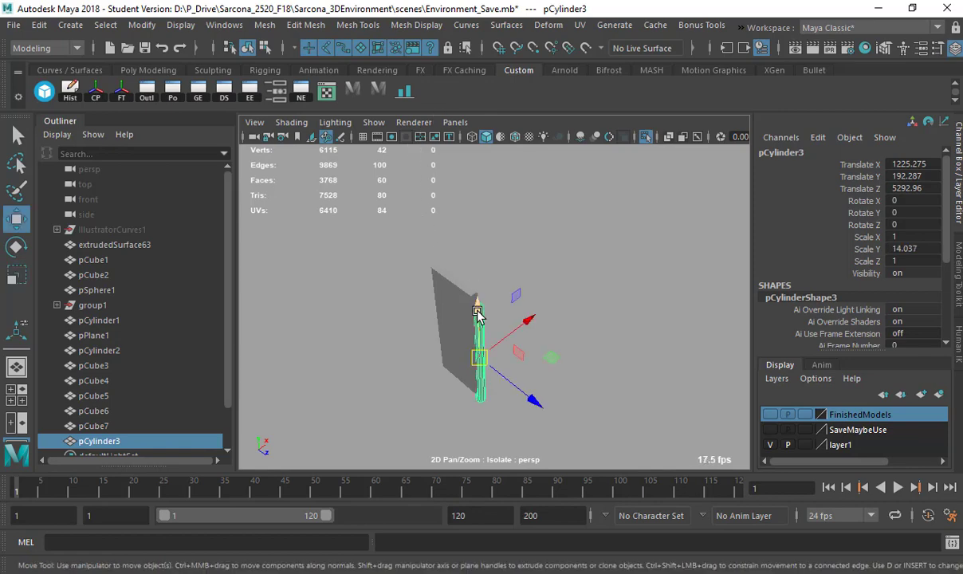
pyautogui.moveTo(477, 307); pyautogui.dragTo(478, 293)
# Set the cylinder's axis subdivisions to 6.
pyautogui.press('r')
pyautogui.scroll(-5, 845, 255)
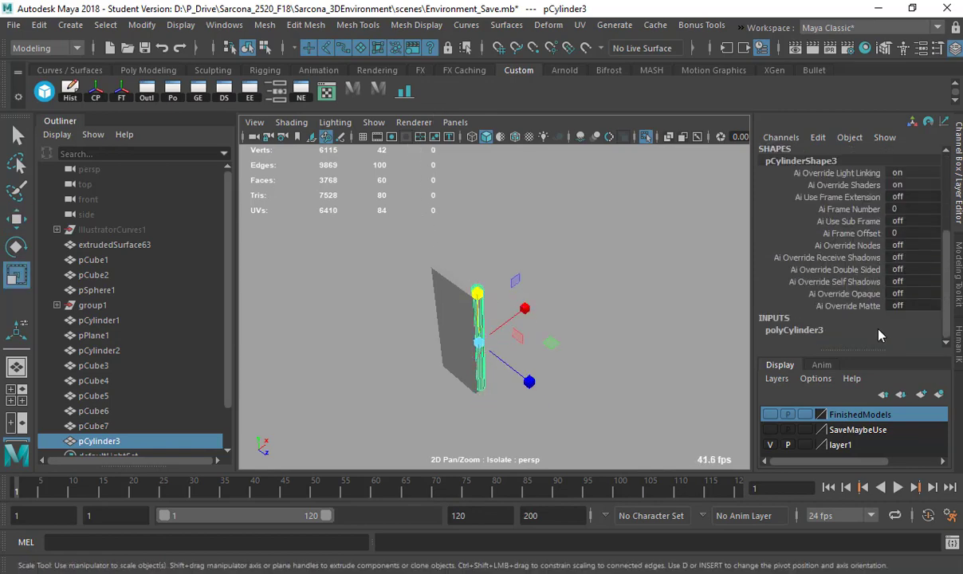
pyautogui.scroll(-3, 901, 309)
pyautogui.write('6')
pyautogui.press('Return')
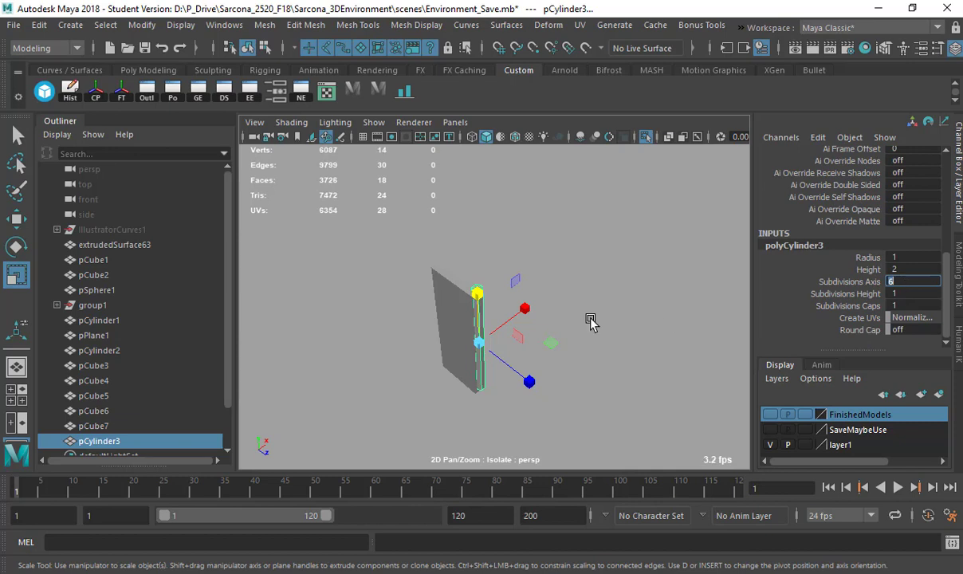
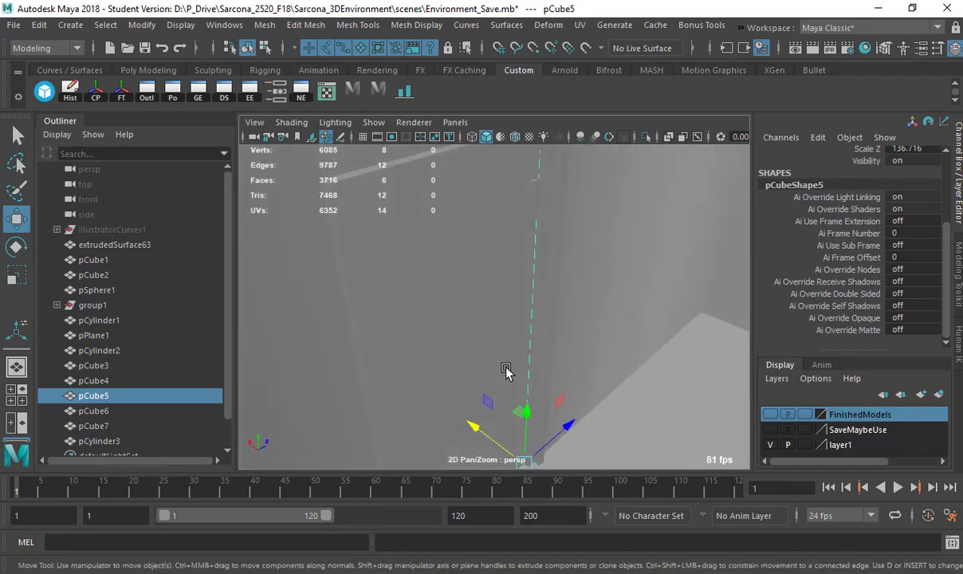
# Move the door's pivot to its bottom corner beside the frame using vertex snapping.
pyautogui.keyDown('alt'); pyautogui.moveTo(481, 427); pyautogui.dragTo(469, 354, button='middle'); pyautogui.keyUp('alt')
pyautogui.keyDown('alt'); pyautogui.moveTo(469, 354); pyautogui.dragTo(544, 382, button='right'); pyautogui.keyUp('alt')
pyautogui.press('d')
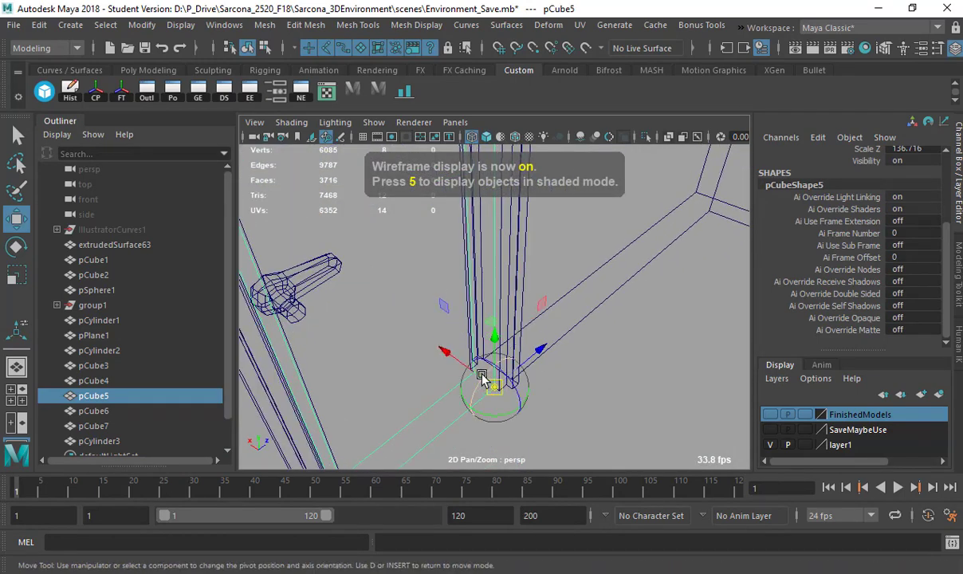
pyautogui.click(469, 367)
pyautogui.press('v')
pyautogui.moveTo(495, 391); pyautogui.dragTo(507, 358)
# Move the hinge plate and its cylinder out along X to the door's face, with the cylinder at about X 1219.334.
pyautogui.scroll(6, 507, 360)
pyautogui.press('5')
pyautogui.press('4')
pyautogui.click(477, 292)
pyautogui.press('5')
pyautogui.moveTo(439, 331); pyautogui.dragTo(439, 338)
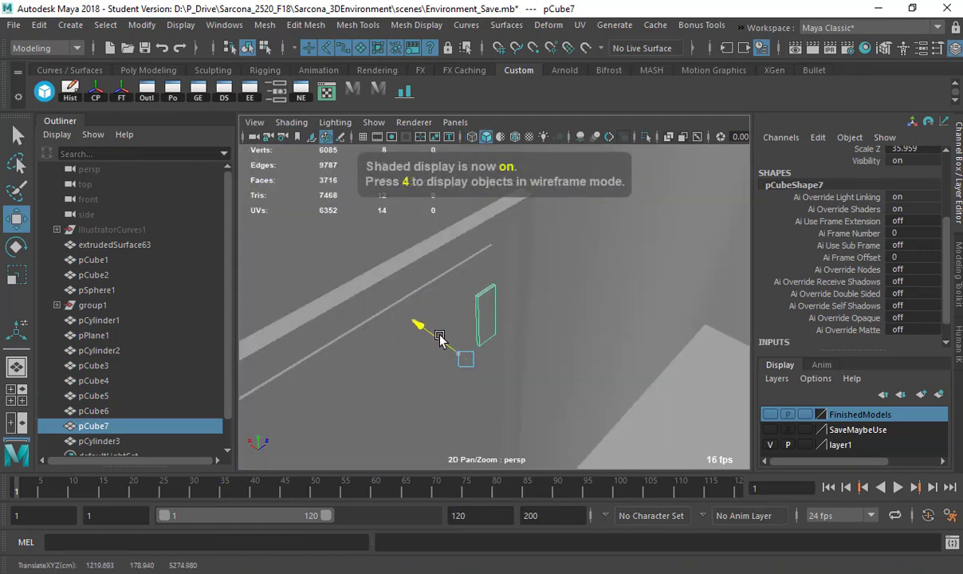
pyautogui.press('4')
pyautogui.click(467, 275)
pyautogui.press('5')
pyautogui.moveTo(470, 295); pyautogui.dragTo(424, 303)
# Show wireframe on shaded and shift the plate and cylinder together along Z to the door's edge, with the cylinder at about Z 5293.717.
pyautogui.press('f')
pyautogui.scroll(-3, 424, 304)
pyautogui.keyDown('alt'); pyautogui.moveTo(446, 315); pyautogui.dragTo(452, 396, button='middle'); pyautogui.keyUp('alt')
pyautogui.keyDown('alt'); pyautogui.moveTo(452, 396); pyautogui.dragTo(483, 389); pyautogui.keyUp('alt')
pyautogui.keyDown('shift'); pyautogui.click(507, 272); pyautogui.keyUp('shift')
pyautogui.keyDown('alt'); pyautogui.moveTo(514, 273); pyautogui.dragTo(530, 356); pyautogui.keyUp('alt')
pyautogui.keyDown('alt'); pyautogui.moveTo(529, 355); pyautogui.dragTo(539, 279, button='middle'); pyautogui.keyUp('alt')
pyautogui.scroll(3, 526, 283)
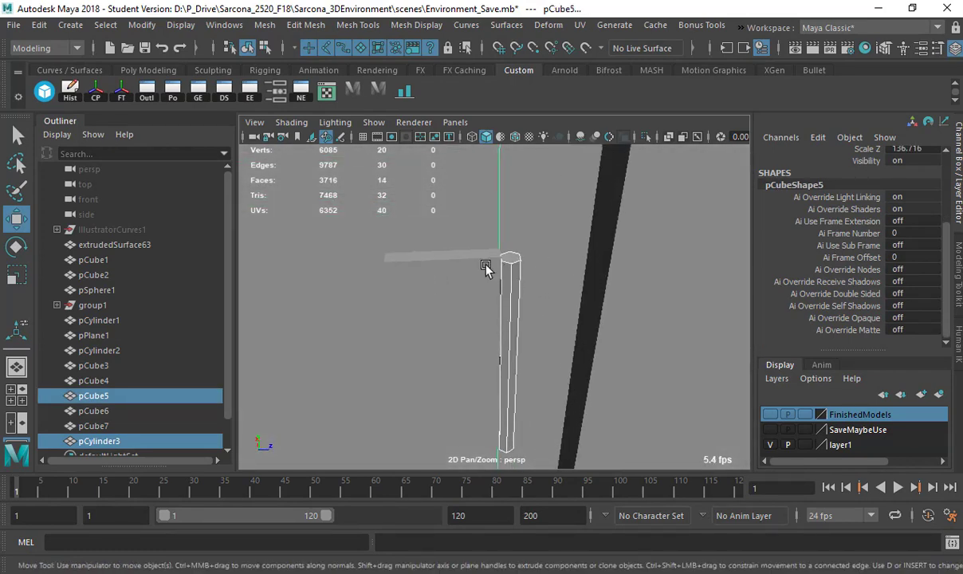
pyautogui.click(486, 267)
pyautogui.keyDown('shift'); pyautogui.click(507, 271); pyautogui.keyUp('shift')
pyautogui.moveTo(560, 362); pyautogui.dragTo(550, 362)
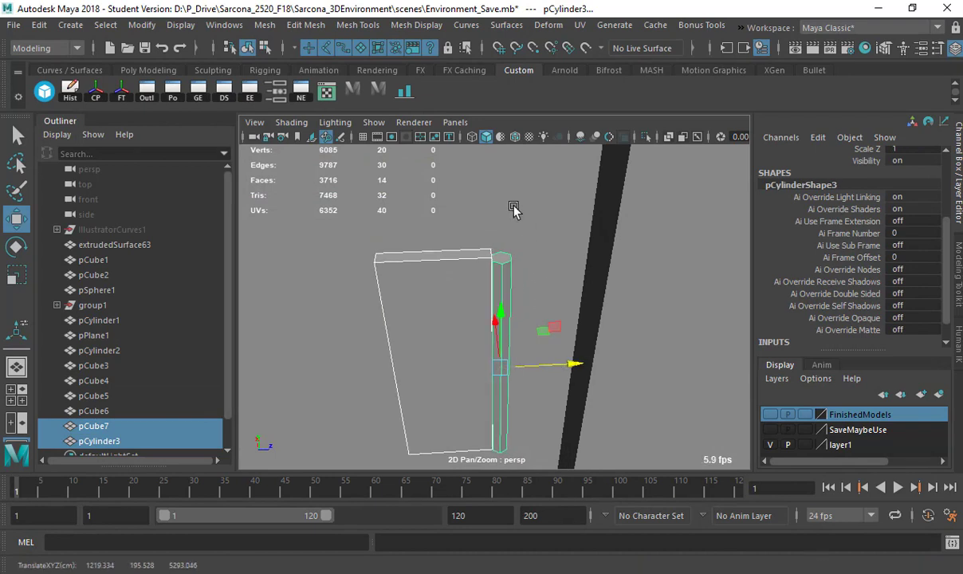
pyautogui.click(515, 136)
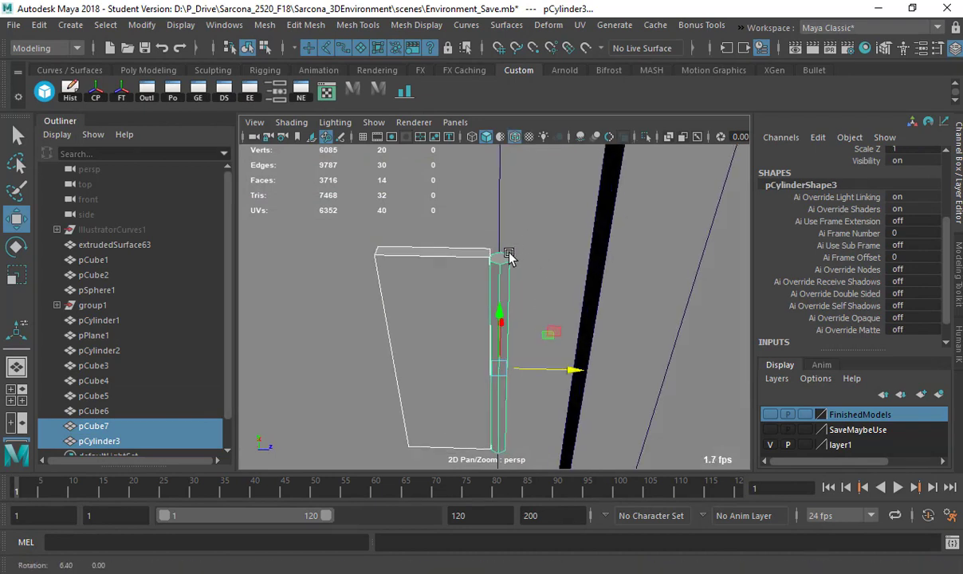
pyautogui.moveTo(568, 362); pyautogui.dragTo(581, 362)
# Snap the hinge plate's pivot to its top corner beside the cylinder.
pyautogui.keyDown('alt'); pyautogui.moveTo(562, 326); pyautogui.dragTo(396, 287); pyautogui.keyUp('alt')
pyautogui.click(459, 298)
pyautogui.click(487, 295)
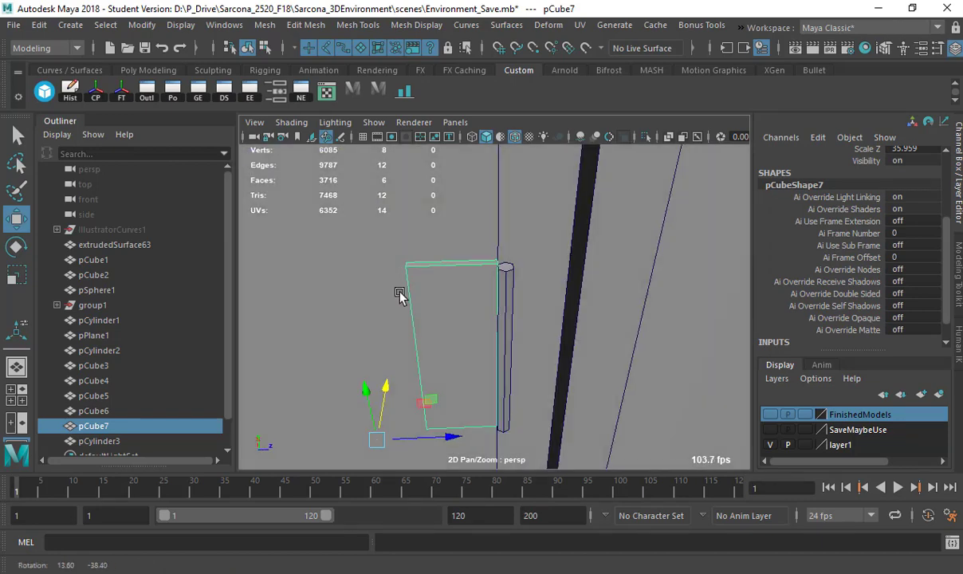
pyautogui.press('d')
pyautogui.press('v')
pyautogui.moveTo(461, 259); pyautogui.dragTo(498, 258, button='middle')
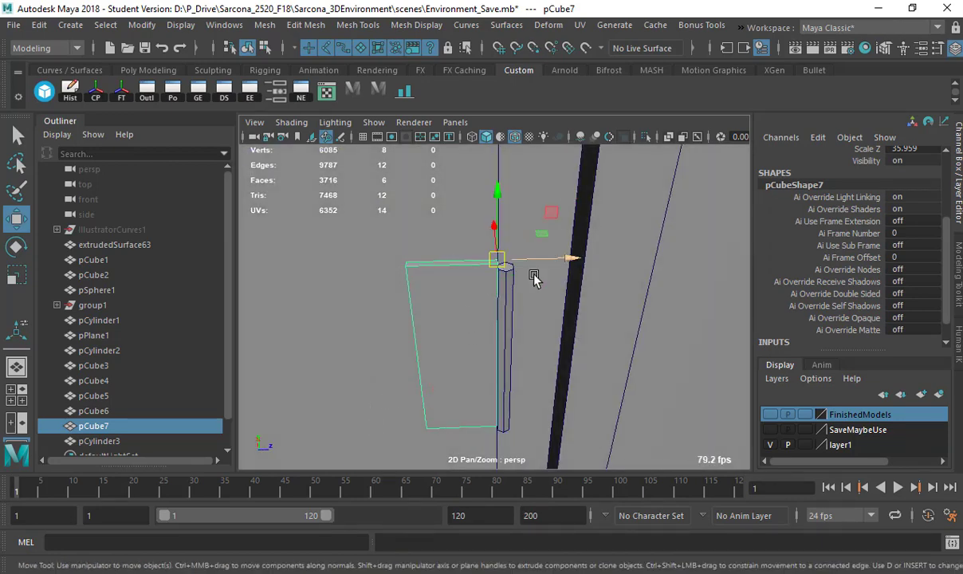
# Duplicate the hinge plate and set the copy's Y rotation to -90.
pyautogui.hotkey('ctrl', 'd')
pyautogui.press('e')
pyautogui.moveTo(538, 286); pyautogui.dragTo(727, 218)
pyautogui.scroll(5, 841, 191)
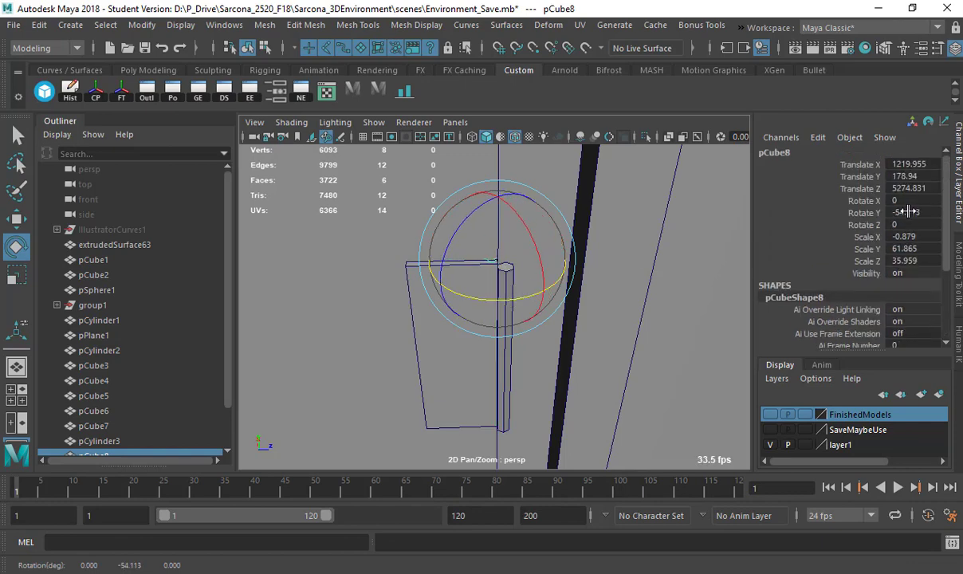
pyautogui.click(911, 213)
pyautogui.write('-90')
pyautogui.press('Return')
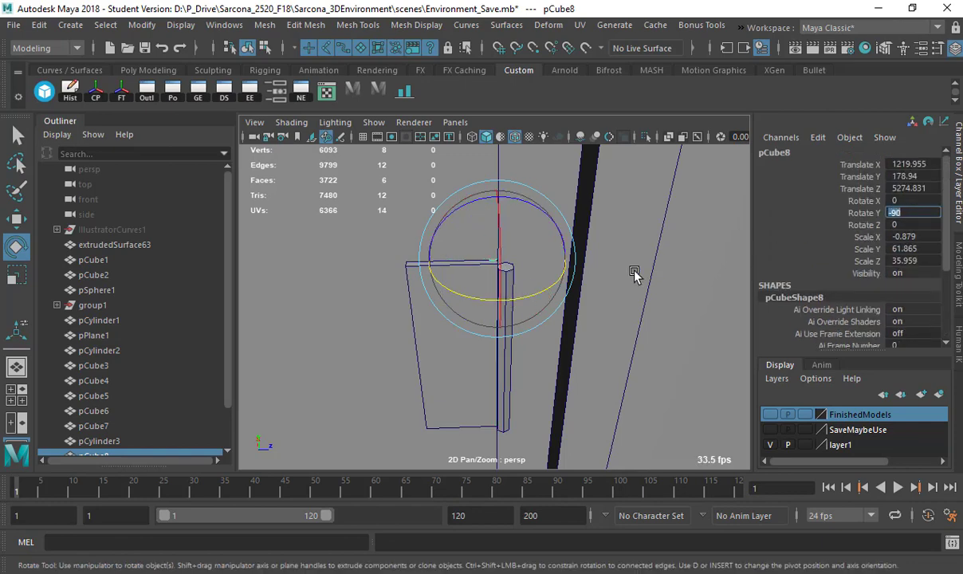
# Move the rotated plate along Z to about 5275.785, and shift both plates and the cylinder together along Z.
pyautogui.press('w')
pyautogui.moveTo(533, 261); pyautogui.dragTo(539, 260)
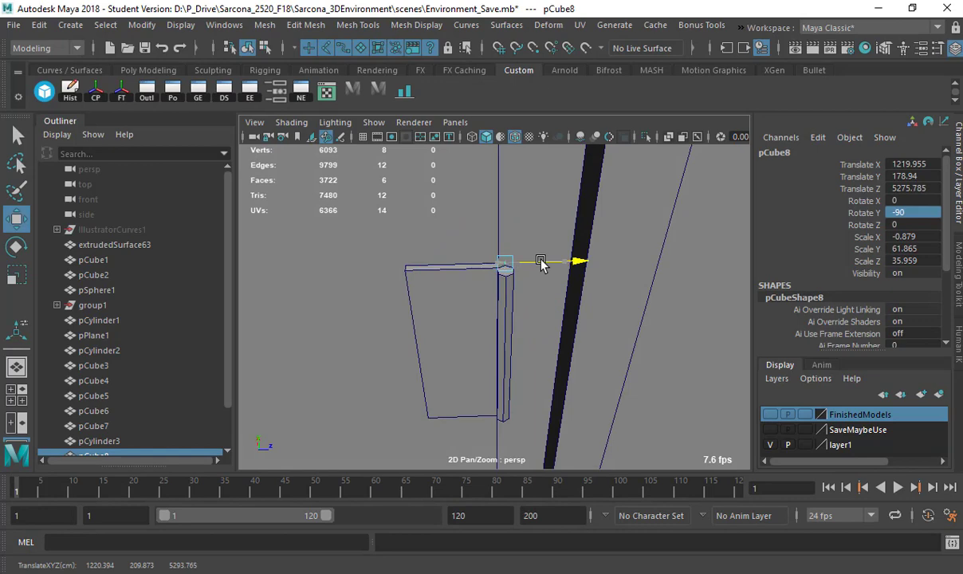
pyautogui.keyDown('shift'); pyautogui.click(473, 266); pyautogui.keyUp('shift')
pyautogui.keyDown('shift'); pyautogui.click(510, 299); pyautogui.keyUp('shift')
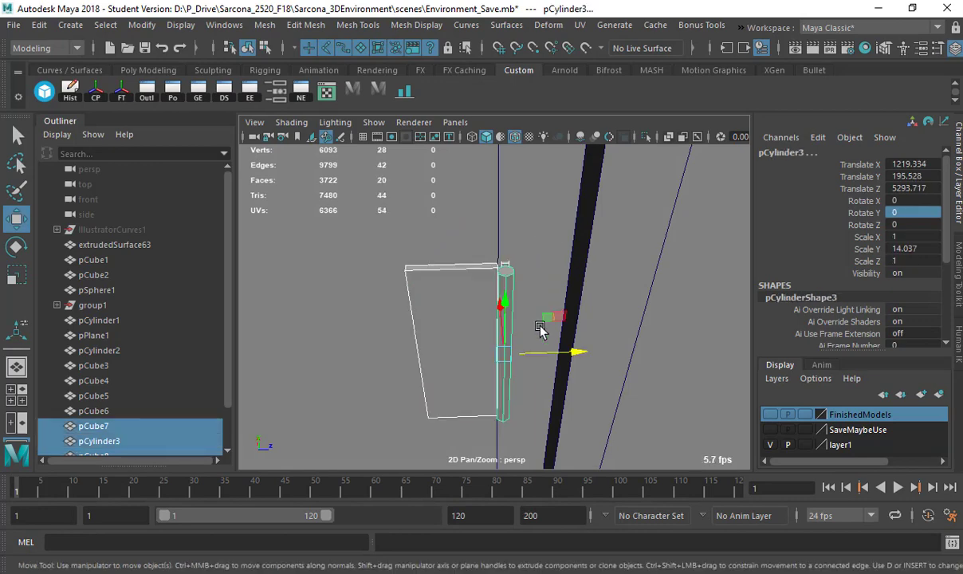
pyautogui.moveTo(561, 351); pyautogui.dragTo(510, 252)
# Move both hinge plates and the cylinder together along X, with the door-side plate at about X 1220.156.
pyautogui.click(448, 297)
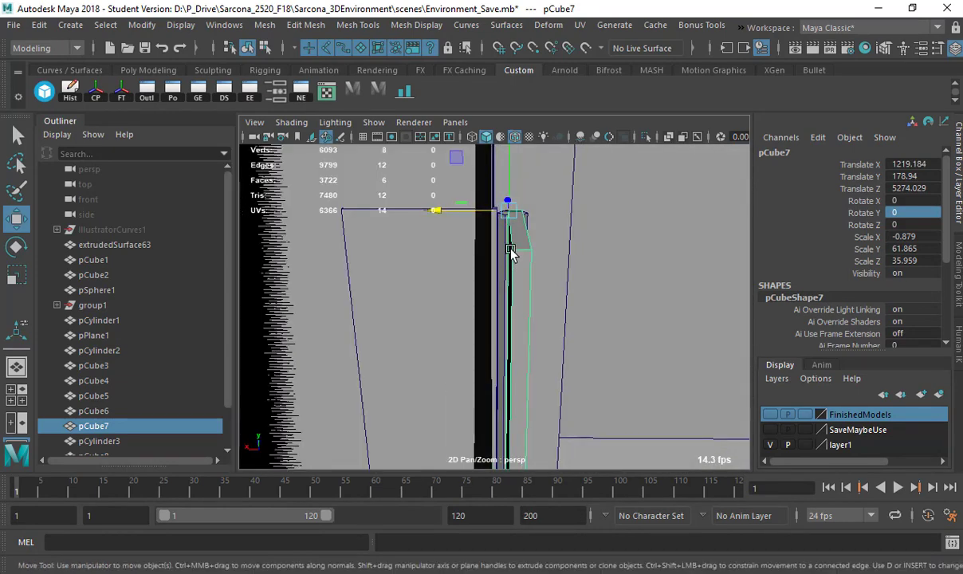
pyautogui.keyDown('shift'); pyautogui.click(502, 238); pyautogui.keyUp('shift')
pyautogui.keyDown('shift'); pyautogui.click(491, 250); pyautogui.keyUp('shift')
pyautogui.moveTo(465, 216); pyautogui.dragTo(451, 206)
# Delete one large face of the hinge plate lying on the door.
pyautogui.keyDown('alt'); pyautogui.moveTo(435, 254); pyautogui.dragTo(467, 281); pyautogui.keyUp('alt')
pyautogui.keyDown('alt'); pyautogui.moveTo(465, 284); pyautogui.dragTo(454, 328); pyautogui.keyUp('alt')
pyautogui.click(449, 322)
pyautogui.moveTo(426, 299); pyautogui.dragTo(429, 340, button='right')
pyautogui.click(466, 330)
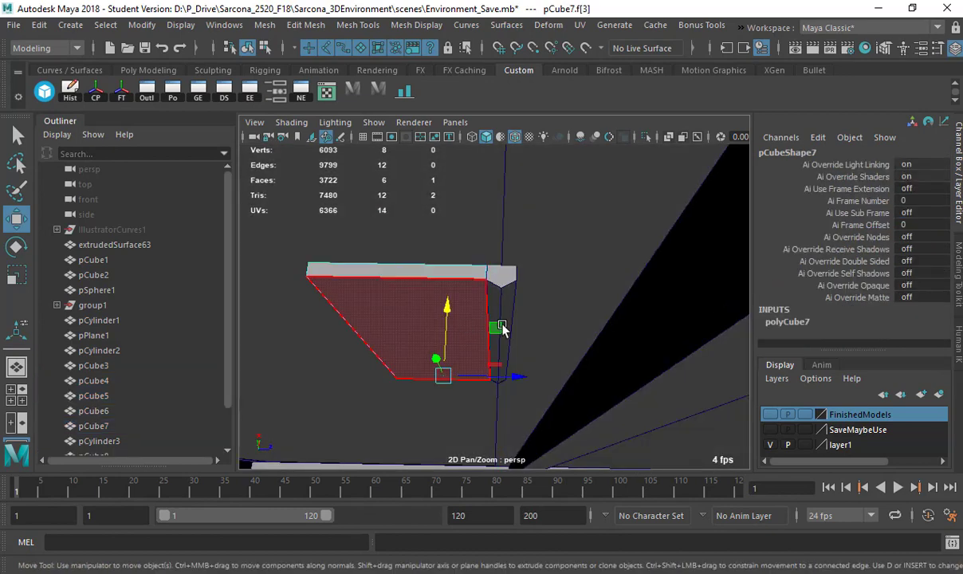
pyautogui.keyDown('alt'); pyautogui.moveTo(467, 329); pyautogui.dragTo(539, 324); pyautogui.keyUp('alt')
pyautogui.press('4')
pyautogui.press('Delete')
# Delete one large face of the rotated hinge plate as well, and return to object mode.
pyautogui.keyDown('alt'); pyautogui.moveTo(509, 259); pyautogui.dragTo(448, 243); pyautogui.keyUp('alt')
pyautogui.click(386, 253)
pyautogui.moveTo(388, 272); pyautogui.dragTo(391, 315, button='right')
pyautogui.click(391, 315)
pyautogui.press('Delete')
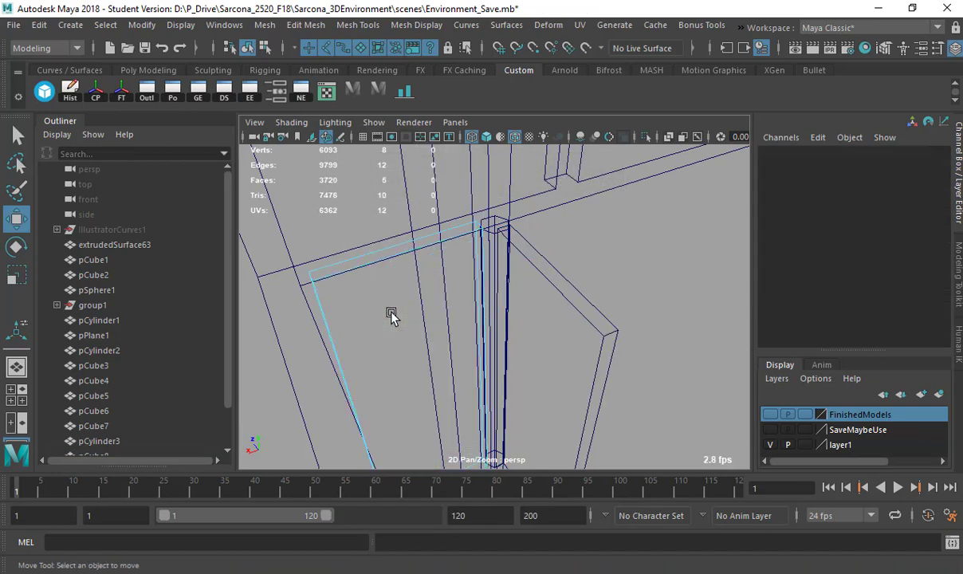
pyautogui.press('6')
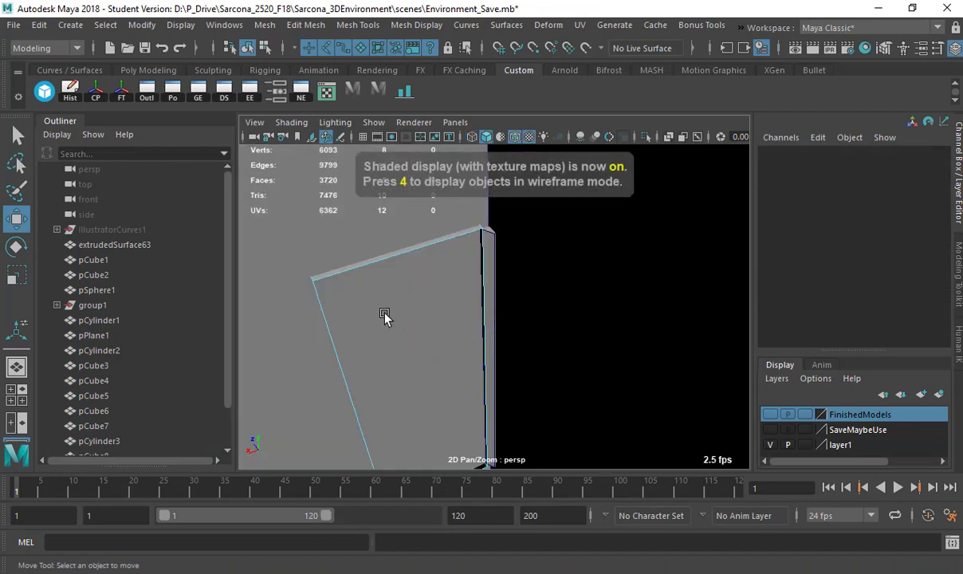
pyautogui.hotkey('ctrl', 'z')
pyautogui.keyDown('alt'); pyautogui.moveTo(369, 321); pyautogui.dragTo(393, 298); pyautogui.keyUp('alt')
pyautogui.press('Delete')
pyautogui.moveTo(393, 298); pyautogui.dragTo(454, 269, button='right')
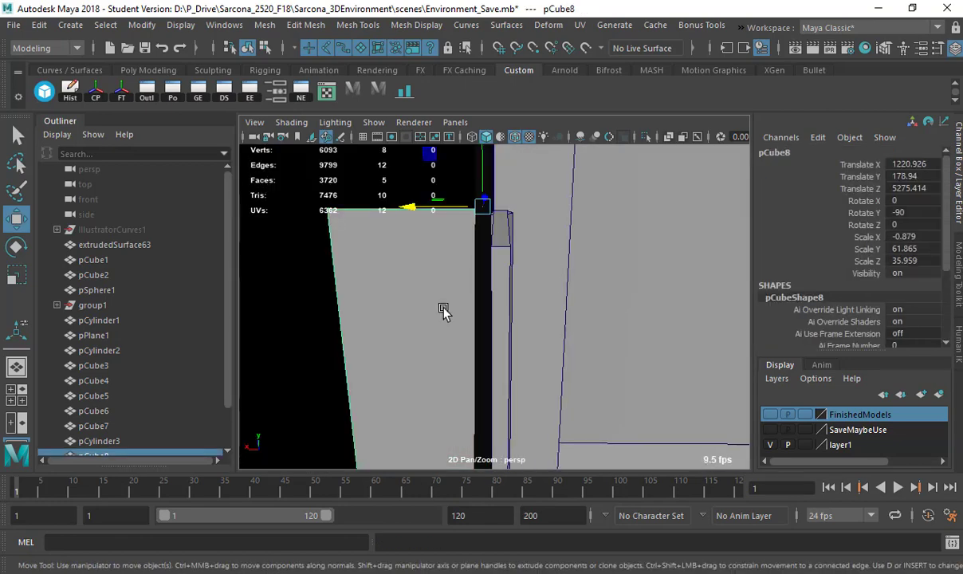
# Duplicate both hinge plates and the cylinder, and move the copy down near the door's bottom, with its door-side plate at about Y -45.444.
pyautogui.keyDown('alt'); pyautogui.moveTo(502, 302); pyautogui.dragTo(322, 307); pyautogui.keyUp('alt')
pyautogui.scroll(-5, 322, 306)
pyautogui.keyDown('shift'); pyautogui.click(499, 308); pyautogui.keyUp('shift')
pyautogui.keyDown('shift'); pyautogui.click(483, 342); pyautogui.keyUp('shift')
pyautogui.keyDown('alt'); pyautogui.moveTo(484, 345); pyautogui.dragTo(399, 269); pyautogui.keyUp('alt')
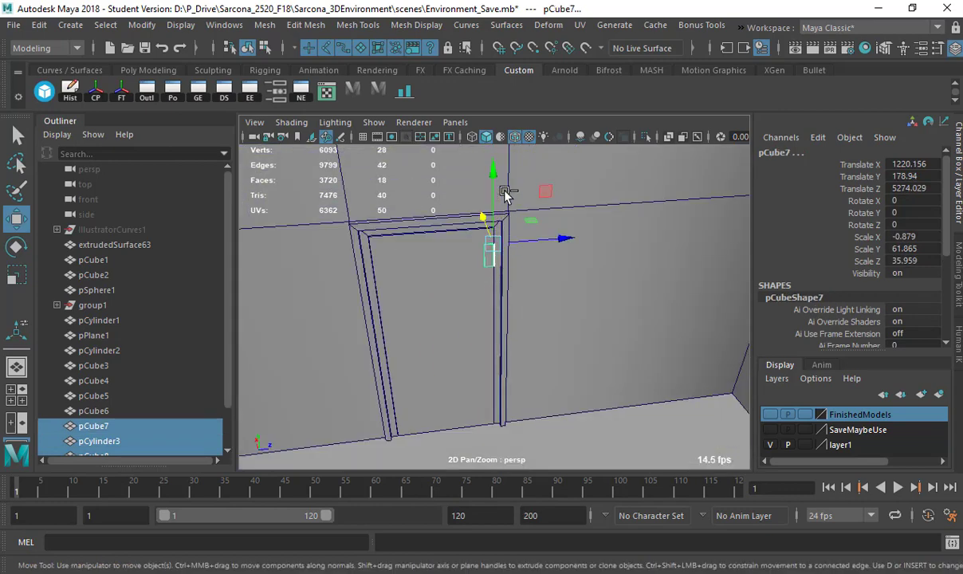
pyautogui.hotkey('ctrl', 'd')
pyautogui.moveTo(484, 182); pyautogui.dragTo(482, 260)
# Select the frame, door, handle and both hinges without the surrounding walls, and isolate them in shaded view.
pyautogui.keyDown('shift'); pyautogui.click(494, 254); pyautogui.keyUp('shift')
pyautogui.press('4')
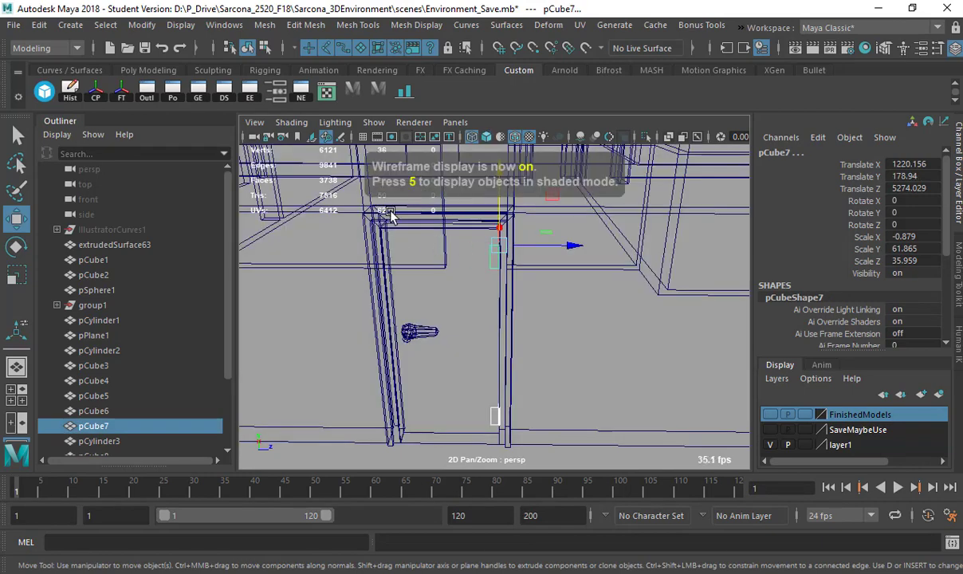
pyautogui.keyDown('alt'); pyautogui.moveTo(382, 214); pyautogui.dragTo(380, 253); pyautogui.keyUp('alt')
pyautogui.moveTo(325, 182); pyautogui.dragTo(585, 397)
pyautogui.keyDown('ctrl'); pyautogui.moveTo(595, 309); pyautogui.dragTo(608, 418); pyautogui.keyUp('ctrl')
pyautogui.scroll(-3, 533, 313)
pyautogui.click(646, 138)
pyautogui.scroll(5, 509, 258)
pyautogui.moveTo(526, 263)
pyautogui.keyDown('alt'); pyautogui.mouseDown()
pyautogui.moveTo(664, 271)
pyautogui.moveTo(652, 294)
pyautogui.moveTo(707, 292)
pyautogui.moveTo(539, 286)
pyautogui.moveTo(499, 202)
pyautogui.moveTo(518, 204)
pyautogui.moveTo(537, 341)
pyautogui.moveTo(534, 282)
pyautogui.mouseUp(); pyautogui.keyUp('alt')
pyautogui.press('5')
pyautogui.click(630, 315)
# Try rotating the lever handle about X by about 44 degrees, and undo the rotation.
pyautogui.moveTo(514, 373); pyautogui.dragTo(343, 306)
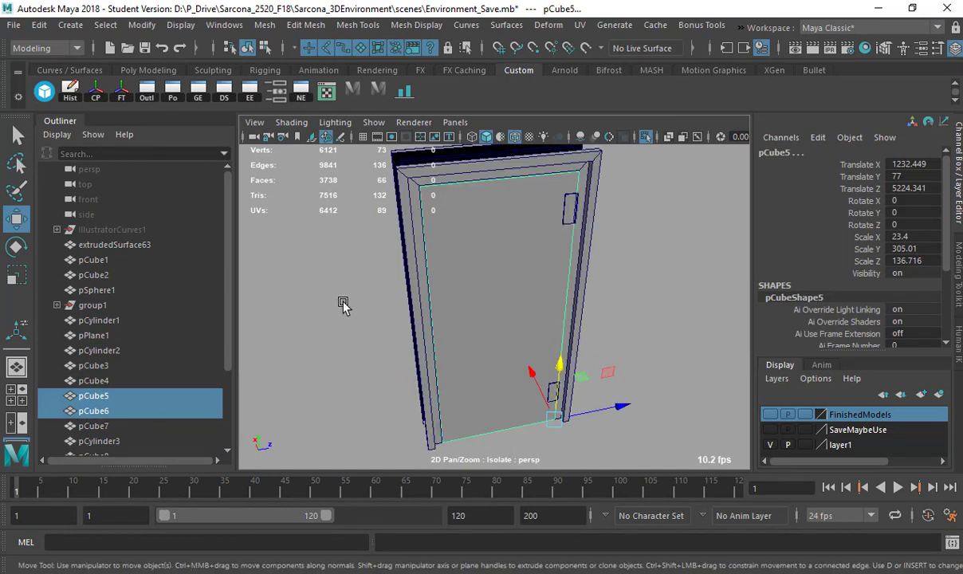
pyautogui.moveTo(531, 308)
pyautogui.keyDown('alt'); pyautogui.mouseDown()
pyautogui.moveTo(596, 273)
pyautogui.moveTo(542, 322)
pyautogui.mouseUp(); pyautogui.keyUp('alt')
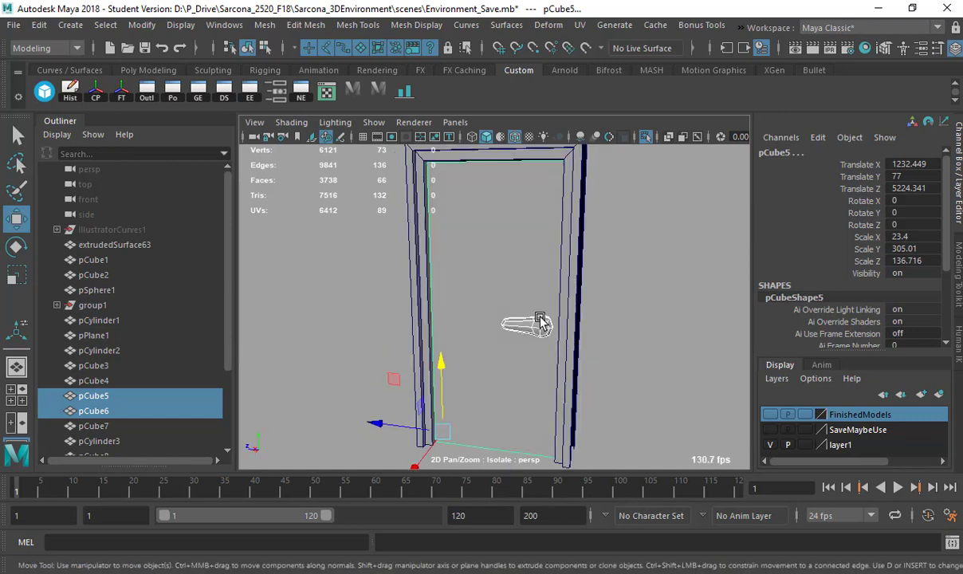
pyautogui.click(527, 323)
pyautogui.press('e')
pyautogui.moveTo(563, 271); pyautogui.dragTo(522, 275)
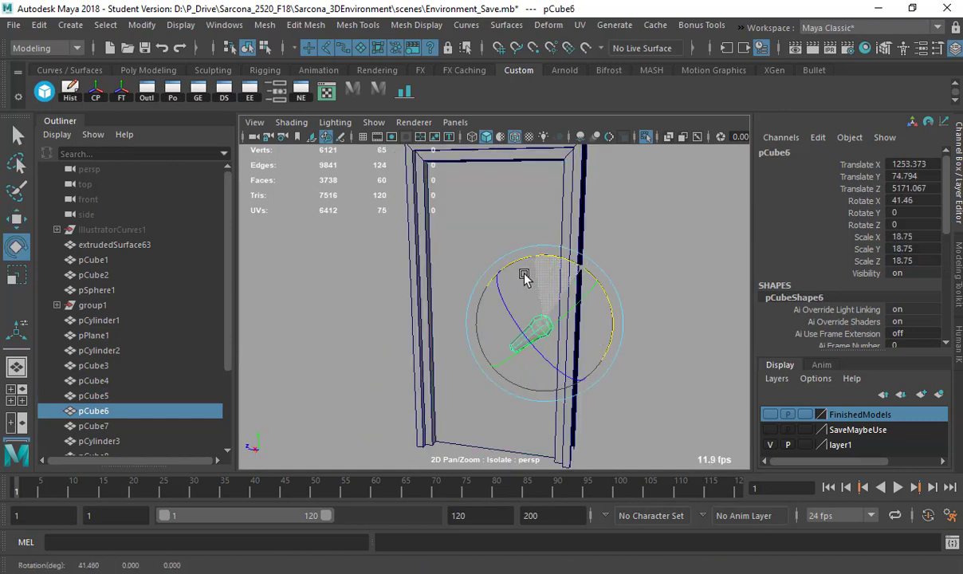
pyautogui.hotkey('ctrl', 'z')
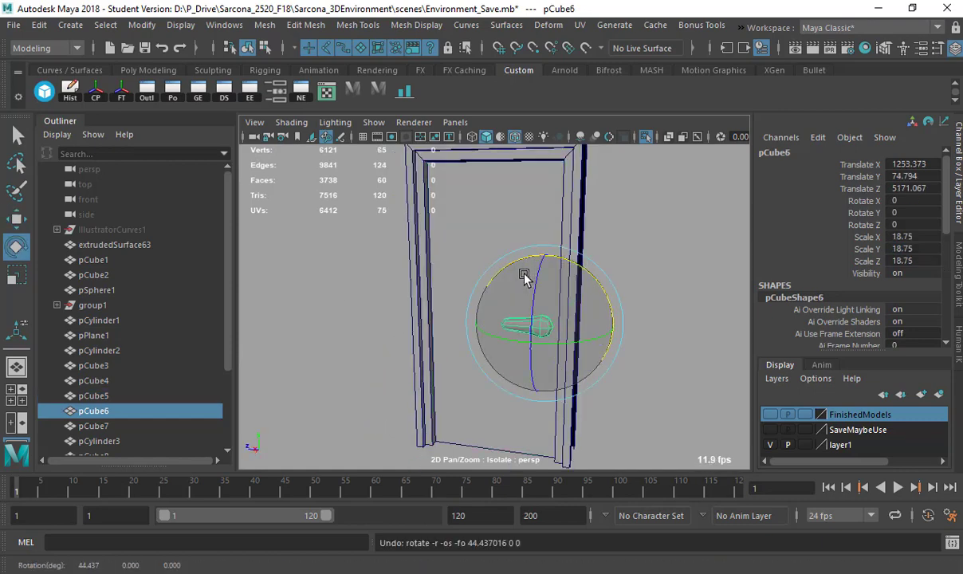
pyautogui.click(630, 258)
# Select the door-side plates of the upper and lower hinges, and clear the selection.
pyautogui.keyDown('alt'); pyautogui.moveTo(576, 258); pyautogui.dragTo(526, 259); pyautogui.keyUp('alt')
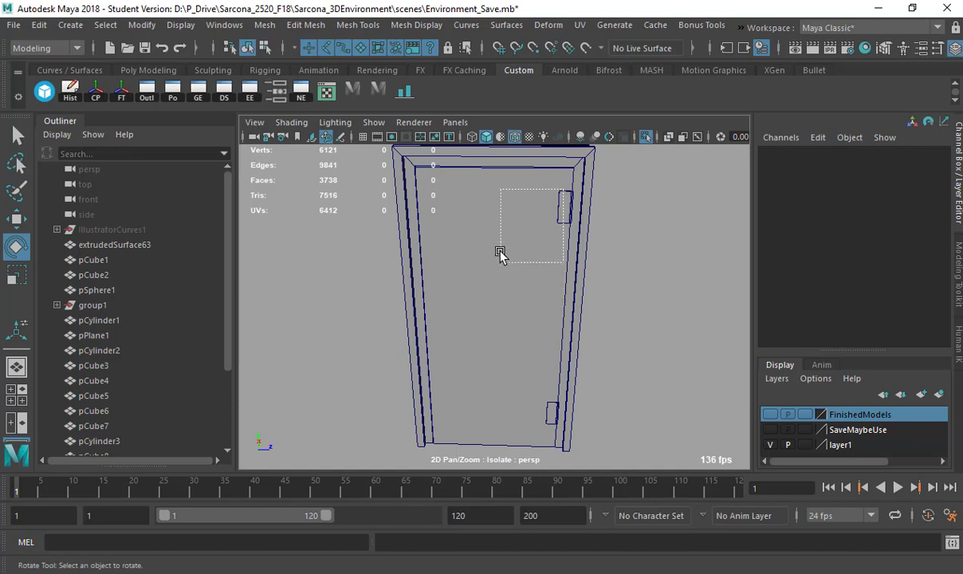
pyautogui.moveTo(500, 253); pyautogui.dragTo(496, 314)
pyautogui.press('q')
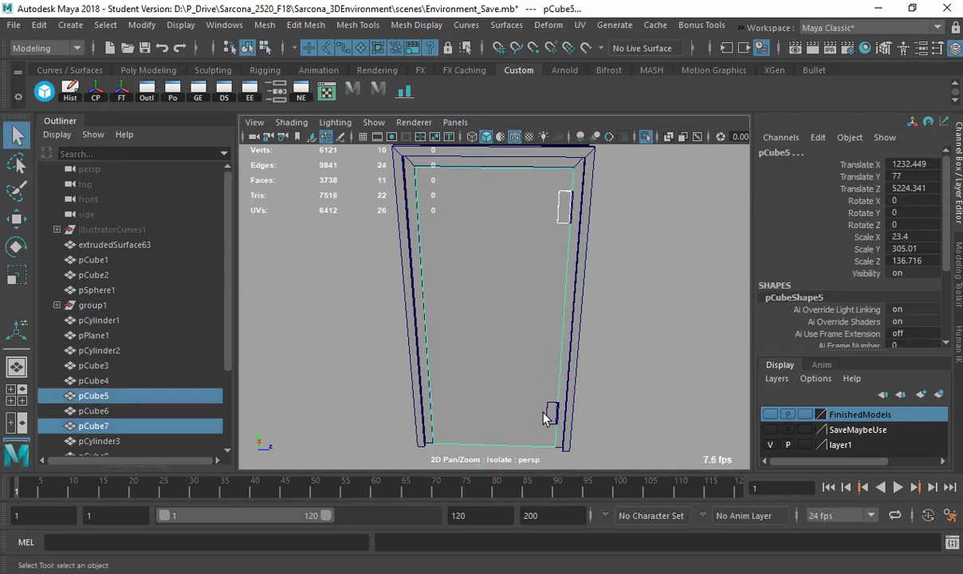
pyautogui.click(550, 415)
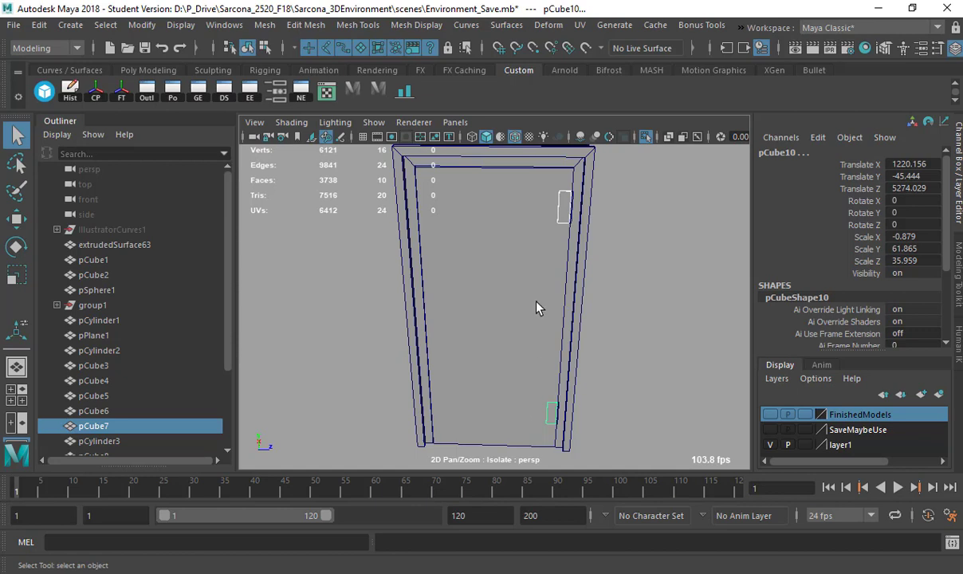
pyautogui.click(647, 293)
# Group all the isolated frame, door, handle and hinge parts together.
pyautogui.keyDown('alt'); pyautogui.moveTo(534, 303); pyautogui.dragTo(546, 322); pyautogui.keyUp('alt')
pyautogui.keyDown('alt'); pyautogui.moveTo(588, 283); pyautogui.dragTo(400, 219, button='right'); pyautogui.keyUp('alt')
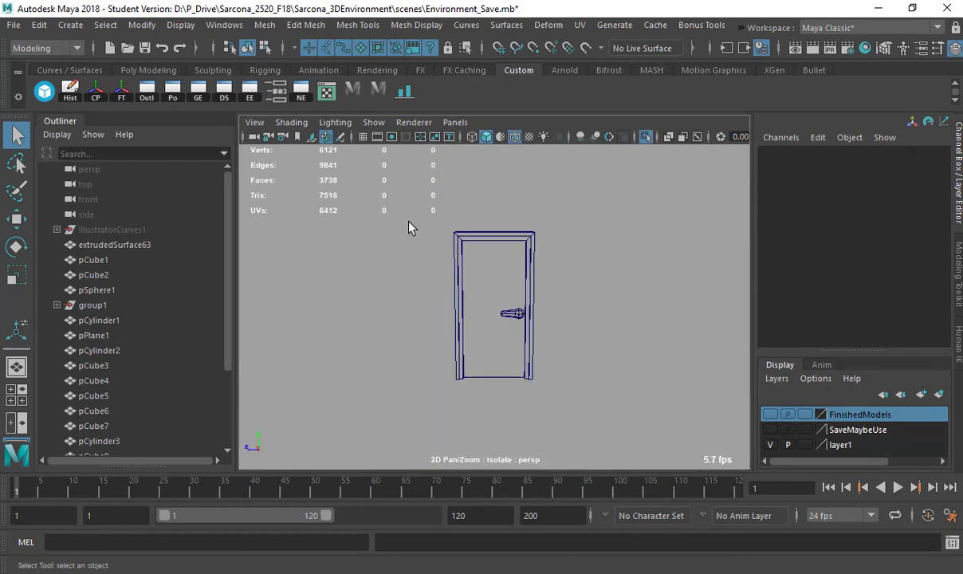
pyautogui.moveTo(399, 220); pyautogui.dragTo(630, 409)
pyautogui.hotkey('ctrl', 'g')
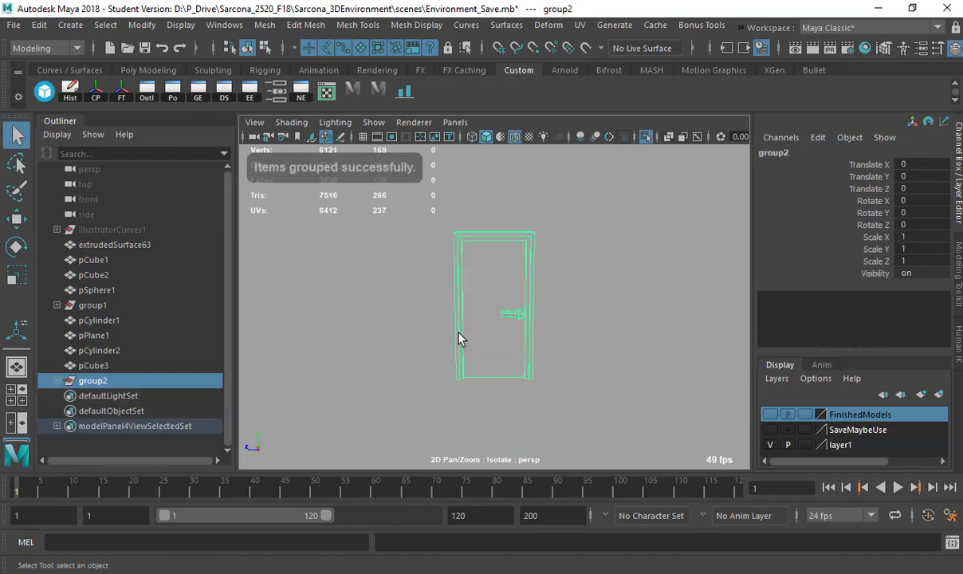
# Snap the door group's pivot to the bottom corner of the frame.
pyautogui.press('w')
pyautogui.keyDown('alt'); pyautogui.moveTo(488, 374); pyautogui.dragTo(558, 373, button='right'); pyautogui.keyUp('alt')
pyautogui.keyDown('alt'); pyautogui.moveTo(428, 371); pyautogui.dragTo(488, 318, button='middle'); pyautogui.keyUp('alt')
pyautogui.keyDown('alt'); pyautogui.moveTo(558, 331); pyautogui.dragTo(702, 343, button='right'); pyautogui.keyUp('alt')
pyautogui.keyDown('alt'); pyautogui.moveTo(493, 328); pyautogui.dragTo(490, 243, button='middle'); pyautogui.keyUp('alt')
pyautogui.keyDown('alt'); pyautogui.moveTo(311, 279); pyautogui.dragTo(518, 286); pyautogui.keyUp('alt')
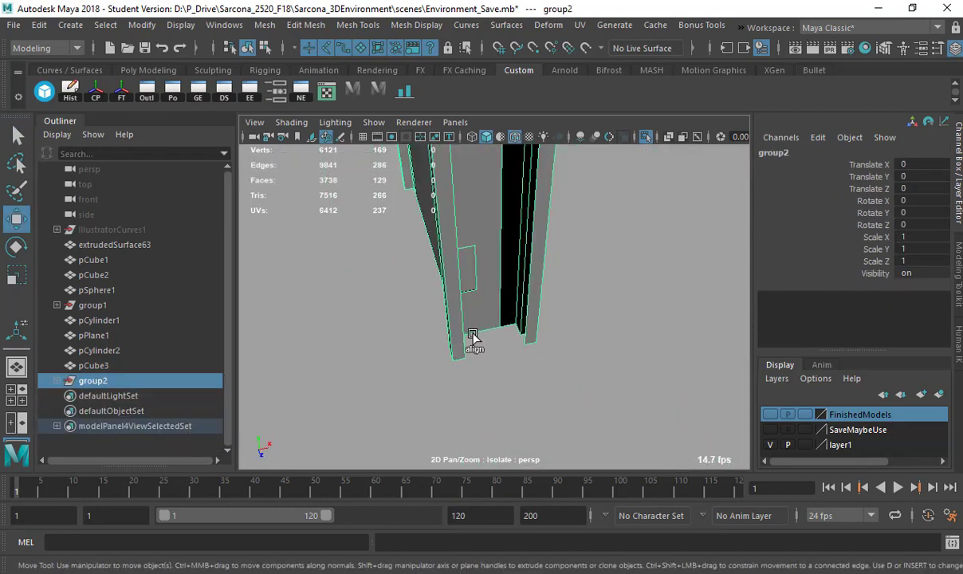
pyautogui.press('d')
pyautogui.press('v')
pyautogui.click(453, 374)
# Turn off isolation and bring the whole floor plan into view from above.
pyautogui.keyDown('alt'); pyautogui.moveTo(579, 351); pyautogui.dragTo(596, 152, button='right'); pyautogui.keyUp('alt')
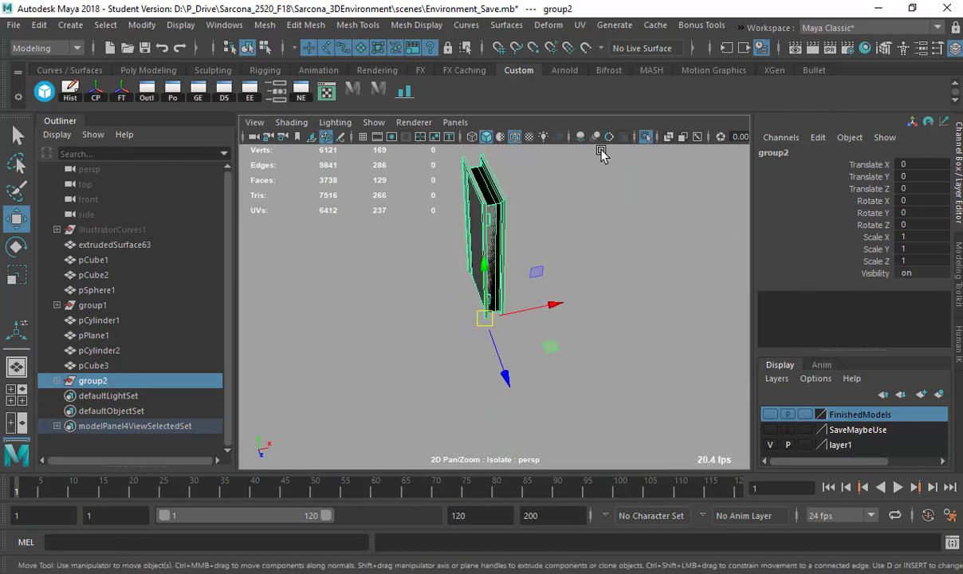
pyautogui.click(645, 142)
pyautogui.keyDown('alt'); pyautogui.moveTo(586, 245); pyautogui.dragTo(294, 277, button='right'); pyautogui.keyUp('alt')
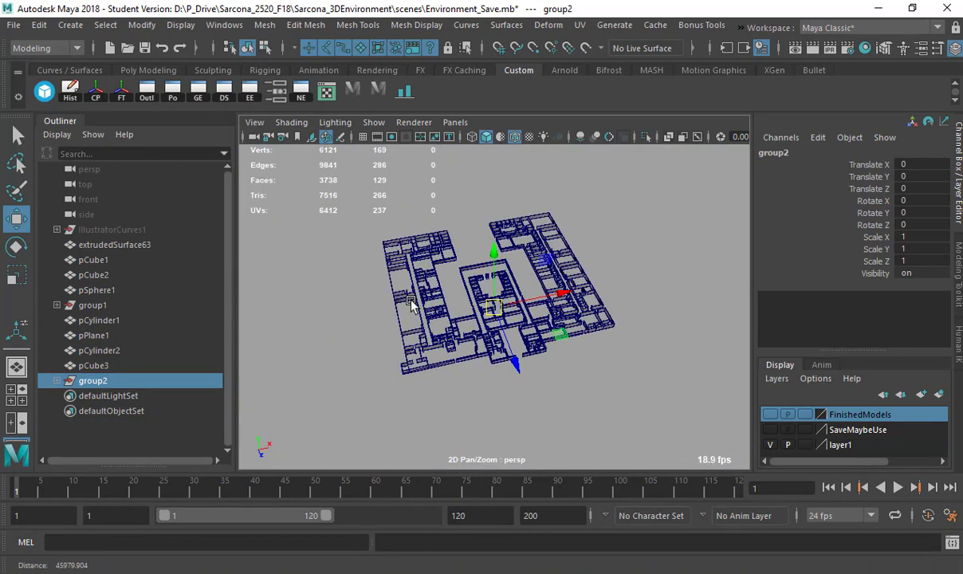
pyautogui.keyDown('alt'); pyautogui.moveTo(427, 294); pyautogui.dragTo(409, 334); pyautogui.keyUp('alt')
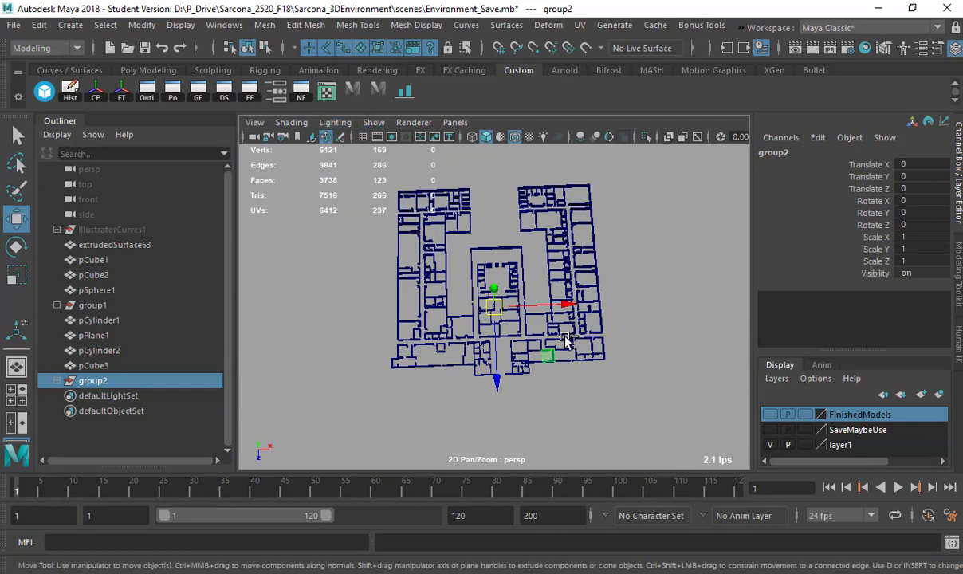
# Duplicate the door group and snap the copy's pivot corner to the grid origin.
pyautogui.press('f')
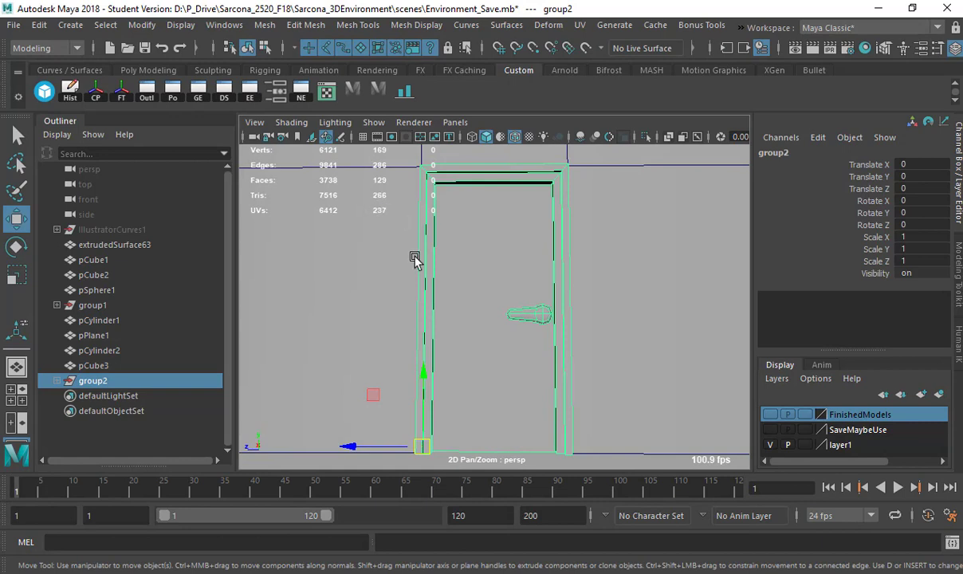
pyautogui.hotkey('ctrl', 'd')
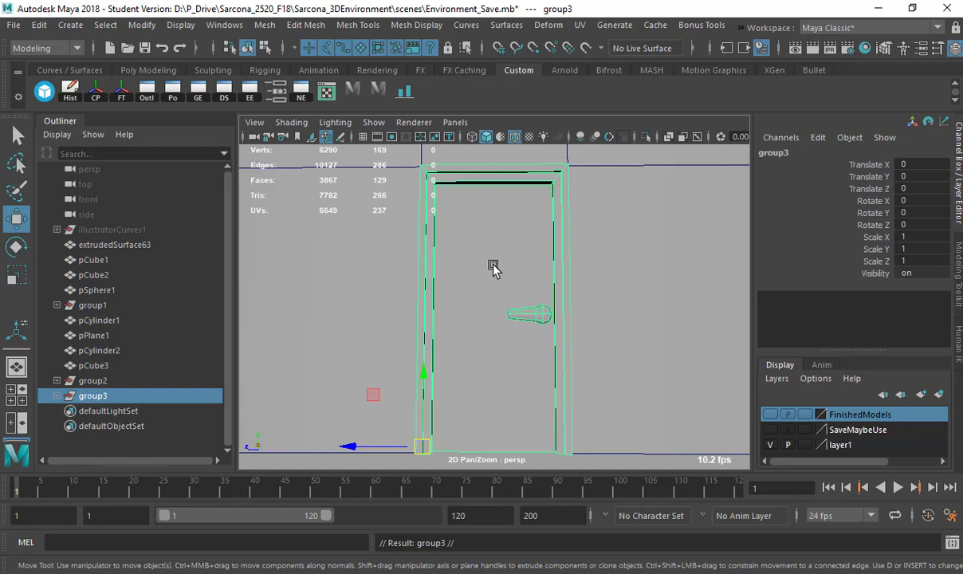
pyautogui.keyDown('alt'); pyautogui.moveTo(494, 275); pyautogui.dragTo(688, 354); pyautogui.keyUp('alt')
pyautogui.keyDown('alt'); pyautogui.moveTo(688, 354); pyautogui.dragTo(319, 261, button='right'); pyautogui.keyUp('alt')
pyautogui.keyDown('alt'); pyautogui.moveTo(319, 265); pyautogui.dragTo(327, 122); pyautogui.keyUp('alt')
pyautogui.keyDown('alt'); pyautogui.moveTo(414, 167); pyautogui.dragTo(642, 277, button='right'); pyautogui.keyUp('alt')
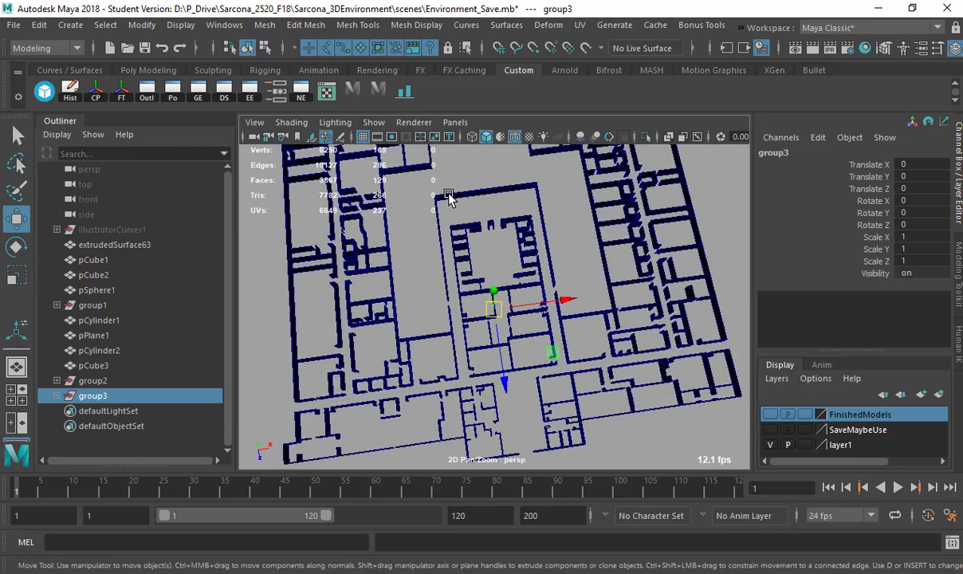
pyautogui.scroll(6, 460, 247)
pyautogui.keyDown('ctrl'); pyautogui.keyDown('alt'); pyautogui.moveTo(446, 238); pyautogui.dragTo(561, 370); pyautogui.keyUp('alt'); pyautogui.keyUp('ctrl')
pyautogui.keyDown('alt'); pyautogui.moveTo(565, 405); pyautogui.dragTo(577, 302, button='middle'); pyautogui.keyUp('alt')
pyautogui.scroll(5, 576, 299)
pyautogui.keyDown('alt'); pyautogui.moveTo(569, 256); pyautogui.dragTo(512, 297, button='middle'); pyautogui.keyUp('alt')
pyautogui.press('v')
pyautogui.press('x')
pyautogui.press('f')
# Select every part of the door copy and freeze their transformations.
pyautogui.keyDown('alt'); pyautogui.moveTo(582, 314); pyautogui.dragTo(530, 345); pyautogui.keyUp('alt')
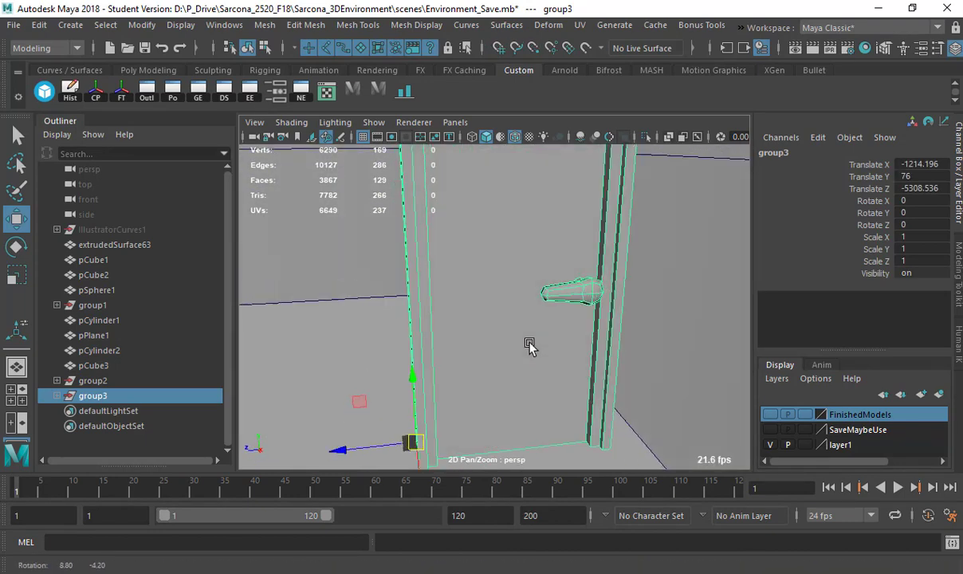
pyautogui.click(563, 299)
pyautogui.moveTo(490, 303)
pyautogui.keyDown('alt'); pyautogui.mouseDown()
pyautogui.moveTo(528, 329)
pyautogui.moveTo(552, 328)
pyautogui.moveTo(522, 314)
pyautogui.moveTo(494, 323)
pyautogui.mouseUp(); pyautogui.keyUp('alt')
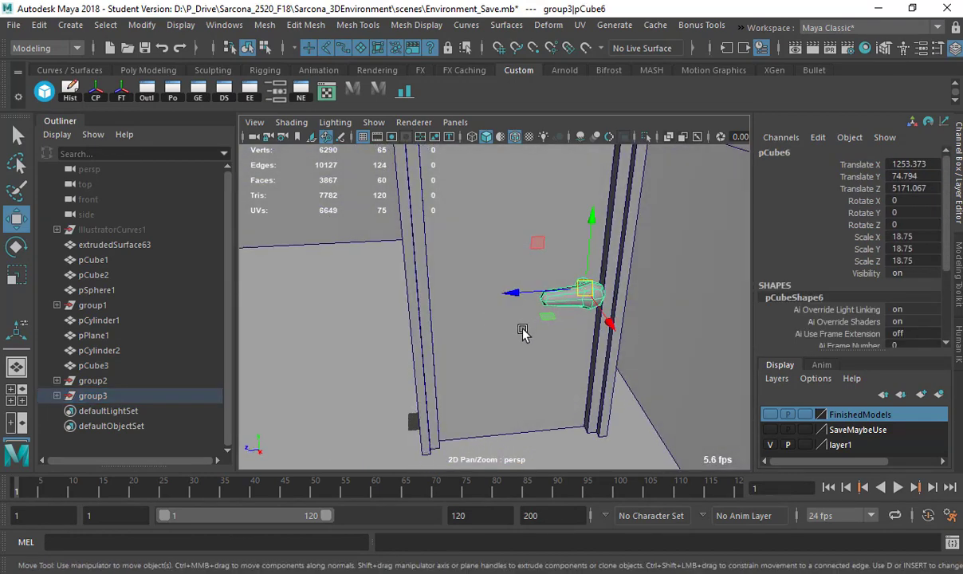
pyautogui.keyDown('alt'); pyautogui.moveTo(524, 329); pyautogui.dragTo(377, 341, button='right'); pyautogui.keyUp('alt')
pyautogui.press('4')
pyautogui.keyDown('alt'); pyautogui.moveTo(456, 327); pyautogui.dragTo(544, 309); pyautogui.keyUp('alt')
pyautogui.moveTo(316, 365); pyautogui.dragTo(316, 365)
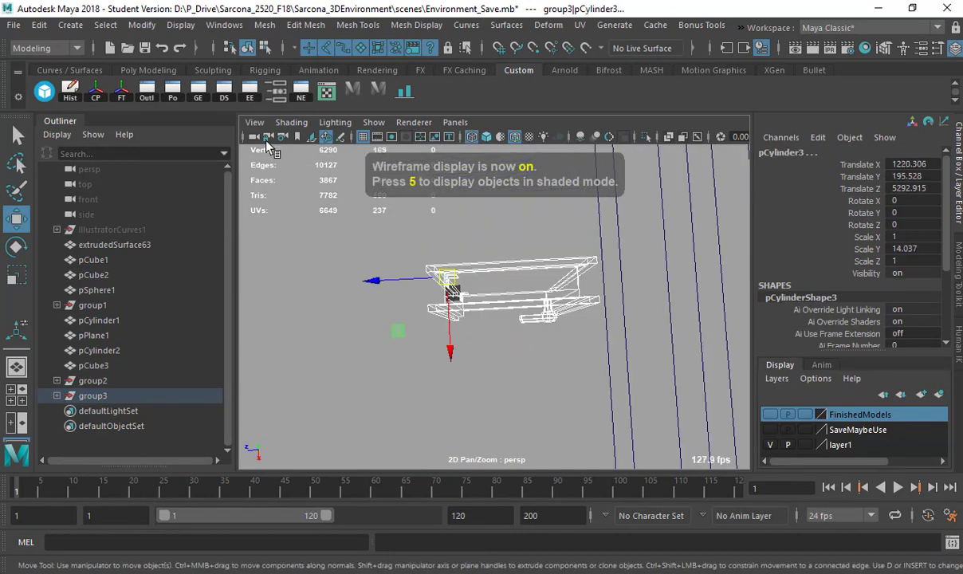
pyautogui.click(122, 91)
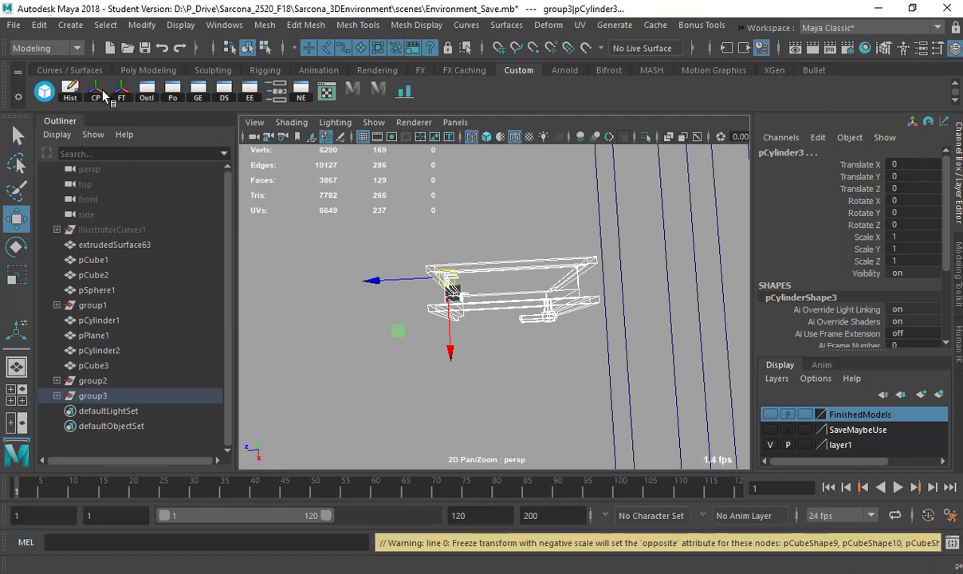
# Freeze the transformations of the duplicated door's parent group, group3.
pyautogui.click(114, 396)
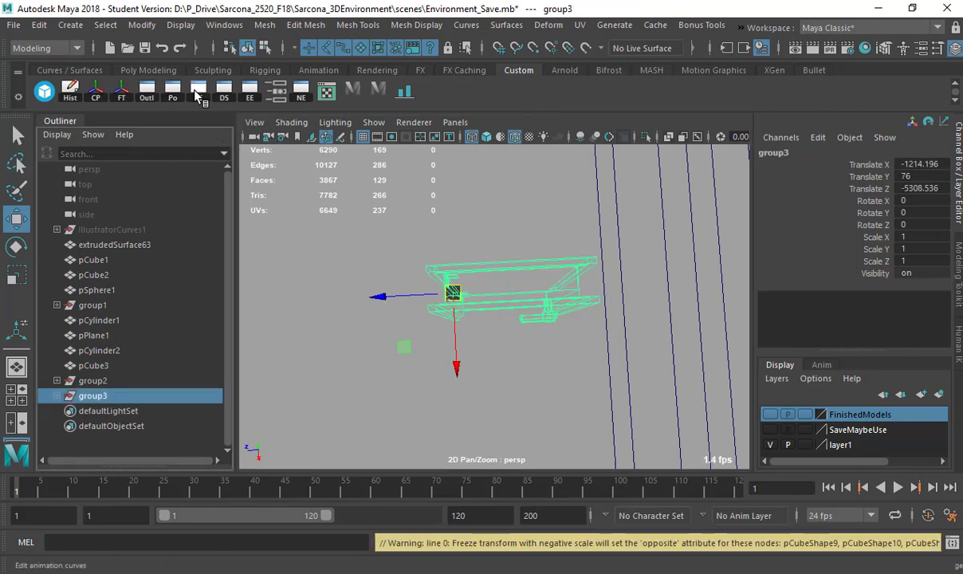
pyautogui.click(122, 92)
pyautogui.keyDown('alt'); pyautogui.moveTo(320, 283); pyautogui.dragTo(412, 266); pyautogui.keyUp('alt')
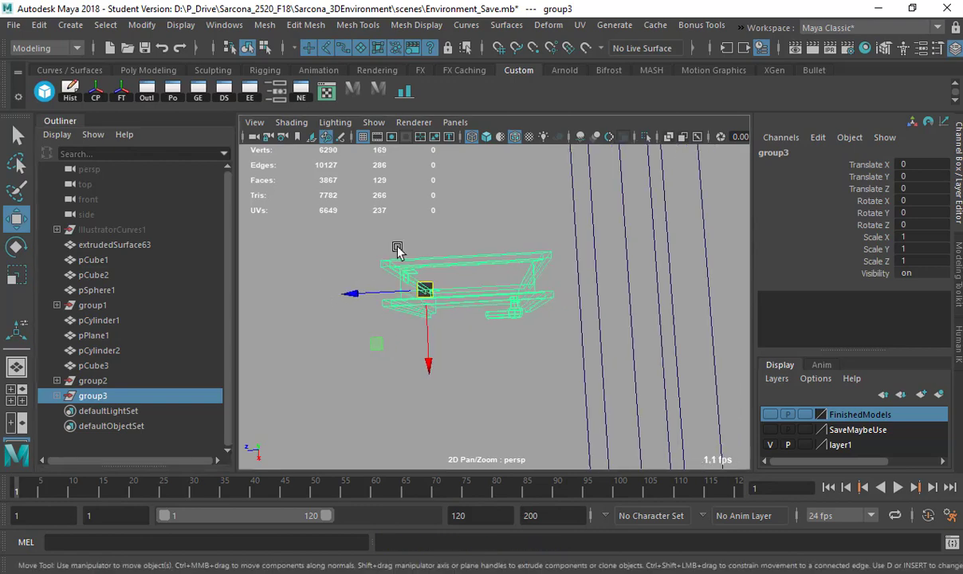
# Select all parts of the duplicated door and apply an Automatic UV projection to them.
pyautogui.click(542, 317)
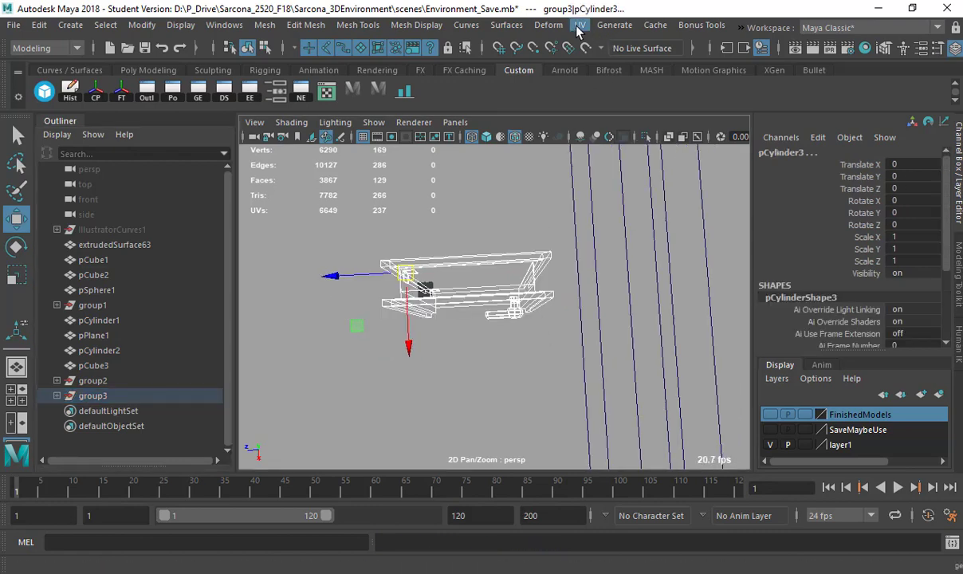
pyautogui.click(579, 25)
pyautogui.click(652, 117)
# Select the duplicate's door panel and expose its pivot and hinges for checking.
pyautogui.moveTo(488, 257)
pyautogui.keyDown('alt'); pyautogui.mouseDown()
pyautogui.moveTo(496, 265)
pyautogui.moveTo(494, 239)
pyautogui.moveTo(490, 279)
pyautogui.moveTo(477, 293)
pyautogui.mouseUp(); pyautogui.keyUp('alt')
pyautogui.press('q')
pyautogui.click(518, 241)
pyautogui.press('5')
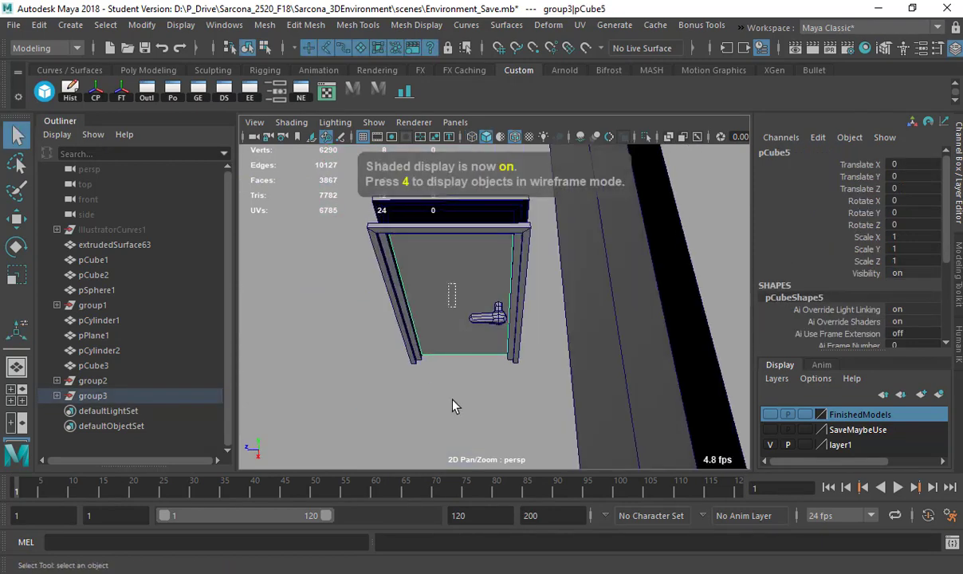
pyautogui.press('4')
pyautogui.keyDown('alt'); pyautogui.moveTo(448, 377); pyautogui.dragTo(558, 360); pyautogui.keyUp('alt')
pyautogui.press('w')
pyautogui.keyDown('alt'); pyautogui.moveTo(558, 360); pyautogui.dragTo(473, 323, button='middle'); pyautogui.keyUp('alt')
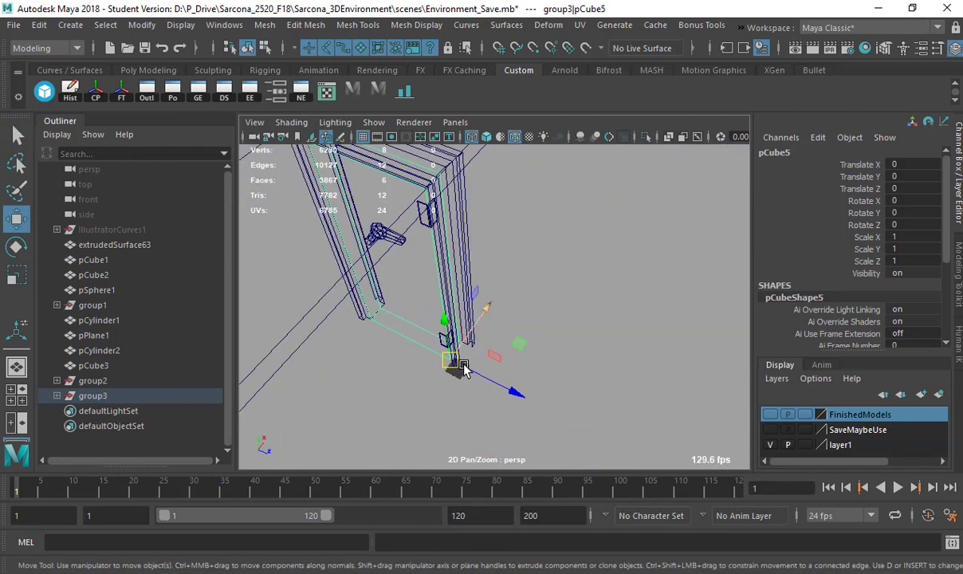
# Try to rotate the door panel about its current pivot, and undo the rotation.
pyautogui.press('e')
pyautogui.press('5')
pyautogui.moveTo(464, 422)
pyautogui.mouseDown()
pyautogui.moveTo(559, 381)
pyautogui.moveTo(507, 389)
pyautogui.moveTo(479, 381)
pyautogui.moveTo(491, 305)
pyautogui.mouseUp()
pyautogui.hotkey('ctrl', 'z')
# Combine the door panel with the door-side plates of the upper and lower hinges.
pyautogui.keyDown('alt'); pyautogui.moveTo(421, 288); pyautogui.dragTo(534, 335); pyautogui.keyUp('alt')
pyautogui.keyDown('alt'); pyautogui.moveTo(534, 335); pyautogui.dragTo(648, 308, button='right'); pyautogui.keyUp('alt')
pyautogui.keyDown('alt'); pyautogui.moveTo(649, 307); pyautogui.dragTo(492, 238); pyautogui.keyUp('alt')
pyautogui.press('q')
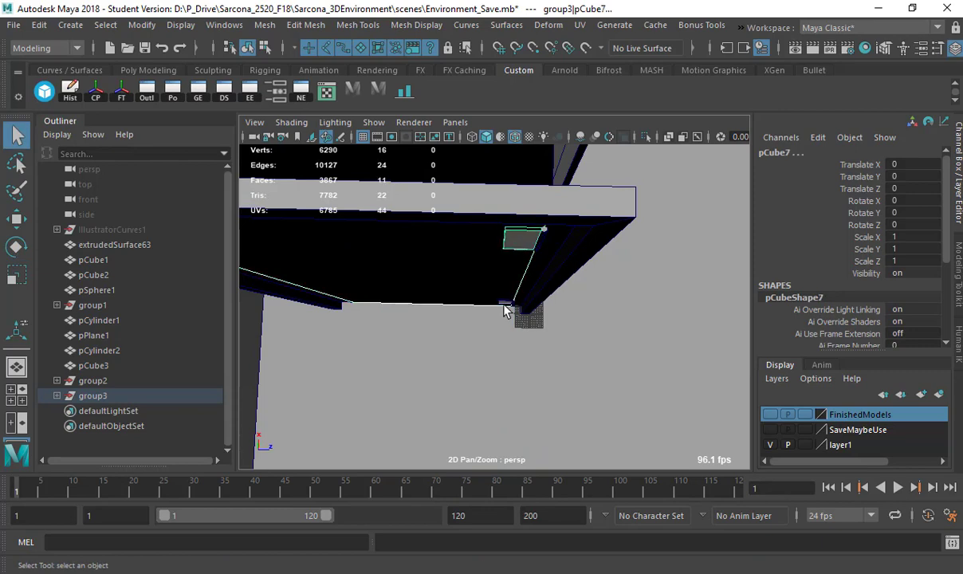
pyautogui.keyDown('alt'); pyautogui.moveTo(508, 340); pyautogui.dragTo(483, 280); pyautogui.keyUp('alt')
pyautogui.keyDown('alt'); pyautogui.moveTo(558, 263); pyautogui.dragTo(474, 300); pyautogui.keyUp('alt')
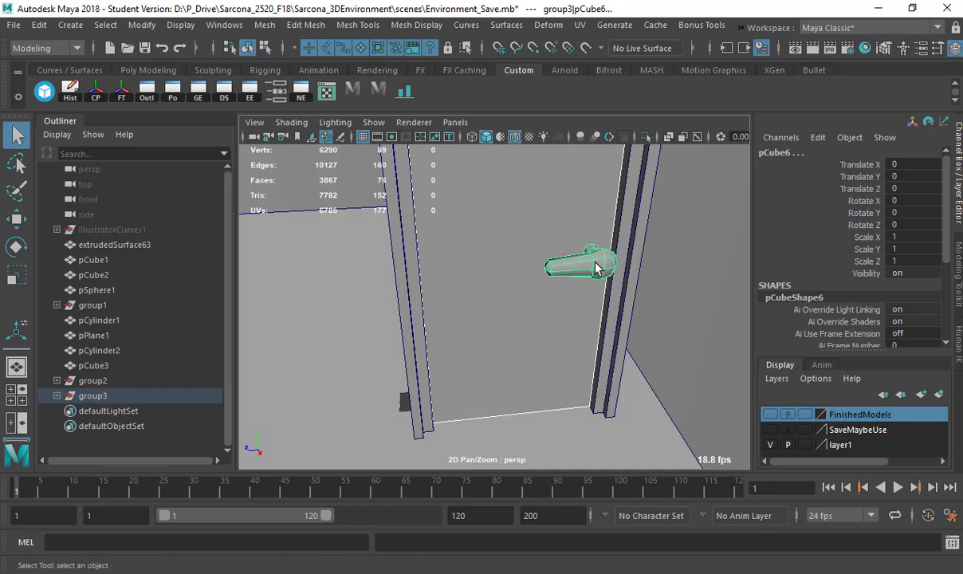
pyautogui.click(582, 263)
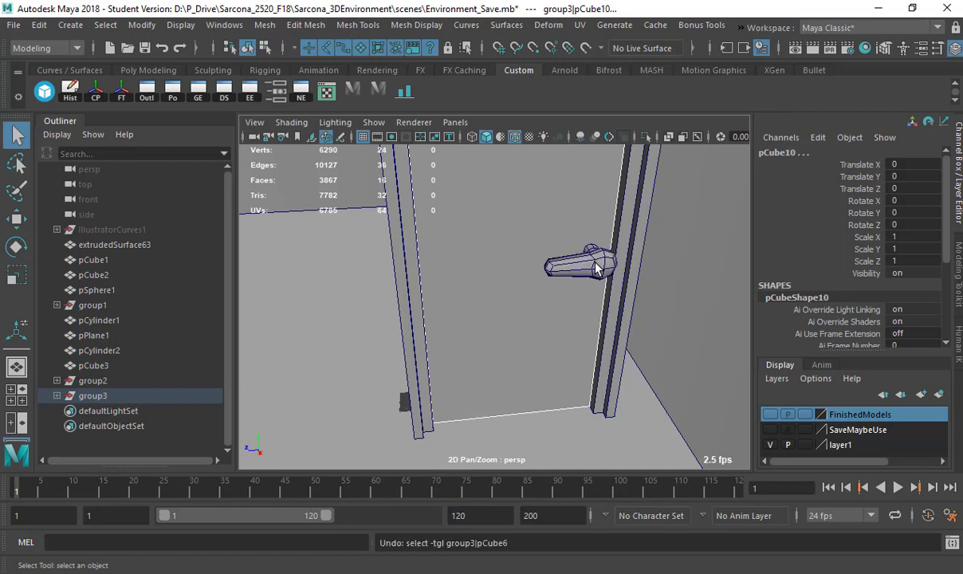
pyautogui.keyDown('alt'); pyautogui.moveTo(483, 256); pyautogui.dragTo(488, 310); pyautogui.keyUp('alt')
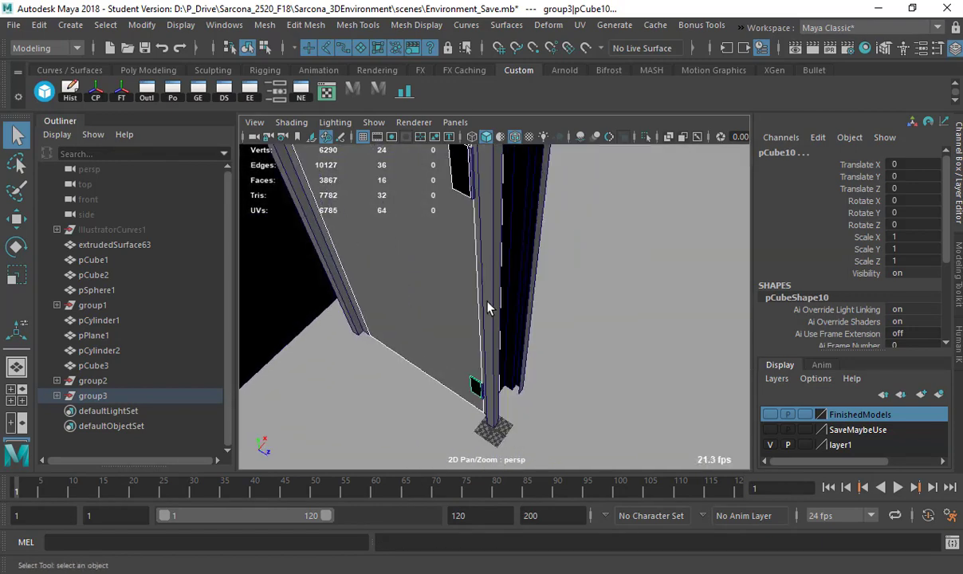
pyautogui.click(264, 26)
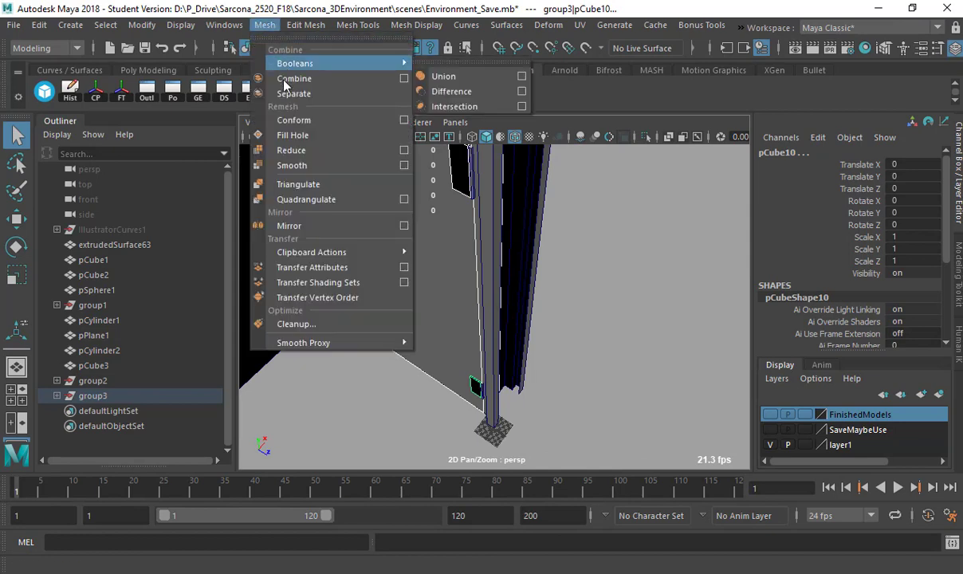
pyautogui.click(285, 79)
# Place the combined door's pivot at the centre of the hexagonal hinge pin as seen from the top view.
pyautogui.press('w')
pyautogui.press('space')
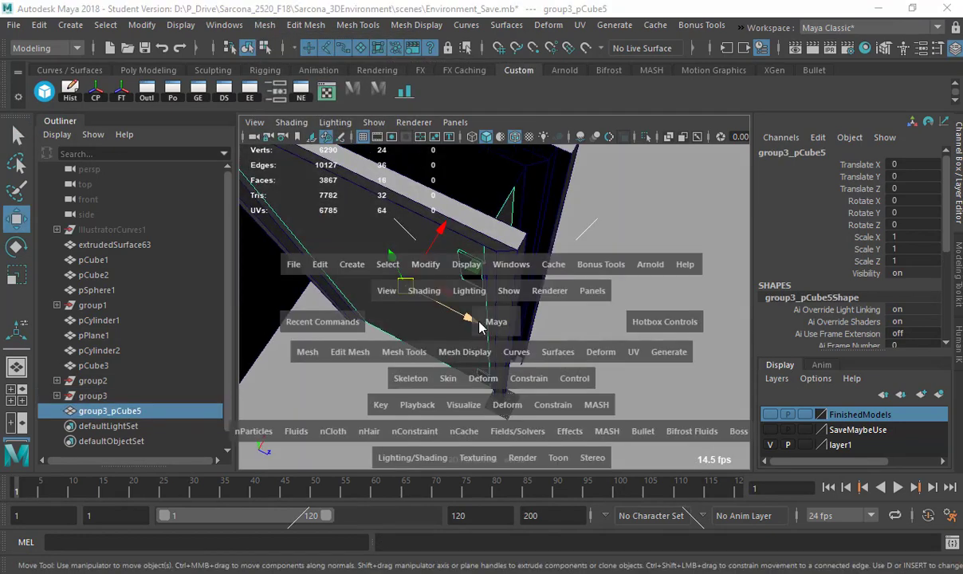
pyautogui.moveTo(490, 323); pyautogui.dragTo(448, 323)
pyautogui.press('4')
pyautogui.press('space')
pyautogui.click(559, 333)
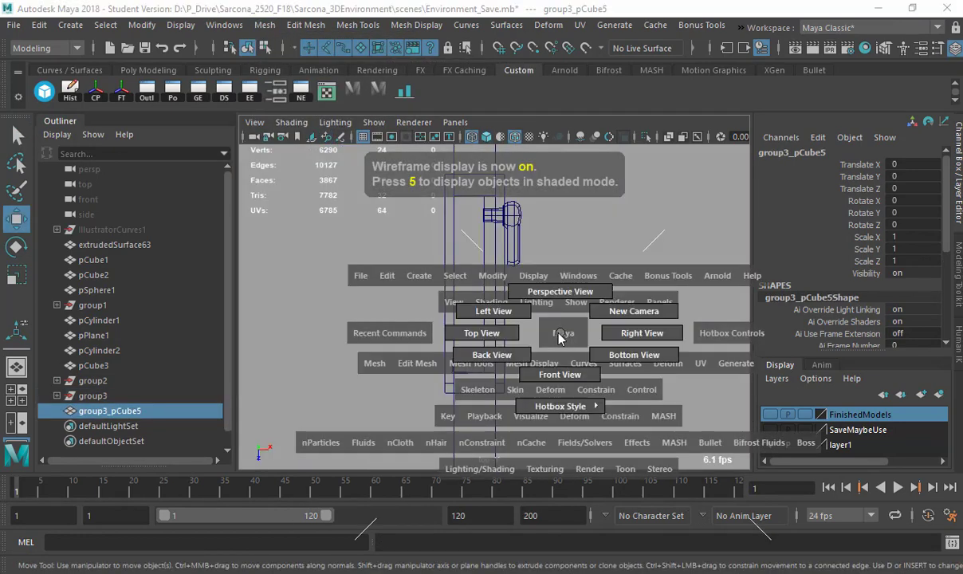
pyautogui.press('f')
pyautogui.keyDown('alt'); pyautogui.moveTo(492, 300); pyautogui.dragTo(382, 307, button='right'); pyautogui.keyUp('alt')
pyautogui.keyDown('alt'); pyautogui.moveTo(472, 298); pyautogui.dragTo(457, 224, button='middle'); pyautogui.keyUp('alt')
pyautogui.keyDown('alt'); pyautogui.moveTo(638, 311); pyautogui.dragTo(709, 309, button='right'); pyautogui.keyUp('alt')
pyautogui.keyDown('alt'); pyautogui.moveTo(558, 263); pyautogui.dragTo(438, 293, button='middle'); pyautogui.keyUp('alt')
pyautogui.keyDown('alt'); pyautogui.moveTo(438, 293); pyautogui.dragTo(673, 234, button='right'); pyautogui.keyUp('alt')
pyautogui.keyDown('alt'); pyautogui.moveTo(335, 263); pyautogui.dragTo(552, 247, button='middle'); pyautogui.keyUp('alt')
pyautogui.keyDown('alt'); pyautogui.moveTo(318, 319); pyautogui.dragTo(668, 260, button='middle'); pyautogui.keyUp('alt')
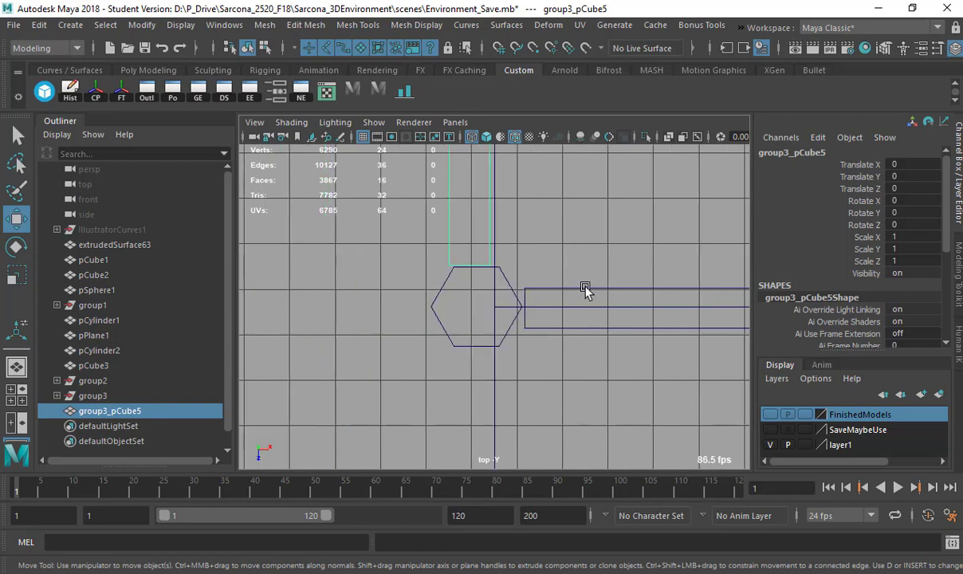
pyautogui.keyDown('alt'); pyautogui.moveTo(512, 279); pyautogui.dragTo(546, 322, button='middle'); pyautogui.keyUp('alt')
pyautogui.press('d')
pyautogui.press('v')
pyautogui.middleClick(476, 340)
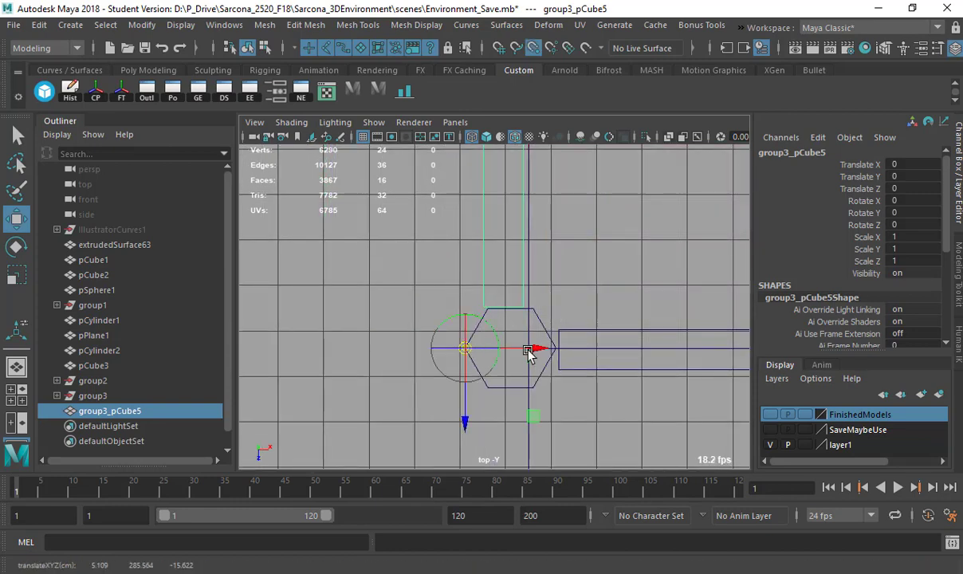
pyautogui.moveTo(535, 347); pyautogui.dragTo(562, 348)
pyautogui.press('d')
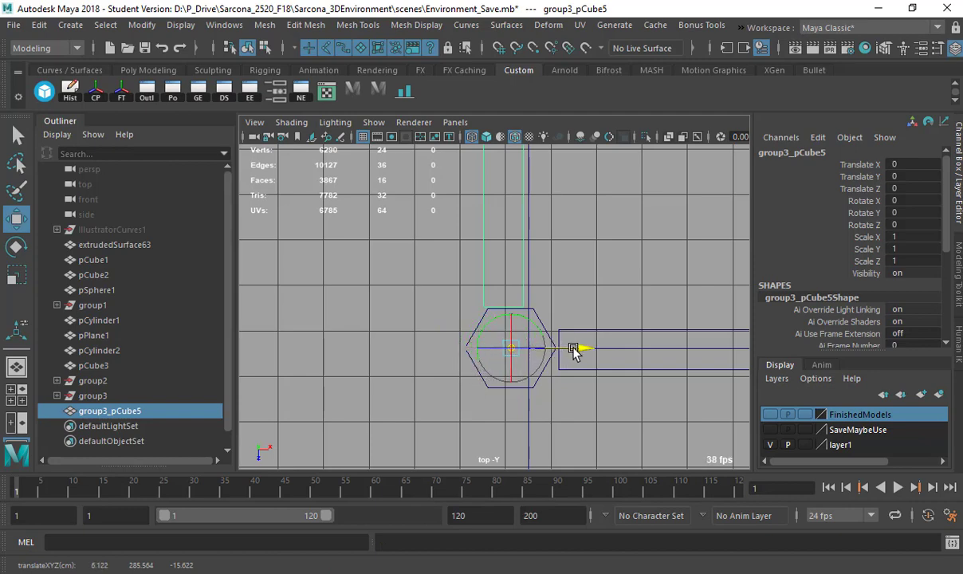
# Try swinging the combined door about its hinge-pin pivot.
pyautogui.press('e')
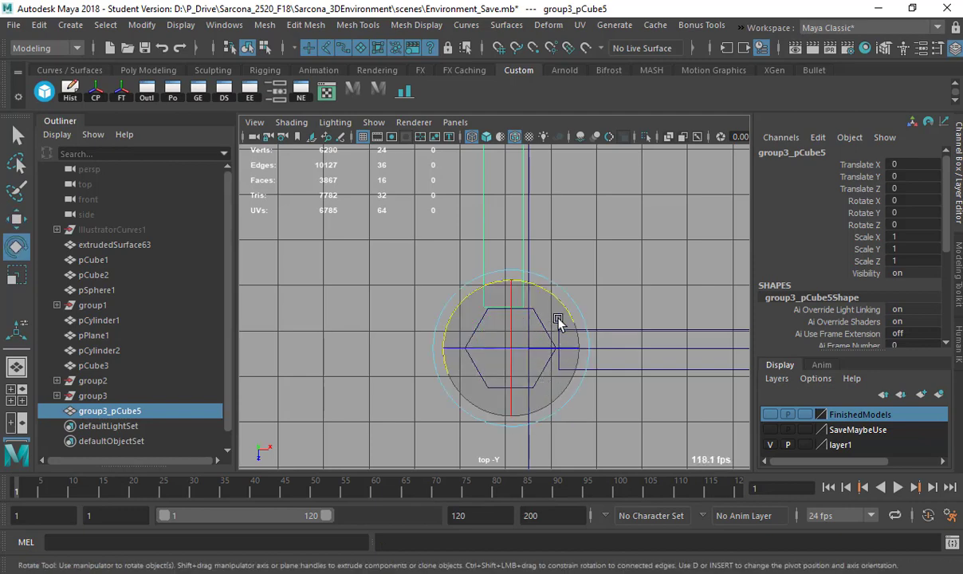
pyautogui.moveTo(559, 301); pyautogui.dragTo(487, 313)
pyautogui.moveTo(547, 301)
pyautogui.mouseDown()
pyautogui.moveTo(491, 315)
pyautogui.moveTo(584, 314)
pyautogui.moveTo(453, 333)
pyautogui.moveTo(593, 294)
pyautogui.moveTo(436, 303)
pyautogui.moveTo(544, 285)
pyautogui.moveTo(561, 272)
pyautogui.mouseUp()
# Combine the door frame with both hinge pins and the frame-side plates of the upper and lower hinges.
pyautogui.press('space')
pyautogui.press('5')
pyautogui.moveTo(513, 301)
pyautogui.keyDown('alt'); pyautogui.mouseDown()
pyautogui.moveTo(558, 262)
pyautogui.moveTo(537, 361)
pyautogui.mouseUp(); pyautogui.keyUp('alt')
pyautogui.click(524, 264)
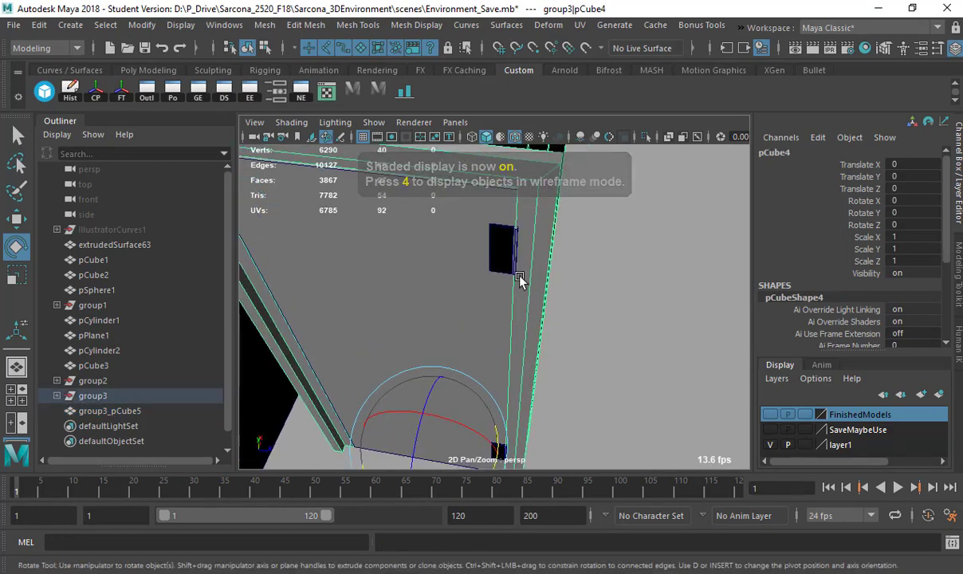
pyautogui.keyDown('alt'); pyautogui.moveTo(527, 283); pyautogui.dragTo(530, 285); pyautogui.keyUp('alt')
pyautogui.click(539, 294)
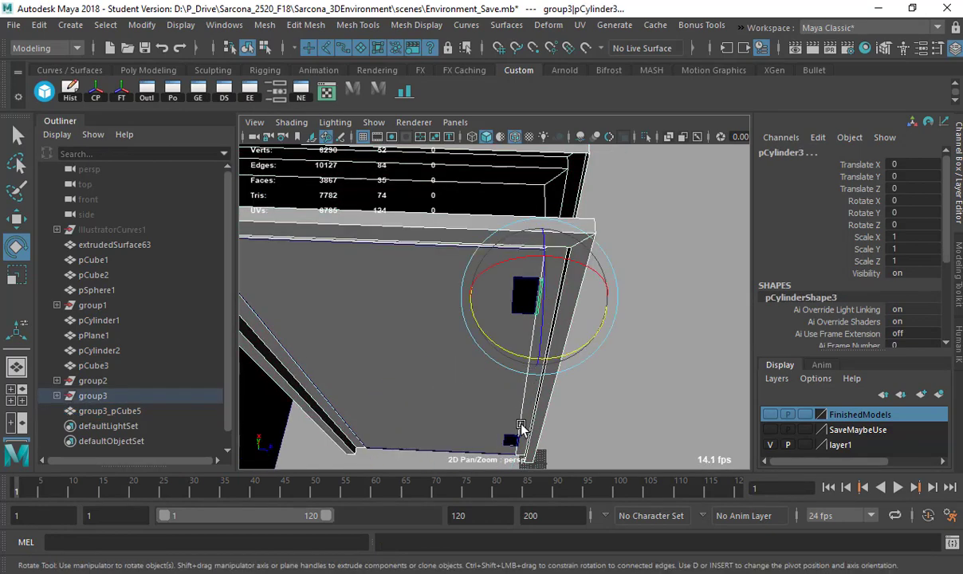
pyautogui.click(519, 441)
pyautogui.keyDown('alt'); pyautogui.moveTo(511, 407); pyautogui.dragTo(439, 233); pyautogui.keyUp('alt')
pyautogui.press('4')
pyautogui.click(412, 224)
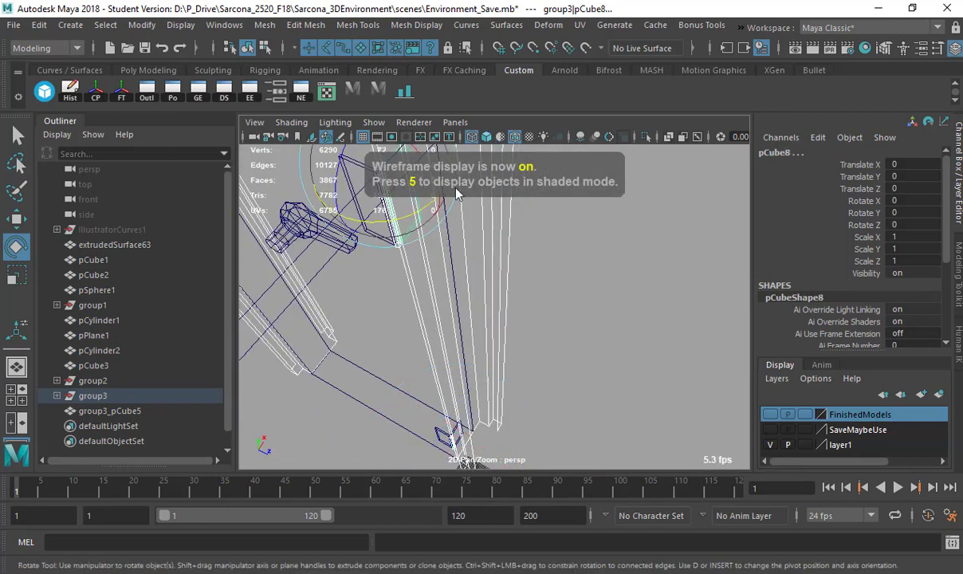
pyautogui.keyDown('alt'); pyautogui.moveTo(454, 186); pyautogui.dragTo(479, 324); pyautogui.keyUp('alt')
pyautogui.keyDown('shift'); pyautogui.click(477, 321); pyautogui.keyUp('shift')
pyautogui.hotkey('ctrl', 'z')
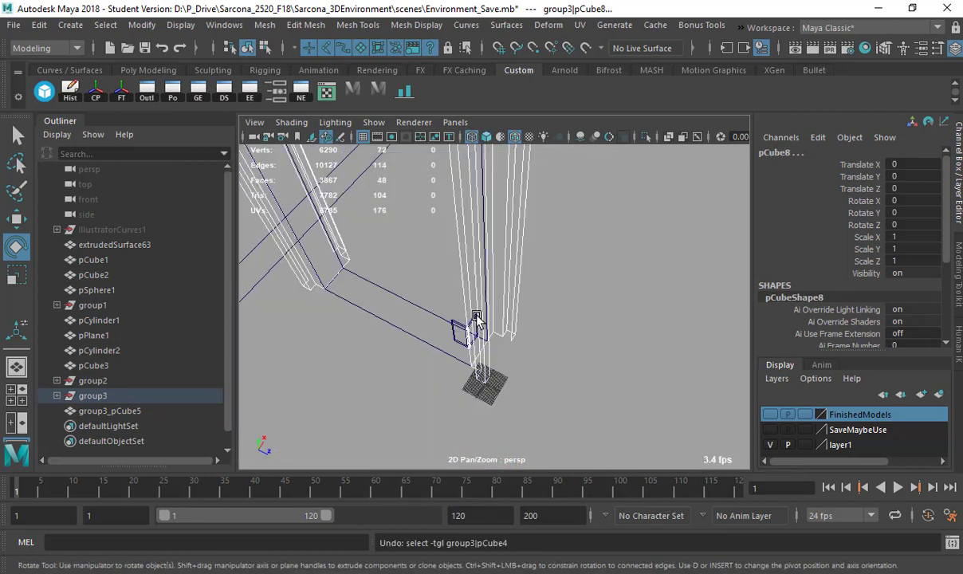
pyautogui.keyDown('shift'); pyautogui.click(476, 321); pyautogui.keyUp('shift')
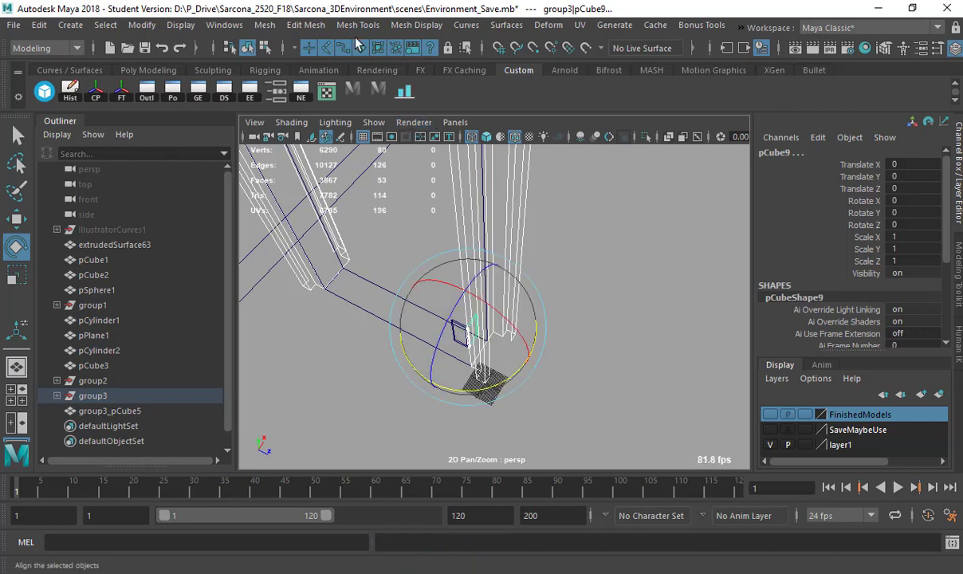
pyautogui.click(264, 25)
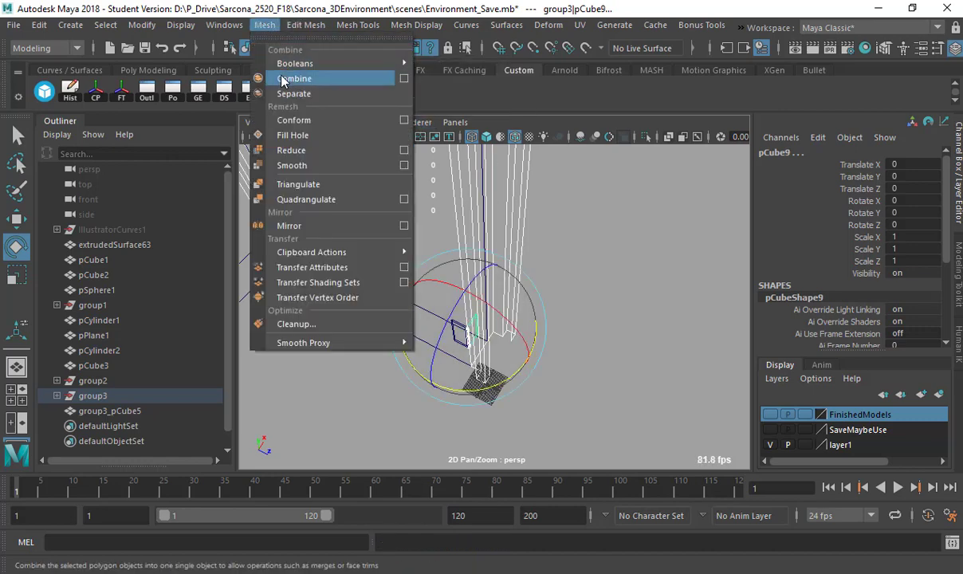
pyautogui.click(280, 78)
# Snap the combined frame's pivot to its bottom corner on the hinge side.
pyautogui.keyDown('alt'); pyautogui.moveTo(420, 225); pyautogui.dragTo(510, 319); pyautogui.keyUp('alt')
pyautogui.keyDown('alt'); pyautogui.moveTo(507, 360); pyautogui.dragTo(518, 240, button='middle'); pyautogui.keyUp('alt')
pyautogui.keyDown('alt'); pyautogui.moveTo(519, 241); pyautogui.dragTo(860, 279, button='right'); pyautogui.keyUp('alt')
pyautogui.press('d')
pyautogui.press('v')
pyautogui.moveTo(512, 293); pyautogui.dragTo(519, 295)
pyautogui.press('f')
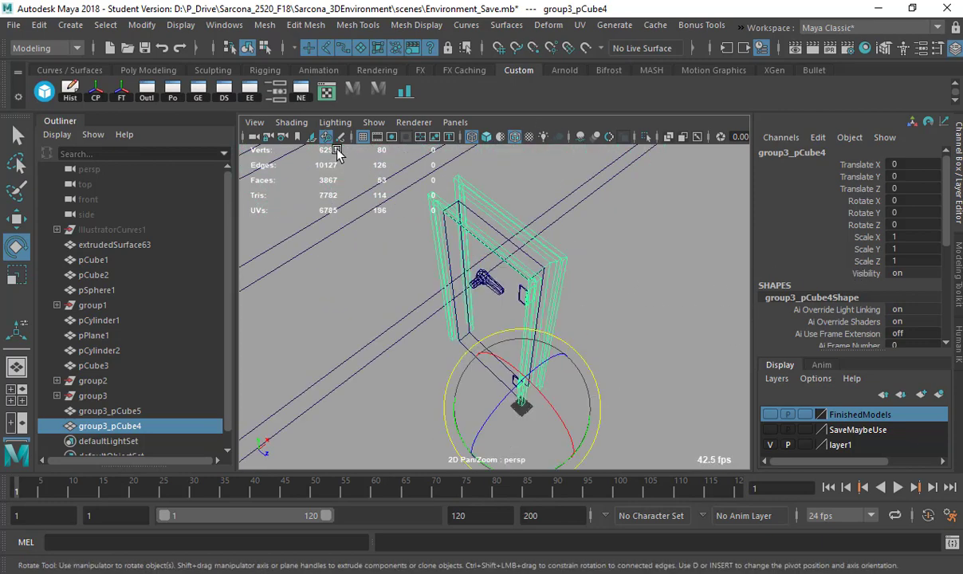
# Move the lever handle's pivot toward the centre of its rounded end in the front view.
pyautogui.click(489, 283)
pyautogui.keyDown('alt'); pyautogui.moveTo(458, 296); pyautogui.dragTo(558, 271); pyautogui.keyUp('alt')
pyautogui.press('space')
pyautogui.keyDown('alt'); pyautogui.moveTo(511, 283); pyautogui.dragTo(481, 255, button='right'); pyautogui.keyUp('alt')
pyautogui.scroll(-3, 414, 272)
pyautogui.press('w')
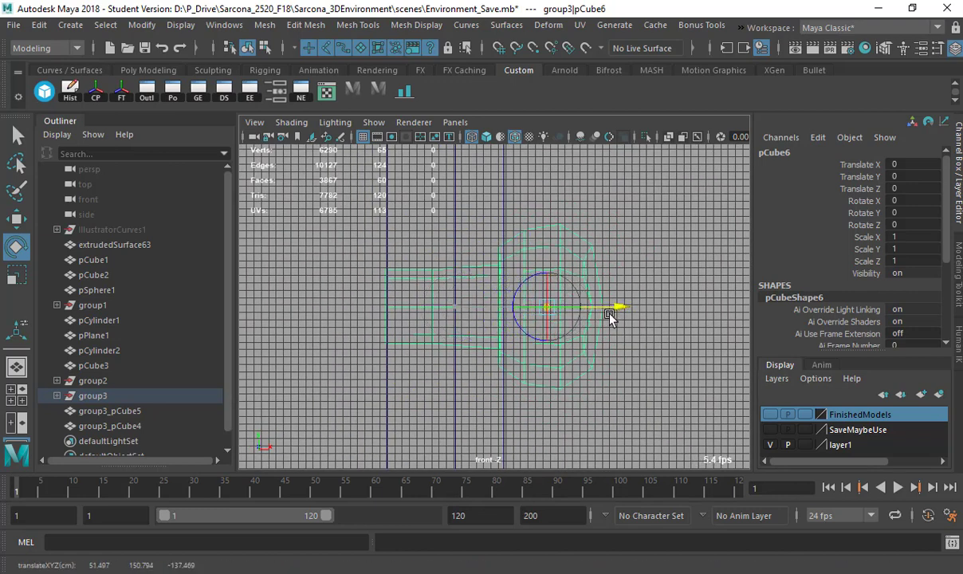
# Try turning the lever handle about its repositioned pivot, and undo the rotation.
pyautogui.press('e')
pyautogui.press('space')
pyautogui.press('5')
pyautogui.moveTo(567, 259); pyautogui.dragTo(423, 303)
pyautogui.press('f')
pyautogui.keyDown('alt'); pyautogui.moveTo(478, 279); pyautogui.dragTo(452, 270); pyautogui.keyUp('alt')
pyautogui.moveTo(612, 260); pyautogui.dragTo(605, 421)
pyautogui.hotkey('ctrl', 'z')
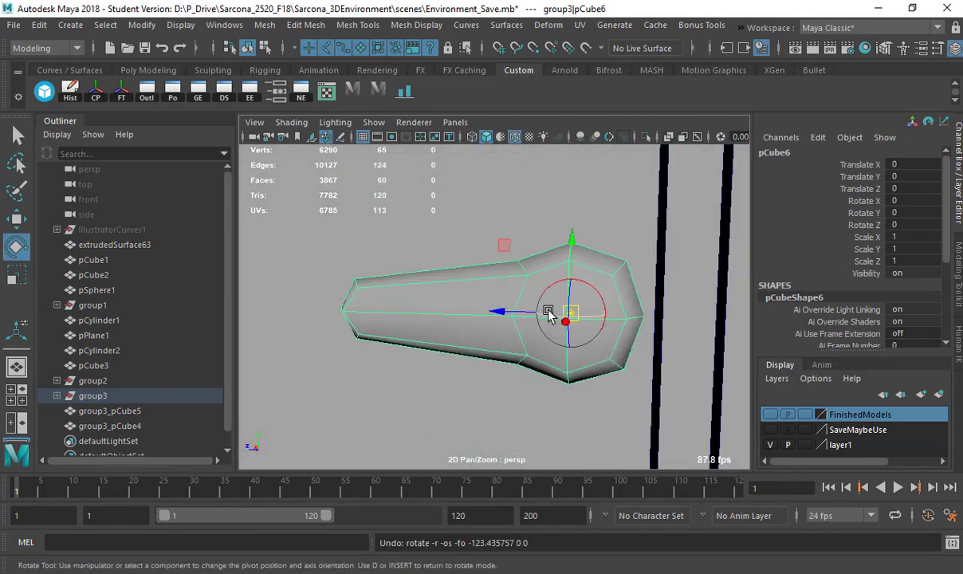
# Try shifting the handle's pivot toward the lever tip and rotating the handle about it.
pyautogui.moveTo(510, 314); pyautogui.dragTo(476, 313)
pyautogui.moveTo(575, 255); pyautogui.dragTo(548, 305)
pyautogui.hotkey('ctrl', 'z')
# Return the lever handle's pivot to the centre of its rounded end and test the placement.
pyautogui.press('d')
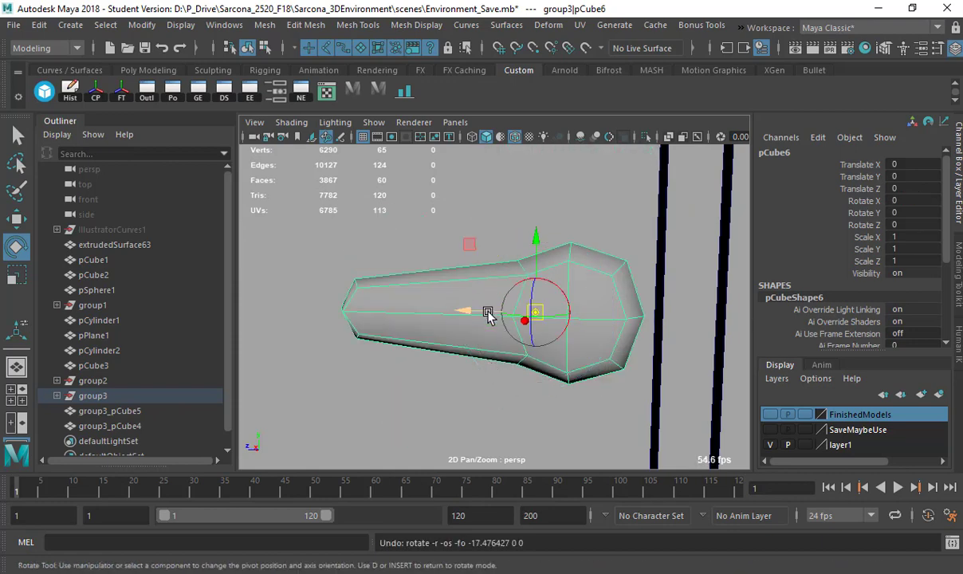
pyautogui.moveTo(487, 313); pyautogui.dragTo(521, 313)
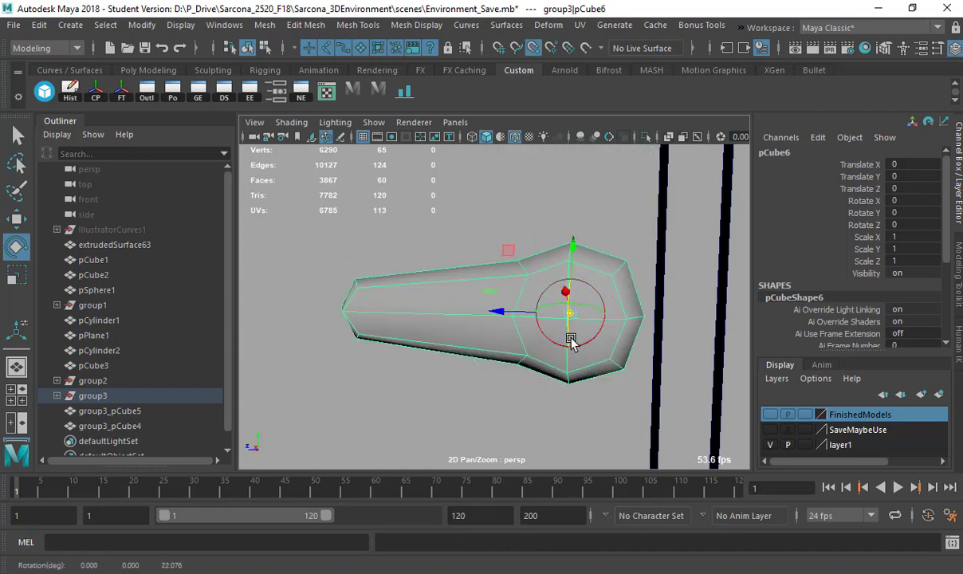
pyautogui.press('d')
pyautogui.moveTo(569, 364); pyautogui.dragTo(569, 319)
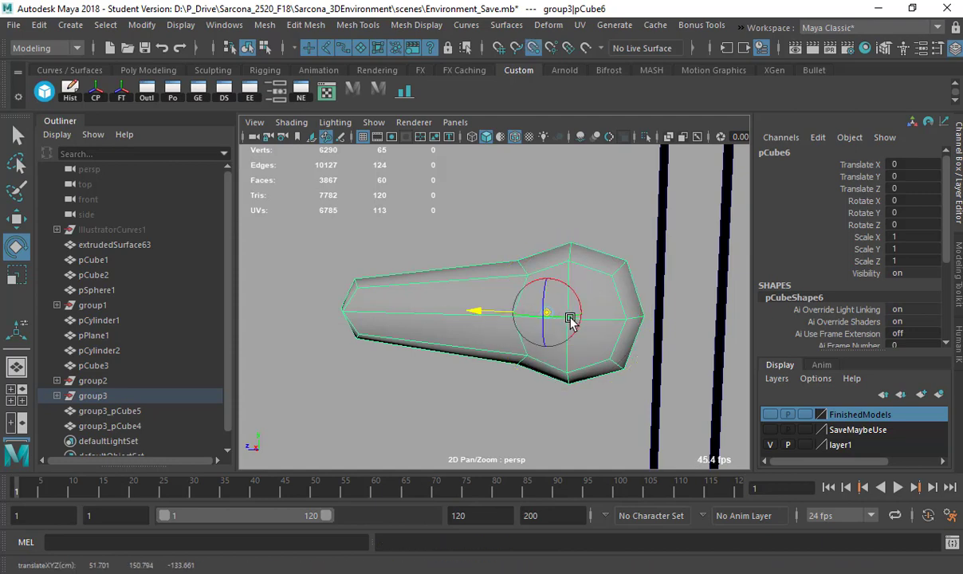
pyautogui.moveTo(610, 261); pyautogui.dragTo(569, 287)
pyautogui.hotkey('ctrl', 'z')
# Unparent the lever handle pCube6 from group3.
pyautogui.keyDown('alt'); pyautogui.moveTo(569, 287); pyautogui.dragTo(341, 233, button='right'); pyautogui.keyUp('alt')
pyautogui.keyDown('alt'); pyautogui.moveTo(341, 234); pyautogui.dragTo(562, 297); pyautogui.keyUp('alt')
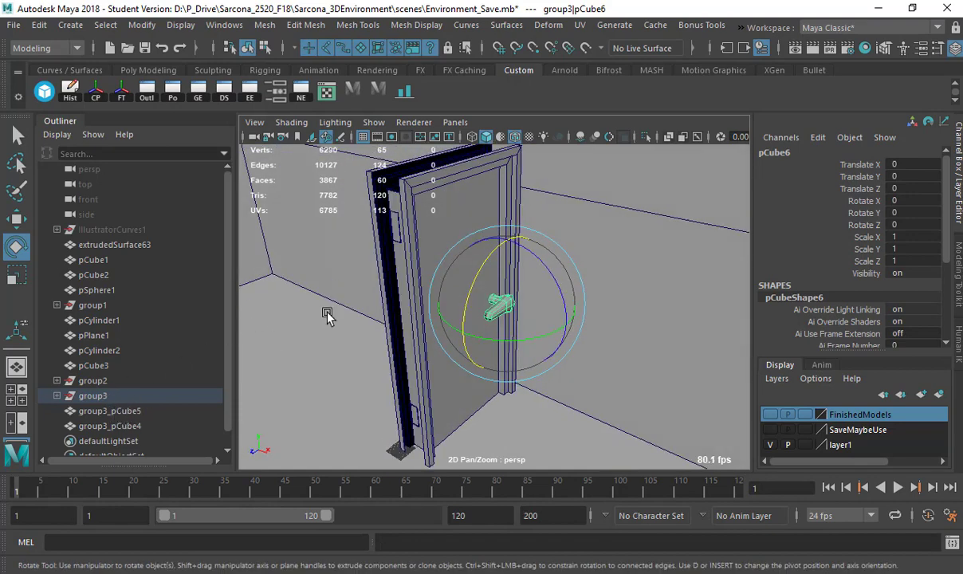
pyautogui.keyDown('alt'); pyautogui.moveTo(445, 303); pyautogui.dragTo(420, 309); pyautogui.keyUp('alt')
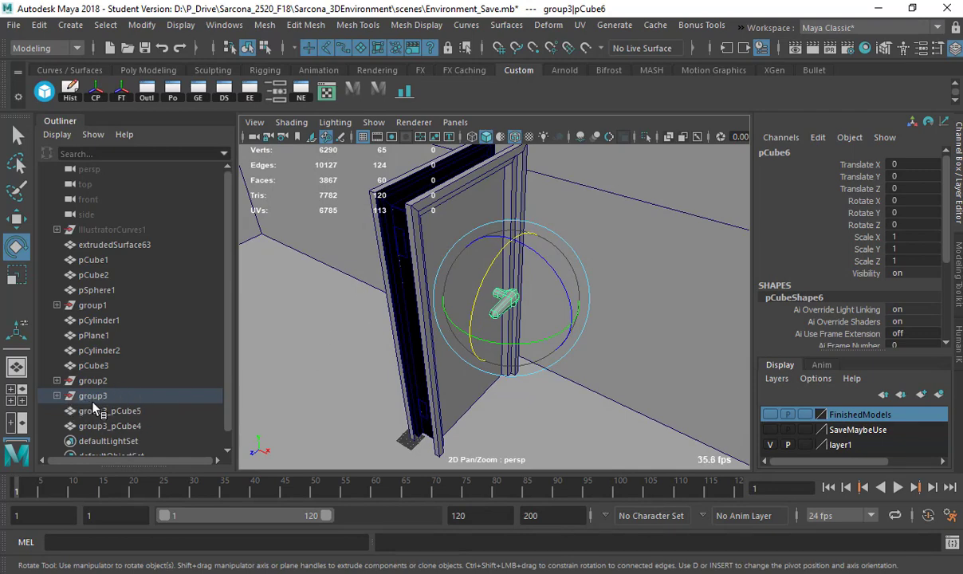
pyautogui.hotkey('shift', 'p')
# Rename the combined door mesh as door and the combined frame mesh as doorFrame.
pyautogui.click(120, 411)
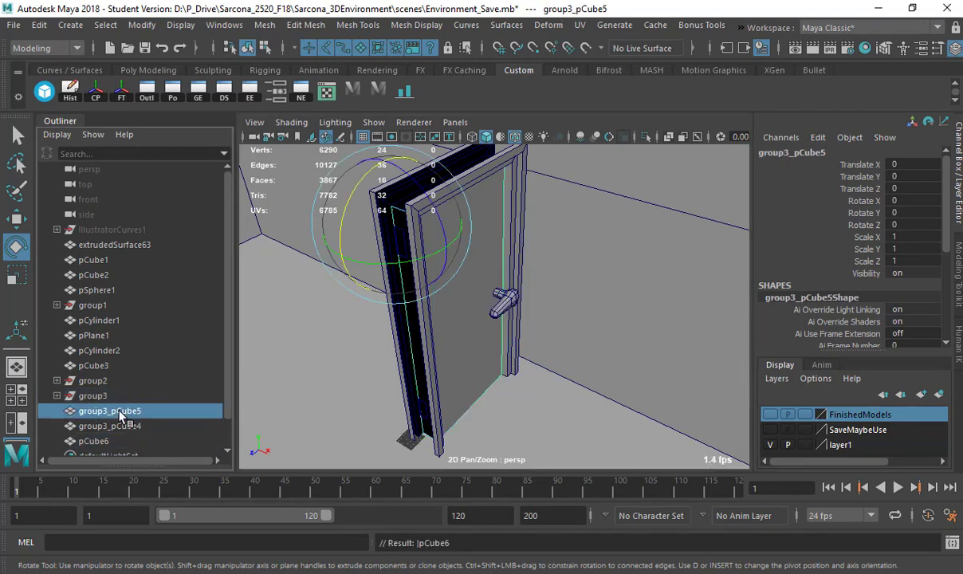
pyautogui.write('door')
pyautogui.press('Return')
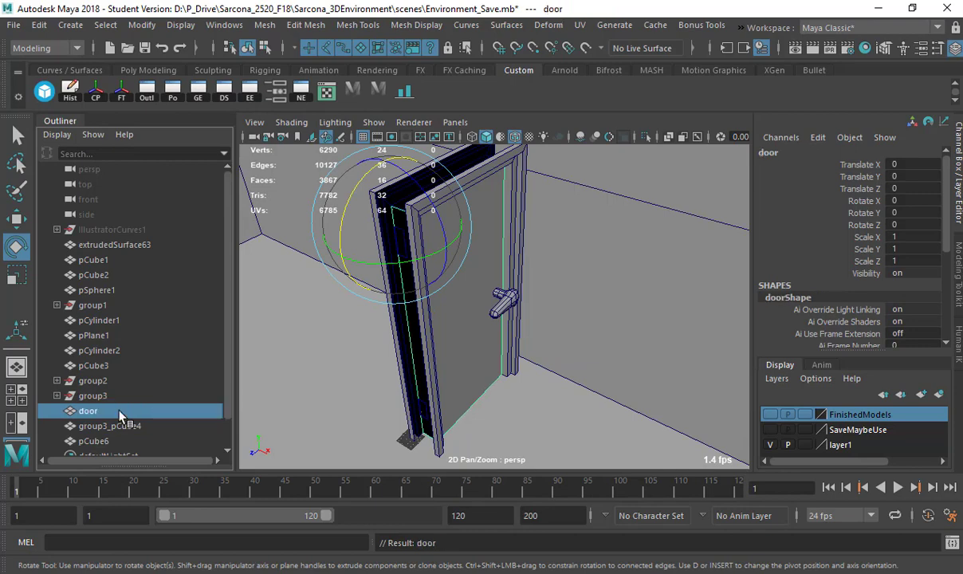
pyautogui.click(118, 428)
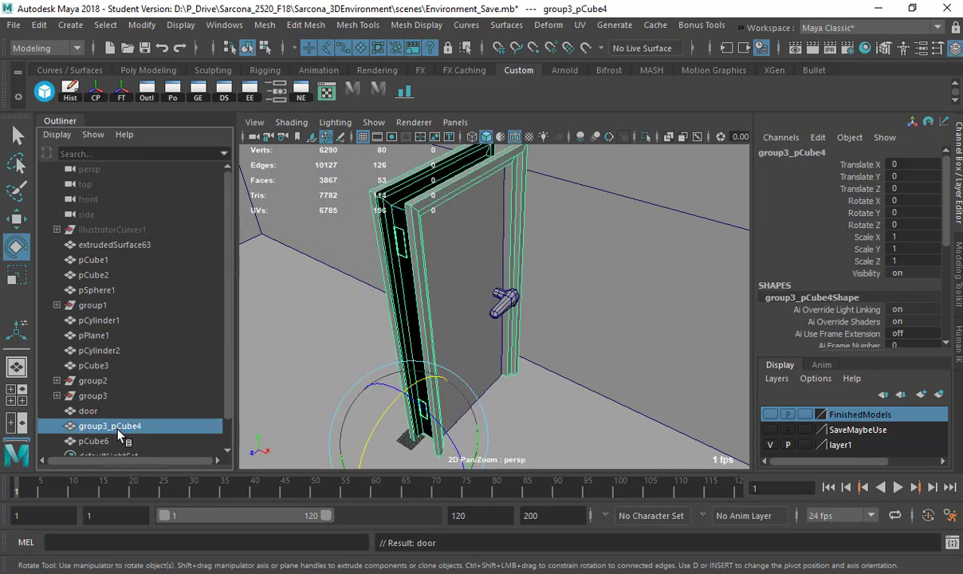
pyautogui.doubleClick(118, 429)
pyautogui.write('doorFrame')
pyautogui.press('Return')
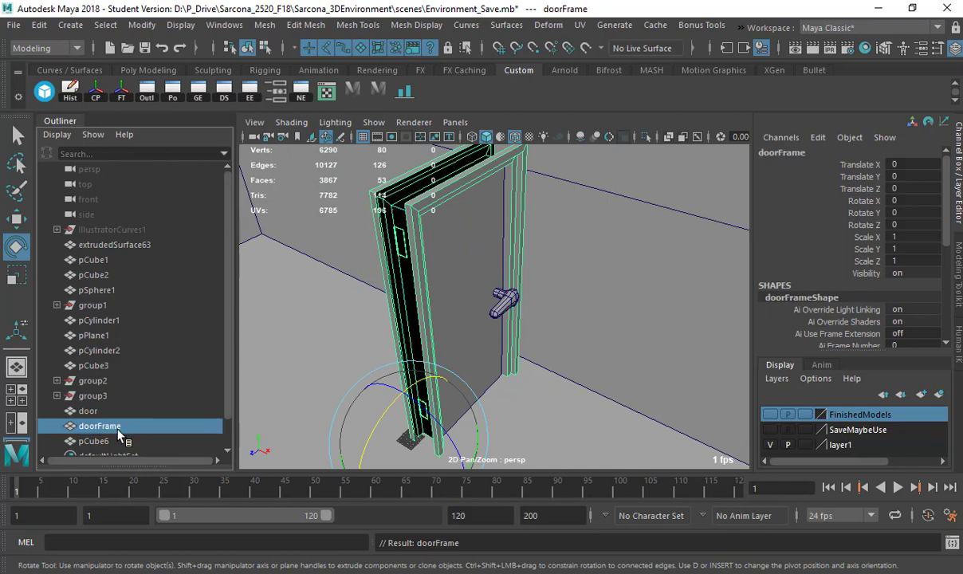
# Rename the lever mesh pCube6 as handle.
pyautogui.click(93, 445)
pyautogui.doubleClick(93, 444)
pyautogui.write('han')
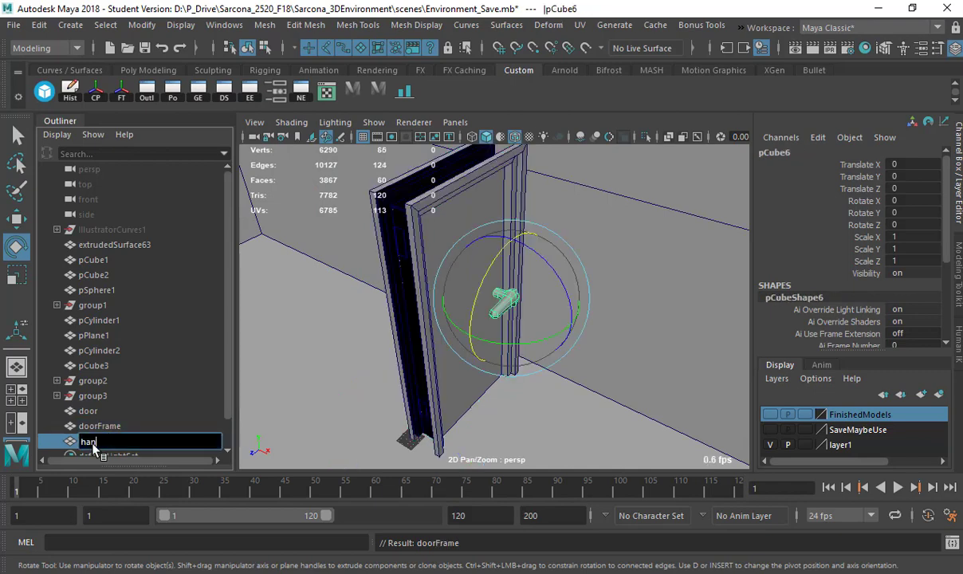
pyautogui.write('dle')
pyautogui.press('Return')
# Export the door, doorFrame and handle as DoorParts into the RST_BLDG Structure\Models folder with the Game Exporter.
pyautogui.keyDown('shift'); pyautogui.click(88, 410); pyautogui.keyUp('shift')
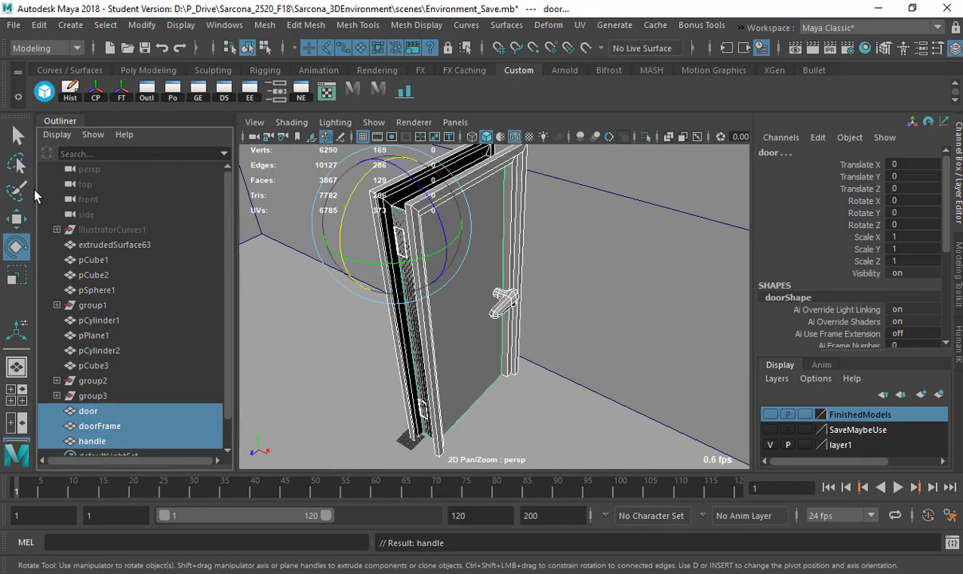
pyautogui.click(14, 25)
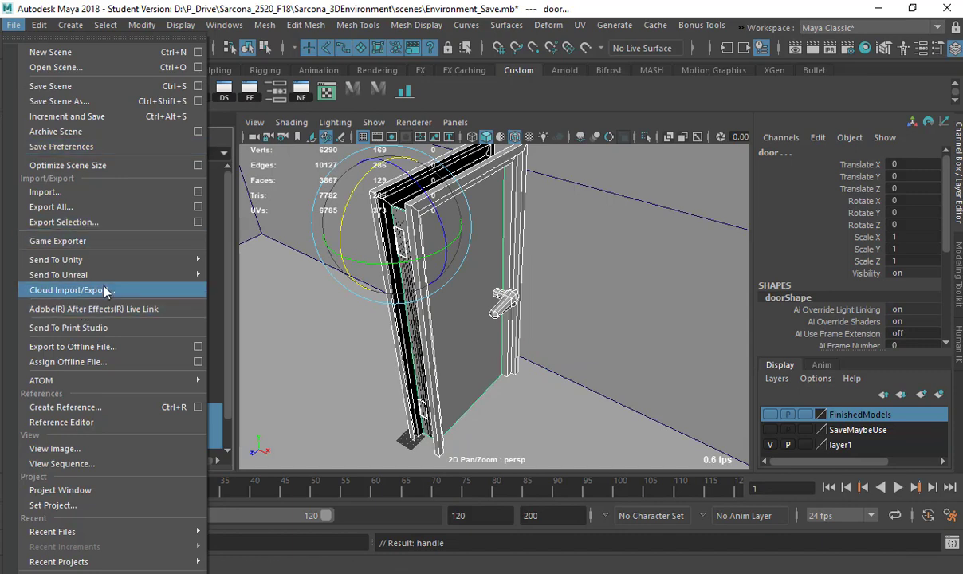
pyautogui.click(111, 241)
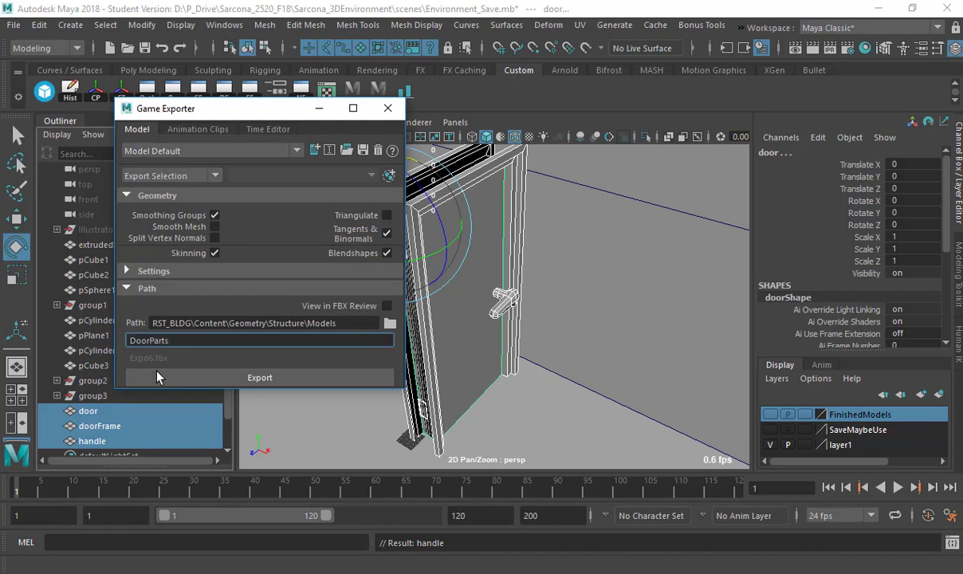
pyautogui.click(234, 380)
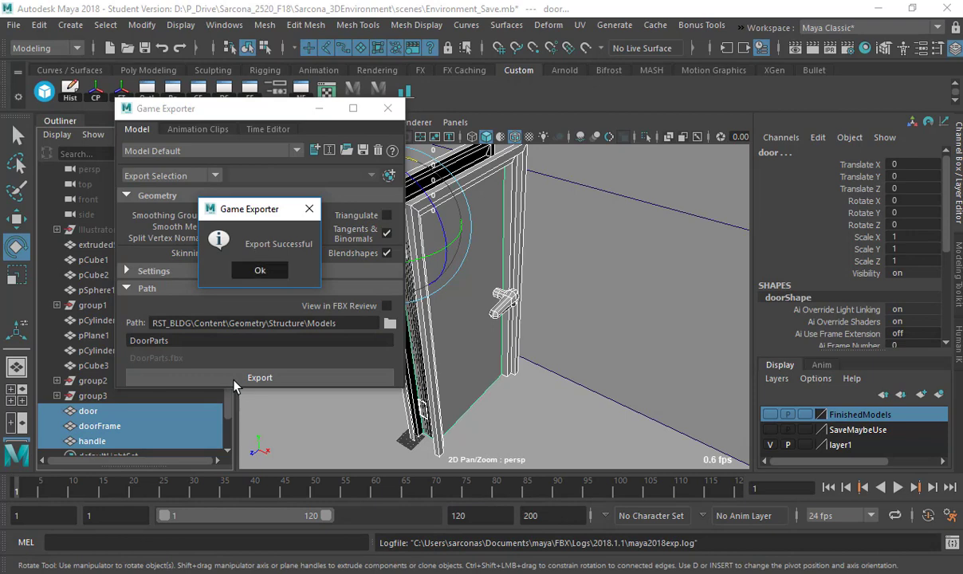
pyautogui.press('Return')
# Switch to the RST_BLDG project in Unreal Editor and import the changed source content file.
pyautogui.hotkey('alt', 'Tab')
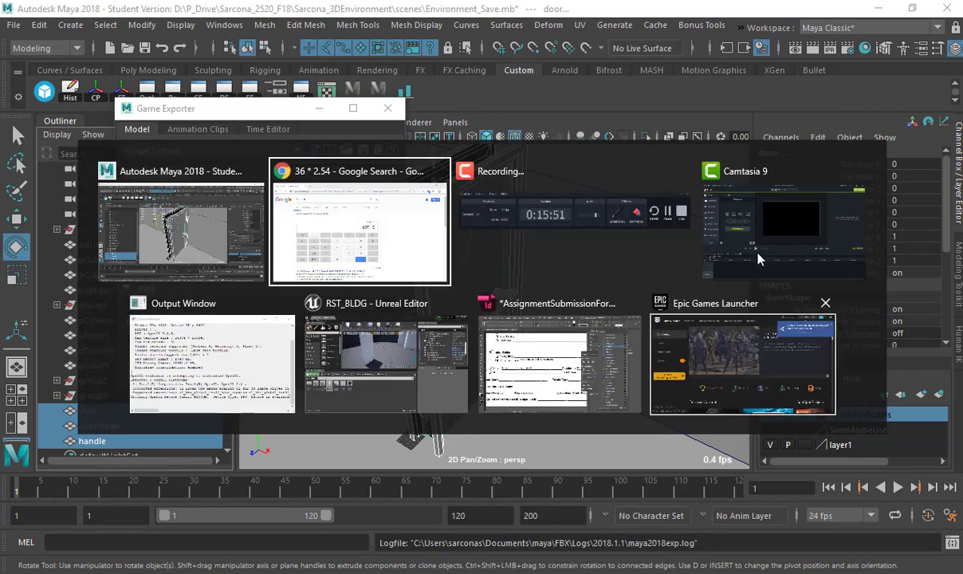
pyautogui.click(452, 348)
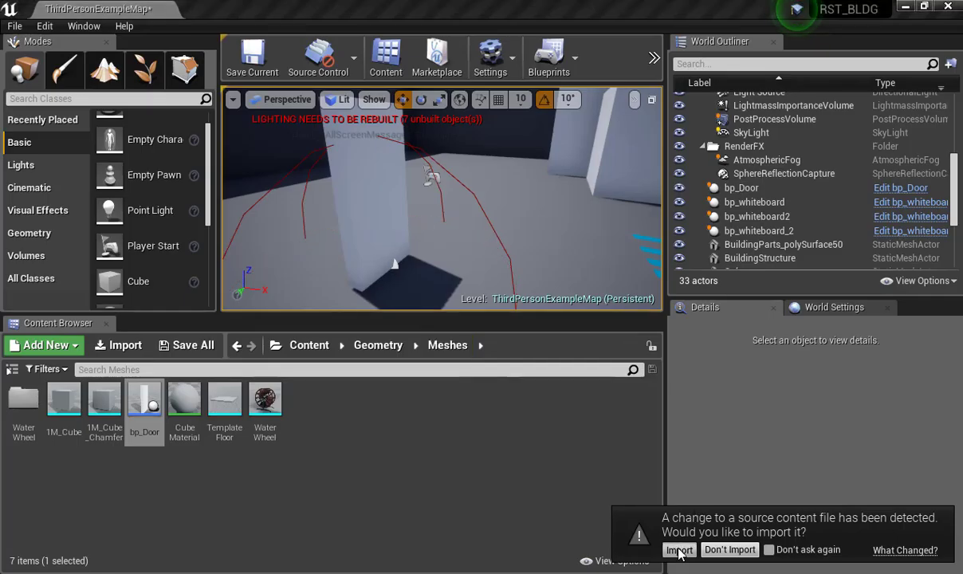
pyautogui.click(679, 550)
pyautogui.click(520, 456)
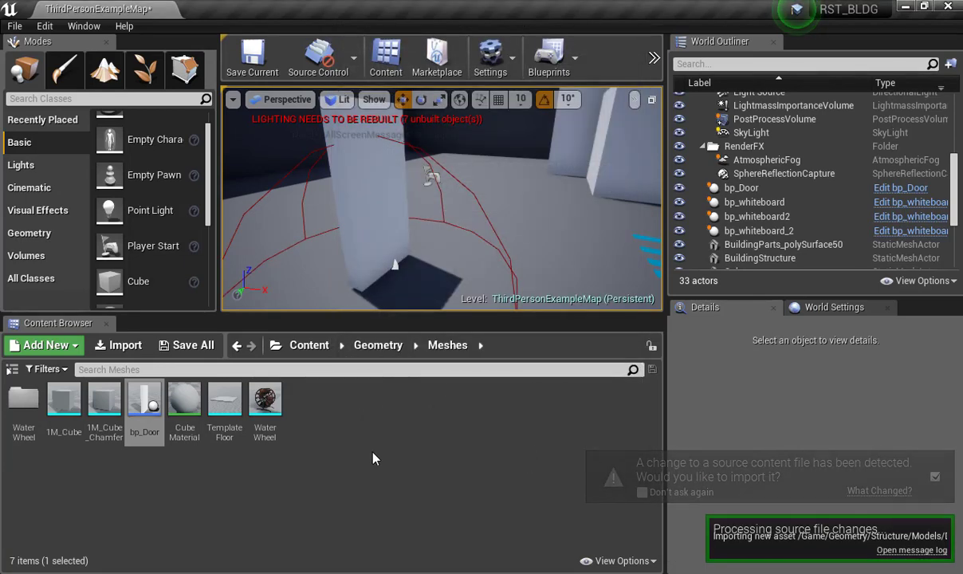
# Go to the Content/Geometry/Structure/Models folder and select the DoorParts door, doorFrame and handle meshes.
pyautogui.click(378, 345)
pyautogui.doubleClick(28, 397)
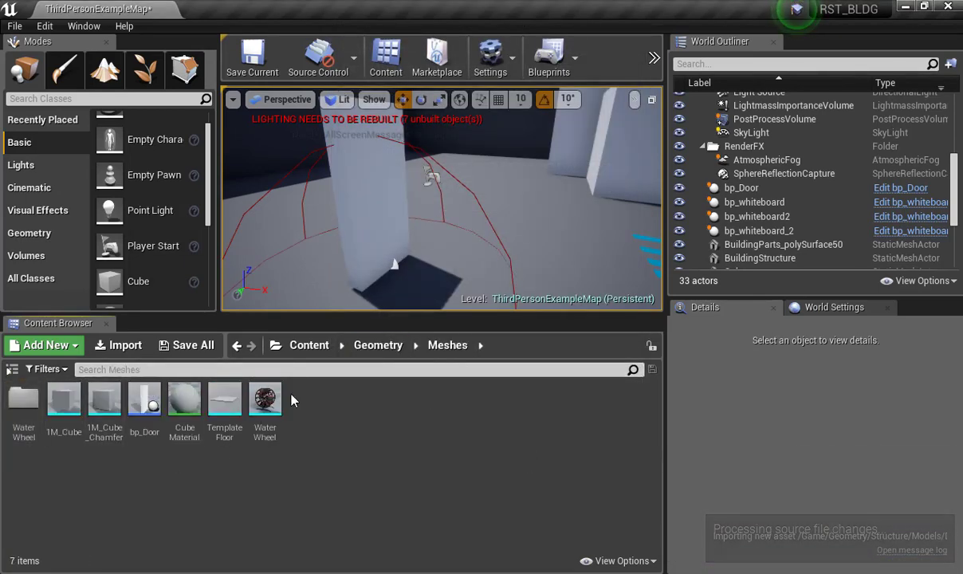
pyautogui.click(358, 349)
pyautogui.click(319, 345)
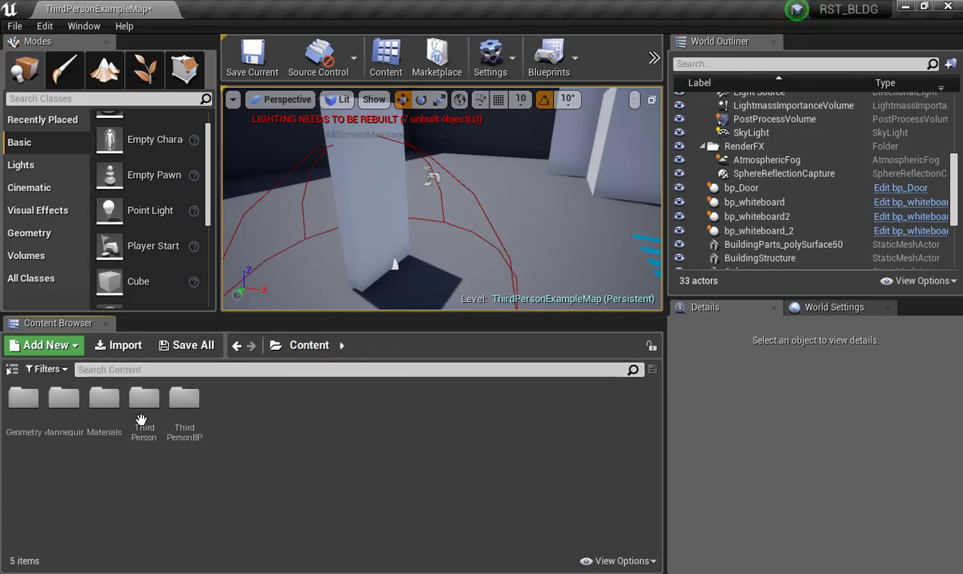
pyautogui.doubleClick(23, 397)
pyautogui.doubleClick(77, 406)
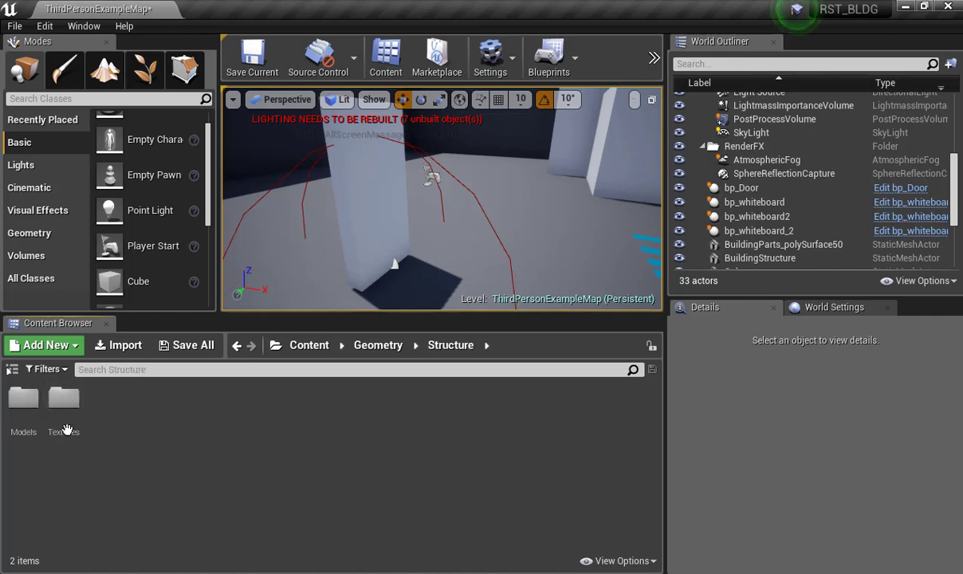
pyautogui.doubleClick(23, 397)
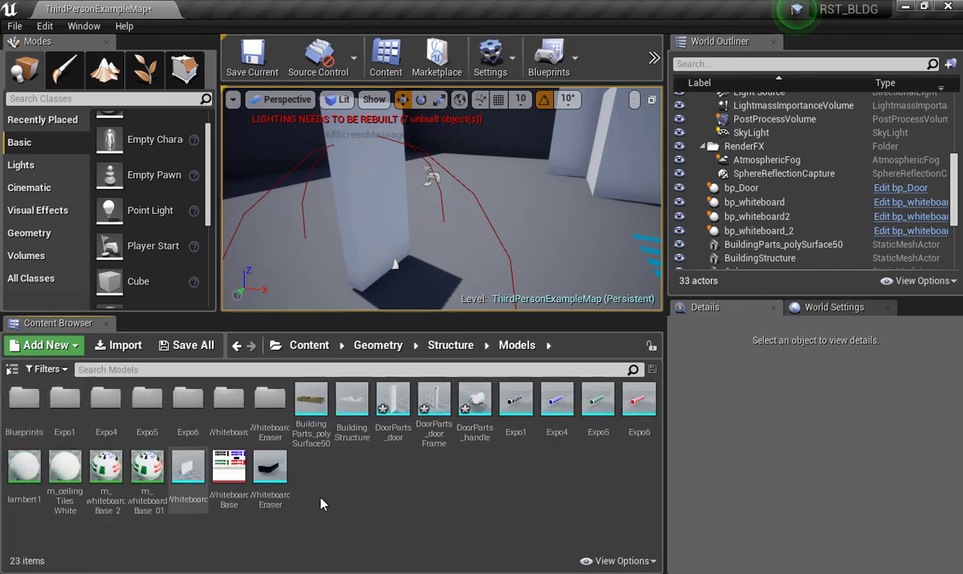
pyautogui.click(387, 408)
pyautogui.keyDown('ctrl'); pyautogui.click(434, 402); pyautogui.keyUp('ctrl')
pyautogui.keyDown('ctrl'); pyautogui.click(475, 403); pyautogui.keyUp('ctrl')
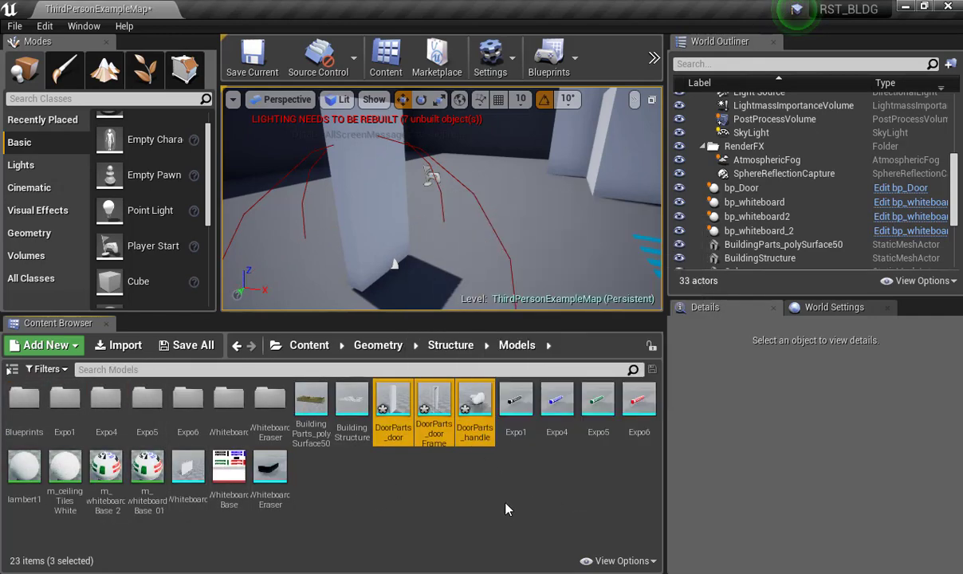
# Examine the DoorParts_door mesh from several sides and in wireframe, then close its mesh editor.
pyautogui.doubleClick(393, 405)
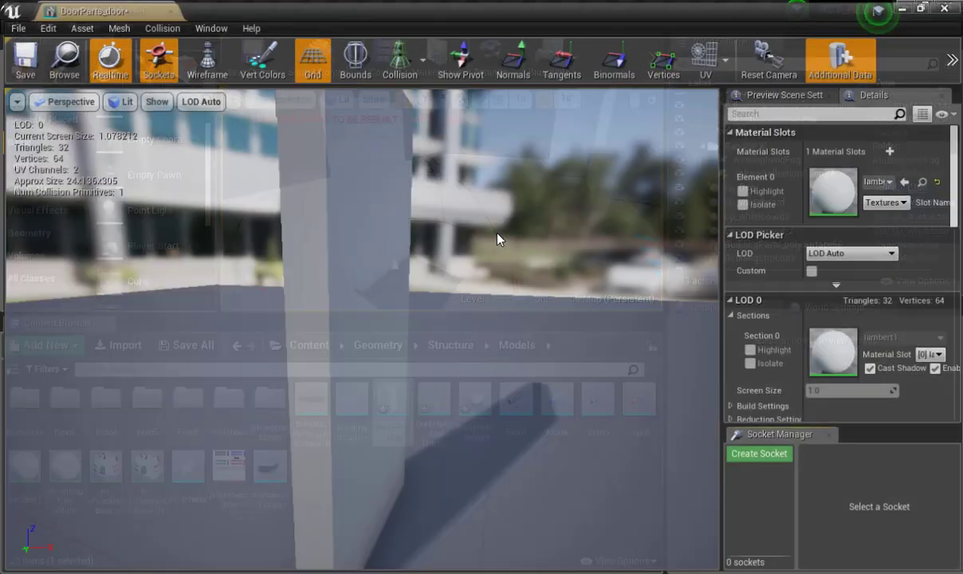
pyautogui.scroll(-8, 496, 241)
pyautogui.keyDown('alt'); pyautogui.moveTo(496, 249); pyautogui.dragTo(204, 311); pyautogui.keyUp('alt')
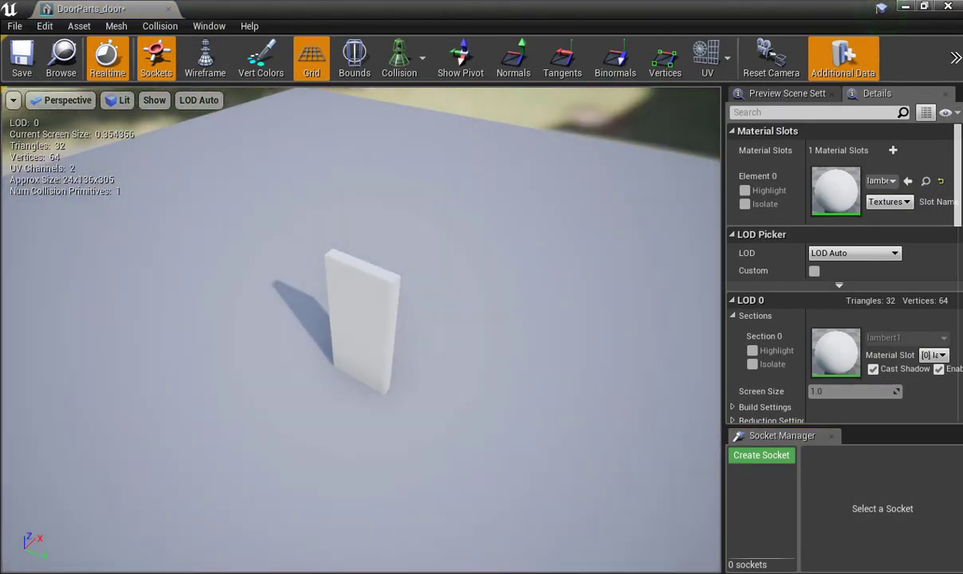
pyautogui.scroll(7, 239, 247)
pyautogui.keyDown('alt'); pyautogui.moveTo(239, 247); pyautogui.dragTo(269, 254); pyautogui.keyUp('alt')
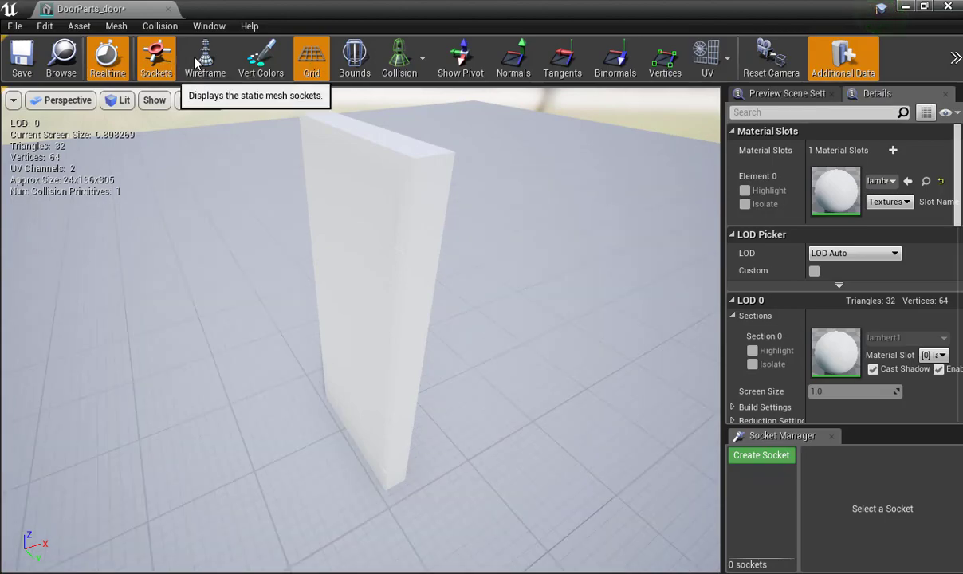
pyautogui.click(197, 63)
pyautogui.keyDown('alt'); pyautogui.moveTo(396, 234); pyautogui.dragTo(229, 177); pyautogui.keyUp('alt')
pyautogui.click(195, 64)
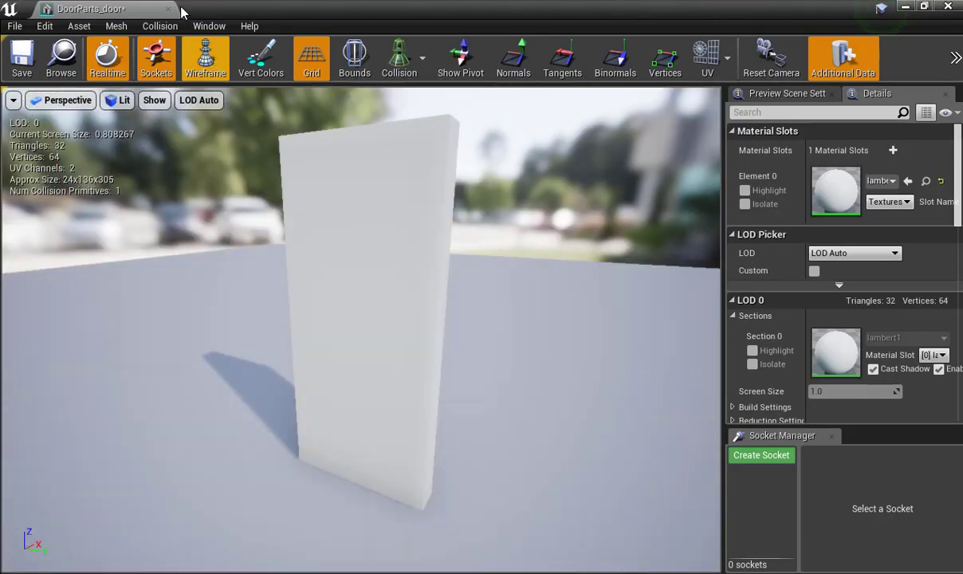
pyautogui.click(168, 9)
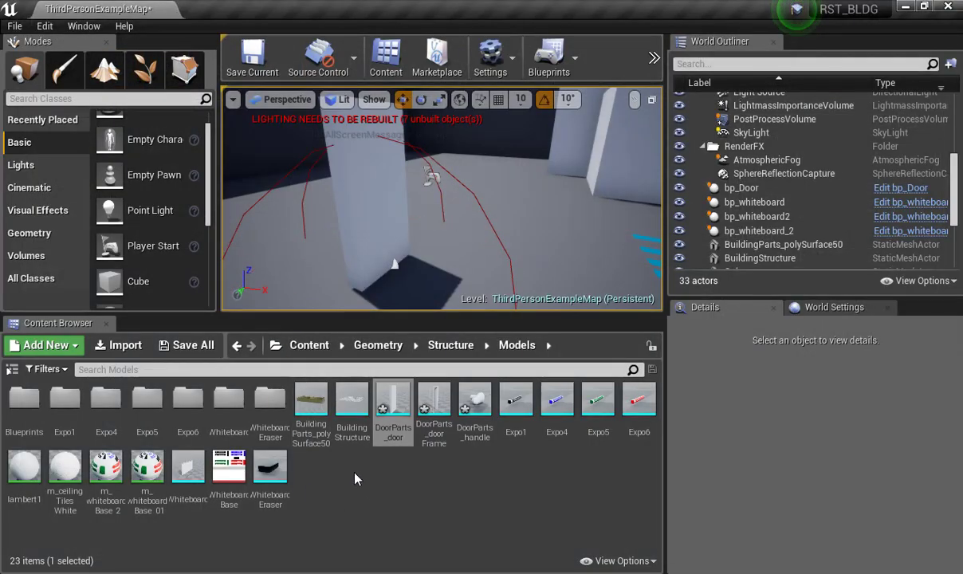
# Create a Blueprint class with Actor as parent in the Models folder and name it bp_Door.
pyautogui.rightClick(355, 479)
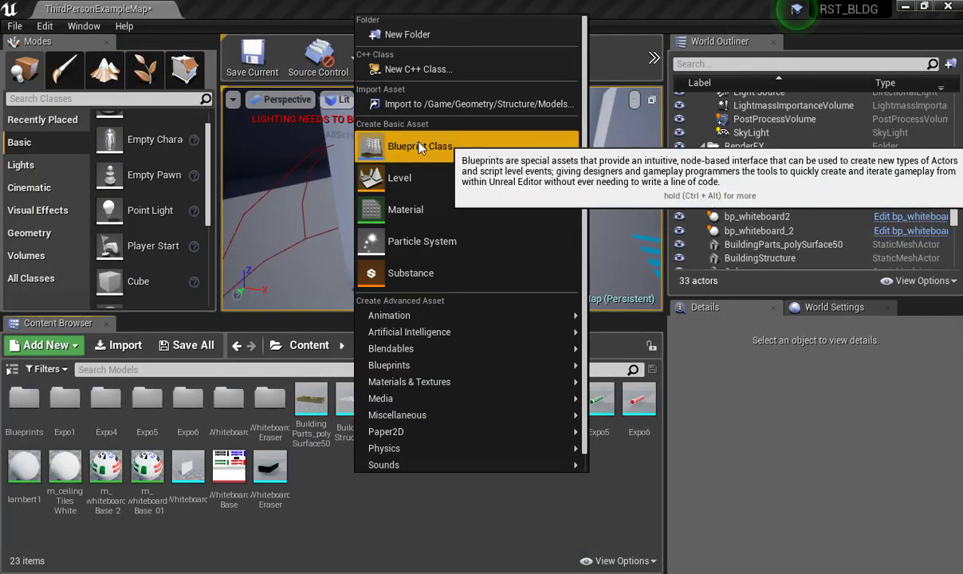
pyautogui.click(420, 148)
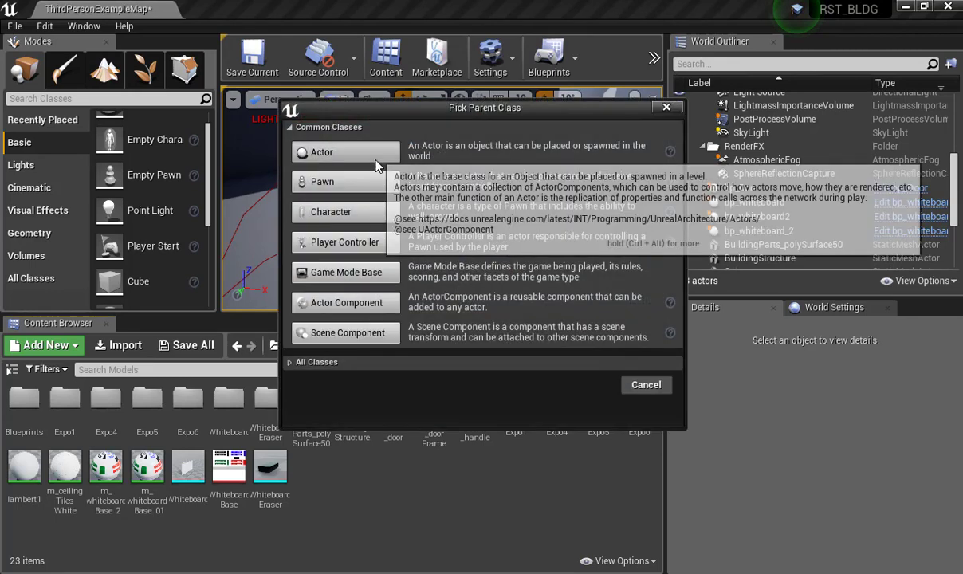
pyautogui.click(373, 153)
pyautogui.write('bp_Door')
pyautogui.press('Return')
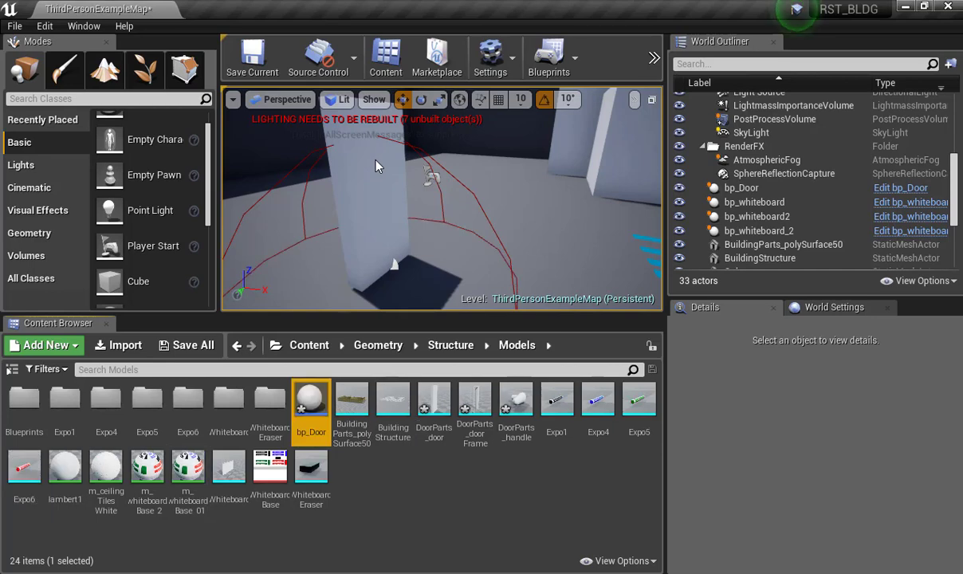
# Open bp_Door, add a Scene component named root, and make it replace DefaultSceneRoot.
pyautogui.doubleClick(310, 399)
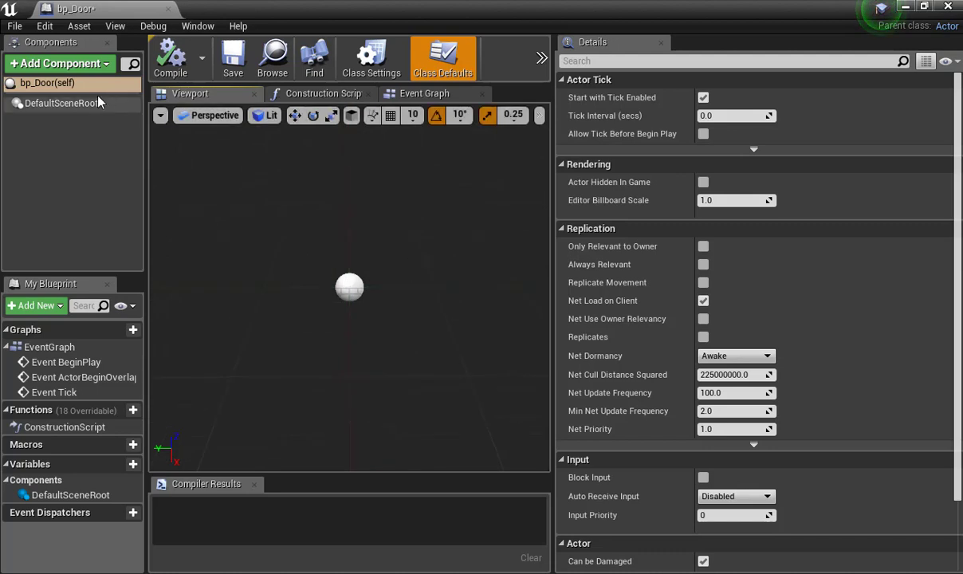
pyautogui.click(64, 69)
pyautogui.write('scene')
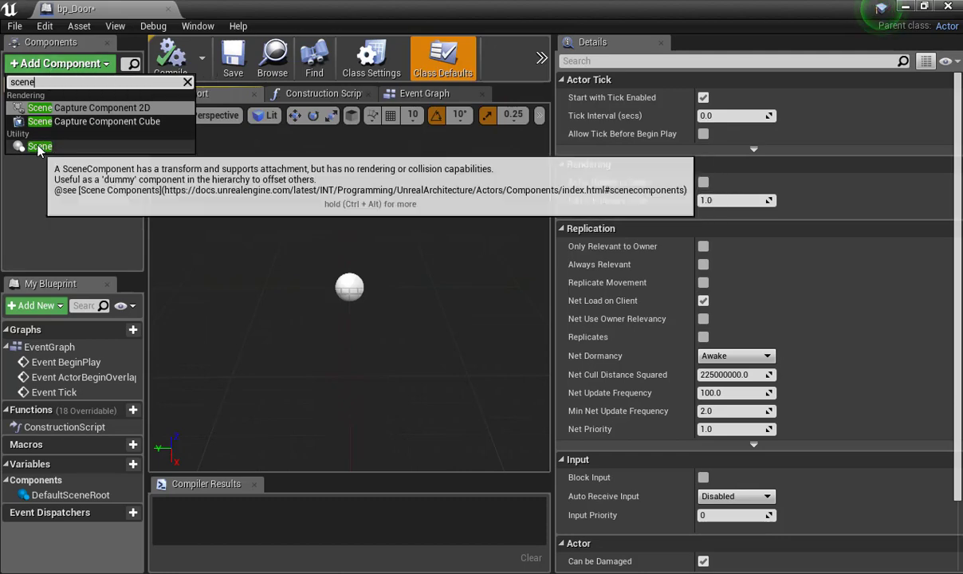
pyautogui.click(70, 147)
pyautogui.write('root')
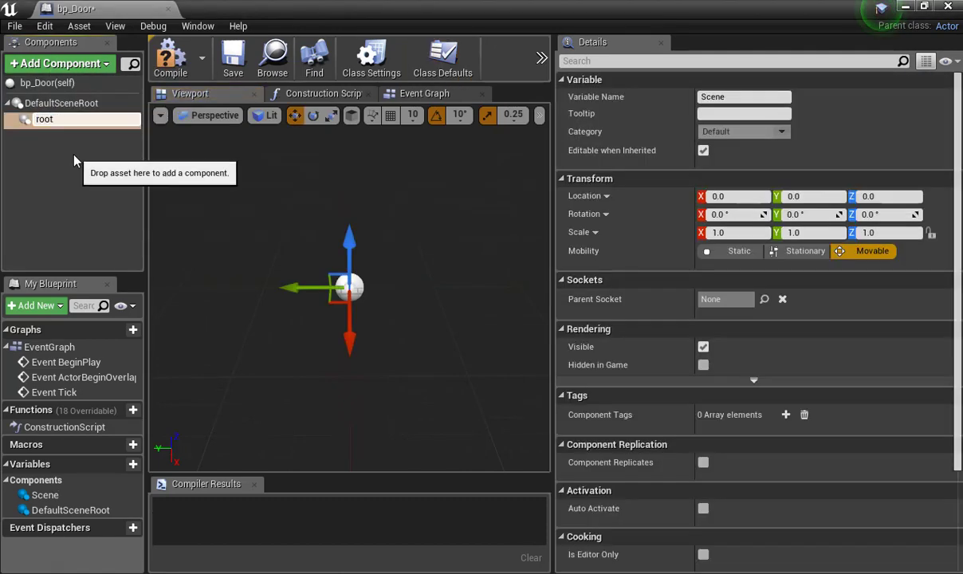
pyautogui.press('Return')
pyautogui.moveTo(35, 110); pyautogui.dragTo(41, 105)
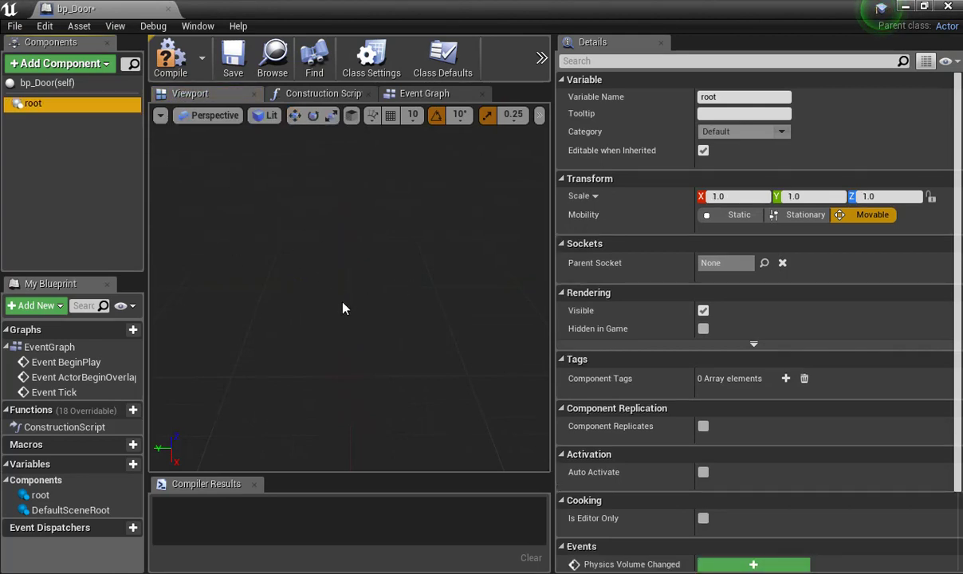
# Add a Static Mesh component under root and assign the DoorParts_door mesh to it.
pyautogui.click(84, 66)
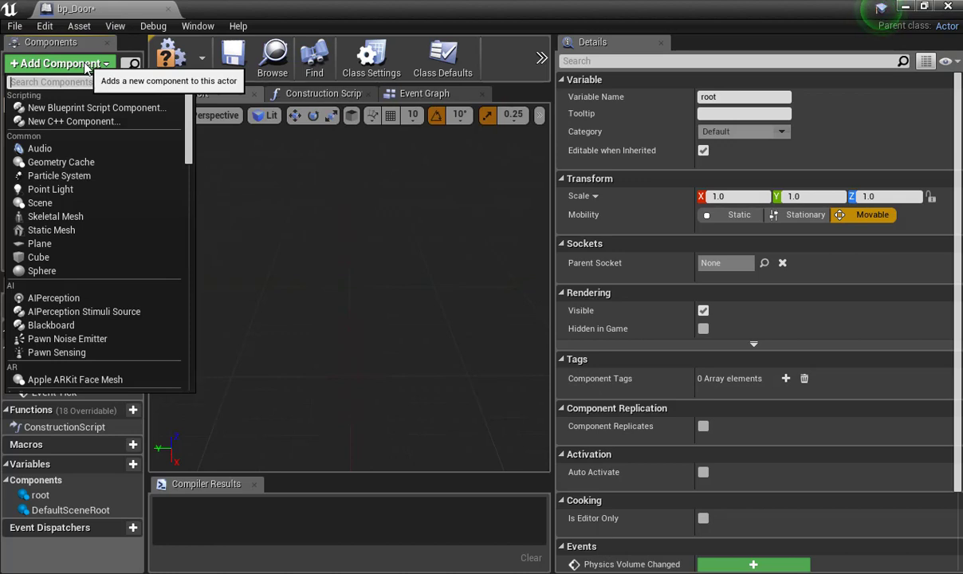
pyautogui.write('state')
pyautogui.press('BackSpace')
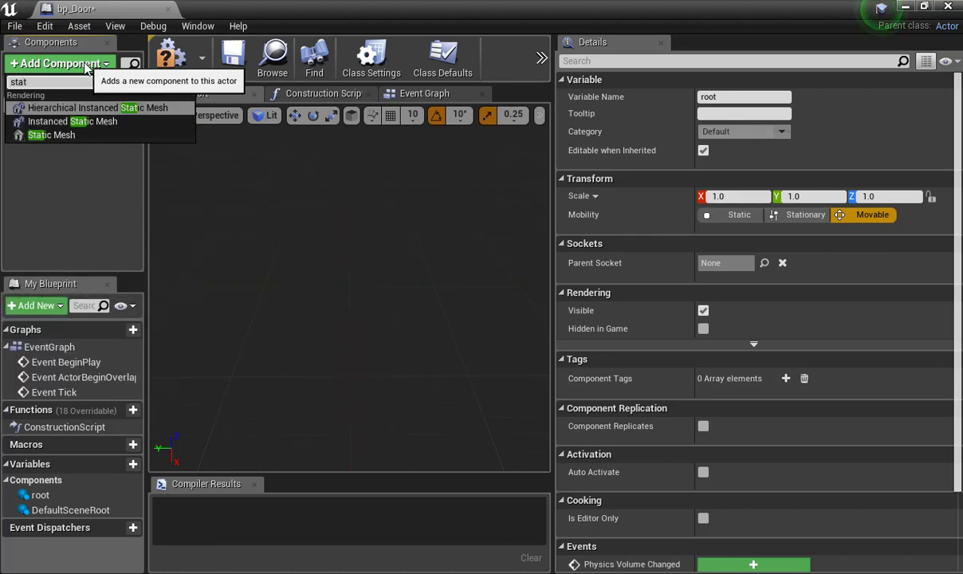
pyautogui.click(67, 136)
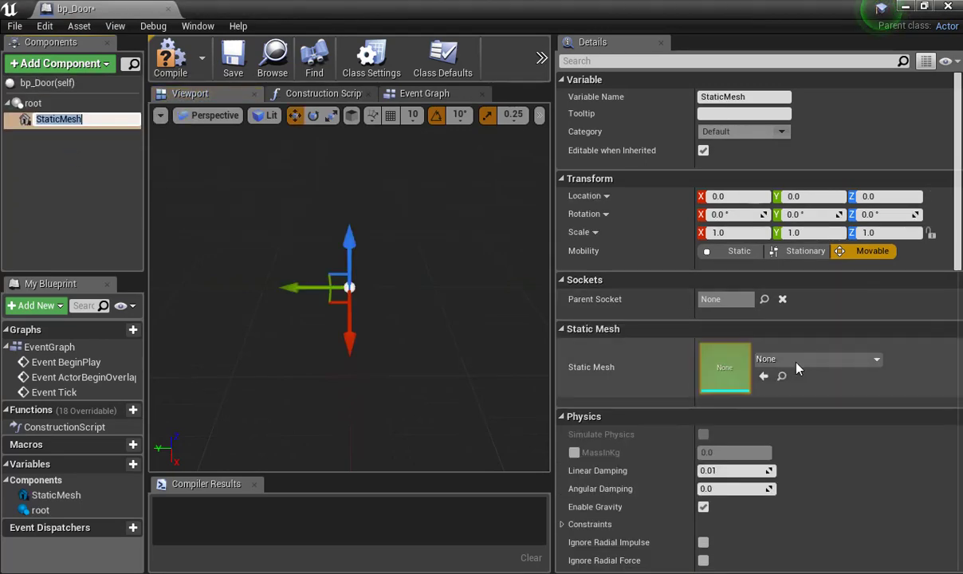
pyautogui.click(799, 364)
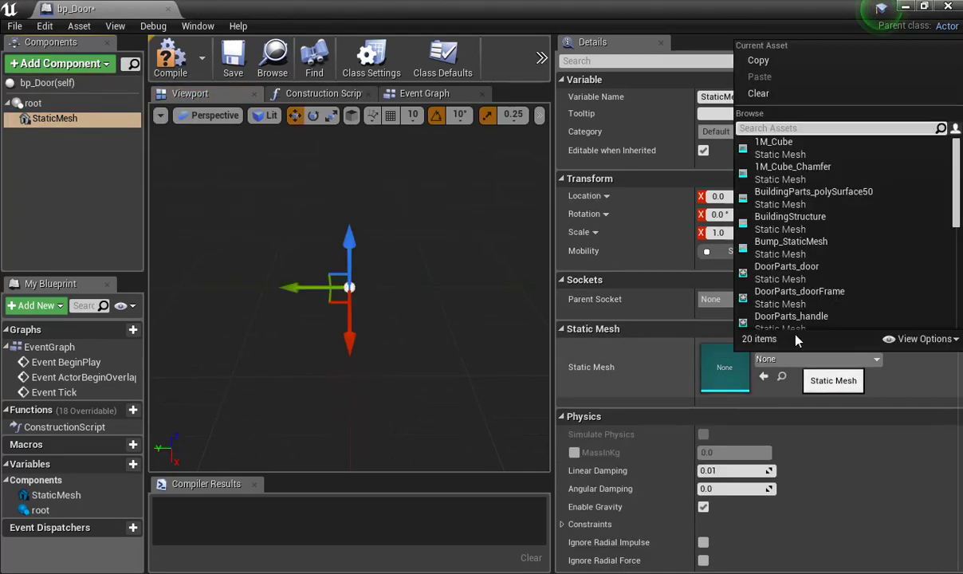
pyautogui.click(795, 278)
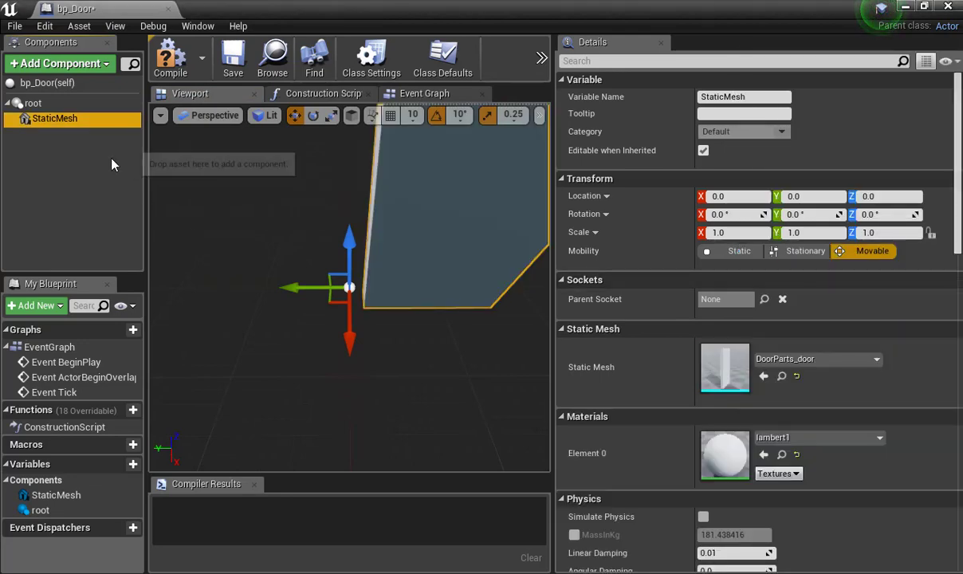
# Add a second Static Mesh component and name it doorFrame.
pyautogui.scroll(-6, 450, 318)
pyautogui.moveTo(450, 318)
pyautogui.mouseDown(button='middle')
pyautogui.moveTo(461, 297)
pyautogui.moveTo(450, 319)
pyautogui.mouseUp(button='middle')
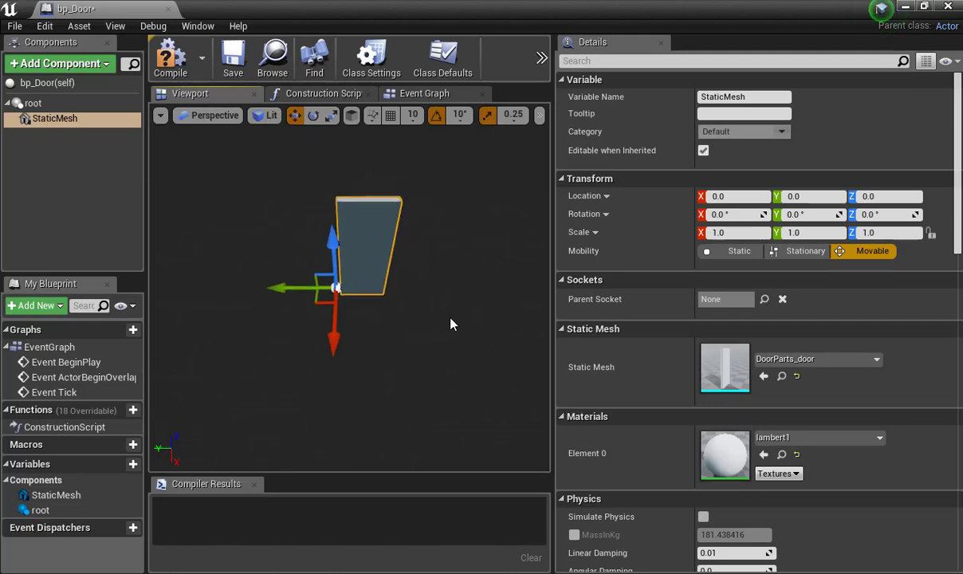
pyautogui.click(79, 68)
pyautogui.write('stat')
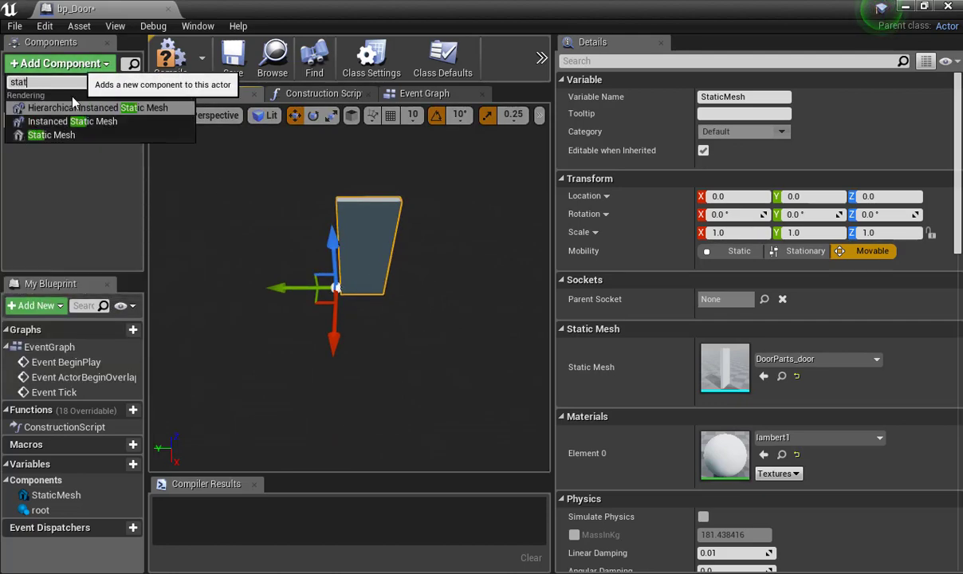
pyautogui.click(63, 126)
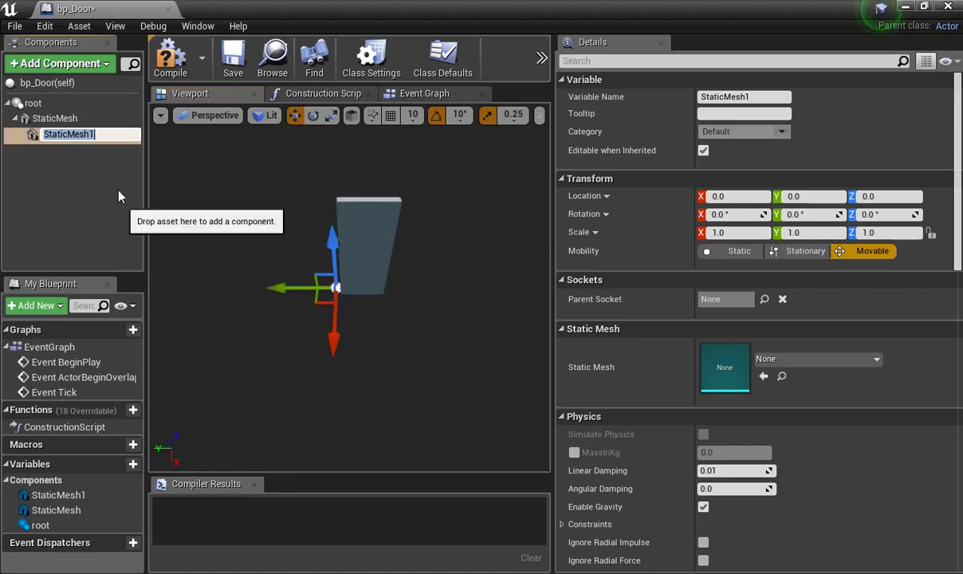
pyautogui.write('doorFrame')
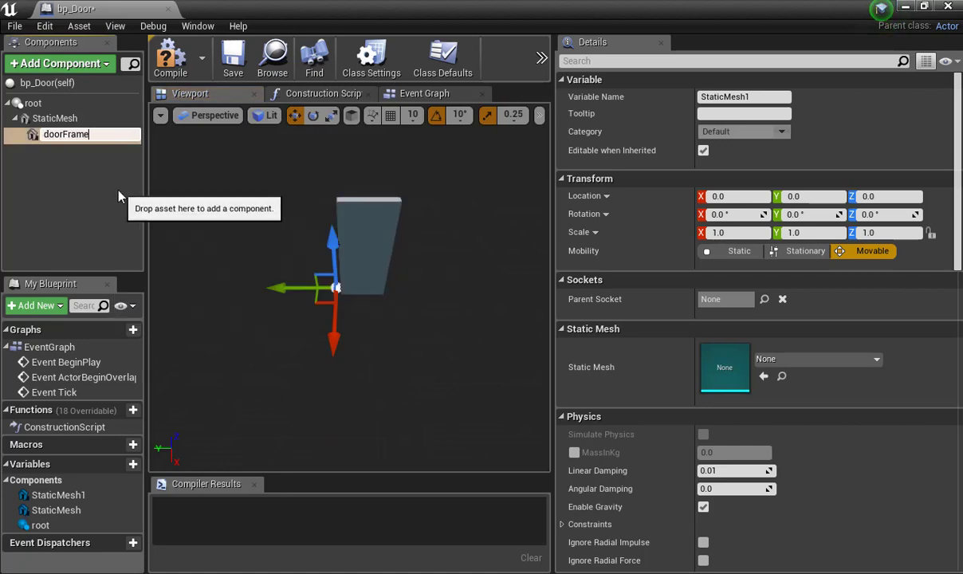
pyautogui.press('Return')
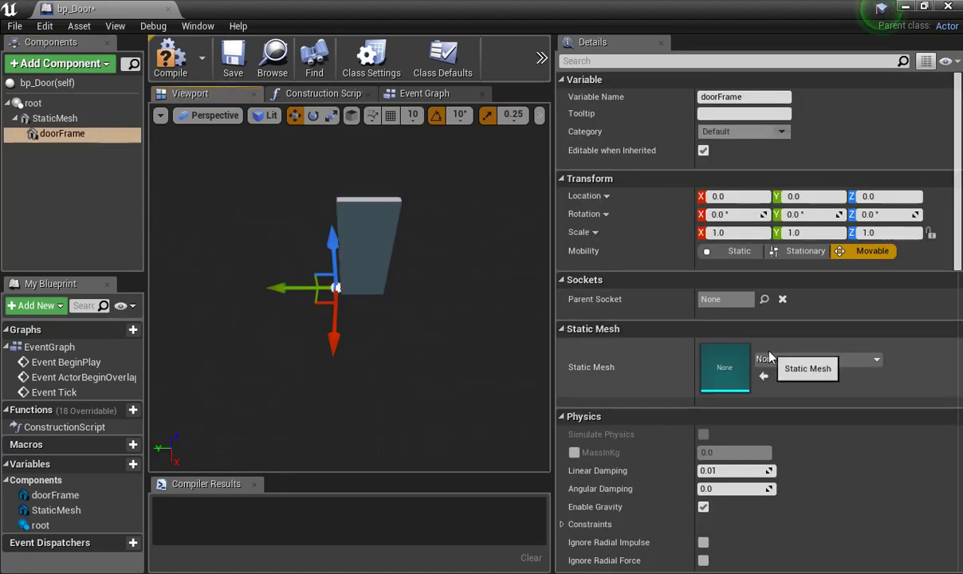
# Assign the DoorParts_doorFrame mesh to the doorFrame component and attach that component directly to root.
pyautogui.click(766, 360)
pyautogui.write('d')
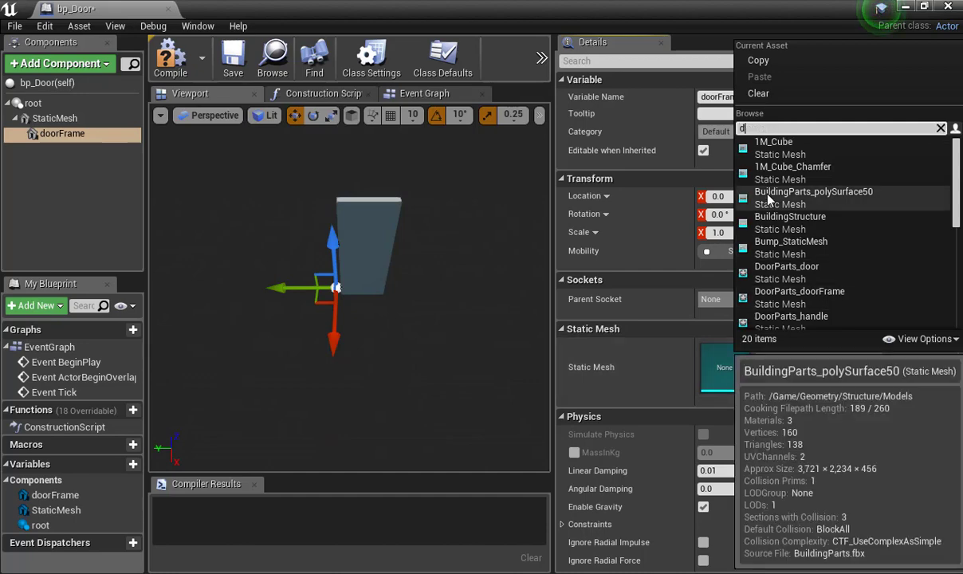
pyautogui.click(789, 241)
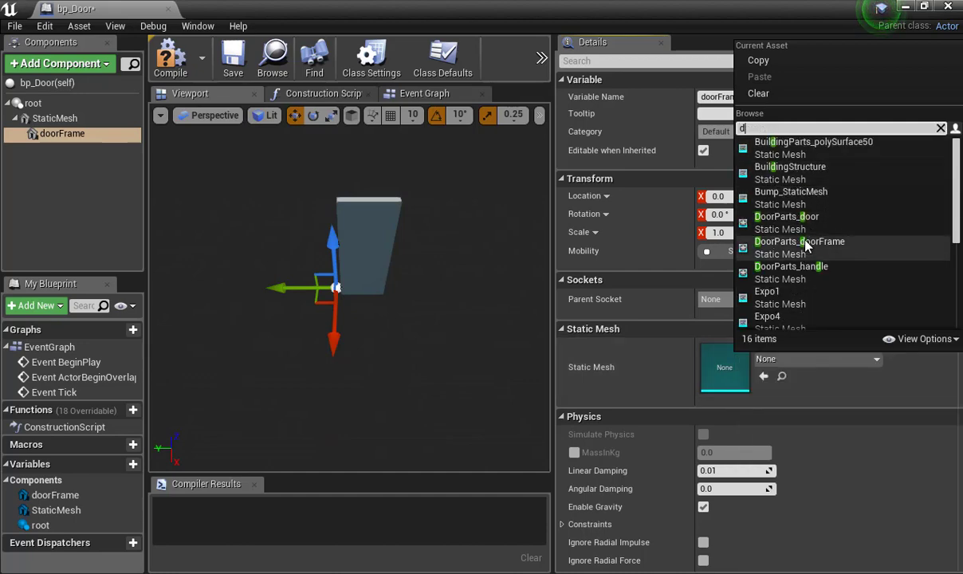
pyautogui.moveTo(62, 132); pyautogui.dragTo(53, 106)
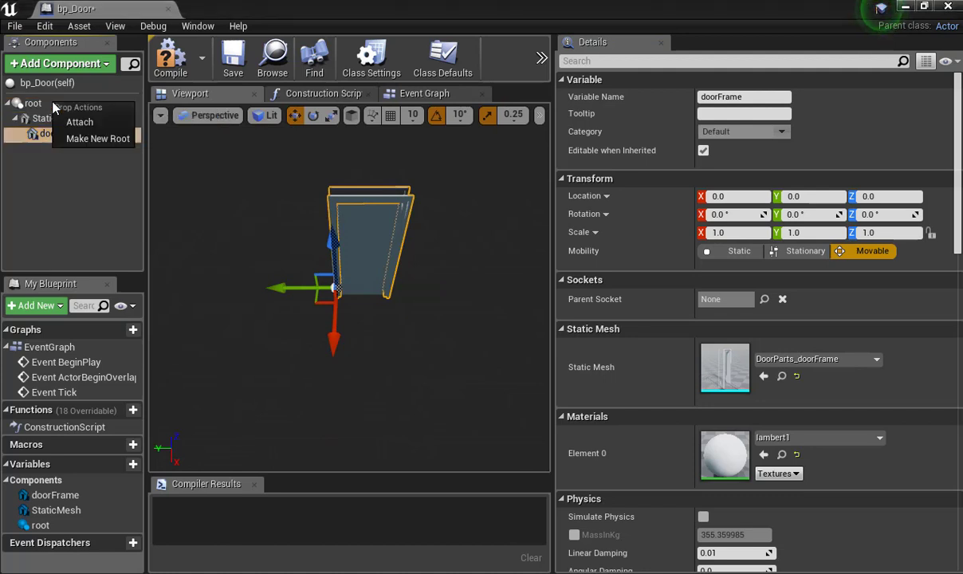
pyautogui.click(90, 123)
# Add a Static Mesh component named handle under root and assign the DoorParts_handle mesh to it.
pyautogui.click(88, 69)
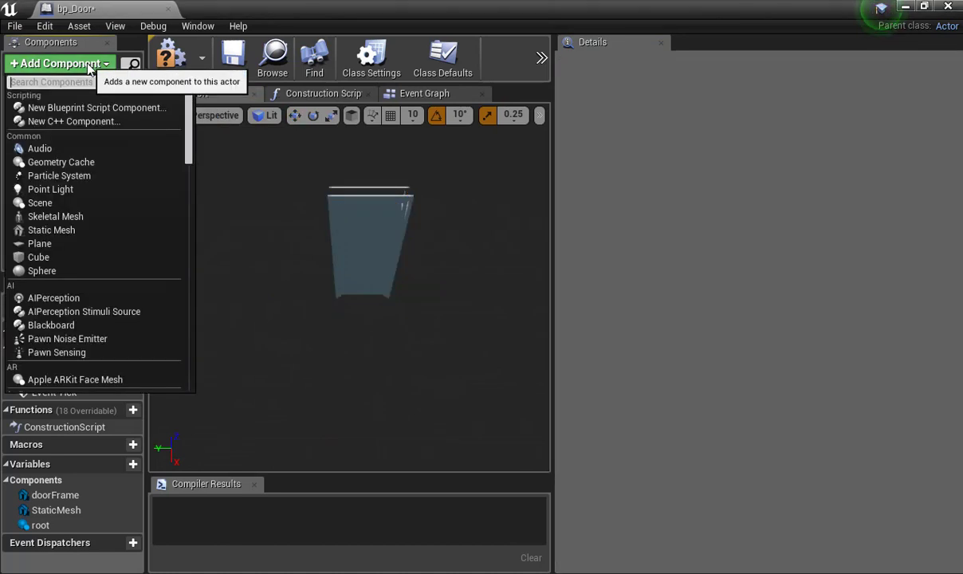
pyautogui.write('stat')
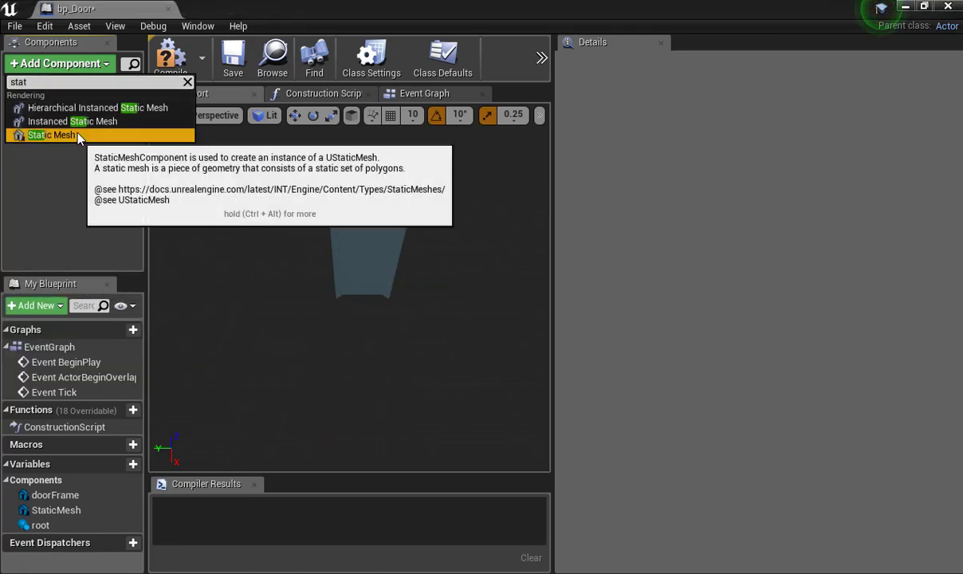
pyautogui.click(77, 134)
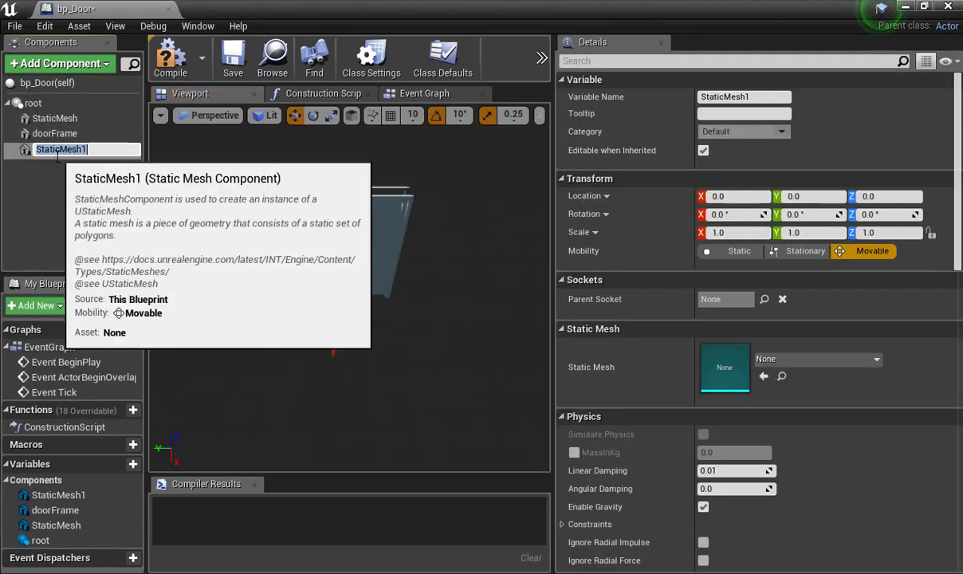
pyautogui.write('handle')
pyautogui.press('Return')
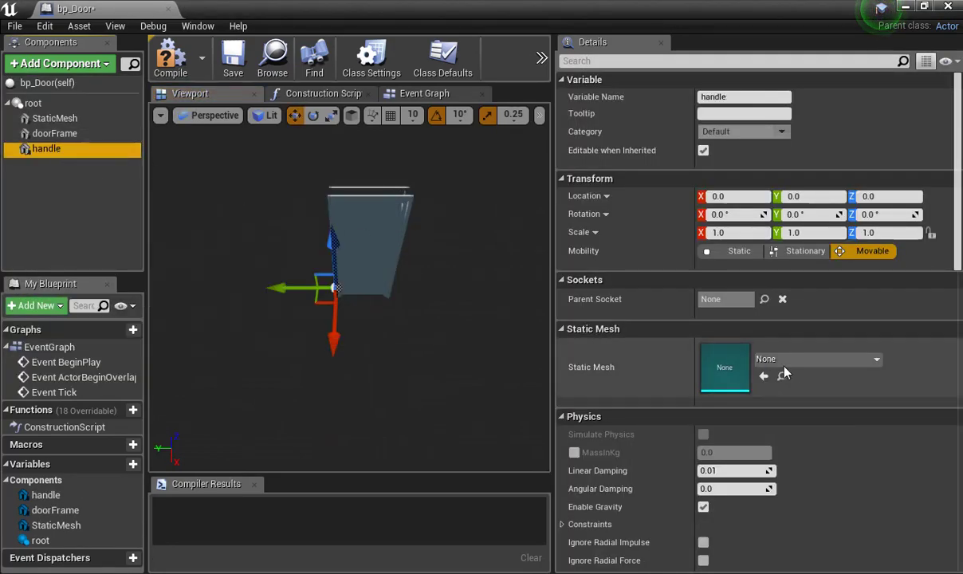
pyautogui.click(794, 360)
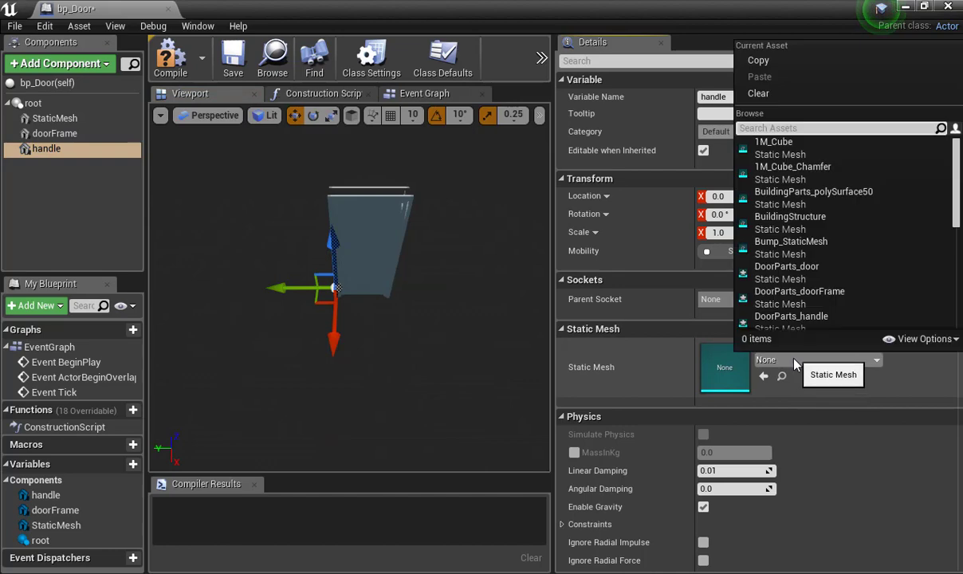
pyautogui.click(791, 317)
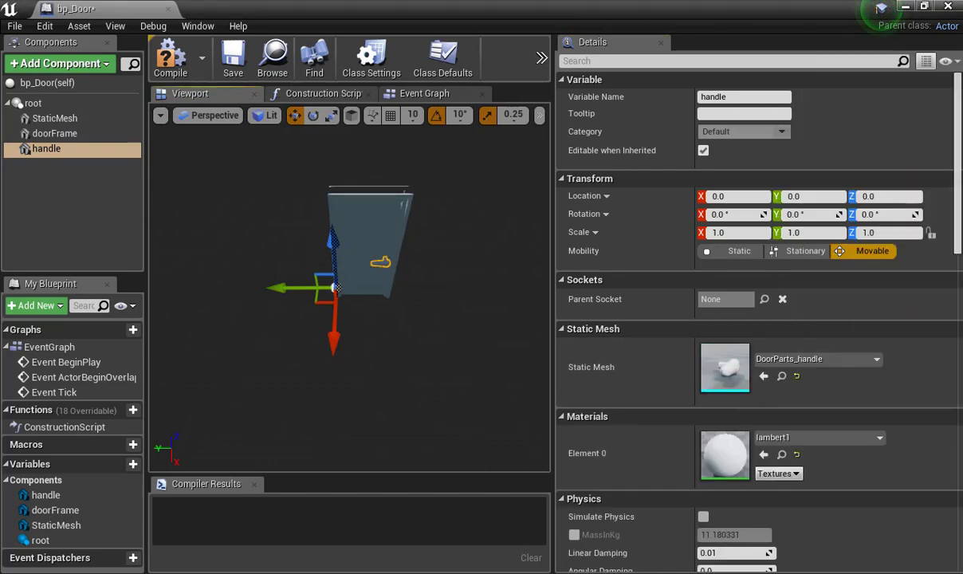
# Try moving the handle component vertically on the door to test its pivot, undoing each move.
pyautogui.keyDown('alt'); pyautogui.moveTo(336, 283); pyautogui.dragTo(335, 220); pyautogui.keyUp('alt')
pyautogui.scroll(7, 335, 283)
pyautogui.keyDown('alt'); pyautogui.moveTo(397, 239); pyautogui.dragTo(354, 267); pyautogui.keyUp('alt')
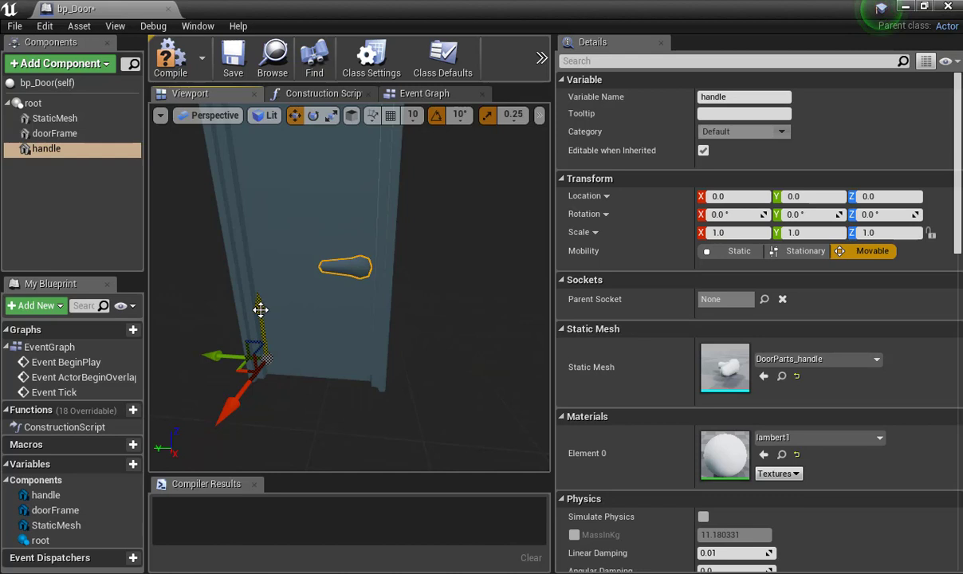
pyautogui.moveTo(260, 309); pyautogui.dragTo(263, 279)
pyautogui.hotkey('ctrl', 'z')
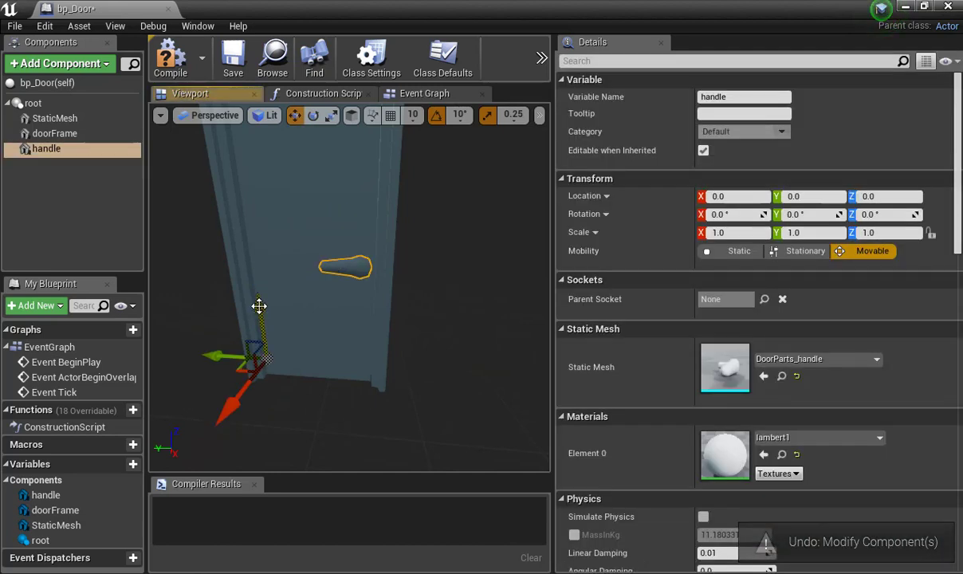
pyautogui.moveTo(259, 306); pyautogui.dragTo(271, 326)
pyautogui.hotkey('ctrl', 'z')
pyautogui.click(338, 262)
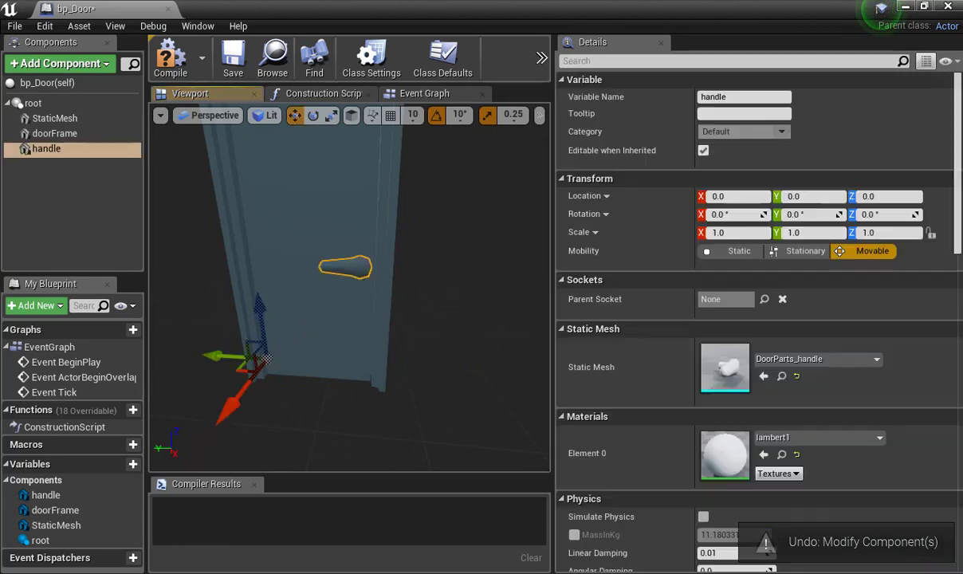
pyautogui.moveTo(259, 306); pyautogui.dragTo(257, 240)
pyautogui.hotkey('ctrl', 'z')
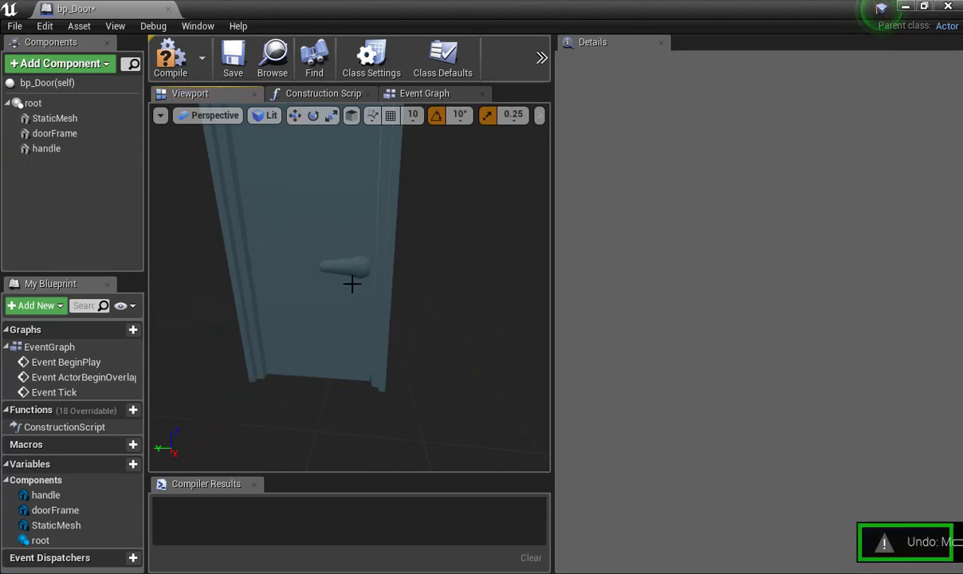
pyautogui.click(346, 268)
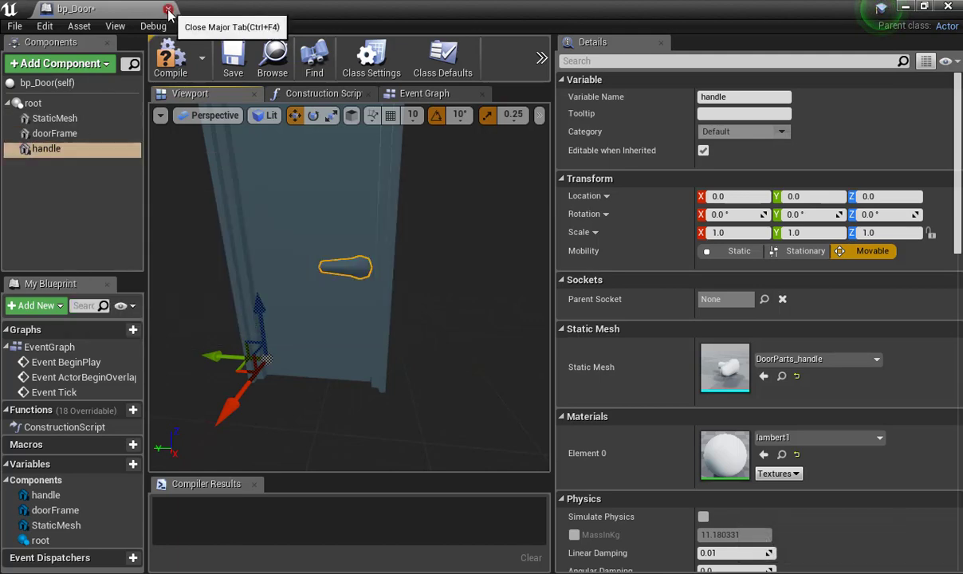
# Close bp_Door and examine the pivot location of the DoorParts_handle mesh in its mesh editor.
pyautogui.click(160, 8)
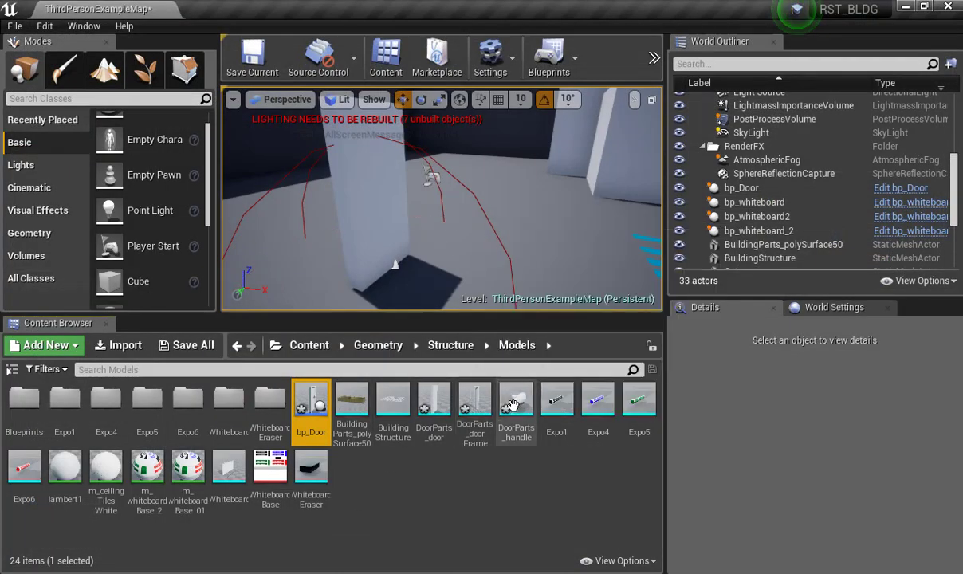
pyautogui.doubleClick(515, 398)
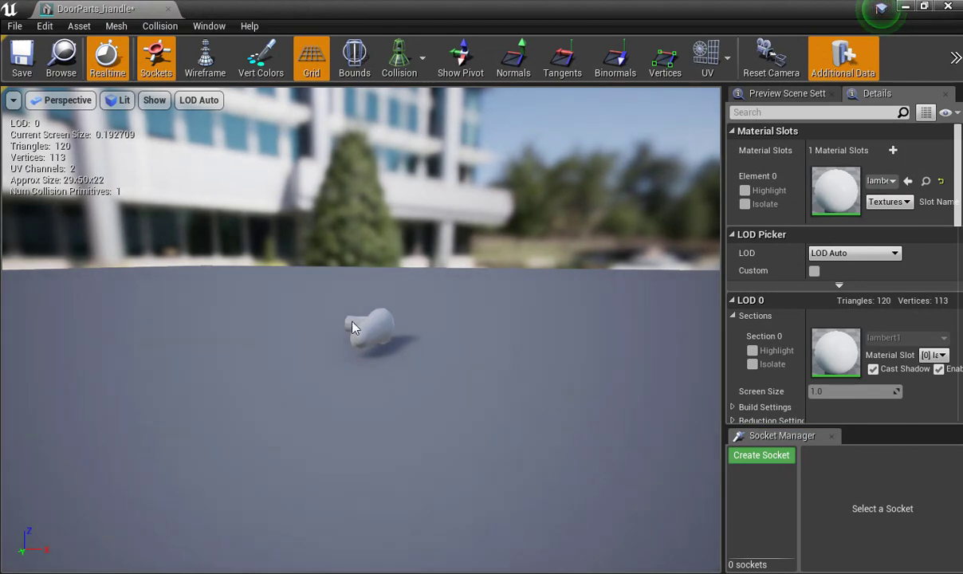
pyautogui.moveTo(472, 273); pyautogui.dragTo(583, 75)
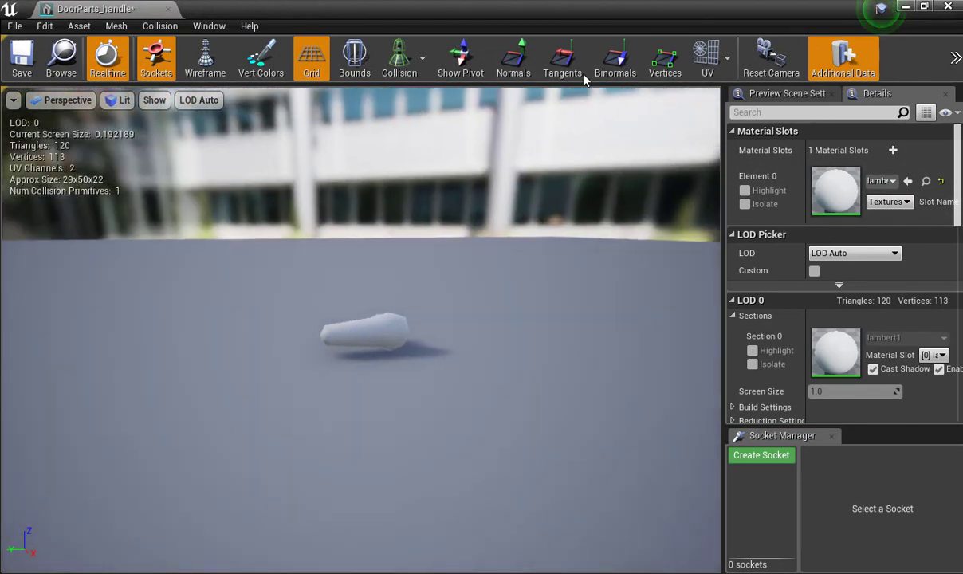
pyautogui.click(461, 60)
pyautogui.scroll(-3, 479, 331)
pyautogui.moveTo(478, 331); pyautogui.dragTo(445, 305)
pyautogui.moveTo(481, 350); pyautogui.dragTo(417, 370)
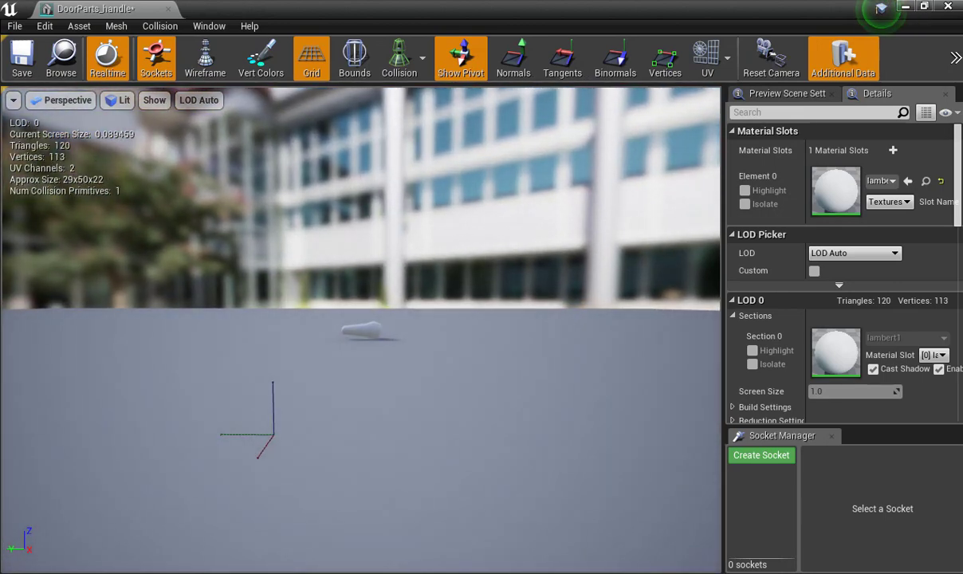
pyautogui.moveTo(268, 408)
pyautogui.mouseDown()
pyautogui.moveTo(269, 390)
pyautogui.moveTo(273, 422)
pyautogui.moveTo(275, 400)
pyautogui.mouseUp()
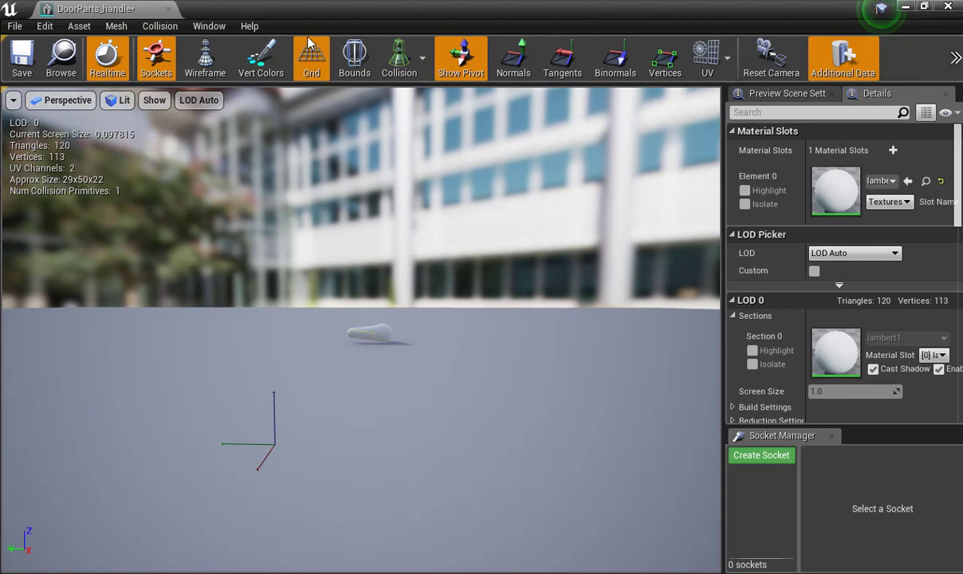
pyautogui.click(168, 10)
# Switch to Maya, select the door handle model and close the Game Exporter.
pyautogui.hotkey('alt', 'Tab')
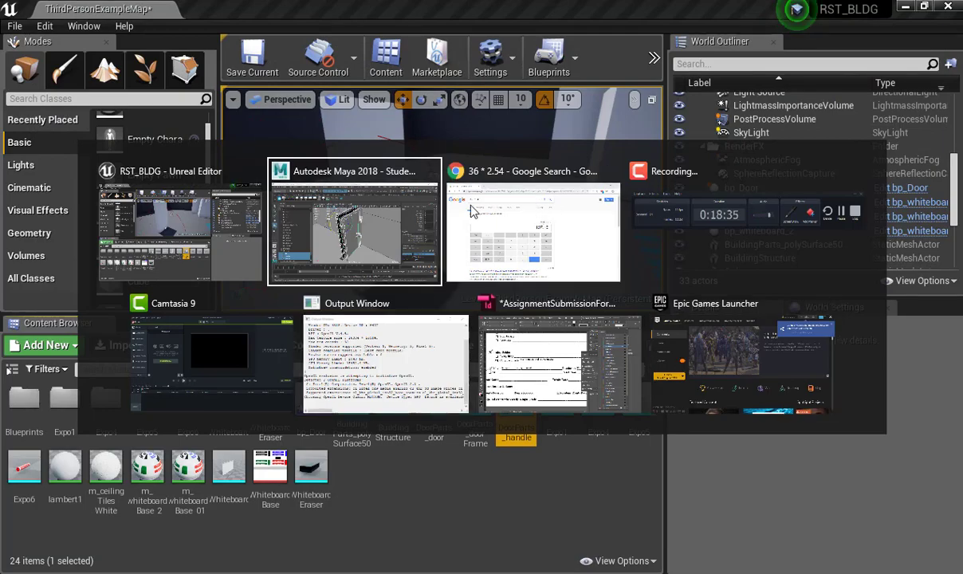
pyautogui.click(303, 217)
pyautogui.click(508, 311)
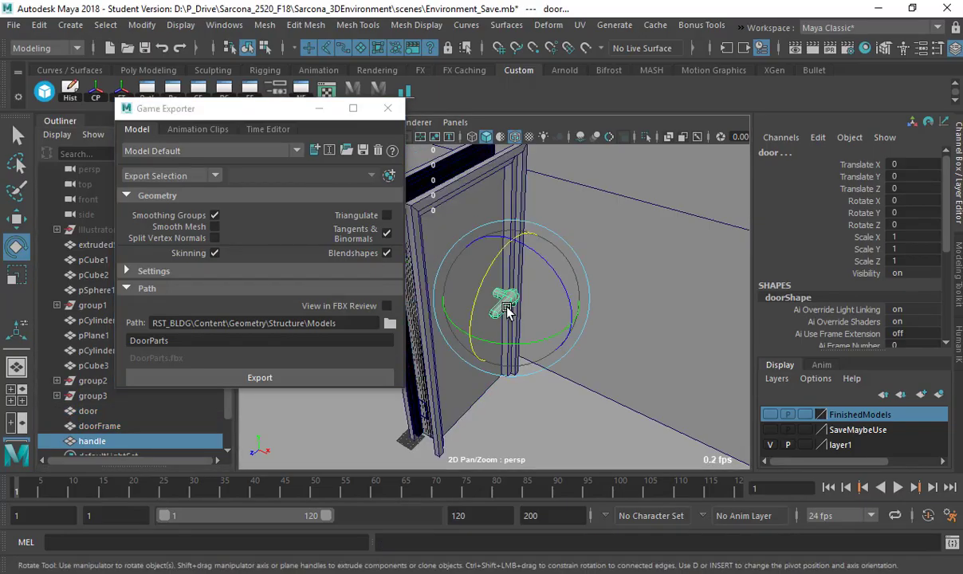
pyautogui.keyDown('alt'); pyautogui.moveTo(523, 311); pyautogui.dragTo(512, 273); pyautogui.keyUp('alt')
pyautogui.click(389, 109)
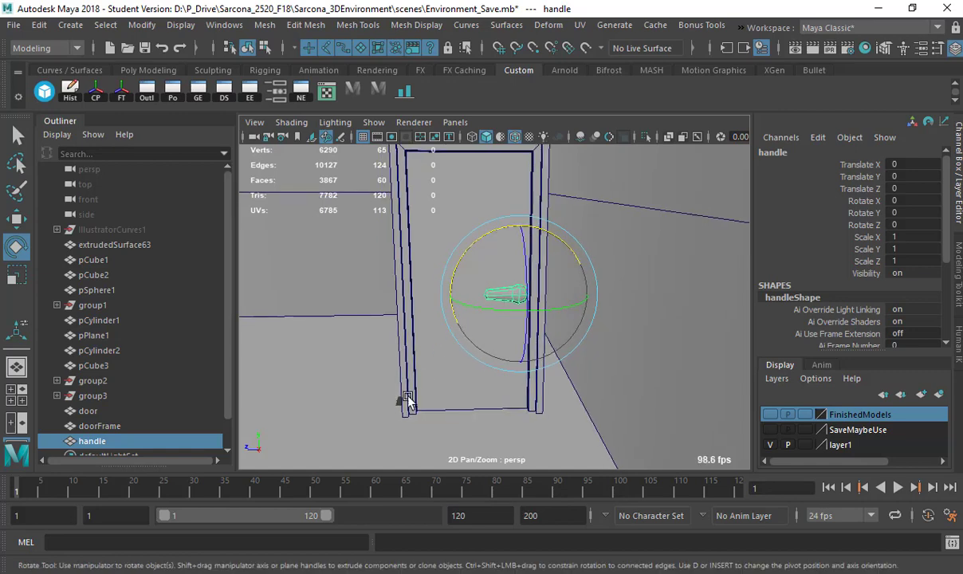
# Snap the door handle model by its pivot to the grid origin, at about Translate X -51.701, Y -150.794, Z 138.469.
pyautogui.press('w')
pyautogui.press('space')
pyautogui.moveTo(537, 261); pyautogui.dragTo(597, 269)
pyautogui.press('4')
pyautogui.keyDown('alt'); pyautogui.moveTo(605, 323); pyautogui.dragTo(462, 333, button='right'); pyautogui.keyUp('alt')
pyautogui.keyDown('alt'); pyautogui.moveTo(462, 334); pyautogui.dragTo(595, 189, button='middle'); pyautogui.keyUp('alt')
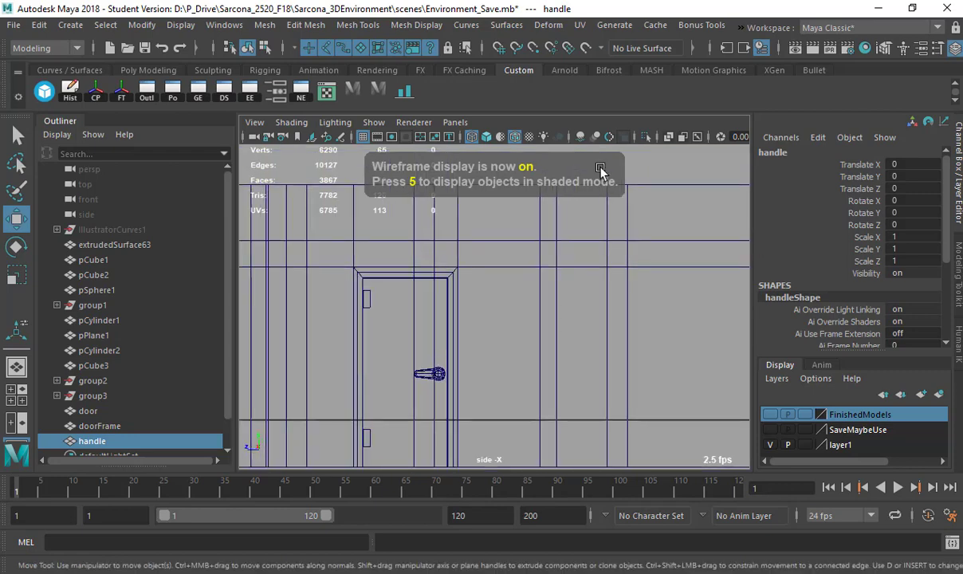
pyautogui.press('space')
pyautogui.moveTo(510, 288); pyautogui.dragTo(507, 252)
pyautogui.keyDown('alt'); pyautogui.moveTo(524, 323); pyautogui.dragTo(580, 263, button='right'); pyautogui.keyUp('alt')
pyautogui.keyDown('alt'); pyautogui.moveTo(424, 305); pyautogui.dragTo(541, 256, button='middle'); pyautogui.keyUp('alt')
pyautogui.keyDown('alt'); pyautogui.moveTo(541, 256); pyautogui.dragTo(564, 167, button='right'); pyautogui.keyUp('alt')
pyautogui.keyDown('alt'); pyautogui.moveTo(563, 167); pyautogui.dragTo(588, 85, button='middle'); pyautogui.keyUp('alt')
pyautogui.keyDown('alt'); pyautogui.moveTo(588, 84); pyautogui.dragTo(707, 249, button='right'); pyautogui.keyUp('alt')
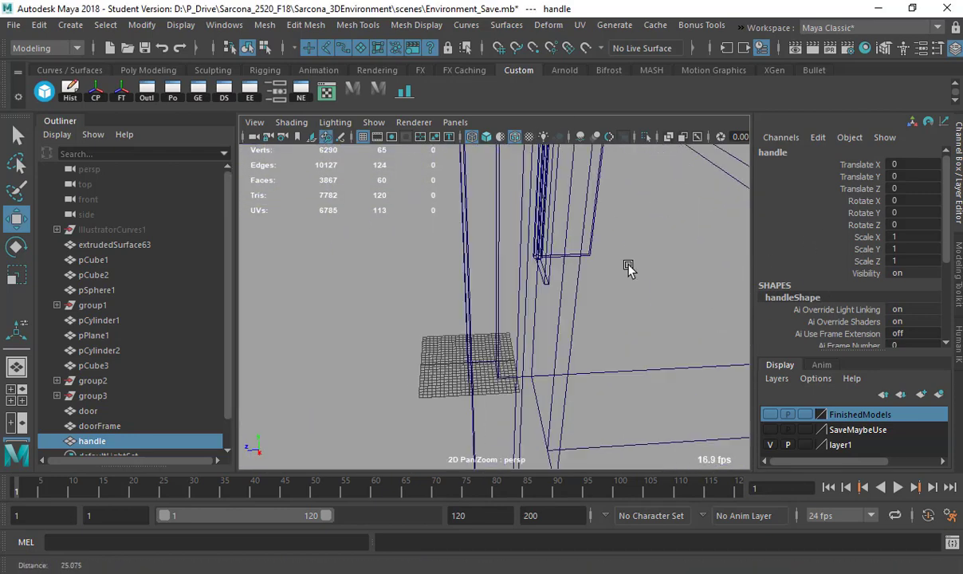
pyautogui.press('d')
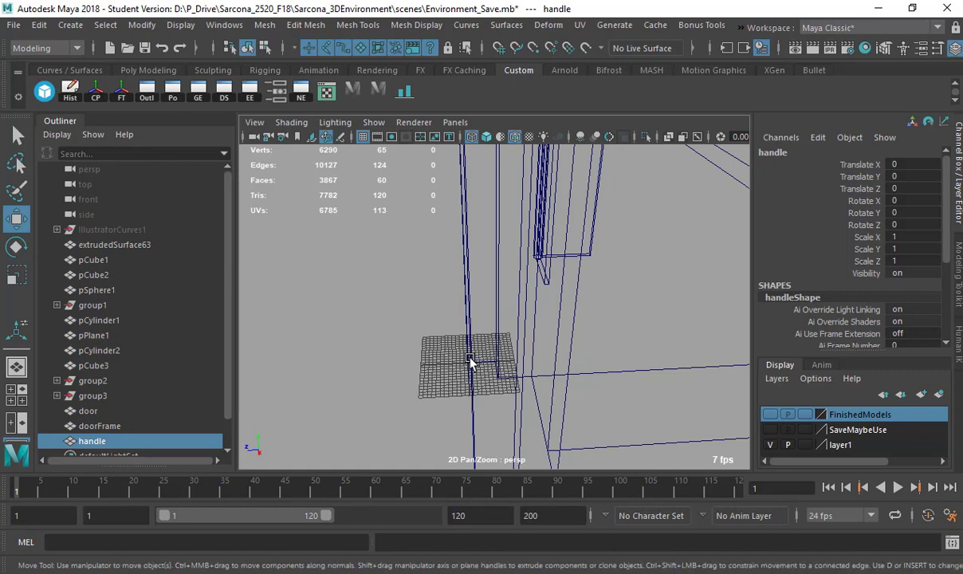
pyautogui.press('f')
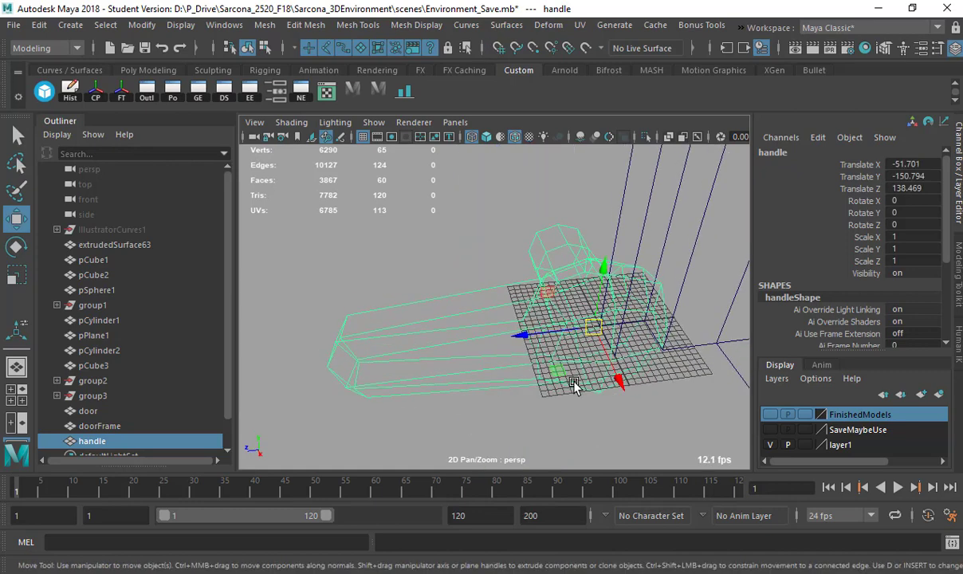
# Shift the handle to Translate Z 137.469 at the origin and freeze its transformations.
pyautogui.keyDown('alt'); pyautogui.moveTo(472, 376); pyautogui.dragTo(433, 377, button='middle'); pyautogui.keyUp('alt')
pyautogui.keyDown('alt'); pyautogui.moveTo(433, 377); pyautogui.dragTo(432, 404); pyautogui.keyUp('alt')
pyautogui.keyDown('alt'); pyautogui.moveTo(432, 404); pyautogui.dragTo(498, 387, button='right'); pyautogui.keyUp('alt')
pyautogui.keyDown('alt'); pyautogui.moveTo(492, 386); pyautogui.dragTo(421, 274); pyautogui.keyUp('alt')
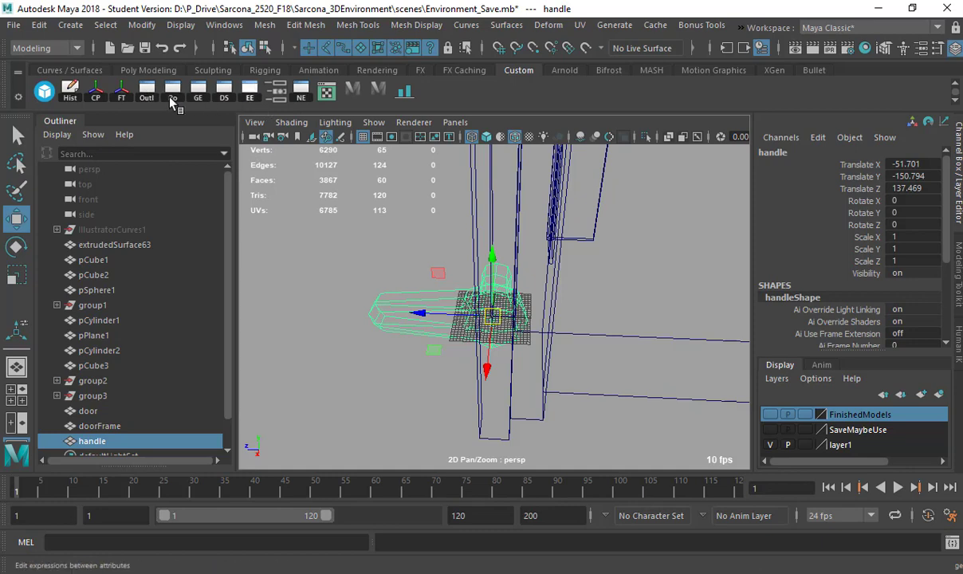
pyautogui.click(14, 23)
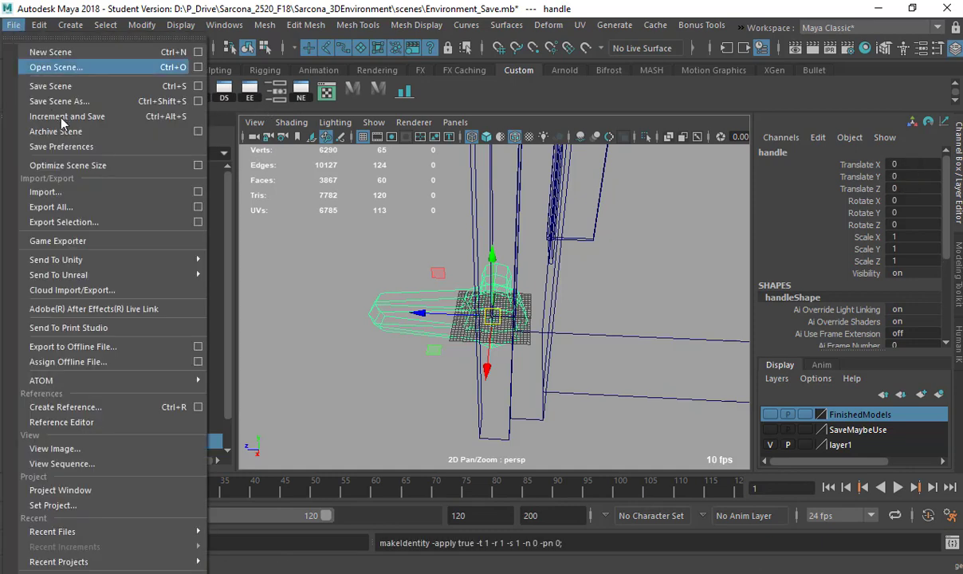
pyautogui.click(98, 224)
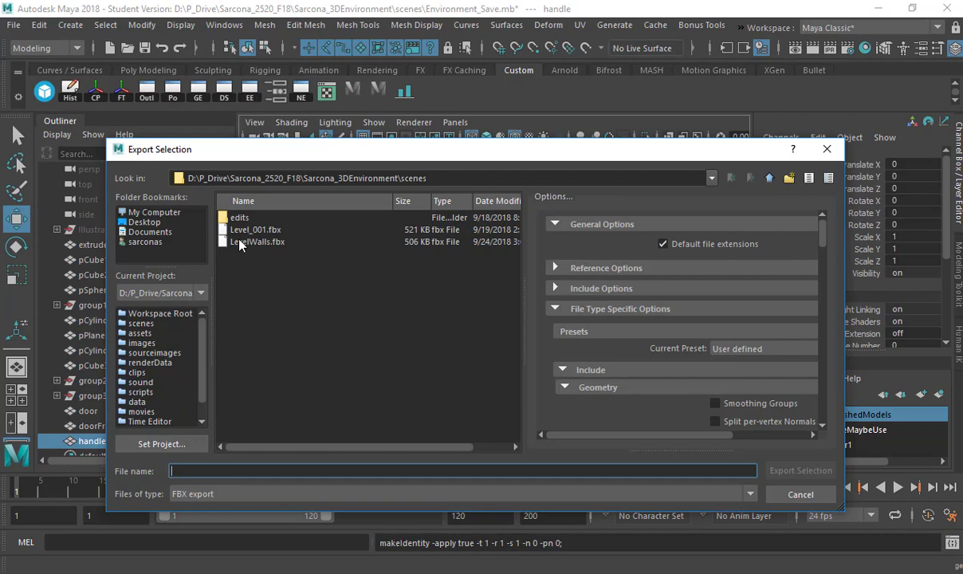
pyautogui.press('Escape')
# Export only the handle model with the Game Exporter as doorHandle into the Structure\Models folder.
pyautogui.click(13, 25)
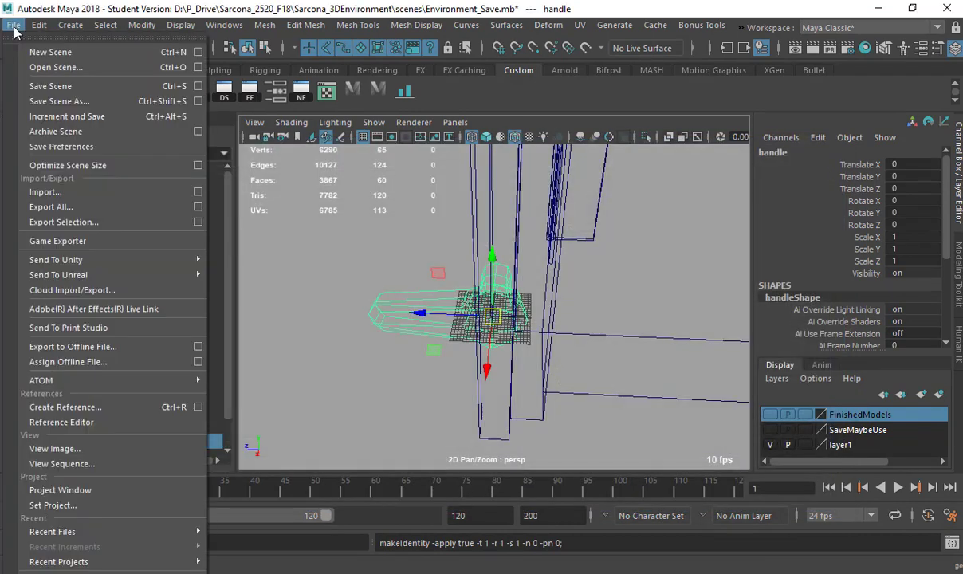
pyautogui.click(87, 243)
pyautogui.click(94, 245)
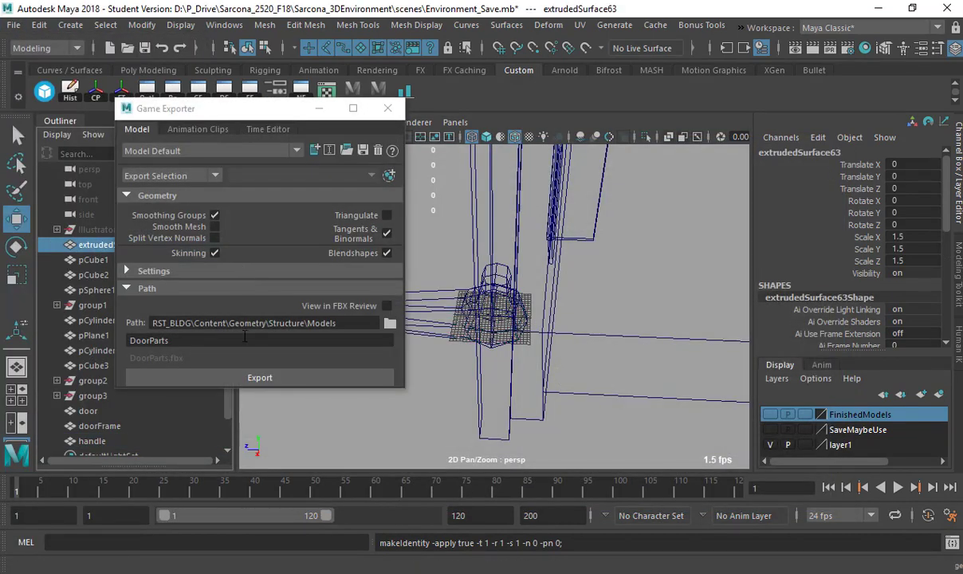
pyautogui.write('d')
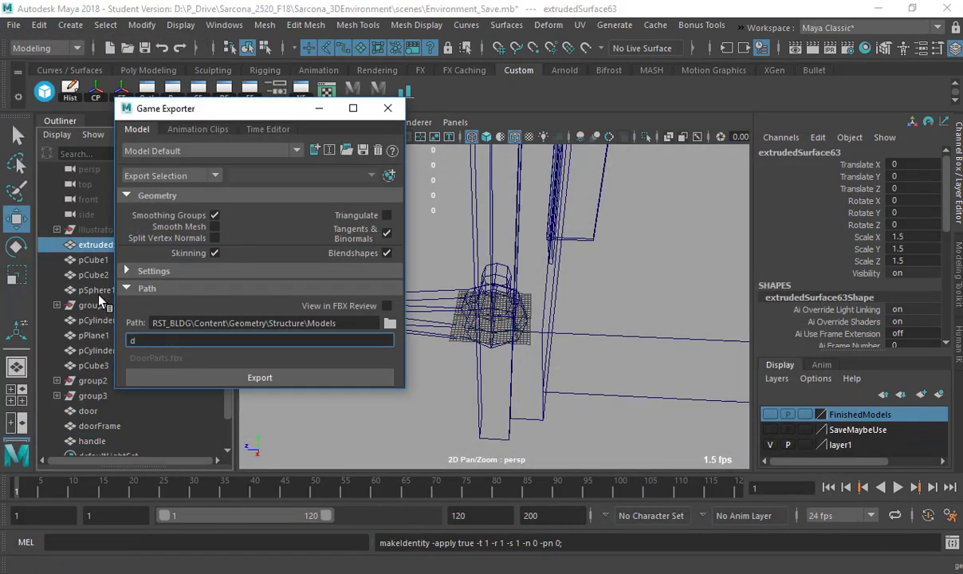
pyautogui.click(431, 294)
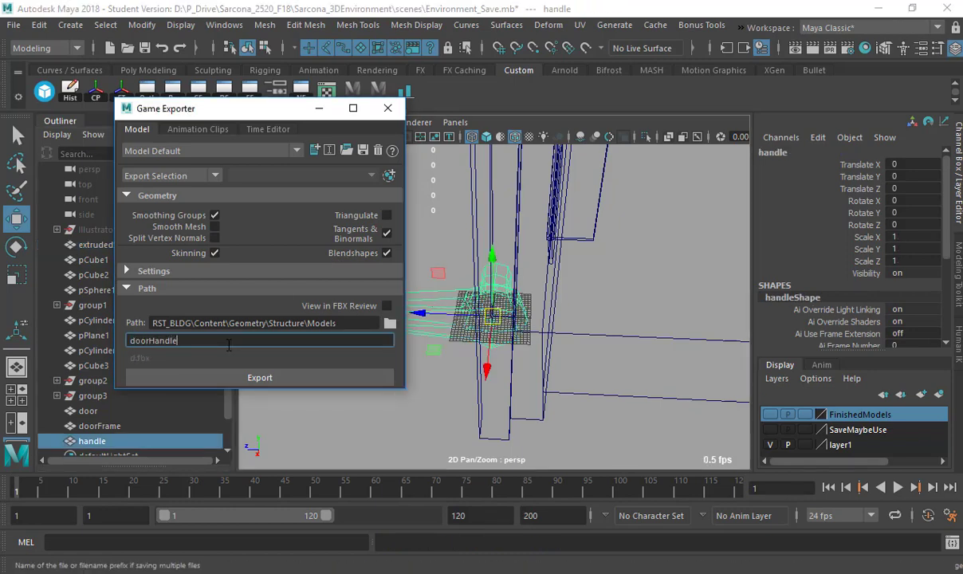
pyautogui.click(249, 378)
pyautogui.click(255, 270)
# Switch to Unreal and import the new doorHandle FBX with the existing import options.
pyautogui.hotkey('alt', 'Tab')
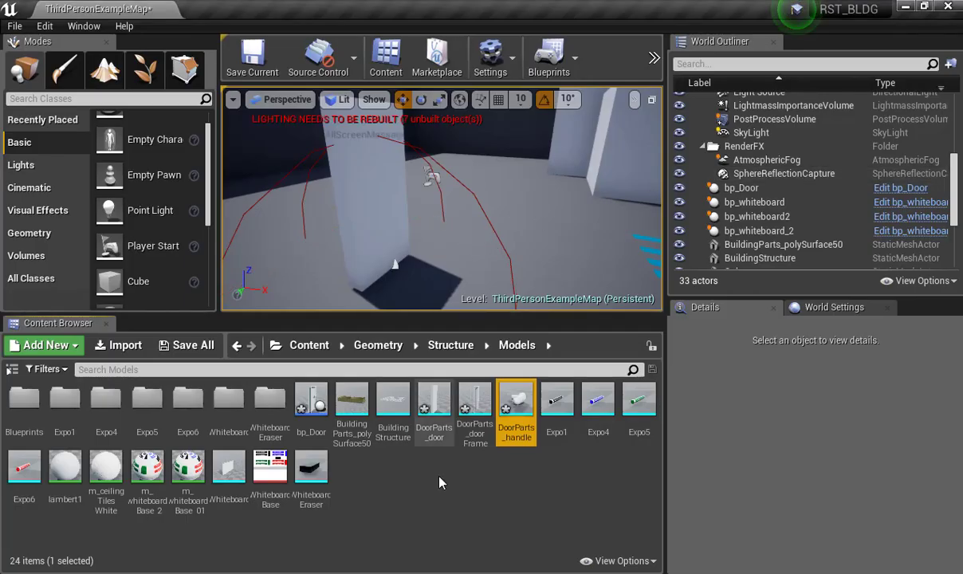
pyautogui.click(649, 550)
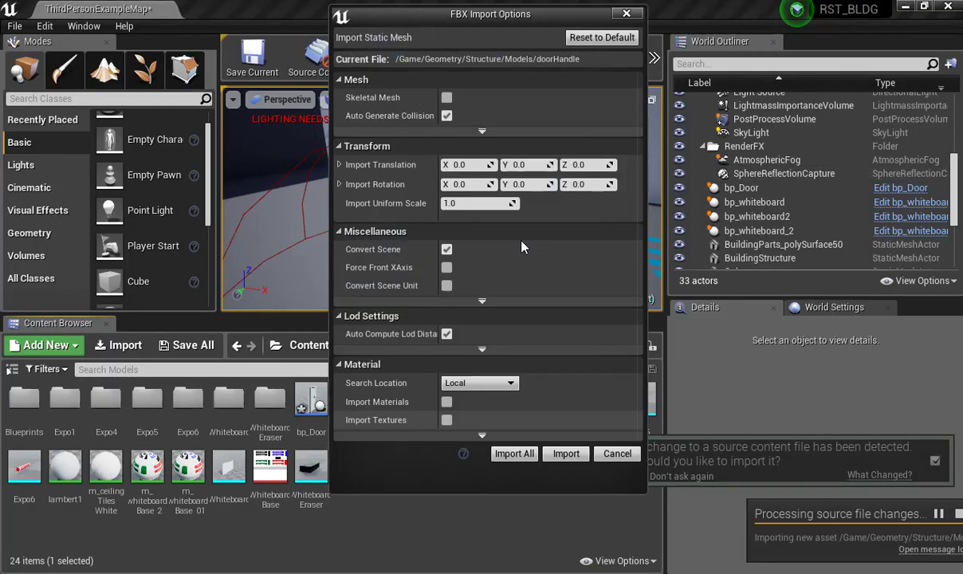
pyautogui.click(510, 453)
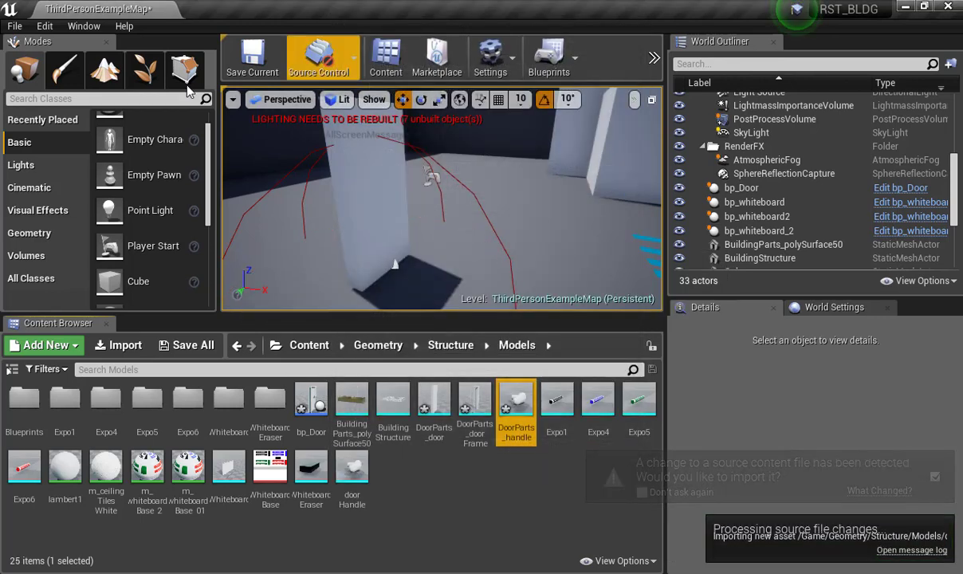
# Open bp_Door in its viewport and assign the doorHandle mesh to the handle component.
pyautogui.doubleClick(311, 399)
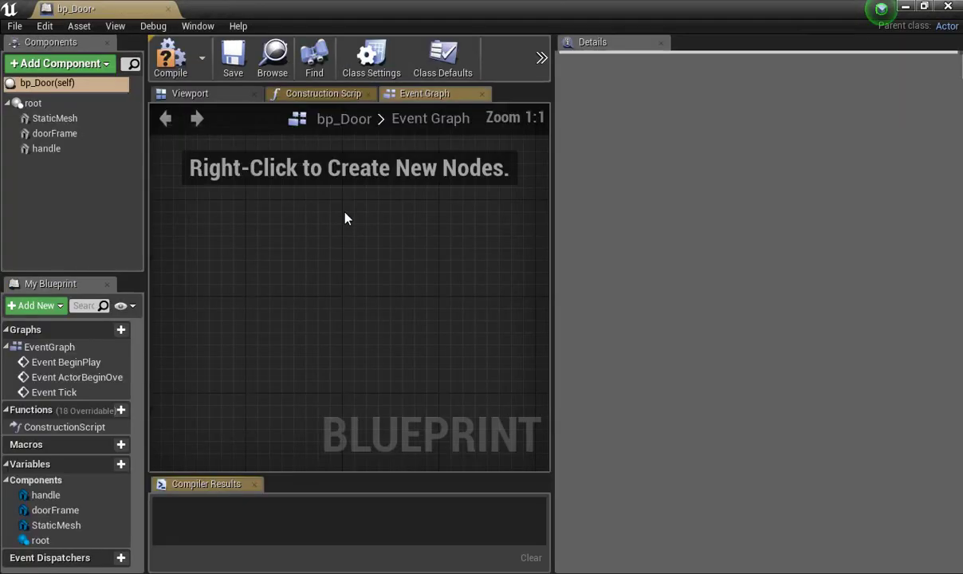
pyautogui.click(190, 93)
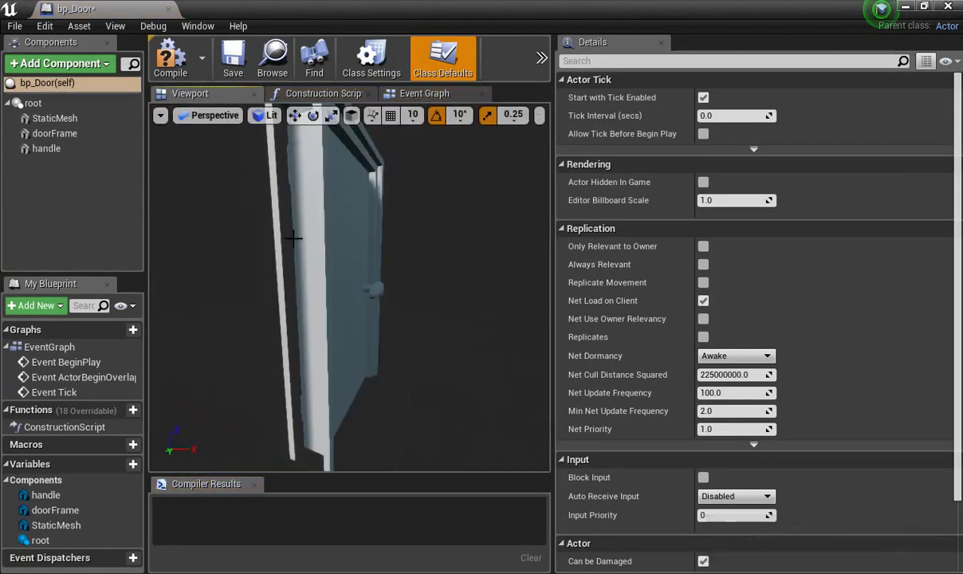
pyautogui.click(46, 148)
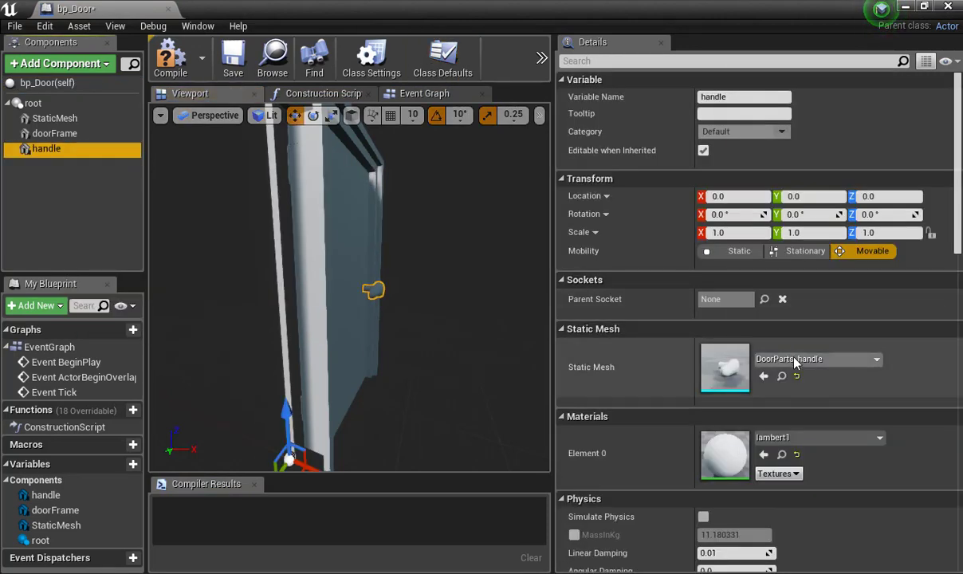
pyautogui.click(794, 358)
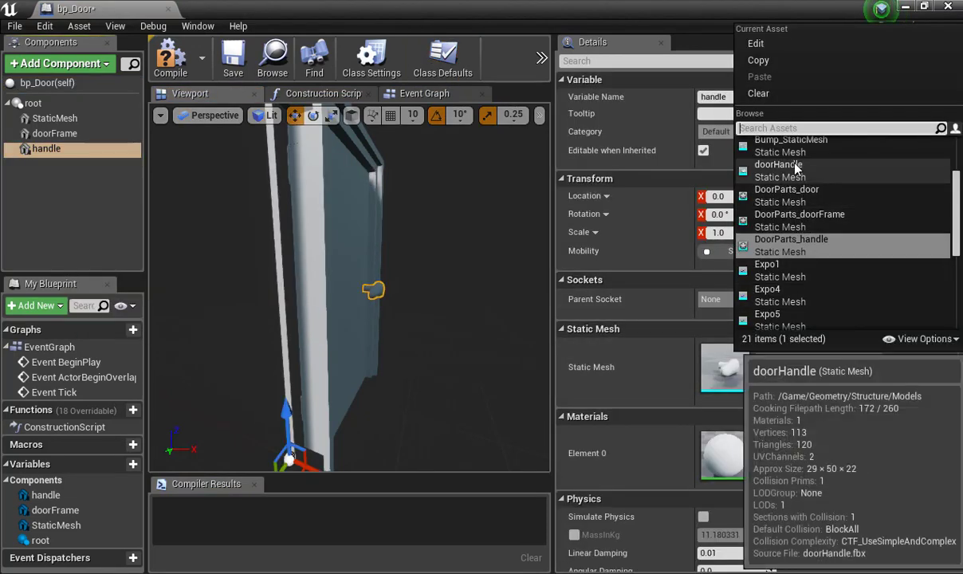
pyautogui.click(795, 169)
# Position the handle component on the door at about X 41.9, Y -138.7, Z 154.9.
pyautogui.moveTo(524, 317); pyautogui.dragTo(284, 229)
pyautogui.moveTo(203, 307); pyautogui.dragTo(339, 301)
pyautogui.moveTo(409, 303); pyautogui.dragTo(442, 313)
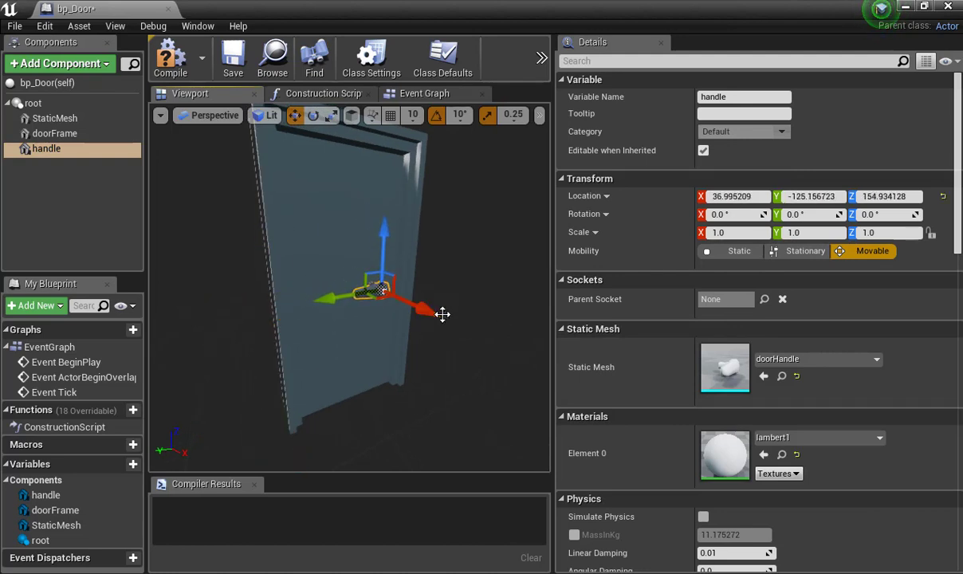
pyautogui.press('f')
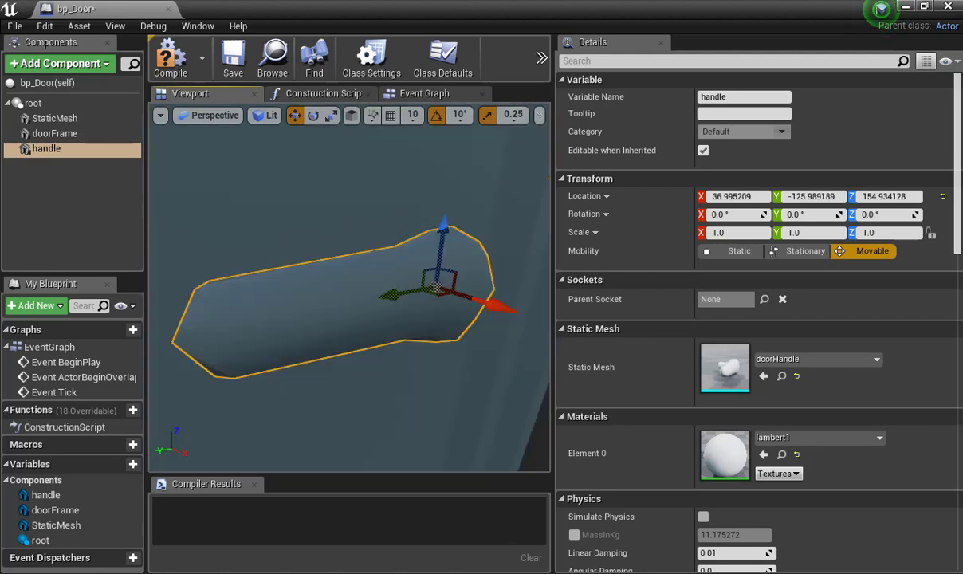
pyautogui.keyDown('alt'); pyautogui.moveTo(424, 344); pyautogui.dragTo(343, 344, button='right'); pyautogui.keyUp('alt')
pyautogui.keyDown('alt'); pyautogui.moveTo(424, 344); pyautogui.dragTo(426, 390); pyautogui.keyUp('alt')
pyautogui.moveTo(398, 310); pyautogui.dragTo(407, 306)
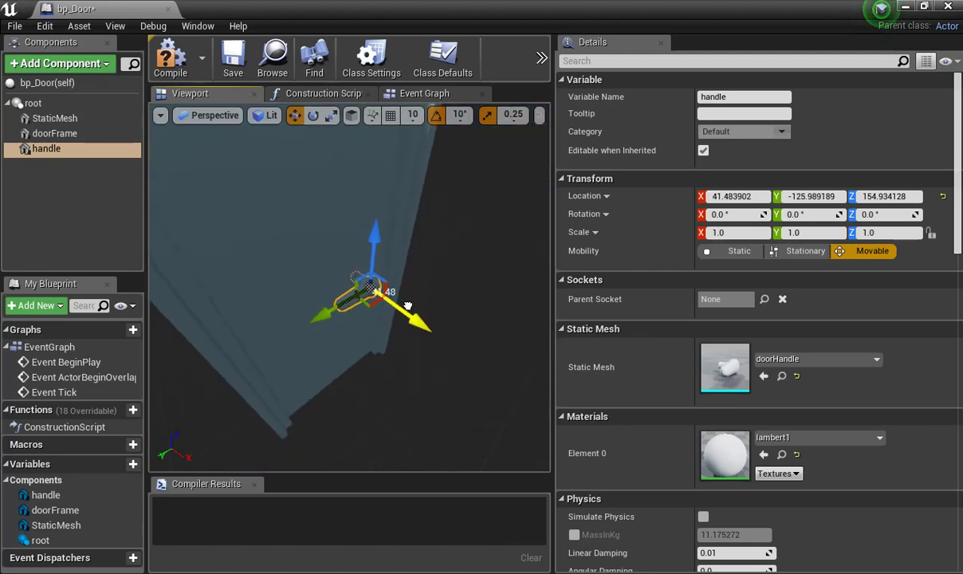
pyautogui.moveTo(343, 313); pyautogui.dragTo(403, 344)
# Try rotating the handle component around its new pivot, and undo the rotation.
pyautogui.press('e')
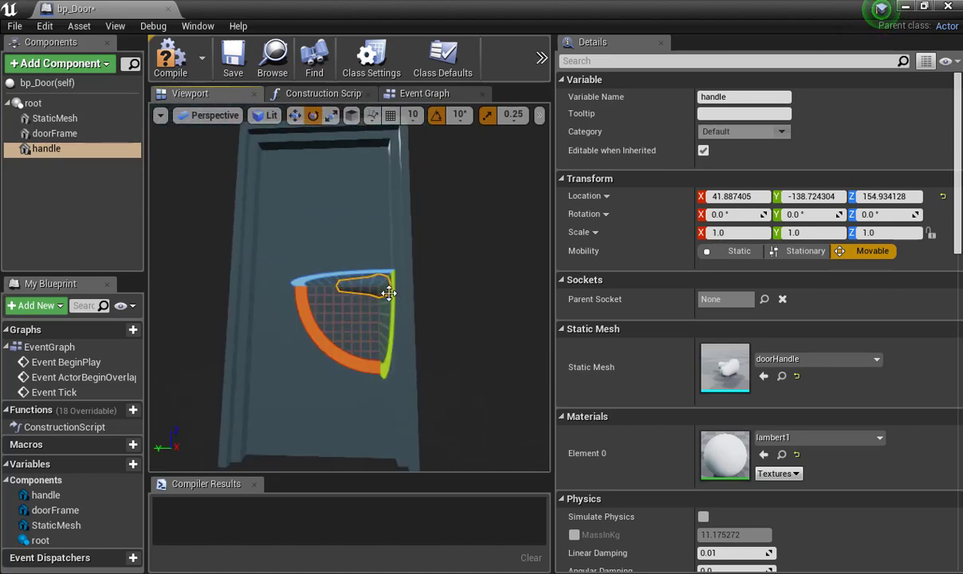
pyautogui.moveTo(317, 333); pyautogui.dragTo(290, 349)
pyautogui.hotkey('ctrl', 'z')
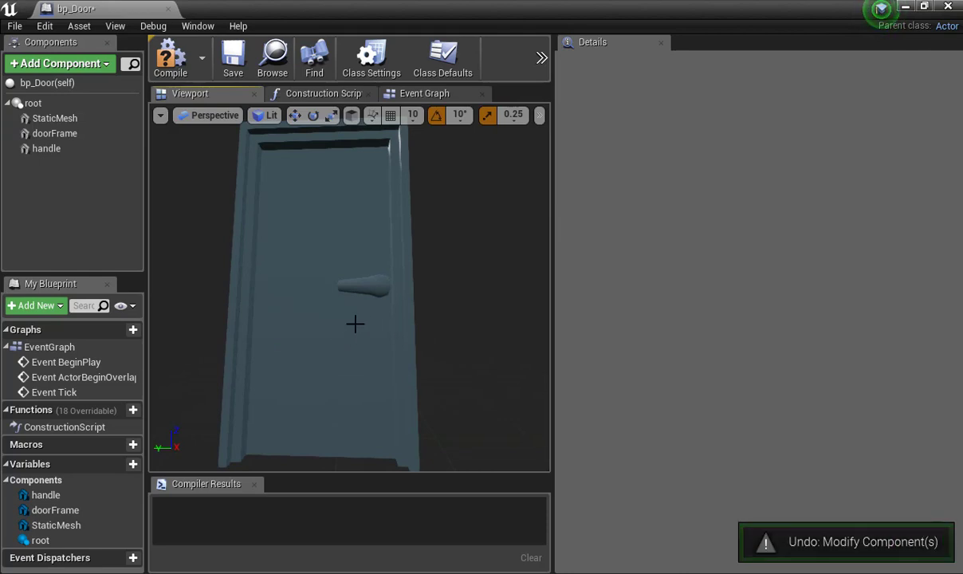
# Reselect the handle component and move it along the door to a Y location of about -133.15.
pyautogui.moveTo(328, 269); pyautogui.dragTo(329, 268, button='right')
pyautogui.click(357, 286)
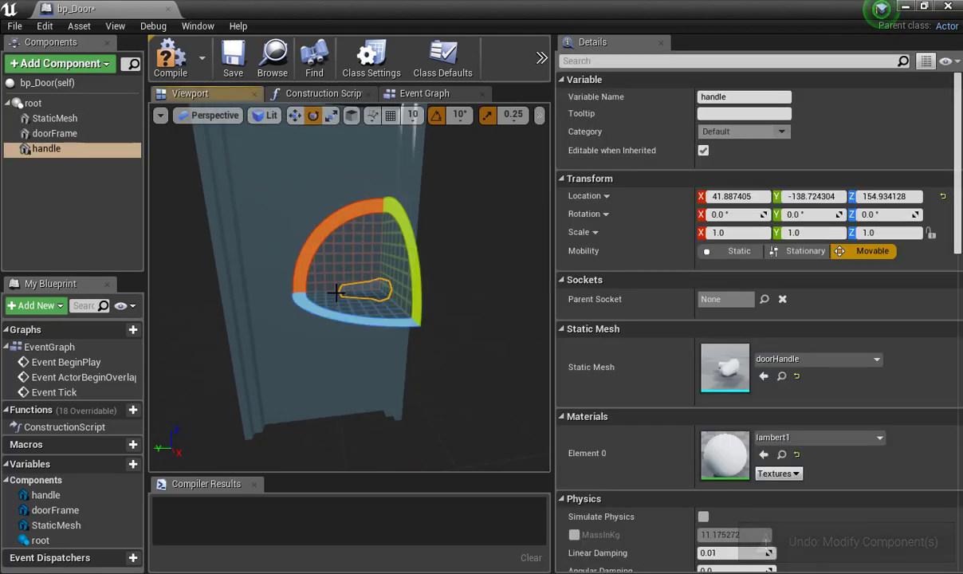
pyautogui.press('w')
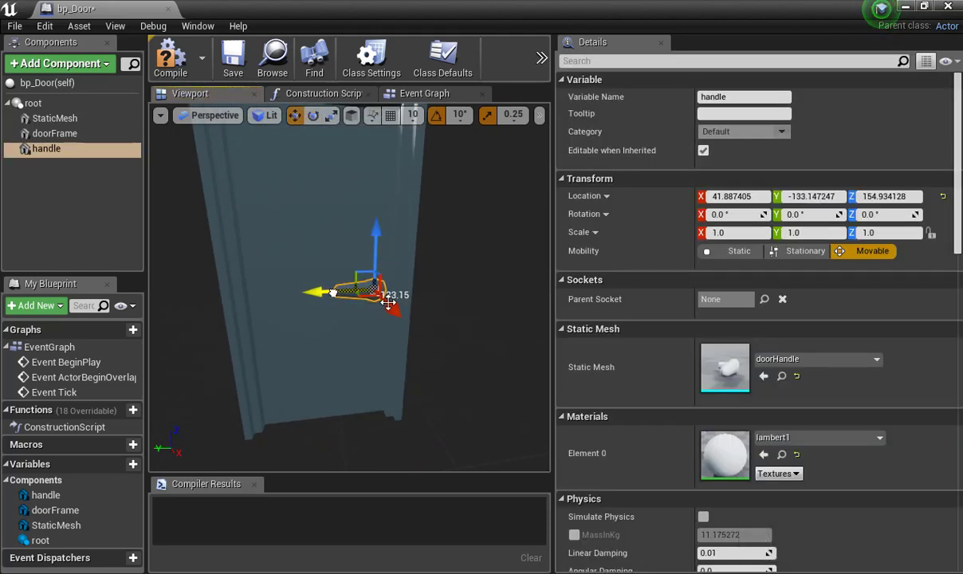
pyautogui.keyDown('alt'); pyautogui.moveTo(380, 317); pyautogui.dragTo(344, 317); pyautogui.keyUp('alt')
pyautogui.click(344, 317)
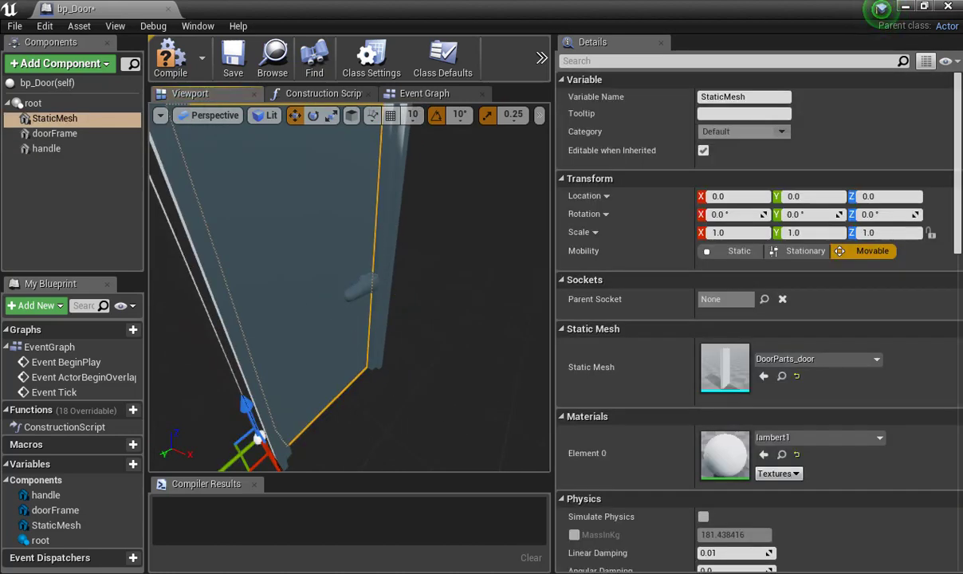
pyautogui.click(361, 283)
pyautogui.press('f')
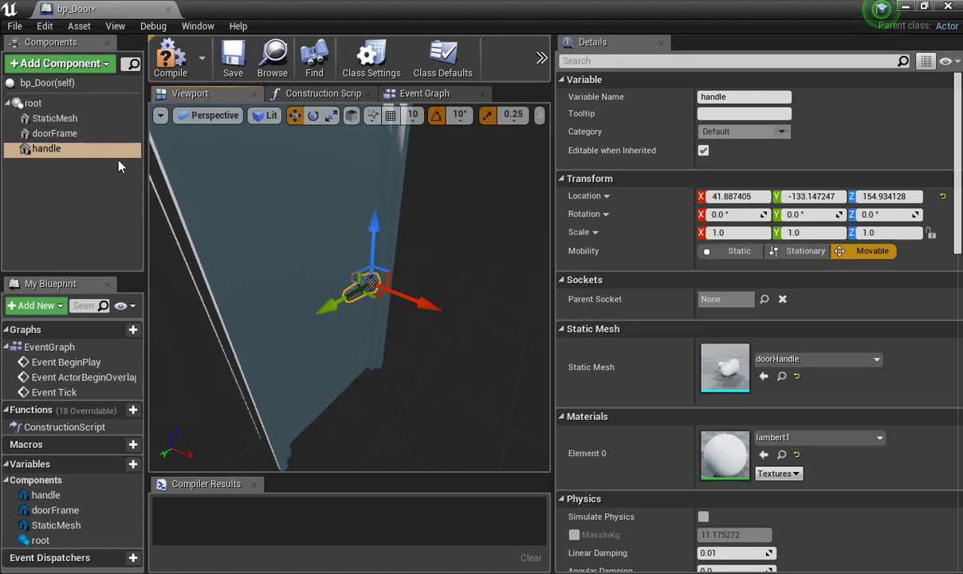
# Rename the StaticMesh component holding the DoorParts_door mesh to door.
pyautogui.doubleClick(81, 116)
pyautogui.keyDown('alt'); pyautogui.moveTo(513, 307); pyautogui.dragTo(446, 307, button='right'); pyautogui.keyUp('alt')
pyautogui.keyDown('alt'); pyautogui.moveTo(513, 308); pyautogui.dragTo(466, 310); pyautogui.keyUp('alt')
pyautogui.click(68, 119)
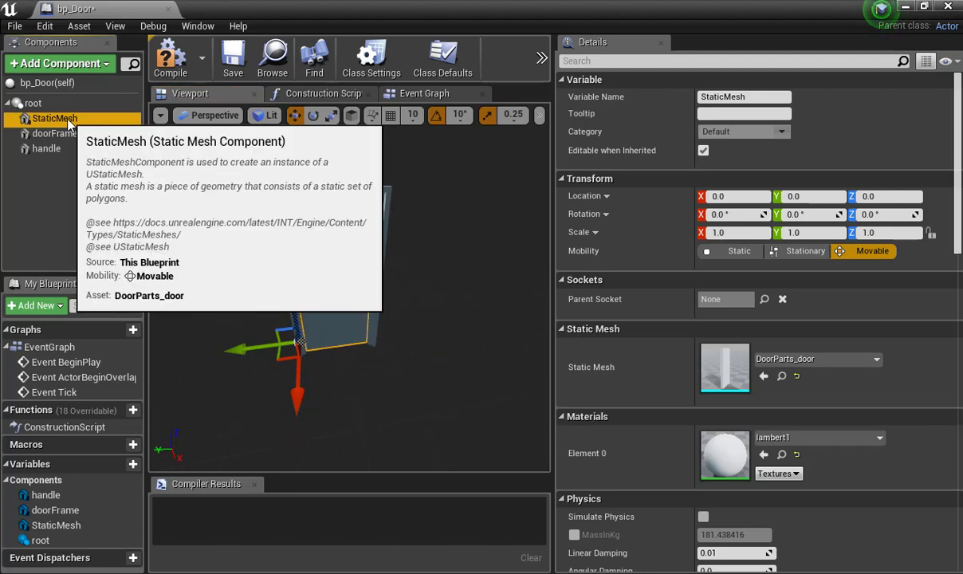
pyautogui.click(68, 120)
pyautogui.write('door')
pyautogui.press('Return')
# Try rotating the door component in yaw to test its hinge pivot against the frame, returning it to the closed position.
pyautogui.moveTo(271, 270); pyautogui.dragTo(283, 275)
pyautogui.press('r')
pyautogui.moveTo(382, 435); pyautogui.dragTo(399, 403)
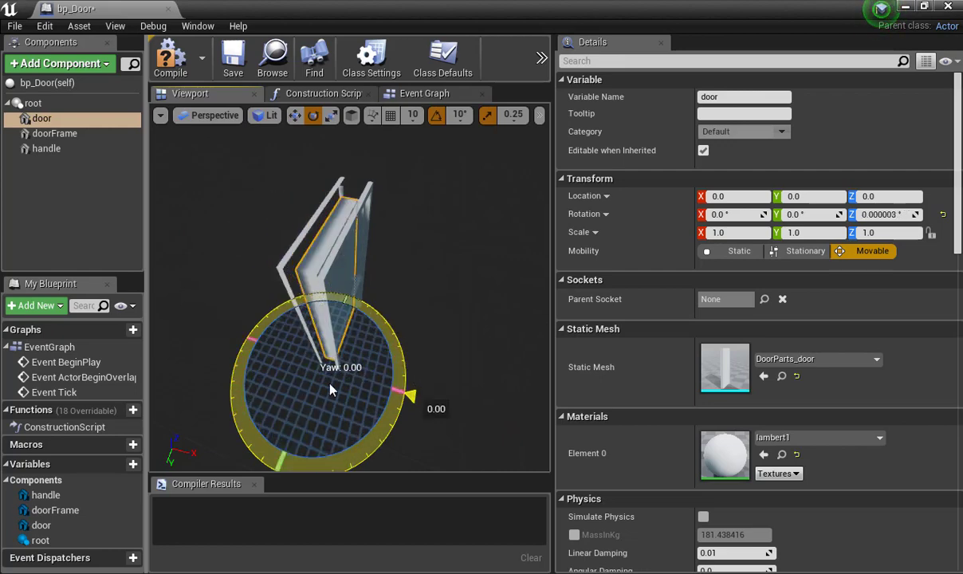
pyautogui.moveTo(343, 420); pyautogui.dragTo(344, 420)
pyautogui.keyDown('alt'); pyautogui.moveTo(308, 366); pyautogui.dragTo(462, 363); pyautogui.keyUp('alt')
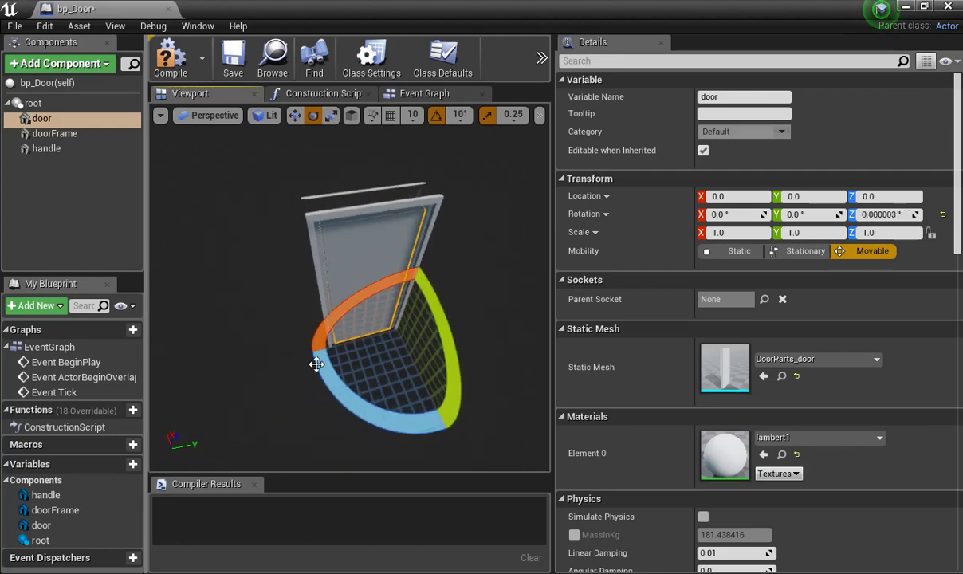
pyautogui.moveTo(356, 406)
pyautogui.mouseDown()
pyautogui.moveTo(439, 427)
pyautogui.moveTo(356, 406)
pyautogui.mouseUp()
pyautogui.click(477, 312)
pyautogui.hotkey('ctrl', 'z')
pyautogui.click(384, 252)
pyautogui.keyDown('alt'); pyautogui.moveTo(469, 294); pyautogui.dragTo(353, 279); pyautogui.keyUp('alt')
pyautogui.scroll(6, 468, 294)
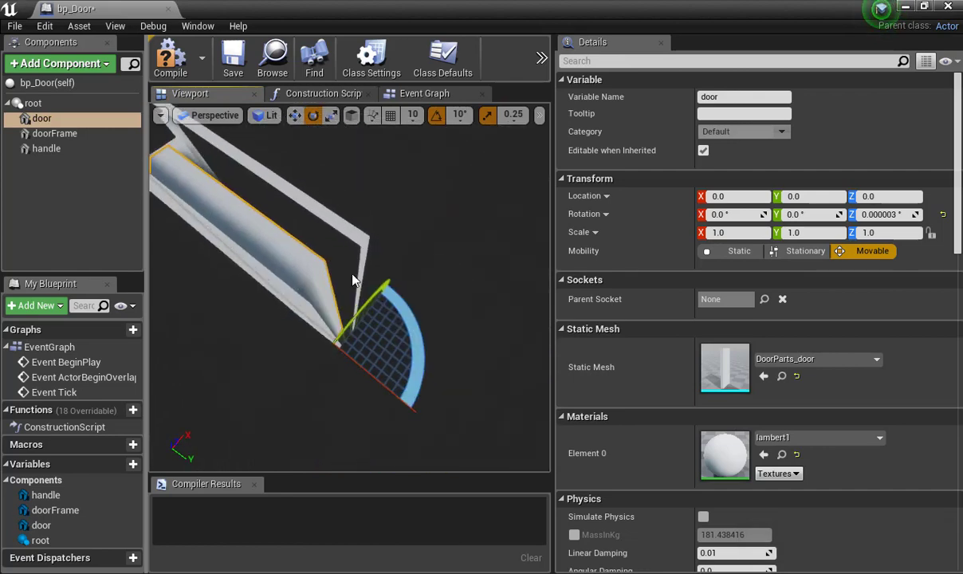
# Switch to Maya, select the door model and snap it by its hinge pivot to the grid origin in the top view.
pyautogui.hotkey('alt', 'Tab')
pyautogui.press('Tab')
pyautogui.keyDown('alt'); pyautogui.moveTo(455, 322); pyautogui.dragTo(513, 279); pyautogui.keyUp('alt')
pyautogui.click(517, 355)
pyautogui.press('5')
pyautogui.moveTo(518, 355)
pyautogui.keyDown('alt'); pyautogui.mouseDown()
pyautogui.moveTo(462, 343)
pyautogui.moveTo(587, 387)
pyautogui.moveTo(542, 380)
pyautogui.mouseUp(); pyautogui.keyUp('alt')
pyautogui.press('space')
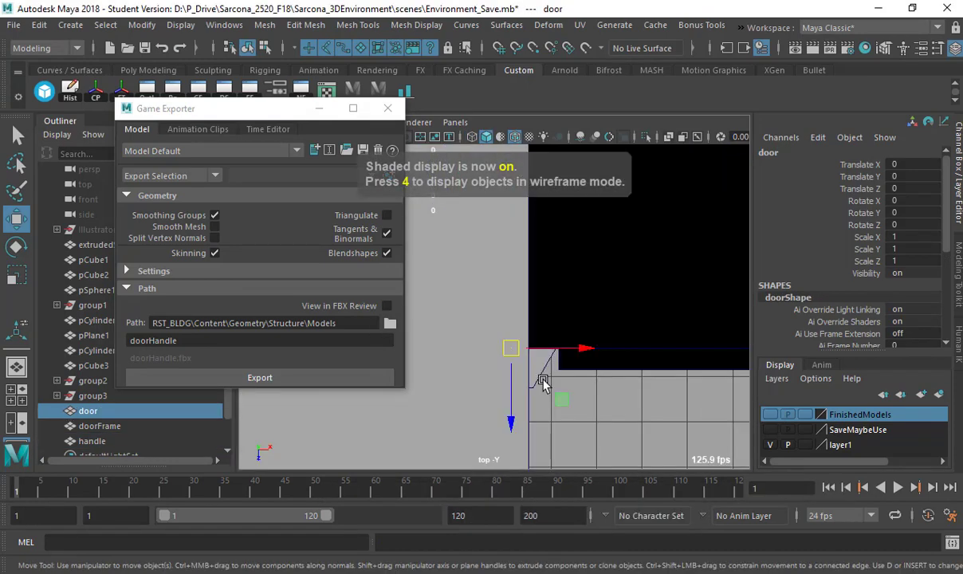
pyautogui.press('4')
pyautogui.keyDown('alt'); pyautogui.moveTo(578, 323); pyautogui.dragTo(392, 325, button='right'); pyautogui.keyUp('alt')
pyautogui.keyDown('alt'); pyautogui.moveTo(521, 333); pyautogui.dragTo(560, 255, button='middle'); pyautogui.keyUp('alt')
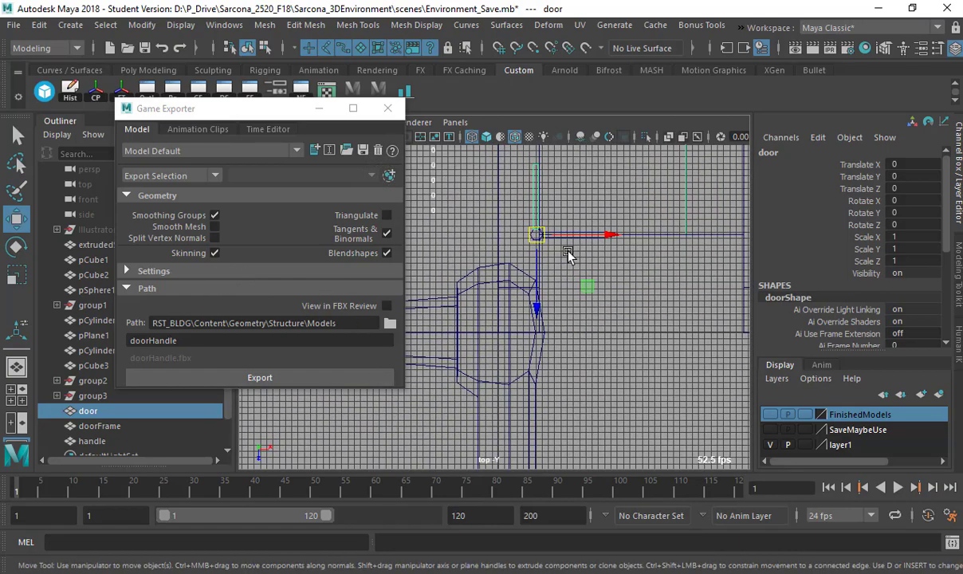
pyautogui.keyDown('alt'); pyautogui.moveTo(449, 273); pyautogui.dragTo(622, 225, button='right'); pyautogui.keyUp('alt')
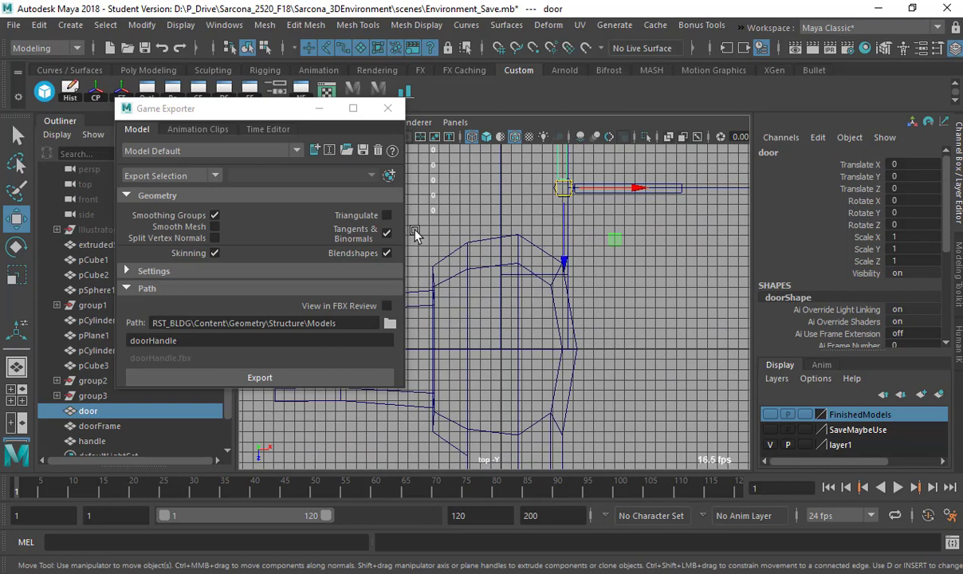
pyautogui.press('x')
pyautogui.middleClick(504, 349)
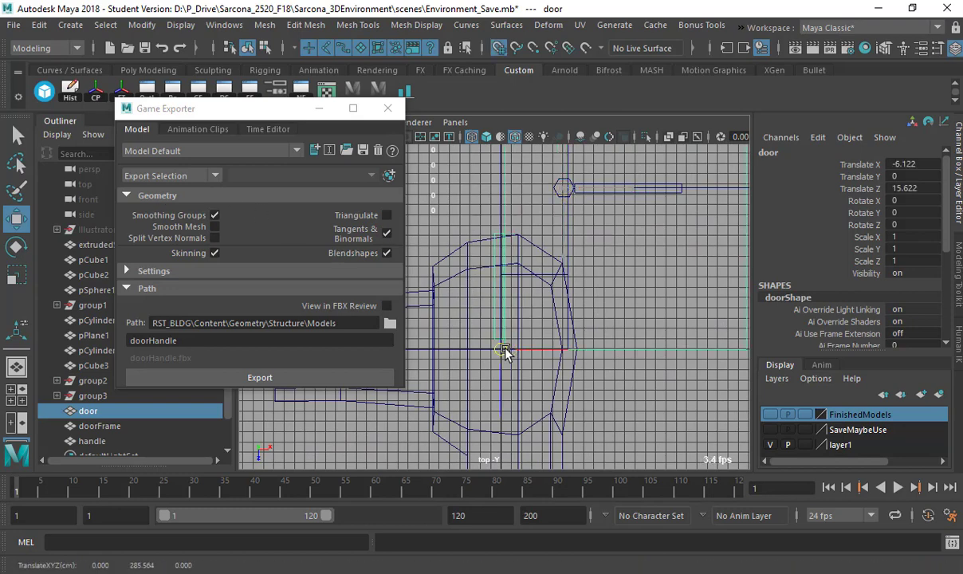
# Freeze the door's transforms at the origin and export the selection with the file name door.
pyautogui.press('Insert')
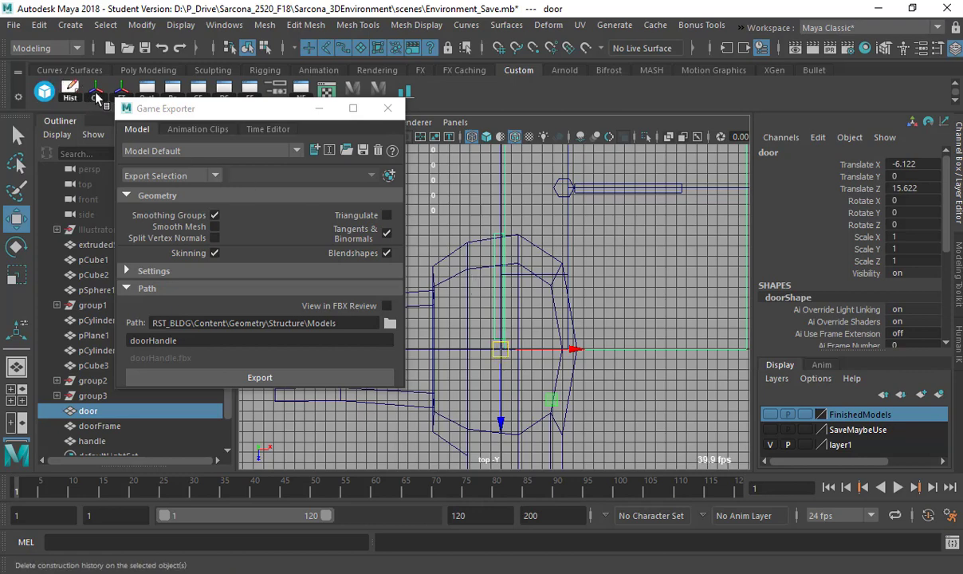
pyautogui.doubleClick(204, 338)
pyautogui.press('BackSpace')
pyautogui.write('door')
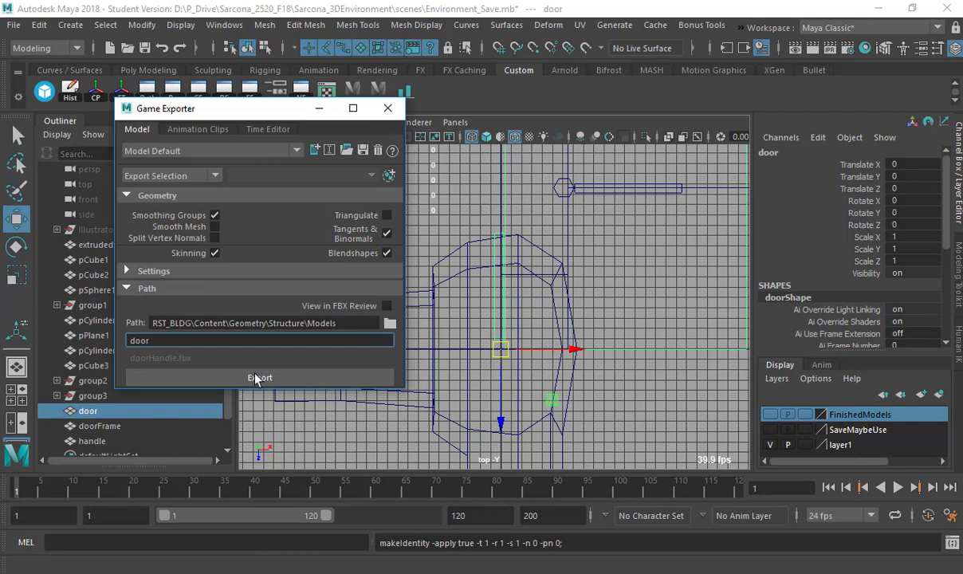
pyautogui.click(260, 380)
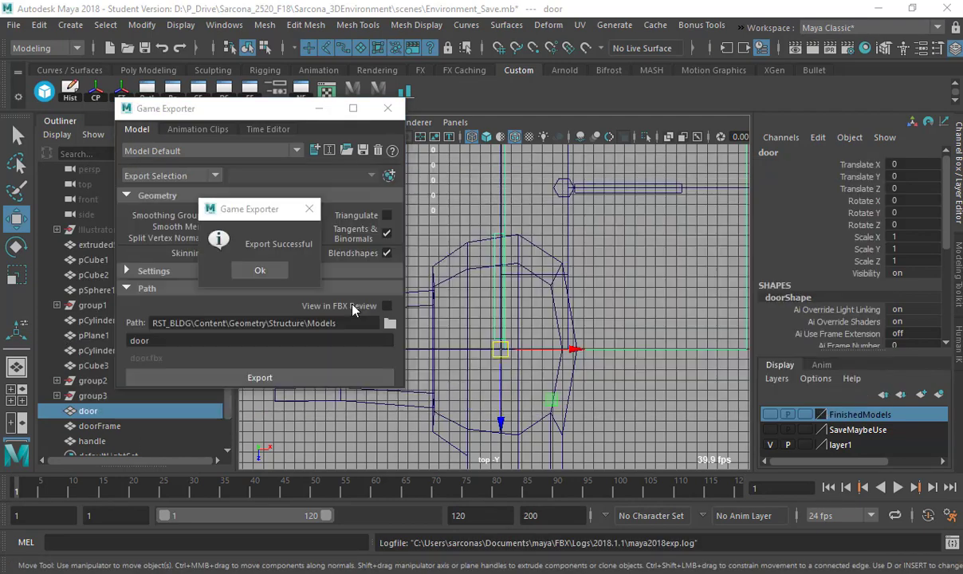
# Switch to Unreal, import the newly exported door file with Import All, and assign the door static mesh to the door component.
pyautogui.hotkey('alt', 'Tab')
pyautogui.hotkey('alt', 'Tab')
pyautogui.press('Escape')
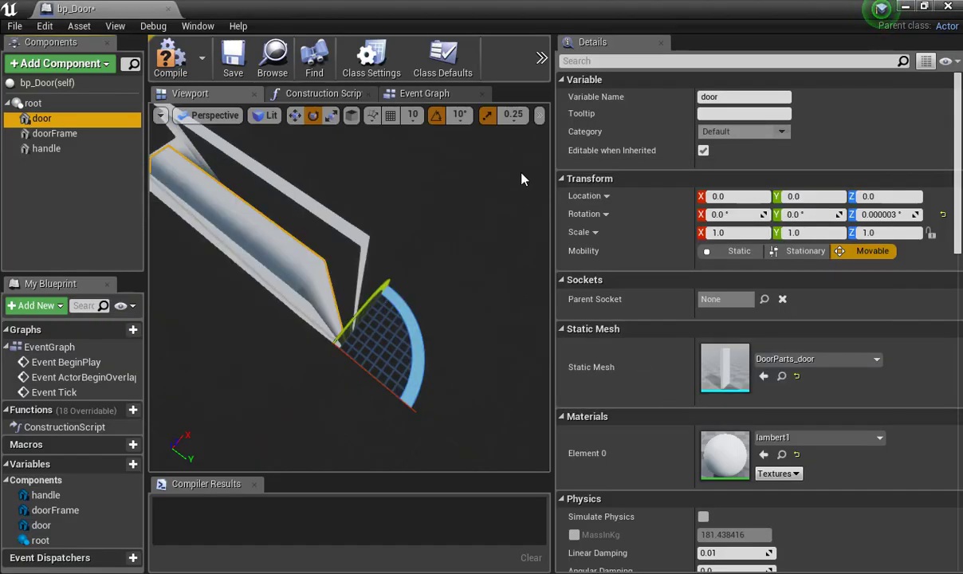
pyautogui.click(679, 549)
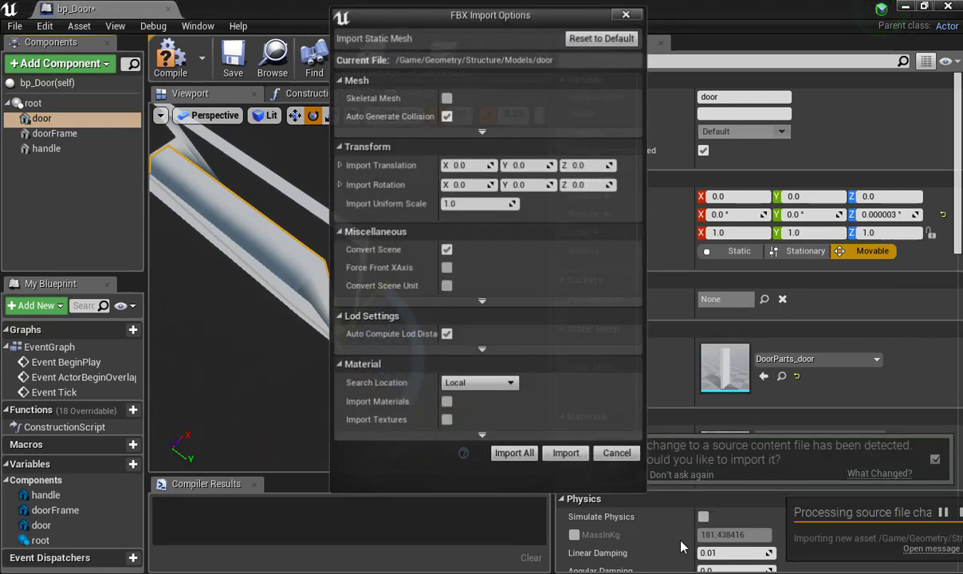
pyautogui.click(514, 455)
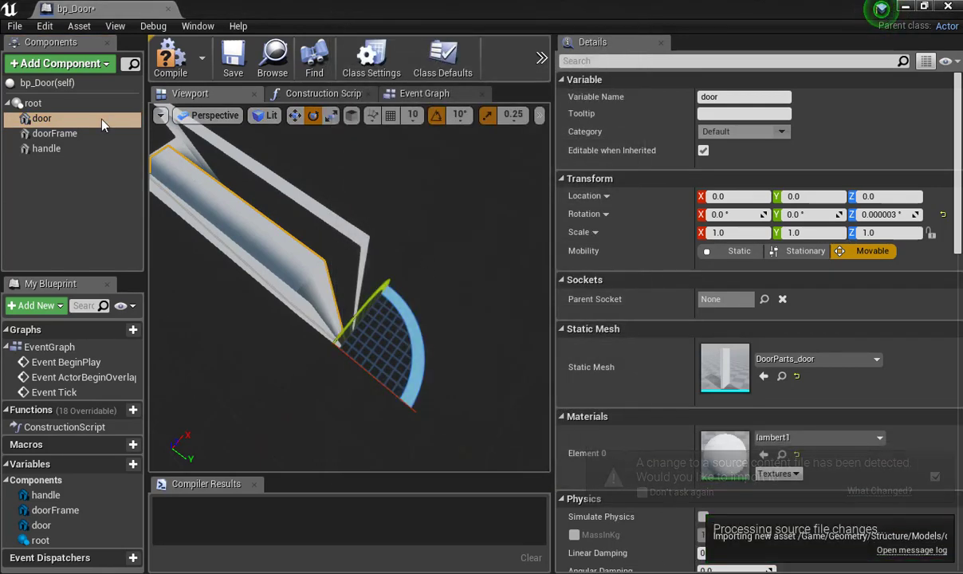
pyautogui.click(786, 360)
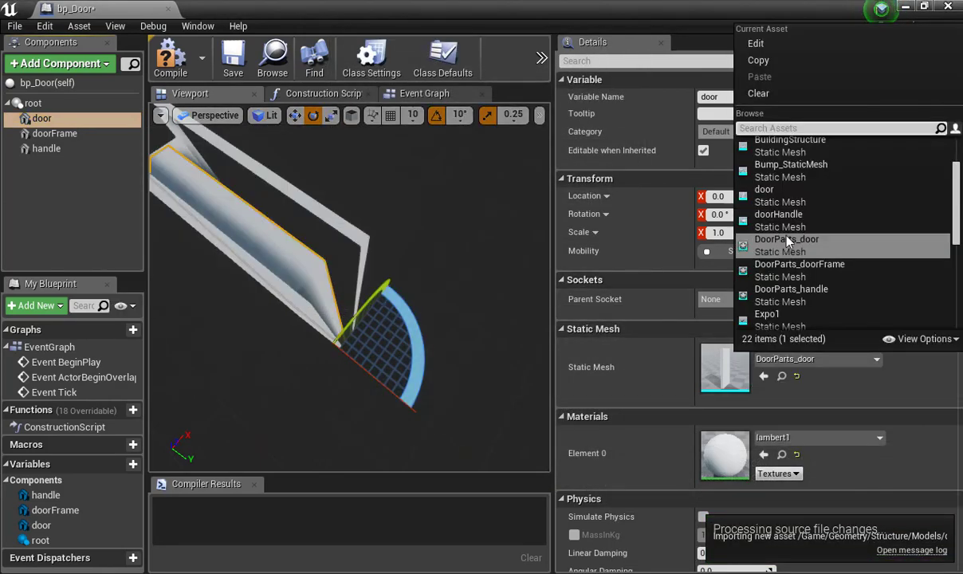
pyautogui.click(738, 187)
# Try moving the door component away from its origin position, and undo the move.
pyautogui.keyDown('alt'); pyautogui.moveTo(425, 415); pyautogui.dragTo(482, 307); pyautogui.keyUp('alt')
pyautogui.press('w')
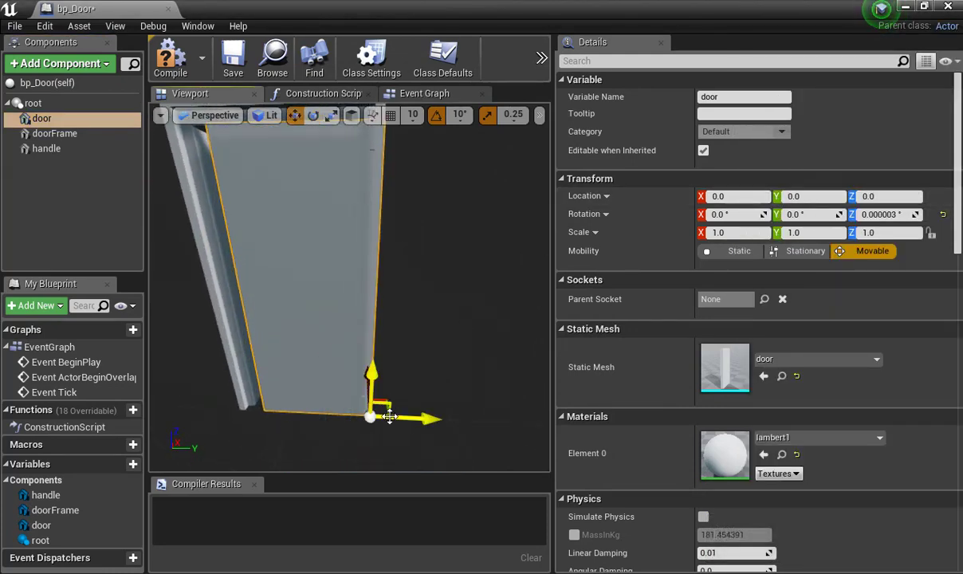
pyautogui.moveTo(421, 421); pyautogui.dragTo(574, 343)
pyautogui.hotkey('ctrl', 'z')
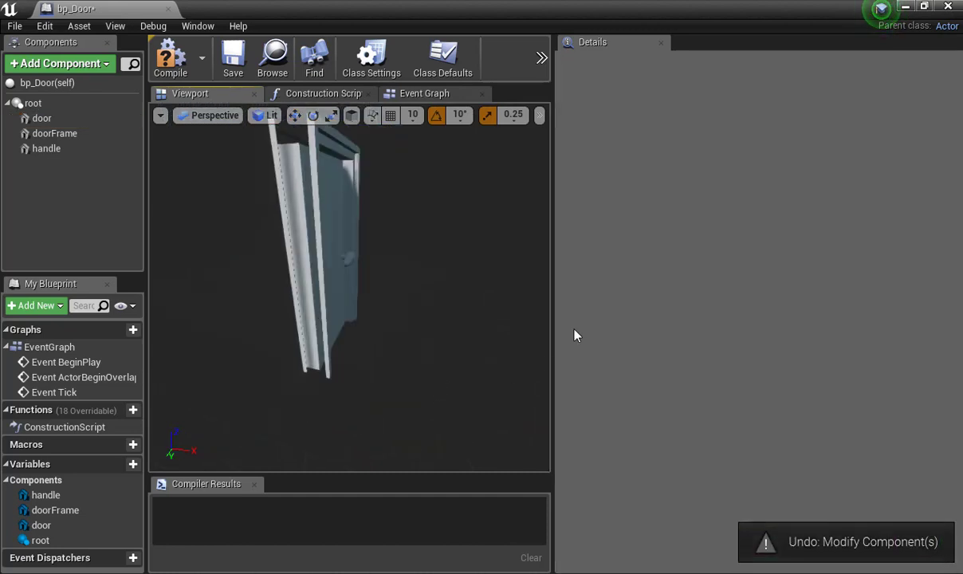
# Reselect the door component and move it into the frame at about X 5.23 and Y -15.33.
pyautogui.moveTo(395, 276); pyautogui.dragTo(395, 276)
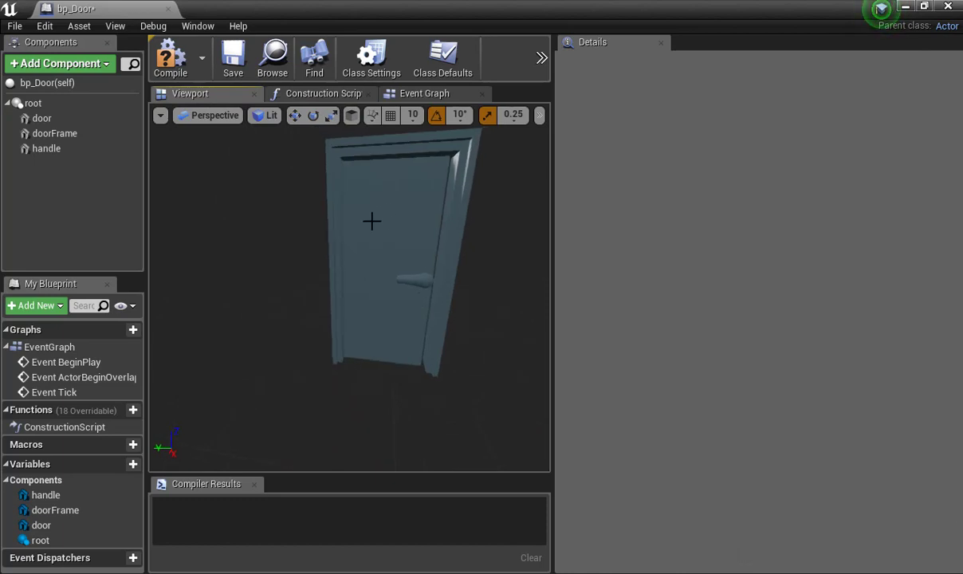
pyautogui.click(371, 219)
pyautogui.scroll(10, 374, 263)
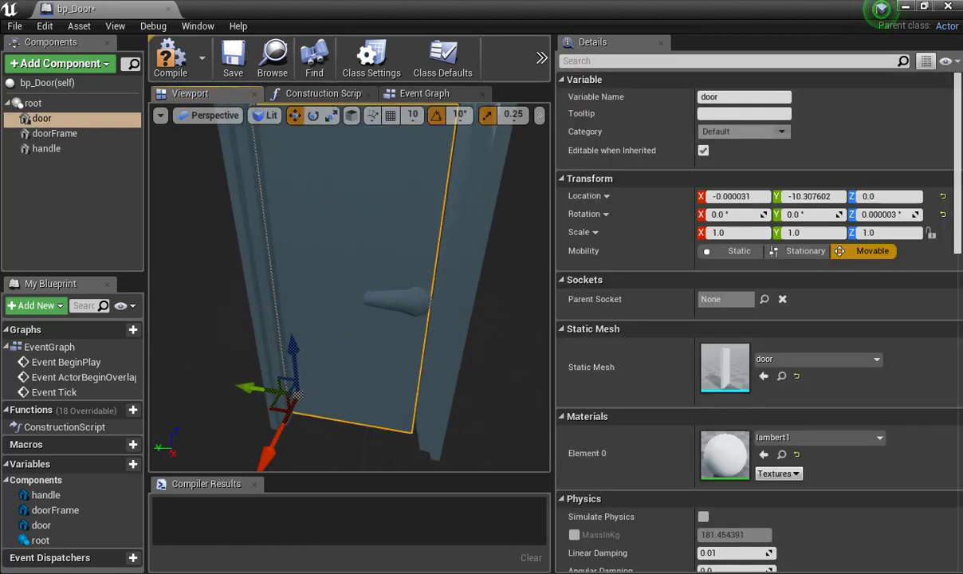
pyautogui.moveTo(226, 433); pyautogui.dragTo(229, 433)
pyautogui.keyDown('alt'); pyautogui.moveTo(372, 386); pyautogui.dragTo(373, 386); pyautogui.keyUp('alt')
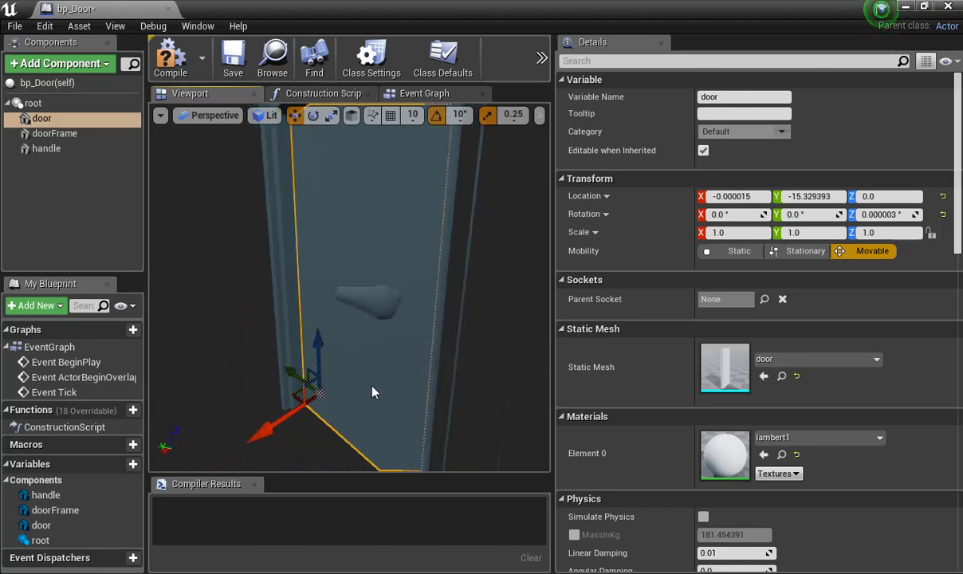
pyautogui.moveTo(291, 413); pyautogui.dragTo(311, 402)
pyautogui.keyDown('alt'); pyautogui.moveTo(349, 341); pyautogui.dragTo(371, 345); pyautogui.keyUp('alt')
pyautogui.scroll(-5, 353, 243)
# Try rotating the door component to test its hinge pivot, and undo the rotation.
pyautogui.click(315, 220)
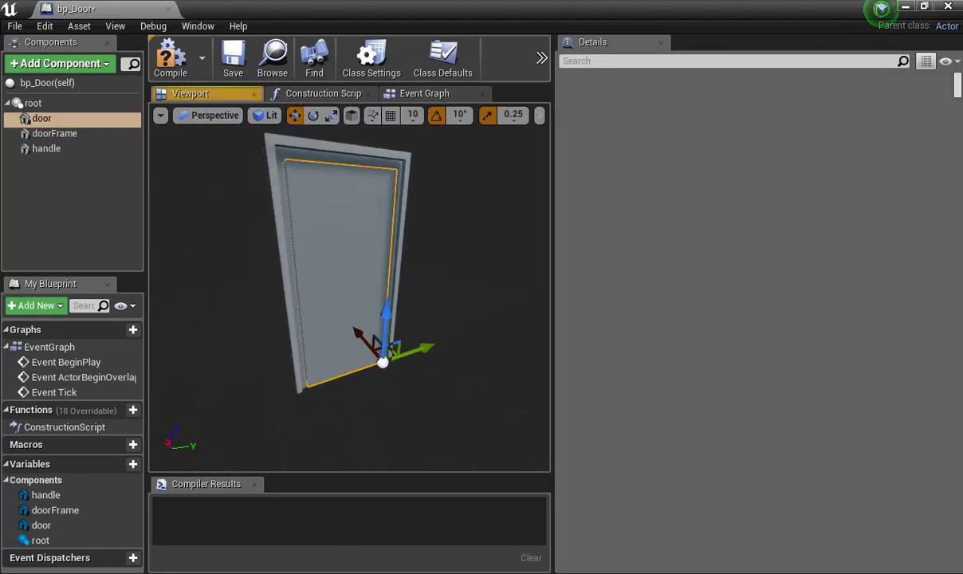
pyautogui.press('e')
pyautogui.moveTo(349, 438)
pyautogui.mouseDown()
pyautogui.moveTo(459, 439)
pyautogui.moveTo(338, 439)
pyautogui.moveTo(471, 439)
pyautogui.moveTo(354, 441)
pyautogui.mouseUp()
pyautogui.hotkey('ctrl', 'z')
pyautogui.hotkey('ctrl', 'z')
pyautogui.hotkey('ctrl', 'z')
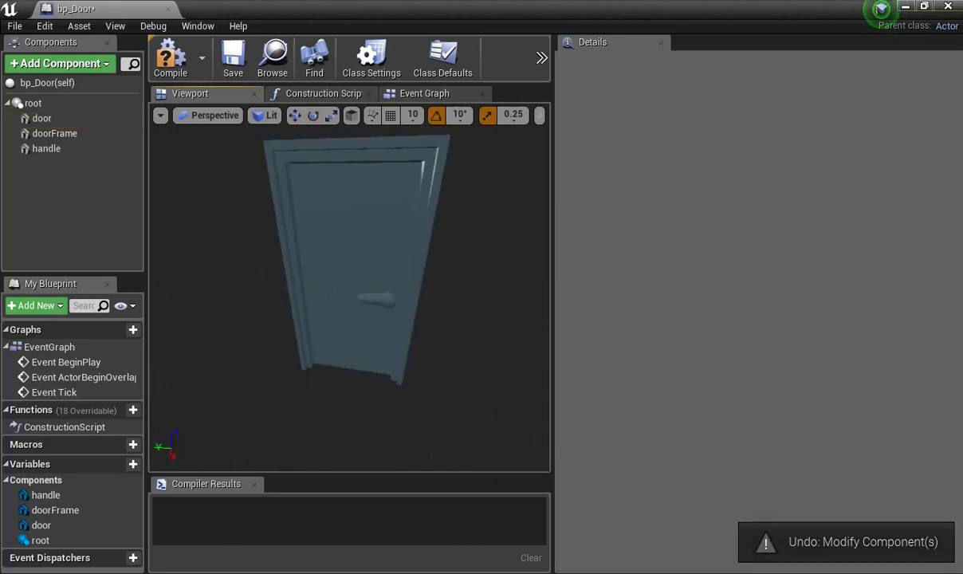
# Parent the handle component to the door, then test the door's yaw rotation with the handle attached and undo it.
pyautogui.moveTo(45, 147); pyautogui.dragTo(44, 120)
pyautogui.click(42, 118)
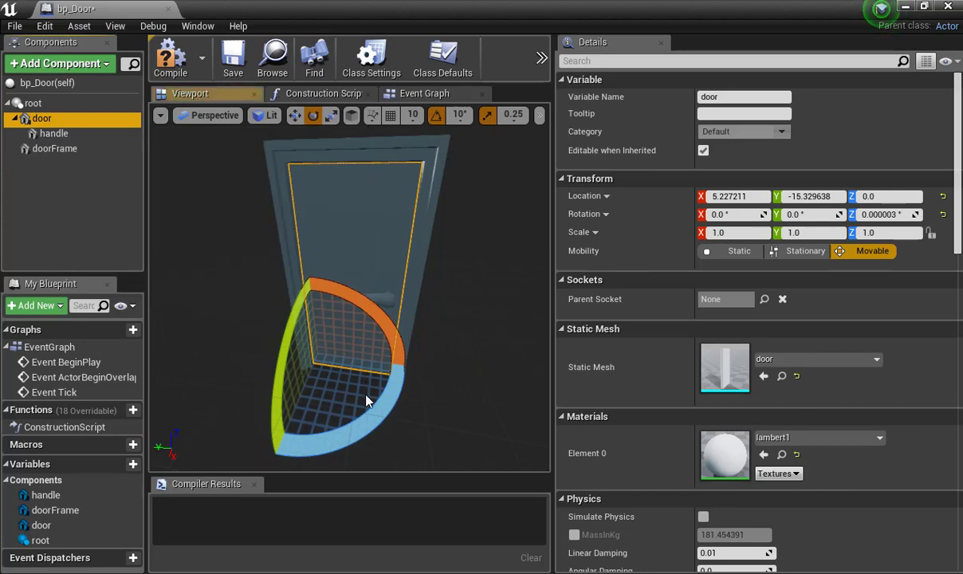
pyautogui.moveTo(332, 443); pyautogui.dragTo(408, 354)
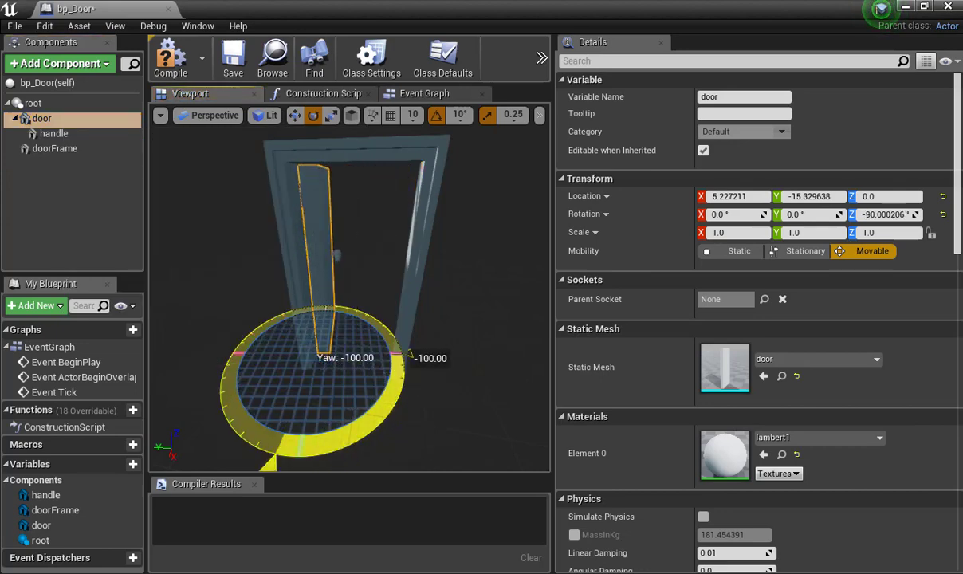
pyautogui.hotkey('ctrl', 'z')
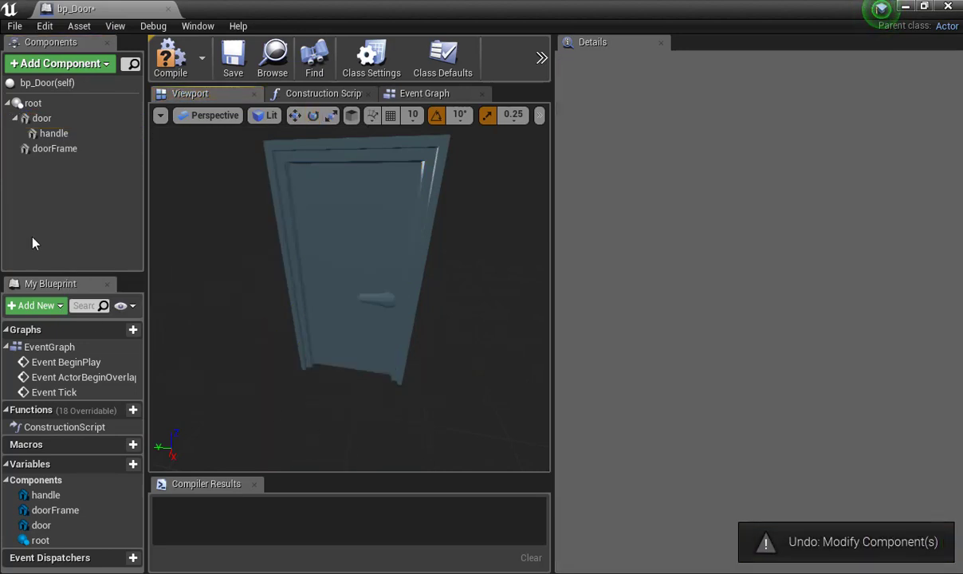
# Try moving the handle component along X against the door, and undo the move.
pyautogui.click(51, 136)
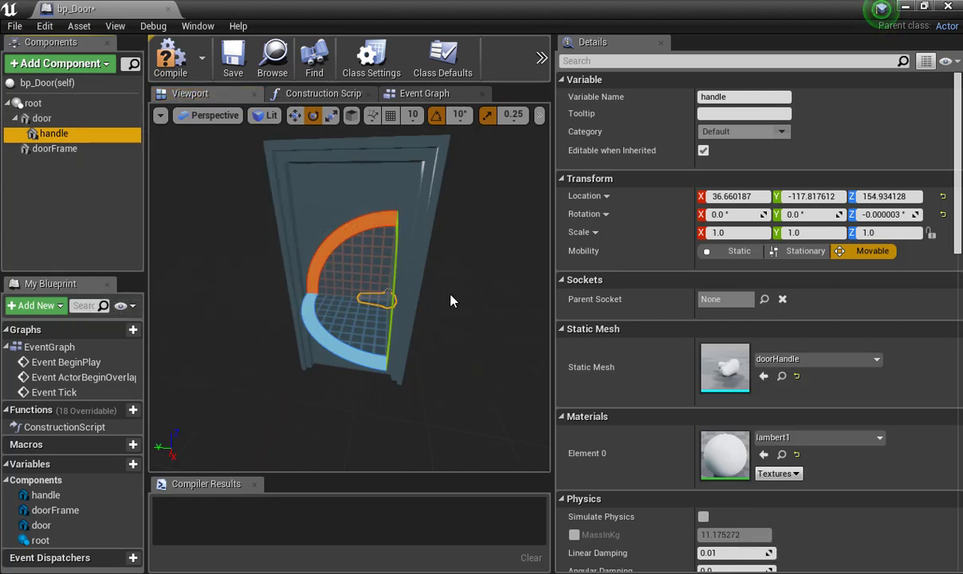
pyautogui.keyDown('alt'); pyautogui.moveTo(439, 296); pyautogui.dragTo(469, 293); pyautogui.keyUp('alt')
pyautogui.press('w')
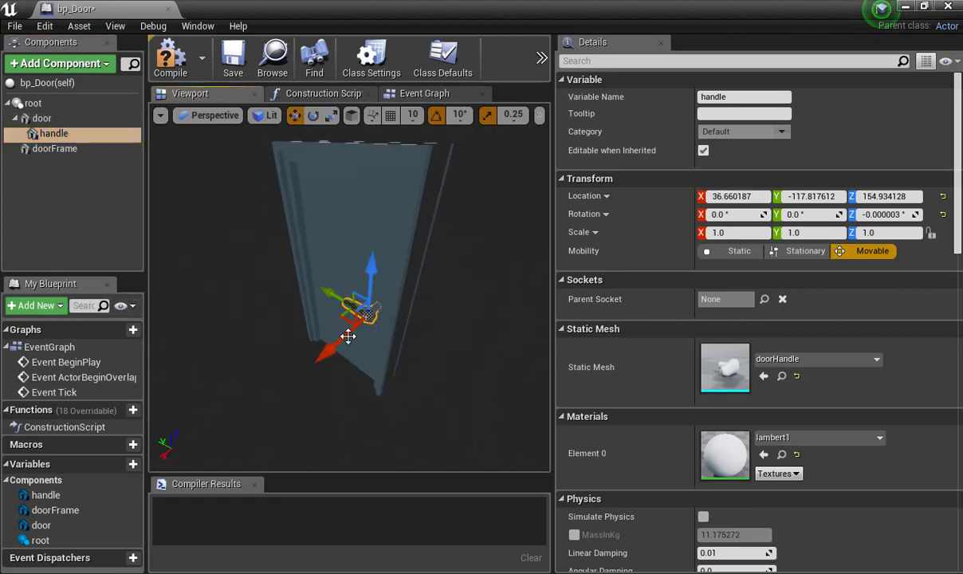
pyautogui.moveTo(340, 345); pyautogui.dragTo(373, 310)
pyautogui.hotkey('ctrl', 'z')
pyautogui.hotkey('ctrl', 'z')
# Copy the handle component and paste it under the door as a component named handle2.
pyautogui.click(40, 204)
pyautogui.click(51, 138)
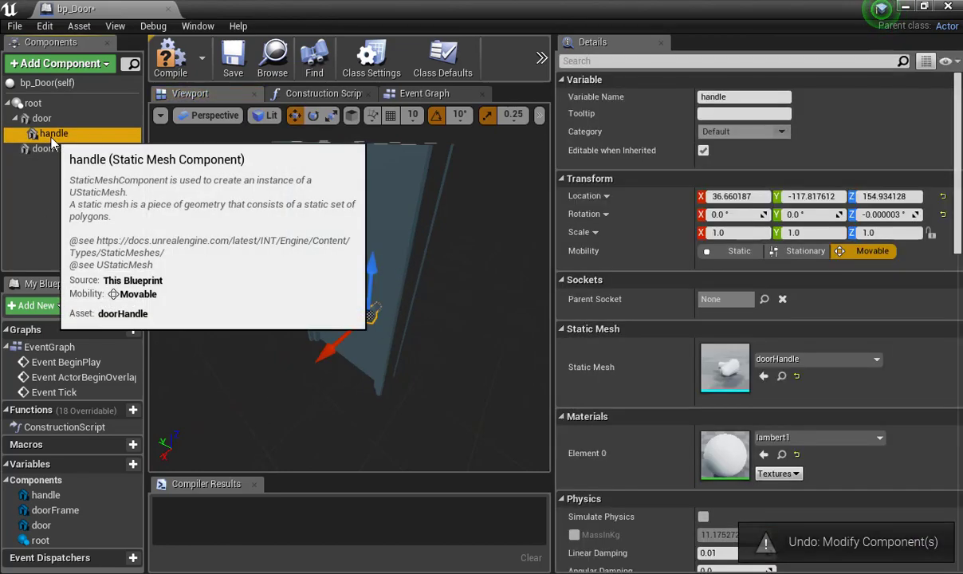
pyautogui.rightClick(51, 138)
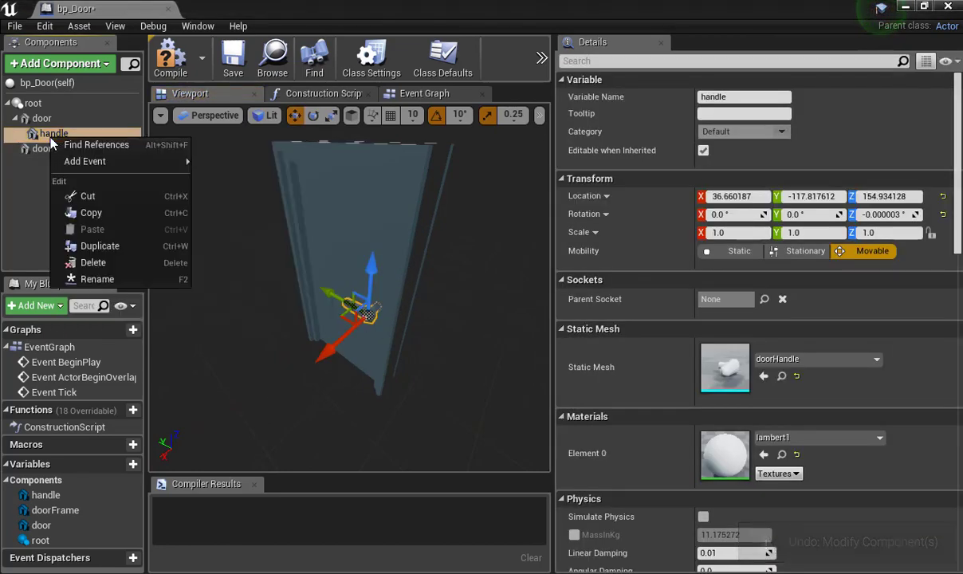
pyautogui.click(84, 213)
pyautogui.hotkey('ctrl', 'v')
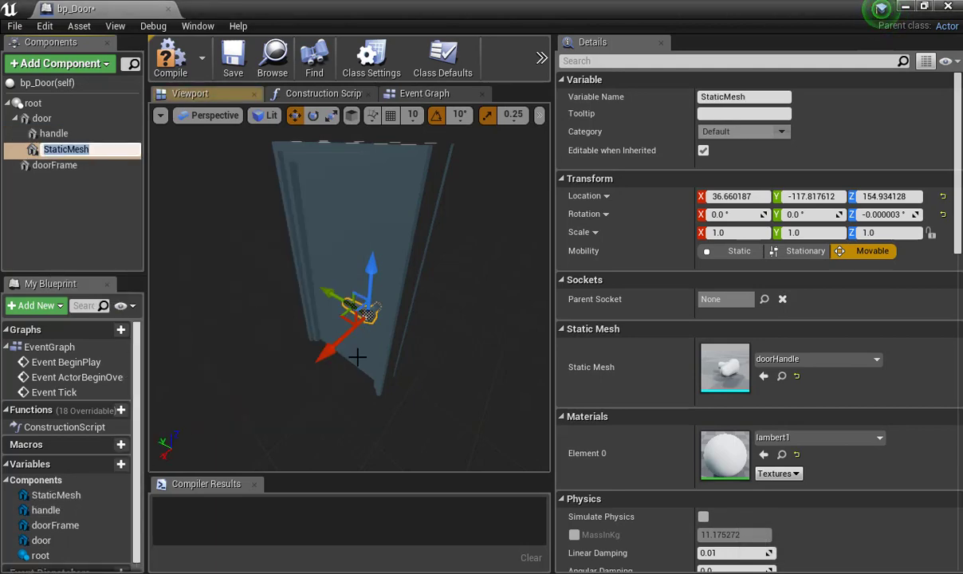
pyautogui.write('handle2')
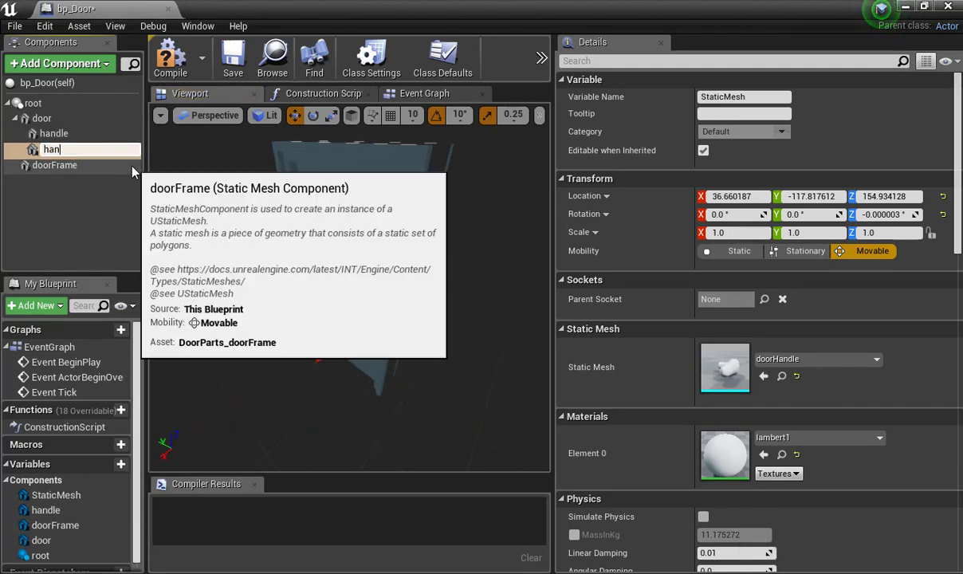
pyautogui.press('Return')
# Rotate handle2 180 degrees to face the opposite way and move it against the door's other side at about X -8.7.
pyautogui.keyDown('alt'); pyautogui.moveTo(434, 338); pyautogui.dragTo(392, 297); pyautogui.keyUp('alt')
pyautogui.press('e')
pyautogui.moveTo(389, 248); pyautogui.dragTo(292, 254)
pyautogui.press('w')
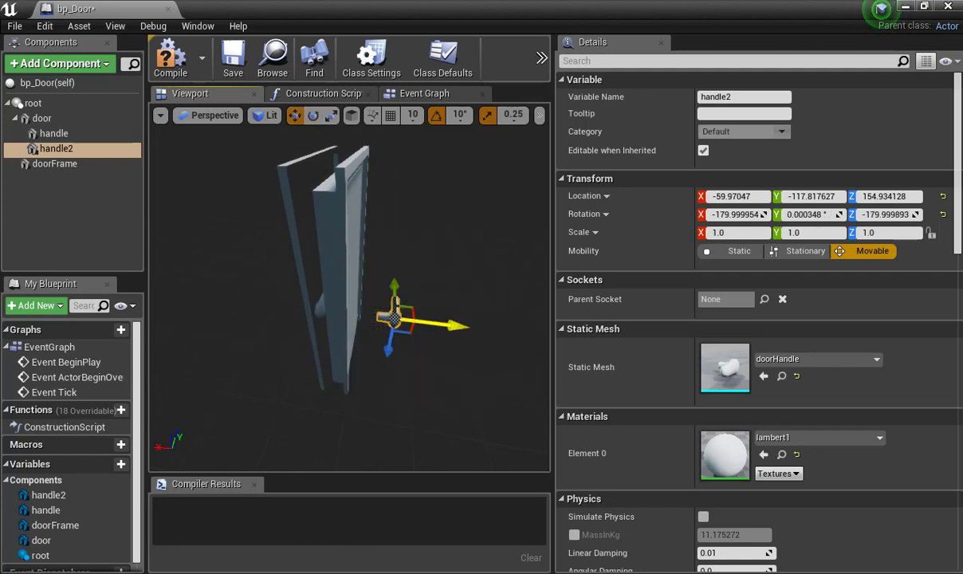
pyautogui.moveTo(446, 324); pyautogui.dragTo(418, 320)
pyautogui.keyDown('alt'); pyautogui.moveTo(483, 305); pyautogui.dragTo(307, 299); pyautogui.keyUp('alt')
pyautogui.moveTo(551, 323); pyautogui.dragTo(546, 320)
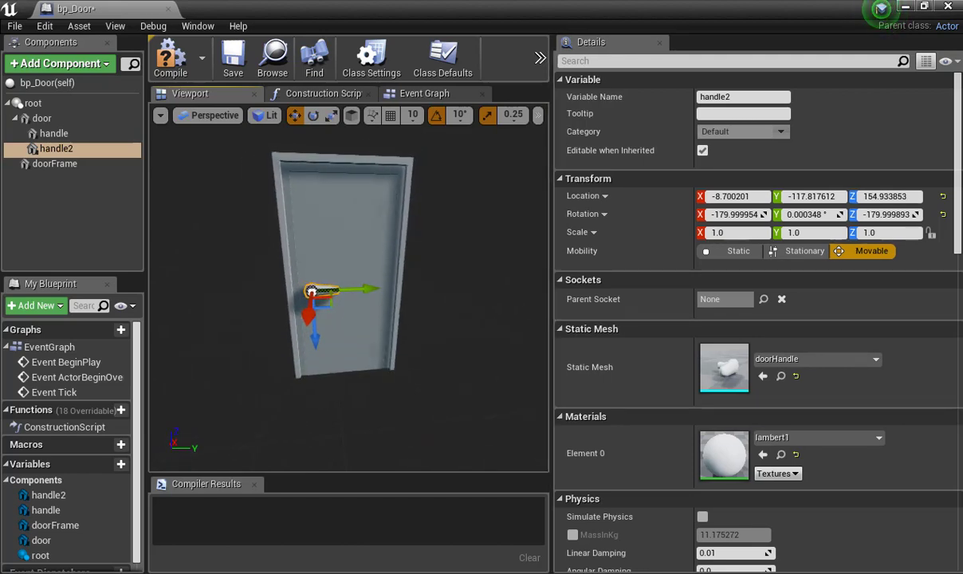
# Deselect handle2, check the assembled door from both sides, and save the bp_Door Blueprint.
pyautogui.click(120, 212)
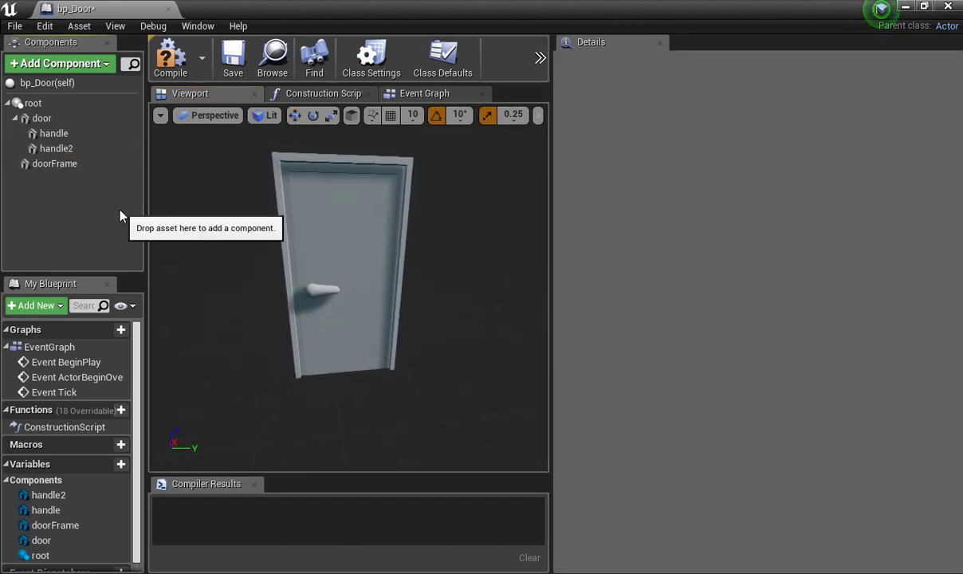
pyautogui.keyDown('alt'); pyautogui.moveTo(335, 311); pyautogui.dragTo(487, 314); pyautogui.keyUp('alt')
pyautogui.keyDown('alt'); pyautogui.moveTo(247, 285); pyautogui.dragTo(247, 286); pyautogui.keyUp('alt')
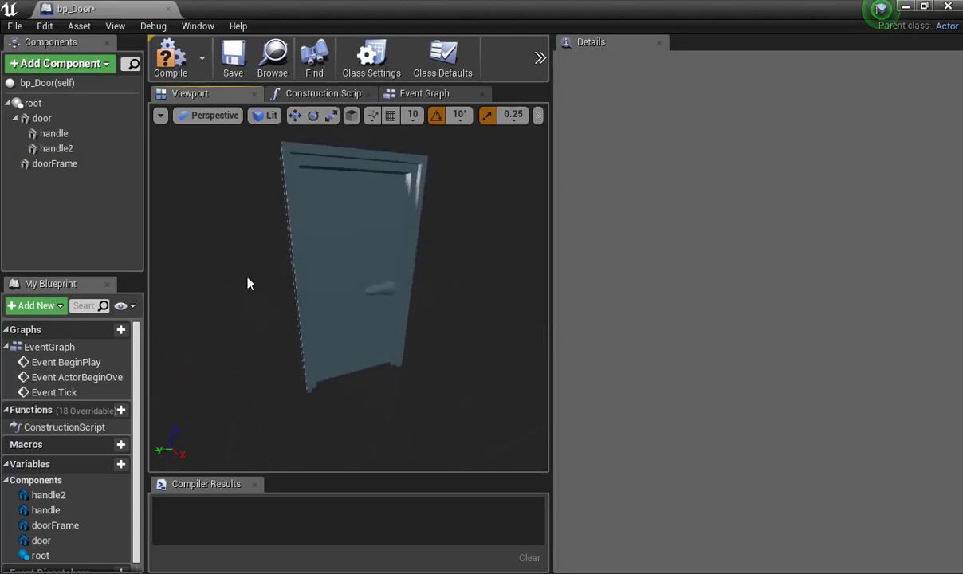
pyautogui.click(234, 60)
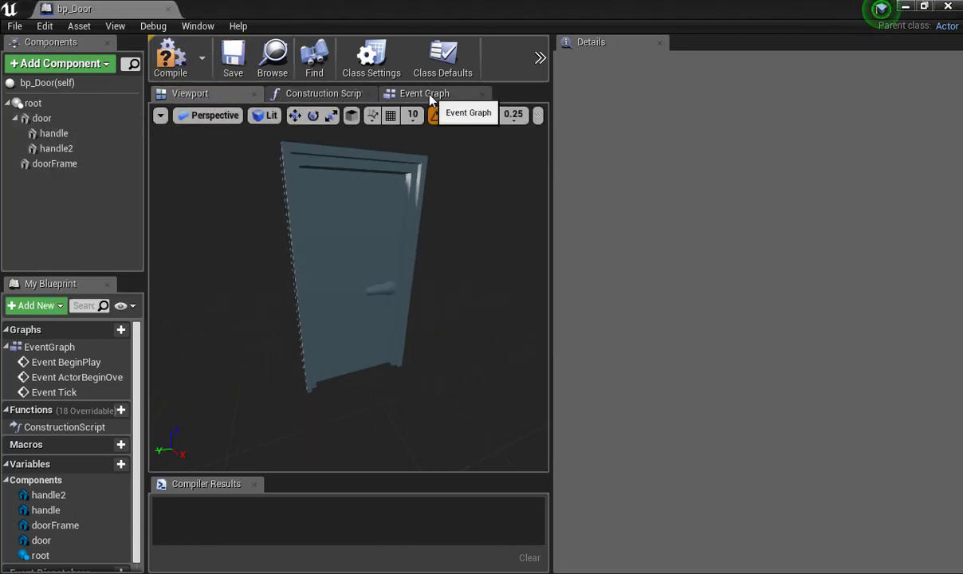
# Add a Sphere Collision component to the door Blueprint, keeping its default name.
pyautogui.click(41, 69)
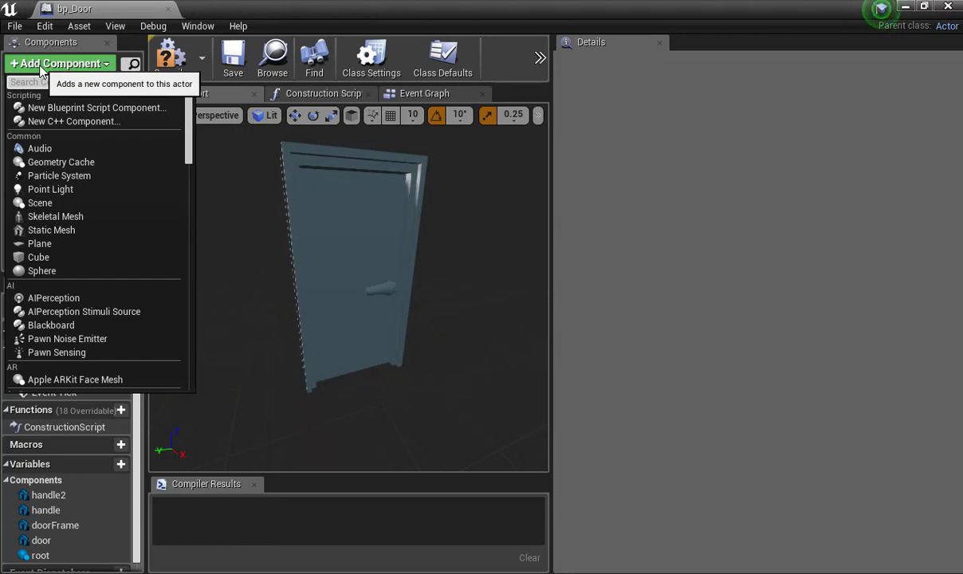
pyautogui.write('collis')
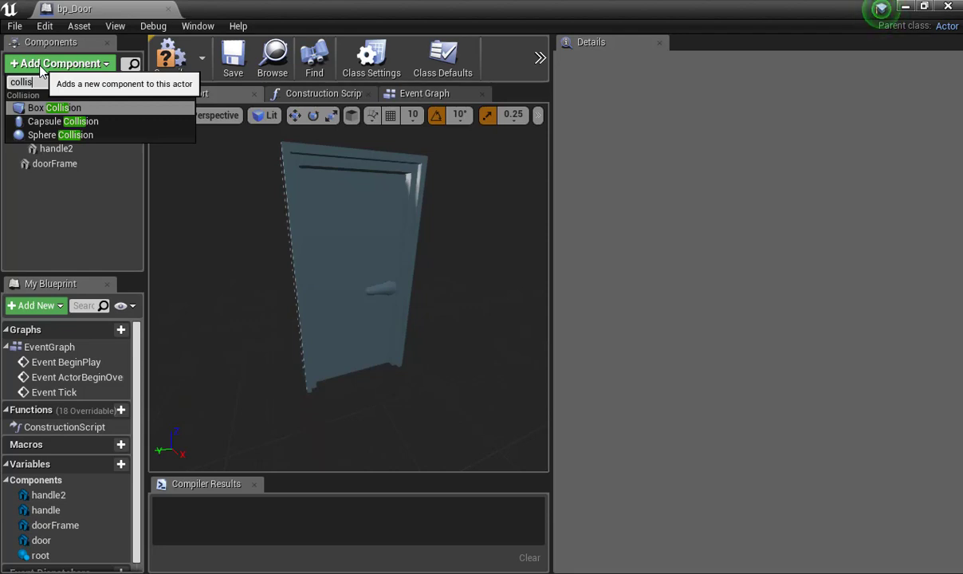
pyautogui.click(59, 136)
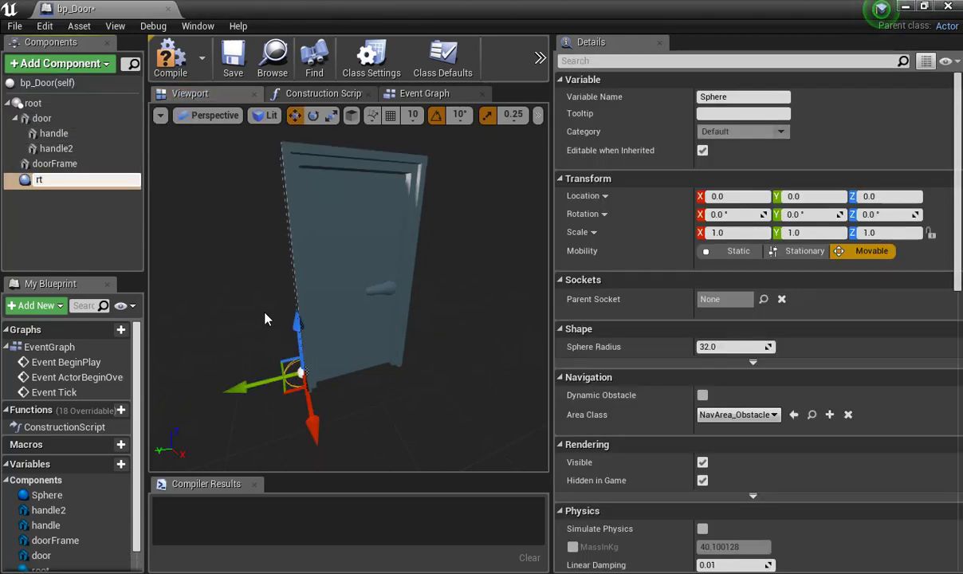
pyautogui.press('Escape')
pyautogui.press('`')
pyautogui.write('rt')
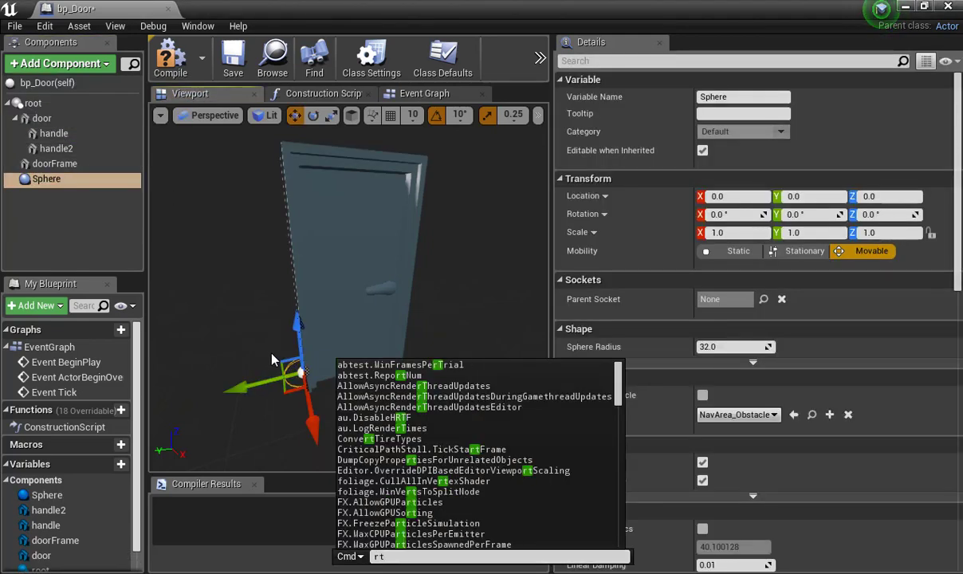
pyautogui.keyDown('alt'); pyautogui.moveTo(239, 363); pyautogui.dragTo(271, 363); pyautogui.keyUp('alt')
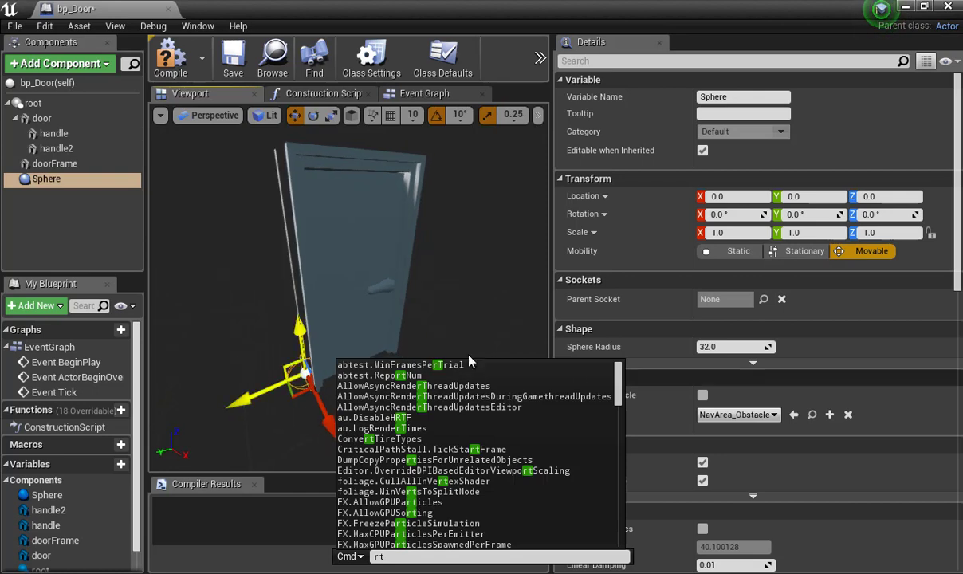
pyautogui.click(72, 195)
pyautogui.click(355, 558)
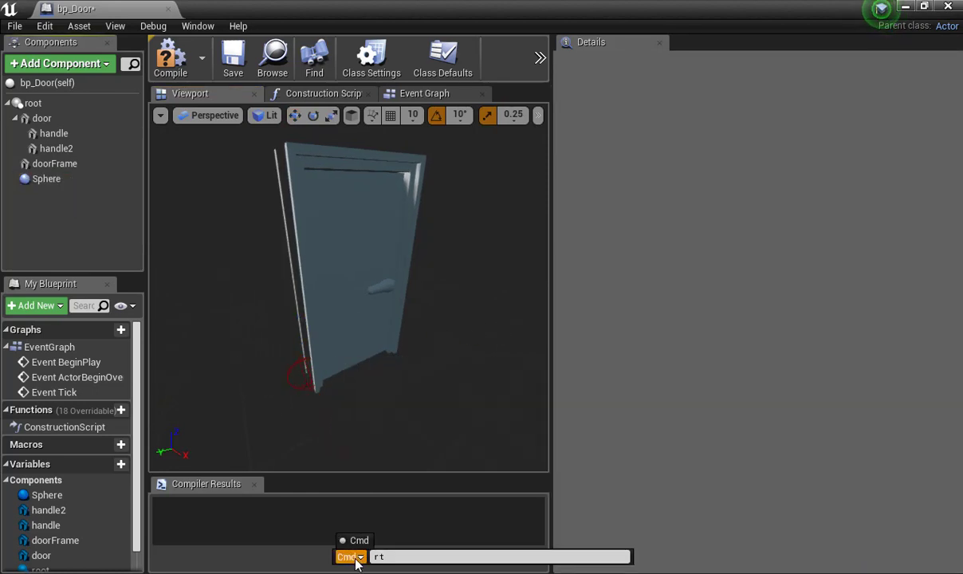
# Scale the door's Sphere collision component up uniformly to about 8.25 × 14.25 × 8.25.
pyautogui.click(300, 375)
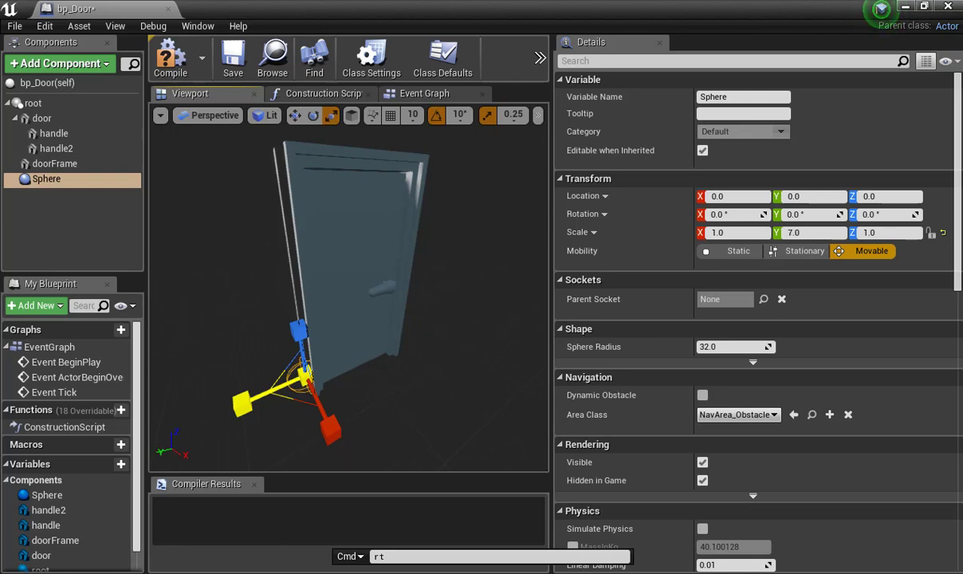
pyautogui.moveTo(304, 375); pyautogui.dragTo(445, 392)
pyautogui.moveTo(445, 392); pyautogui.dragTo(371, 396, button='right')
pyautogui.press('e')
pyautogui.press('r')
pyautogui.press('w')
pyautogui.moveTo(252, 358); pyautogui.dragTo(432, 342)
pyautogui.hotkey('ctrl', 'z')
# Move the Sphere component to about X 61.7, Y -97, Z 101.6 so that it surrounds the door.
pyautogui.keyDown('alt'); pyautogui.moveTo(261, 310); pyautogui.dragTo(370, 285); pyautogui.keyUp('alt')
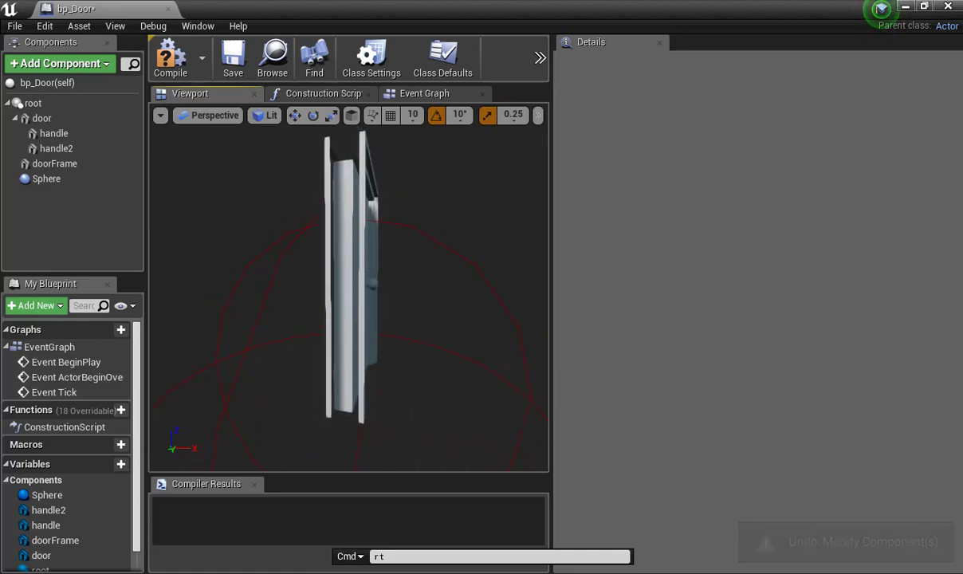
pyautogui.click(444, 300)
pyautogui.moveTo(401, 382); pyautogui.dragTo(509, 397)
pyautogui.scroll(-4, 457, 324)
pyautogui.moveTo(458, 324); pyautogui.dragTo(432, 324, button='middle')
pyautogui.moveTo(446, 335)
pyautogui.mouseDown()
pyautogui.moveTo(434, 327)
pyautogui.moveTo(441, 317)
pyautogui.mouseUp()
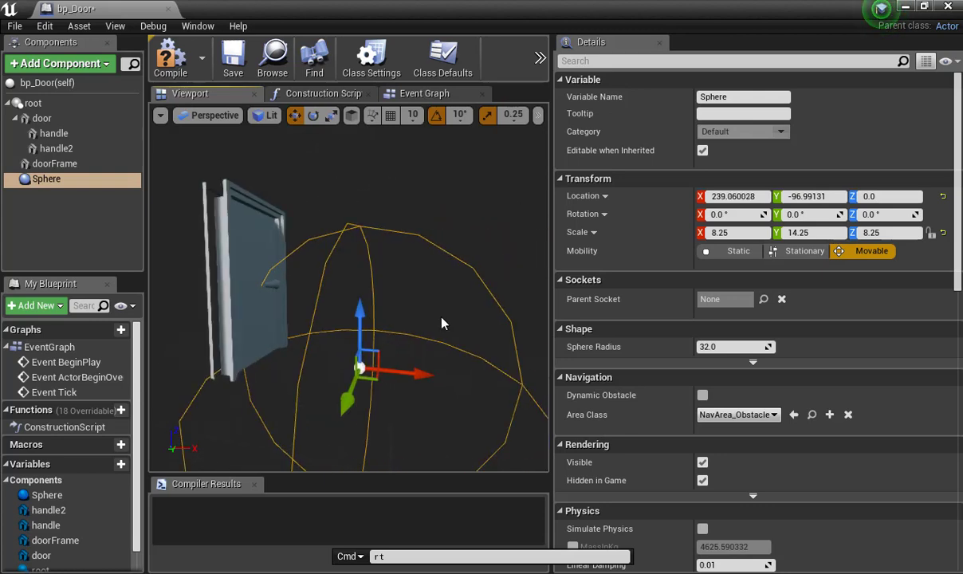
pyautogui.moveTo(363, 309); pyautogui.dragTo(360, 285)
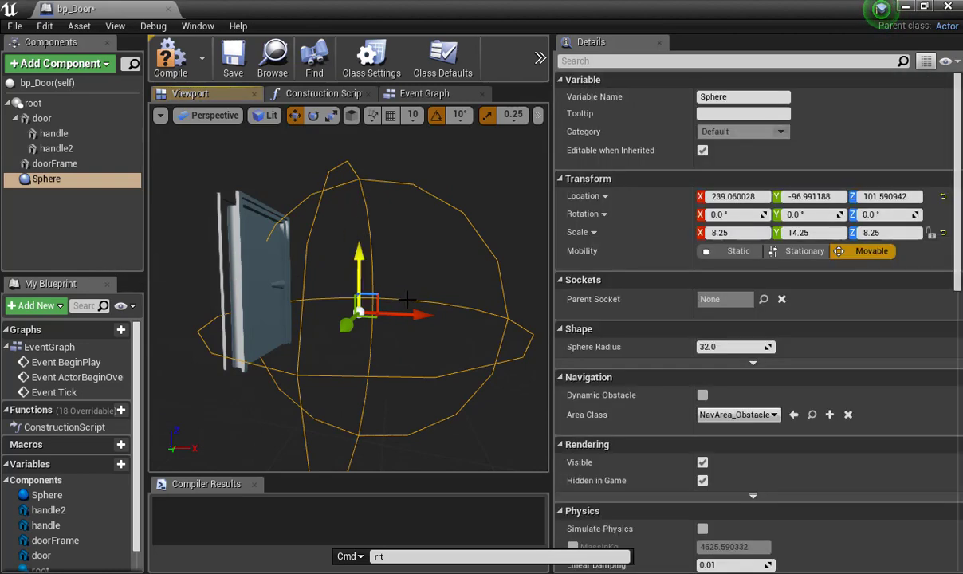
pyautogui.moveTo(399, 313); pyautogui.dragTo(317, 306)
pyautogui.moveTo(316, 303); pyautogui.dragTo(320, 303)
pyautogui.moveTo(320, 304); pyautogui.dragTo(339, 334, button='right')
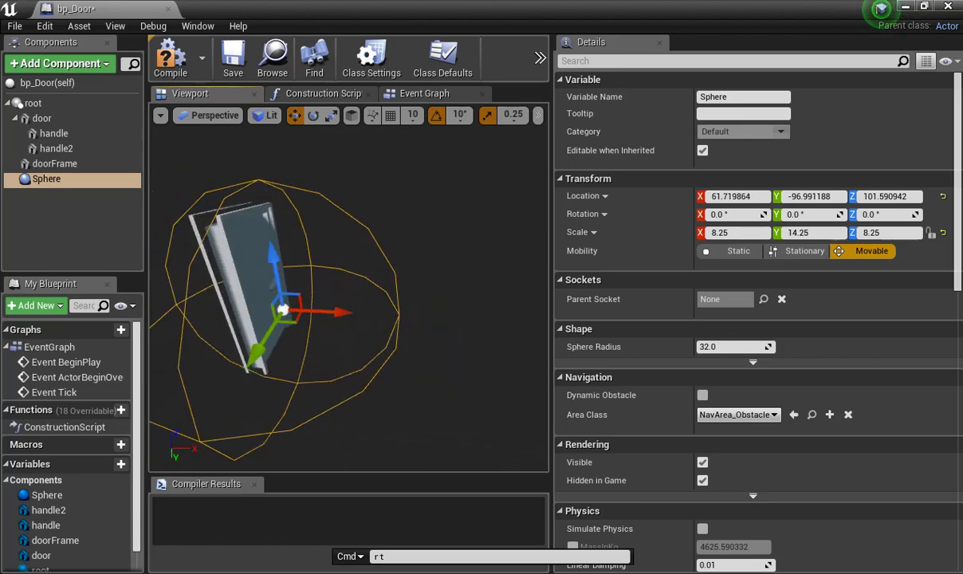
pyautogui.moveTo(343, 269); pyautogui.dragTo(223, 274, button='middle')
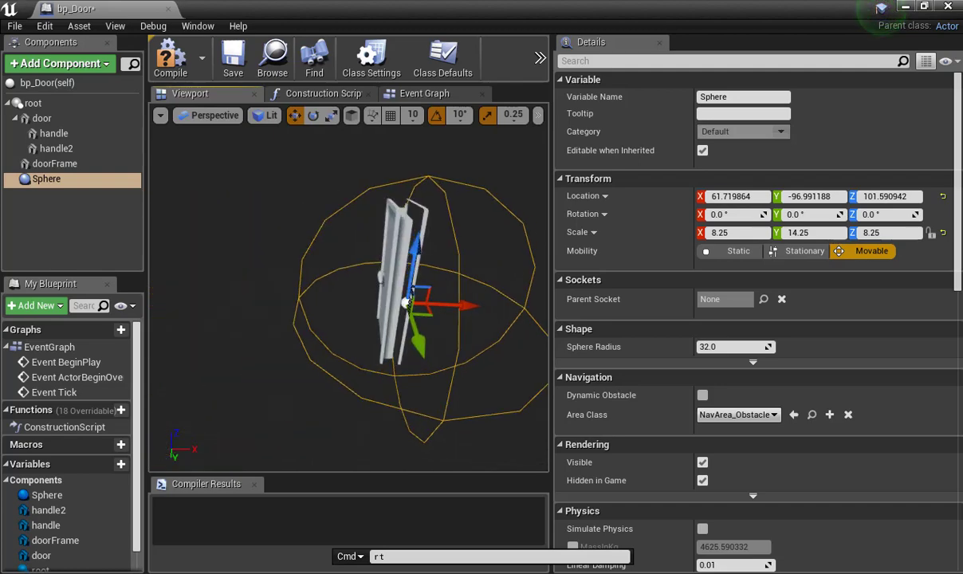
pyautogui.moveTo(362, 256); pyautogui.dragTo(374, 255, button='right')
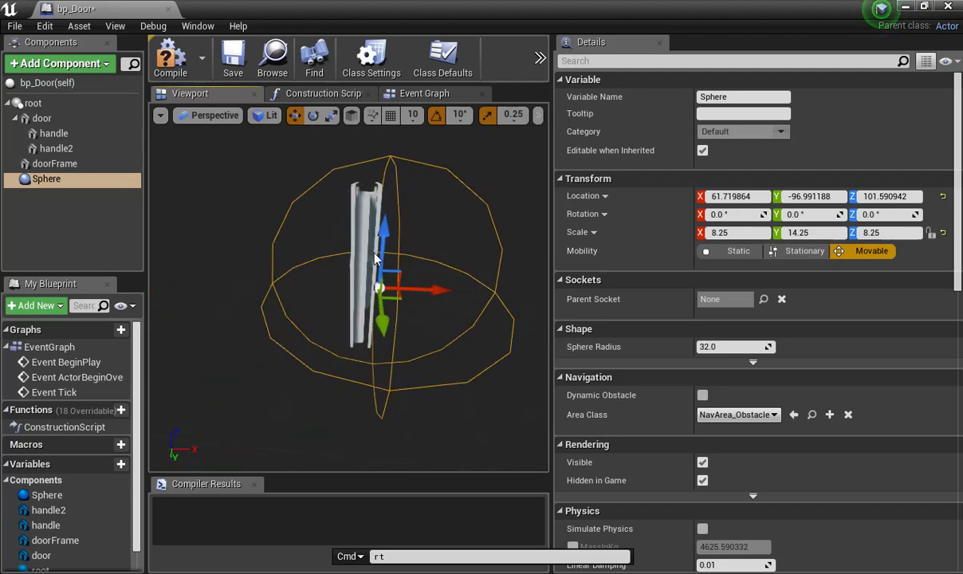
# Add an OnComponentBeginOverlap event for the Sphere component to the Event Graph.
pyautogui.click(422, 94)
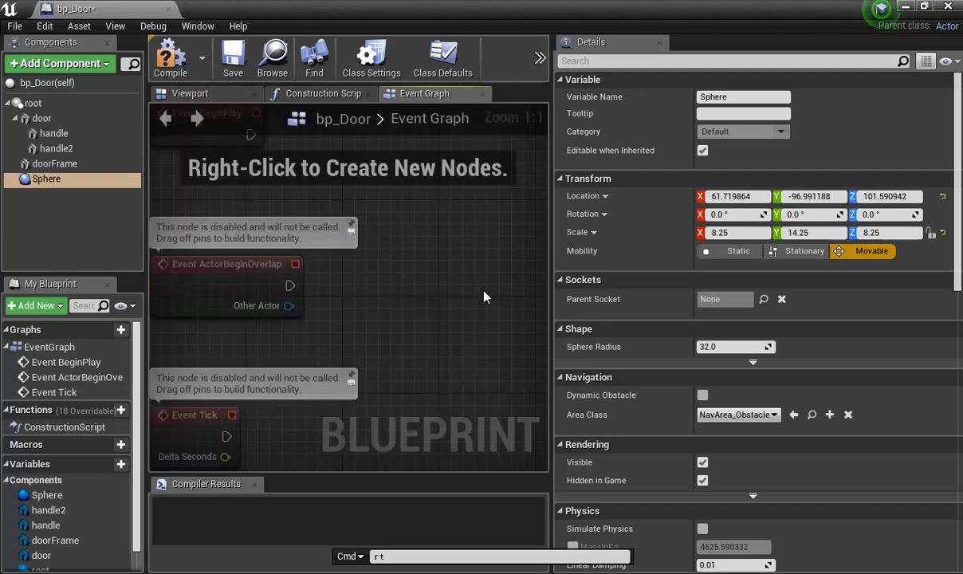
pyautogui.scroll(-6, 456, 274)
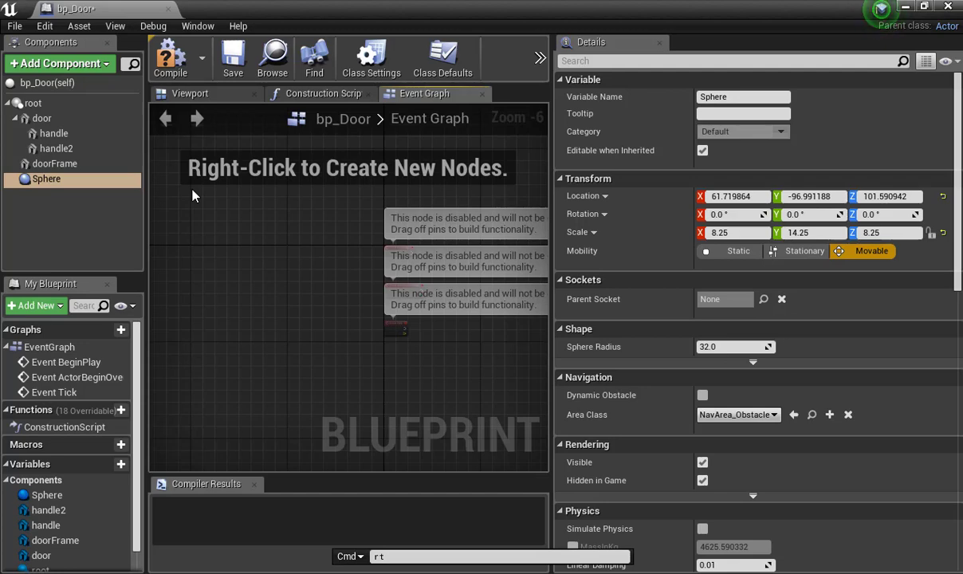
pyautogui.rightClick(56, 182)
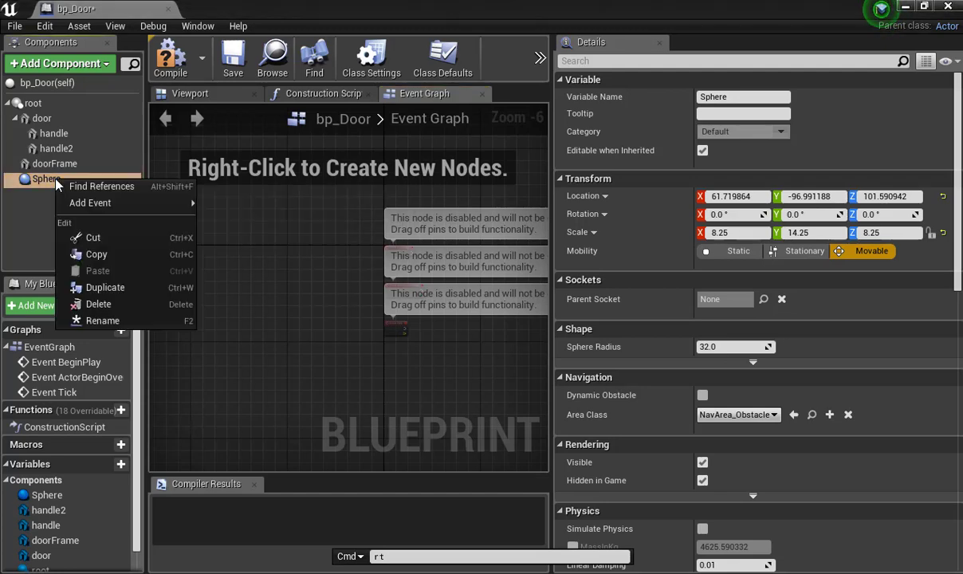
pyautogui.moveTo(103, 203)
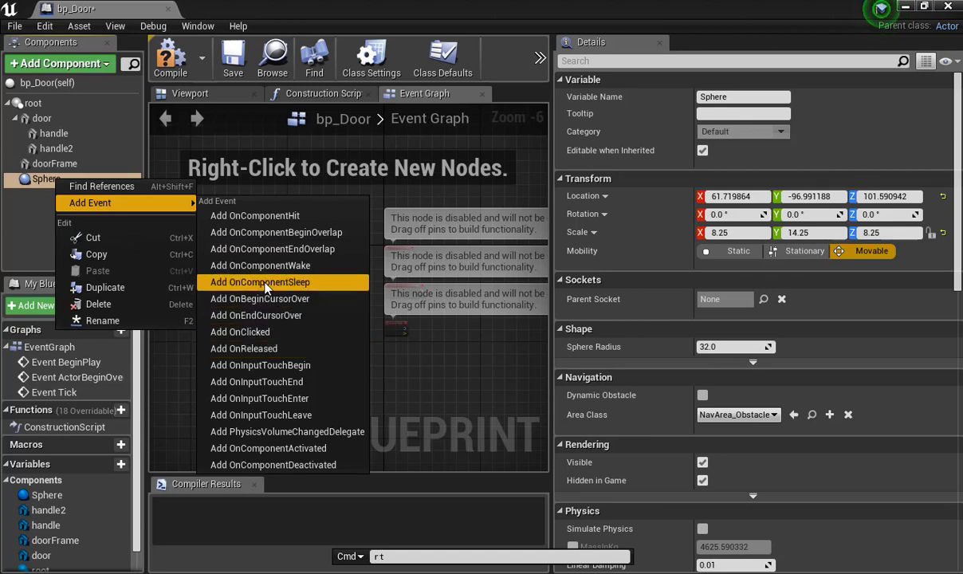
pyautogui.click(266, 233)
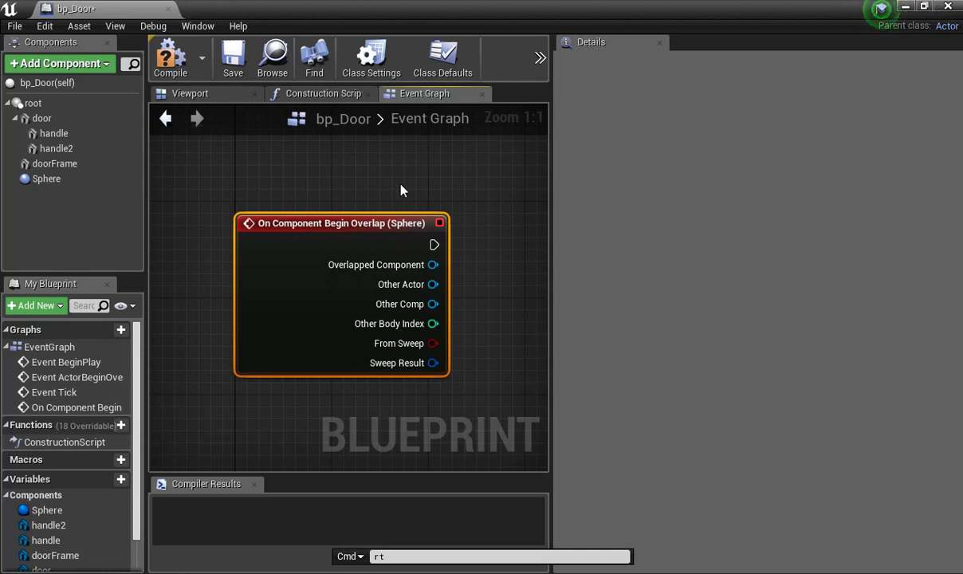
pyautogui.moveTo(399, 170); pyautogui.dragTo(325, 160, button='right')
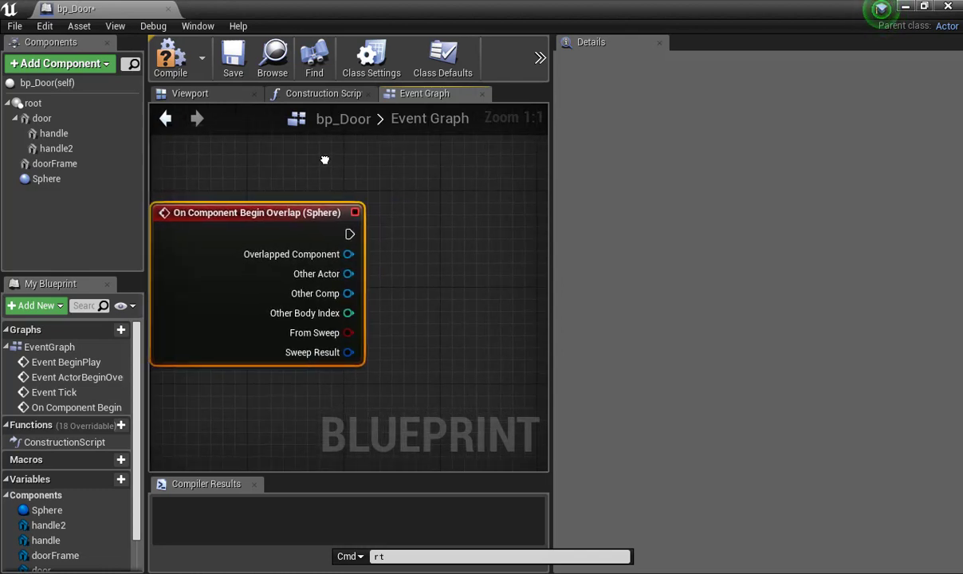
pyautogui.scroll(-2, 324, 159)
pyautogui.moveTo(407, 185); pyautogui.dragTo(453, 197, button='right')
pyautogui.scroll(2, 432, 254)
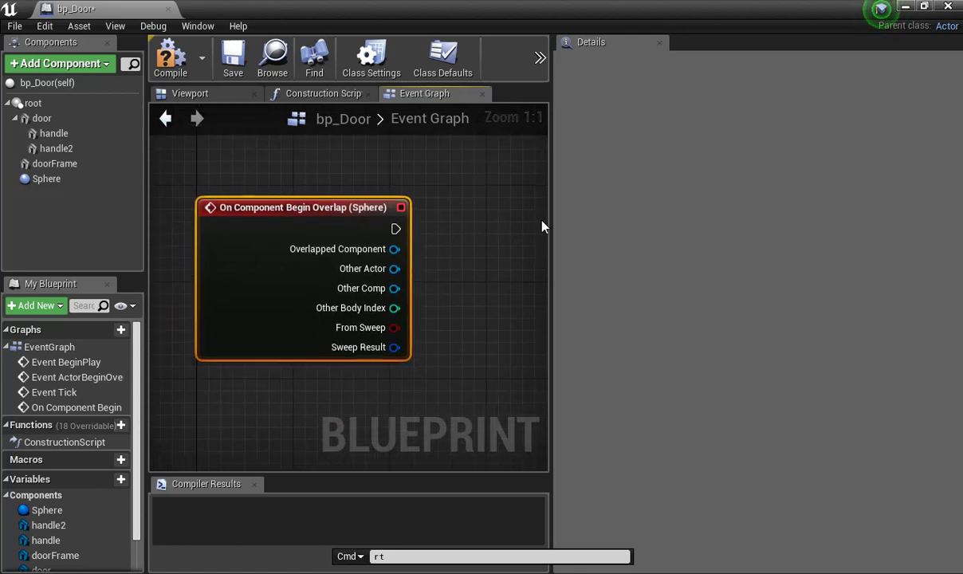
# Widen the graph area, add a Timeline node driven by the overlap event's execution output, and place it beside the event.
pyautogui.moveTo(550, 228); pyautogui.dragTo(730, 232)
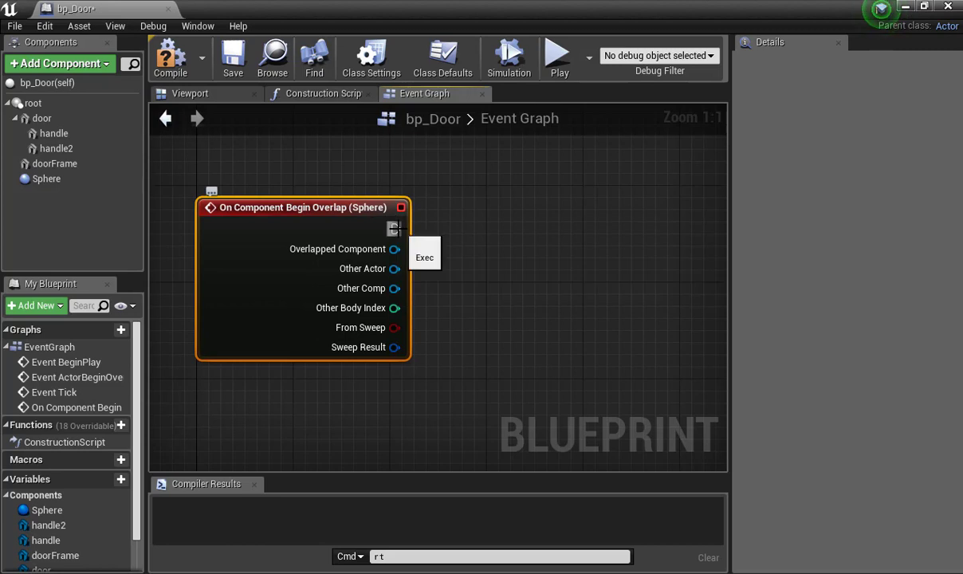
pyautogui.moveTo(393, 229); pyautogui.dragTo(467, 230)
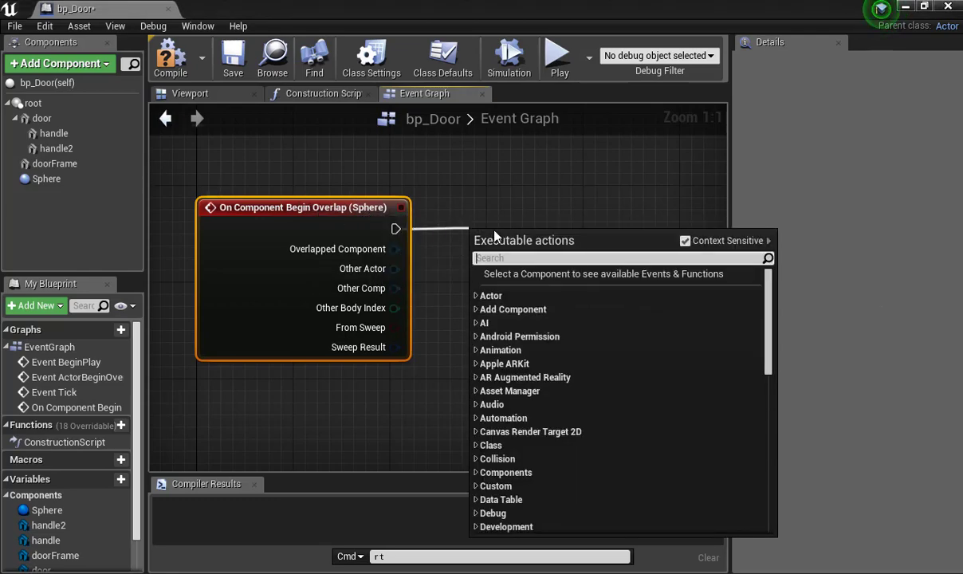
pyautogui.click(463, 190)
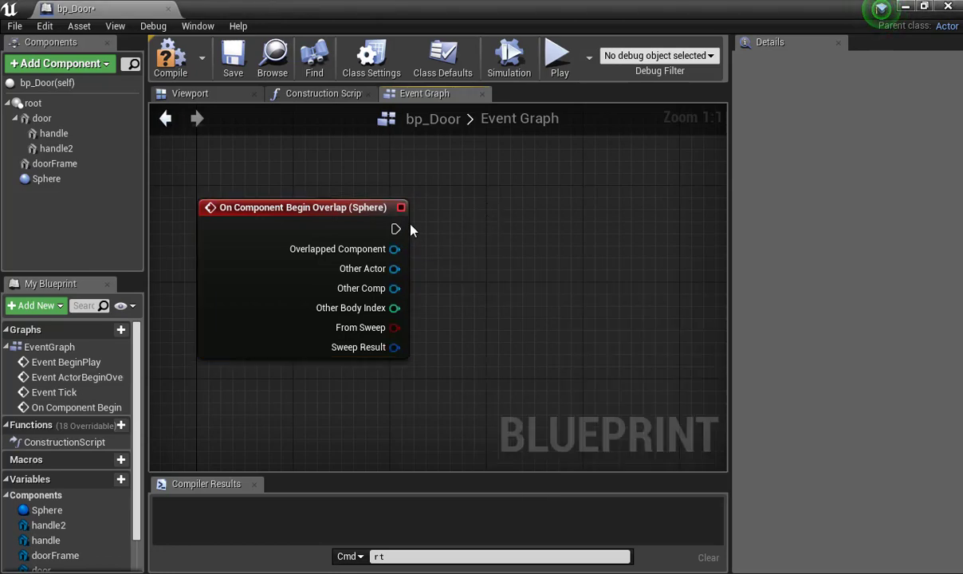
pyautogui.moveTo(395, 228); pyautogui.dragTo(514, 263)
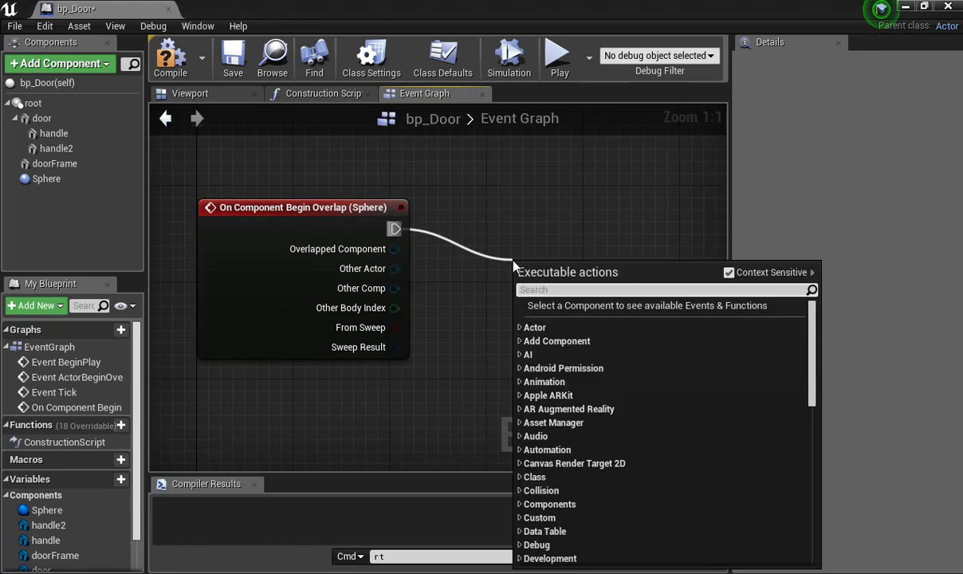
pyautogui.write('addTime')
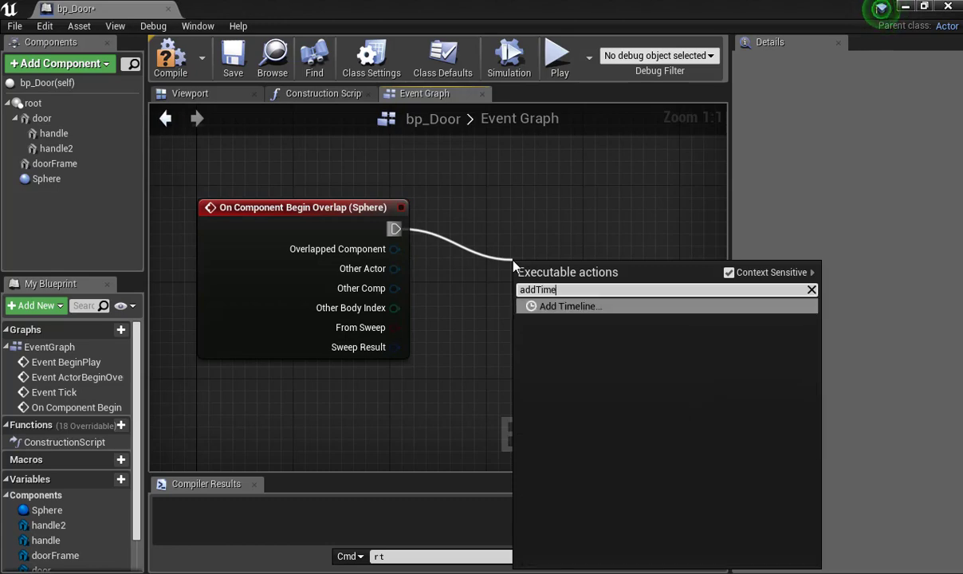
pyautogui.press('Return')
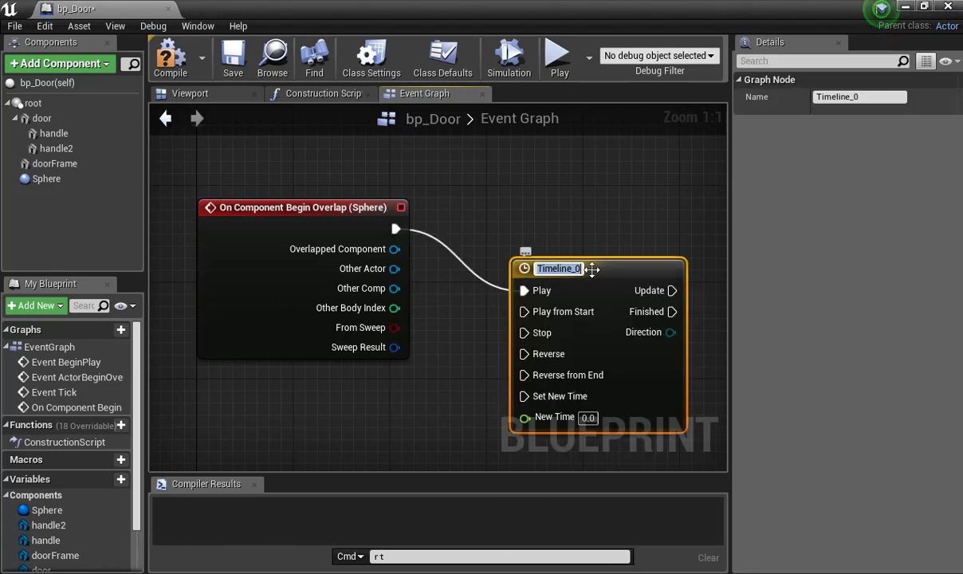
pyautogui.moveTo(624, 260); pyautogui.dragTo(609, 232)
pyautogui.moveTo(625, 269); pyautogui.dragTo(580, 213)
pyautogui.click(605, 220)
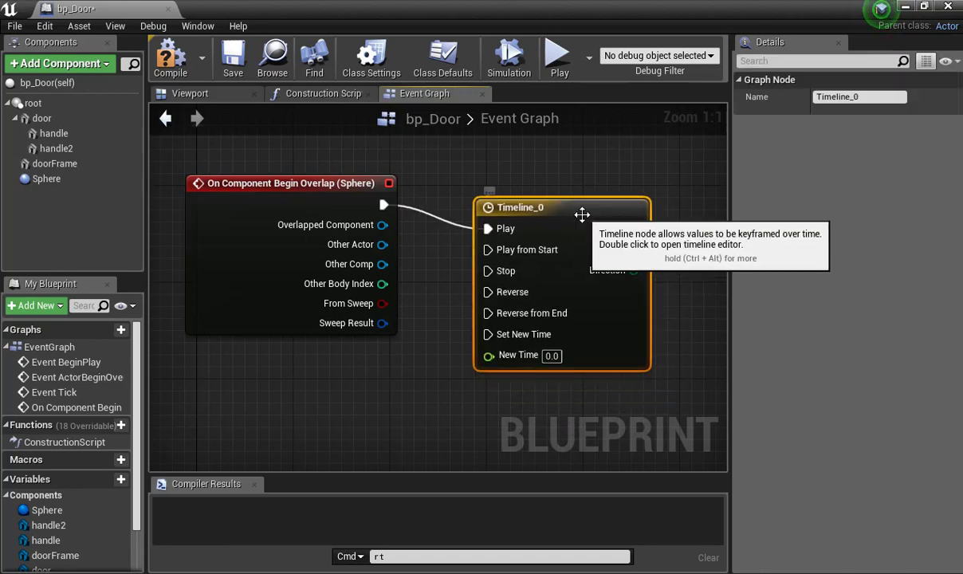
# Open the timeline for editing and add a float track named openDoor.
pyautogui.doubleClick(582, 215)
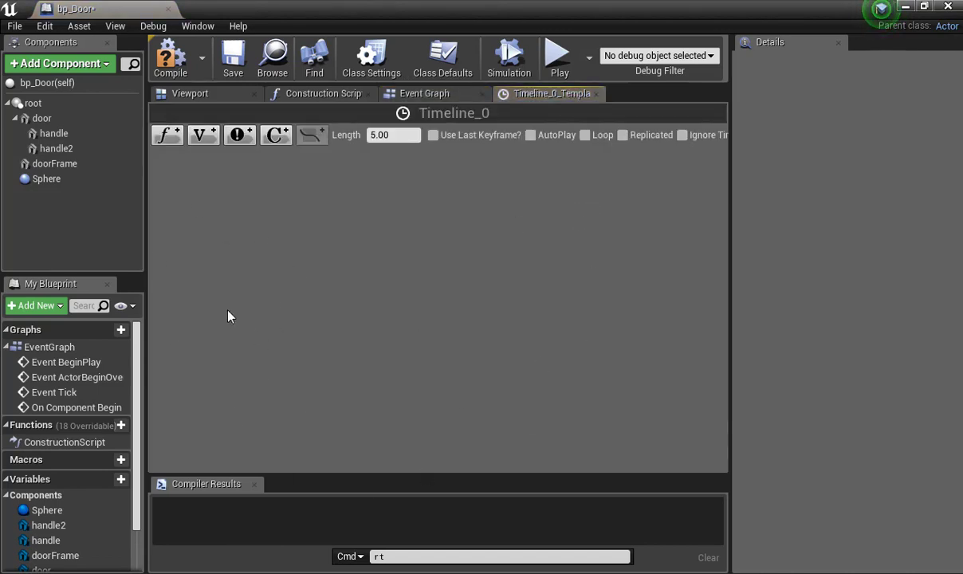
pyautogui.click(177, 137)
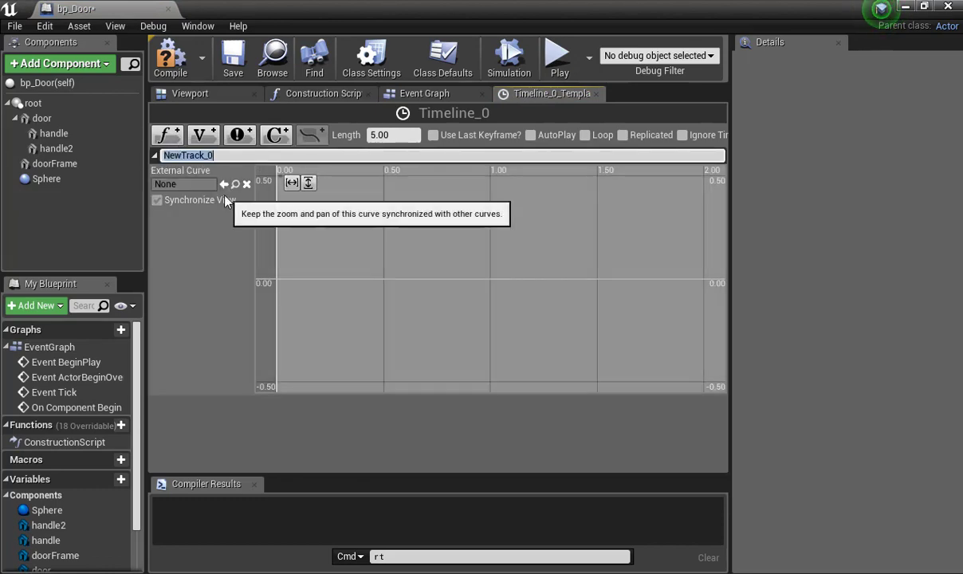
pyautogui.write('openDoor')
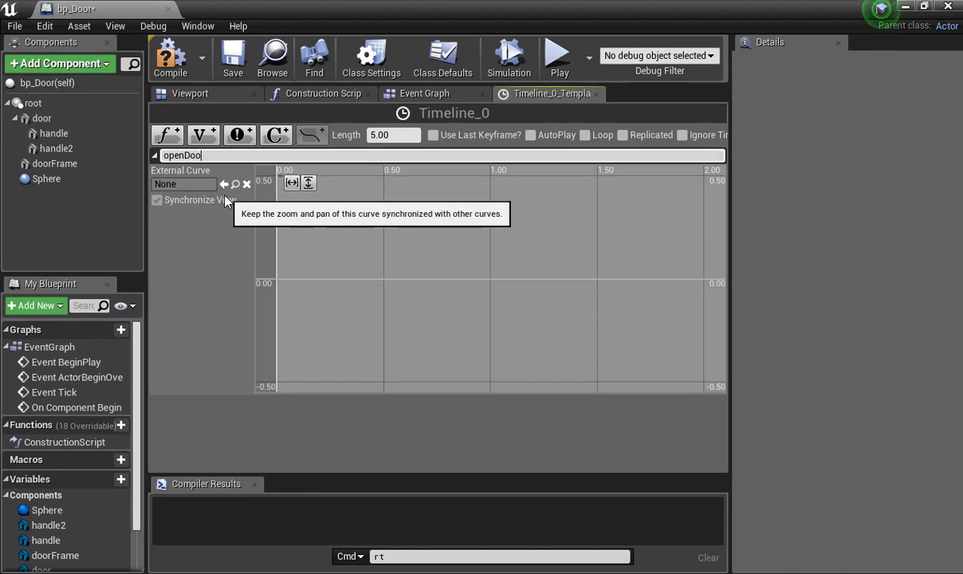
pyautogui.press('Return')
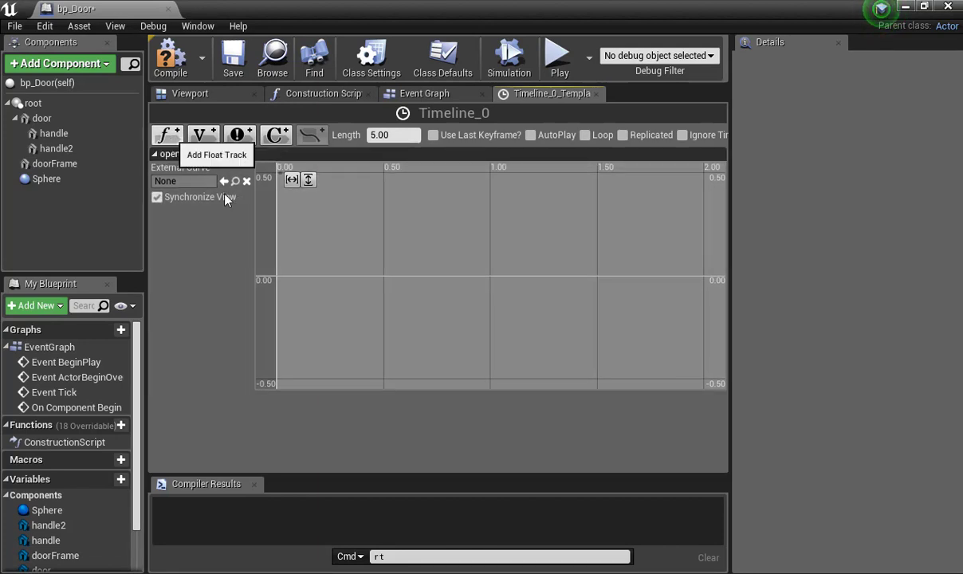
# Add two keys to the openDoor curve, at about time 0.08, value -0.38 and time 1.84, value 0.36.
pyautogui.rightClick(294, 354)
pyautogui.click(318, 369)
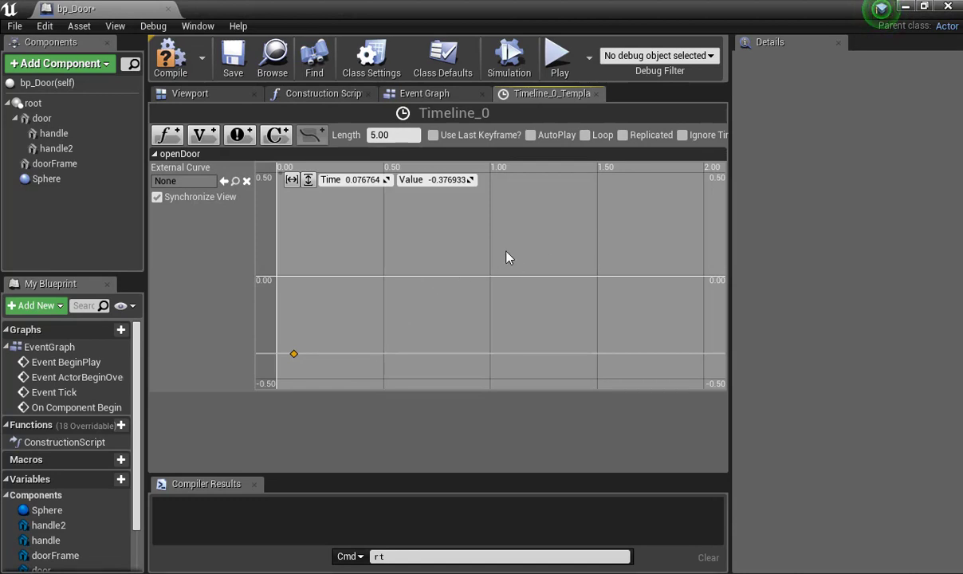
pyautogui.rightClick(669, 208)
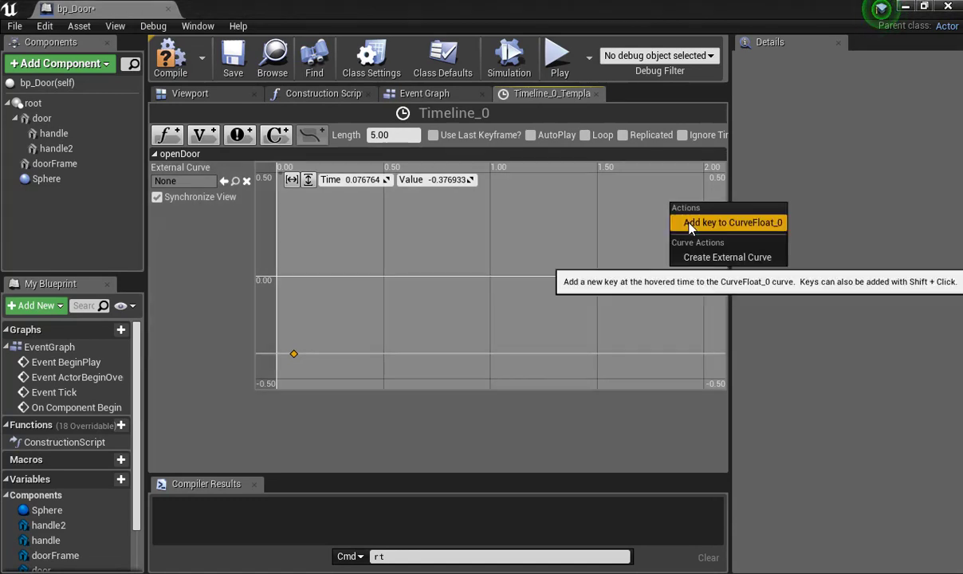
pyautogui.click(690, 224)
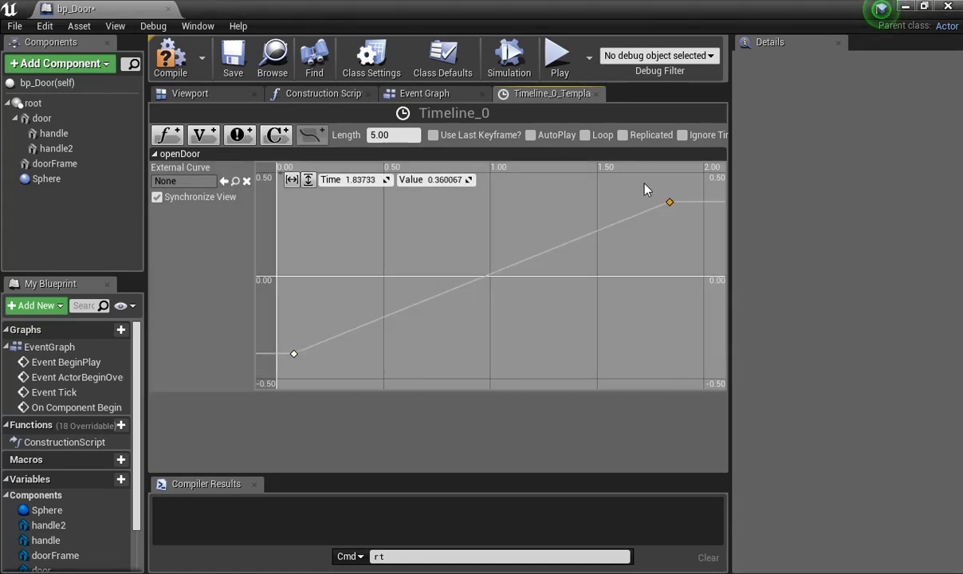
# Set the first openDoor key to time 0 and value 0.
pyautogui.click(293, 354)
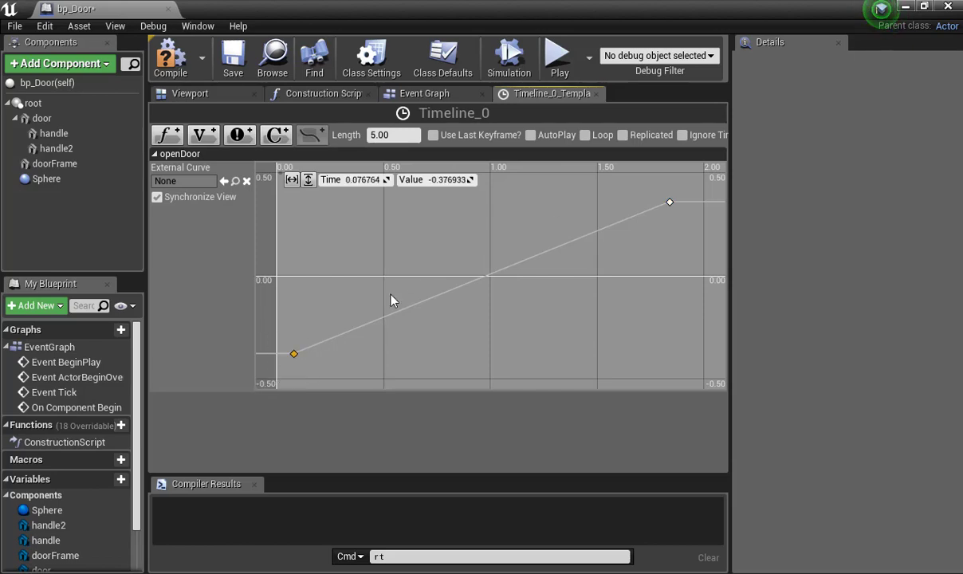
pyautogui.click(355, 180)
pyautogui.write('0')
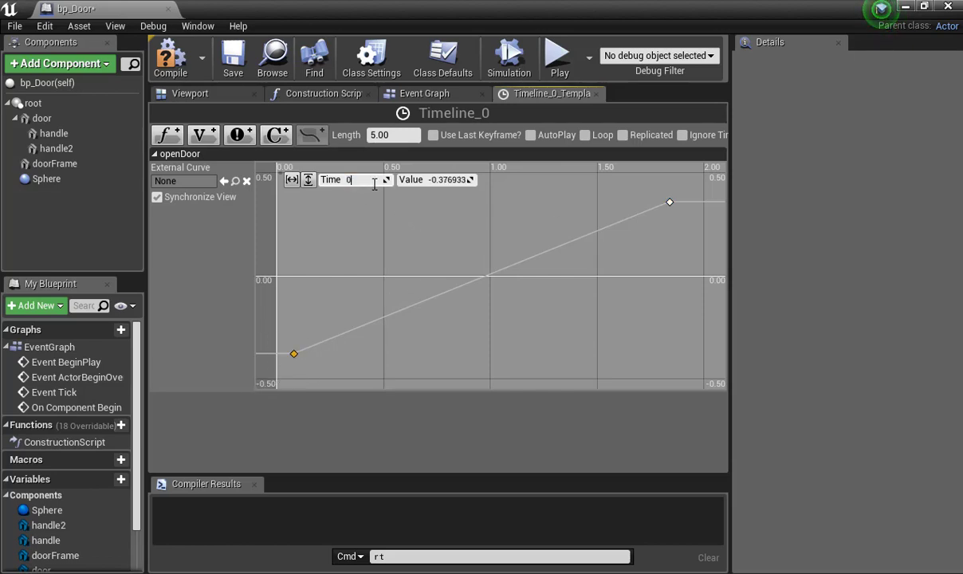
pyautogui.click(443, 180)
pyautogui.write('0')
pyautogui.press('Return')
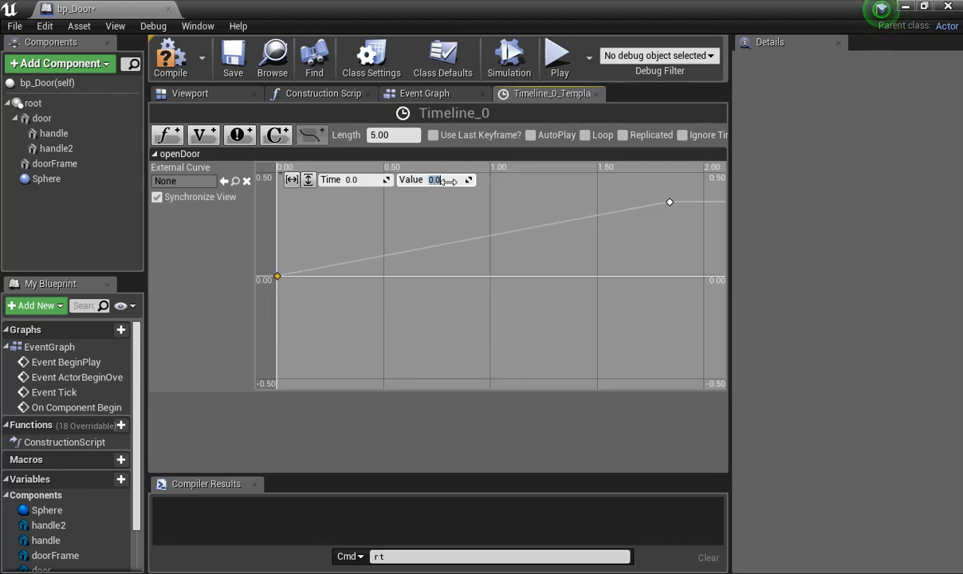
pyautogui.click(356, 245)
pyautogui.click(277, 277)
# Set the second openDoor key to time 1 and value 90, and fit the whole curve in view.
pyautogui.click(669, 202)
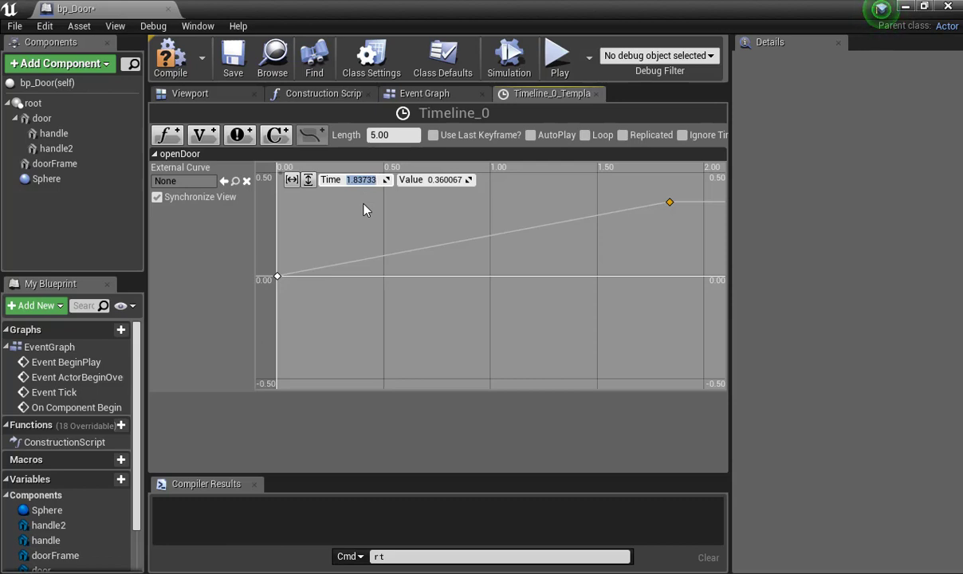
pyautogui.click(439, 180)
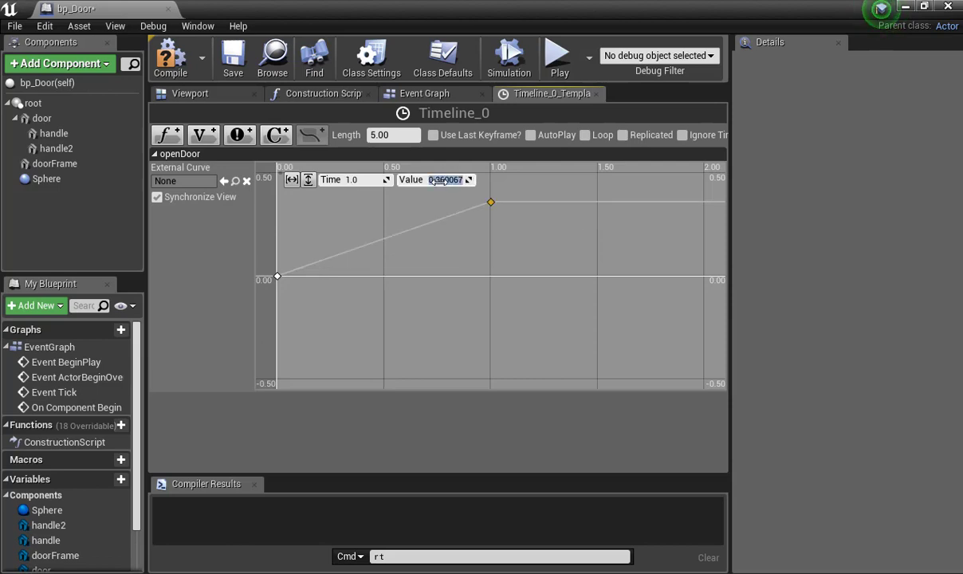
pyautogui.write('90')
pyautogui.press('Return')
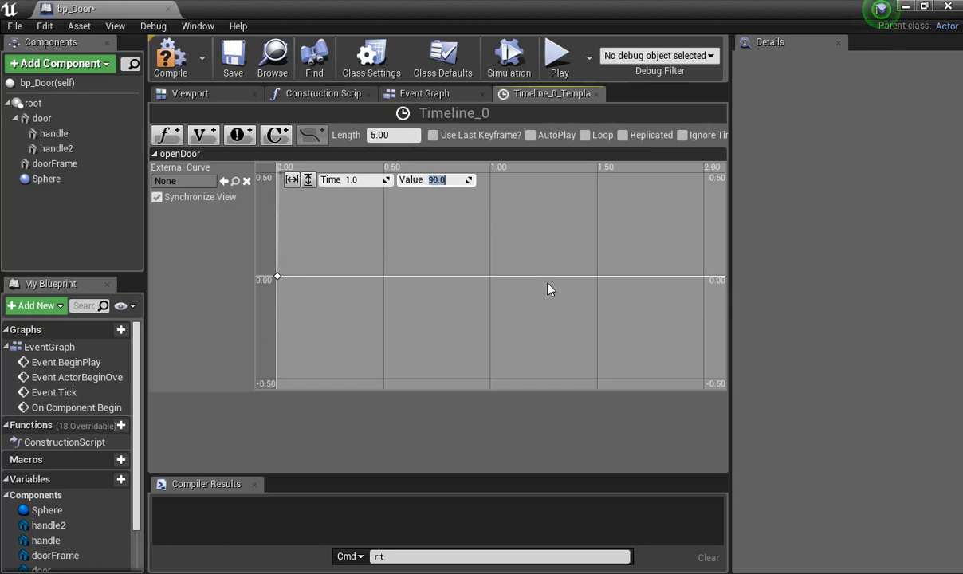
pyautogui.click(546, 286)
pyautogui.press('f')
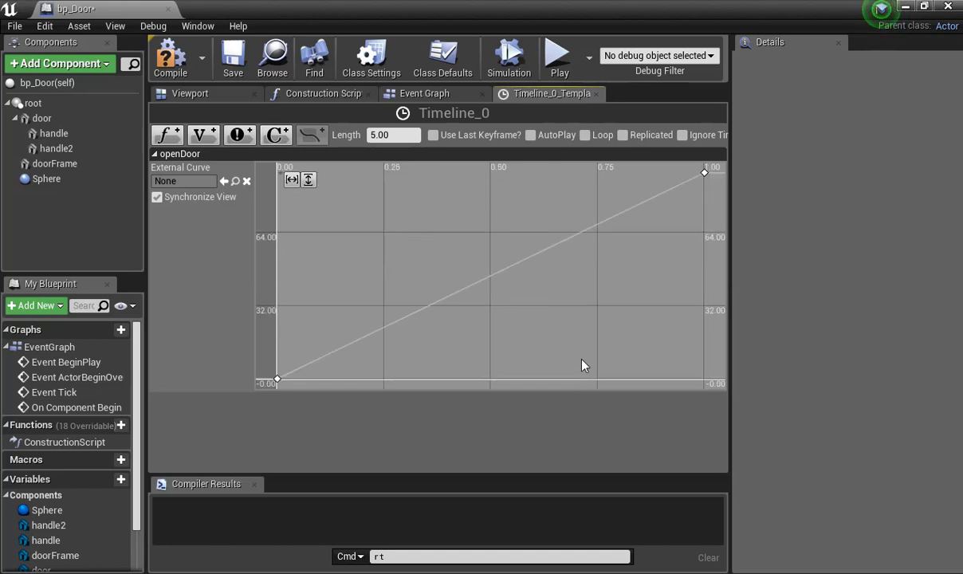
# Check the last key on the openDoor curve and save the blueprint.
pyautogui.click(704, 172)
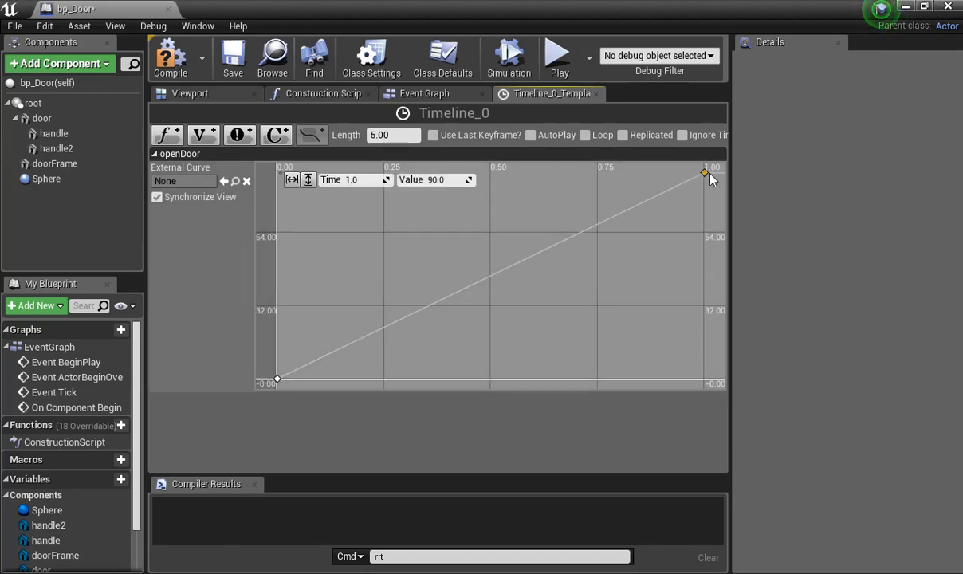
pyautogui.rightClick(709, 173)
pyautogui.click(704, 175)
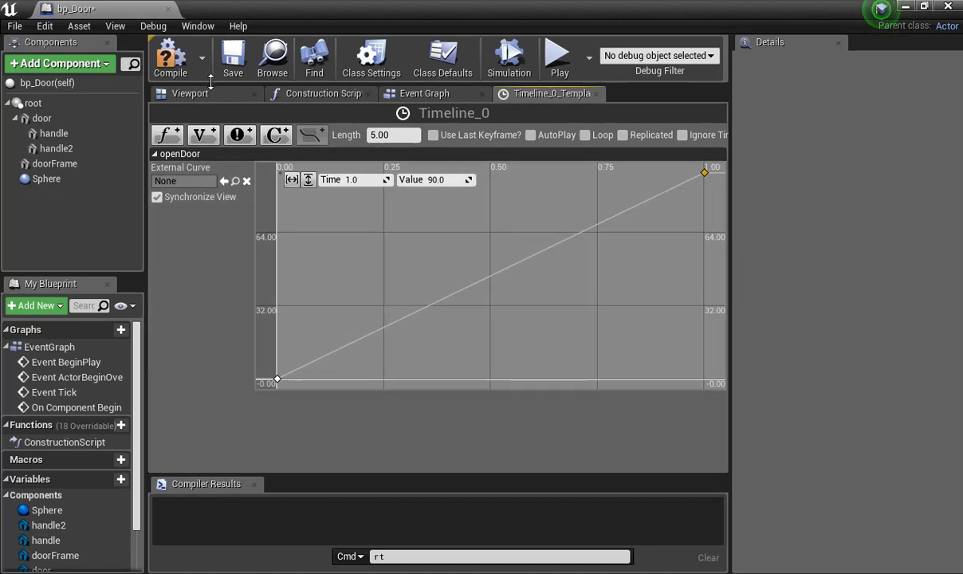
pyautogui.click(235, 76)
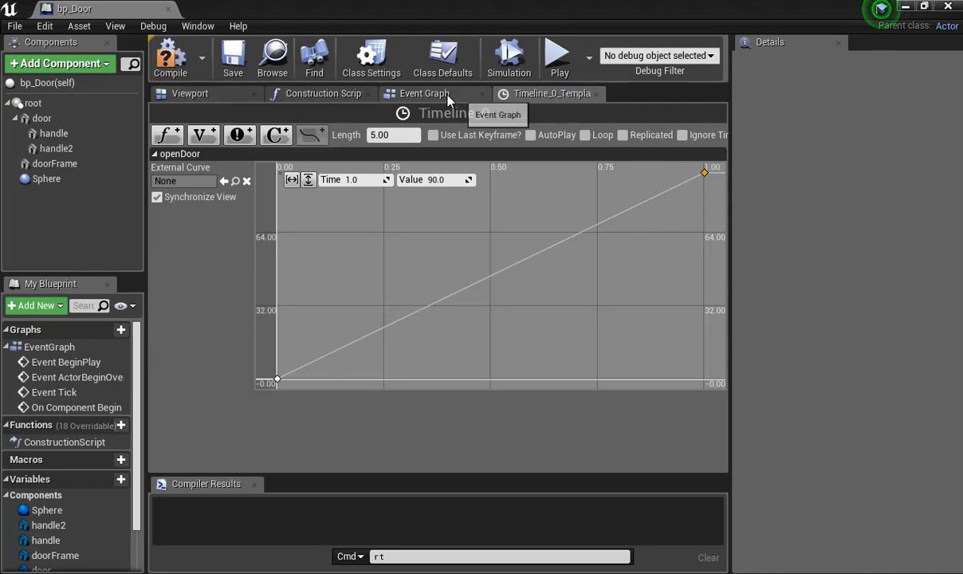
# Return to the event graph and line up the sphere overlap event and the Timeline_0 node so their execution wire runs straight.
pyautogui.click(424, 93)
pyautogui.moveTo(393, 199); pyautogui.dragTo(289, 186, button='right')
pyautogui.moveTo(245, 181); pyautogui.dragTo(223, 194)
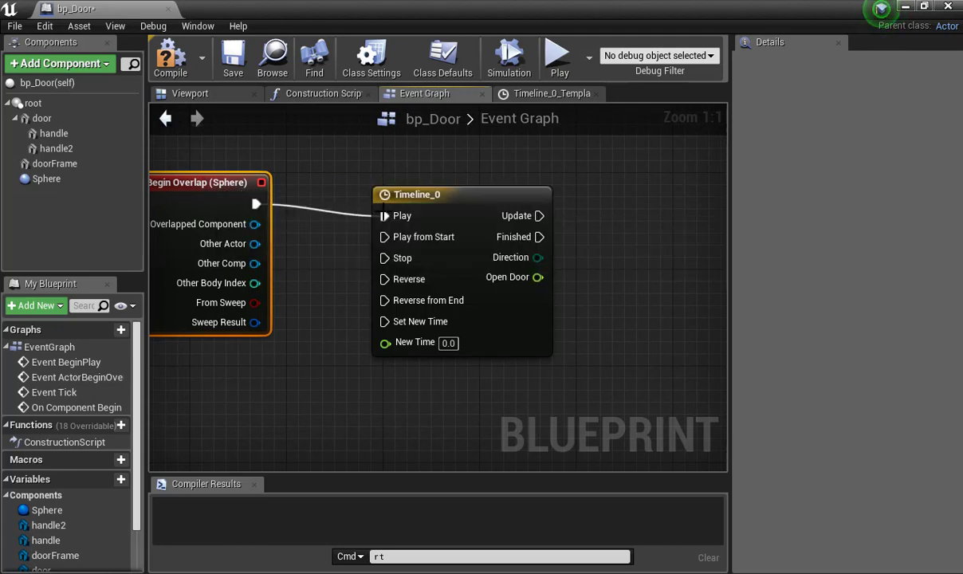
pyautogui.moveTo(449, 194); pyautogui.dragTo(397, 182)
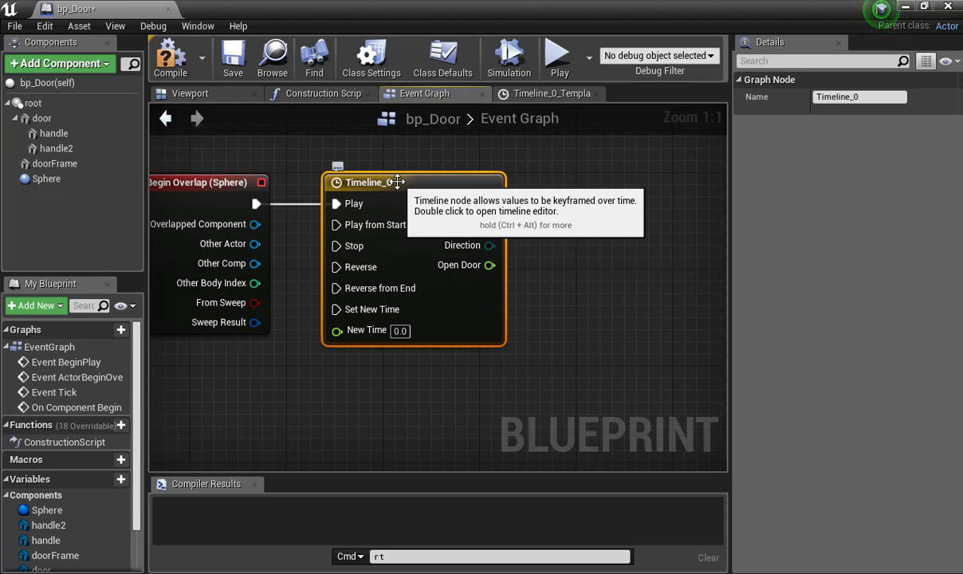
# Add a reference to the door component above the timeline and create a SetWorldRotation node from it.
pyautogui.moveTo(593, 234); pyautogui.dragTo(435, 319, button='right')
pyautogui.moveTo(47, 120); pyautogui.dragTo(340, 187)
pyautogui.click(449, 200)
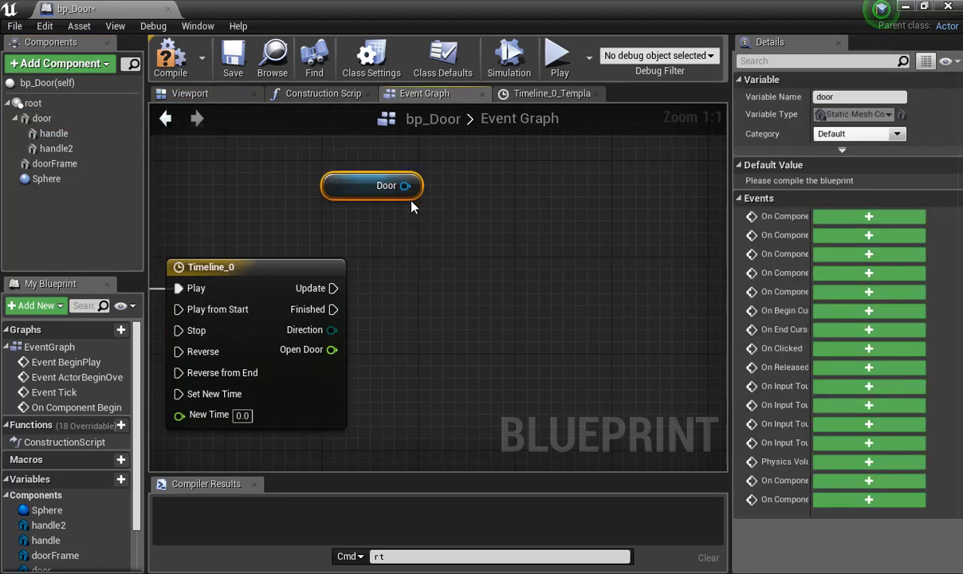
pyautogui.moveTo(405, 186); pyautogui.dragTo(518, 268)
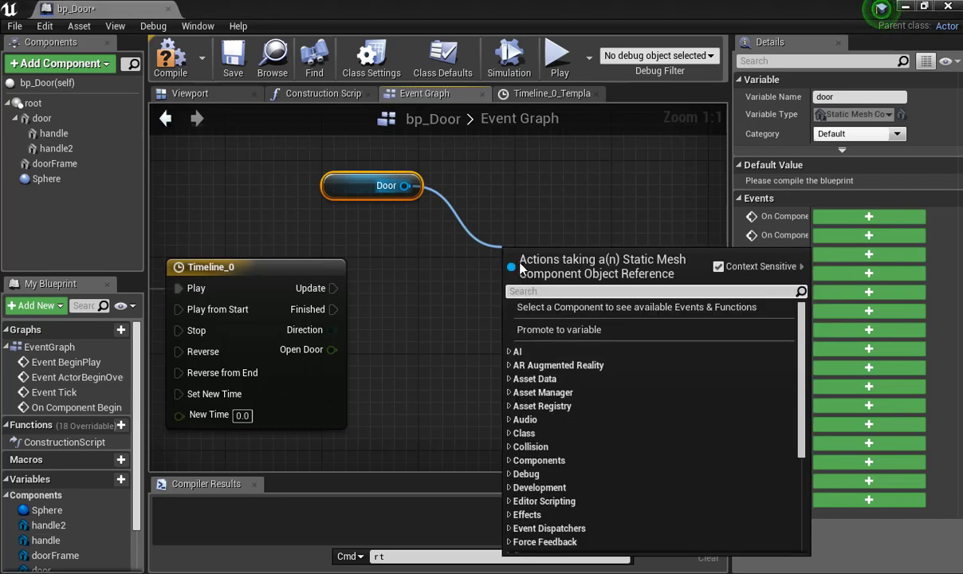
pyautogui.write('setr')
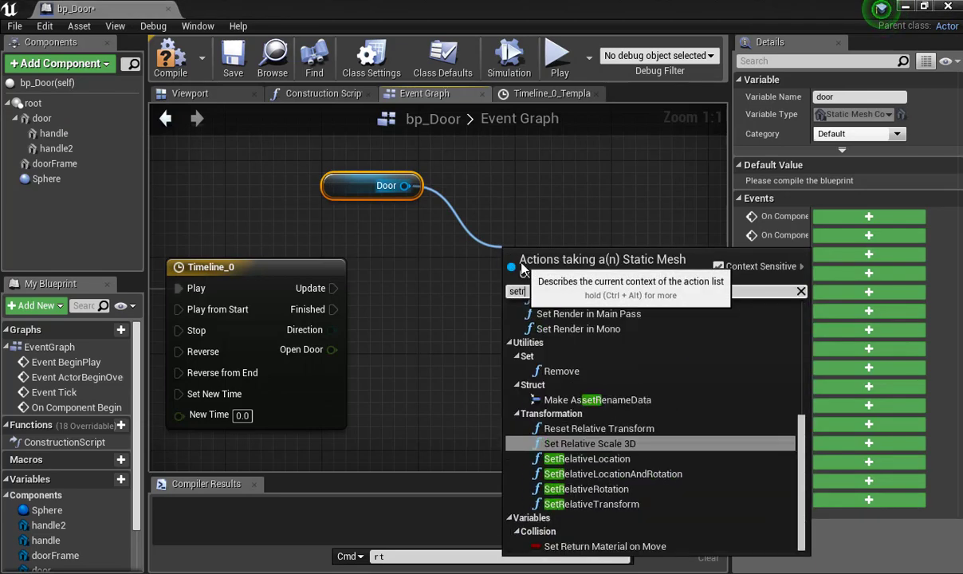
pyautogui.press('BackSpace')
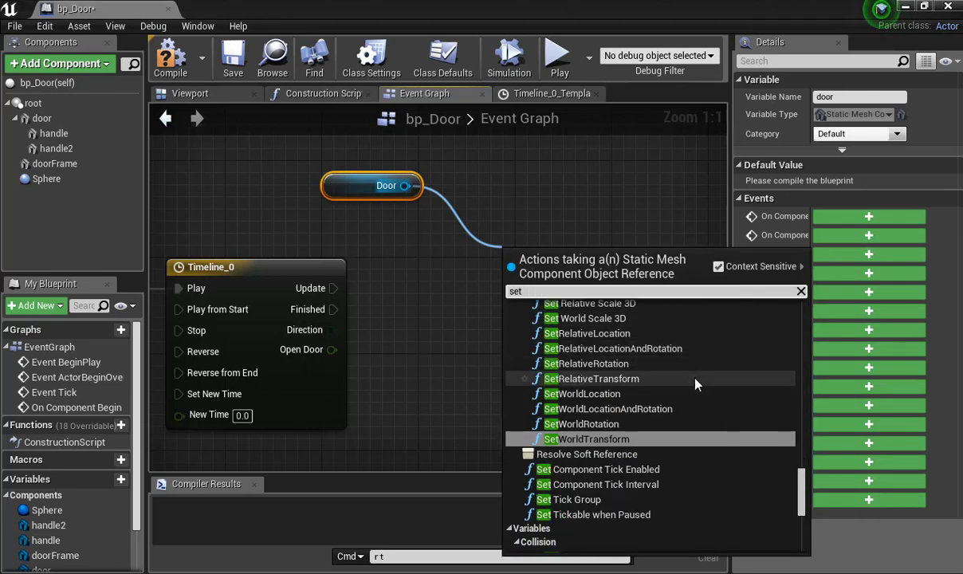
pyautogui.scroll(1, 680, 416)
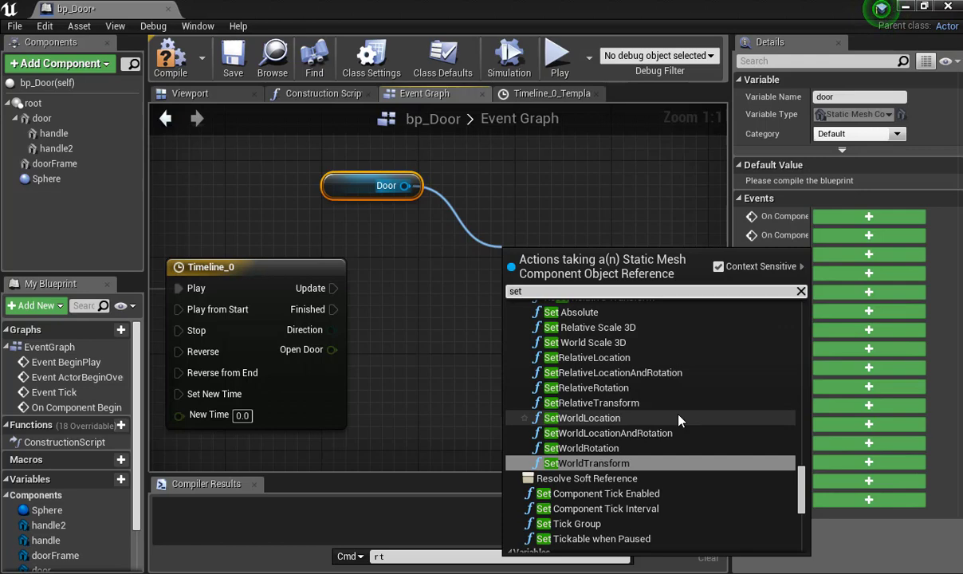
pyautogui.click(607, 449)
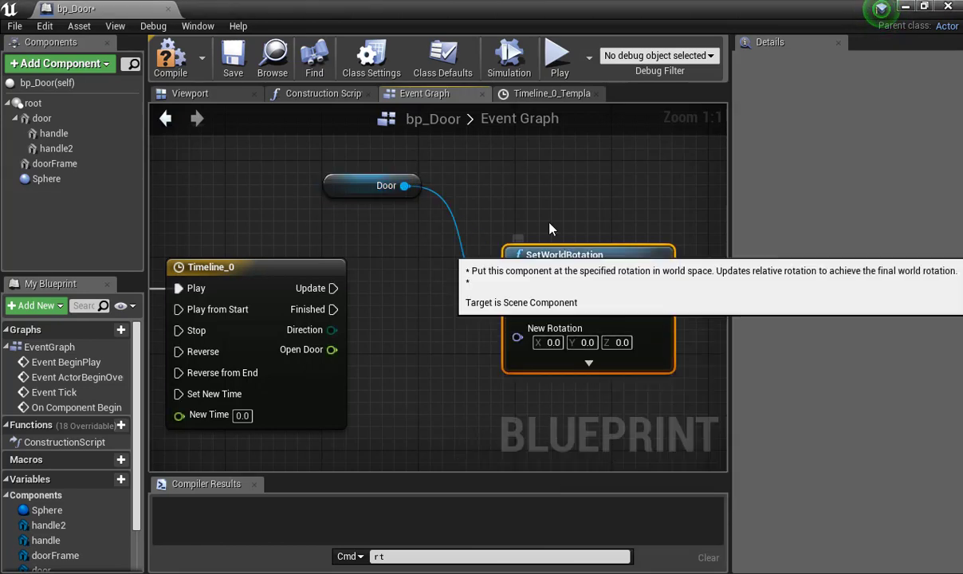
# Add a Make Rotator node between the timeline and the SetWorldRotation node.
pyautogui.moveTo(510, 213); pyautogui.dragTo(371, 184, button='right')
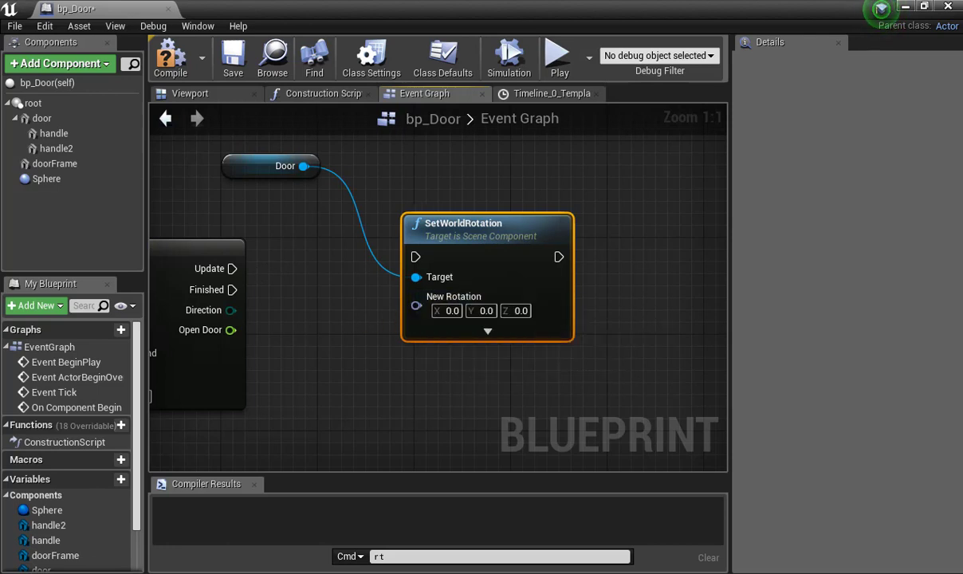
pyautogui.moveTo(266, 335); pyautogui.dragTo(427, 332, button='right')
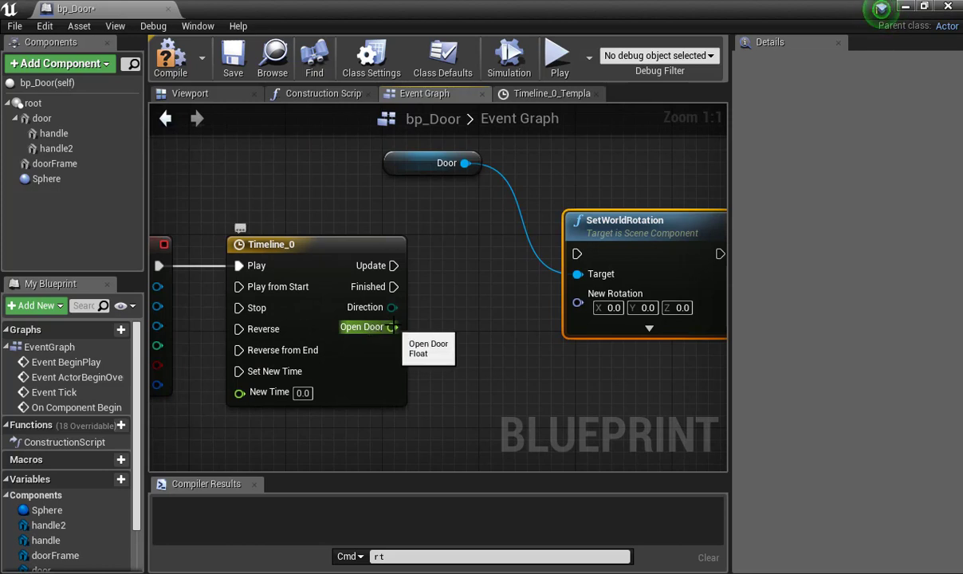
pyautogui.moveTo(393, 327); pyautogui.dragTo(569, 362)
pyautogui.moveTo(590, 313); pyautogui.dragTo(572, 314)
pyautogui.moveTo(572, 313); pyautogui.dragTo(285, 309, button='right')
pyautogui.rightClick(369, 323)
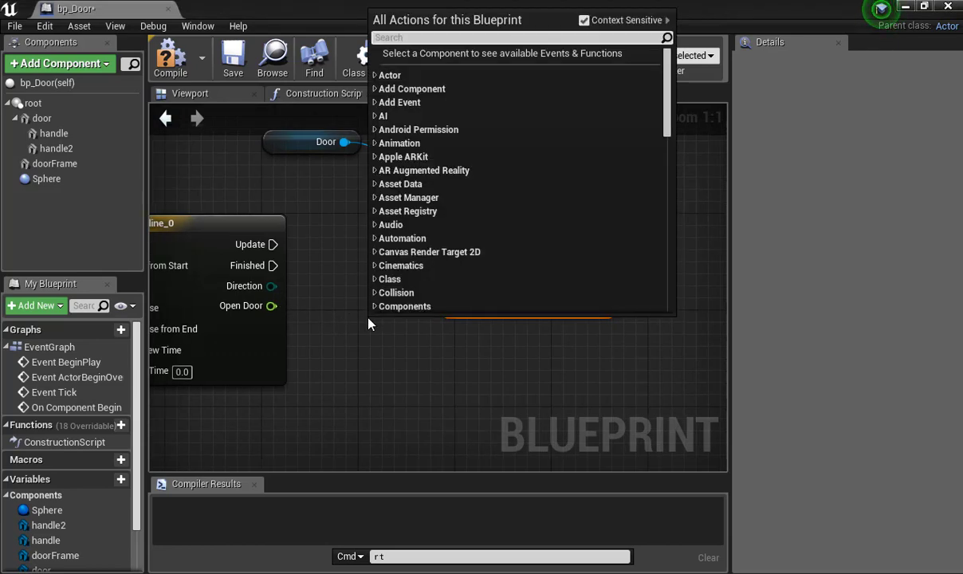
pyautogui.write('rotat')
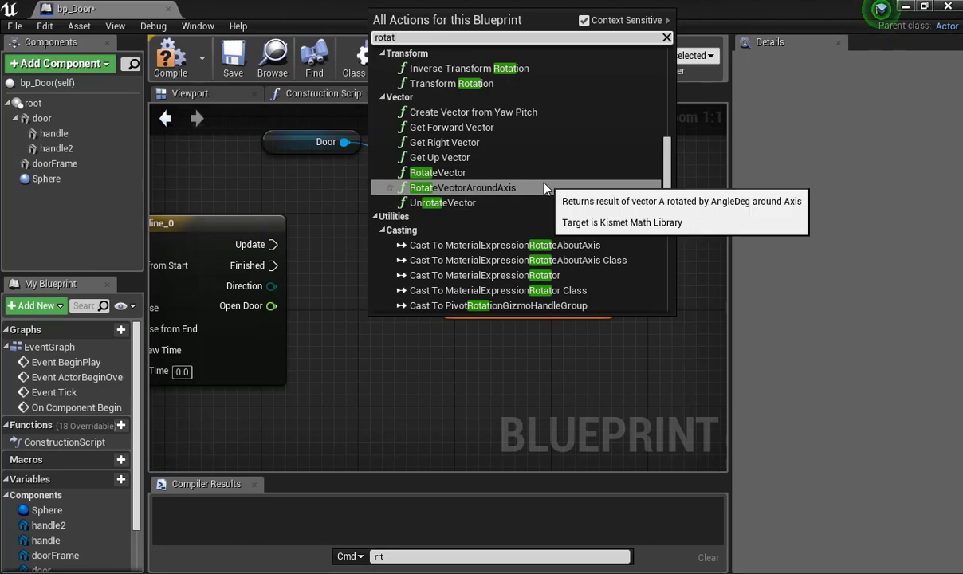
pyautogui.scroll(3, 544, 189)
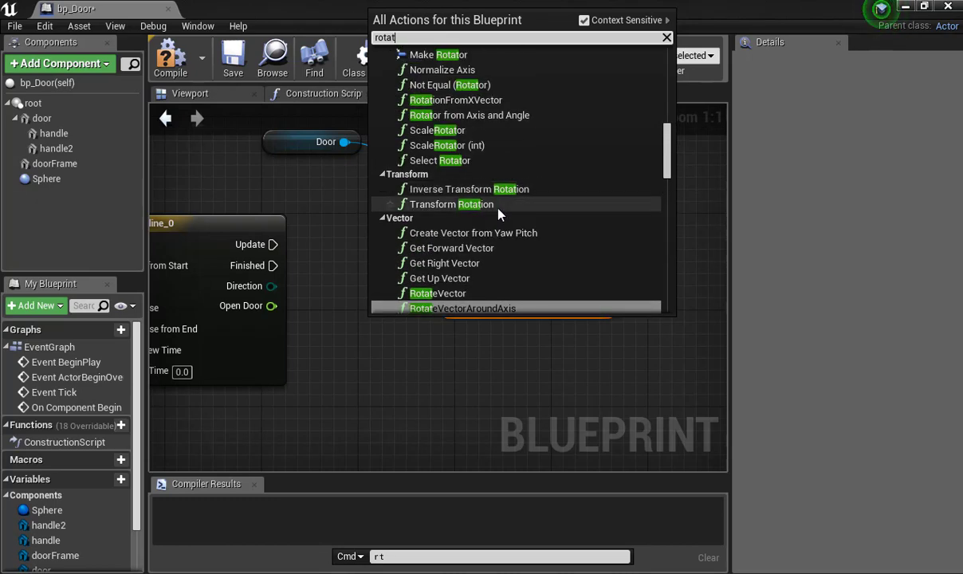
pyautogui.scroll(1, 494, 186)
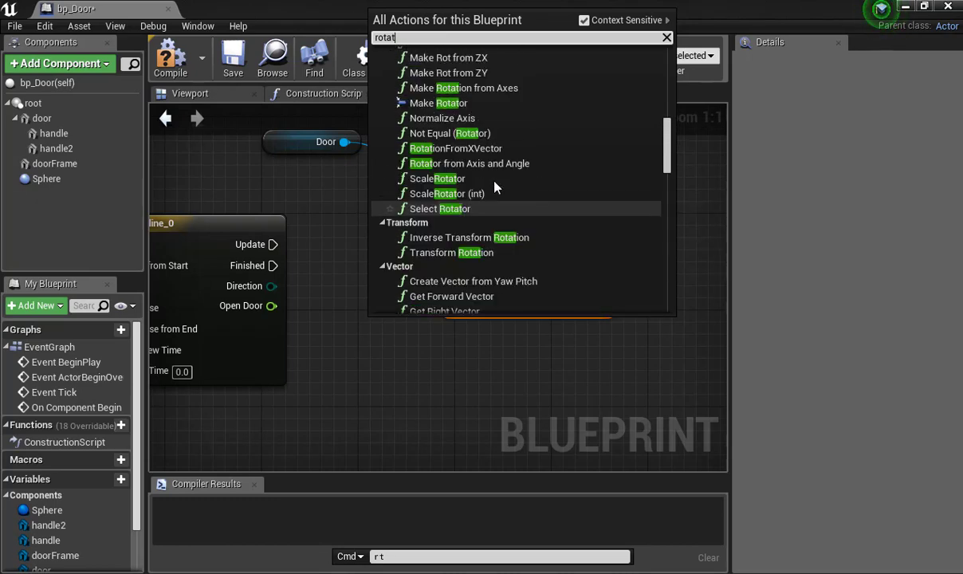
pyautogui.click(437, 103)
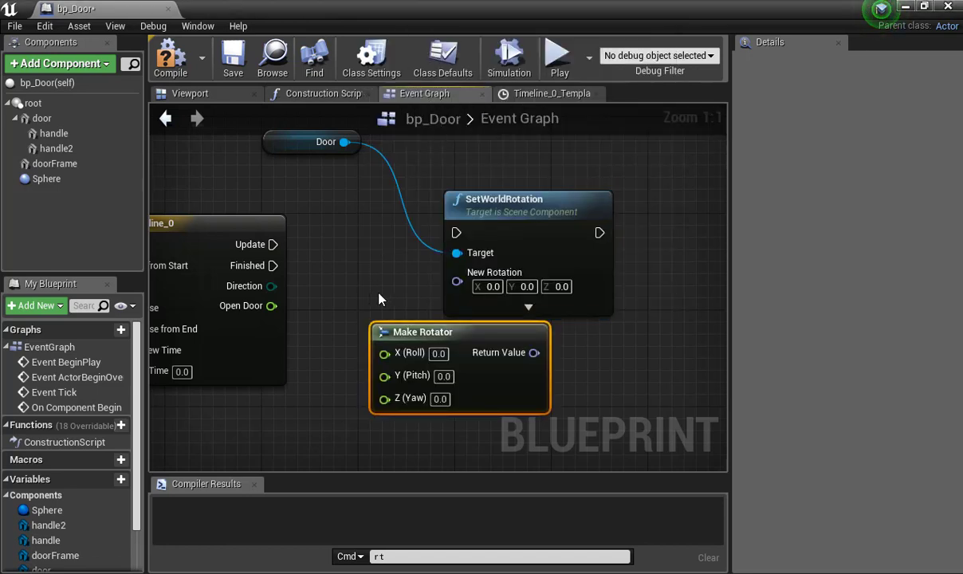
# Space out the rotation nodes, then wire Open Door into Make Rotator's Y (Pitch) and its Return Value into New Rotation.
pyautogui.moveTo(511, 204); pyautogui.dragTo(605, 192)
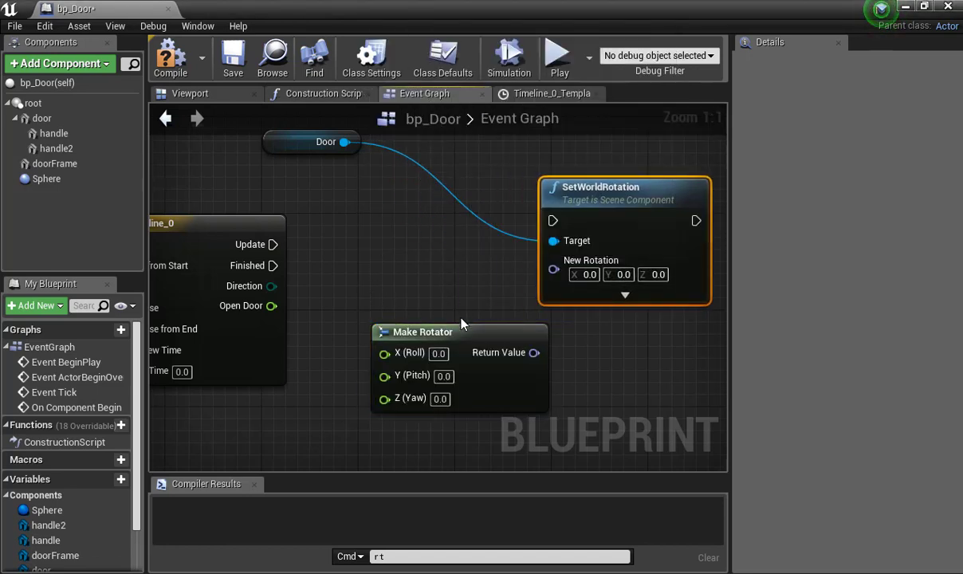
pyautogui.moveTo(447, 330); pyautogui.dragTo(410, 318)
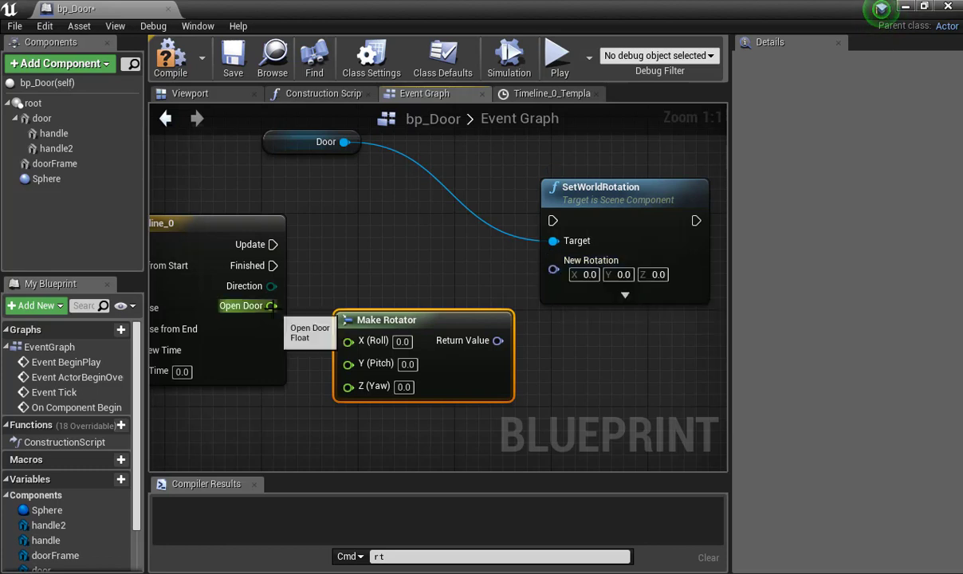
pyautogui.moveTo(272, 306); pyautogui.dragTo(352, 365)
pyautogui.moveTo(494, 340); pyautogui.dragTo(554, 269)
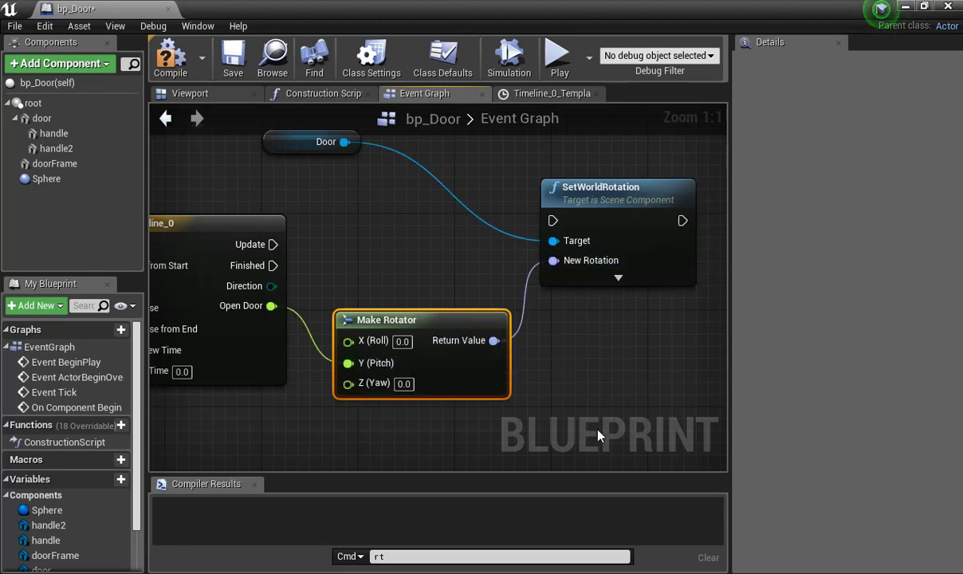
# Spread the overlap event and timeline nodes apart, and connect the timeline's Update output to SetWorldRotation's execution input.
pyautogui.scroll(-4, 574, 377)
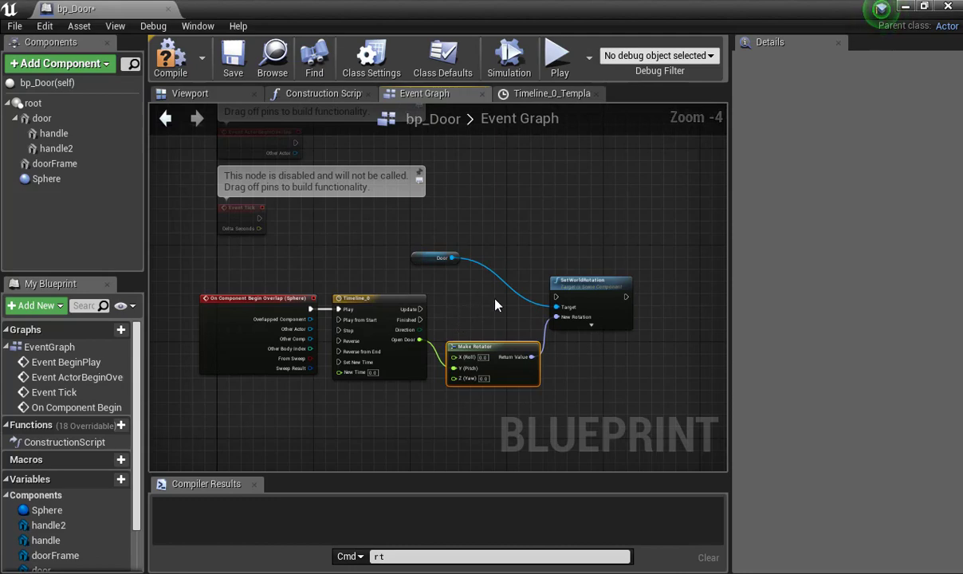
pyautogui.moveTo(233, 301); pyautogui.dragTo(202, 302)
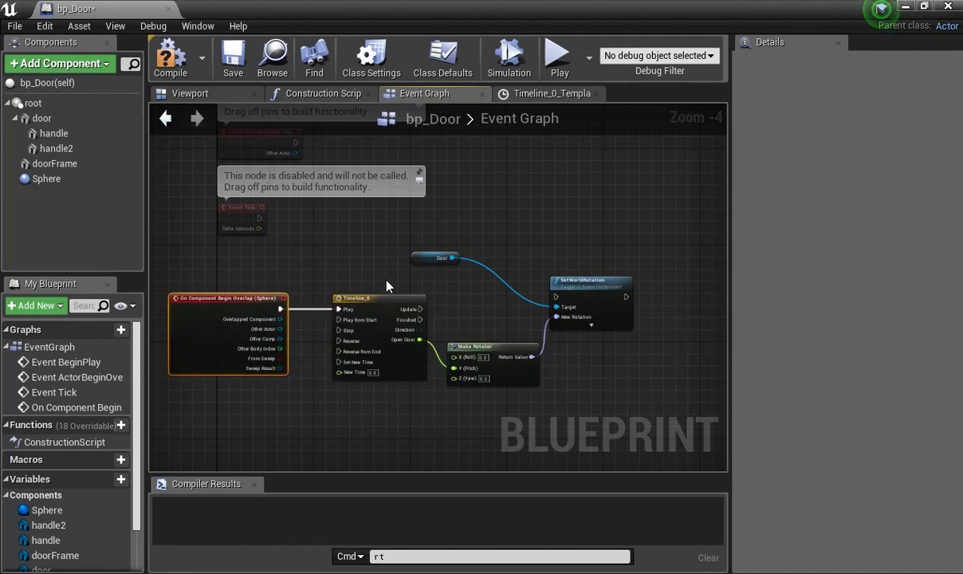
pyautogui.moveTo(385, 298); pyautogui.dragTo(374, 298)
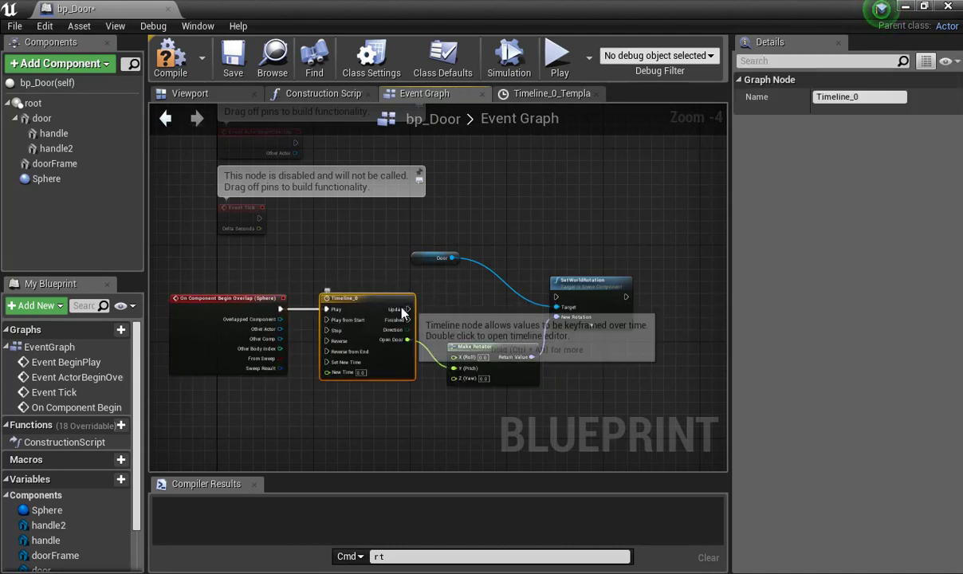
pyautogui.scroll(1, 479, 324)
pyautogui.scroll(2, 479, 323)
pyautogui.moveTo(348, 303); pyautogui.dragTo(619, 284)
pyautogui.moveTo(503, 323); pyautogui.dragTo(311, 178, button='right')
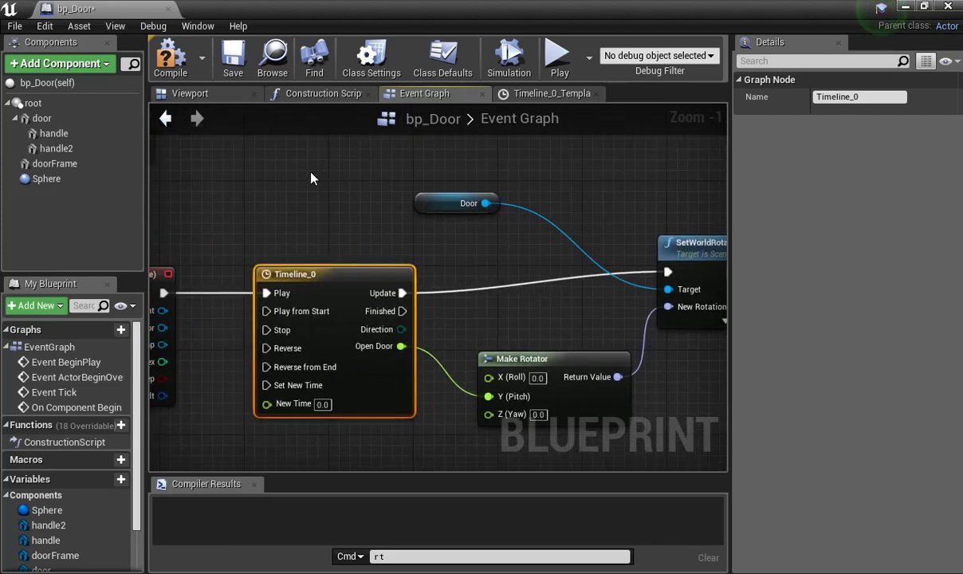
# Compile and save the door blueprint, then close it.
pyautogui.click(174, 62)
pyautogui.click(233, 62)
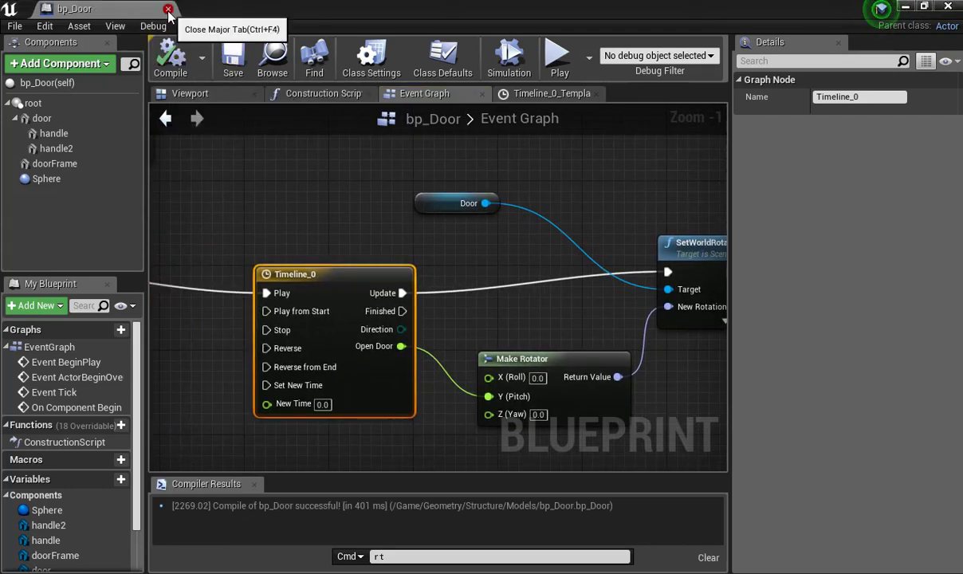
pyautogui.click(168, 10)
# Replace the bp_Door actor in the level with a fresh instance of the bp_Door blueprint at the same spot.
pyautogui.scroll(-3, 506, 189)
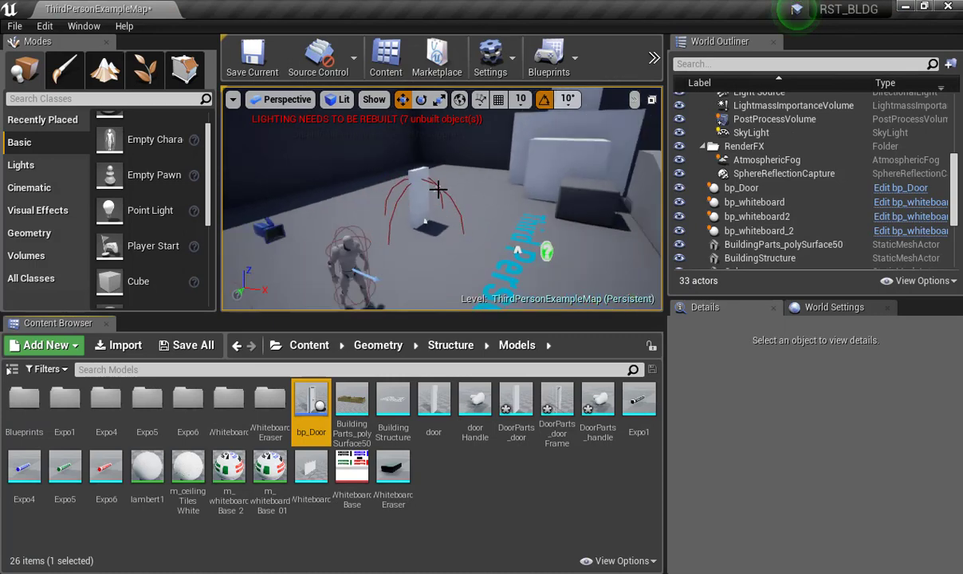
pyautogui.click(429, 188)
pyautogui.press('Delete')
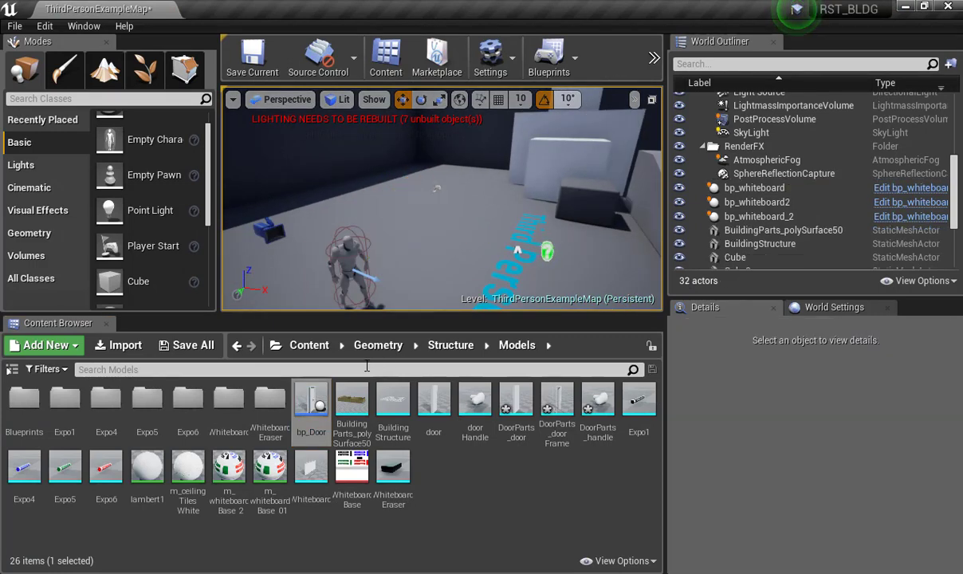
pyautogui.moveTo(311, 399); pyautogui.dragTo(431, 199)
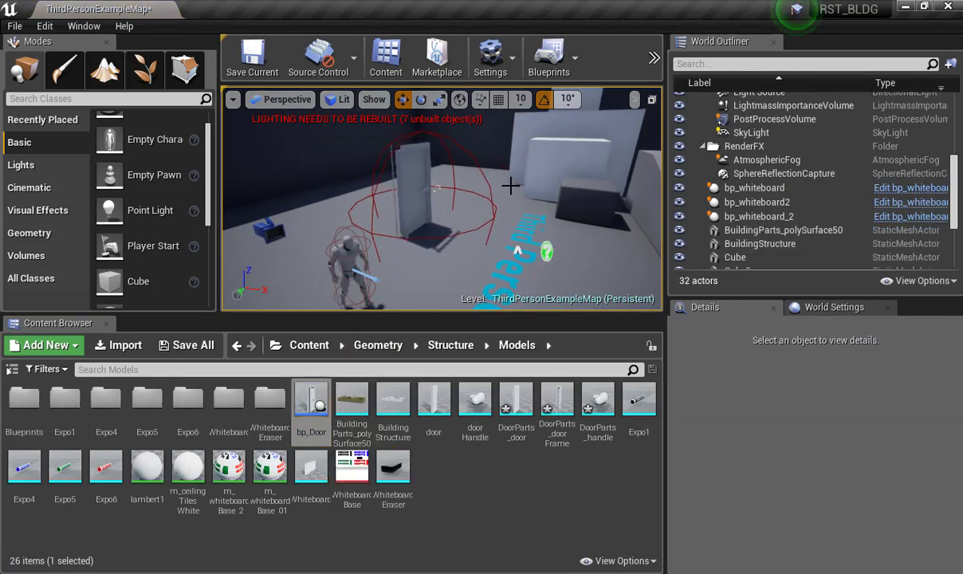
pyautogui.moveTo(507, 196); pyautogui.dragTo(507, 197)
# Play the level and run the character into the door's trigger to check how the door rotates, then stop playing.
pyautogui.click(655, 59)
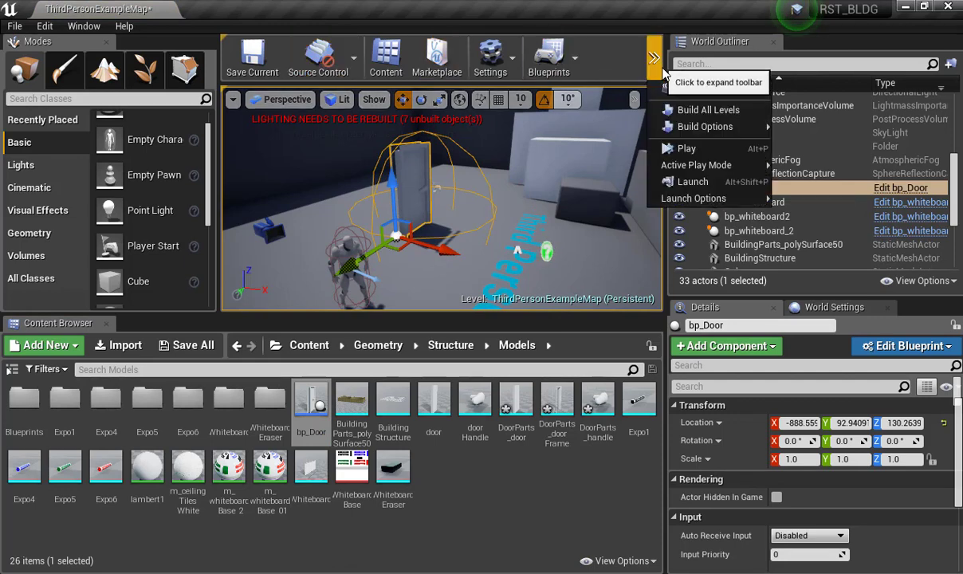
pyautogui.click(685, 149)
pyautogui.click(459, 226)
pyautogui.press('w')
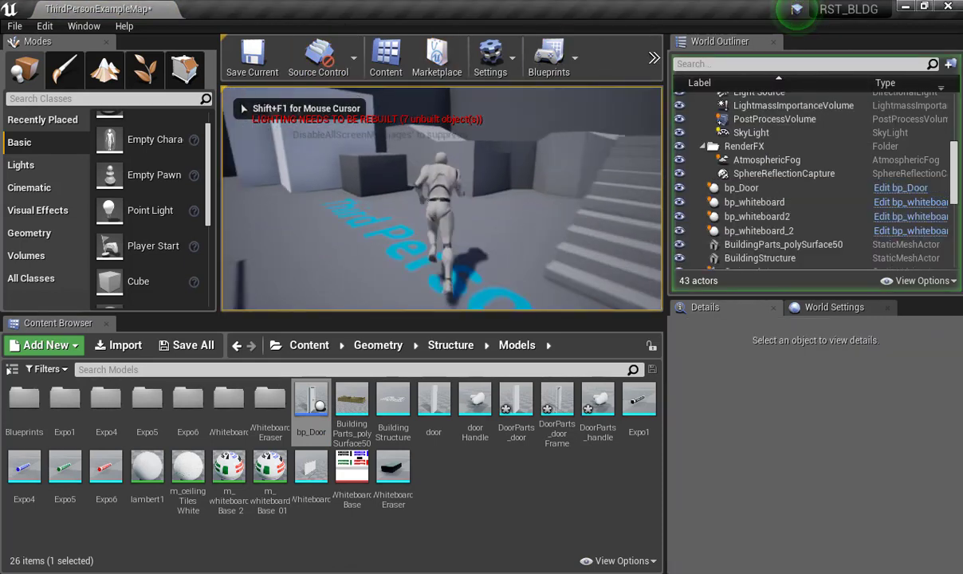
pyautogui.press('w')
pyautogui.press('w')
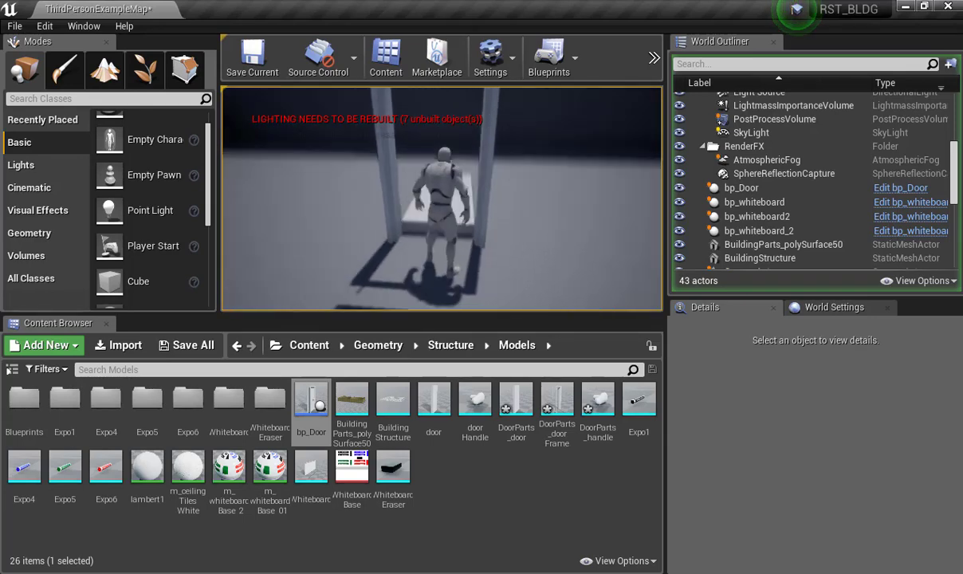
pyautogui.press('w')
pyautogui.press('Escape')
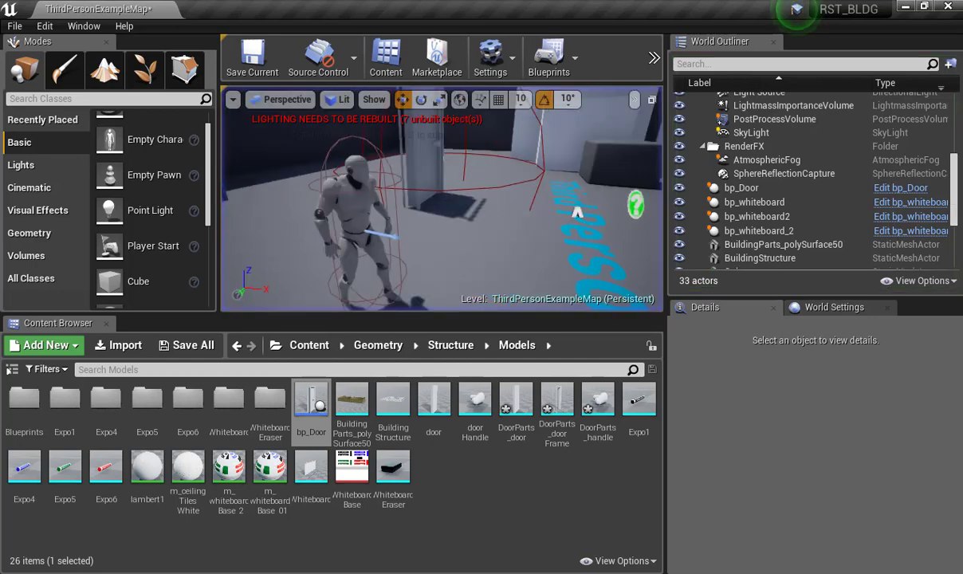
# In the bp_Door event graph, disconnect Make Rotator's Y (Pitch) input and connect the timeline's Open Door output to Z (Yaw) instead.
pyautogui.doubleClick(307, 398)
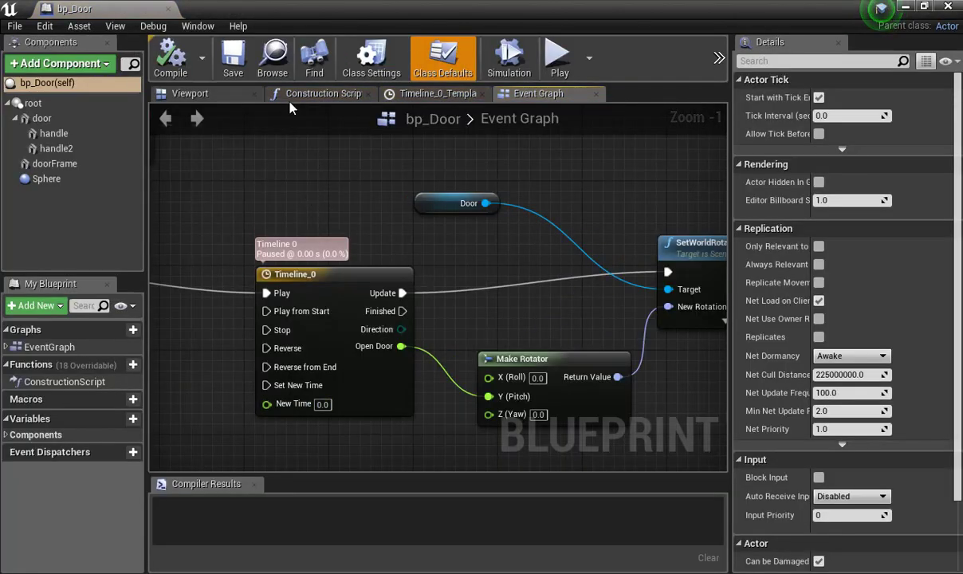
pyautogui.moveTo(371, 221); pyautogui.dragTo(280, 202, button='right')
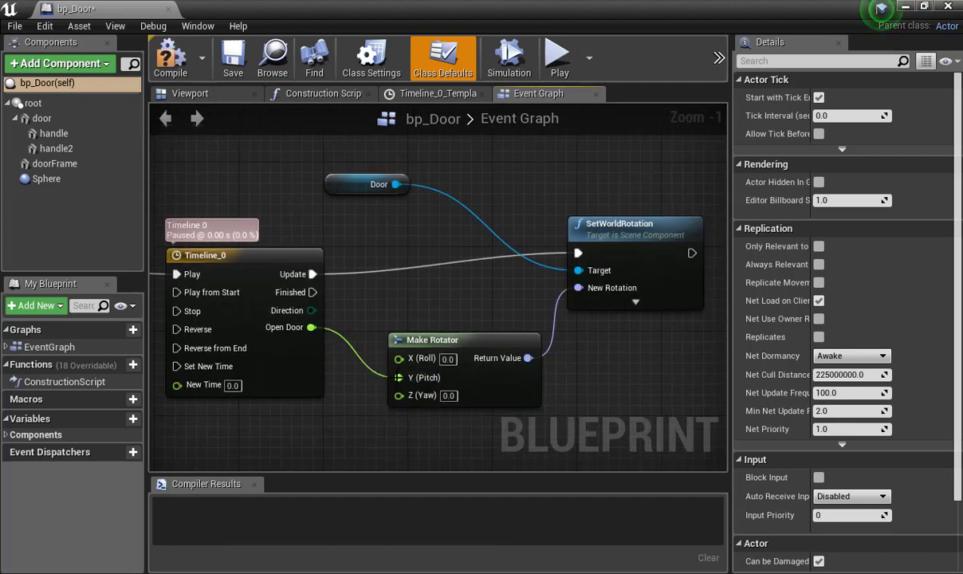
pyautogui.keyDown('alt'); pyautogui.click(398, 377); pyautogui.keyUp('alt')
pyautogui.moveTo(311, 327); pyautogui.dragTo(402, 399)
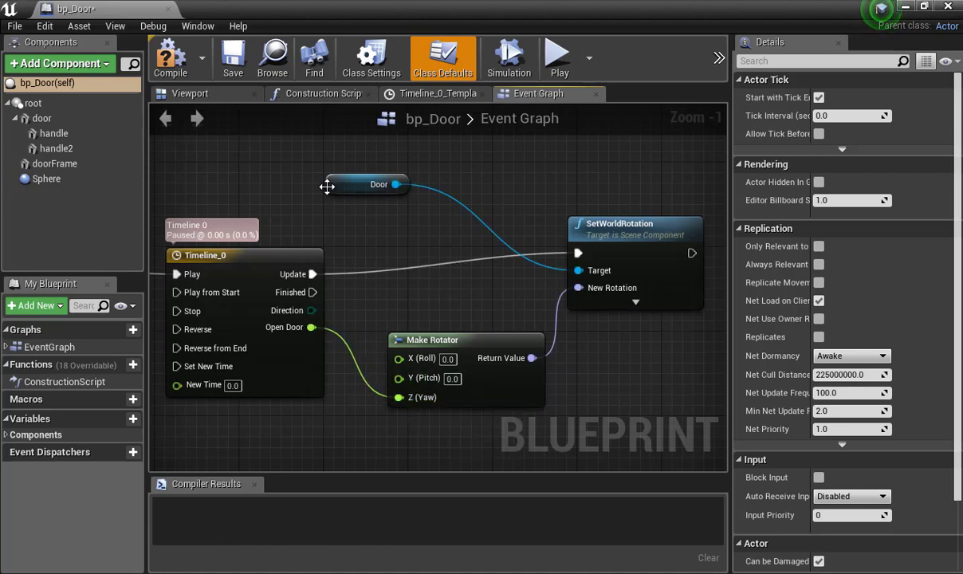
# Compile and save the bp_Door blueprint with the yaw connection, and close its editor.
pyautogui.click(177, 69)
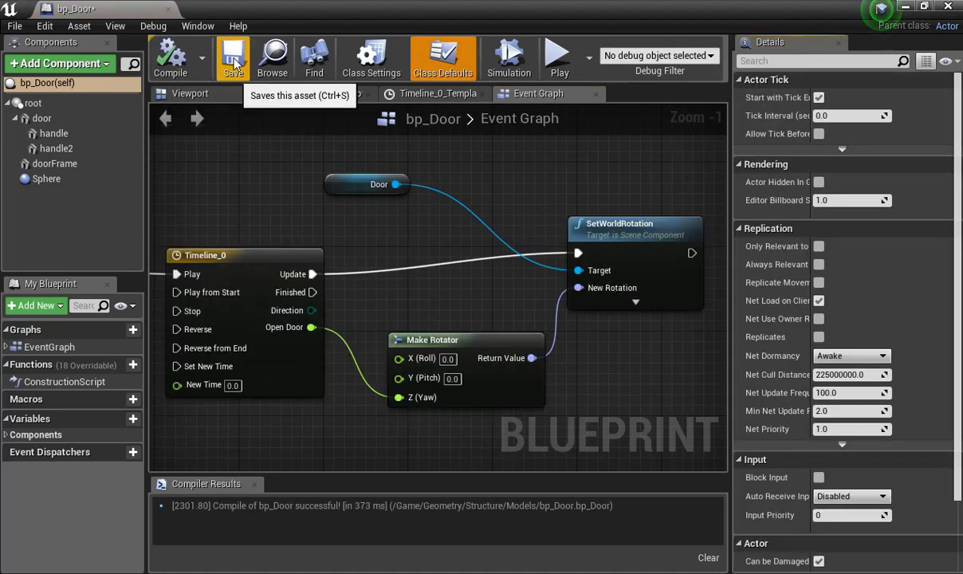
pyautogui.click(233, 63)
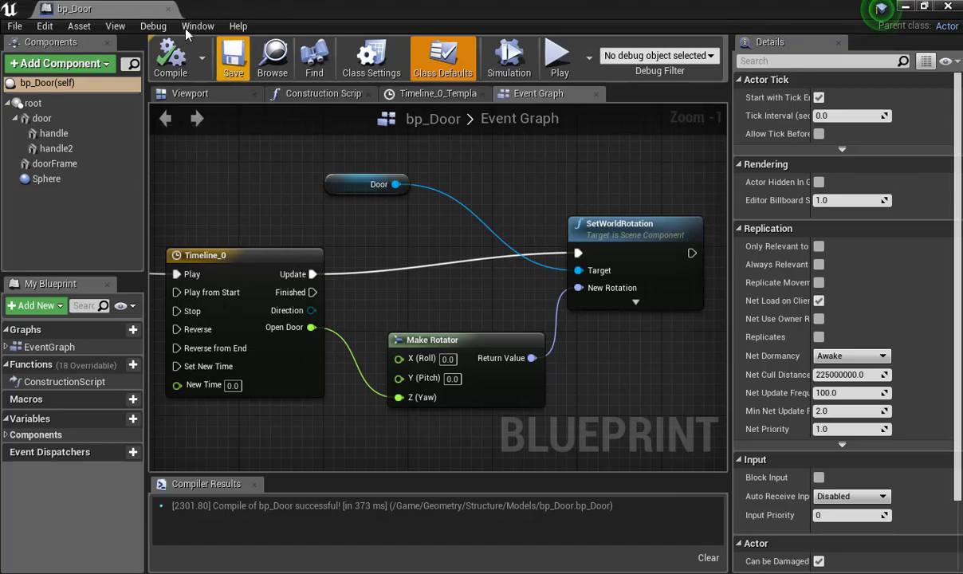
pyautogui.click(161, 9)
# Play the level and run the character back and forth at the door to check its yaw rotation and the frame's collision, then stop playing.
pyautogui.click(653, 58)
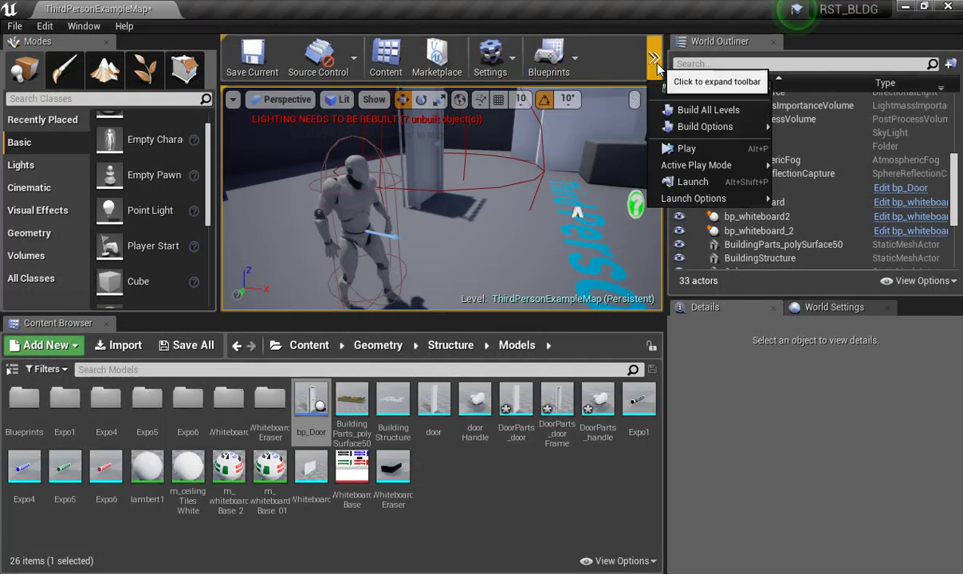
pyautogui.click(684, 146)
pyautogui.press('w')
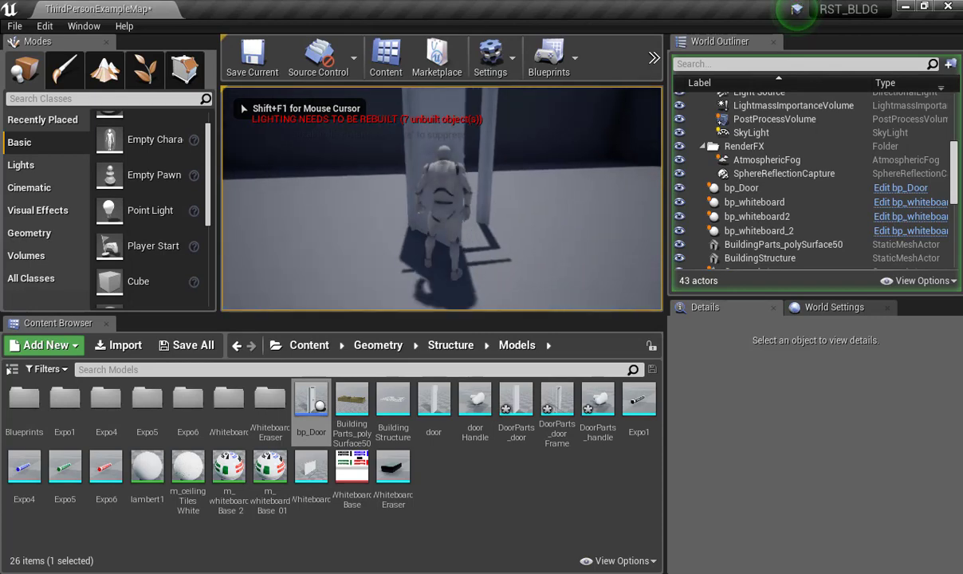
pyautogui.press('s')
pyautogui.press('w')
pyautogui.press('w')
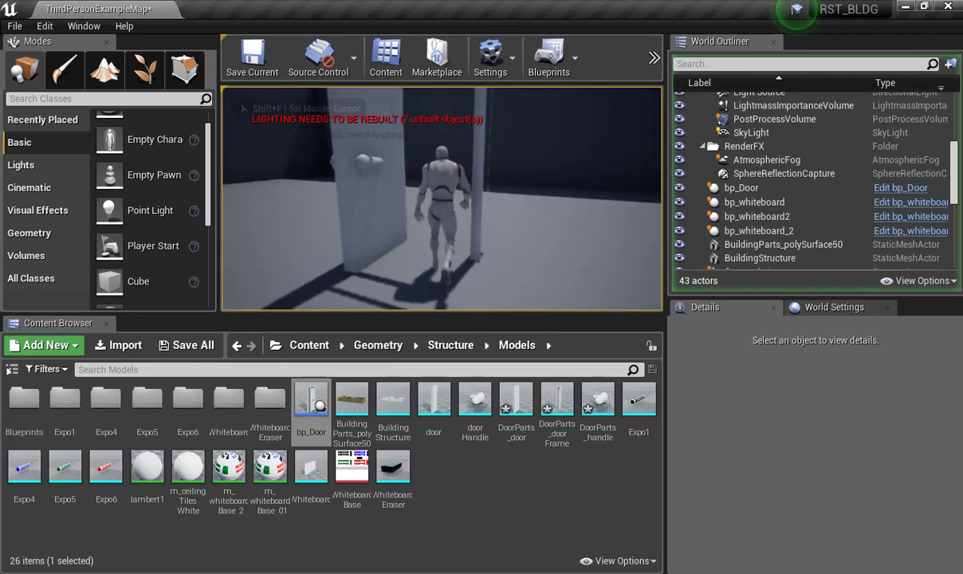
pyautogui.press('s')
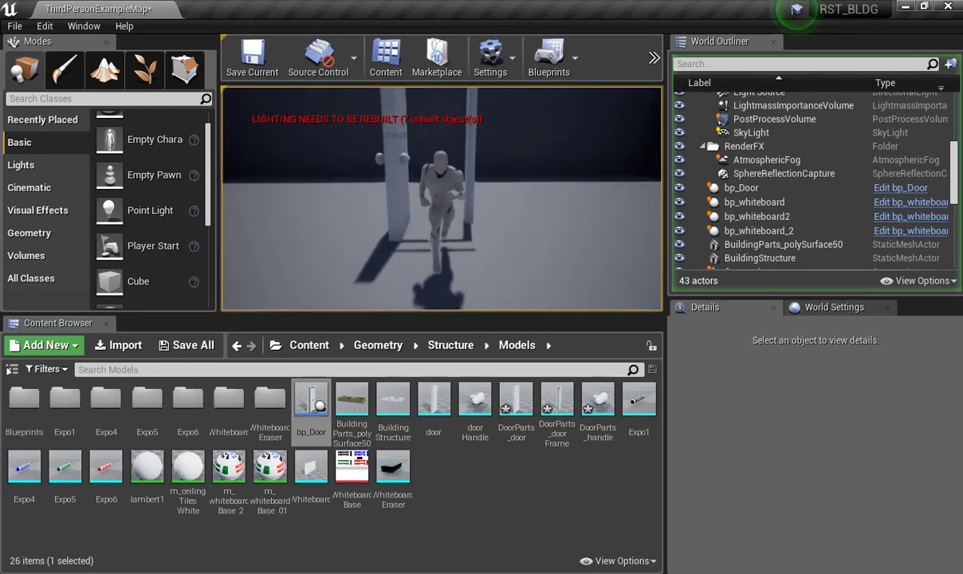
pyautogui.press('w')
pyautogui.press('s')
pyautogui.press('w')
pyautogui.press('s')
pyautogui.press('w')
pyautogui.press('s')
pyautogui.press('Escape')
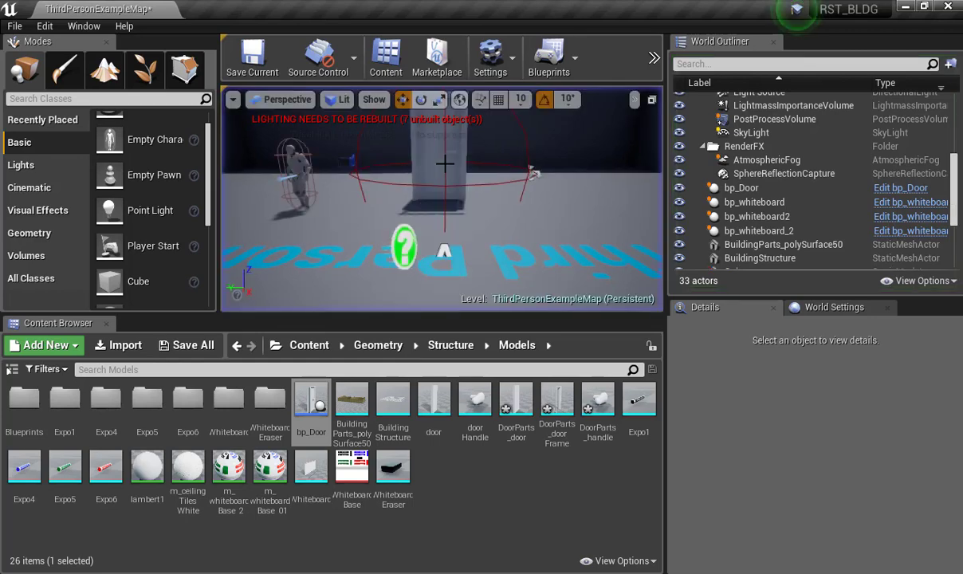
# Set the DoorParts_doorFrame mesh's collision complexity to Use Complex Collision As Simple, then save and close the mesh.
pyautogui.click(488, 145)
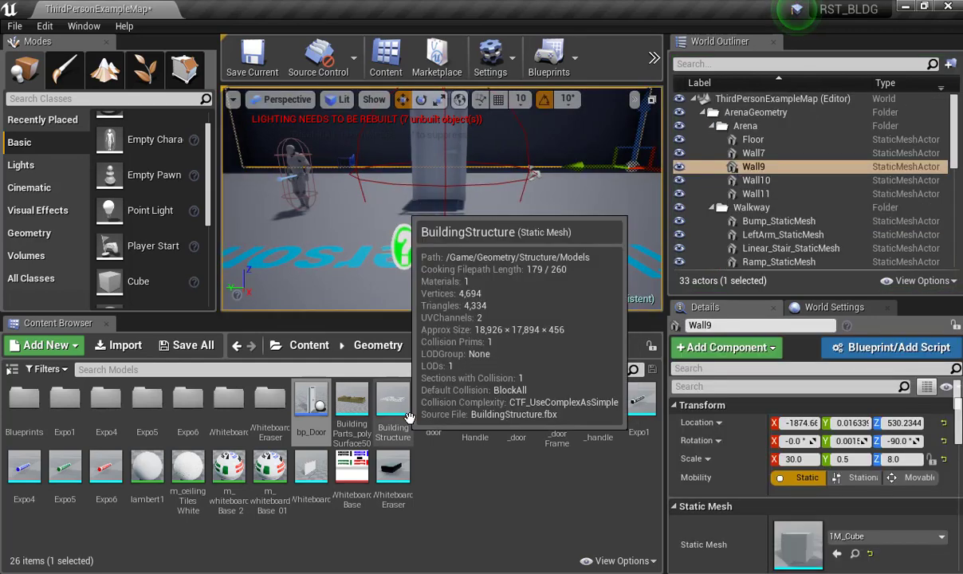
pyautogui.doubleClick(558, 398)
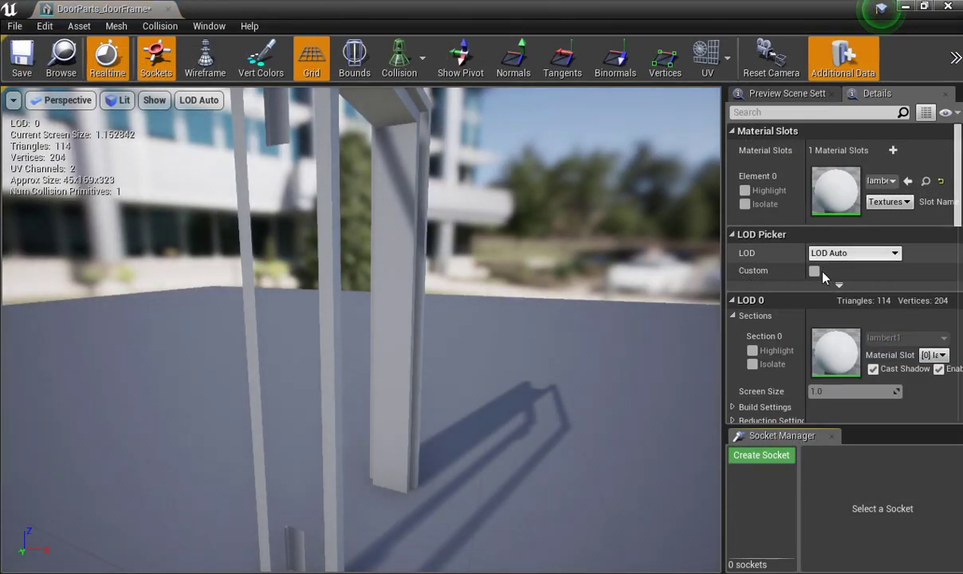
pyautogui.scroll(-6, 814, 288)
pyautogui.scroll(-3, 835, 335)
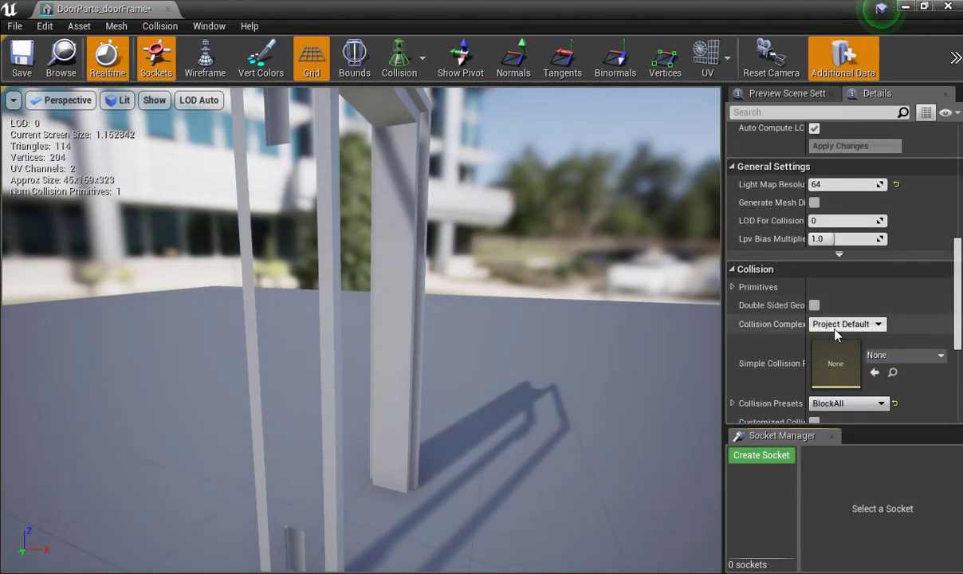
pyautogui.click(845, 379)
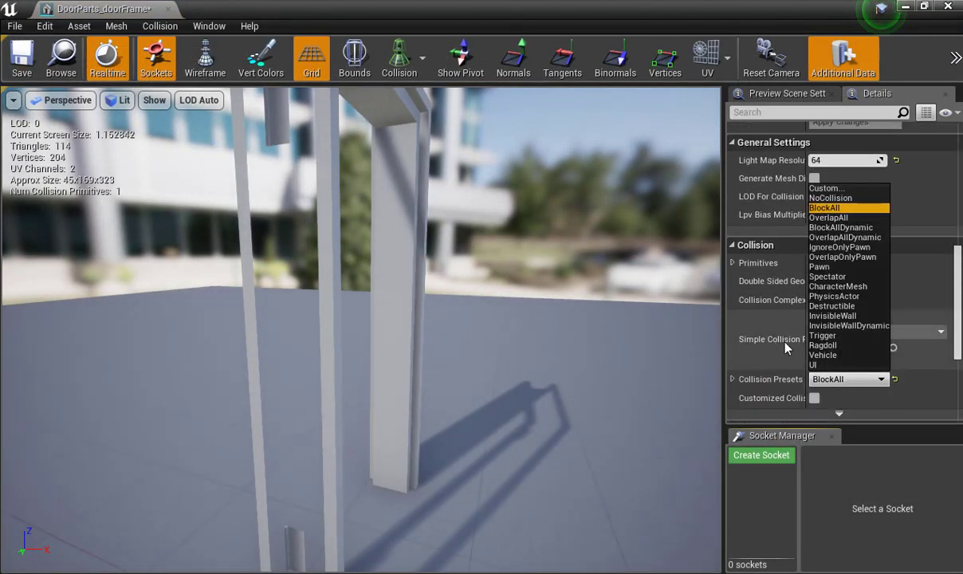
pyautogui.click(845, 300)
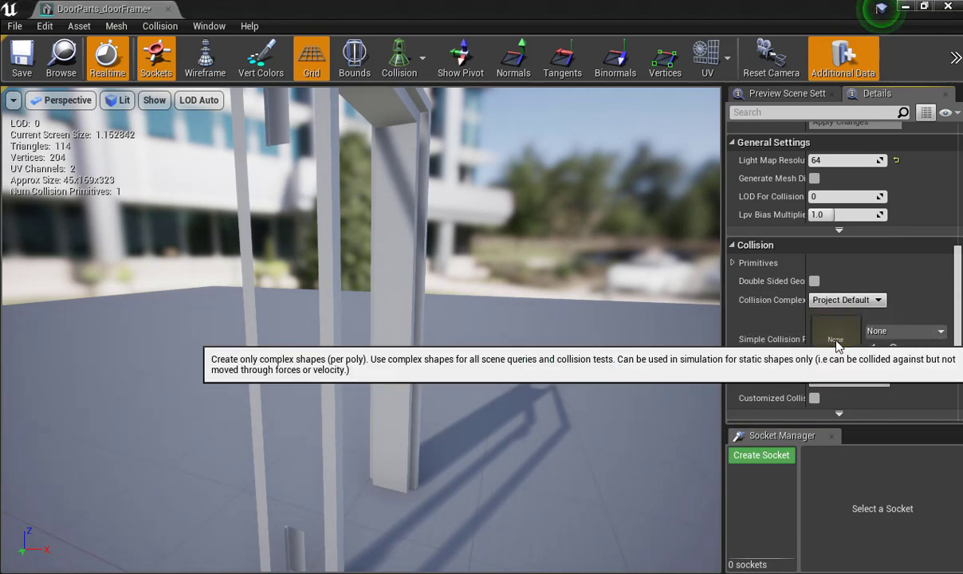
pyautogui.click(837, 343)
pyautogui.click(22, 57)
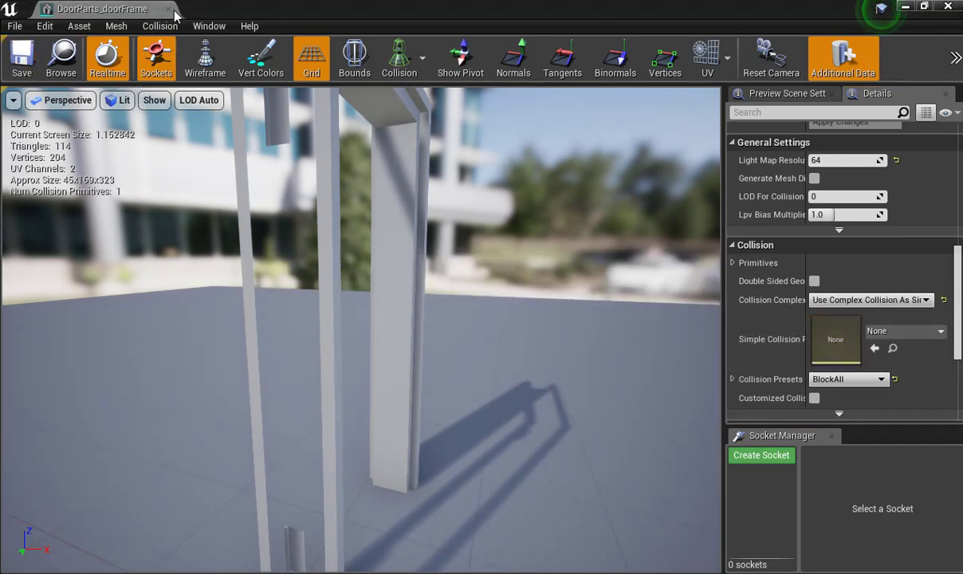
pyautogui.click(167, 9)
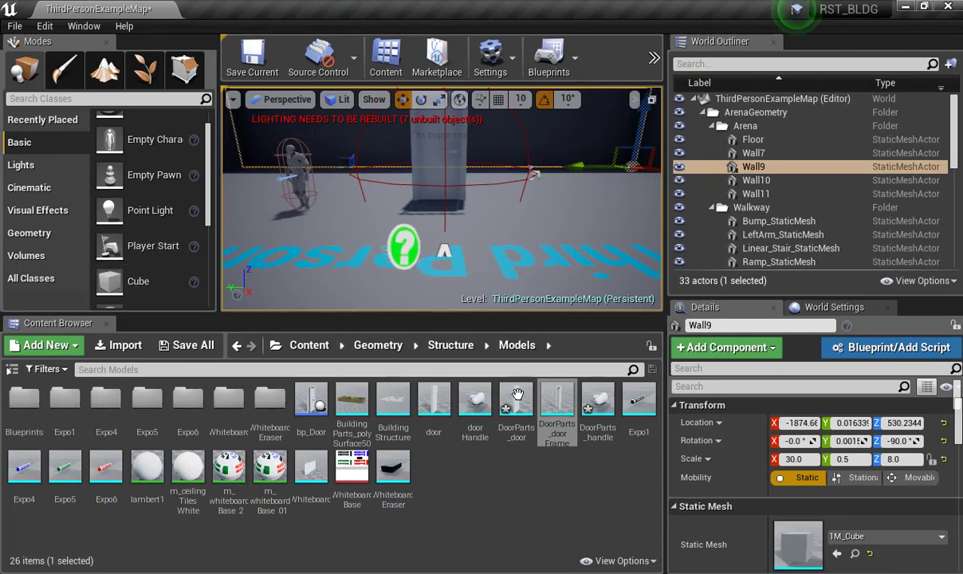
# In bp_Door's Timeline_0, set the openDoor key at time 1.0 to a value of -90, and compile the blueprint.
pyautogui.click(311, 398)
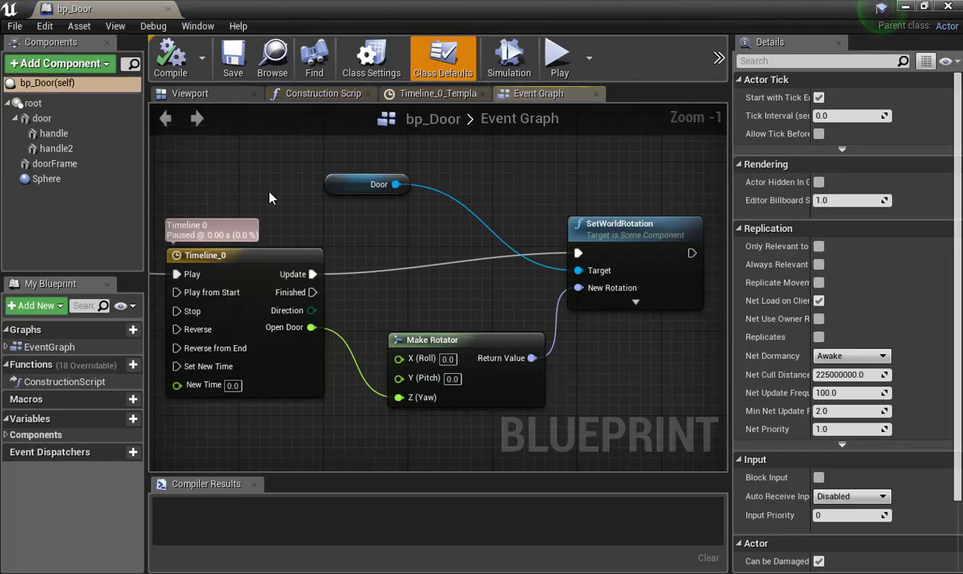
pyautogui.doubleClick(211, 255)
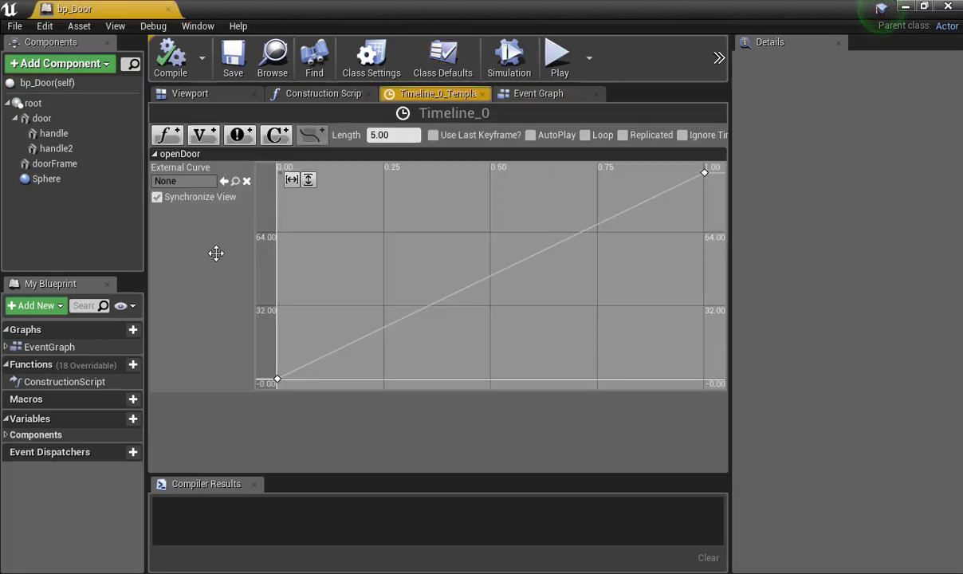
pyautogui.click(704, 172)
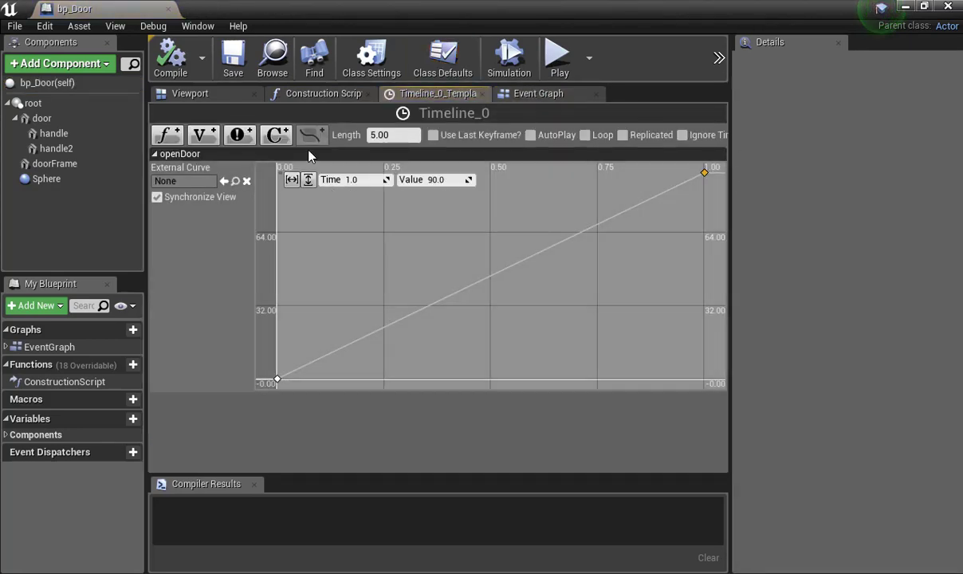
pyautogui.write('-90')
pyautogui.press('Return')
pyautogui.click(170, 57)
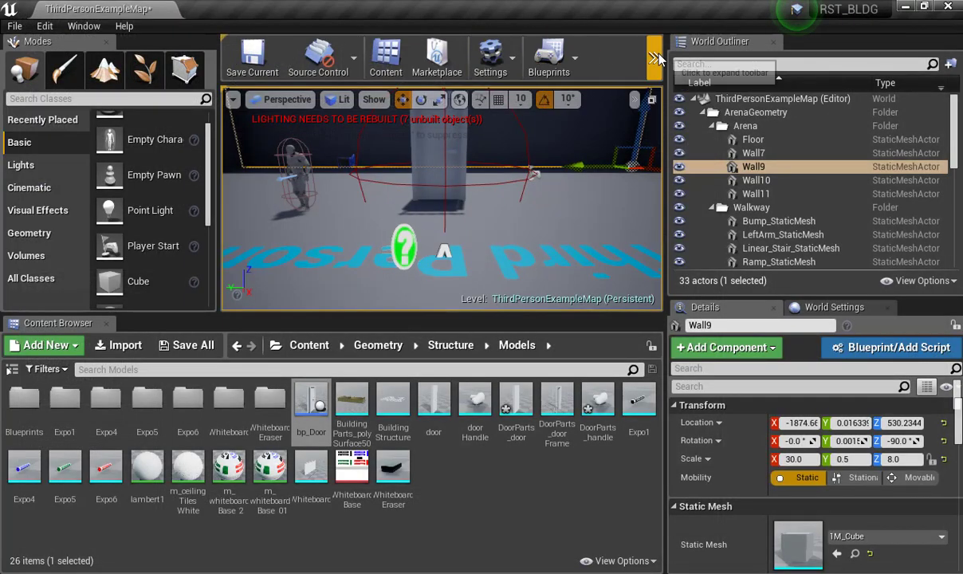
# Play the level and run the character through the doorway to check the reversed opening direction and frame collision, then stop playing.
pyautogui.click(654, 58)
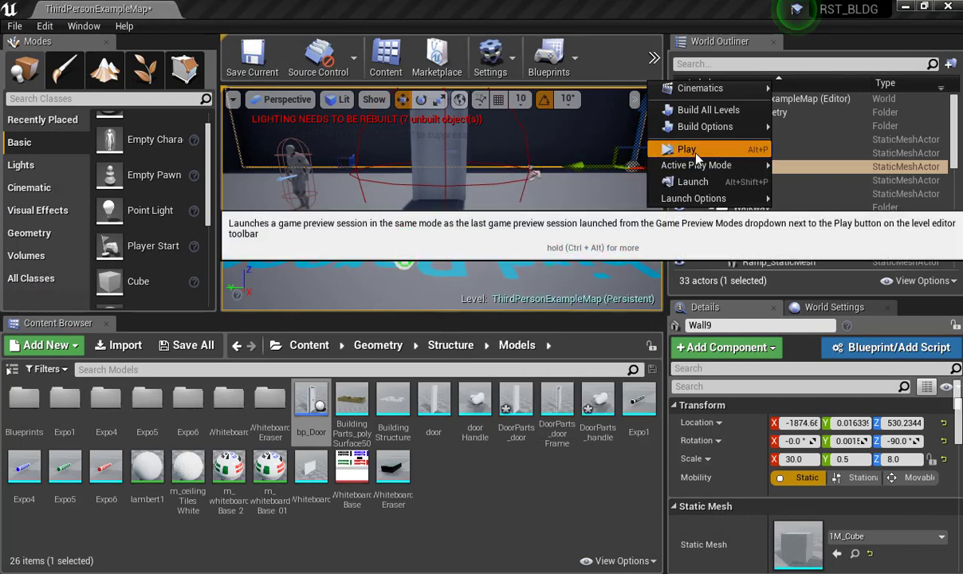
pyautogui.click(687, 148)
pyautogui.press('w')
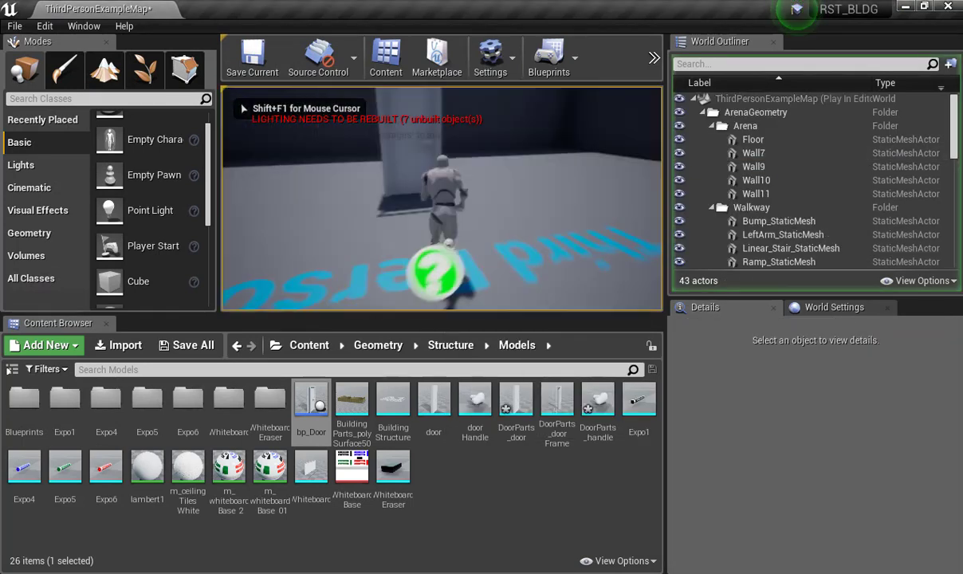
pyautogui.press('w')
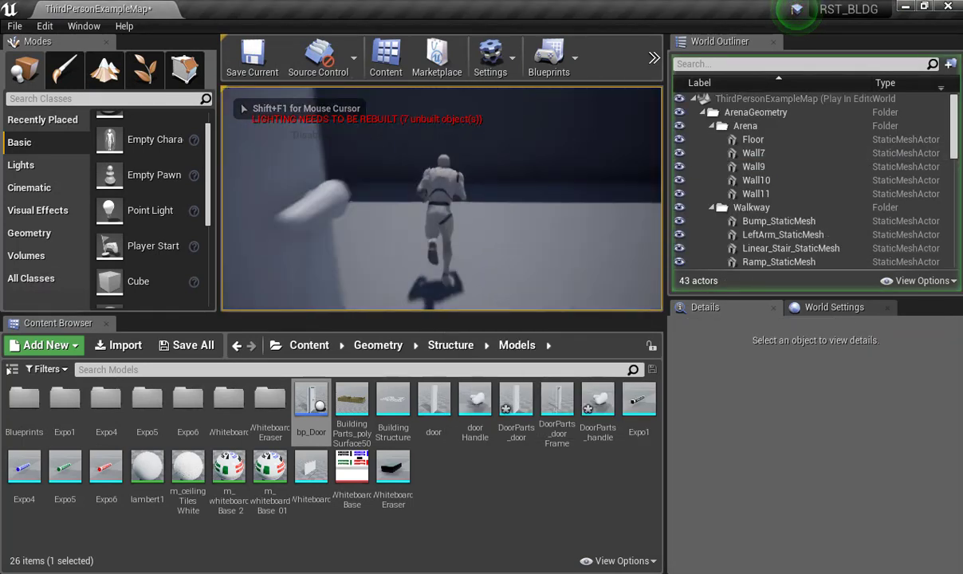
pyautogui.press('w')
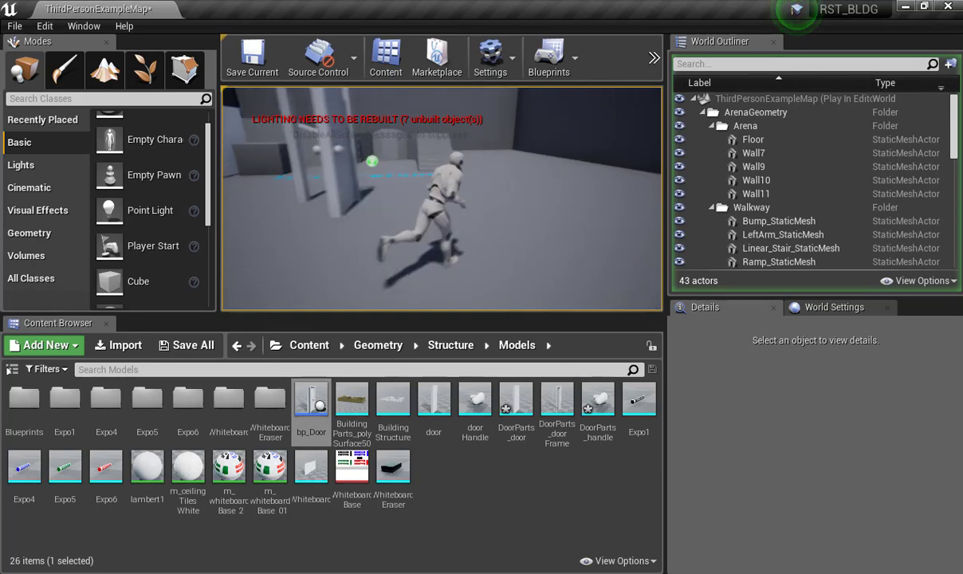
pyautogui.press('w')
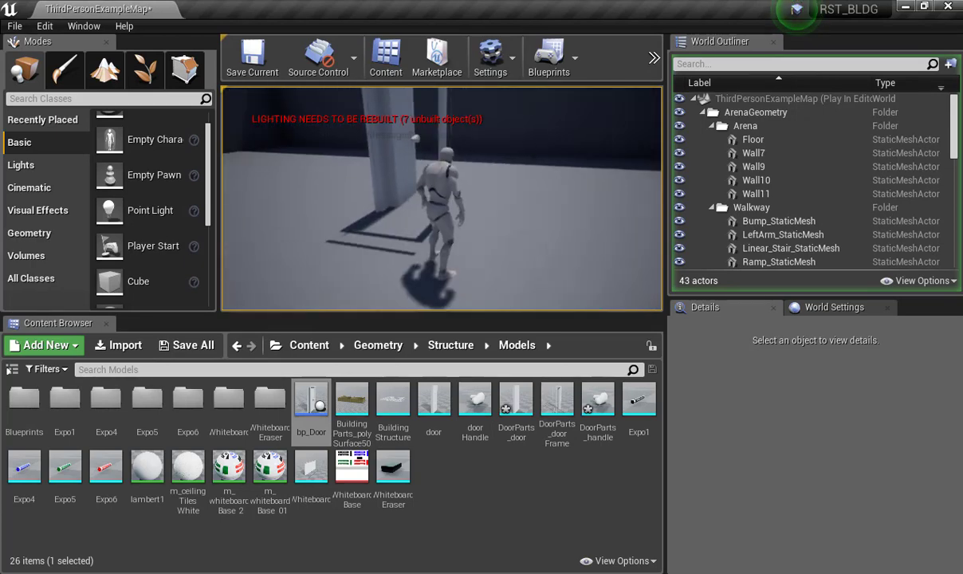
pyautogui.press('Escape')
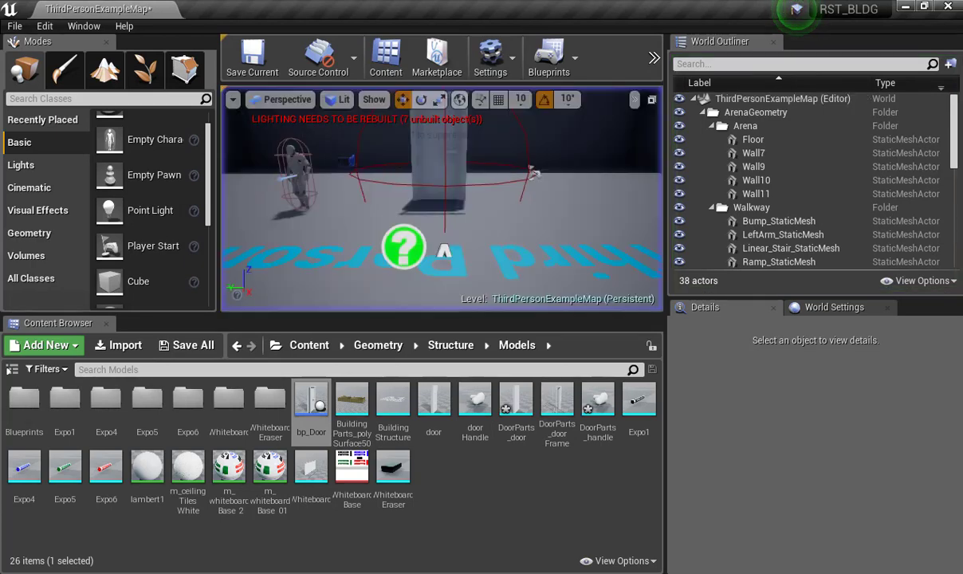
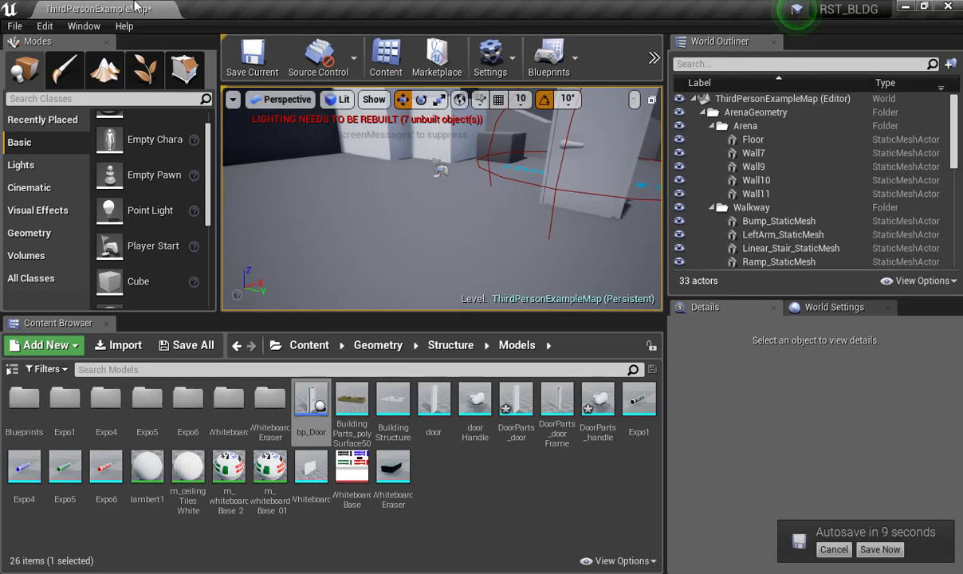
# Reopen the bp_Door blueprint and select the Sphere trigger in its 3D preview to examine the area it covers around the door.
pyautogui.doubleClick(322, 422)
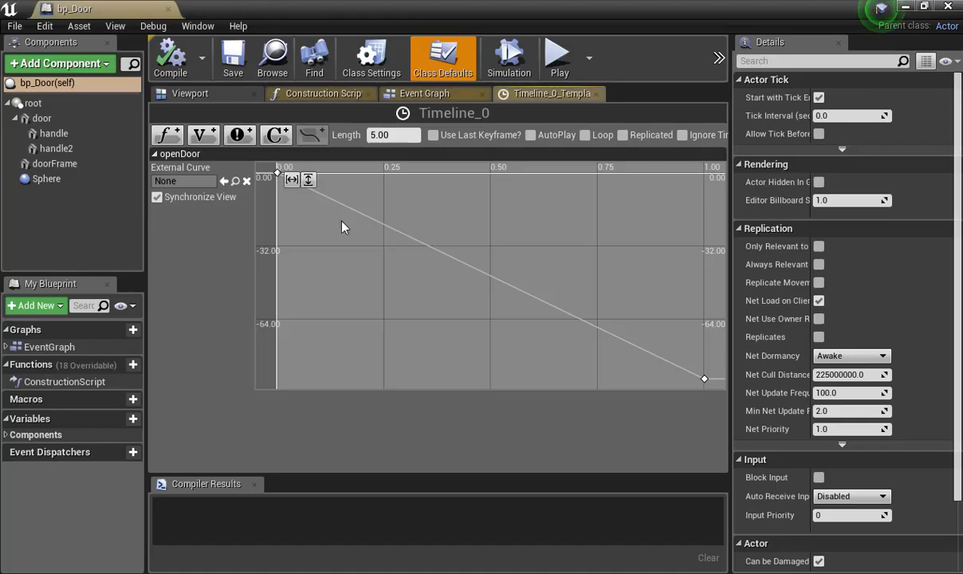
pyautogui.click(403, 93)
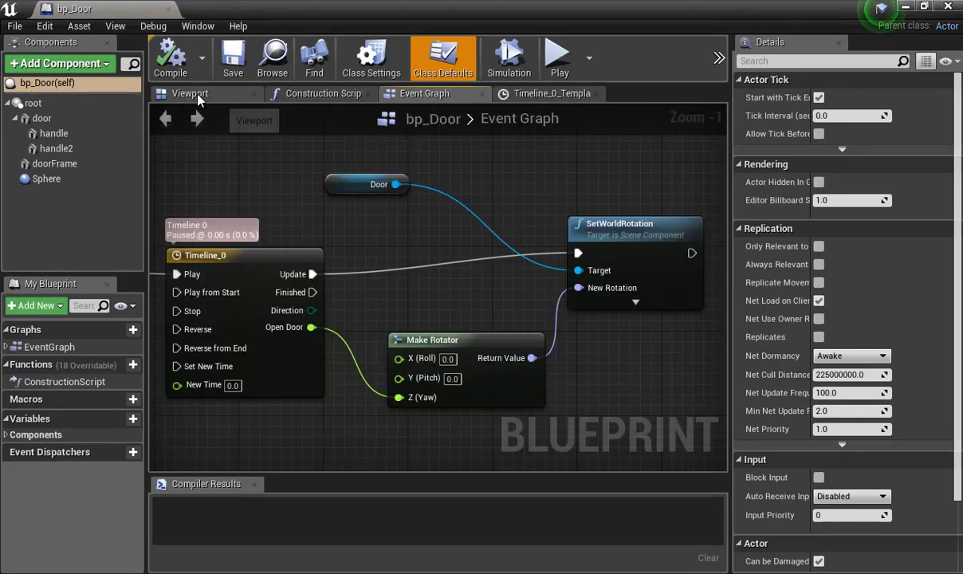
pyautogui.click(188, 93)
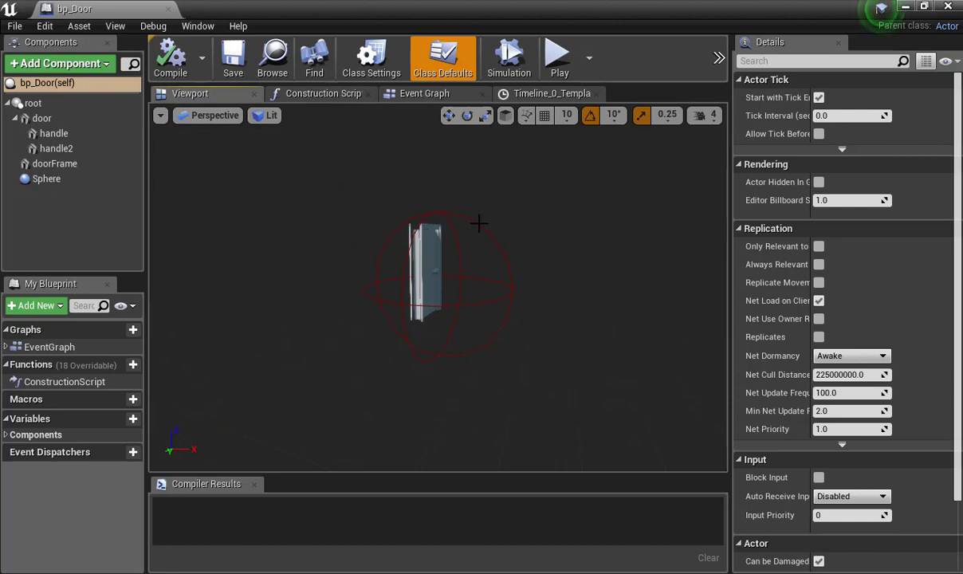
pyautogui.click(479, 221)
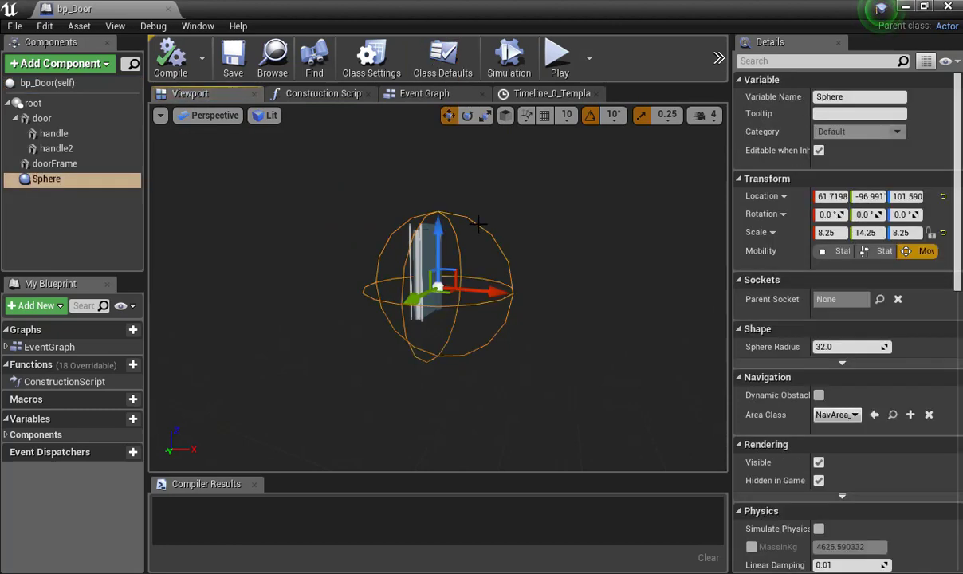
pyautogui.hotkey('ctrl', 's')
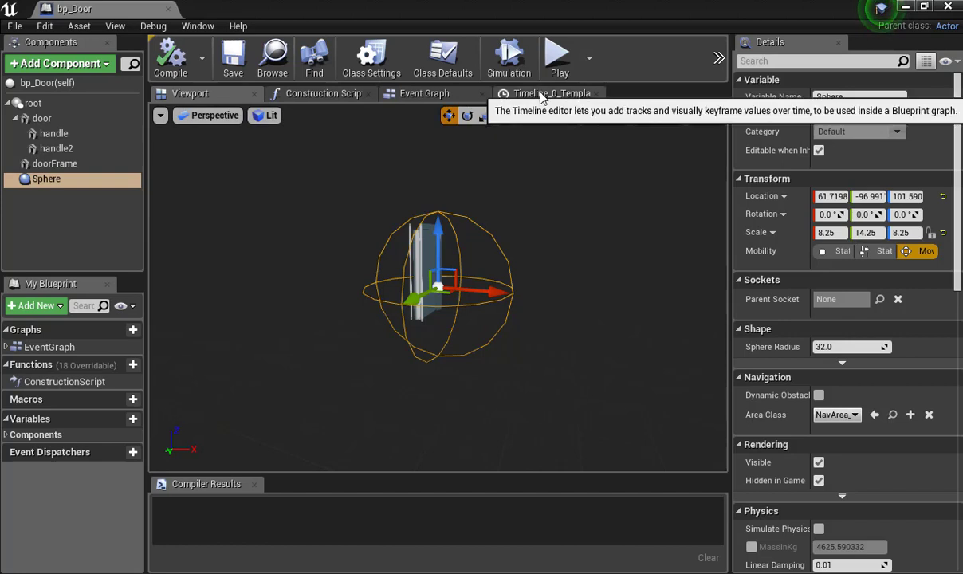
# Add an OnComponentEndOverlap event for the Sphere component to bp_Door's Event Graph.
pyautogui.click(437, 97)
pyautogui.moveTo(268, 213); pyautogui.dragTo(510, 178, button='right')
pyautogui.scroll(-1, 460, 196)
pyautogui.click(261, 218)
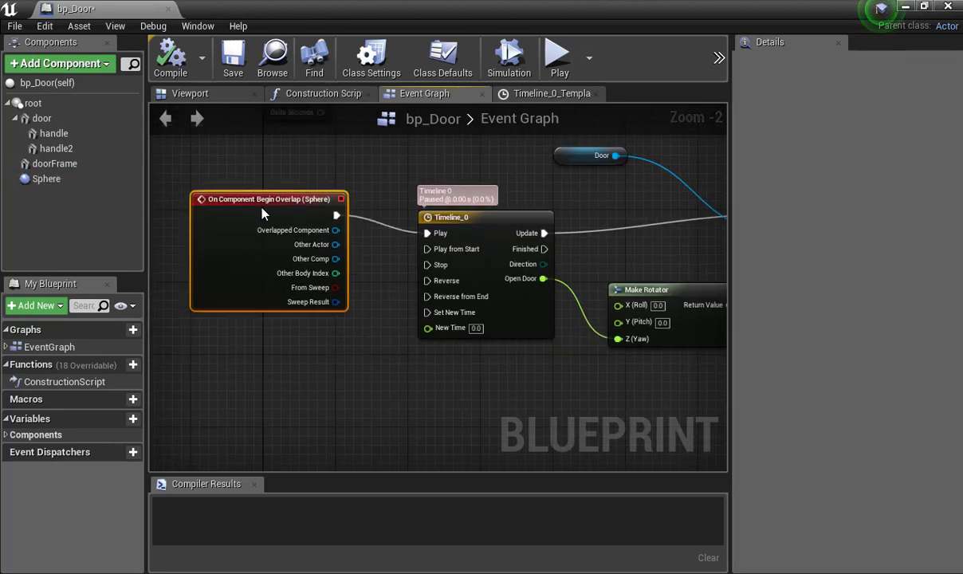
pyautogui.scroll(-1, 249, 200)
pyautogui.moveTo(175, 206); pyautogui.dragTo(235, 157, button='right')
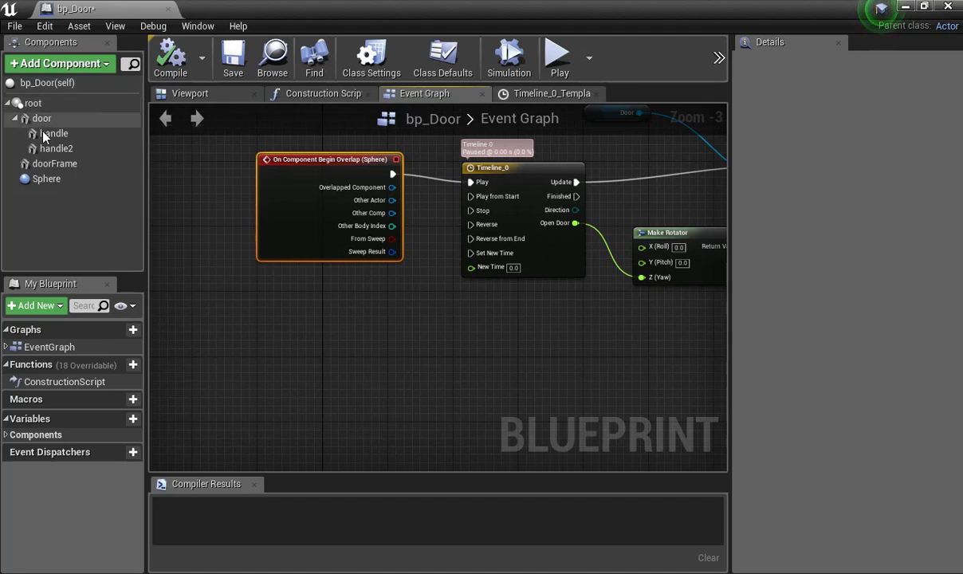
pyautogui.rightClick(37, 182)
pyautogui.moveTo(80, 200)
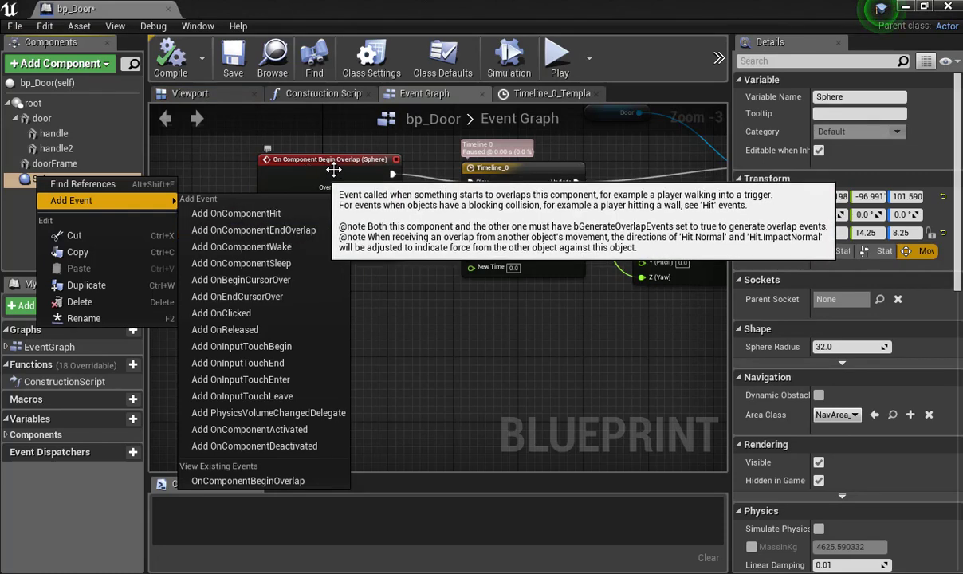
pyautogui.click(278, 229)
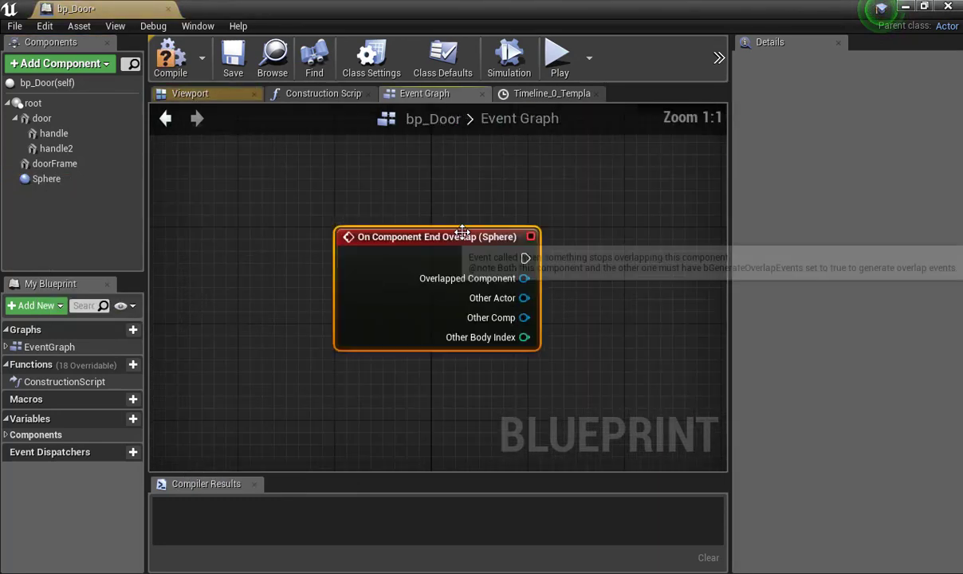
# Connect the Sphere's End Overlap event output to the Reverse input of Timeline_0, and compile the blueprint.
pyautogui.moveTo(454, 232); pyautogui.dragTo(218, 297, button='right')
pyautogui.scroll(-4, 264, 305)
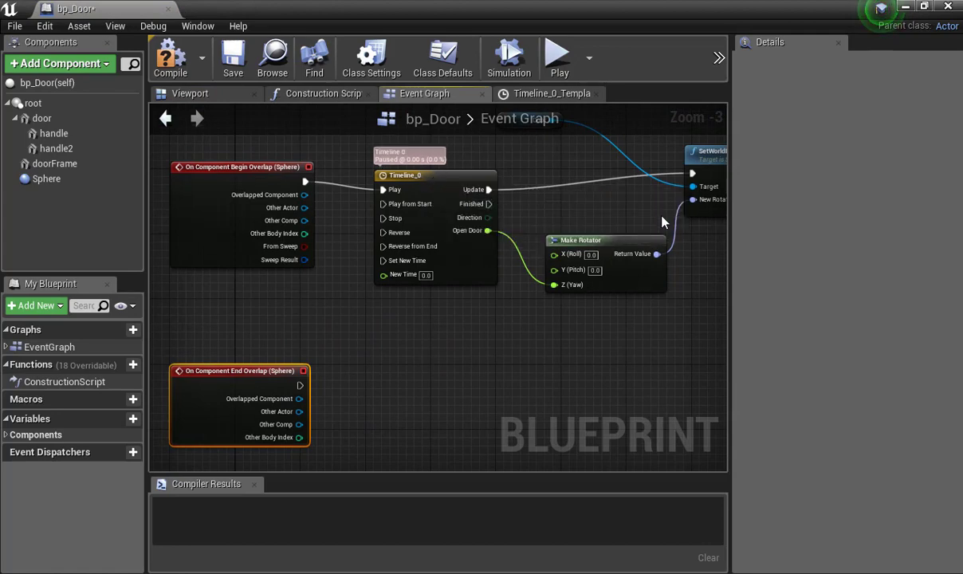
pyautogui.scroll(1, 567, 264)
pyautogui.moveTo(330, 357); pyautogui.dragTo(425, 311, button='right')
pyautogui.moveTo(289, 344); pyautogui.dragTo(269, 335)
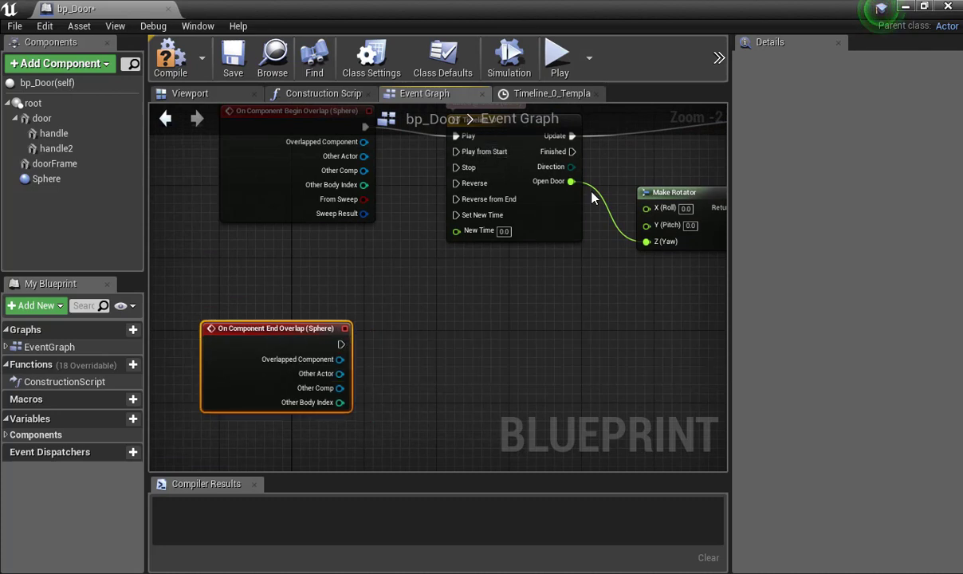
pyautogui.moveTo(339, 345); pyautogui.dragTo(469, 184)
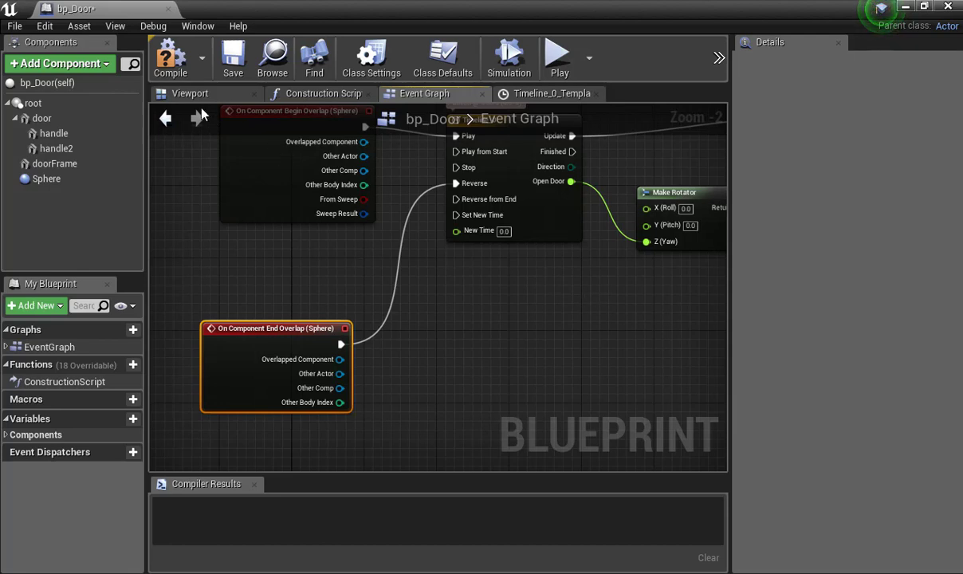
pyautogui.click(173, 52)
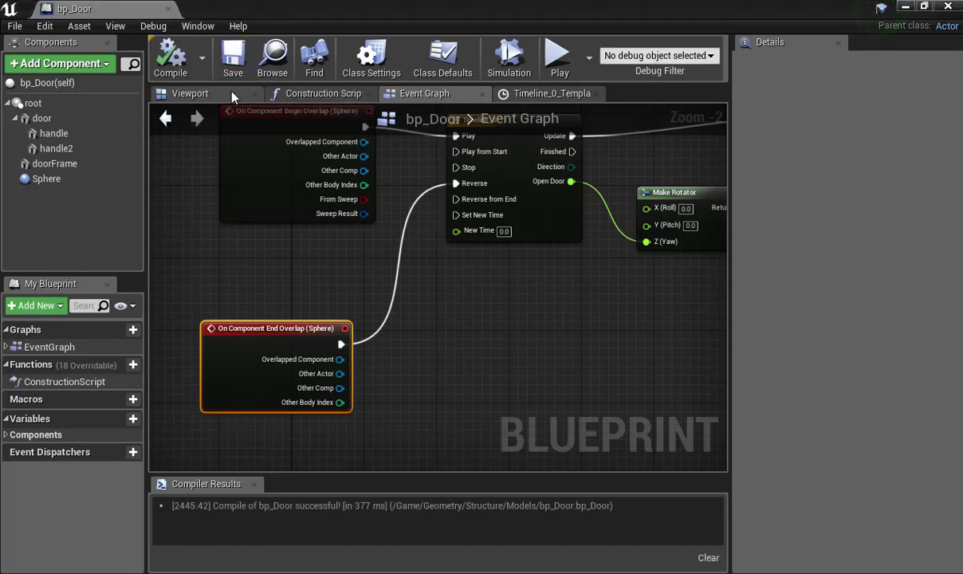
# Close the blueprint and play the level, running the character through and away from the door to check opening and closing, then stop playing.
pyautogui.click(167, 9)
pyautogui.click(652, 59)
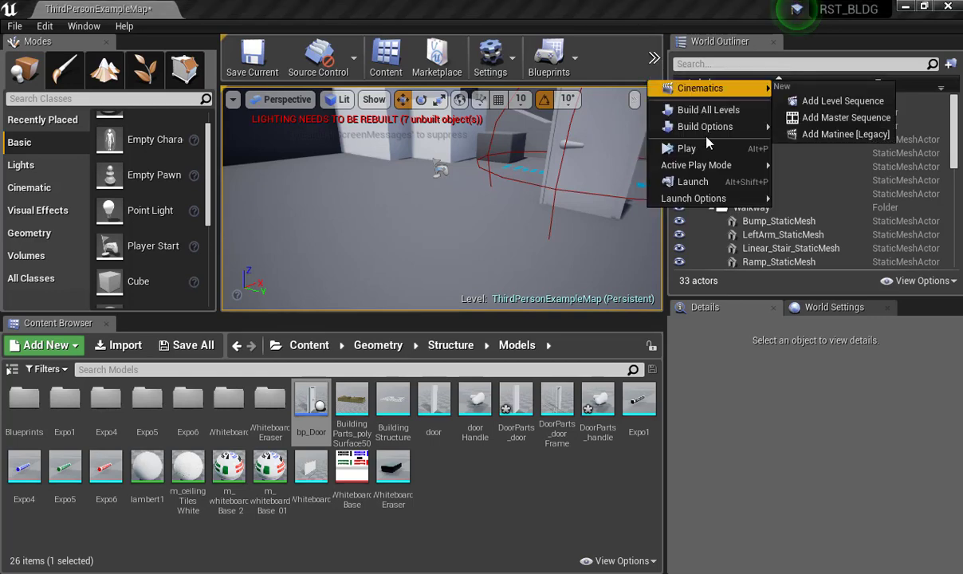
pyautogui.click(683, 146)
pyautogui.press('w')
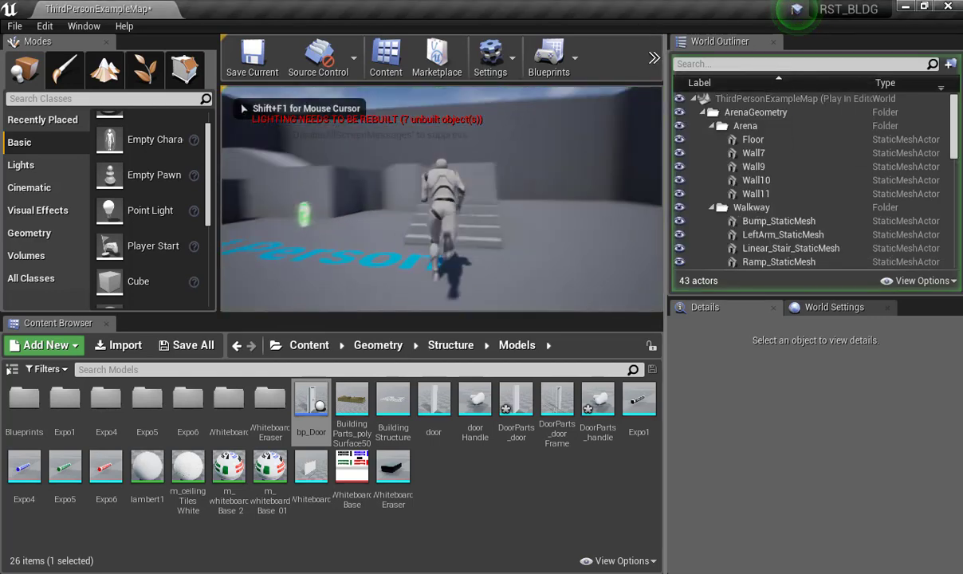
pyautogui.press('w')
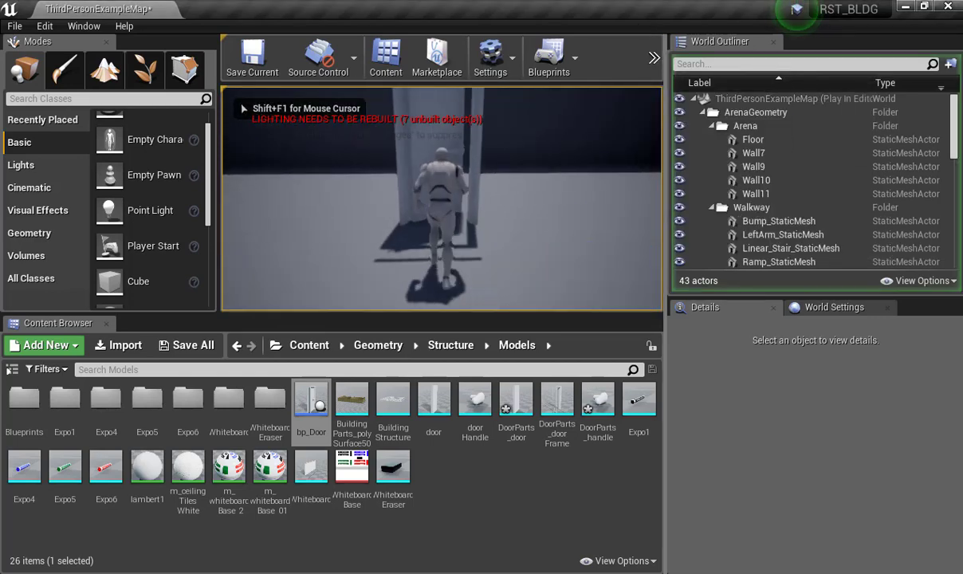
pyautogui.press('w')
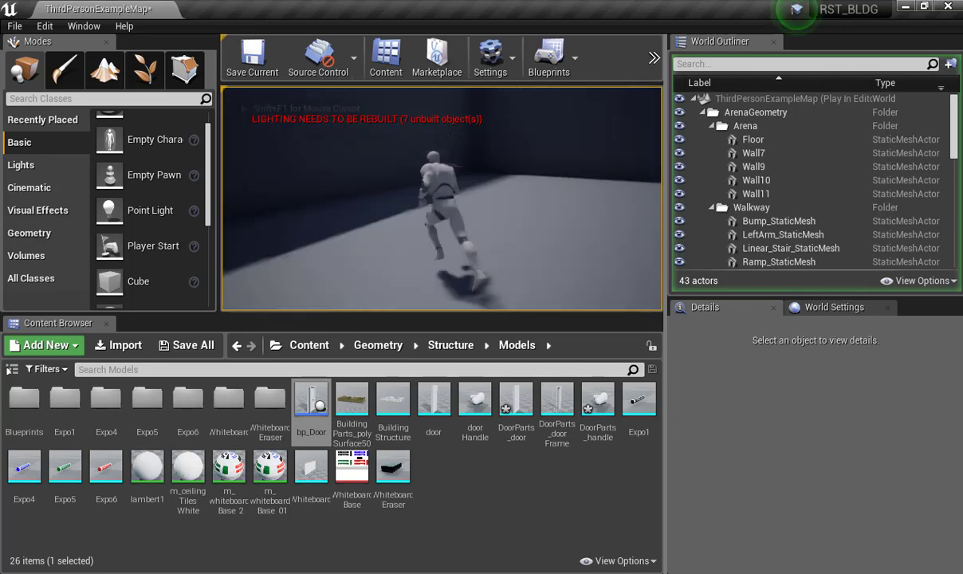
pyautogui.press('s')
pyautogui.press('w')
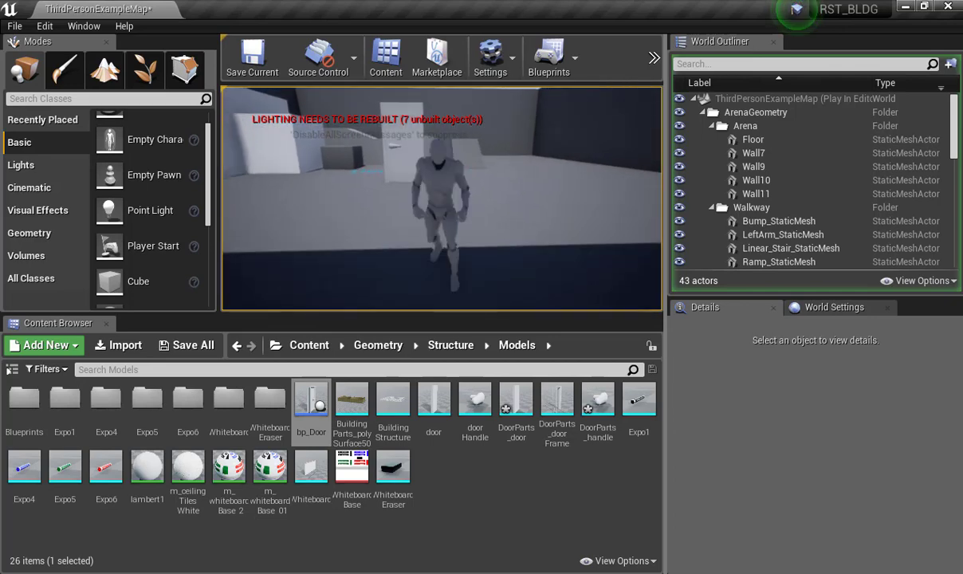
pyautogui.press('w')
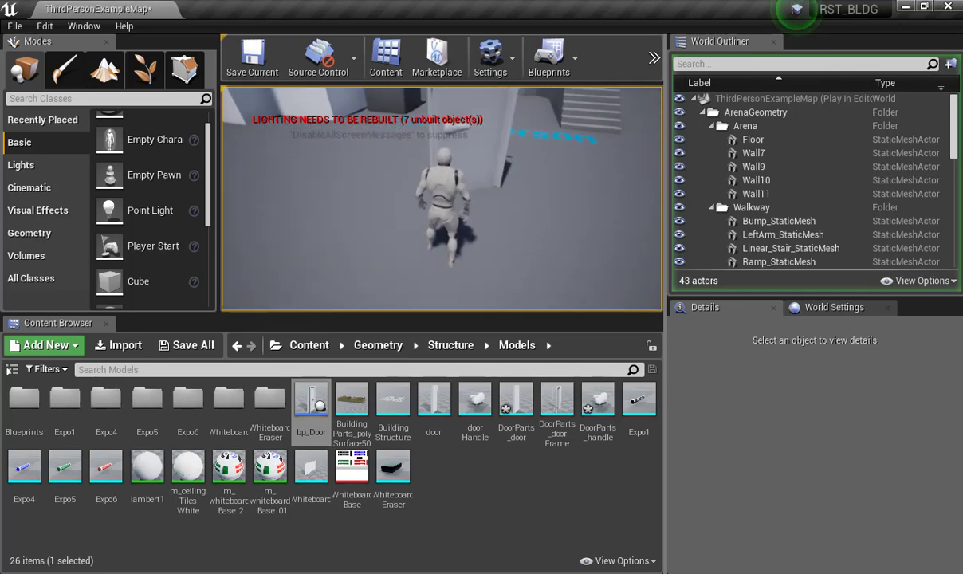
pyautogui.press('w')
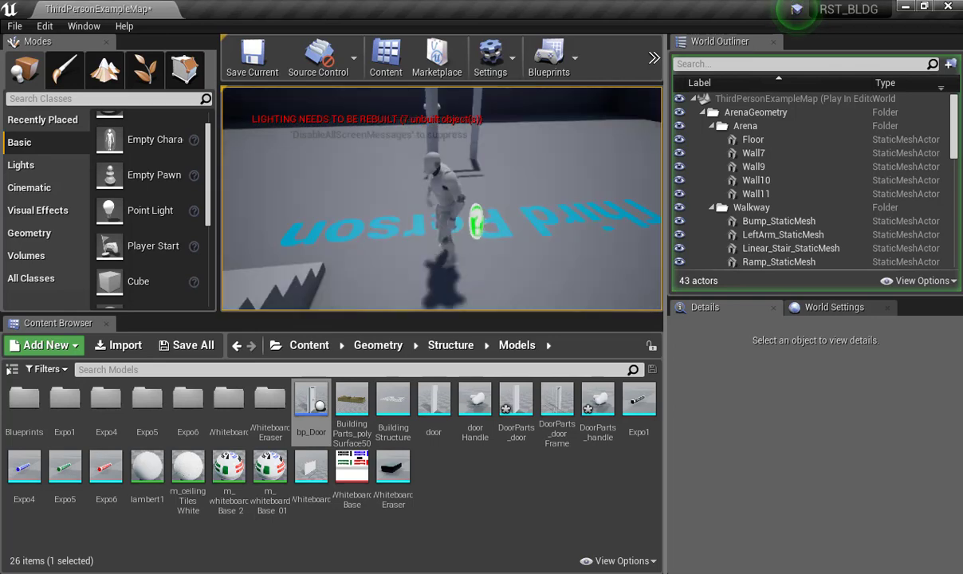
pyautogui.press('w')
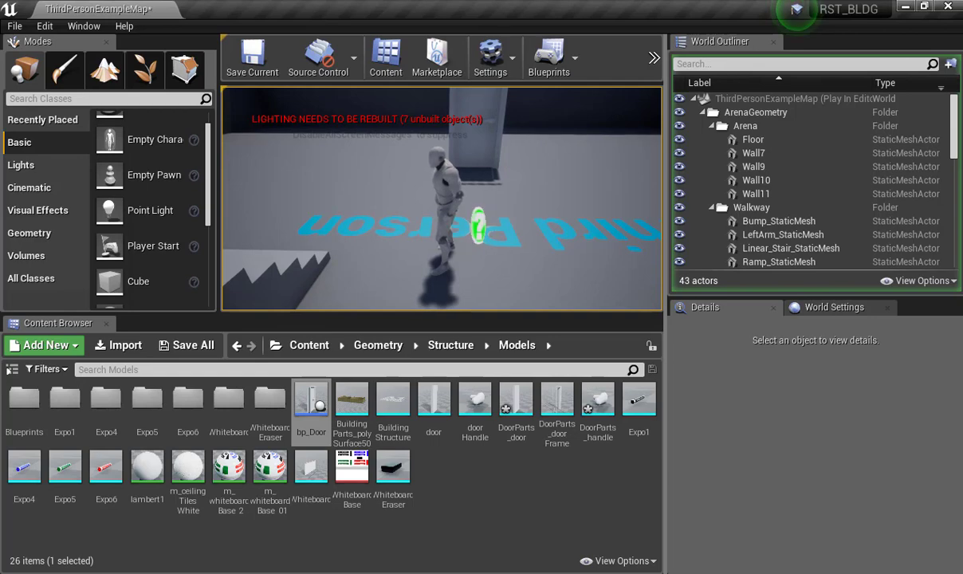
pyautogui.press('Escape')
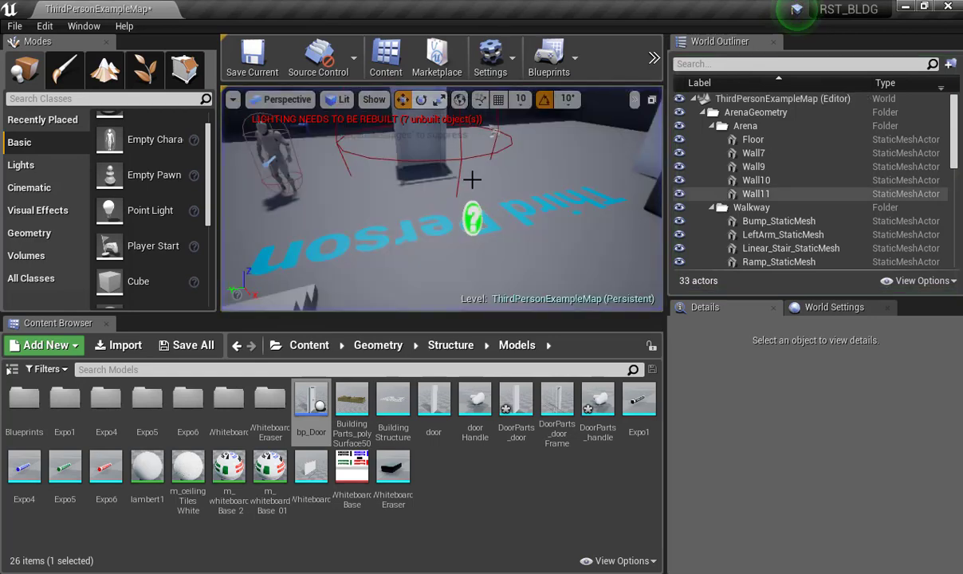
# Rotate the bp_Door actor in the level to 90 degrees around the Z axis, keeping its original location.
pyautogui.click(396, 138)
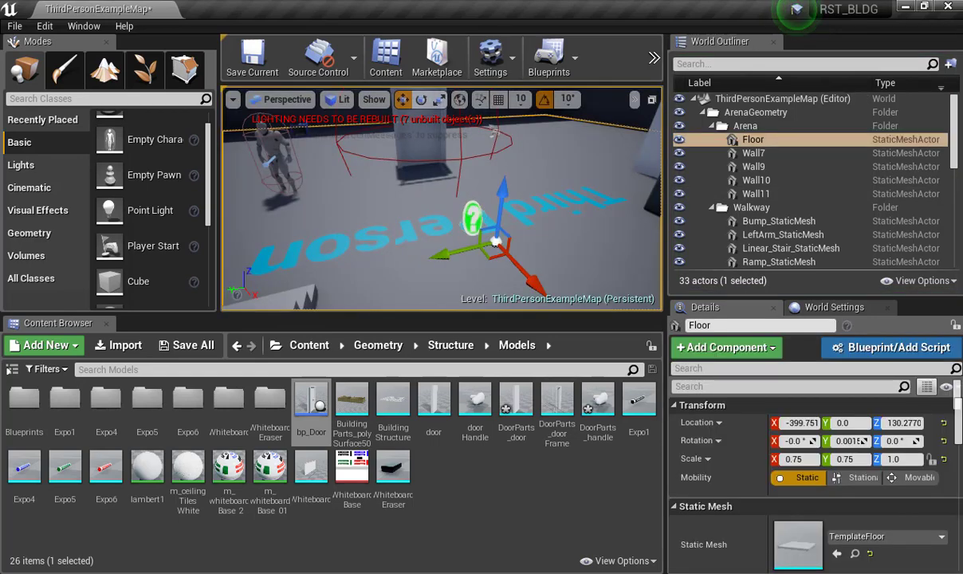
pyautogui.click(417, 137)
pyautogui.keyDown('alt'); pyautogui.moveTo(397, 127); pyautogui.dragTo(438, 196); pyautogui.keyUp('alt')
pyautogui.hotkey('ctrl', 'z')
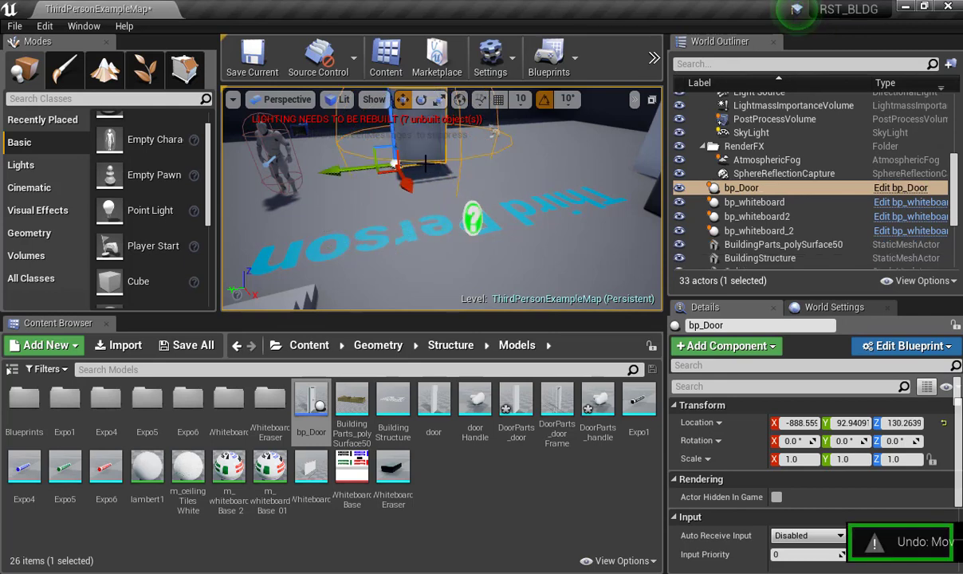
pyautogui.press('f')
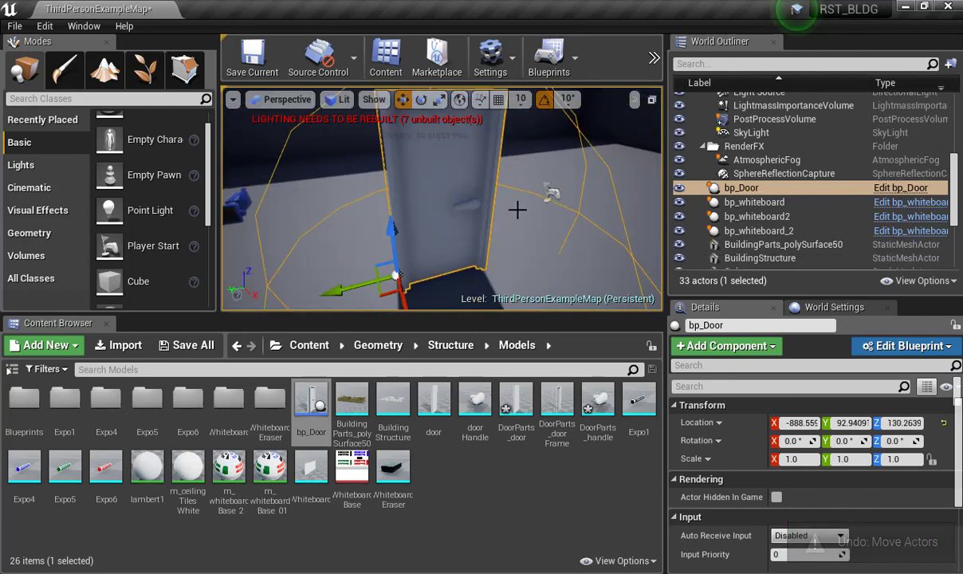
pyautogui.press('e')
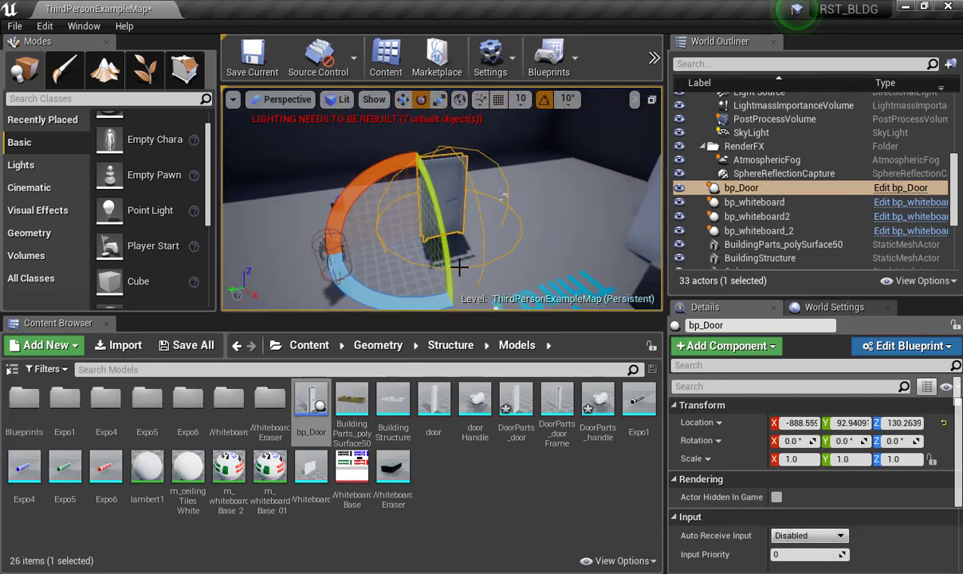
pyautogui.moveTo(421, 306); pyautogui.dragTo(416, 281)
pyautogui.press('w')
pyautogui.press('e')
pyautogui.press('w')
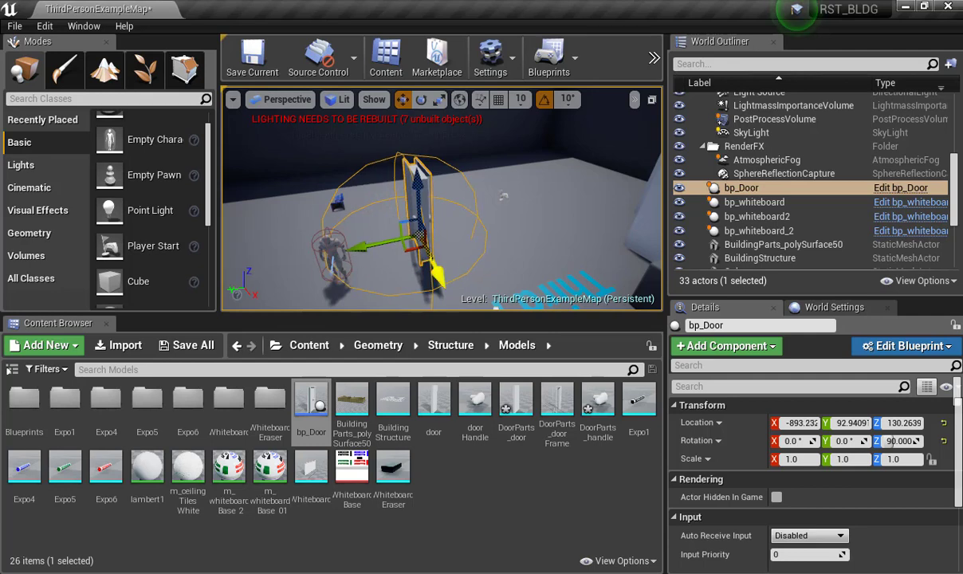
pyautogui.hotkey('ctrl', 'z')
# Duplicate the rotated door to free floor at Y about -757, and rotate the copy about 80 degrees further around Z.
pyautogui.keyDown('alt'); pyautogui.moveTo(364, 242); pyautogui.dragTo(562, 211); pyautogui.keyUp('alt')
pyautogui.press('e')
pyautogui.moveTo(607, 251); pyautogui.dragTo(550, 255)
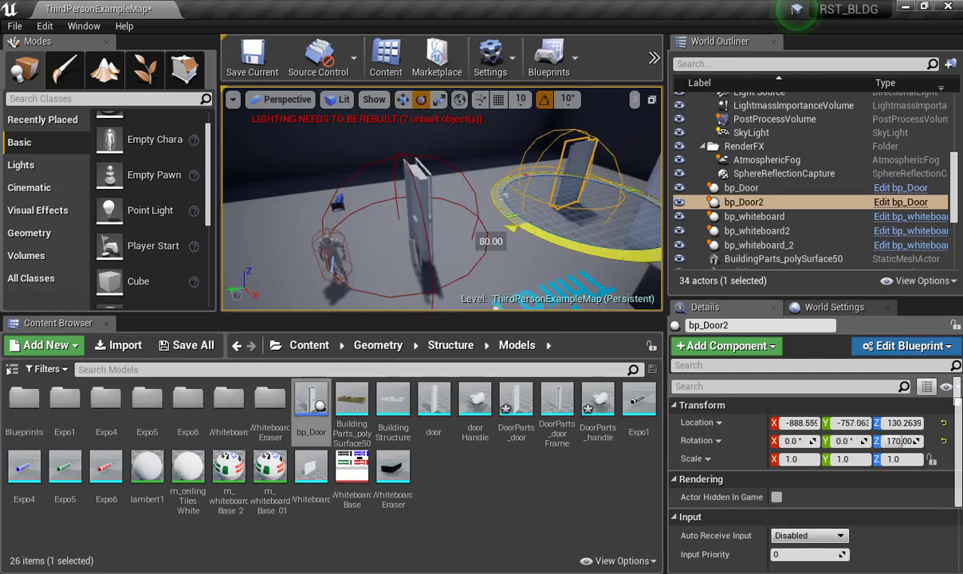
# Play the level and run the character around and through the rotated doors to check their orientation and opening, then stop playing.
pyautogui.click(654, 61)
pyautogui.click(717, 144)
pyautogui.press('w')
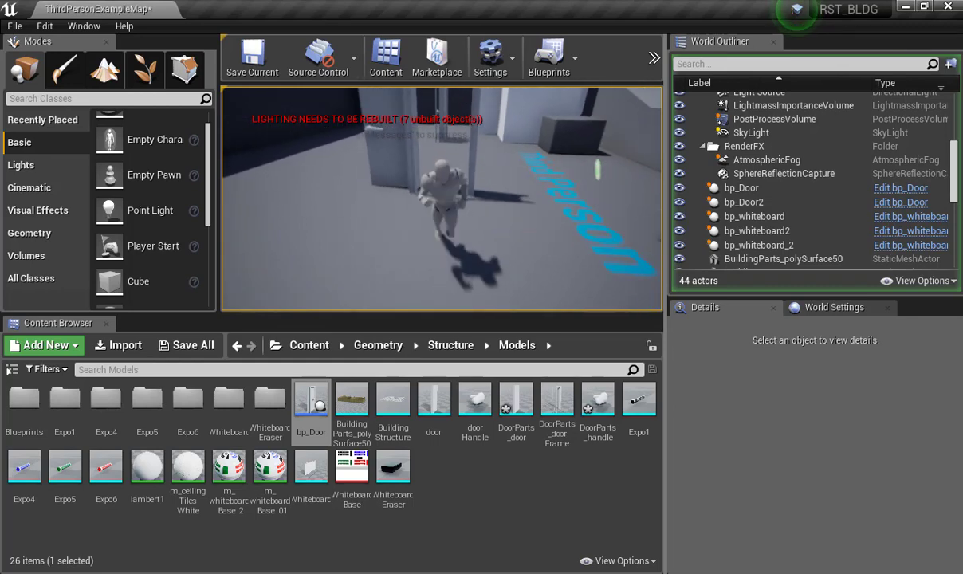
pyautogui.press('w')
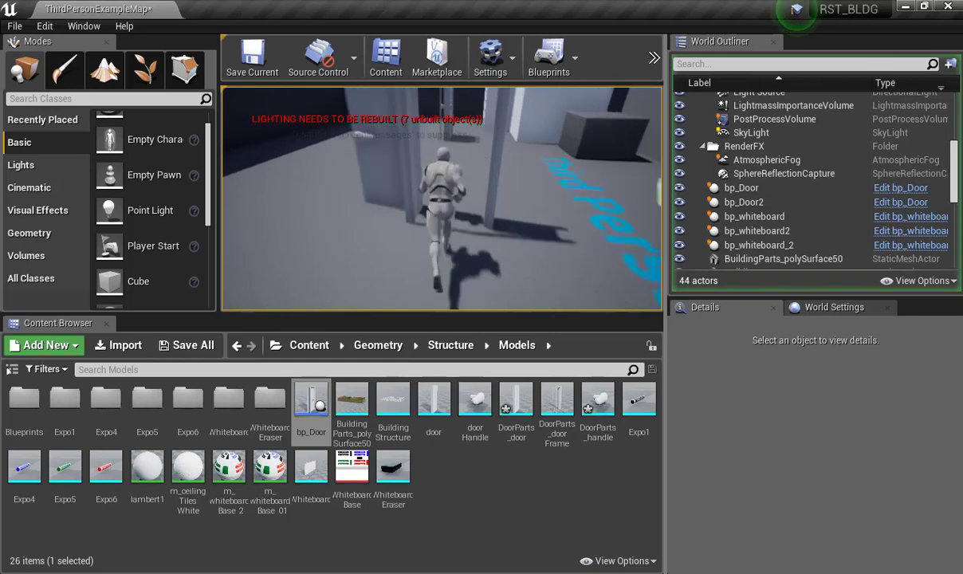
pyautogui.press('w')
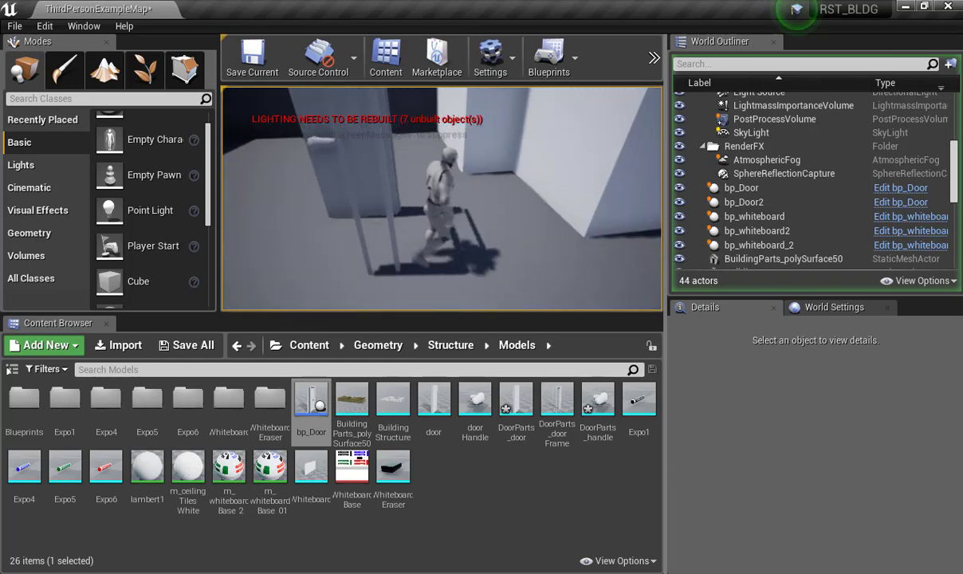
pyautogui.press('w')
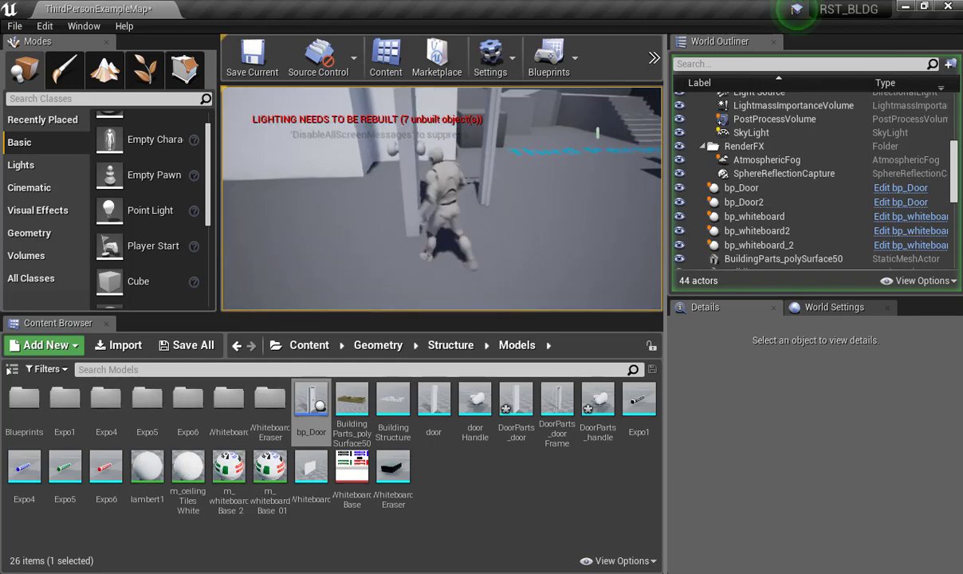
pyautogui.press('w')
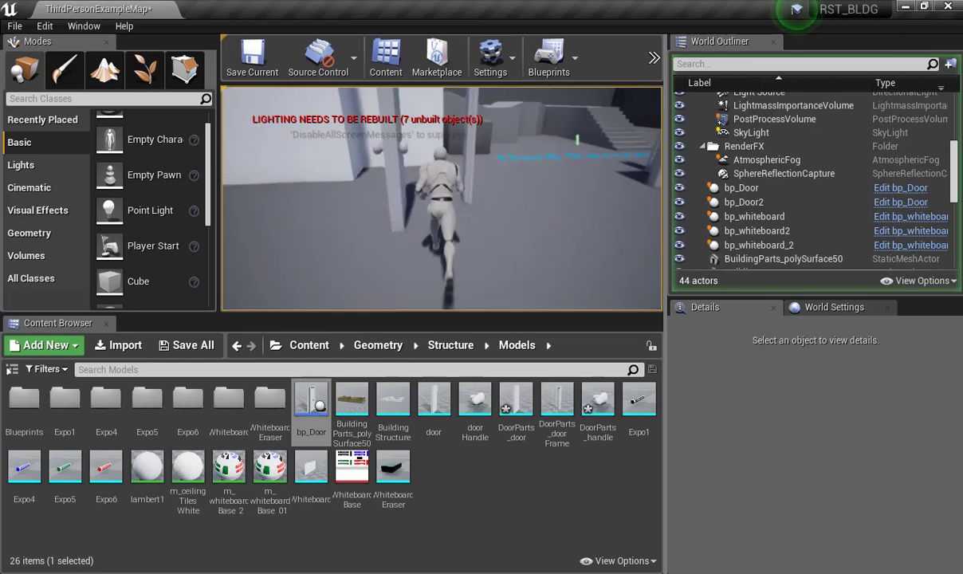
pyautogui.press('w')
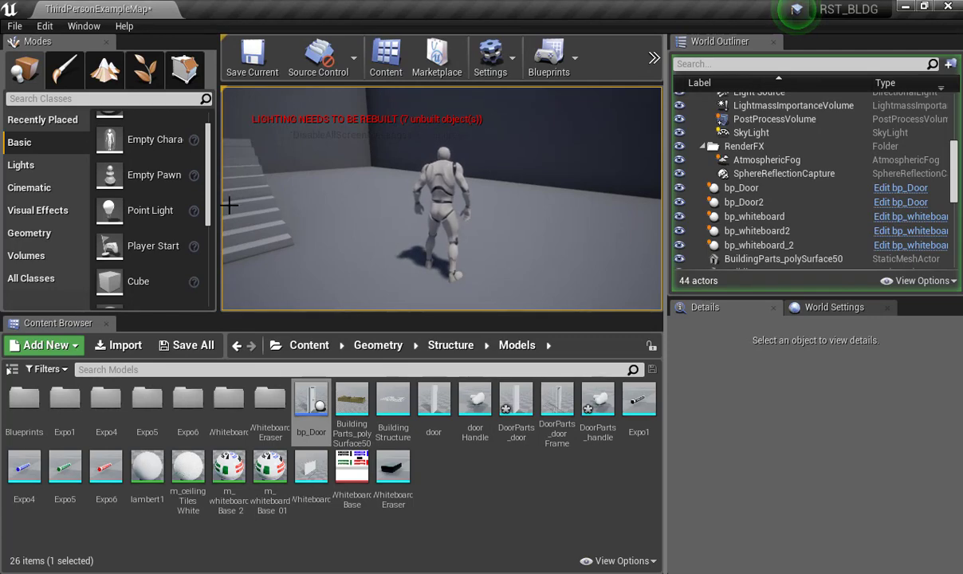
pyautogui.press('Escape')
# Reopen the bp_Door blueprint and delete the SetWorldRotation node from its Event Graph.
pyautogui.doubleClick(311, 398)
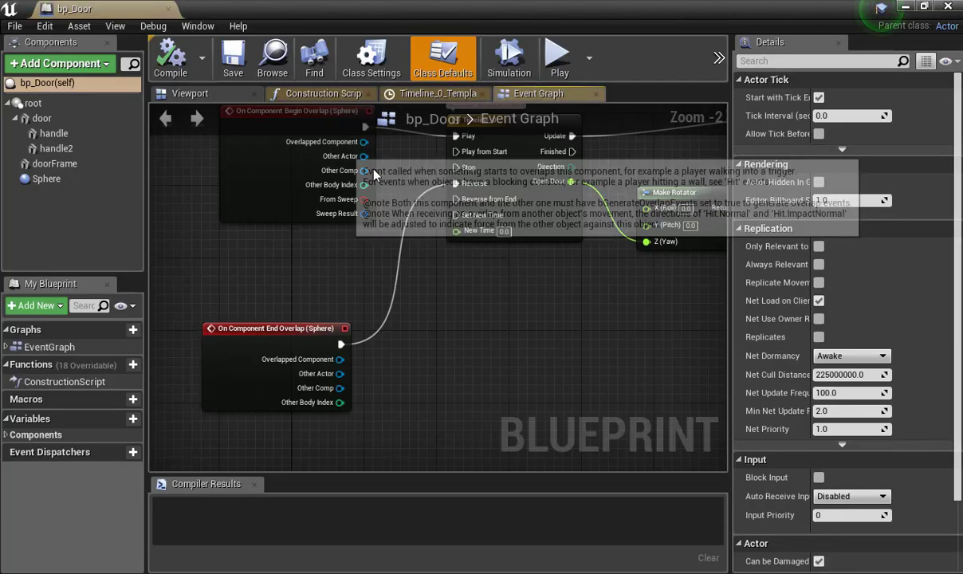
pyautogui.moveTo(658, 152); pyautogui.dragTo(483, 279, button='right')
pyautogui.moveTo(628, 204); pyautogui.dragTo(508, 227, button='right')
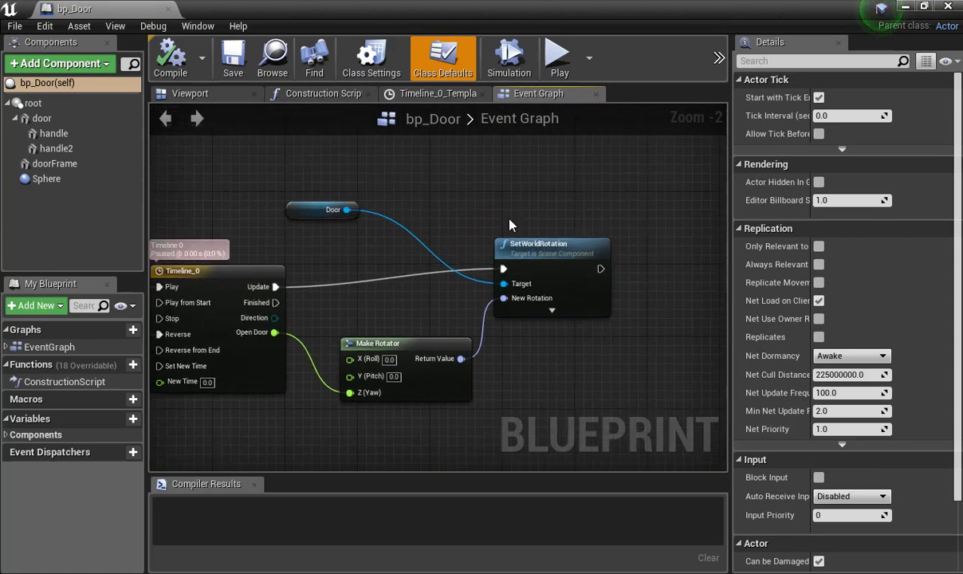
pyautogui.scroll(2, 509, 228)
pyautogui.moveTo(575, 239); pyautogui.dragTo(510, 227, button='right')
pyautogui.moveTo(514, 226)
pyautogui.mouseDown()
pyautogui.moveTo(522, 218)
pyautogui.moveTo(520, 239)
pyautogui.mouseUp()
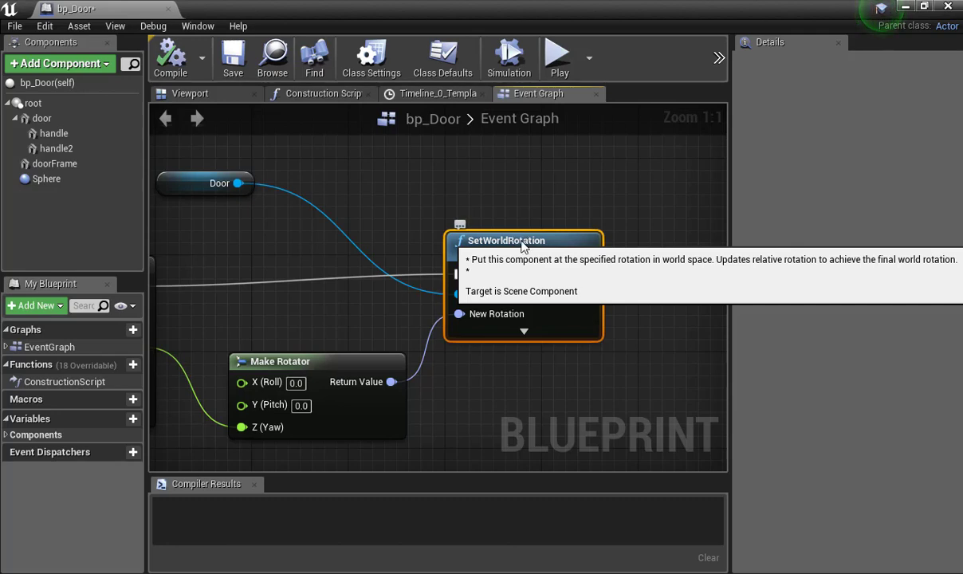
pyautogui.press('Delete')
# Add a SetRelativeRotation node targeting the door component to the Event Graph, and delete the leftover unconnected Door variable node.
pyautogui.rightClick(519, 253)
pyautogui.write('set')
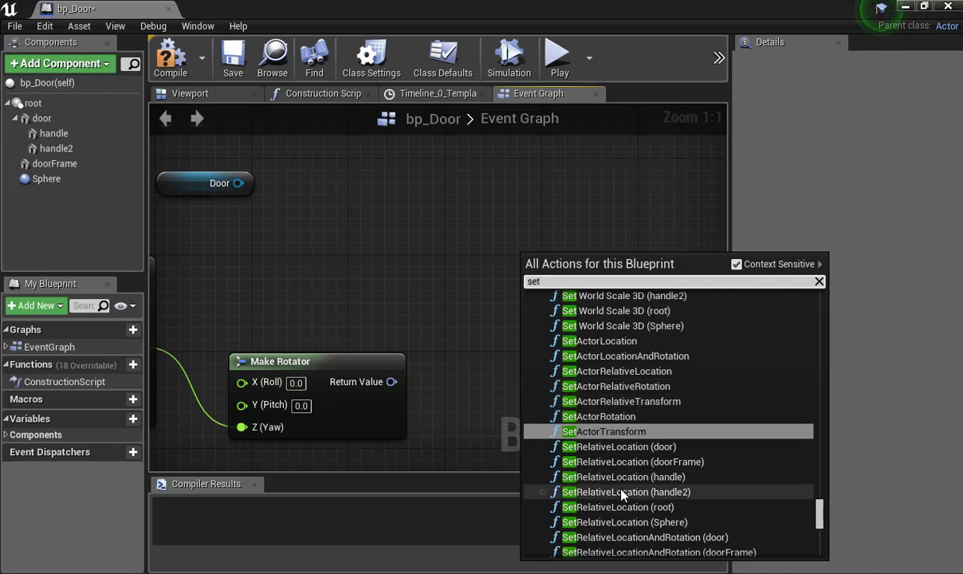
pyautogui.scroll(-1, 586, 478)
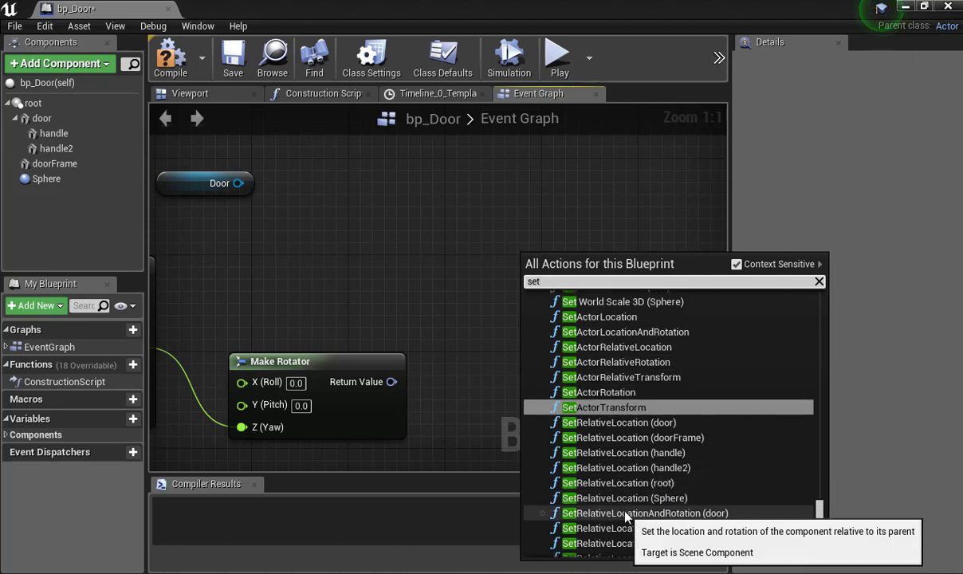
pyautogui.scroll(-2, 626, 511)
pyautogui.scroll(-1, 626, 508)
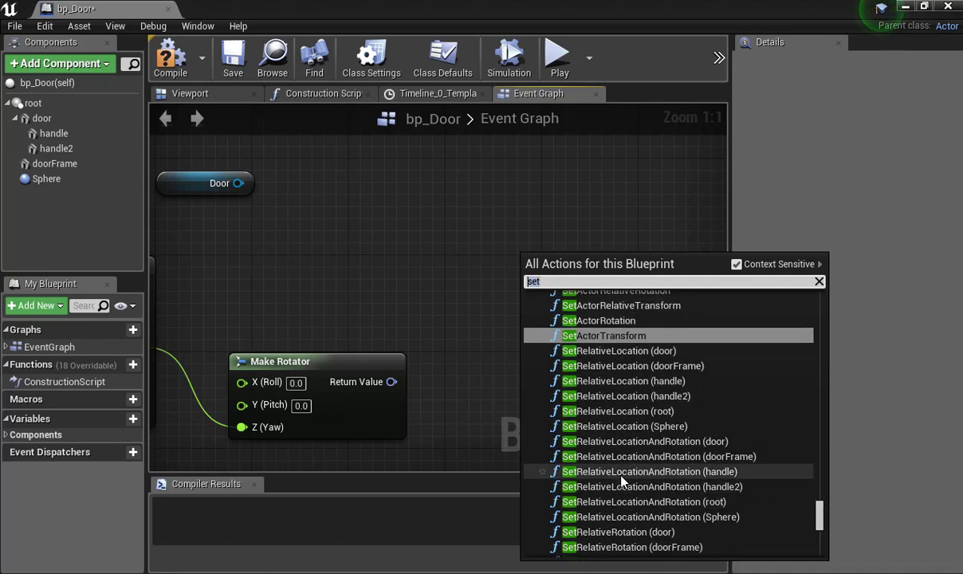
pyautogui.write('rotat')
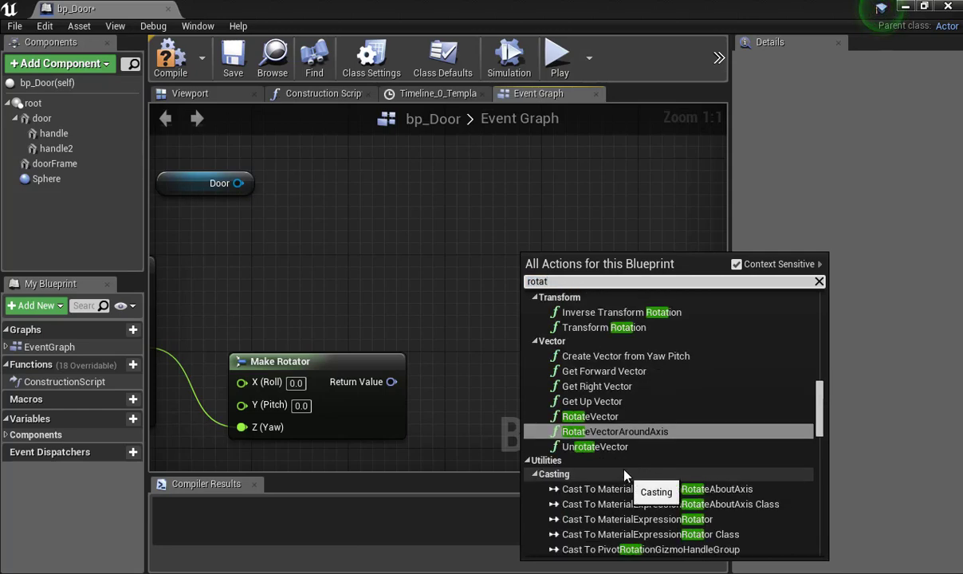
pyautogui.scroll(-10, 623, 478)
pyautogui.scroll(-12, 624, 472)
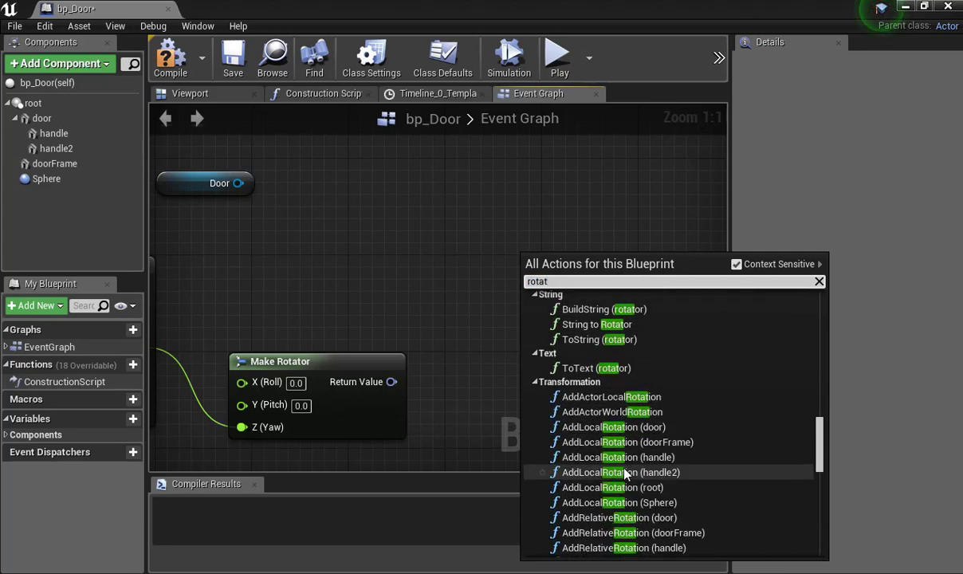
pyautogui.scroll(-15, 624, 473)
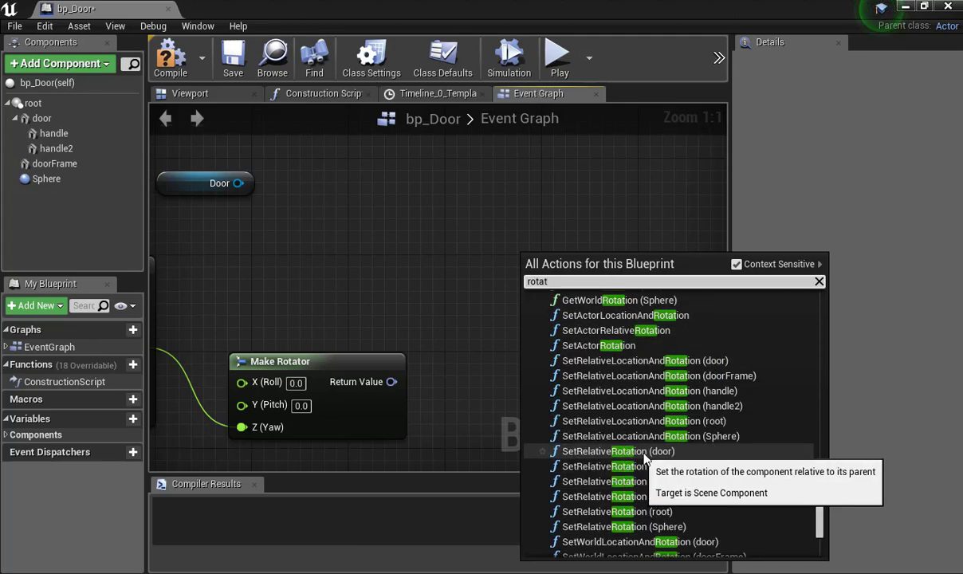
pyautogui.click(668, 454)
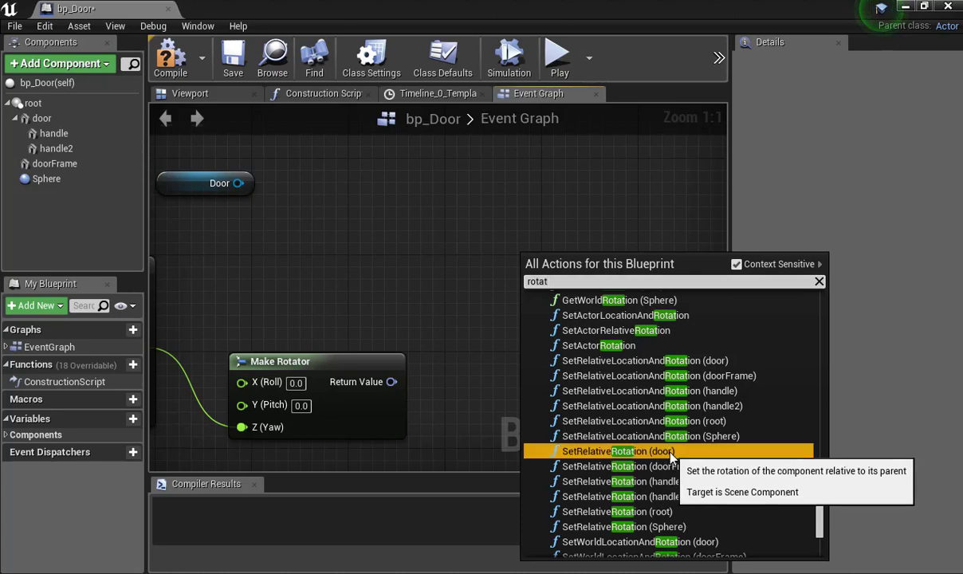
pyautogui.click(213, 189)
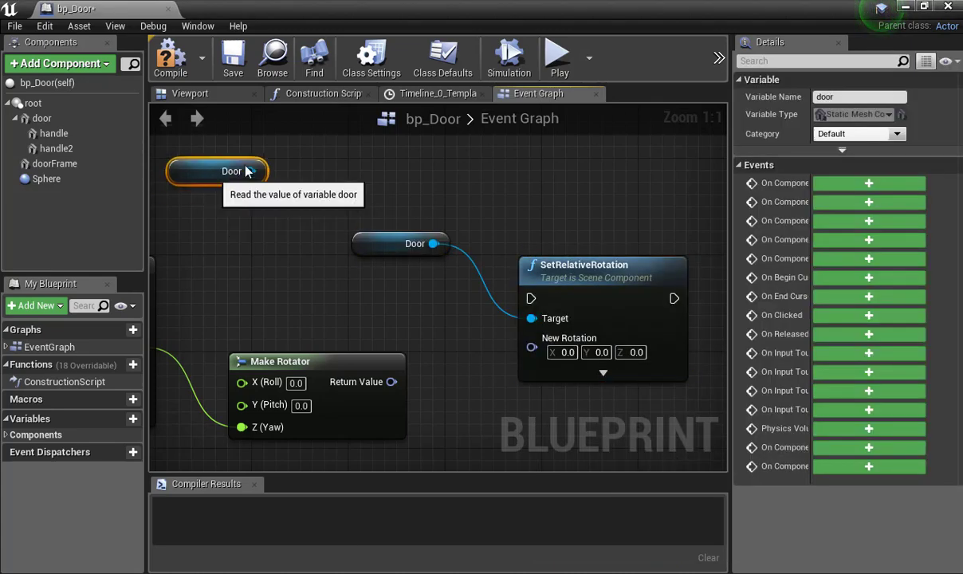
pyautogui.press('Delete')
# Connect the timeline's Update output and the Make Rotator's Return Value to SetRelativeRotation, then compile and close the bp_Door blueprint.
pyautogui.scroll(-2, 355, 309)
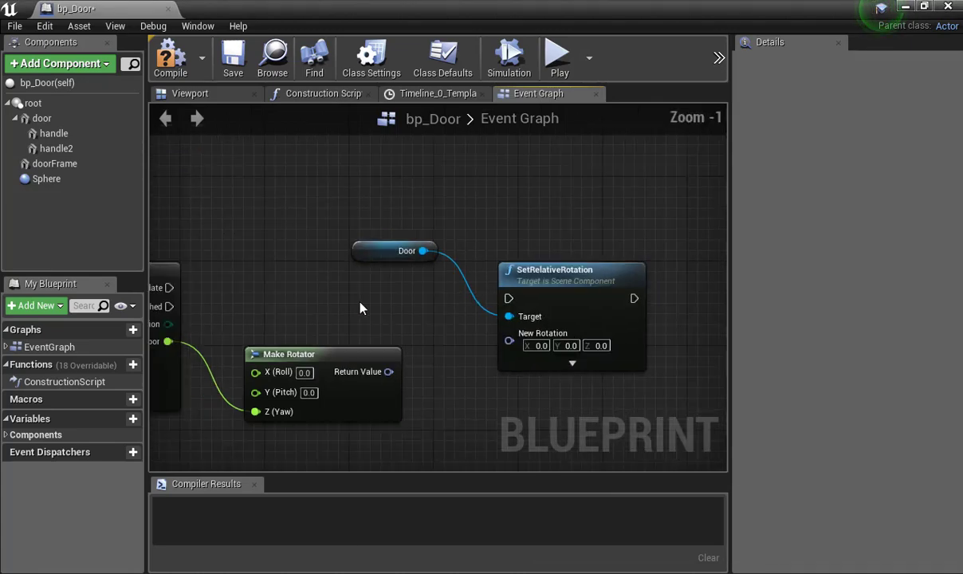
pyautogui.moveTo(193, 290); pyautogui.dragTo(376, 362)
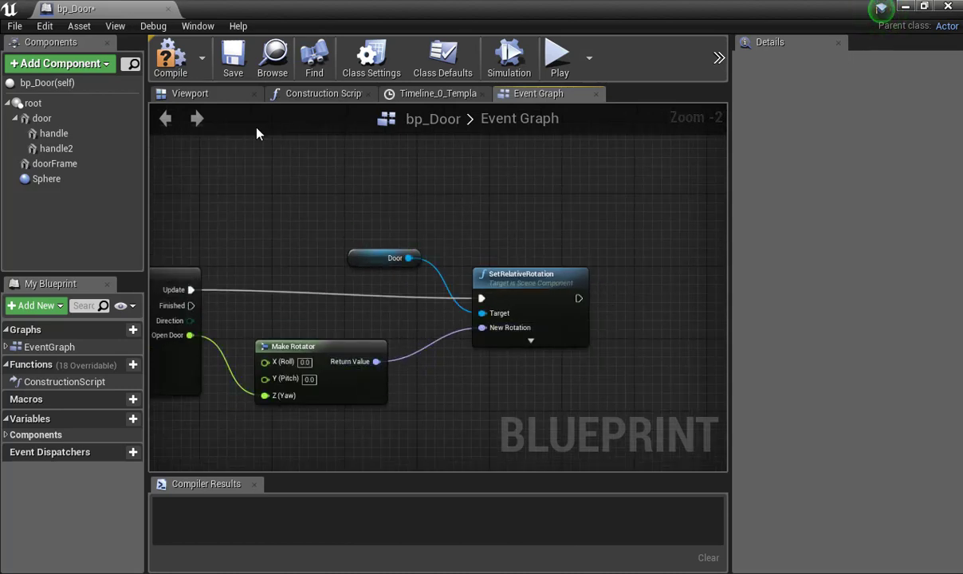
pyautogui.click(170, 62)
pyautogui.click(169, 9)
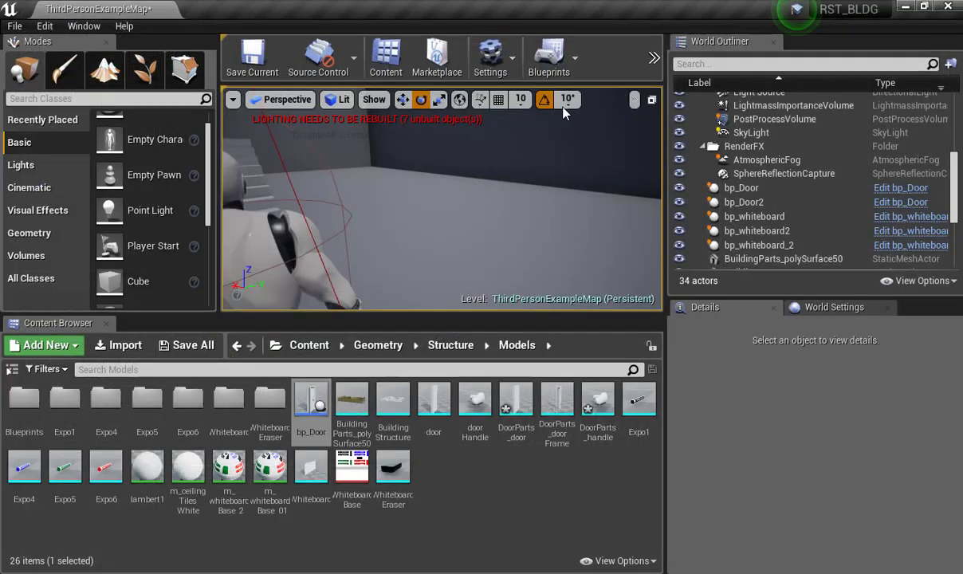
# Play the level and run the character up to and around both doors to check how they open, then stop playing.
pyautogui.click(653, 58)
pyautogui.click(684, 144)
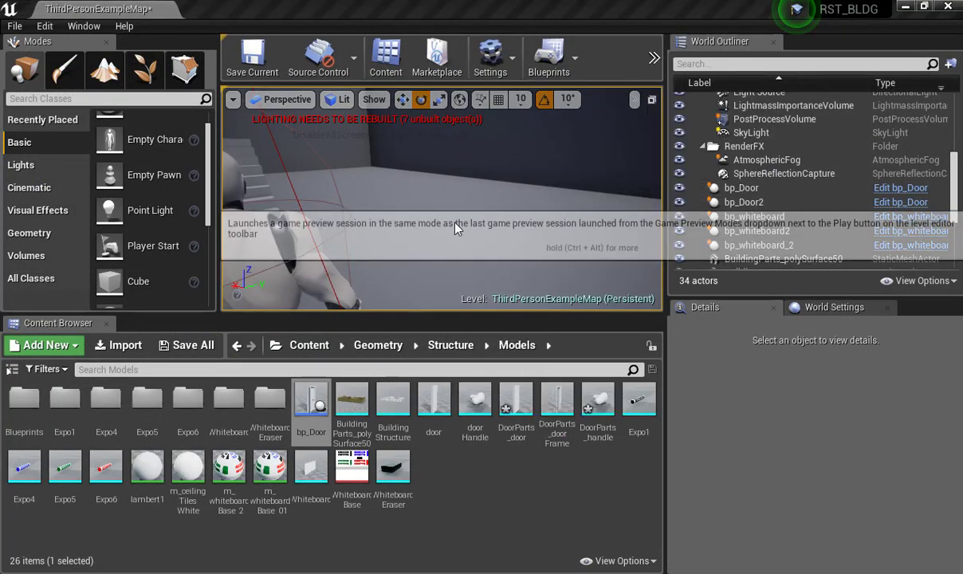
pyautogui.click(471, 250)
pyautogui.press('w')
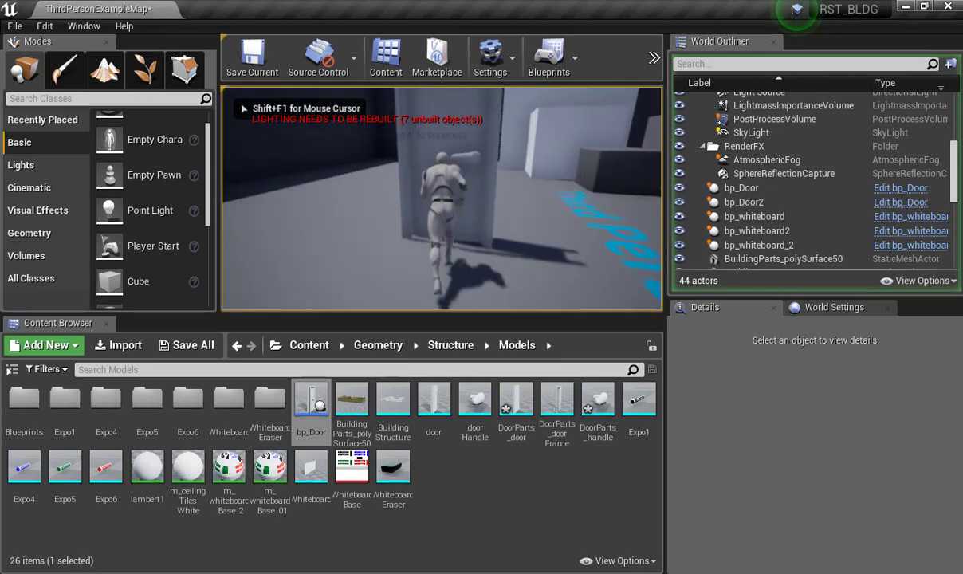
pyautogui.press('s')
pyautogui.press('w')
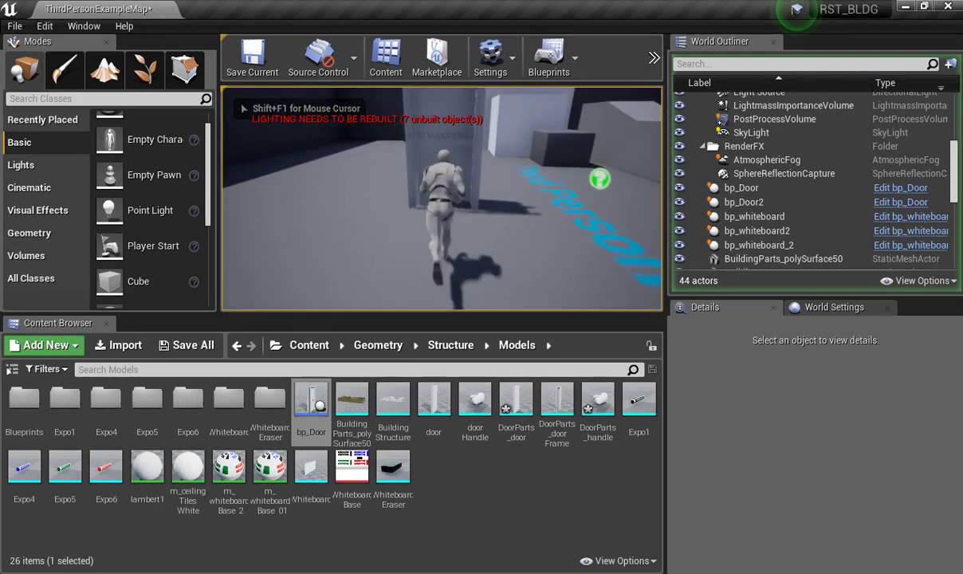
pyautogui.press('w')
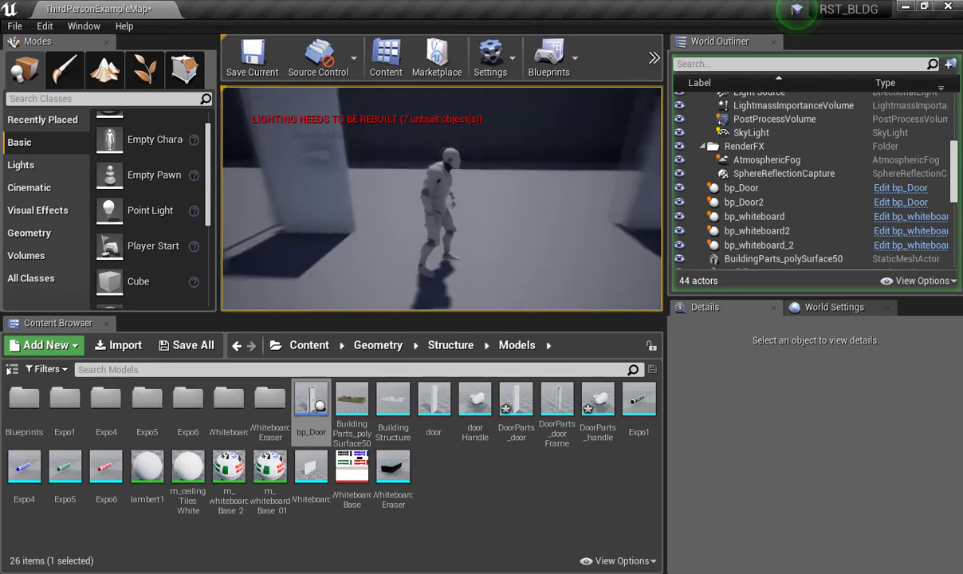
pyautogui.press('w')
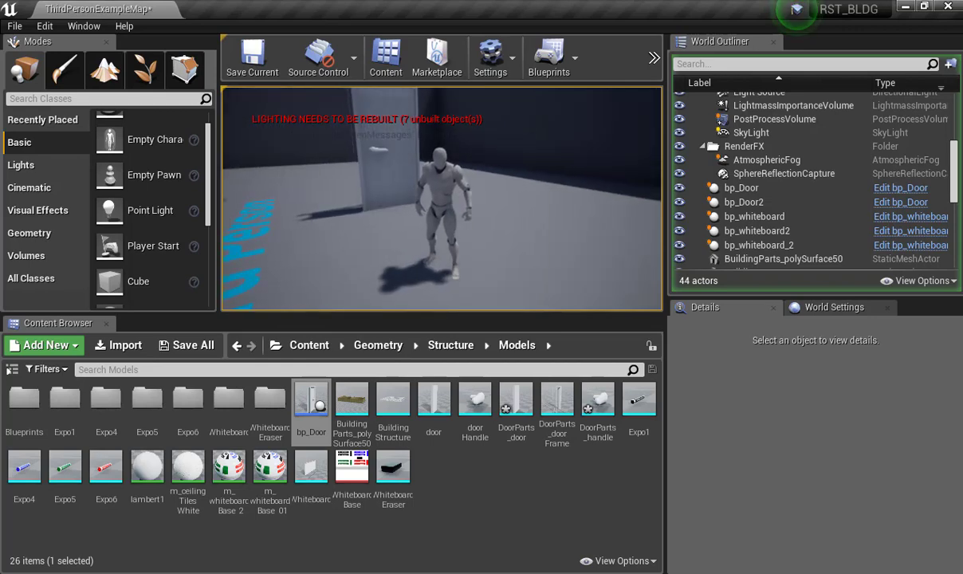
pyautogui.press('w')
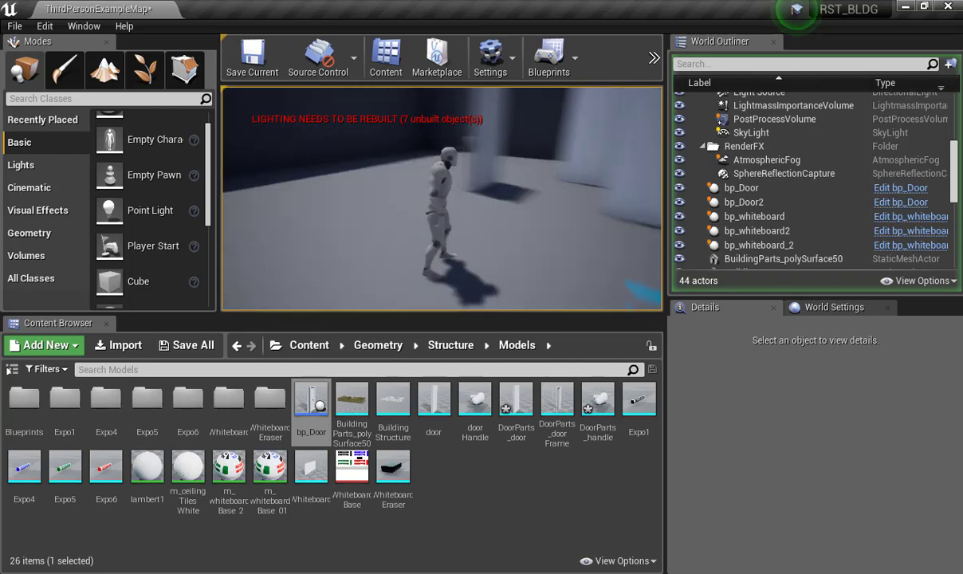
pyautogui.press('w')
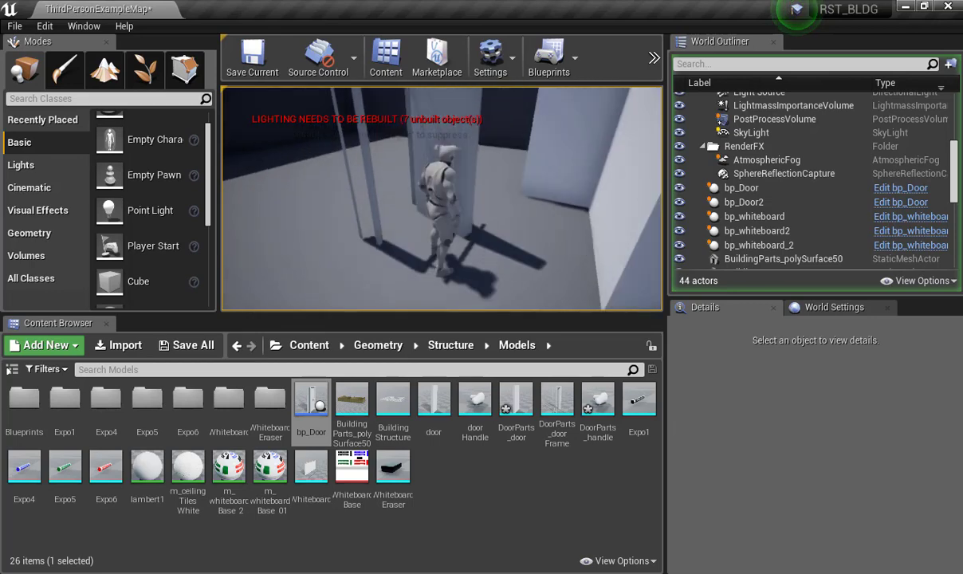
pyautogui.press('s')
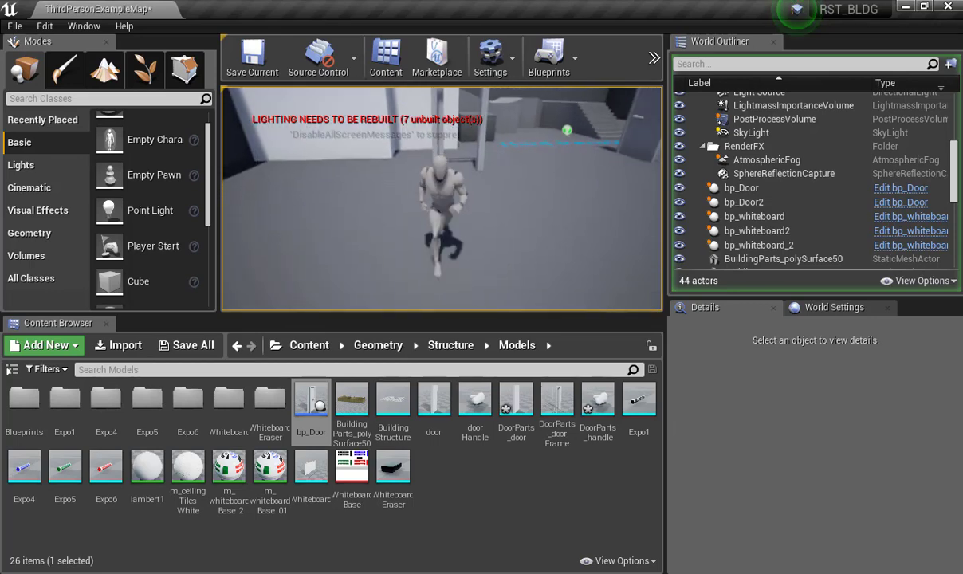
pyautogui.press('w')
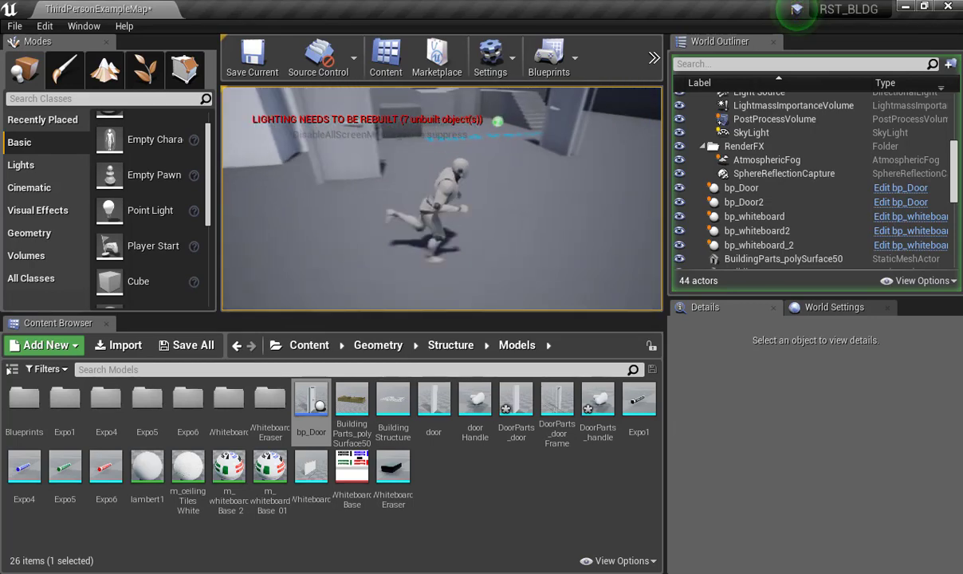
pyautogui.press('Escape')
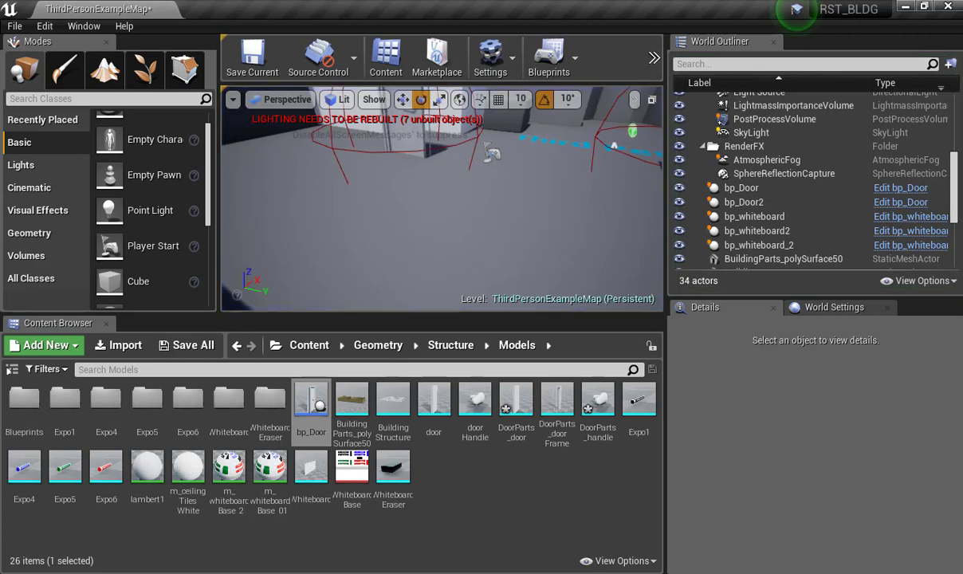
# Reopen the bp_Door blueprint and add a Point Light component with its default name.
pyautogui.doubleClick(320, 402)
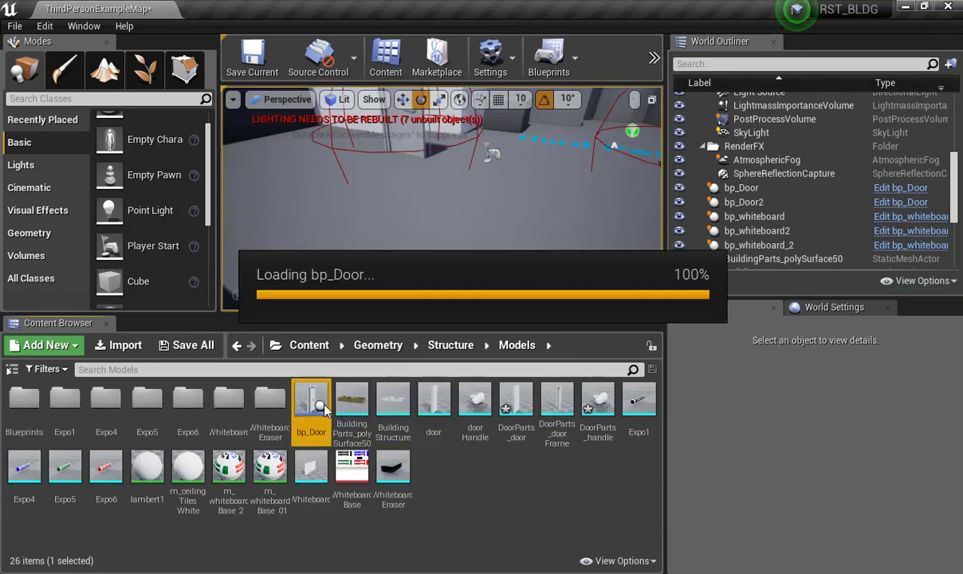
pyautogui.moveTo(323, 212); pyautogui.dragTo(556, 181, button='right')
pyautogui.moveTo(642, 284); pyautogui.dragTo(255, 208, button='right')
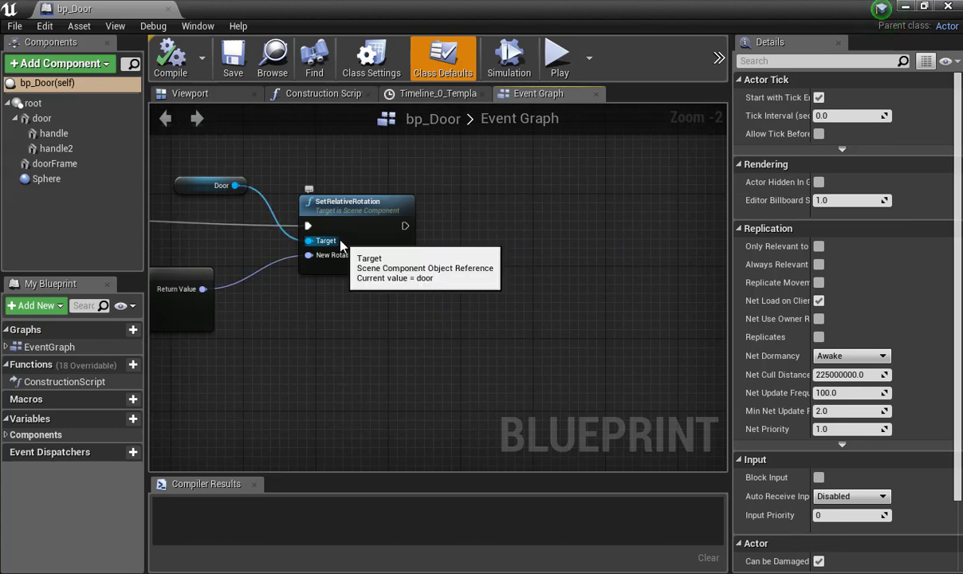
pyautogui.click(65, 69)
pyautogui.write('lgi')
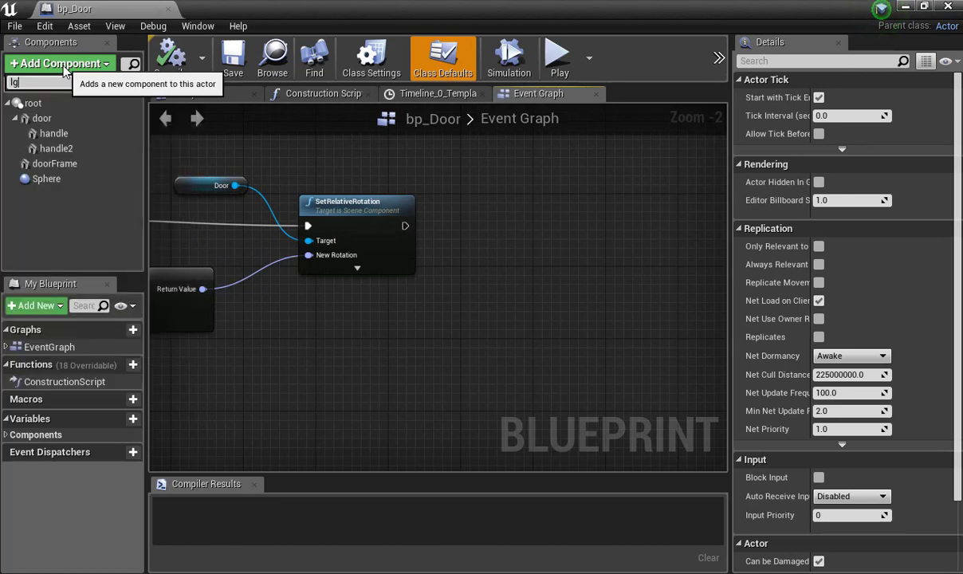
pyautogui.press('BackSpace')
pyautogui.press('BackSpace')
pyautogui.write('light')
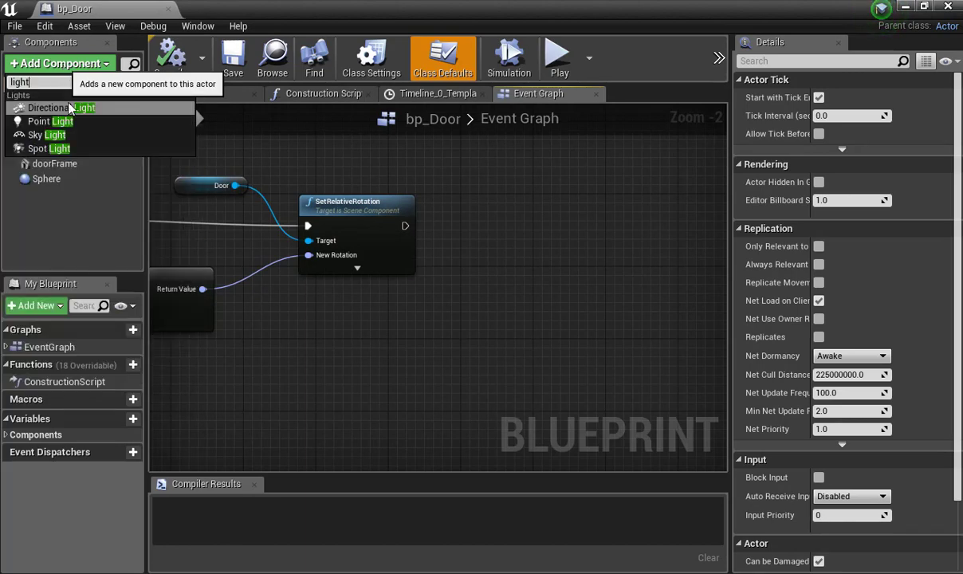
pyautogui.click(49, 121)
pyautogui.click(30, 204)
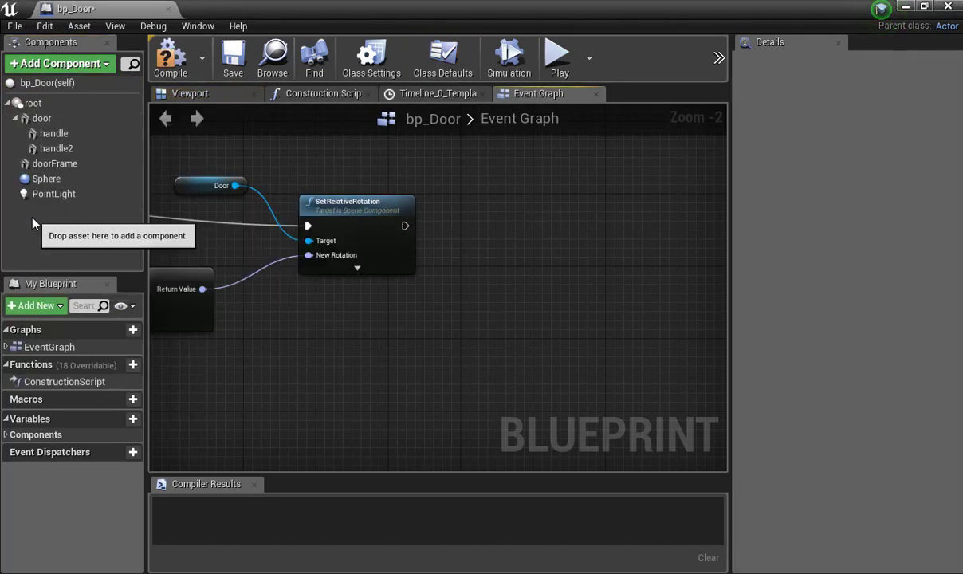
# Move the PointLight in the blueprint viewport beside the upper part of the door, to about X -61, Y -102, Z 237.
pyautogui.click(185, 94)
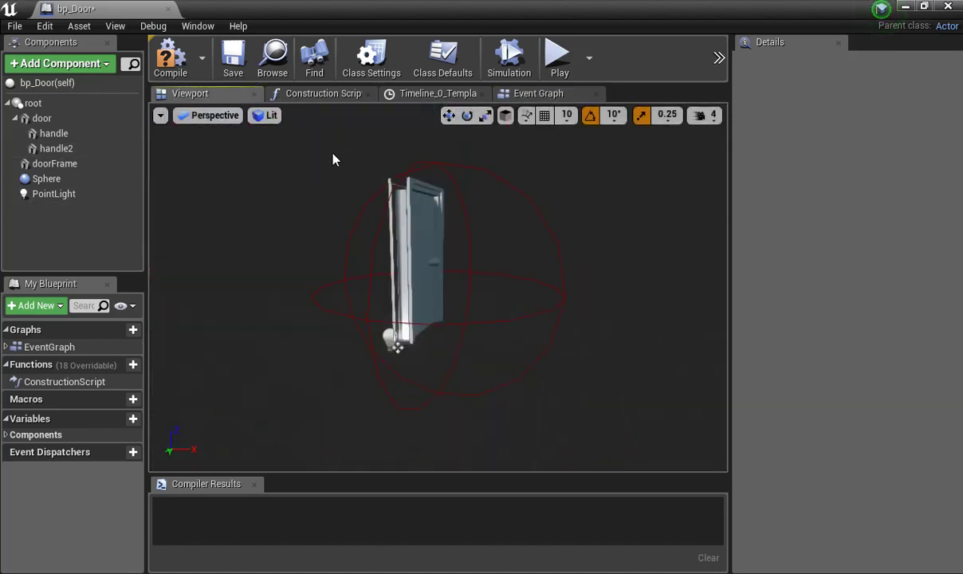
pyautogui.click(56, 194)
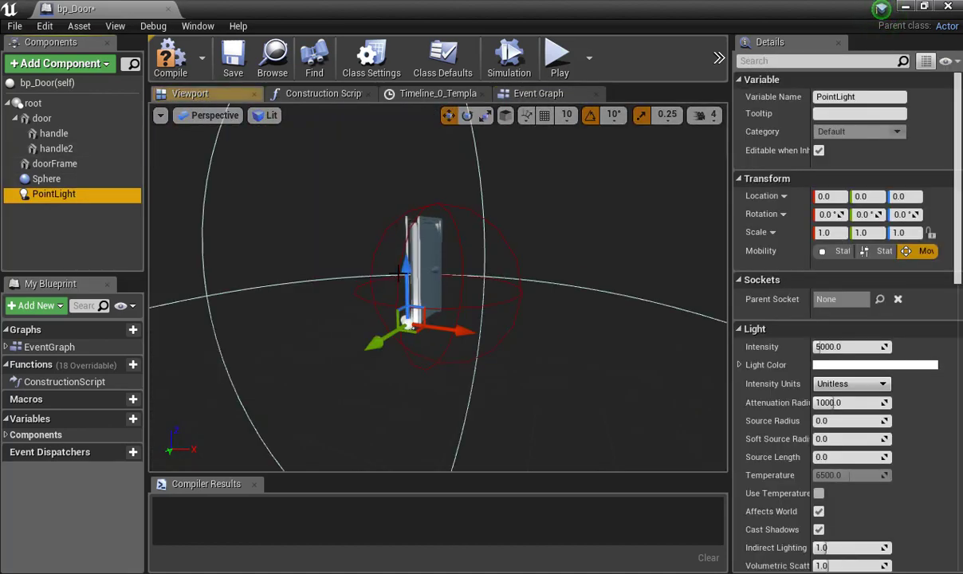
pyautogui.moveTo(406, 271); pyautogui.dragTo(405, 191)
pyautogui.moveTo(452, 245); pyautogui.dragTo(430, 243)
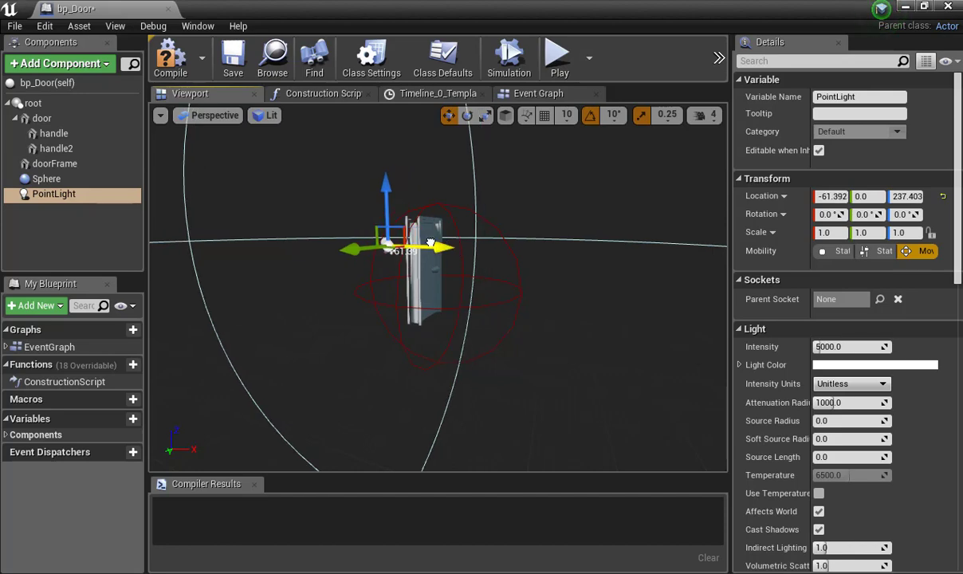
pyautogui.keyDown('alt'); pyautogui.moveTo(308, 291); pyautogui.dragTo(375, 264); pyautogui.keyUp('alt')
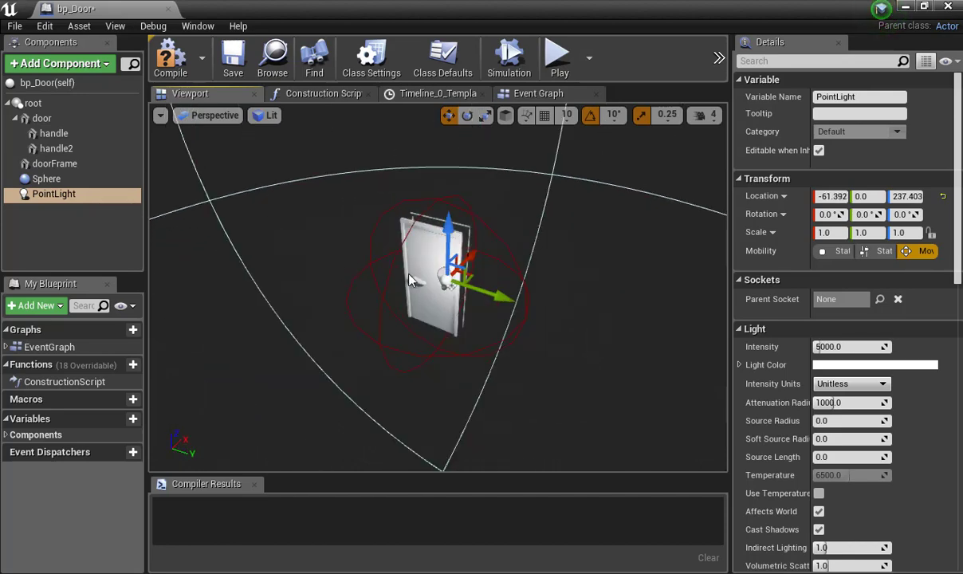
pyautogui.moveTo(511, 309); pyautogui.dragTo(570, 246)
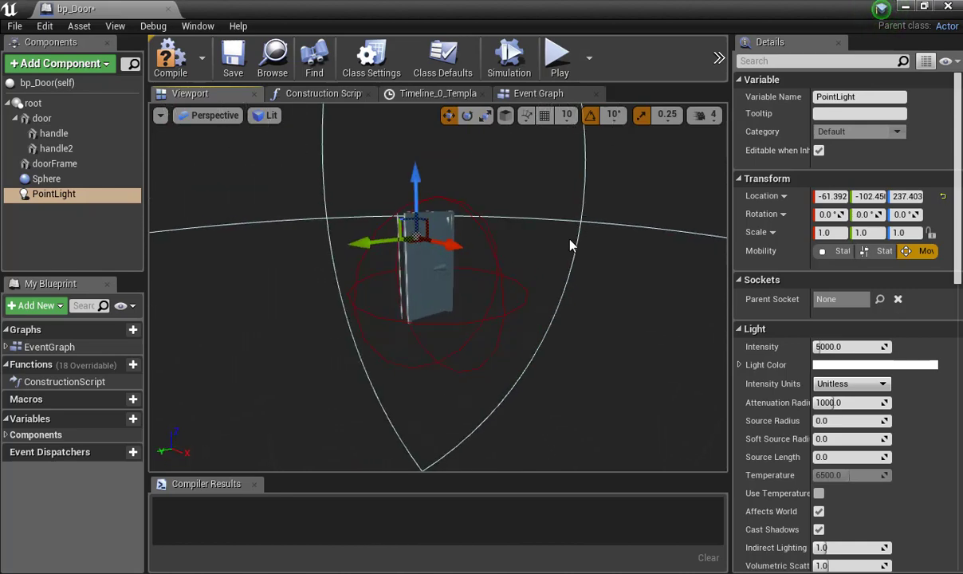
# Add a Set Visibility node for the PointLight in the Event Graph, executed after SetRelativeRotation, and arrange it with its Point Light reference.
pyautogui.click(547, 94)
pyautogui.moveTo(409, 225); pyautogui.dragTo(495, 226)
pyautogui.write('setVisi')
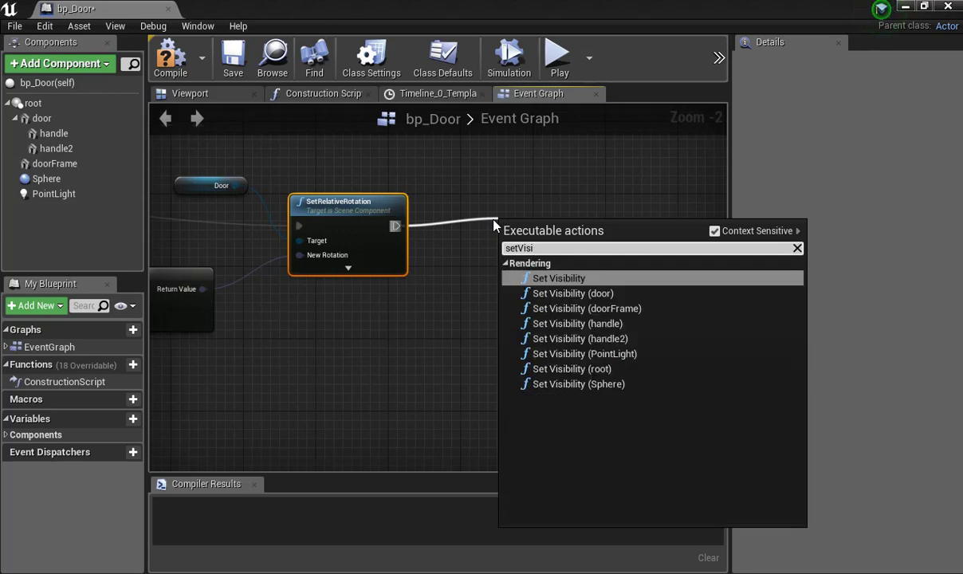
pyautogui.click(606, 360)
pyautogui.moveTo(514, 226); pyautogui.dragTo(548, 191)
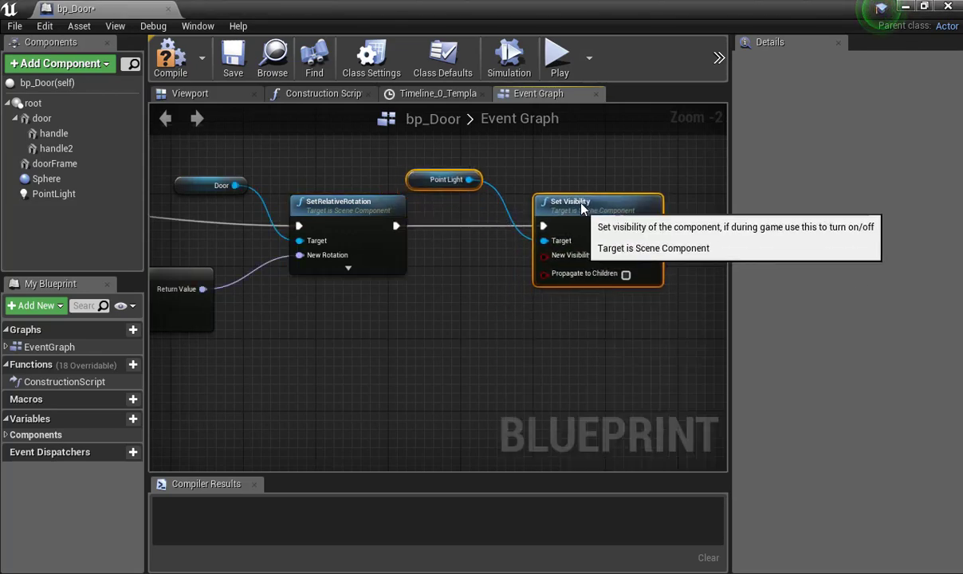
pyautogui.click(550, 308)
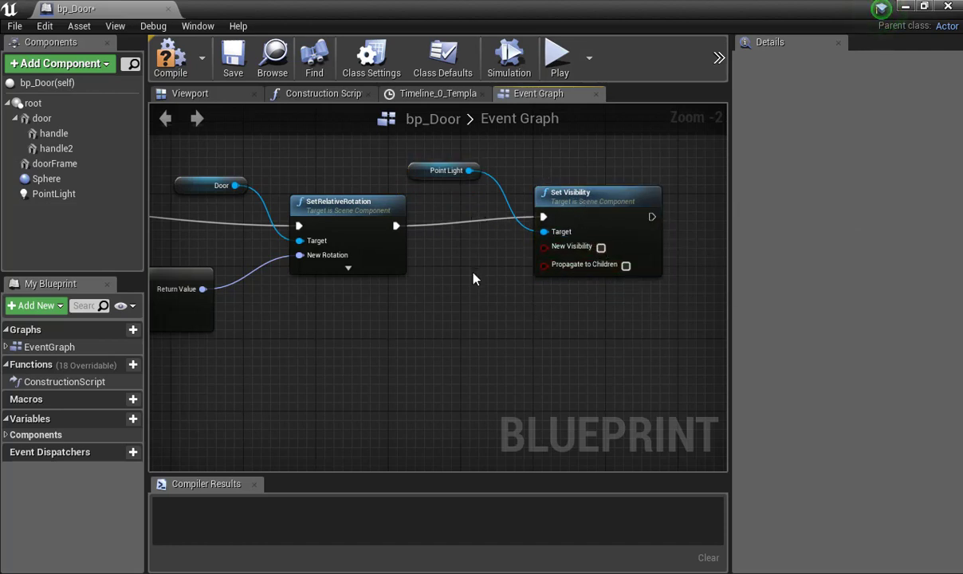
pyautogui.moveTo(450, 317); pyautogui.dragTo(499, 345, button='right')
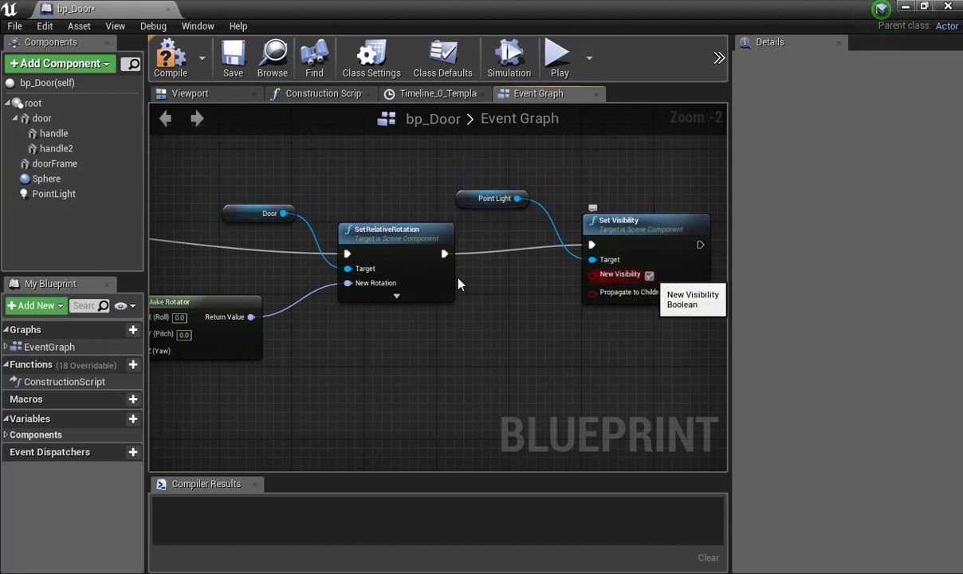
# Turn off the PointLight component's Visible setting so the light starts hidden.
pyautogui.click(58, 195)
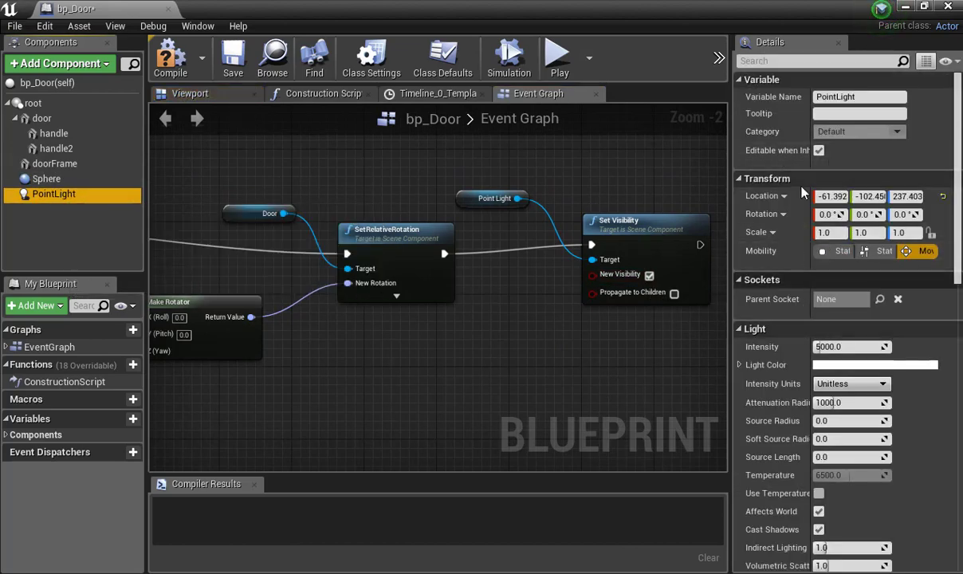
pyautogui.scroll(-3, 817, 423)
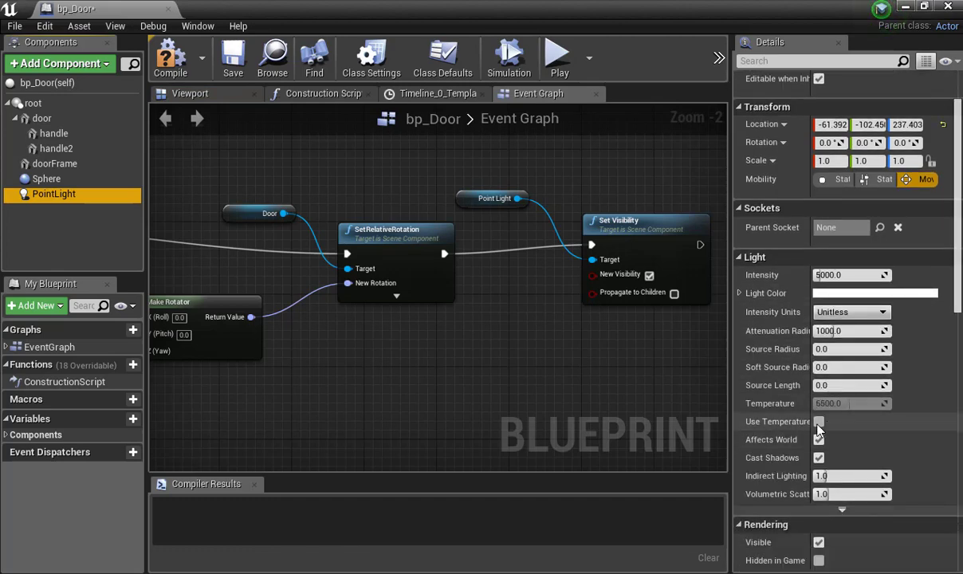
pyautogui.scroll(-3, 821, 440)
pyautogui.click(818, 470)
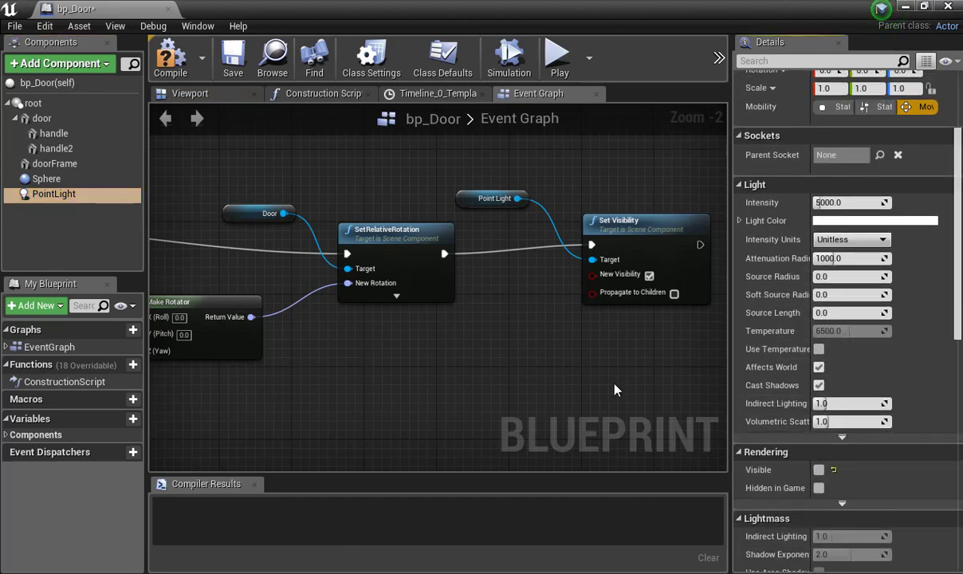
# Compile and save the bp_Door blueprint, and close its editor.
pyautogui.click(174, 71)
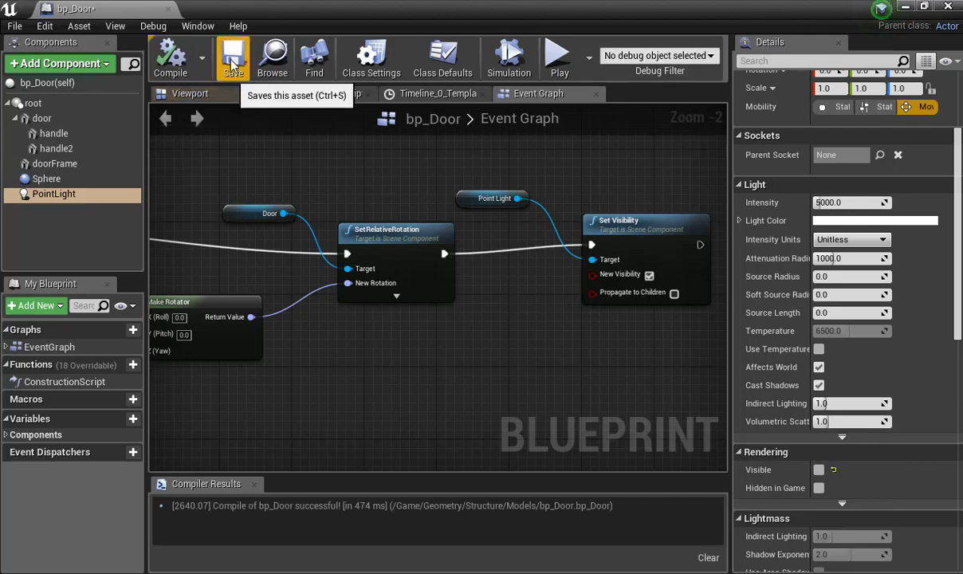
pyautogui.click(228, 61)
pyautogui.click(167, 9)
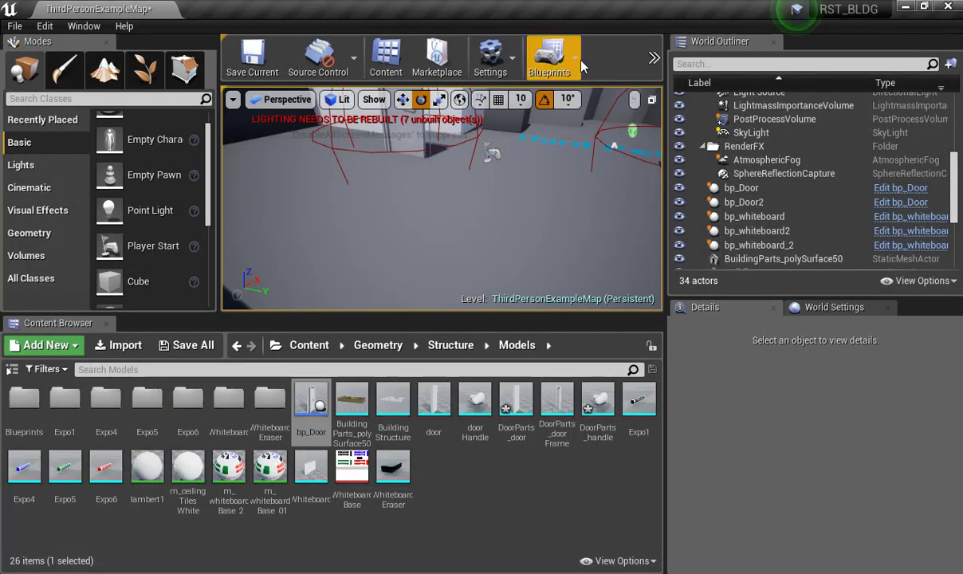
# Play the level and run the character up to both doors to check how their lights switch on, then stop playing.
pyautogui.click(654, 57)
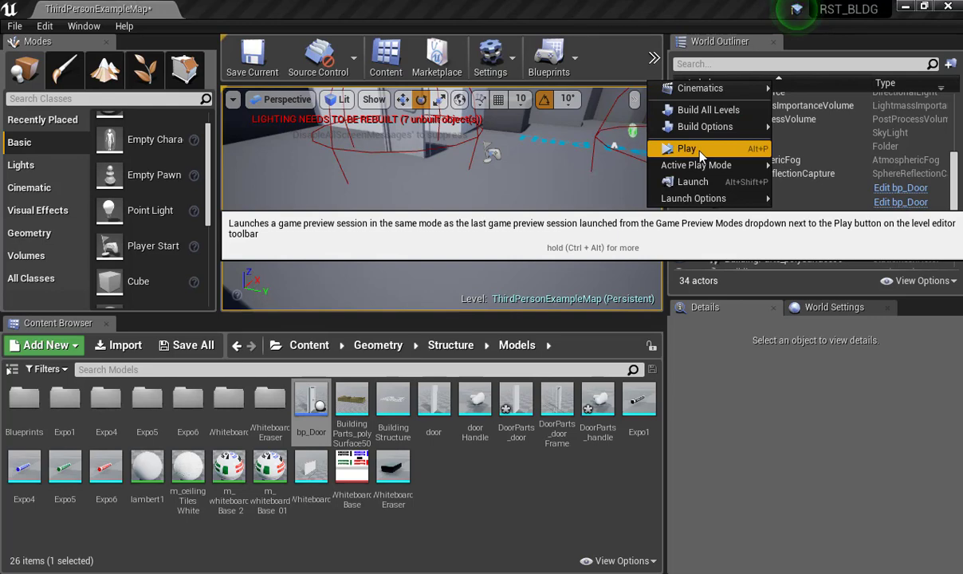
pyautogui.click(687, 149)
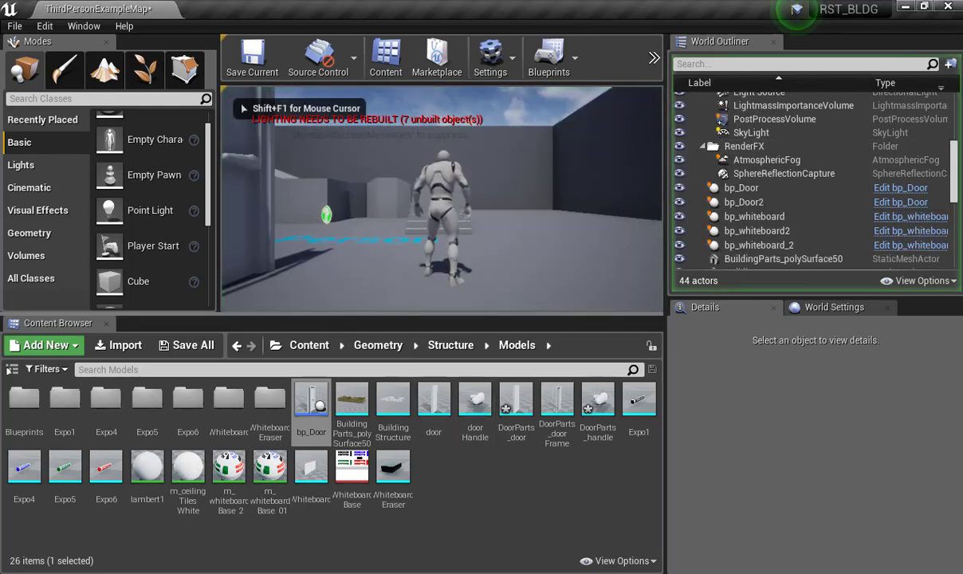
pyautogui.press('w')
pyautogui.press('d')
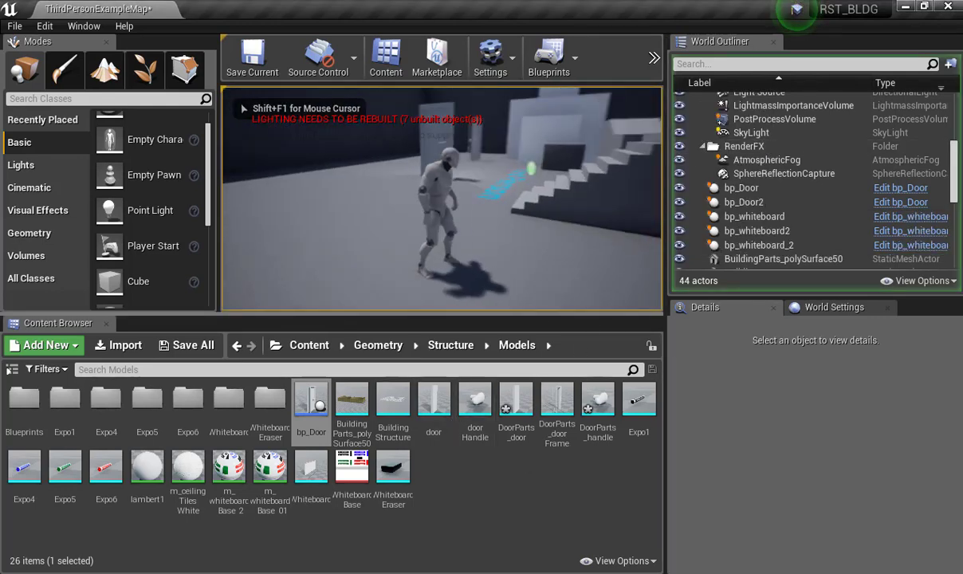
pyautogui.press('w')
pyautogui.press('space')
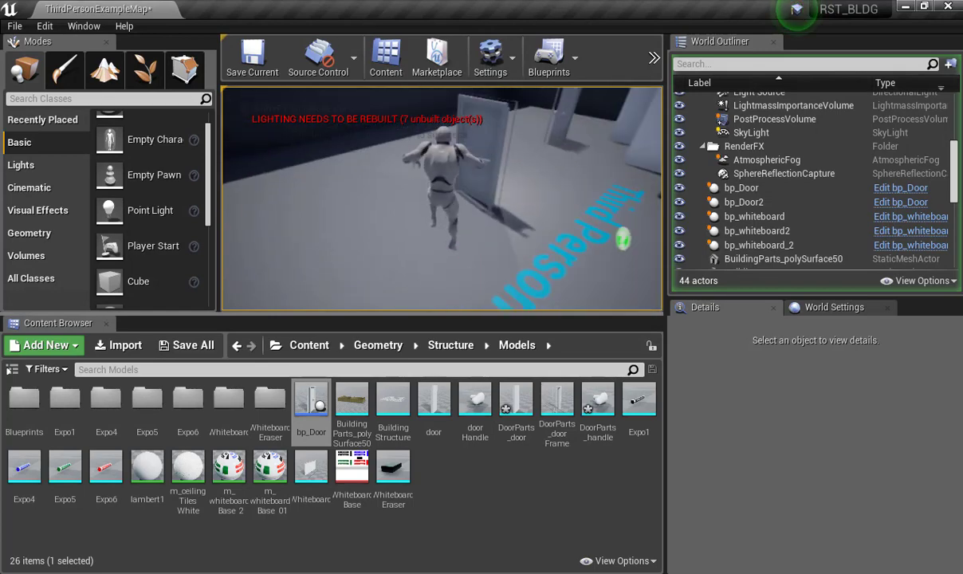
pyautogui.press('w')
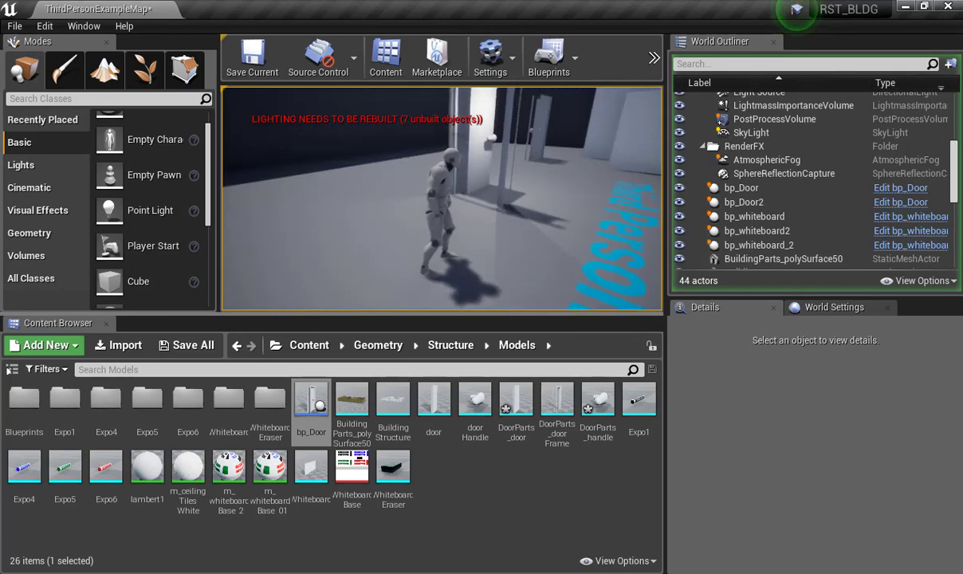
pyautogui.press('w')
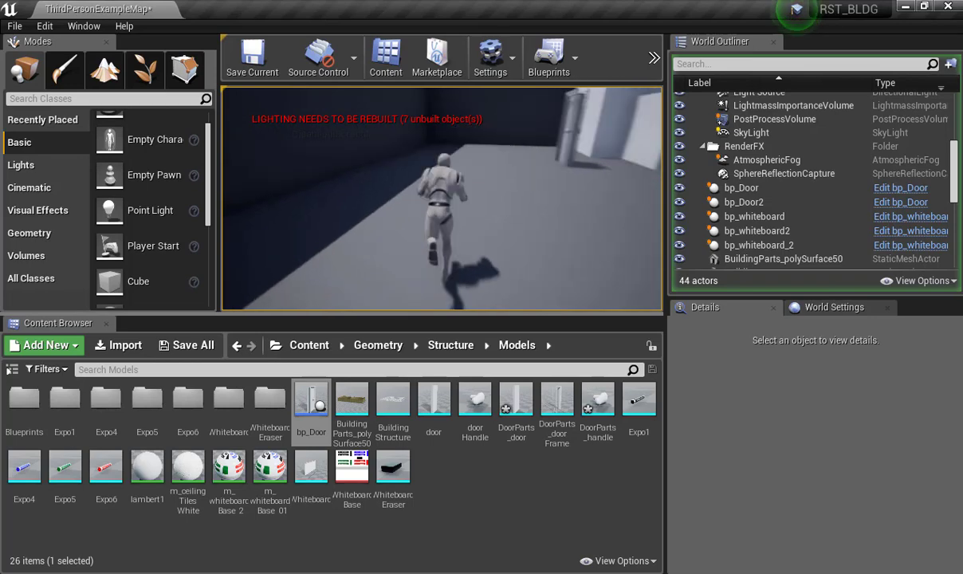
pyautogui.press('w')
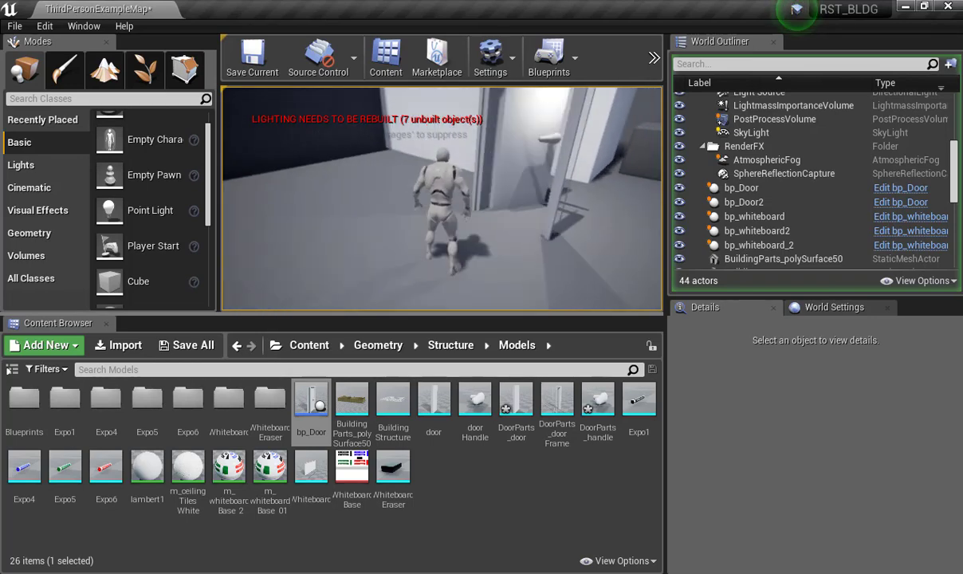
pyautogui.press('w')
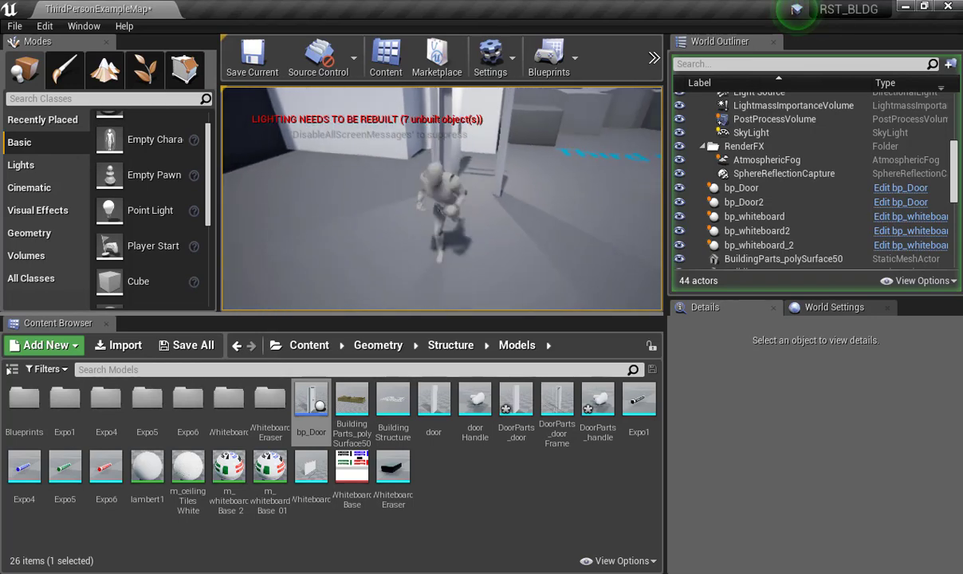
pyautogui.press('Escape')
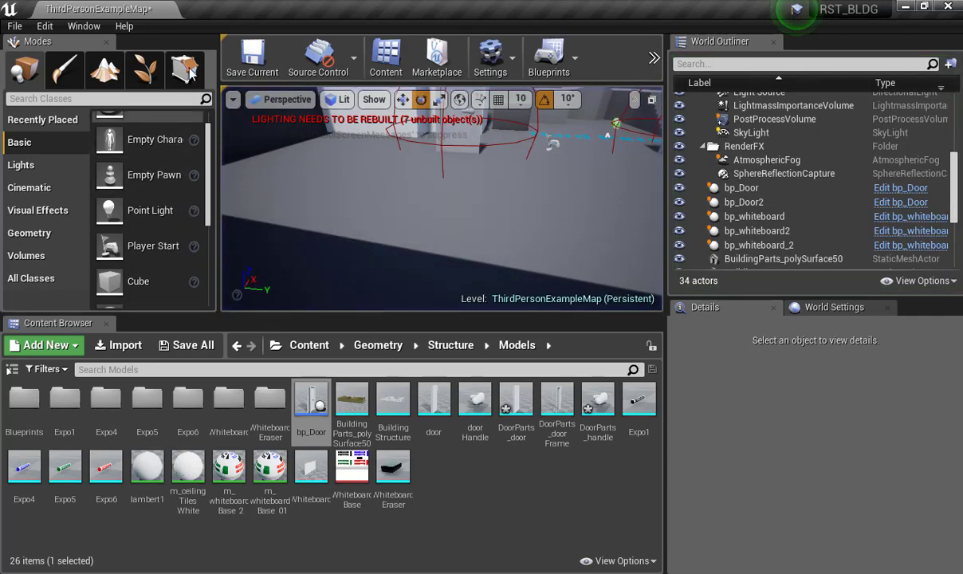
# Reopen bp_Door, search the addable components for "sound" without adding one, and close the blueprint.
pyautogui.doubleClick(316, 402)
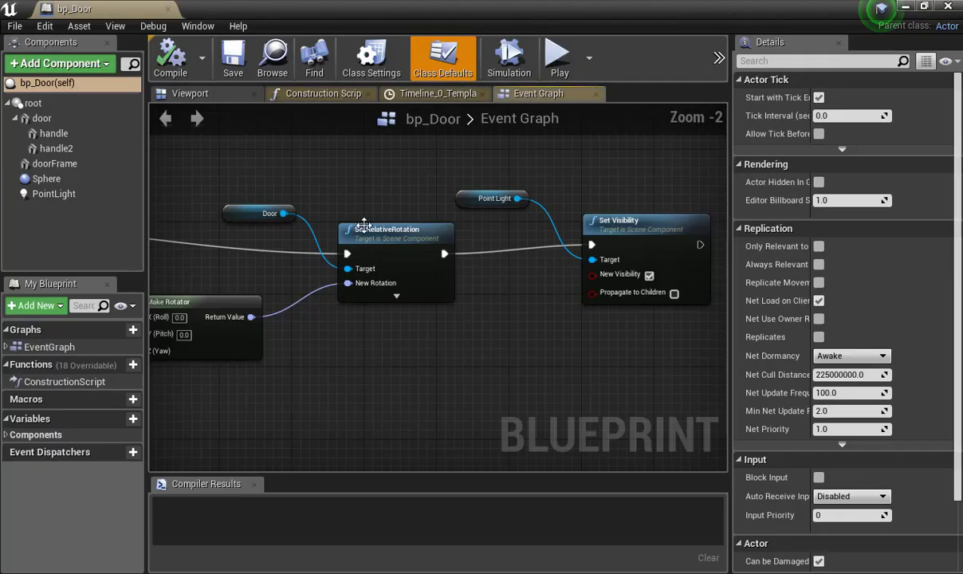
pyautogui.click(47, 66)
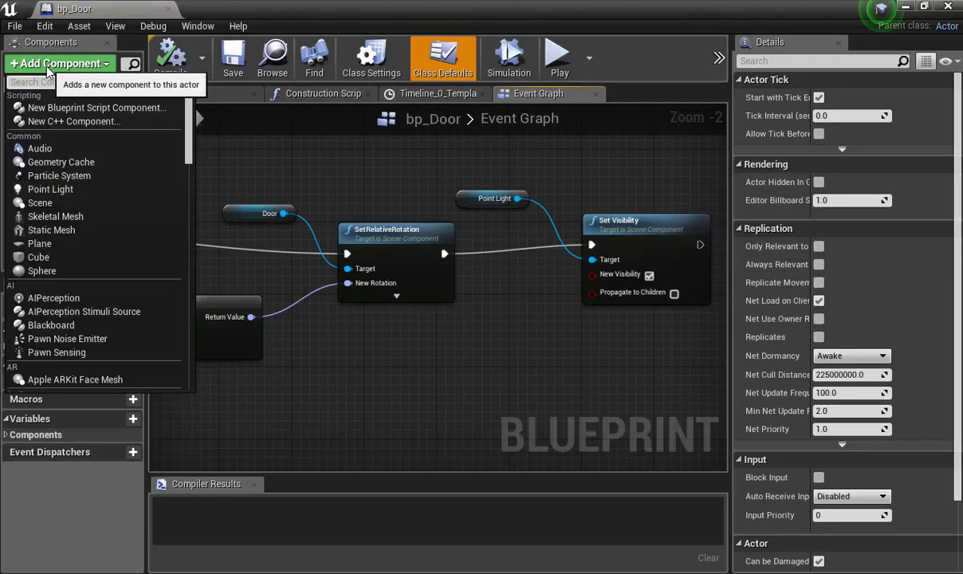
pyautogui.write('sound')
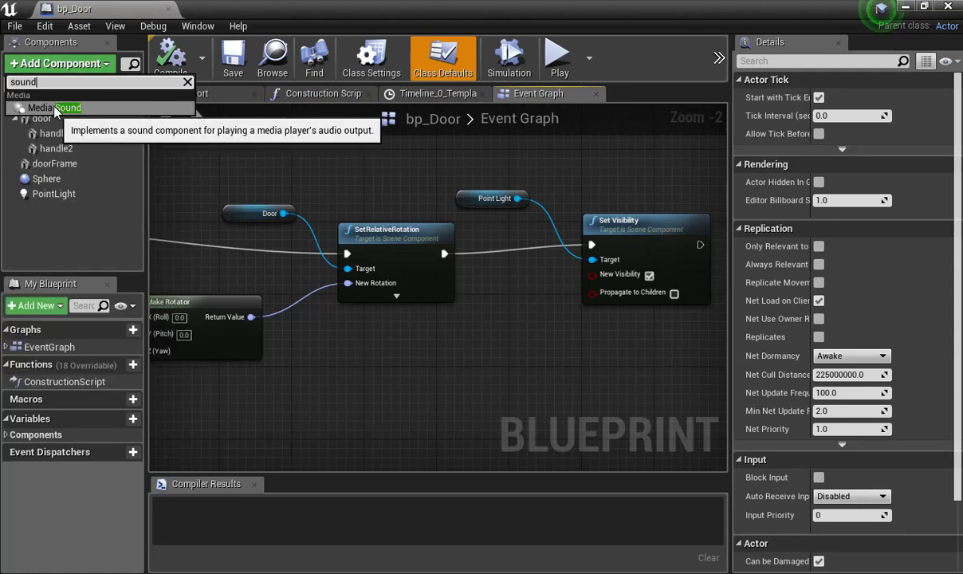
pyautogui.click(278, 157)
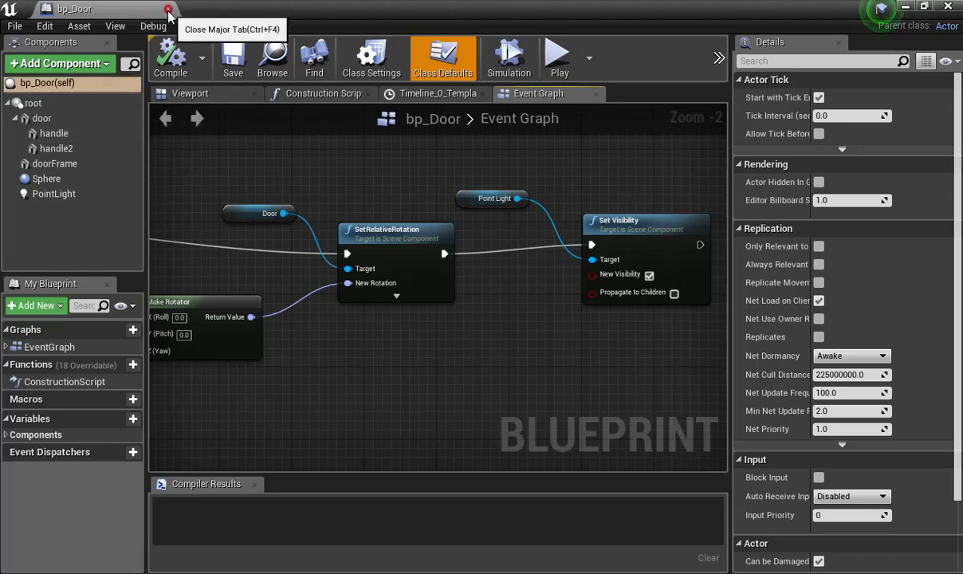
pyautogui.click(168, 8)
# Search the placeable classes for "sound" and place an Ambient Sound actor on the open floor of the level.
pyautogui.click(114, 99)
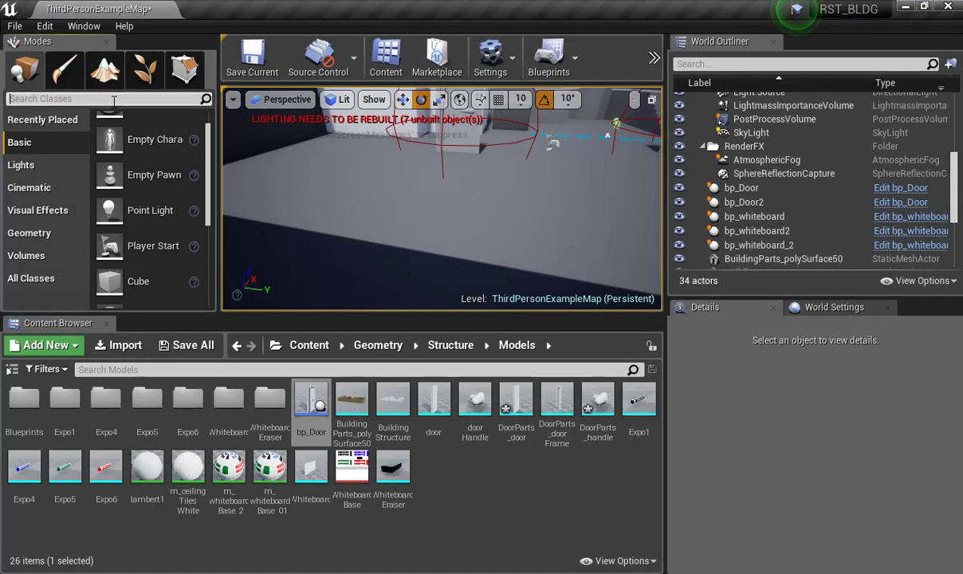
pyautogui.write('sound')
pyautogui.moveTo(42, 128); pyautogui.dragTo(369, 203)
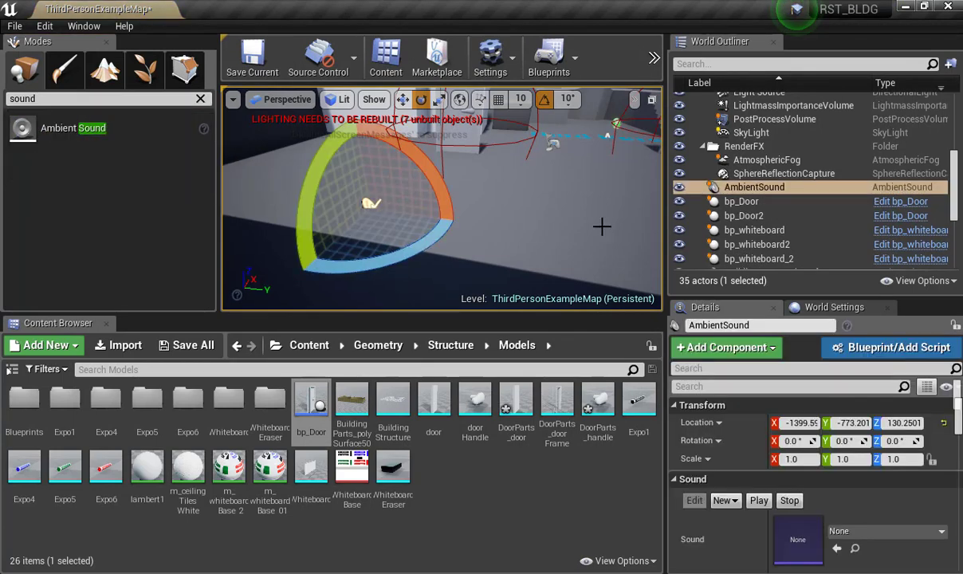
# Look through the AmbientSound actor's sound, modulation and attenuation settings, including the assets offered for Attenuation Settings.
pyautogui.scroll(-1, 757, 414)
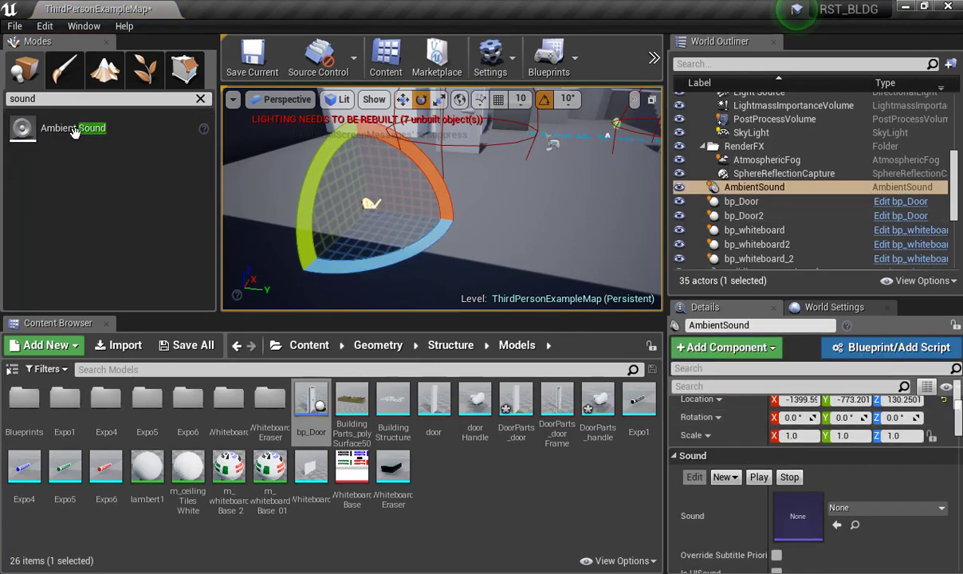
pyautogui.scroll(-4, 749, 479)
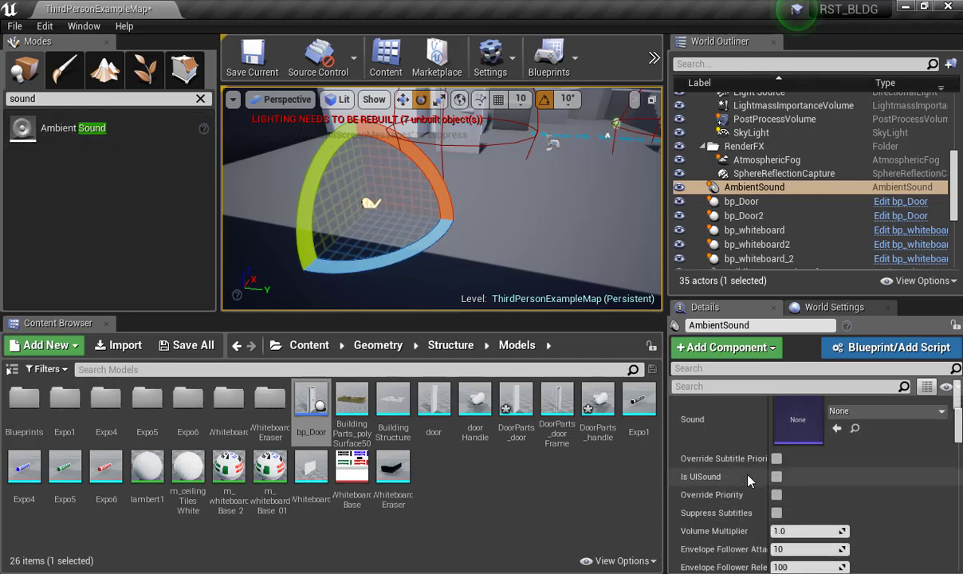
pyautogui.scroll(-8, 750, 486)
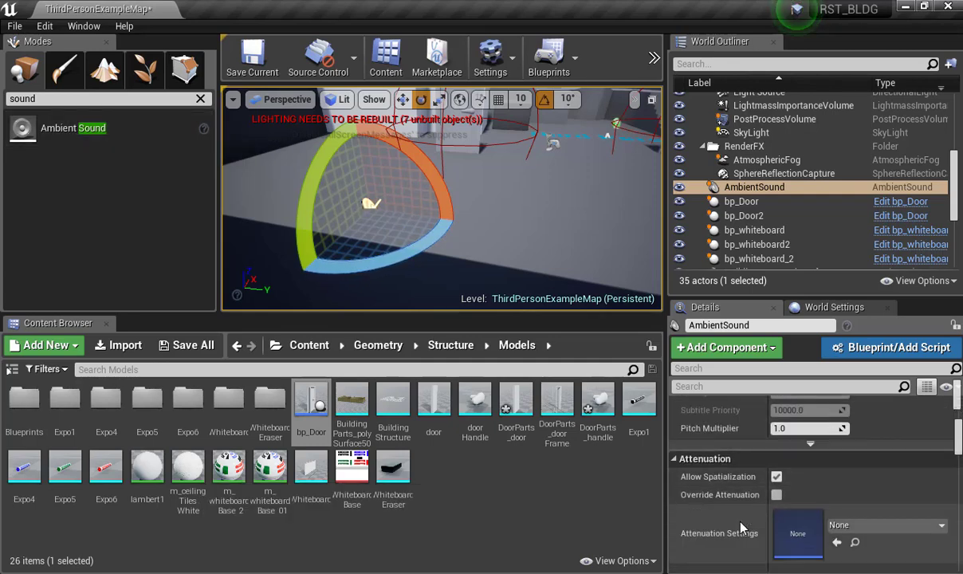
pyautogui.scroll(-2, 740, 526)
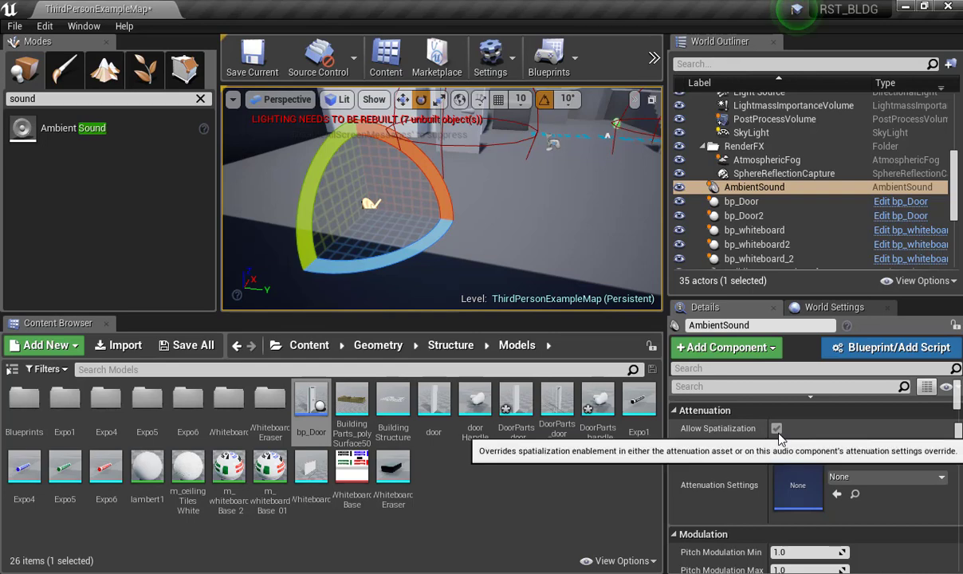
pyautogui.click(846, 481)
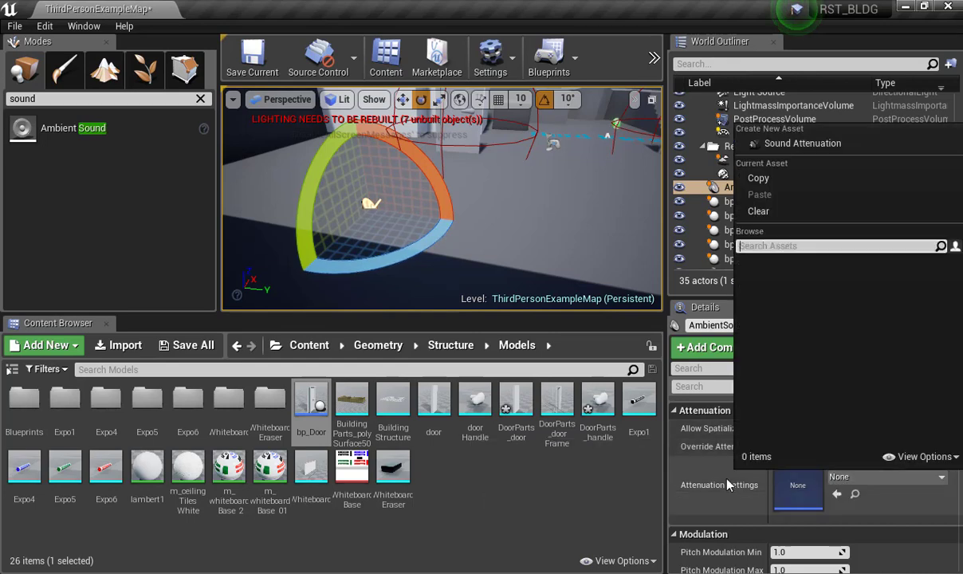
pyautogui.click(727, 484)
pyautogui.scroll(-3, 726, 483)
pyautogui.scroll(-3, 725, 483)
pyautogui.scroll(2, 724, 483)
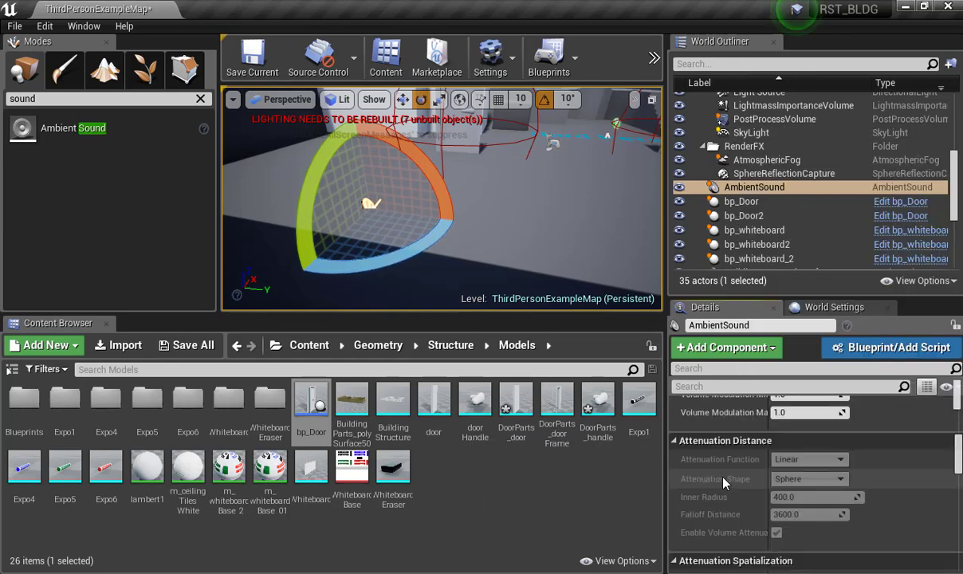
pyautogui.scroll(-5, 726, 478)
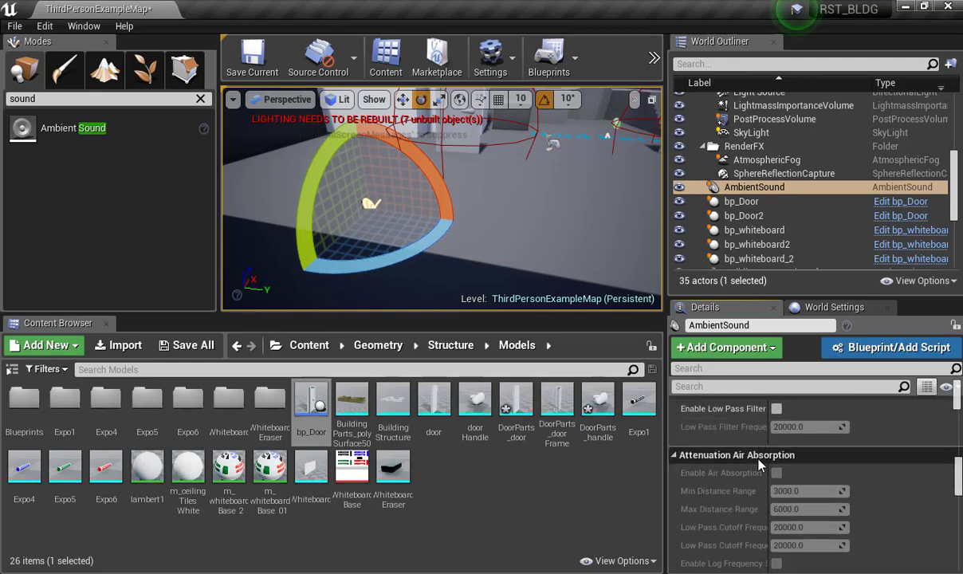
pyautogui.scroll(2, 759, 465)
pyautogui.scroll(-6, 761, 467)
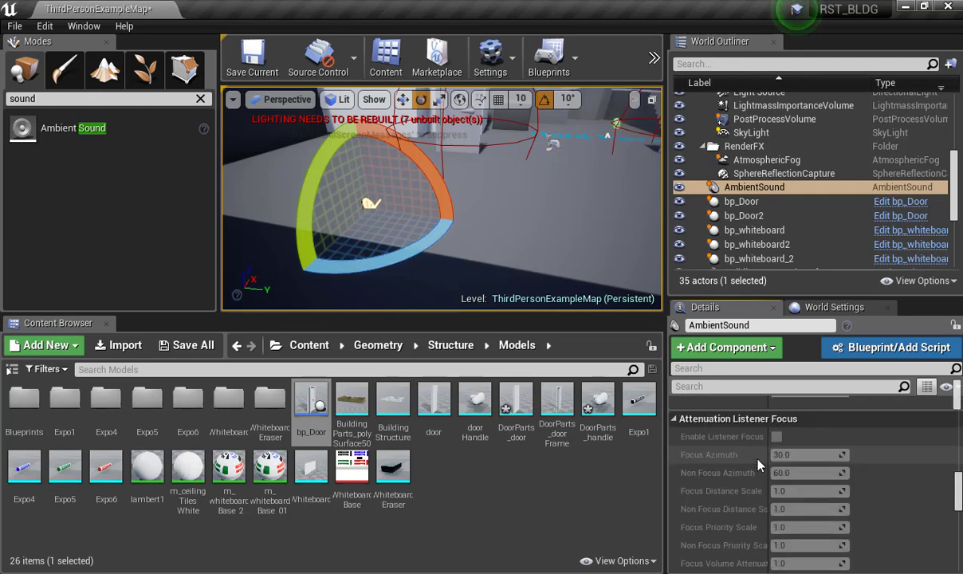
# Check which assets can be assigned as the AmbientSound's Sound, without choosing one, and review its volume and pitch options.
pyautogui.moveTo(958, 508); pyautogui.dragTo(958, 427)
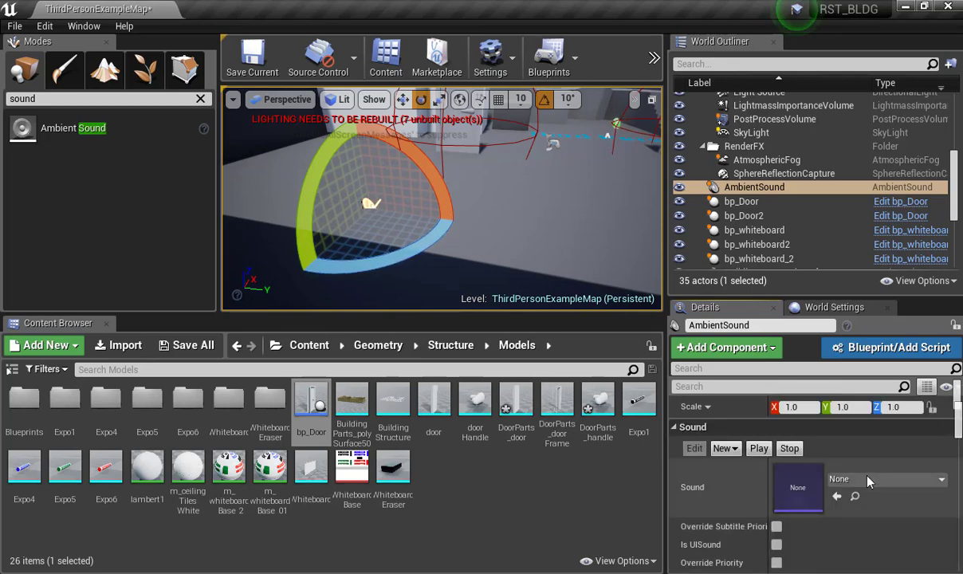
pyautogui.click(862, 481)
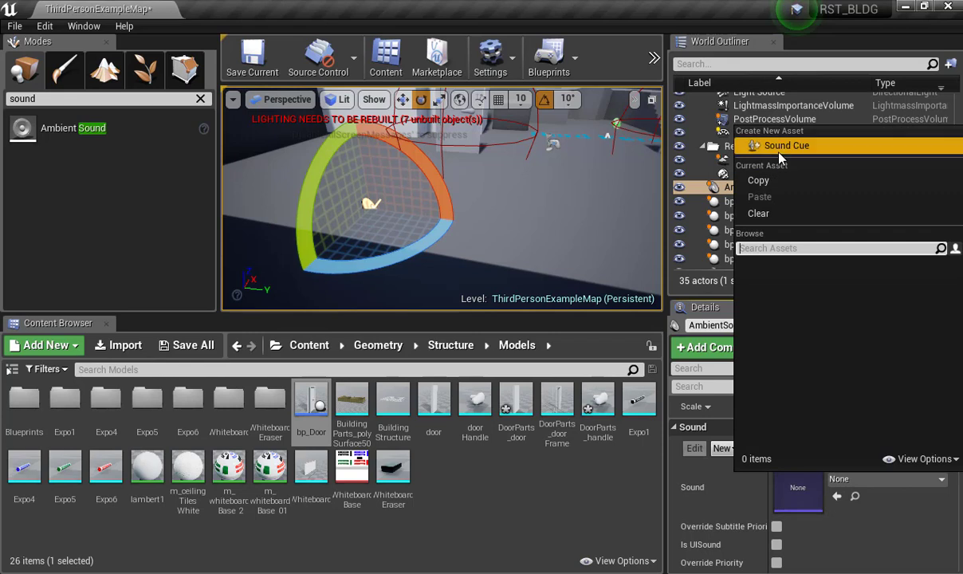
pyautogui.click(734, 502)
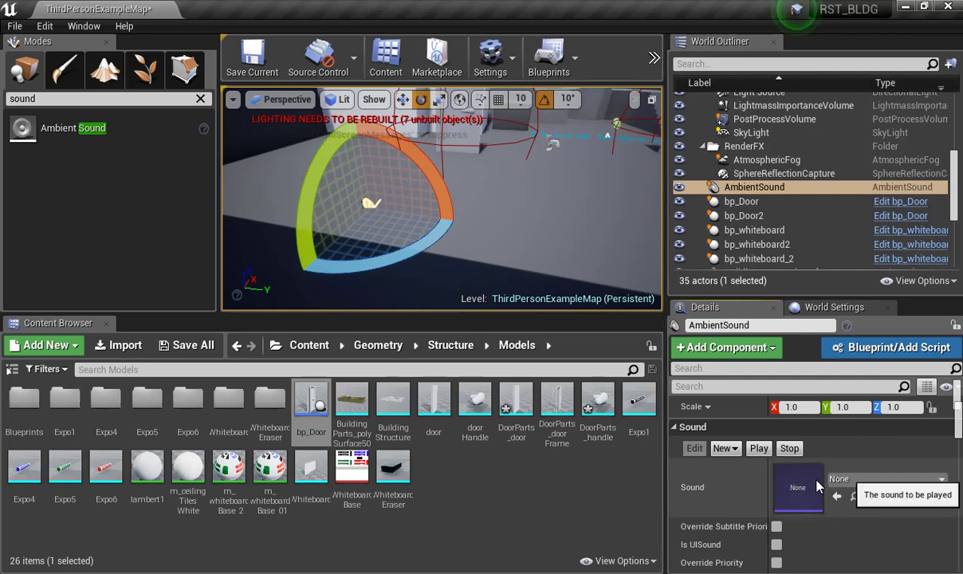
pyautogui.scroll(-1, 735, 483)
pyautogui.scroll(-6, 734, 483)
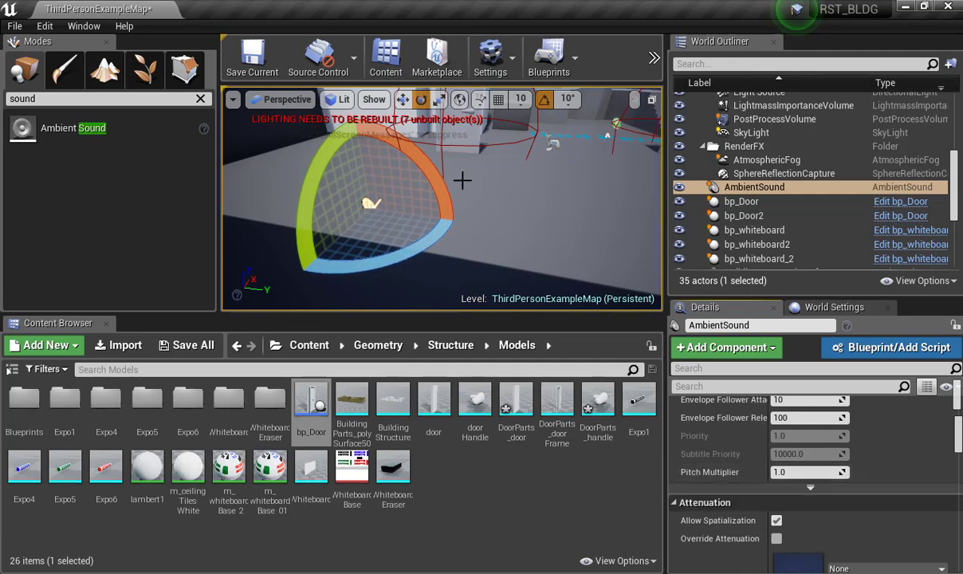
# Delete the AmbientSound actor from the level.
pyautogui.moveTo(493, 171); pyautogui.dragTo(491, 179, button='right')
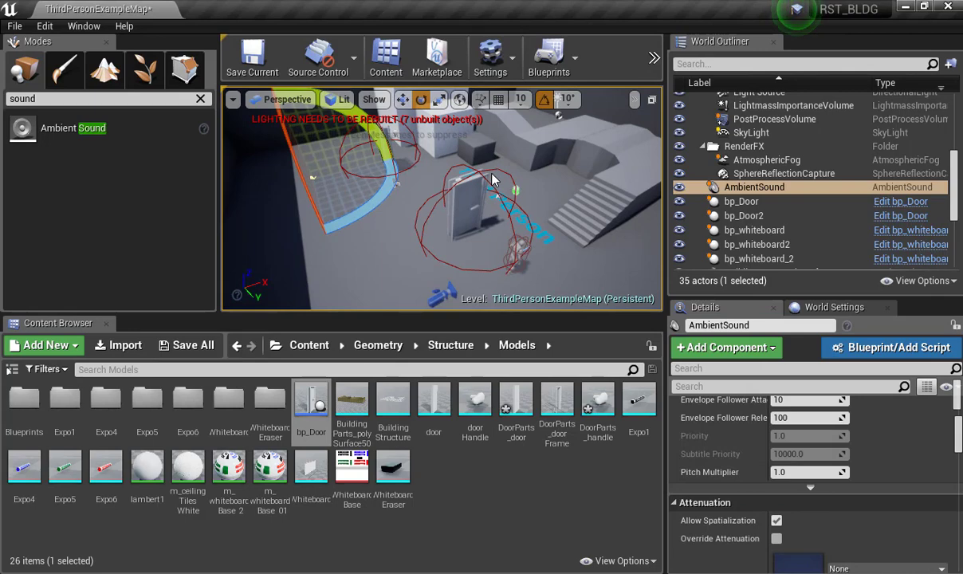
pyautogui.press('Delete')
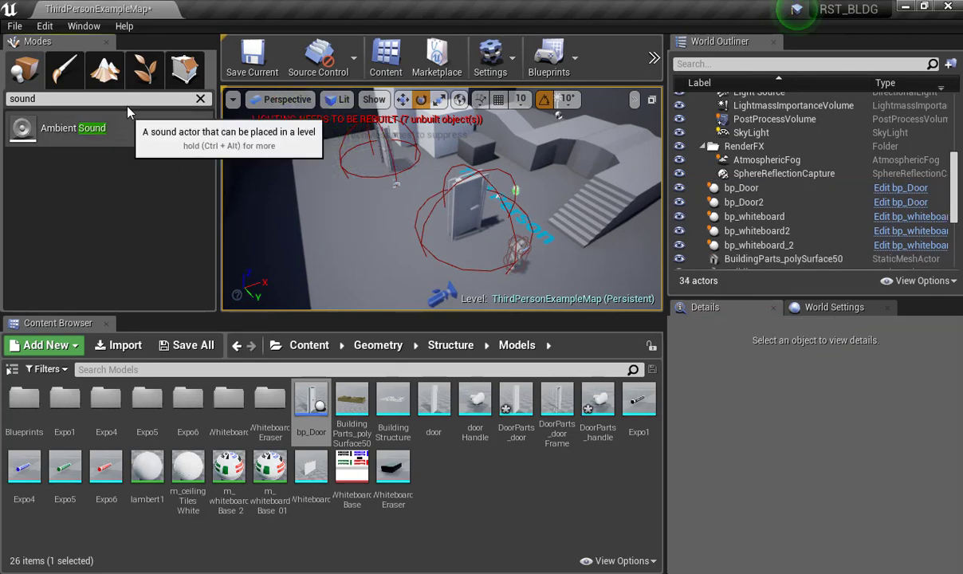
# Clear the class search and list the placeable actors in the Lights category.
pyautogui.click(200, 98)
pyautogui.scroll(-3, 134, 175)
pyautogui.click(32, 164)
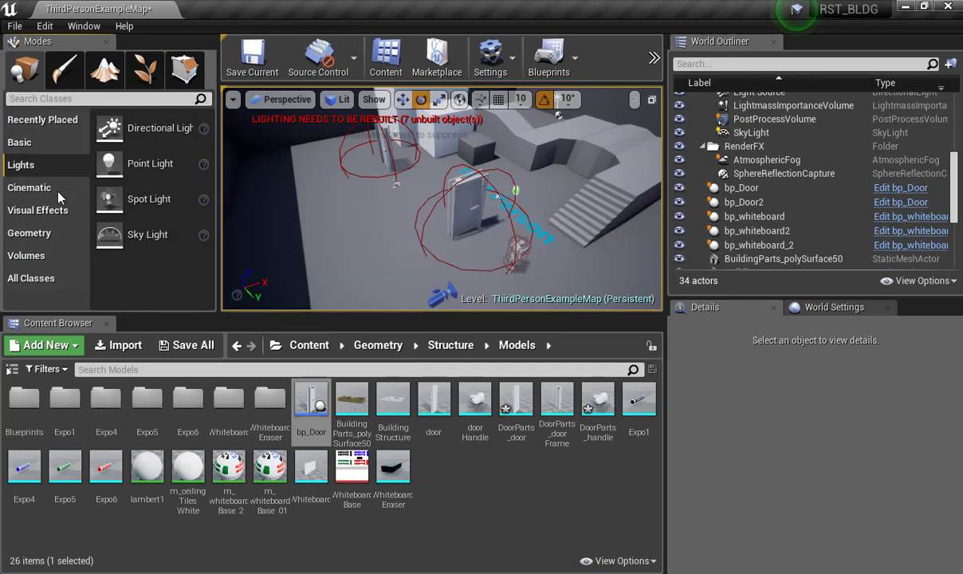
# Try out a Point Light in the level beside the far door, moving it a little, and delete it.
pyautogui.moveTo(140, 165); pyautogui.dragTo(455, 152)
pyautogui.press('w')
pyautogui.moveTo(340, 172); pyautogui.dragTo(345, 127)
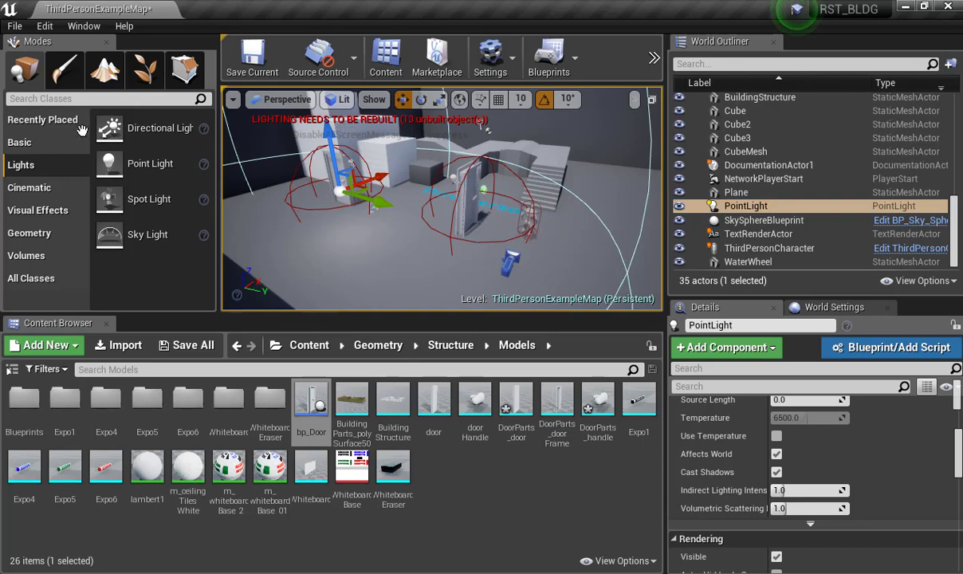
pyautogui.press('Delete')
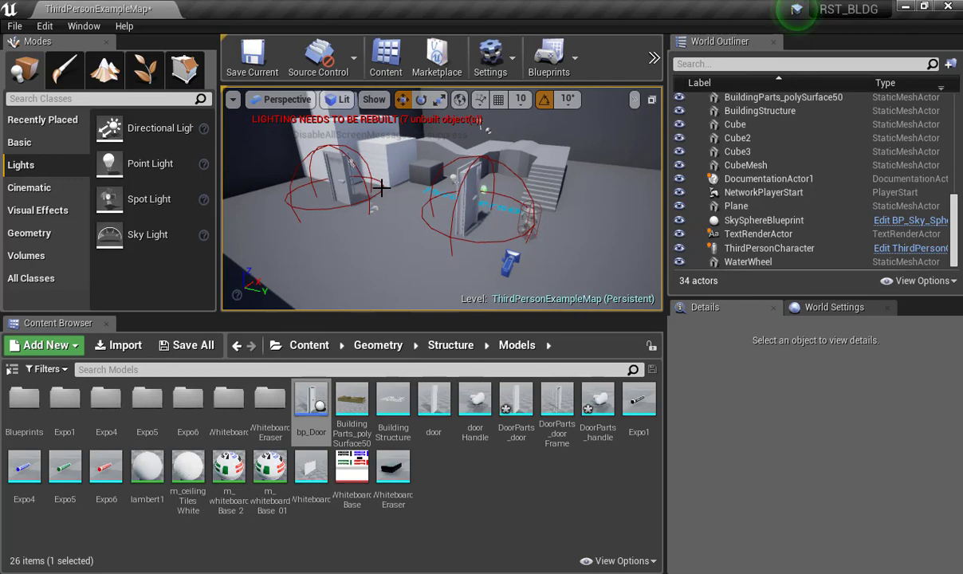
# Look through the placeable actors in the Cinematic, Visual Effects, Geometry and Volumes categories.
pyautogui.click(22, 191)
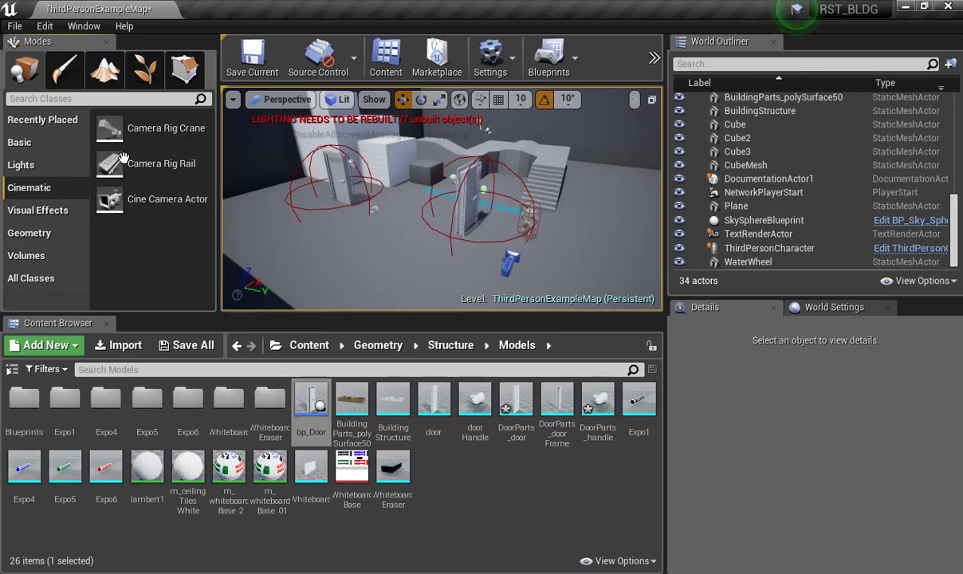
pyautogui.click(32, 211)
pyautogui.scroll(-2, 174, 165)
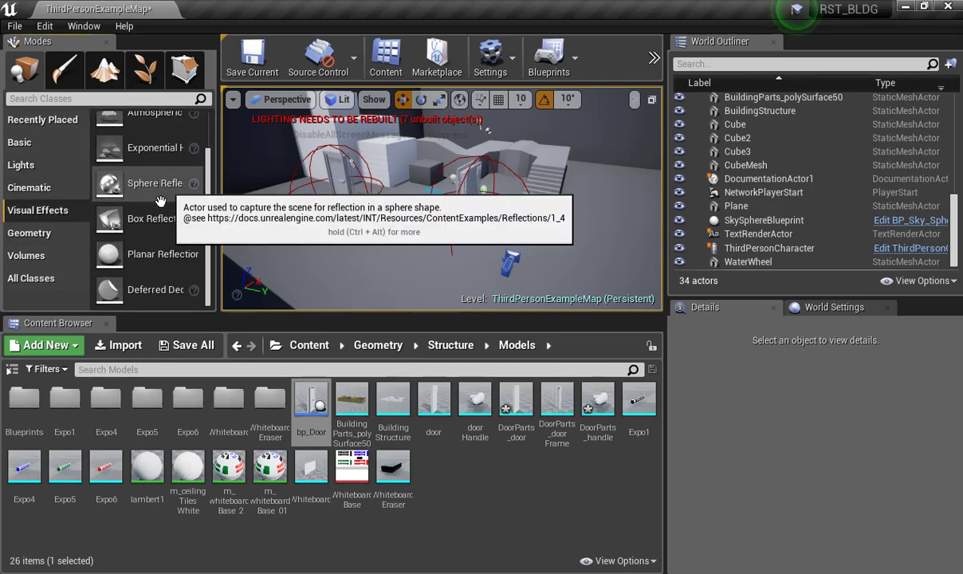
pyautogui.click(29, 233)
pyautogui.click(32, 256)
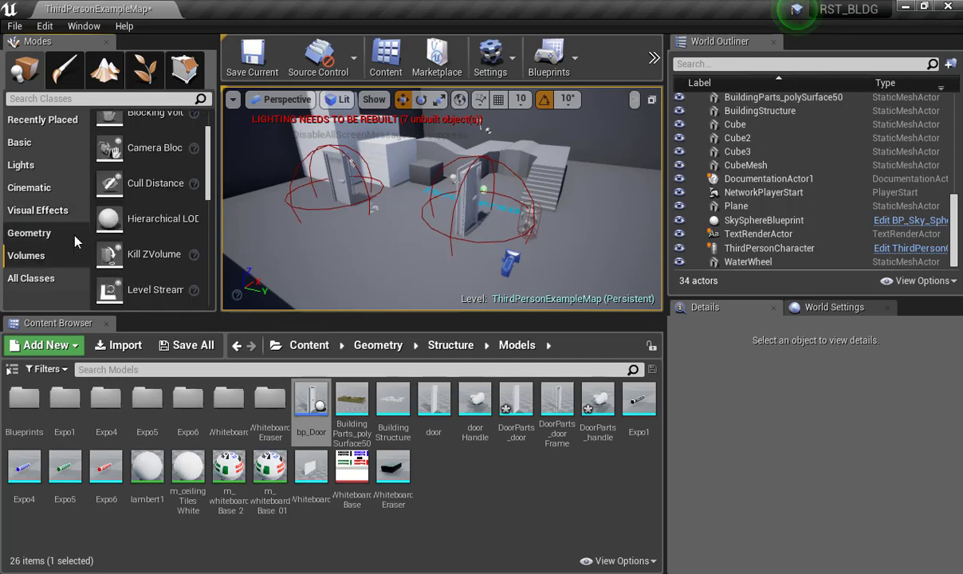
# Place a Spiral Stair geometry brush on the level floor in front of the doors.
pyautogui.click(40, 235)
pyautogui.scroll(-2, 136, 224)
pyautogui.moveTo(142, 242)
pyautogui.mouseDown()
pyautogui.moveTo(365, 241)
pyautogui.moveTo(374, 271)
pyautogui.moveTo(384, 265)
pyautogui.mouseUp()
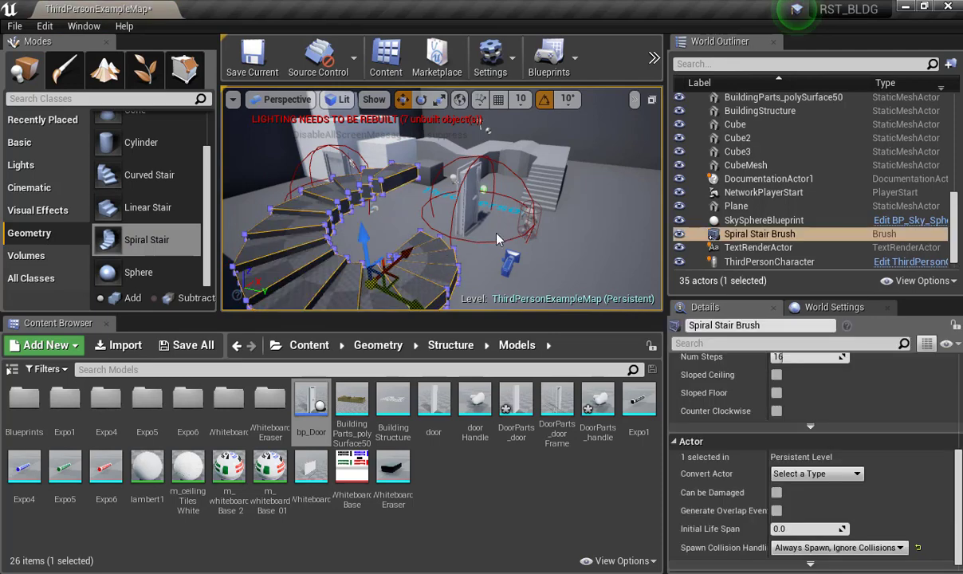
# Find the Audio Volume among all placeable classes and place one on the floor near the straight staircase.
pyautogui.click(27, 255)
pyautogui.click(31, 278)
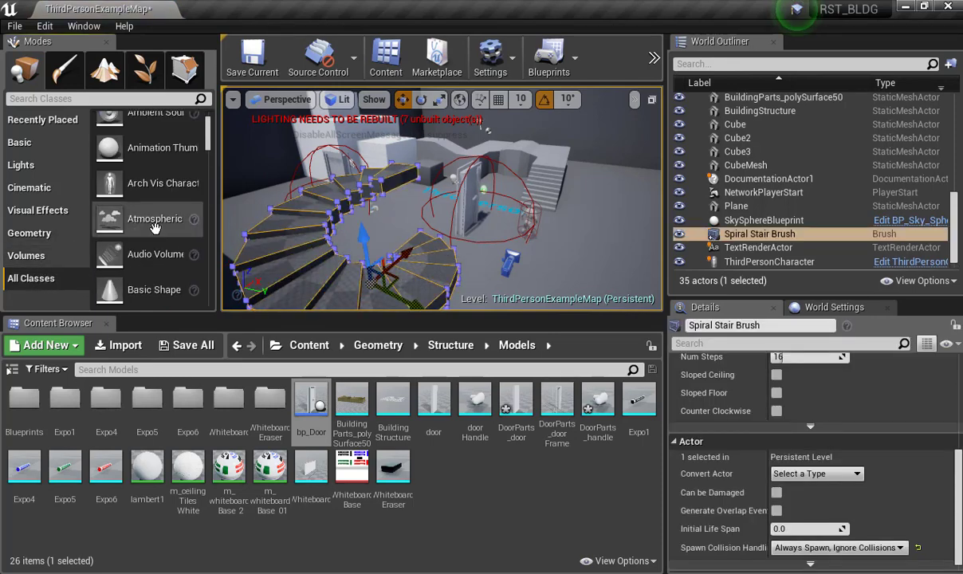
pyautogui.scroll(3, 180, 165)
pyautogui.scroll(-3, 177, 180)
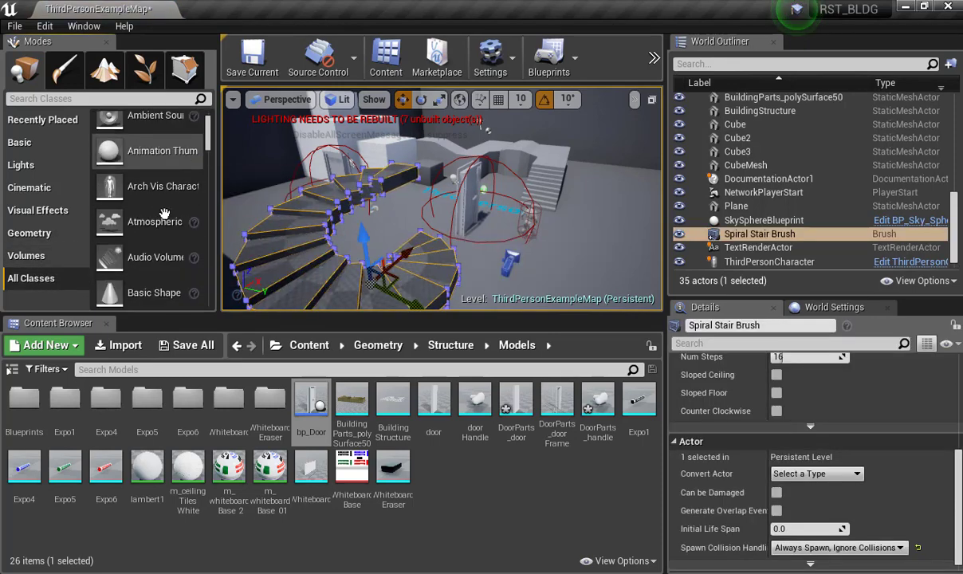
pyautogui.moveTo(142, 239); pyautogui.dragTo(607, 226)
pyautogui.press('r')
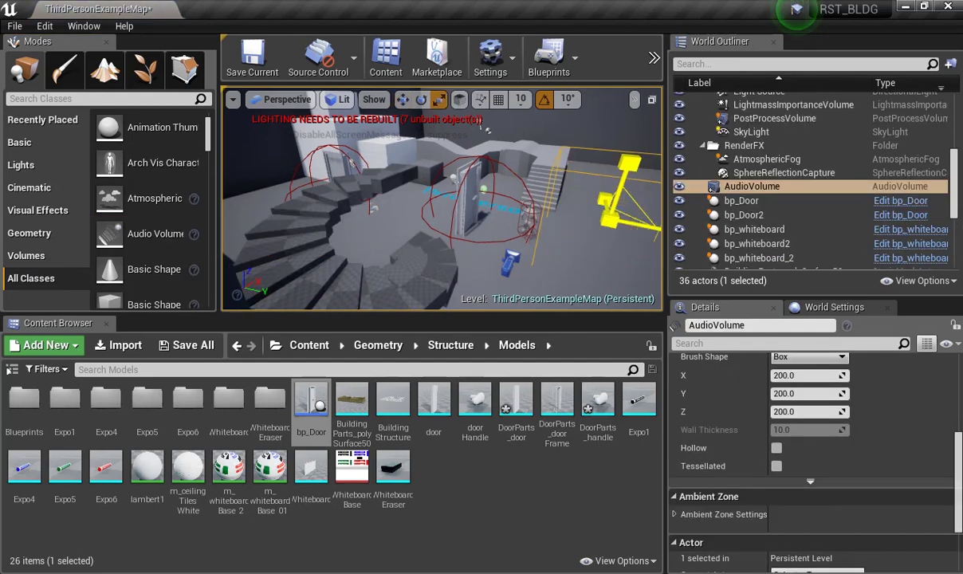
# Review the AudioVolume's brush and ambient zone settings, and delete the volume from the level.
pyautogui.moveTo(500, 227); pyautogui.dragTo(527, 227, button='right')
pyautogui.press('e')
pyautogui.press('w')
pyautogui.scroll(5, 774, 405)
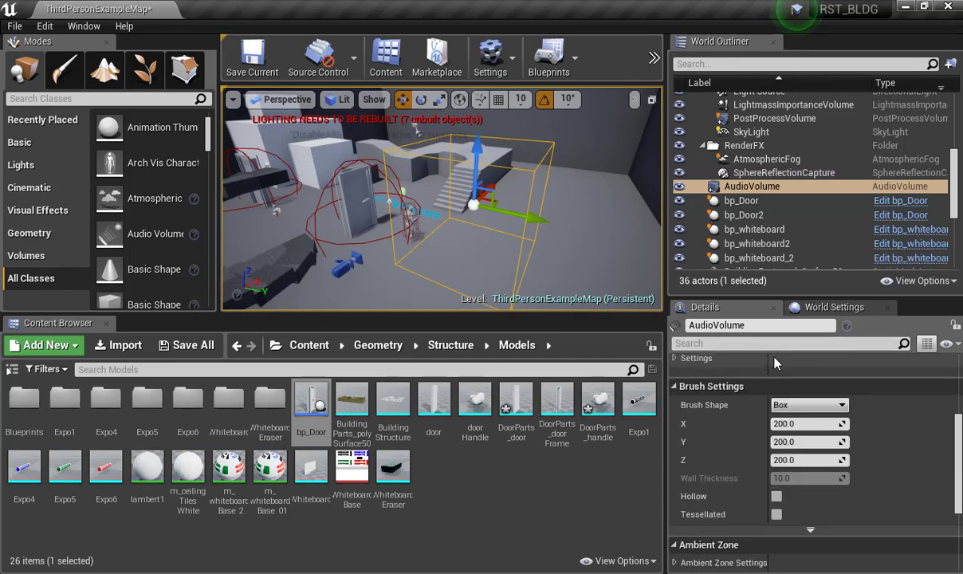
pyautogui.scroll(-10, 773, 405)
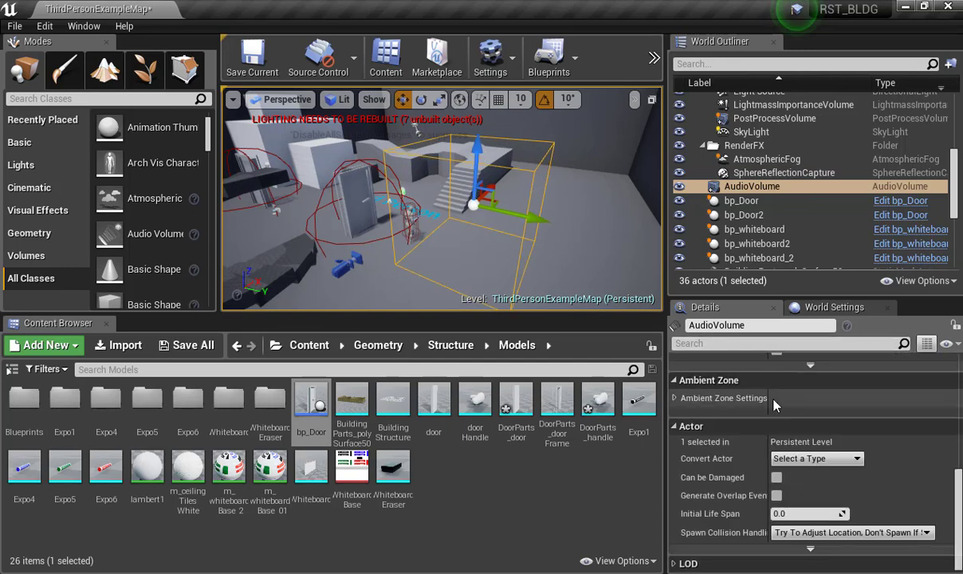
pyautogui.press('Delete')
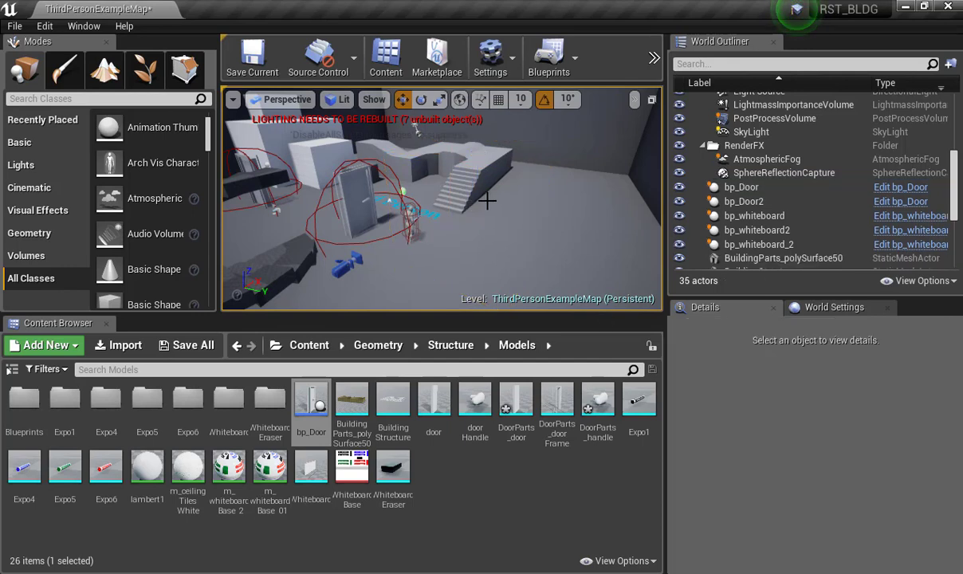
# Switch to Maya, dismiss the export confirmation and close the Game Exporter.
pyautogui.hotkey('alt', 'Tab')
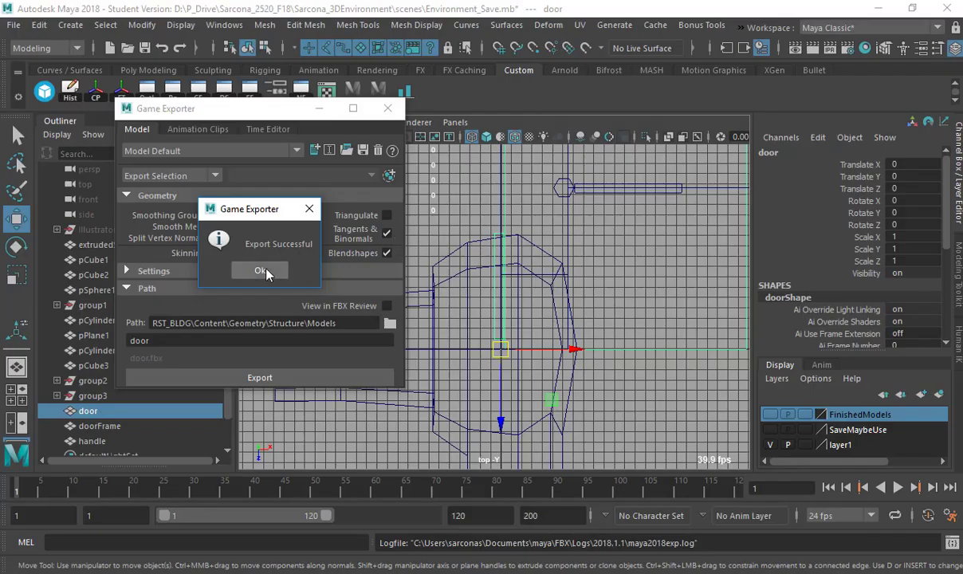
pyautogui.click(266, 271)
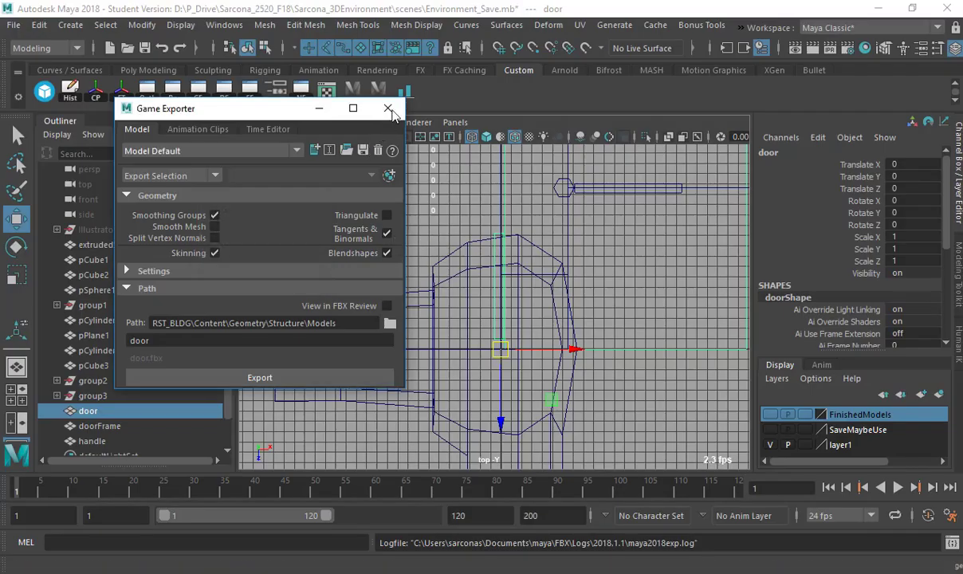
pyautogui.click(388, 108)
# Examine the building's walls and room corners in the shaded perspective view.
pyautogui.click(416, 204)
pyautogui.press('space')
pyautogui.moveTo(414, 210); pyautogui.dragTo(455, 230)
pyautogui.press('5')
pyautogui.keyDown('alt'); pyautogui.moveTo(463, 257); pyautogui.dragTo(276, 239, button='right'); pyautogui.keyUp('alt')
pyautogui.keyDown('alt'); pyautogui.moveTo(451, 275); pyautogui.dragTo(492, 222); pyautogui.keyUp('alt')
pyautogui.keyDown('alt'); pyautogui.moveTo(492, 221); pyautogui.dragTo(382, 255, button='right'); pyautogui.keyUp('alt')
pyautogui.keyDown('alt'); pyautogui.moveTo(524, 292); pyautogui.dragTo(612, 322, button='middle'); pyautogui.keyUp('alt')
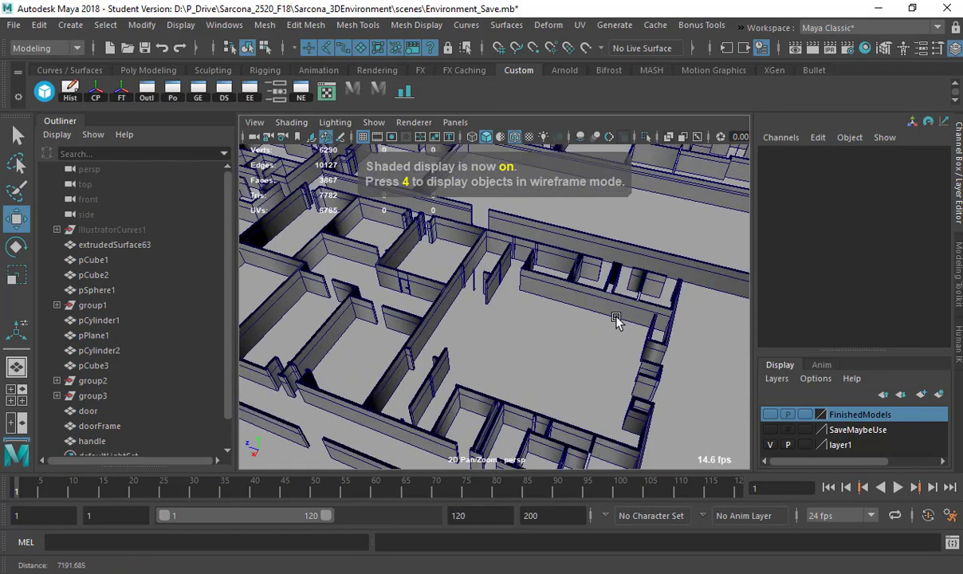
pyautogui.keyDown('alt'); pyautogui.moveTo(612, 322); pyautogui.dragTo(630, 322, button='right'); pyautogui.keyUp('alt')
pyautogui.keyDown('alt'); pyautogui.moveTo(514, 266); pyautogui.dragTo(550, 266); pyautogui.keyUp('alt')
pyautogui.click(530, 240)
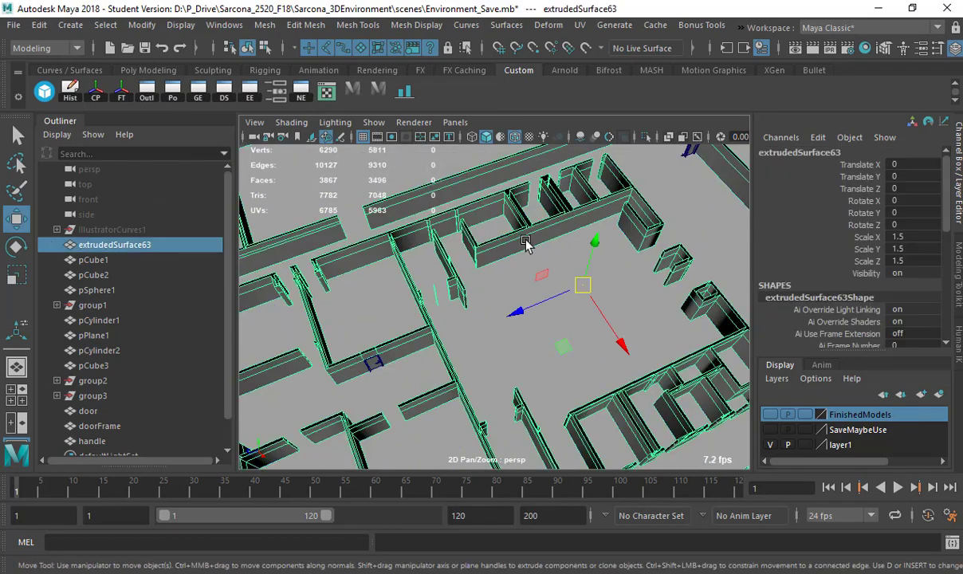
pyautogui.keyDown('alt'); pyautogui.moveTo(504, 251); pyautogui.dragTo(453, 275, button='middle'); pyautogui.keyUp('alt')
pyautogui.keyDown('alt'); pyautogui.moveTo(454, 275); pyautogui.dragTo(535, 221, button='right'); pyautogui.keyUp('alt')
pyautogui.keyDown('alt'); pyautogui.moveTo(488, 271); pyautogui.dragTo(554, 266); pyautogui.keyUp('alt')
pyautogui.keyDown('alt'); pyautogui.moveTo(510, 254); pyautogui.dragTo(492, 290, button='middle'); pyautogui.keyUp('alt')
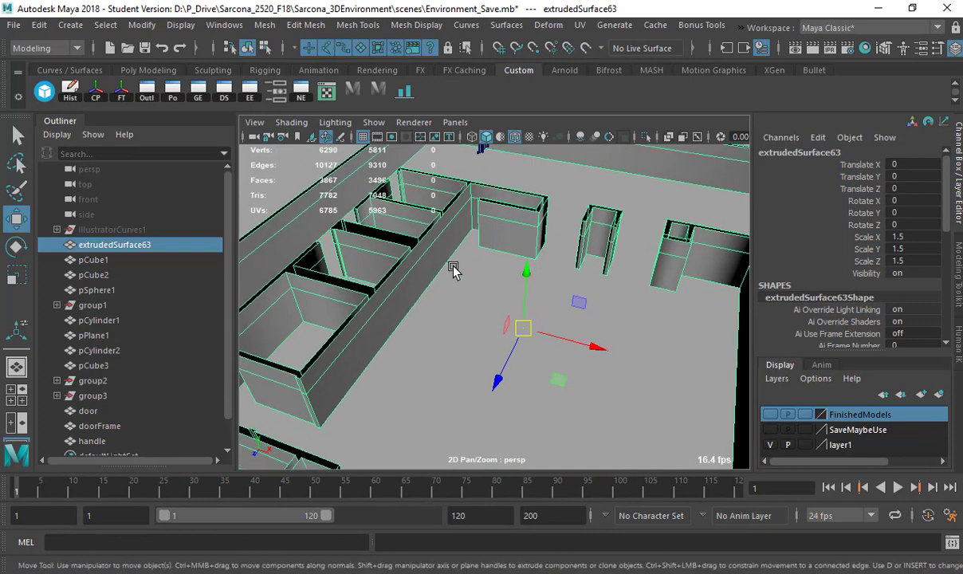
pyautogui.keyDown('alt'); pyautogui.moveTo(451, 267); pyautogui.dragTo(526, 192, button='right'); pyautogui.keyUp('alt')
pyautogui.keyDown('alt'); pyautogui.moveTo(497, 257); pyautogui.dragTo(483, 344, button='middle'); pyautogui.keyUp('alt')
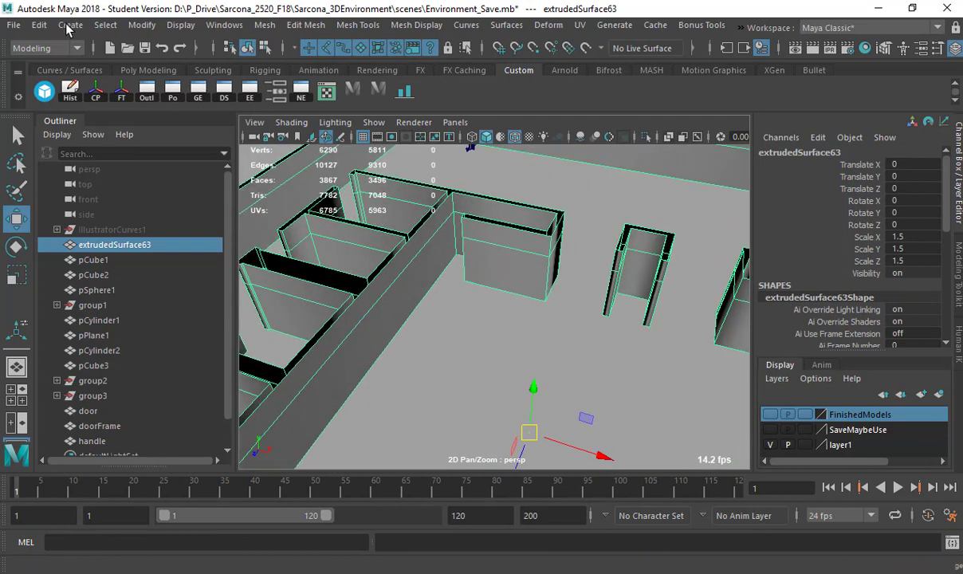
# Start the CV Curve Tool and set up a wireframe front view with the grid hidden.
pyautogui.click(70, 24)
pyautogui.moveTo(160, 135)
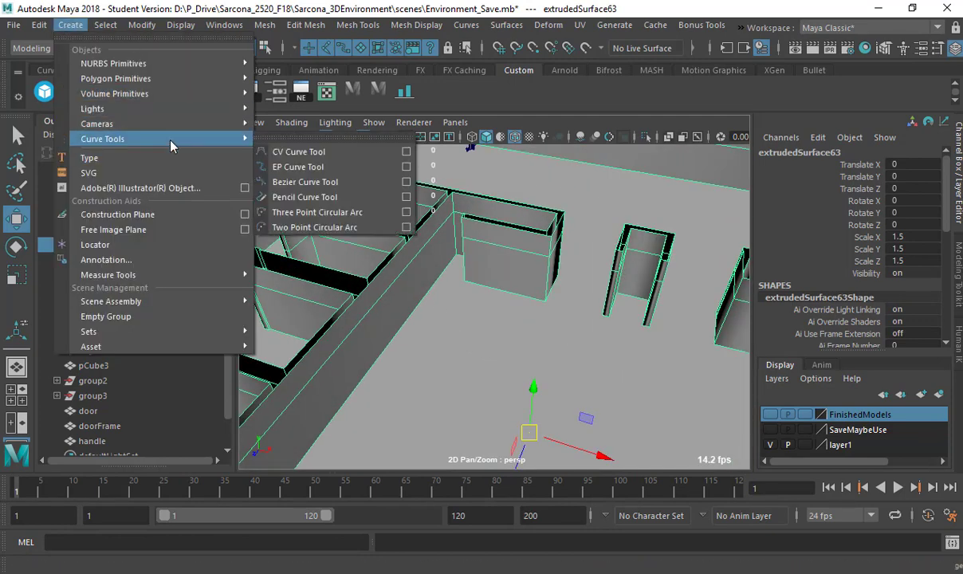
pyautogui.click(314, 158)
pyautogui.press('space')
pyautogui.moveTo(407, 189); pyautogui.dragTo(418, 233)
pyautogui.press('4')
pyautogui.keyDown('alt'); pyautogui.moveTo(321, 275); pyautogui.dragTo(108, 275, button='right'); pyautogui.keyUp('alt')
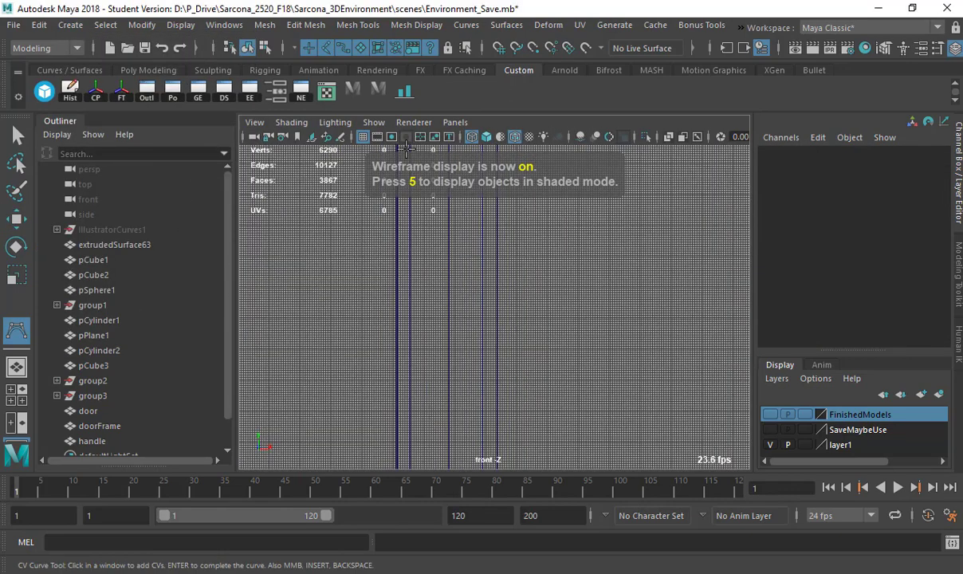
pyautogui.click(362, 138)
# Draw a trim profile CV curve in empty space below the building, with a flat top, an outward step and a straight lower section.
pyautogui.keyDown('alt'); pyautogui.moveTo(408, 242); pyautogui.dragTo(391, 338, button='right'); pyautogui.keyUp('alt')
pyautogui.keyDown('alt'); pyautogui.moveTo(496, 297); pyautogui.dragTo(739, 236, button='middle'); pyautogui.keyUp('alt')
pyautogui.keyDown('alt'); pyautogui.moveTo(518, 245); pyautogui.dragTo(331, 254, button='right'); pyautogui.keyUp('alt')
pyautogui.keyDown('alt'); pyautogui.moveTo(331, 254); pyautogui.dragTo(564, 260, button='middle'); pyautogui.keyUp('alt')
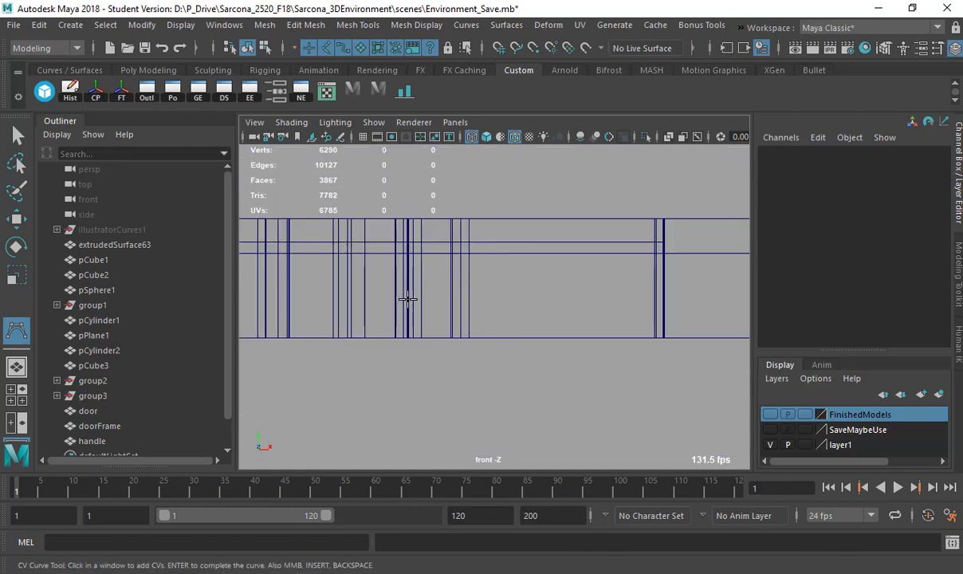
pyautogui.keyDown('alt'); pyautogui.moveTo(409, 278); pyautogui.dragTo(421, 262, button='middle'); pyautogui.keyUp('alt')
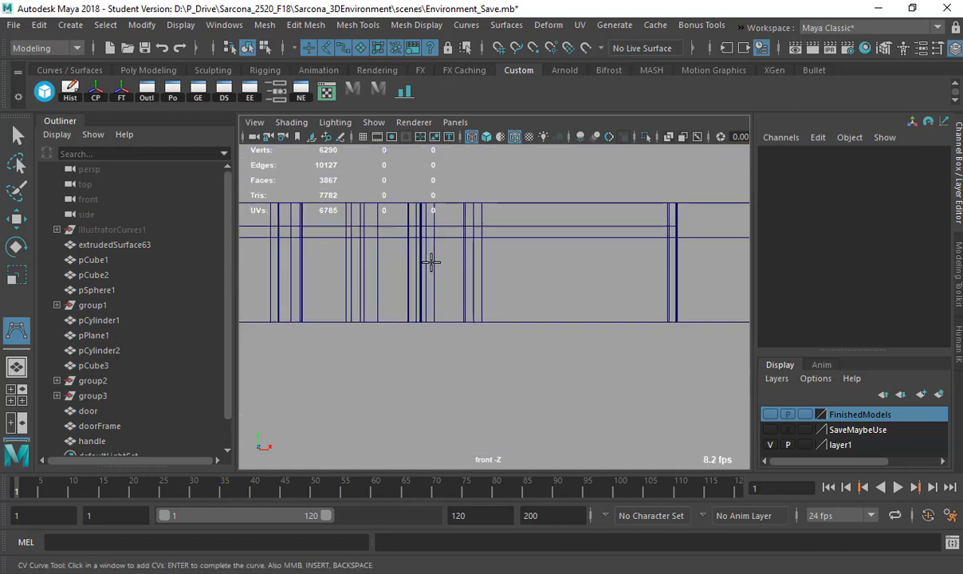
pyautogui.keyDown('alt'); pyautogui.moveTo(604, 327); pyautogui.dragTo(465, 329, button='right'); pyautogui.keyUp('alt')
pyautogui.keyDown('alt'); pyautogui.moveTo(382, 274); pyautogui.dragTo(694, 262, button='middle'); pyautogui.keyUp('alt')
pyautogui.keyDown('alt'); pyautogui.moveTo(383, 270); pyautogui.dragTo(557, 272, button='middle'); pyautogui.keyUp('alt')
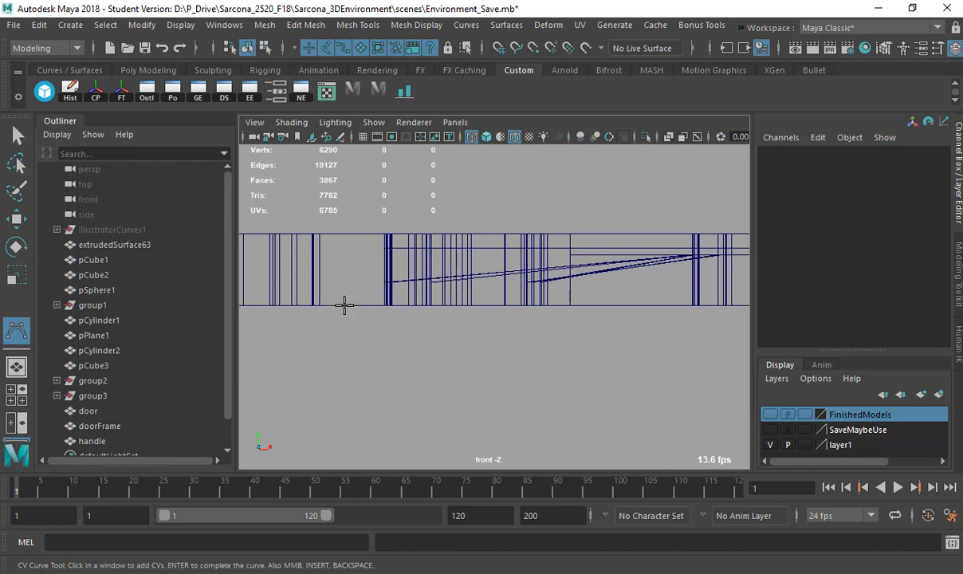
pyautogui.moveTo(311, 312); pyautogui.dragTo(577, 330)
pyautogui.keyDown('alt'); pyautogui.moveTo(311, 312); pyautogui.dragTo(578, 331, button='middle'); pyautogui.keyUp('alt')
pyautogui.scroll(3, 464, 303)
pyautogui.keyDown('alt'); pyautogui.moveTo(415, 308); pyautogui.dragTo(622, 285, button='middle'); pyautogui.keyUp('alt')
pyautogui.scroll(3, 386, 287)
pyautogui.keyDown('alt'); pyautogui.moveTo(384, 297); pyautogui.dragTo(737, 302, button='middle'); pyautogui.keyUp('alt')
pyautogui.keyDown('alt'); pyautogui.moveTo(479, 322); pyautogui.dragTo(605, 335, button='right'); pyautogui.keyUp('alt')
pyautogui.keyDown('alt'); pyautogui.moveTo(303, 287); pyautogui.dragTo(404, 224, button='middle'); pyautogui.keyUp('alt')
pyautogui.keyDown('alt'); pyautogui.moveTo(365, 215); pyautogui.dragTo(454, 269, button='right'); pyautogui.keyUp('alt')
pyautogui.keyDown('alt'); pyautogui.moveTo(452, 268); pyautogui.dragTo(430, 212, button='middle'); pyautogui.keyUp('alt')
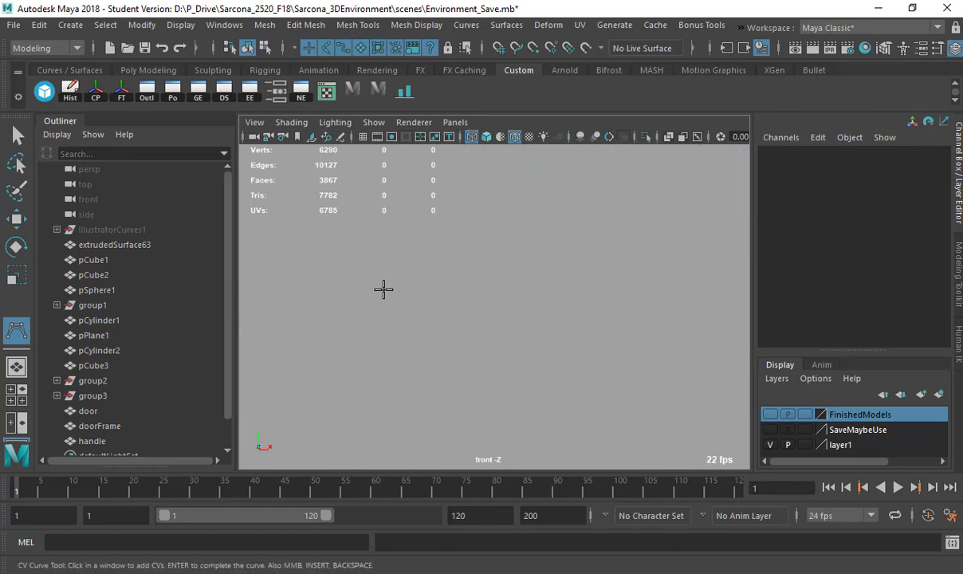
pyautogui.click(363, 246)
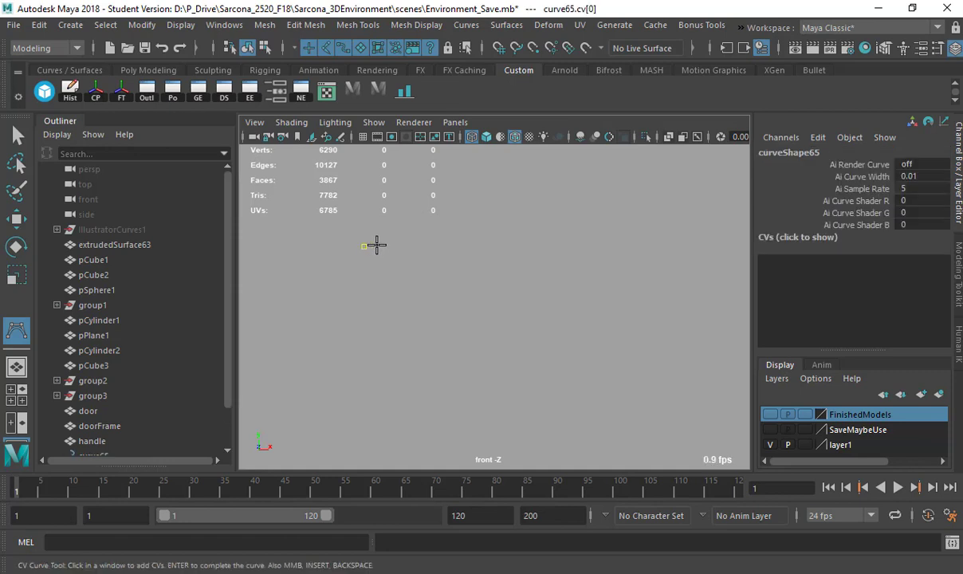
pyautogui.click(408, 246)
pyautogui.click(413, 266)
pyautogui.click(416, 301)
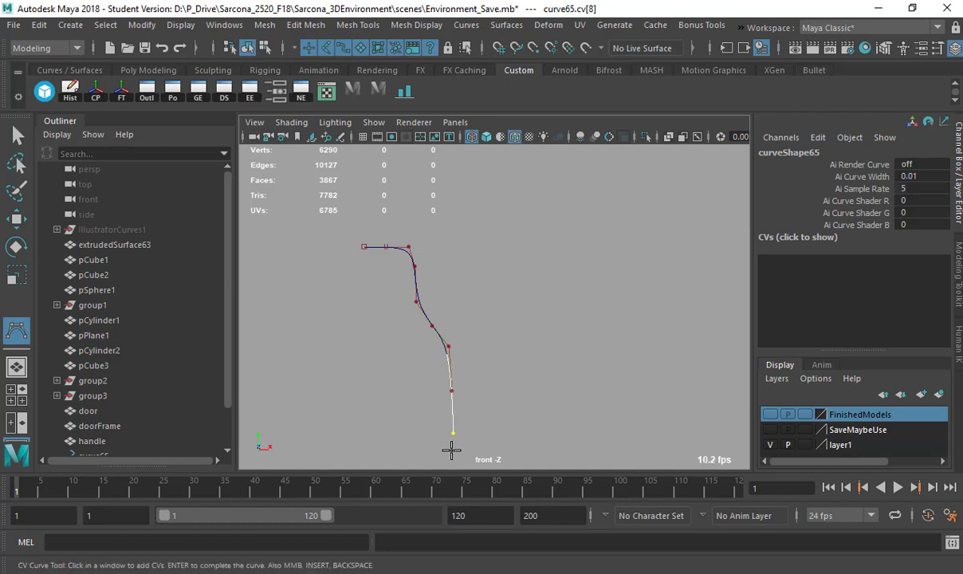
pyautogui.keyDown('alt'); pyautogui.moveTo(451, 450); pyautogui.dragTo(445, 394, button='middle'); pyautogui.keyUp('alt')
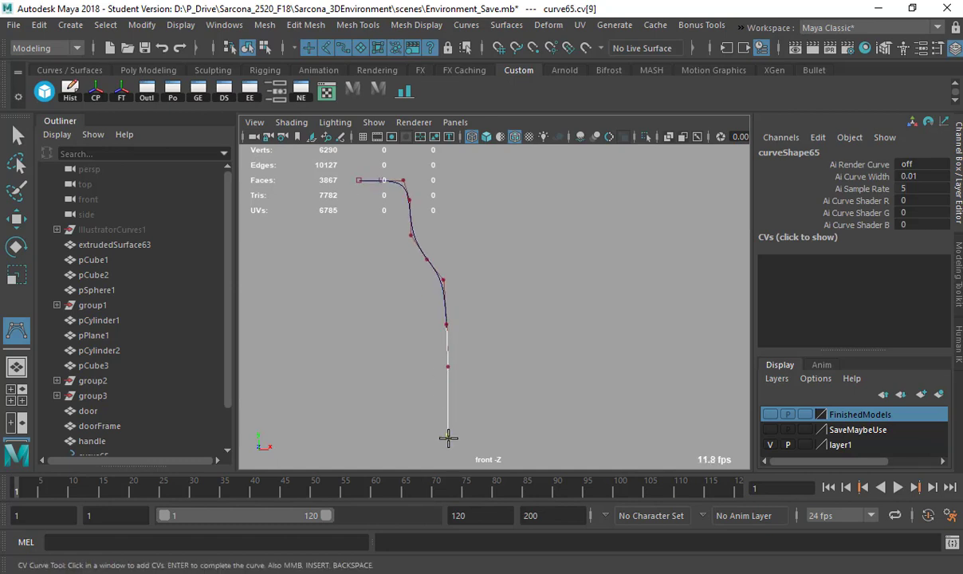
pyautogui.press('e')
# Edit the curve's control vertices, bringing the points around its middle step level to form a flat ledge.
pyautogui.moveTo(440, 217); pyautogui.dragTo(363, 215, button='right')
pyautogui.moveTo(419, 242); pyautogui.dragTo(420, 243)
pyautogui.press('w')
pyautogui.moveTo(412, 203); pyautogui.dragTo(412, 229)
pyautogui.moveTo(440, 285); pyautogui.dragTo(439, 254)
# Tighten the profile's upper corner and raise a vertex of the lower section close under the ledge.
pyautogui.click(404, 196)
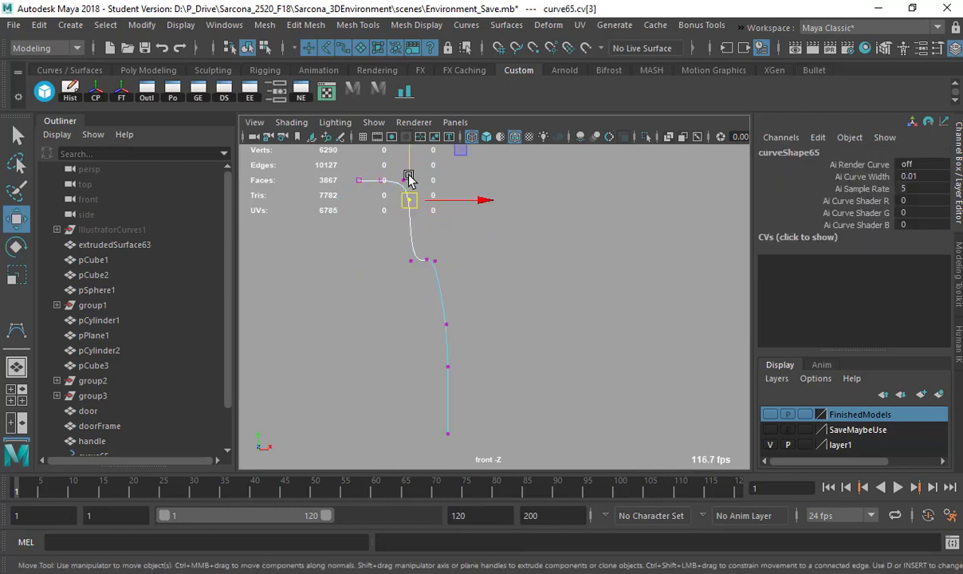
pyautogui.moveTo(367, 167); pyautogui.dragTo(428, 182)
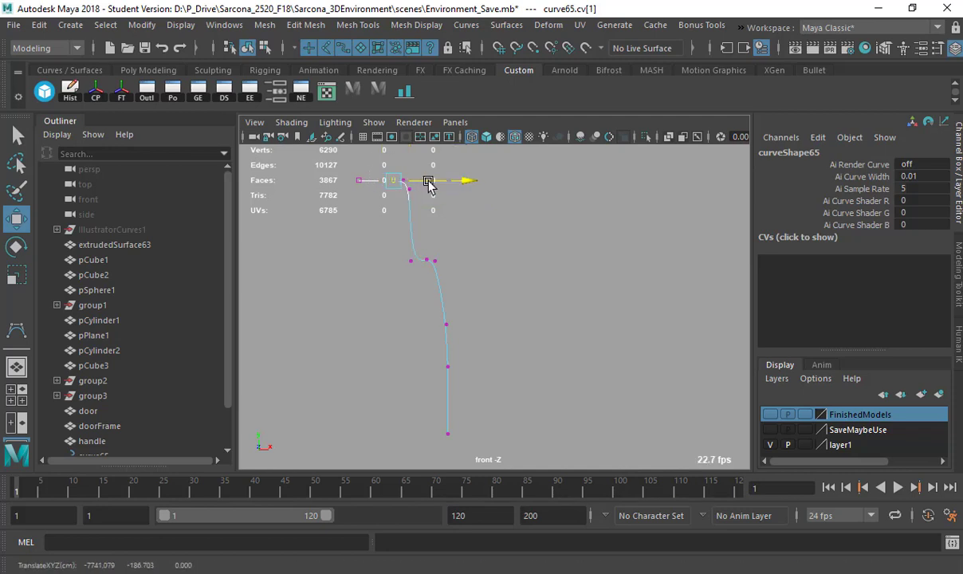
pyautogui.keyDown('alt'); pyautogui.moveTo(433, 241); pyautogui.dragTo(435, 259, button='middle'); pyautogui.keyUp('alt')
pyautogui.click(447, 339)
pyautogui.moveTo(449, 289); pyautogui.dragTo(418, 209)
# Return the profile curve to object mode in the perspective view and move its pivot to its lower back corner.
pyautogui.press('space')
pyautogui.press('f')
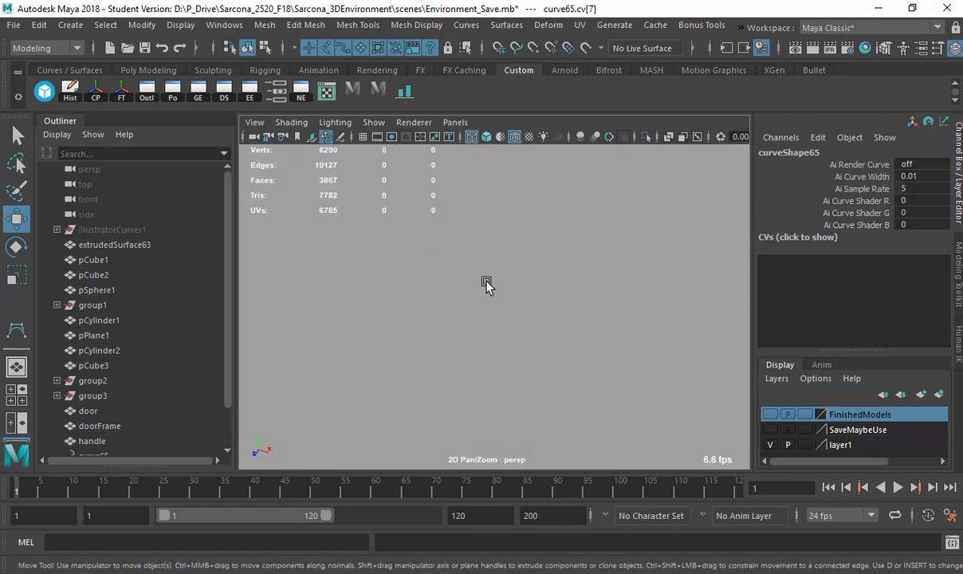
pyautogui.press('f')
pyautogui.keyDown('alt'); pyautogui.moveTo(466, 288); pyautogui.dragTo(362, 291); pyautogui.keyUp('alt')
pyautogui.moveTo(363, 291); pyautogui.dragTo(421, 245, button='right')
pyautogui.keyDown('alt'); pyautogui.moveTo(421, 244); pyautogui.dragTo(72, 239, button='right'); pyautogui.keyUp('alt')
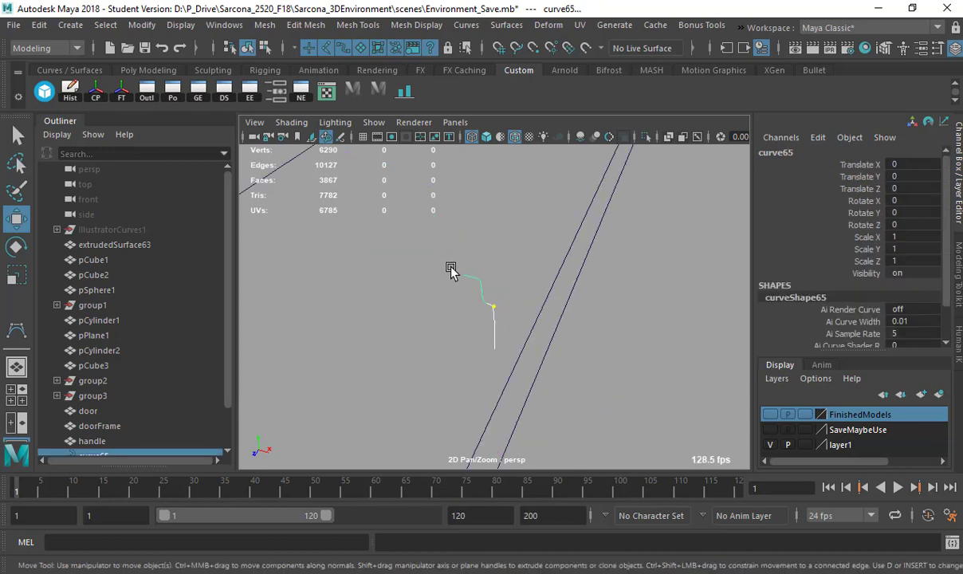
pyautogui.keyDown('alt'); pyautogui.moveTo(493, 311); pyautogui.dragTo(410, 303); pyautogui.keyUp('alt')
pyautogui.keyDown('alt'); pyautogui.moveTo(411, 302); pyautogui.dragTo(136, 255, button='right'); pyautogui.keyUp('alt')
pyautogui.keyDown('alt'); pyautogui.moveTo(436, 330); pyautogui.dragTo(494, 342); pyautogui.keyUp('alt')
pyautogui.keyDown('alt'); pyautogui.moveTo(495, 343); pyautogui.dragTo(552, 350, button='right'); pyautogui.keyUp('alt')
pyautogui.keyDown('alt'); pyautogui.moveTo(531, 335); pyautogui.dragTo(561, 303); pyautogui.keyUp('alt')
pyautogui.keyDown('alt'); pyautogui.moveTo(562, 303); pyautogui.dragTo(481, 275, button='right'); pyautogui.keyUp('alt')
pyautogui.moveTo(478, 282); pyautogui.dragTo(439, 288, button='middle')
pyautogui.moveTo(495, 345); pyautogui.dragTo(502, 345, button='middle')
# Move the profile curve with curve snapping onto the bottom corner where the building's walls meet.
pyautogui.keyDown('alt'); pyautogui.moveTo(541, 343); pyautogui.dragTo(464, 275); pyautogui.keyUp('alt')
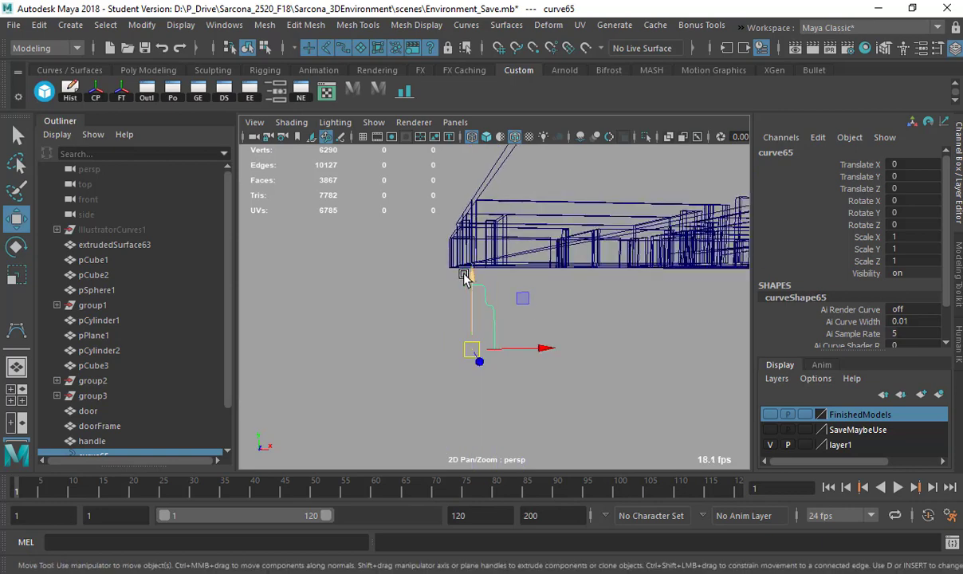
pyautogui.keyDown('alt'); pyautogui.moveTo(504, 337); pyautogui.dragTo(571, 311); pyautogui.keyUp('alt')
pyautogui.press('c')
pyautogui.moveTo(571, 309); pyautogui.dragTo(524, 301, button='middle')
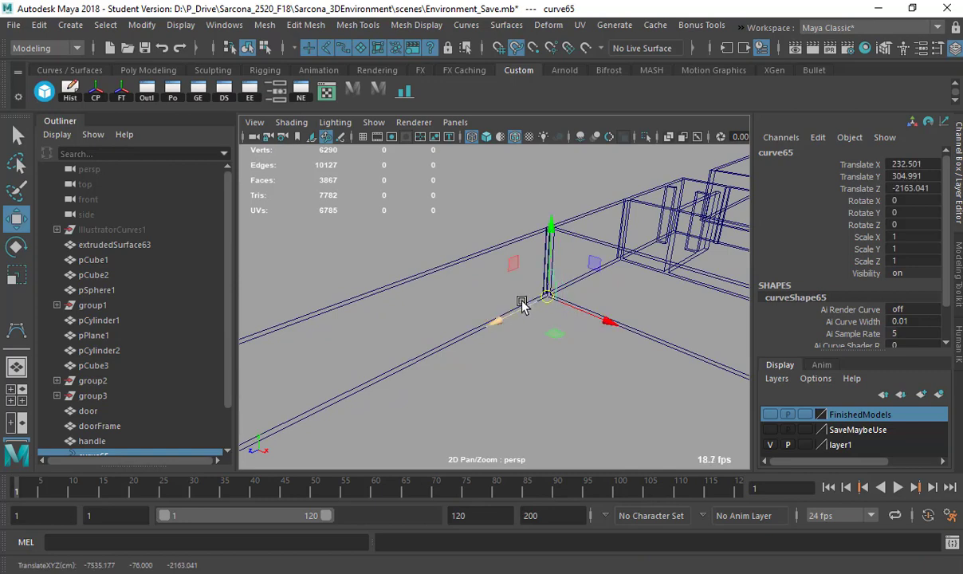
# Scale the profile curve uniformly to 0.199 and rotate it to -45 degrees about Y in the wall corner.
pyautogui.press('f')
pyautogui.keyDown('alt'); pyautogui.moveTo(519, 311); pyautogui.dragTo(513, 307); pyautogui.keyUp('alt')
pyautogui.keyDown('alt'); pyautogui.moveTo(514, 307); pyautogui.dragTo(487, 314, button='right'); pyautogui.keyUp('alt')
pyautogui.press('5')
pyautogui.press('r')
pyautogui.moveTo(601, 338); pyautogui.dragTo(433, 370, button='middle')
pyautogui.press('e')
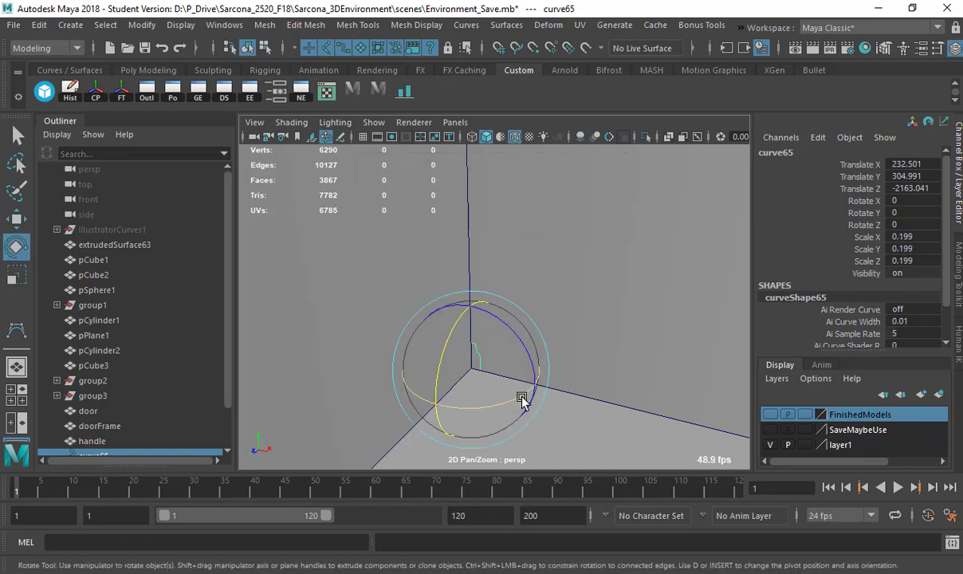
pyautogui.moveTo(522, 398); pyautogui.dragTo(476, 403)
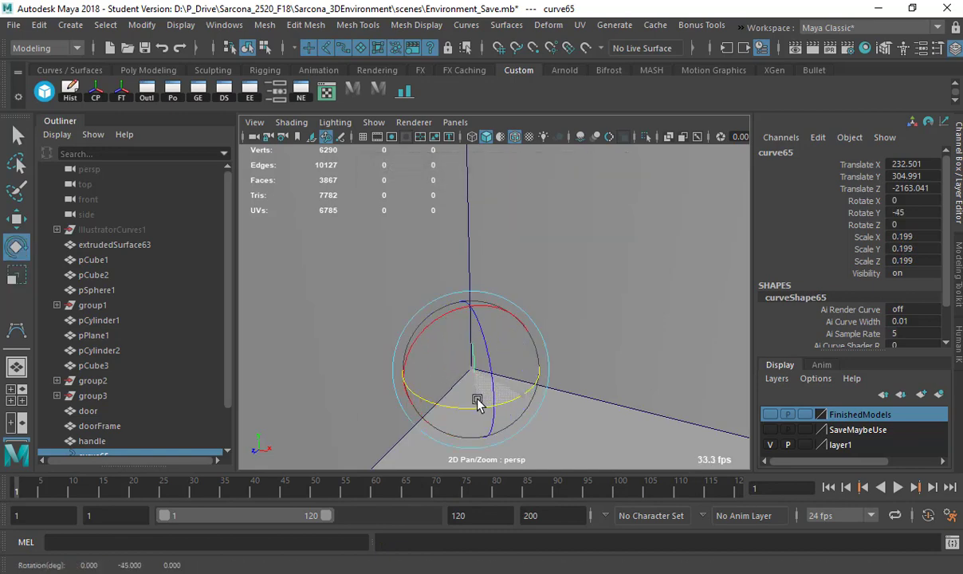
# Duplicate the corner profile curve and snap the copy onto the far end of the wall's base edge, beside the door frame.
pyautogui.keyDown('alt'); pyautogui.moveTo(657, 321); pyautogui.dragTo(601, 346); pyautogui.keyUp('alt')
pyautogui.keyDown('alt'); pyautogui.moveTo(602, 346); pyautogui.dragTo(483, 338, button='right'); pyautogui.keyUp('alt')
pyautogui.keyDown('alt'); pyautogui.moveTo(483, 338); pyautogui.dragTo(663, 305); pyautogui.keyUp('alt')
pyautogui.press('w')
pyautogui.hotkey('ctrl', 'd')
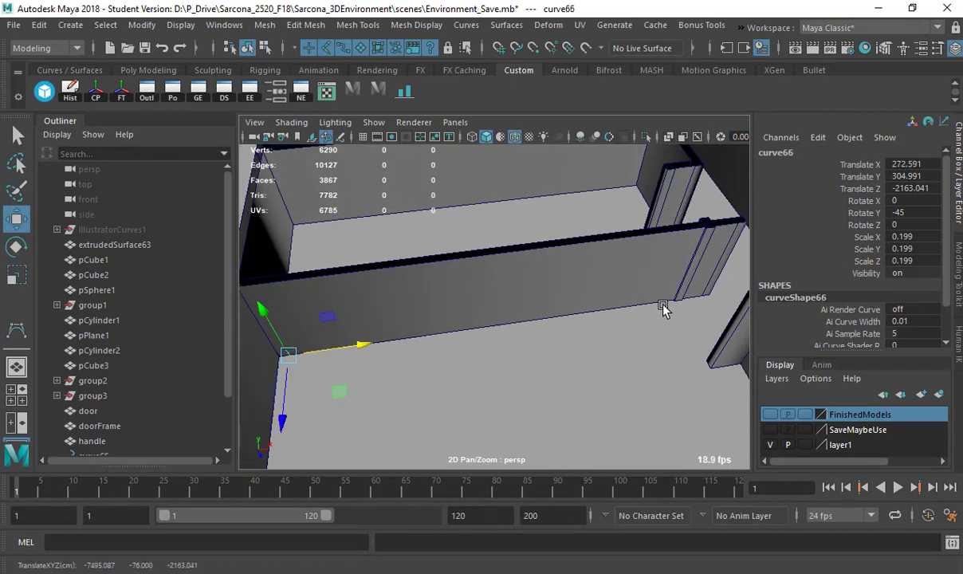
pyautogui.press('v')
pyautogui.moveTo(670, 296); pyautogui.dragTo(677, 302, button='middle')
pyautogui.press('f')
pyautogui.keyDown('alt'); pyautogui.moveTo(662, 306); pyautogui.dragTo(399, 313); pyautogui.keyUp('alt')
# Select both profile curves and scale them uniformly to 0.12.
pyautogui.click(381, 265)
pyautogui.press('r')
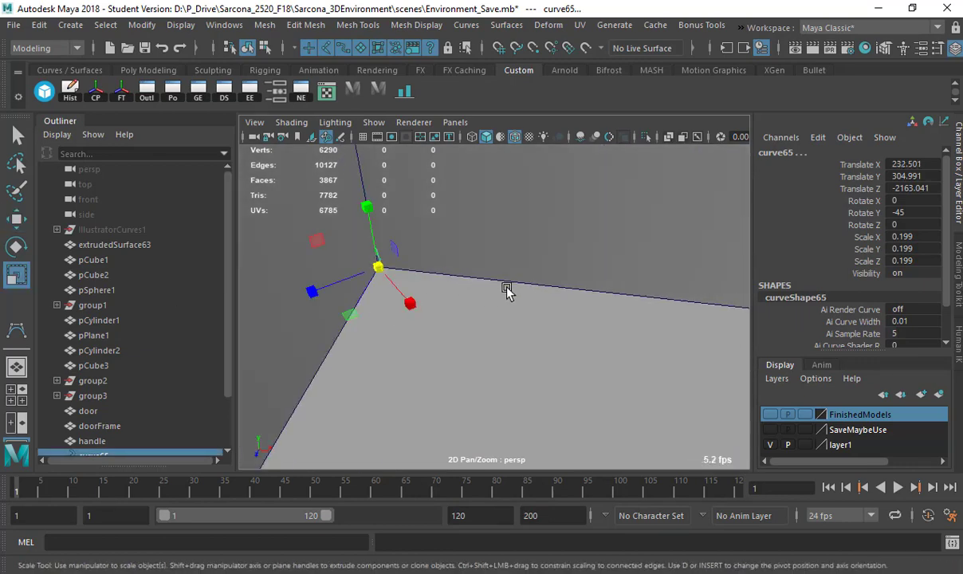
pyautogui.moveTo(467, 288); pyautogui.dragTo(452, 286, button='middle')
pyautogui.keyDown('alt'); pyautogui.moveTo(487, 286); pyautogui.dragTo(437, 313); pyautogui.keyUp('alt')
pyautogui.keyDown('alt'); pyautogui.moveTo(216, 280); pyautogui.dragTo(496, 300); pyautogui.keyUp('alt')
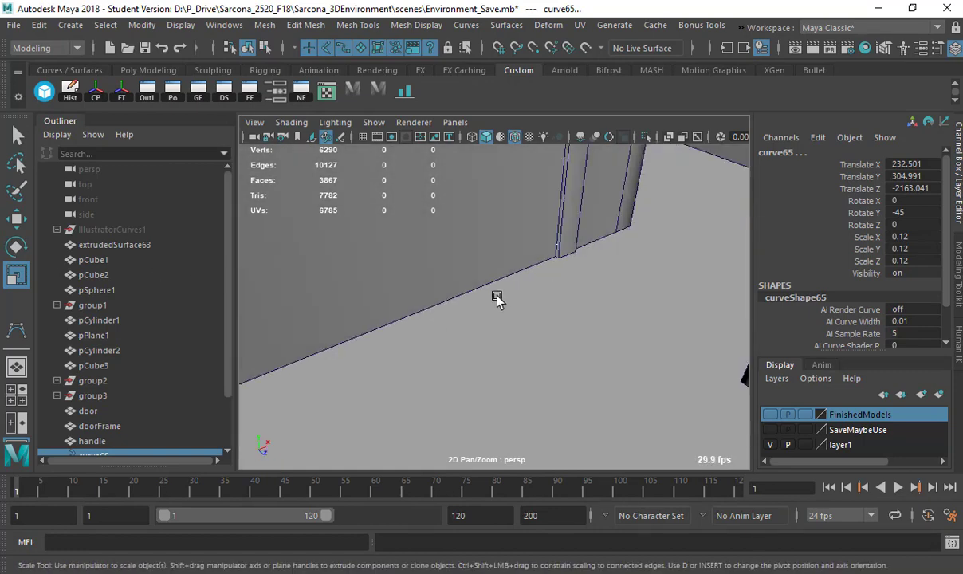
# Show the scene in wireframe and rotate the profile curve at the door frame to -135 degrees about Y.
pyautogui.press('4')
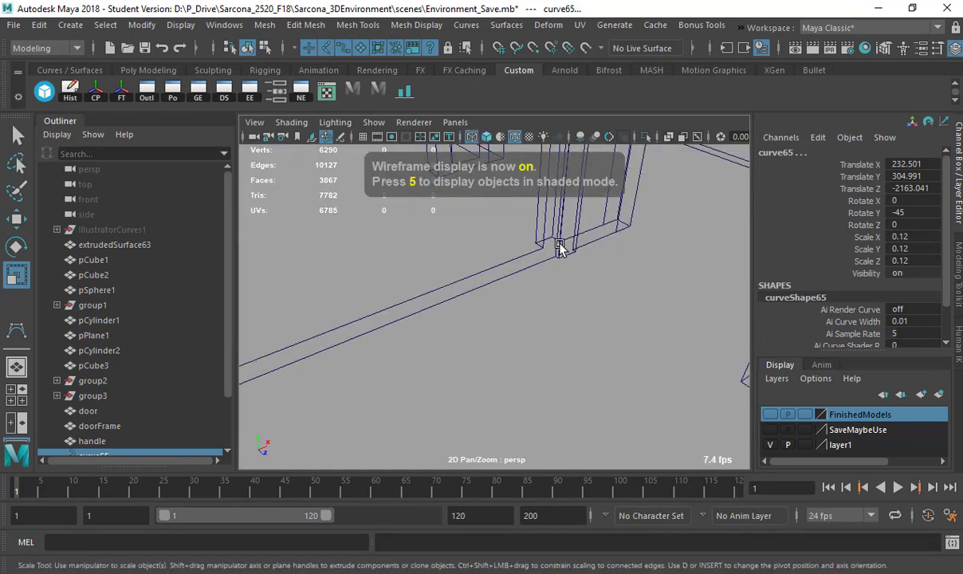
pyautogui.click(562, 251)
pyautogui.click(563, 245)
pyautogui.click(557, 255)
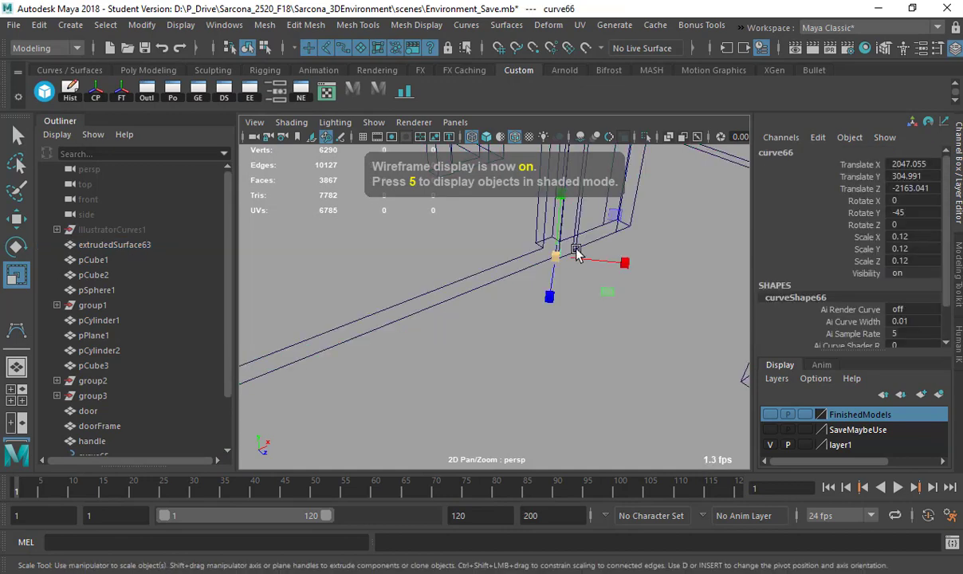
pyautogui.press('e')
pyautogui.moveTo(593, 292); pyautogui.dragTo(275, 287)
# Duplicate the corner profile curve and move the copy along Z to the opposite wall corner at Z 1363.393.
pyautogui.keyDown('alt'); pyautogui.moveTo(275, 287); pyautogui.dragTo(570, 398, button='middle'); pyautogui.keyUp('alt')
pyautogui.moveTo(423, 282)
pyautogui.keyDown('alt'); pyautogui.mouseDown()
pyautogui.moveTo(434, 294)
pyautogui.moveTo(474, 276)
pyautogui.moveTo(428, 299)
pyautogui.mouseUp(); pyautogui.keyUp('alt')
pyautogui.click(495, 293)
pyautogui.press('w')
pyautogui.hotkey('ctrl', 'd')
pyautogui.moveTo(590, 298); pyautogui.dragTo(296, 287)
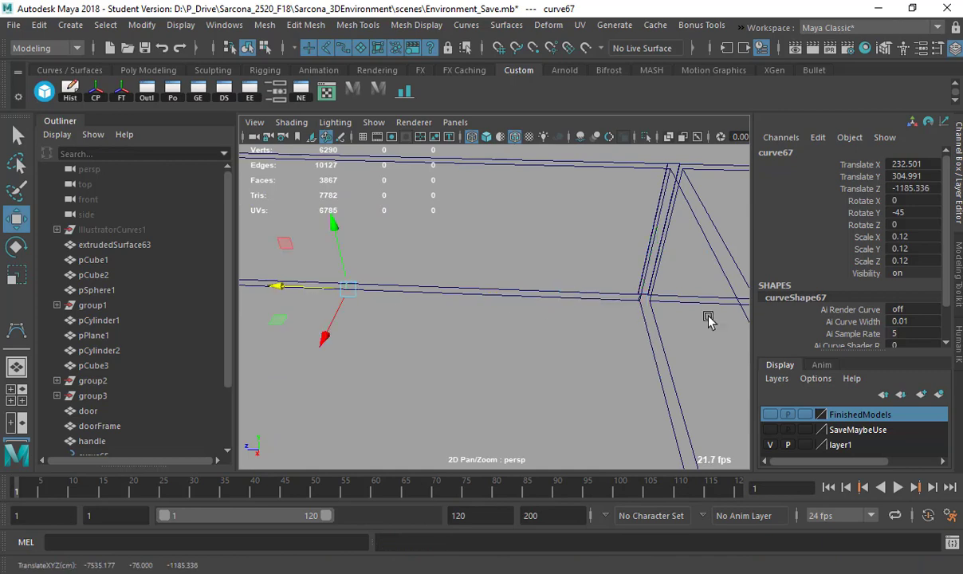
pyautogui.keyDown('alt'); pyautogui.moveTo(645, 317); pyautogui.dragTo(742, 322, button='middle'); pyautogui.keyUp('alt')
pyautogui.keyDown('alt'); pyautogui.moveTo(613, 306); pyautogui.dragTo(770, 319, button='middle'); pyautogui.keyUp('alt')
pyautogui.keyDown('alt'); pyautogui.moveTo(528, 316); pyautogui.dragTo(662, 311, button='middle'); pyautogui.keyUp('alt')
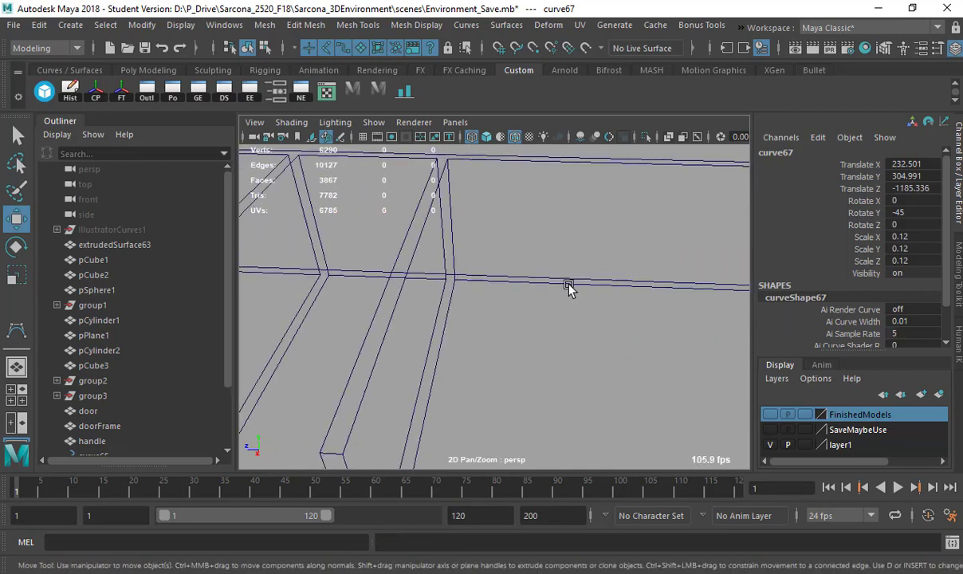
pyautogui.moveTo(455, 272)
pyautogui.mouseDown(button='middle')
pyautogui.moveTo(454, 283)
pyautogui.moveTo(443, 277)
pyautogui.mouseUp(button='middle')
# Rotate the copied curve to 45 degrees about Y and shift it along X to 244.988 in its corner.
pyautogui.press('e')
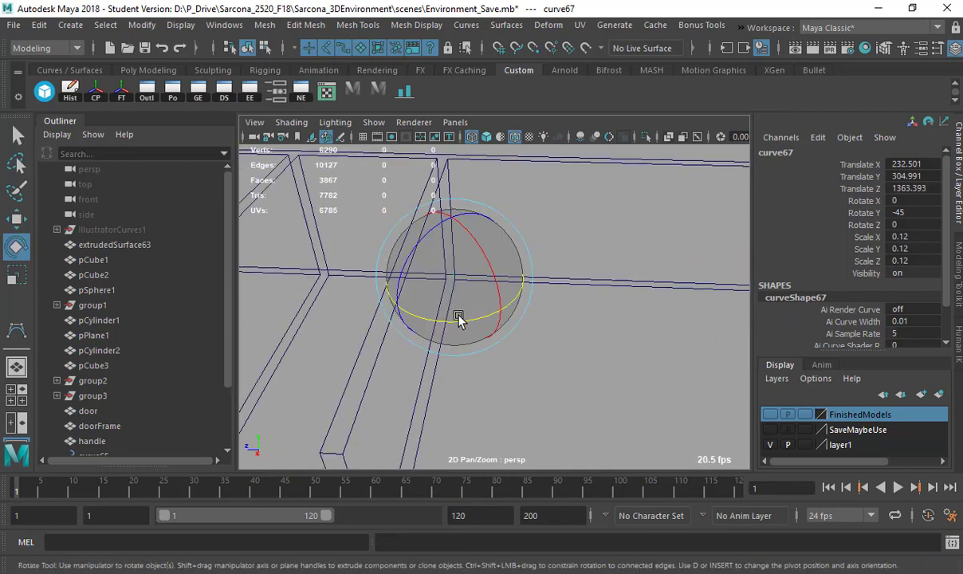
pyautogui.moveTo(476, 314); pyautogui.dragTo(498, 288)
pyautogui.press('5')
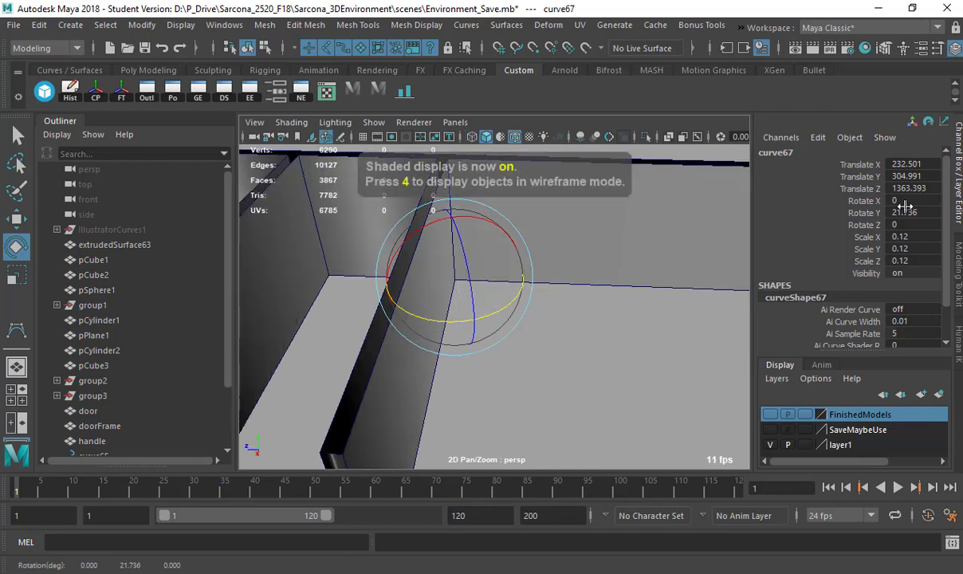
pyautogui.click(914, 217)
pyautogui.write('45')
pyautogui.press('Return')
pyautogui.keyDown('alt'); pyautogui.moveTo(599, 269); pyautogui.dragTo(415, 318); pyautogui.keyUp('alt')
pyautogui.press('4')
pyautogui.keyDown('alt'); pyautogui.moveTo(414, 318); pyautogui.dragTo(514, 320, button='right'); pyautogui.keyUp('alt')
pyautogui.press('w')
pyautogui.moveTo(468, 322); pyautogui.dragTo(458, 322)
# Duplicate the 45-degree curve and place the copy at the free end of the adjoining wall at X 1304.518.
pyautogui.keyDown('alt'); pyautogui.moveTo(545, 325); pyautogui.dragTo(186, 305); pyautogui.keyUp('alt')
pyautogui.press('5')
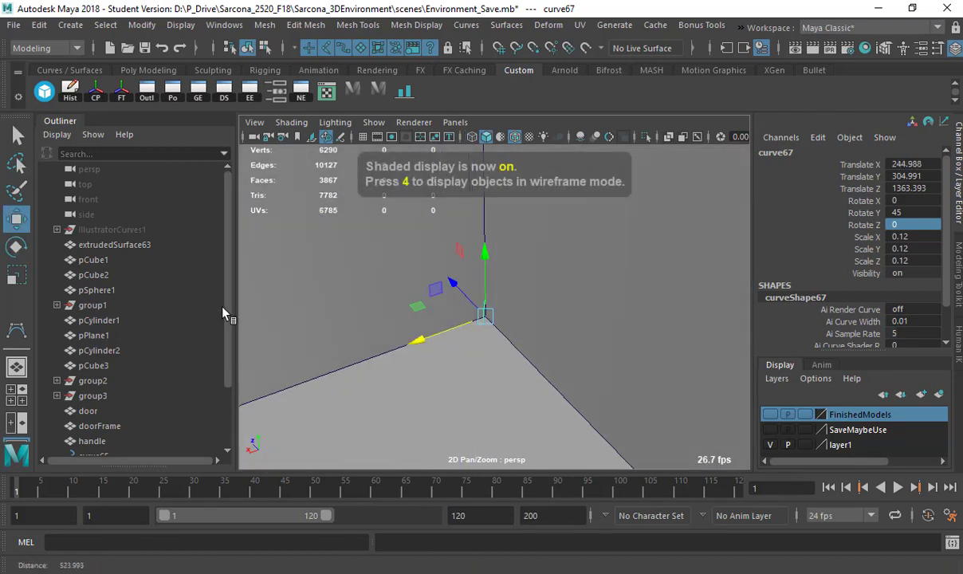
pyautogui.keyDown('alt'); pyautogui.moveTo(247, 322); pyautogui.dragTo(451, 267, button='middle'); pyautogui.keyUp('alt')
pyautogui.moveTo(263, 277)
pyautogui.keyDown('alt'); pyautogui.mouseDown()
pyautogui.moveTo(514, 323)
pyautogui.moveTo(485, 282)
pyautogui.moveTo(563, 271)
pyautogui.moveTo(379, 344)
pyautogui.moveTo(361, 335)
pyautogui.moveTo(354, 344)
pyautogui.mouseUp(); pyautogui.keyUp('alt')
pyautogui.hotkey('ctrl', 'd')
pyautogui.press('f')
pyautogui.press('e')
pyautogui.keyDown('alt'); pyautogui.moveTo(446, 352); pyautogui.dragTo(565, 360); pyautogui.keyUp('alt')
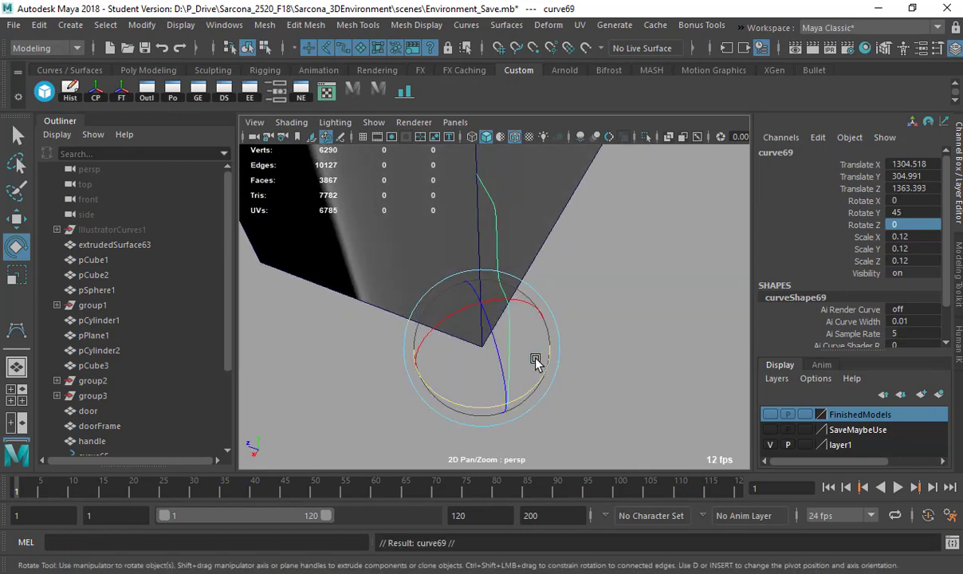
pyautogui.press('w')
pyautogui.moveTo(460, 343); pyautogui.dragTo(391, 311)
pyautogui.click(433, 308)
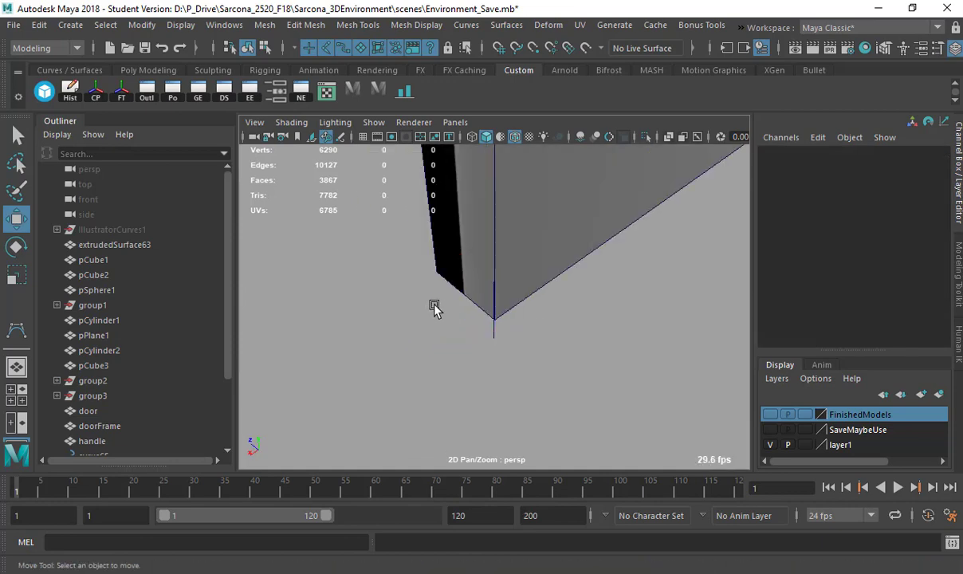
pyautogui.click(495, 324)
# Select the four profile curves in order along the walls: curve68, curve67, curve65 and curve66.
pyautogui.keyDown('alt'); pyautogui.moveTo(484, 275); pyautogui.dragTo(559, 233); pyautogui.keyUp('alt')
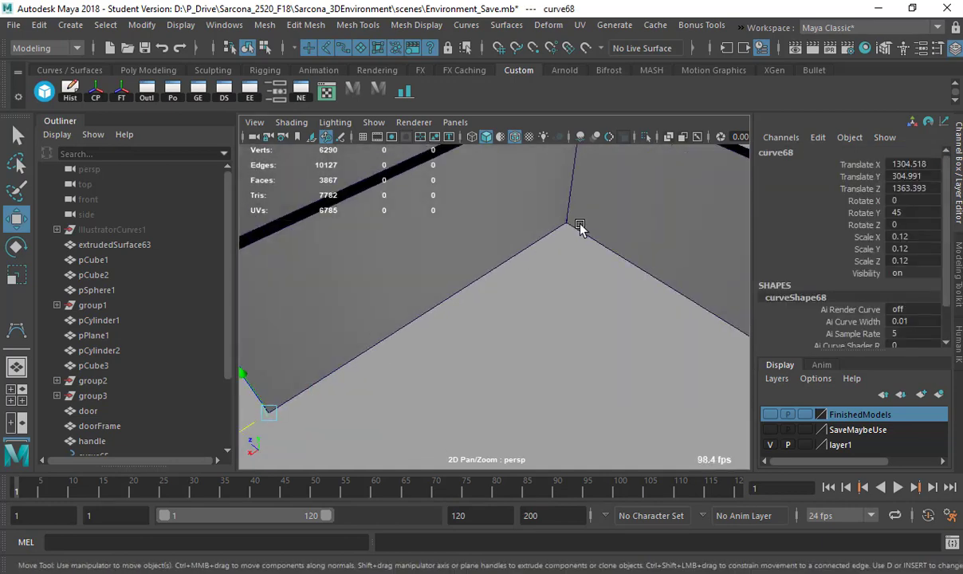
pyautogui.scroll(-2, 111, 389)
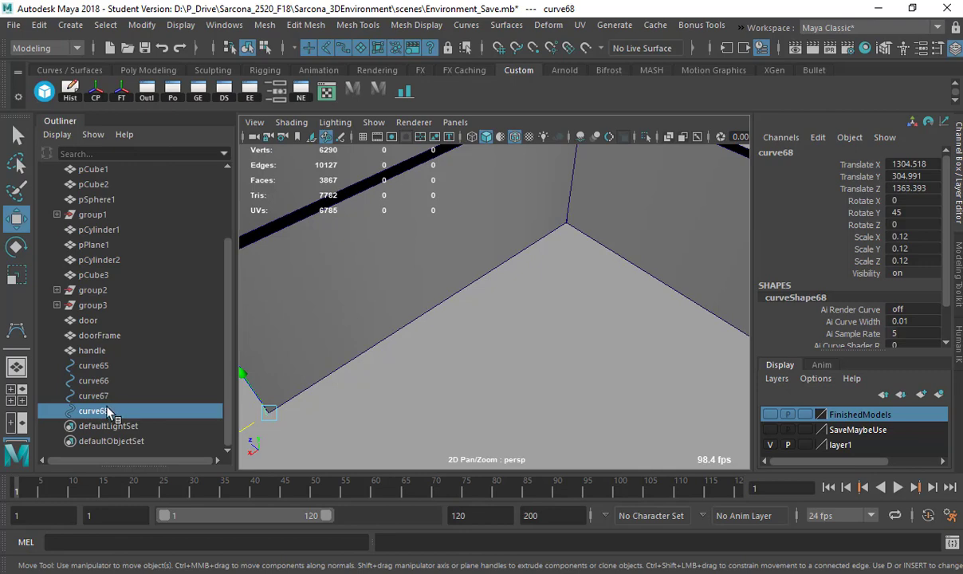
pyautogui.keyDown('ctrl'); pyautogui.click(118, 396); pyautogui.keyUp('ctrl')
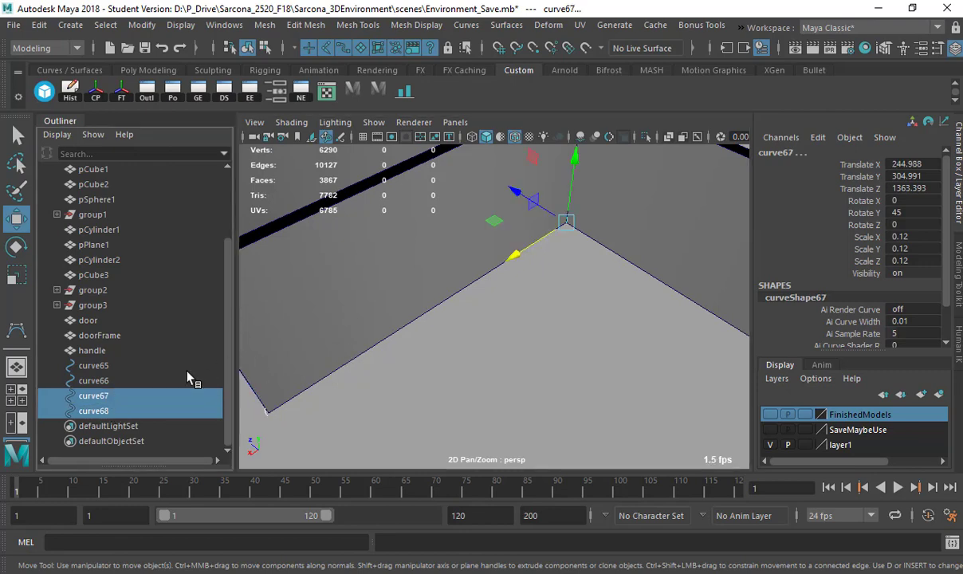
pyautogui.keyDown('ctrl'); pyautogui.click(128, 367); pyautogui.keyUp('ctrl')
pyautogui.keyDown('ctrl'); pyautogui.click(129, 380); pyautogui.keyUp('ctrl')
pyautogui.keyDown('alt'); pyautogui.moveTo(590, 303); pyautogui.dragTo(535, 325); pyautogui.keyUp('alt')
pyautogui.press('4')
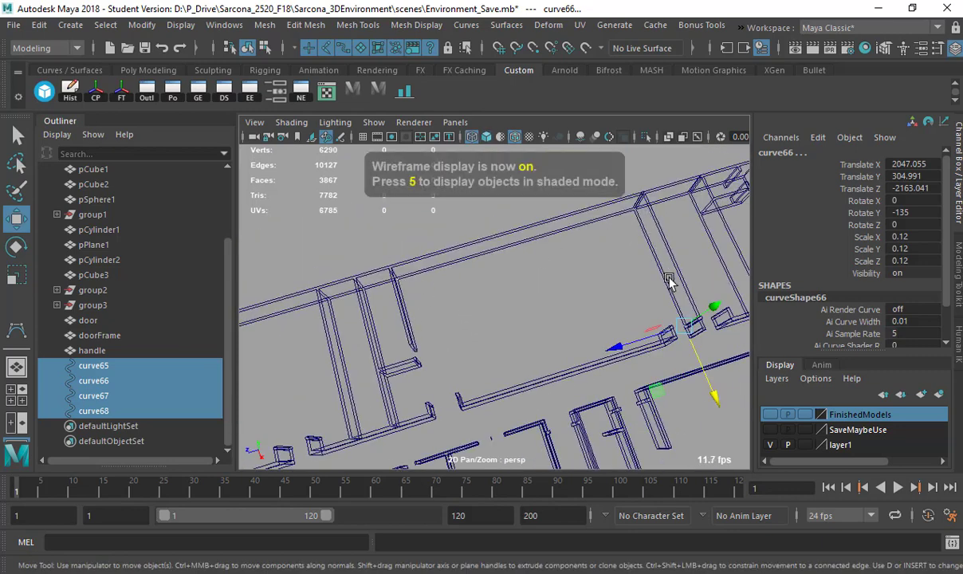
# Loft the selected profile curves with a linear surface degree and quad polygon output.
pyautogui.click(502, 26)
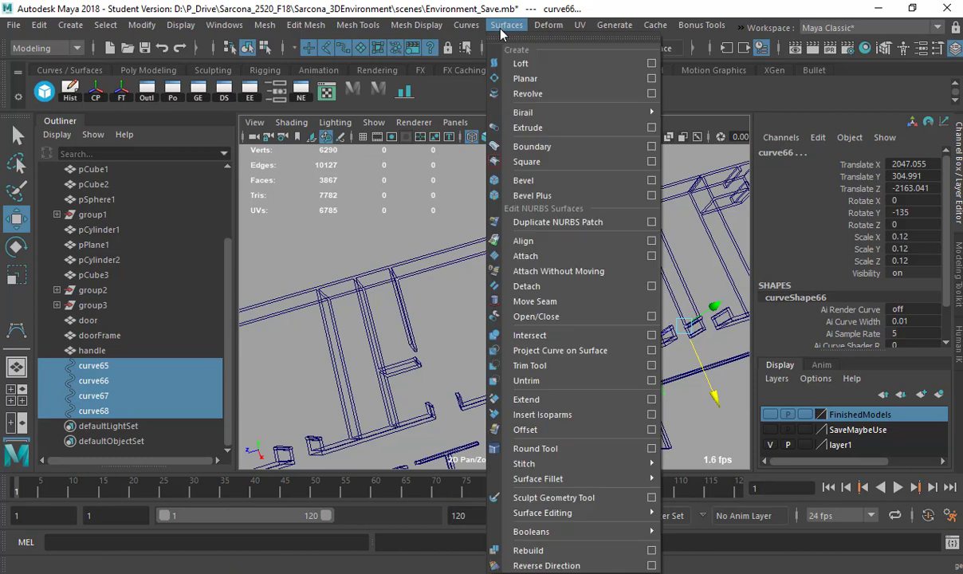
pyautogui.click(652, 63)
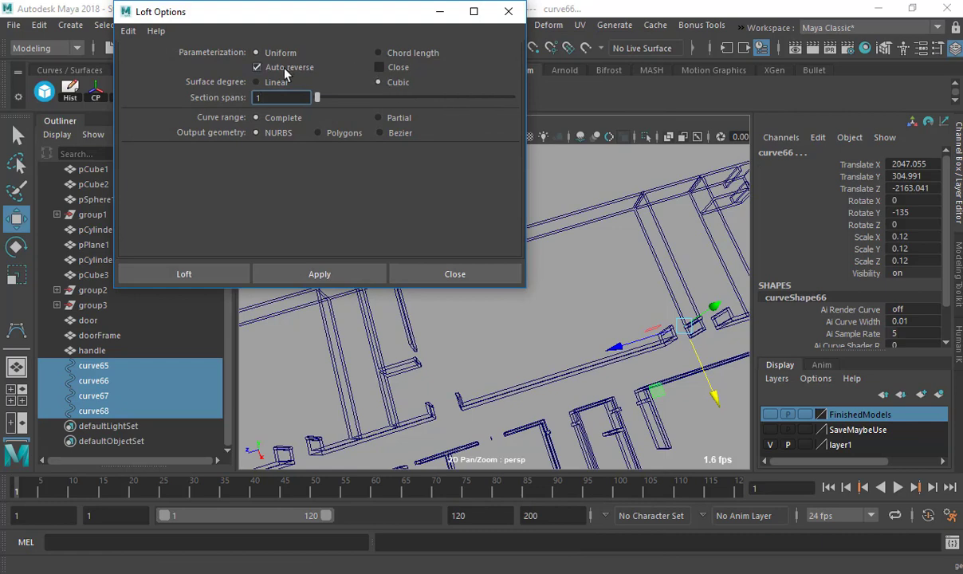
pyautogui.click(318, 133)
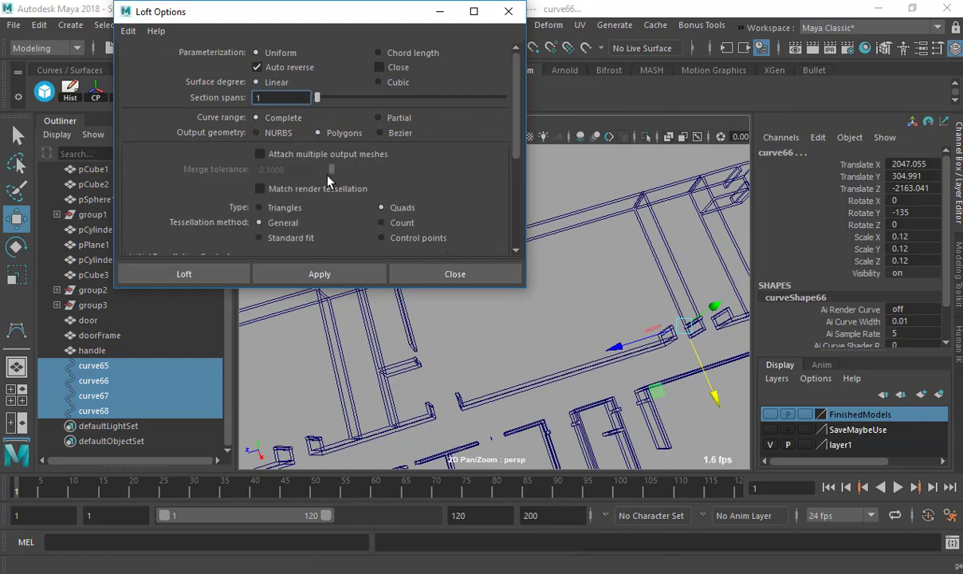
pyautogui.scroll(-3, 311, 211)
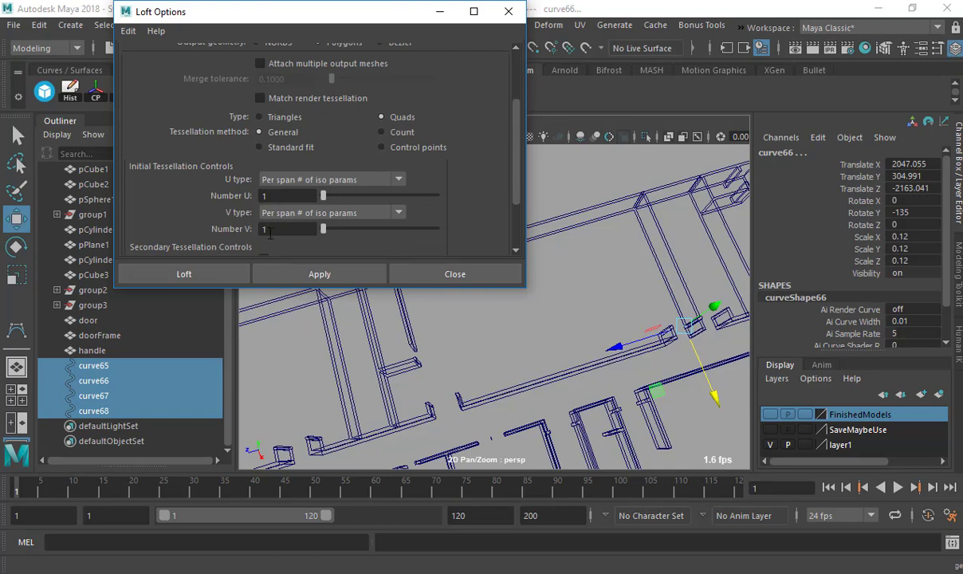
pyautogui.click(185, 273)
# Display the lofted trim in shaded mode with wireframe on shaded turned off.
pyautogui.keyDown('alt'); pyautogui.moveTo(550, 299); pyautogui.dragTo(683, 294, button='right'); pyautogui.keyUp('alt')
pyautogui.press('5')
pyautogui.click(582, 295)
pyautogui.keyDown('alt'); pyautogui.moveTo(582, 295); pyautogui.dragTo(672, 271); pyautogui.keyUp('alt')
pyautogui.keyDown('alt'); pyautogui.moveTo(672, 271); pyautogui.dragTo(567, 315, button='middle'); pyautogui.keyUp('alt')
pyautogui.keyDown('alt'); pyautogui.moveTo(563, 312); pyautogui.dragTo(575, 309, button='right'); pyautogui.keyUp('alt')
pyautogui.click(513, 141)
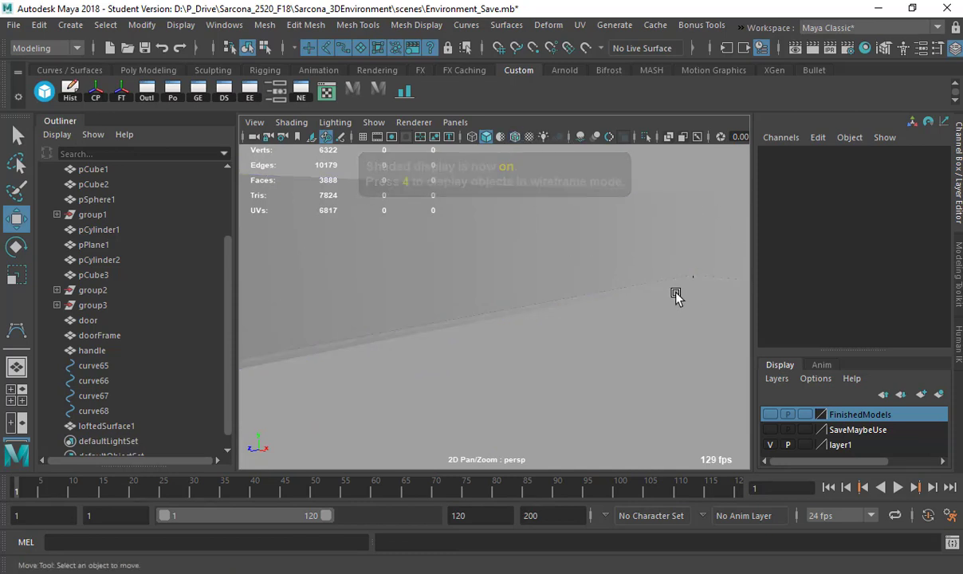
# Examine the lofted trim along the walls and in the room corners.
pyautogui.keyDown('alt'); pyautogui.moveTo(688, 298); pyautogui.dragTo(537, 301); pyautogui.keyUp('alt')
pyautogui.keyDown('alt'); pyautogui.moveTo(496, 302); pyautogui.dragTo(566, 298, button='right'); pyautogui.keyUp('alt')
pyautogui.keyDown('alt'); pyautogui.moveTo(454, 328); pyautogui.dragTo(732, 336, button='right'); pyautogui.keyUp('alt')
pyautogui.click(684, 334)
pyautogui.moveTo(585, 332); pyautogui.dragTo(522, 321, button='right')
pyautogui.moveTo(334, 266); pyautogui.dragTo(360, 290)
pyautogui.press('f')
pyautogui.moveTo(549, 268); pyautogui.dragTo(591, 224, button='right')
pyautogui.keyDown('alt'); pyautogui.moveTo(446, 242); pyautogui.dragTo(343, 245, button='right'); pyautogui.keyUp('alt')
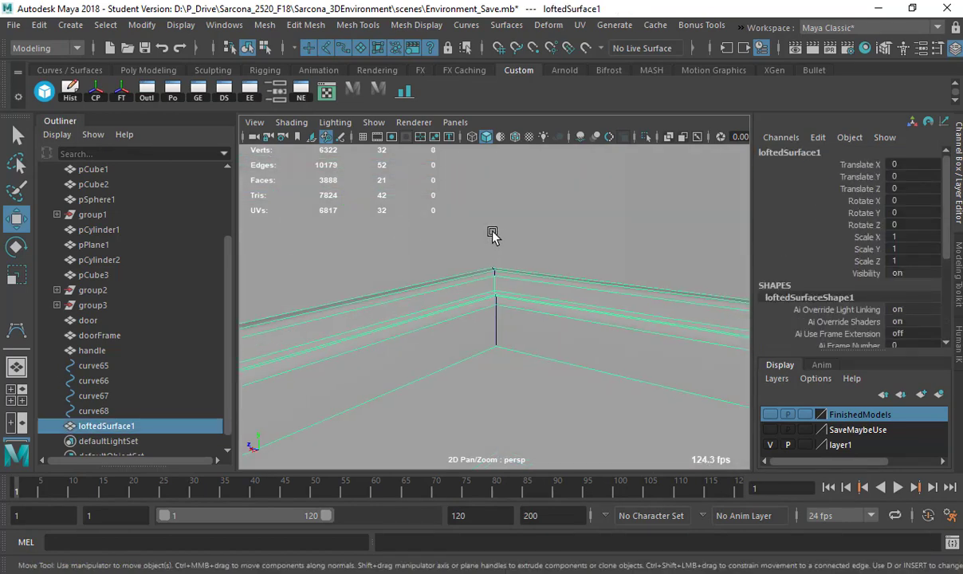
pyautogui.click(491, 234)
pyautogui.keyDown('alt'); pyautogui.moveTo(498, 236); pyautogui.dragTo(613, 275); pyautogui.keyUp('alt')
pyautogui.keyDown('alt'); pyautogui.moveTo(612, 275); pyautogui.dragTo(540, 268, button='right'); pyautogui.keyUp('alt')
pyautogui.keyDown('alt'); pyautogui.moveTo(538, 269); pyautogui.dragTo(397, 291); pyautogui.keyUp('alt')
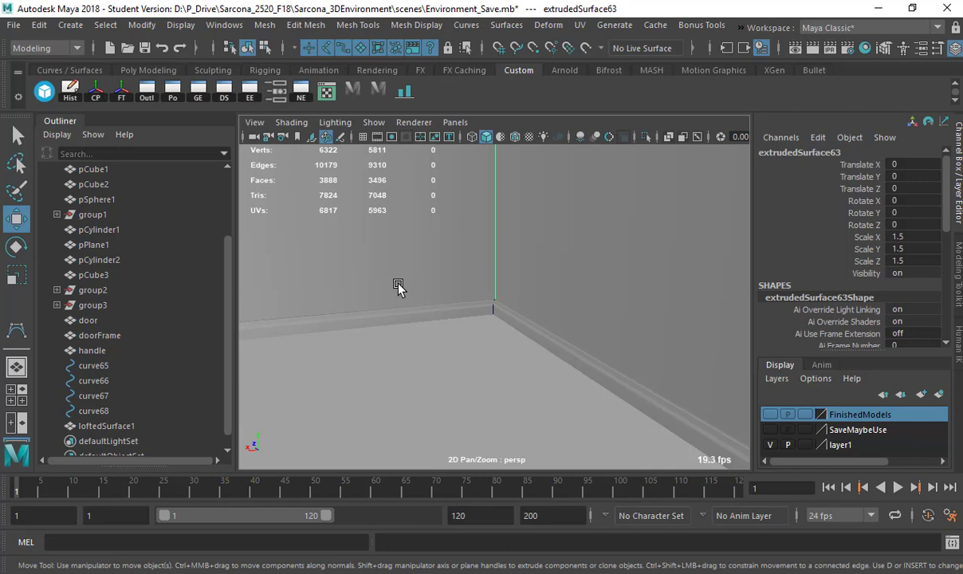
pyautogui.scroll(-4, 481, 358)
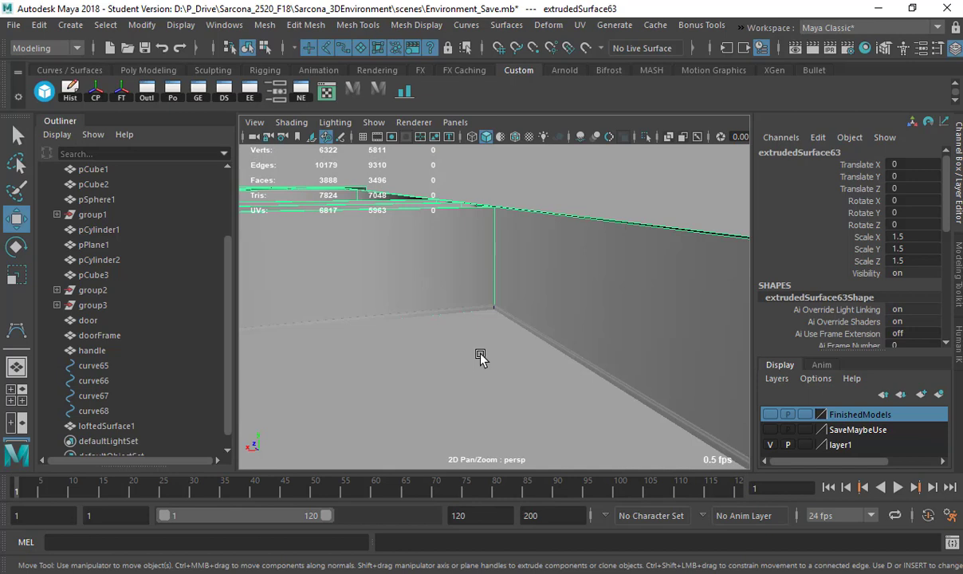
pyautogui.click(589, 198)
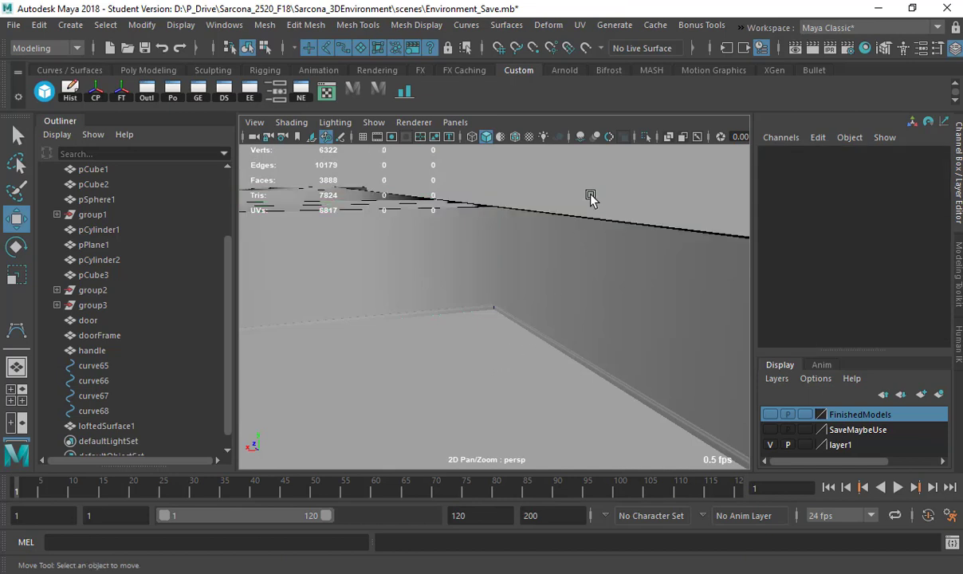
pyautogui.keyDown('alt'); pyautogui.moveTo(536, 236); pyautogui.dragTo(467, 244); pyautogui.keyUp('alt')
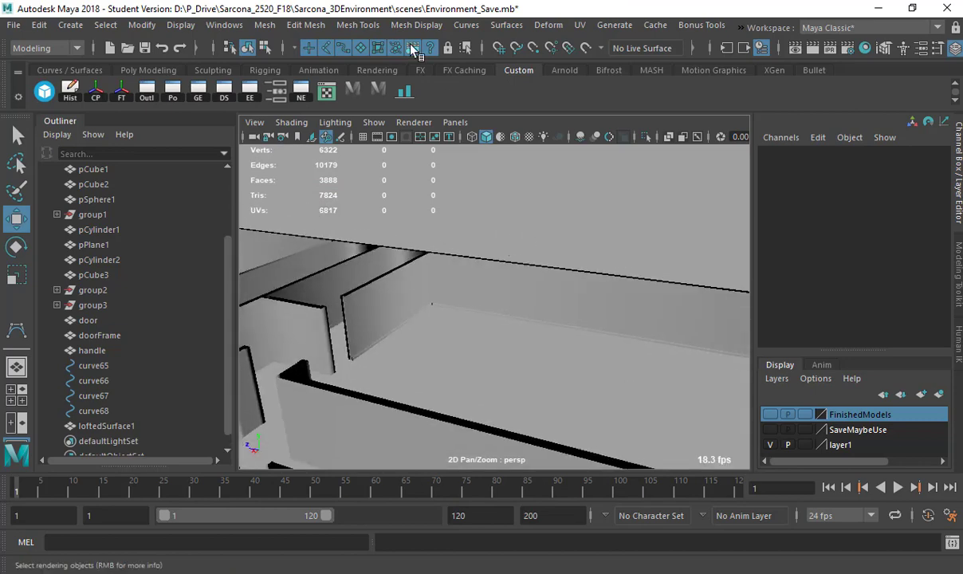
# Switch to the front view and start the CV Curve Tool.
pyautogui.click(519, 26)
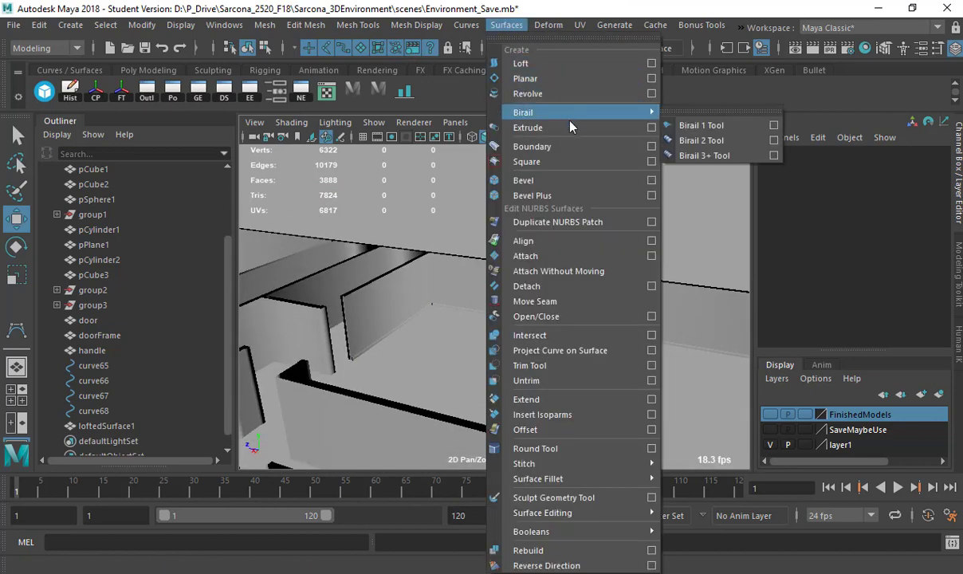
pyautogui.click(404, 189)
pyautogui.press('space')
pyautogui.moveTo(404, 190); pyautogui.dragTo(404, 230)
pyautogui.keyDown('alt'); pyautogui.moveTo(398, 227); pyautogui.dragTo(191, 207, button='right'); pyautogui.keyUp('alt')
pyautogui.keyDown('alt'); pyautogui.moveTo(574, 311); pyautogui.dragTo(497, 184, button='right'); pyautogui.keyUp('alt')
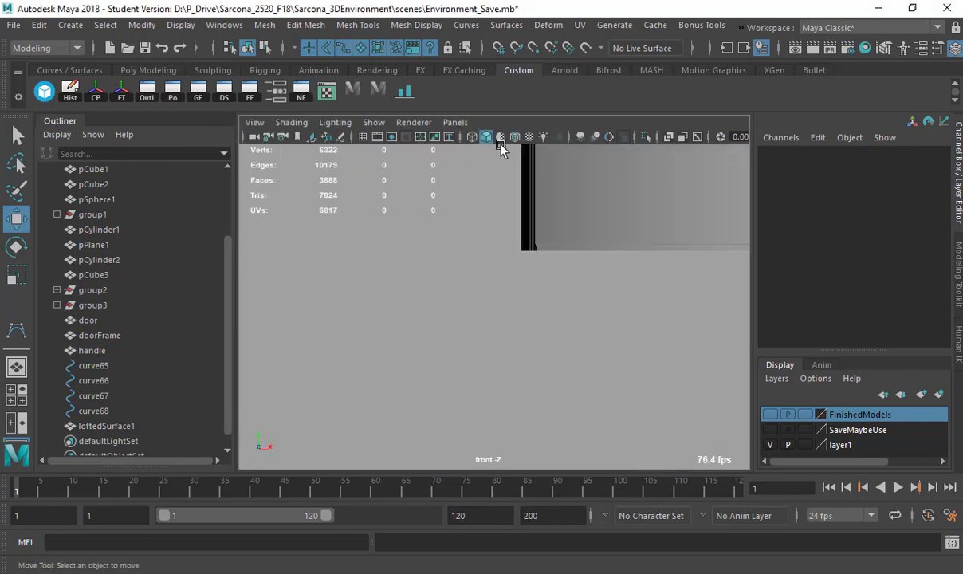
pyautogui.keyDown('alt'); pyautogui.moveTo(497, 183); pyautogui.dragTo(617, 110, button='middle'); pyautogui.keyUp('alt')
pyautogui.click(76, 25)
pyautogui.moveTo(111, 78)
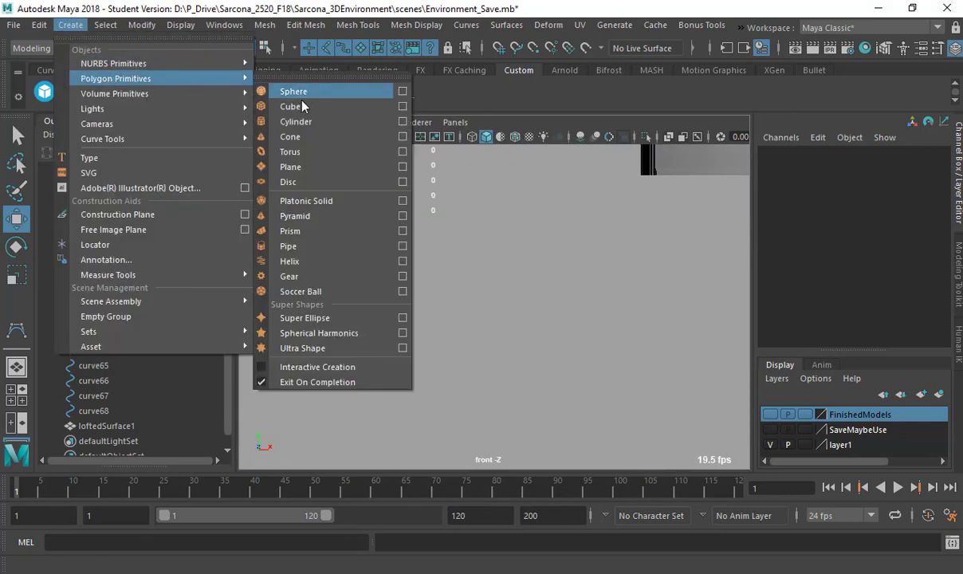
pyautogui.moveTo(240, 139)
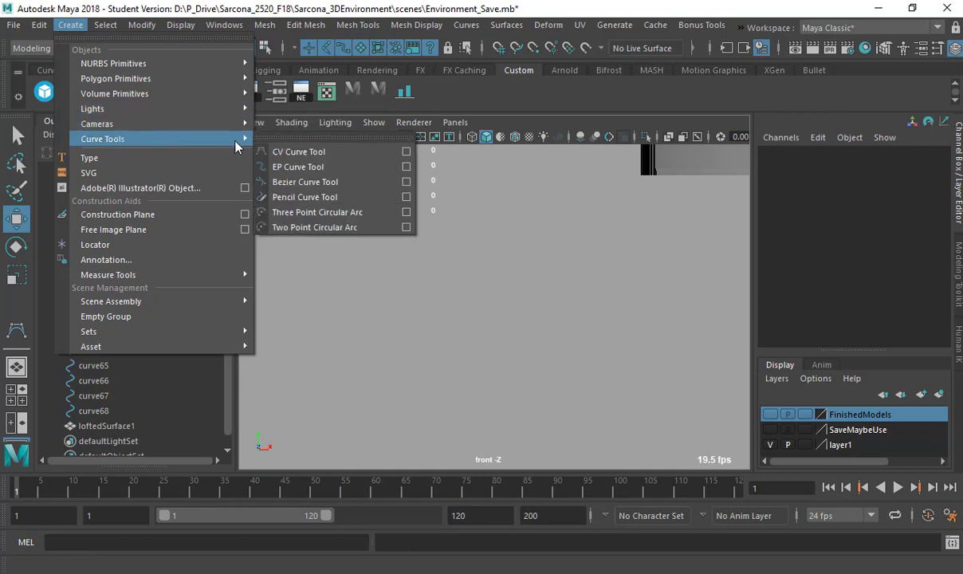
pyautogui.click(296, 152)
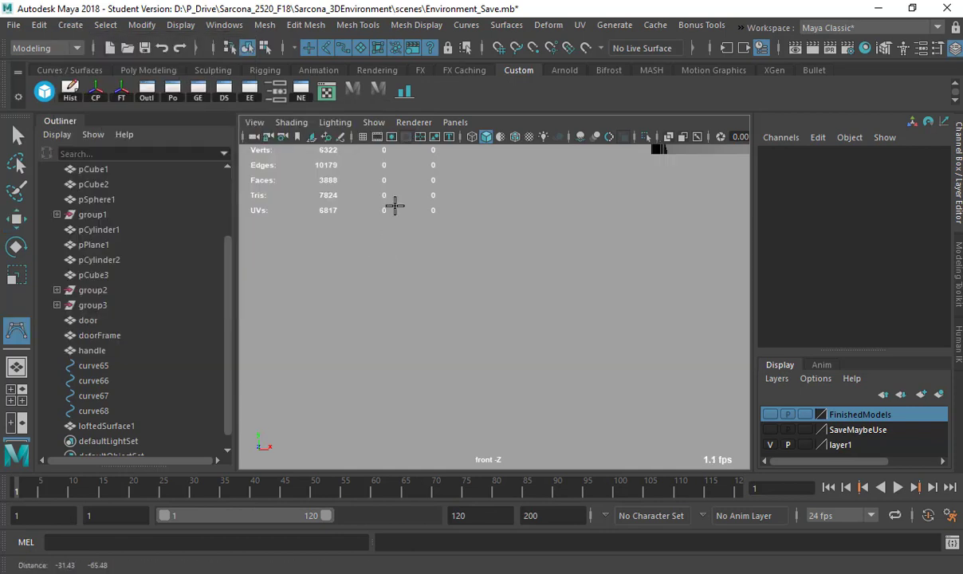
# Turn on the viewport grid and switch to the side view.
pyautogui.click(363, 136)
pyautogui.keyDown('alt'); pyautogui.moveTo(403, 321); pyautogui.dragTo(802, 320, button='right'); pyautogui.keyUp('alt')
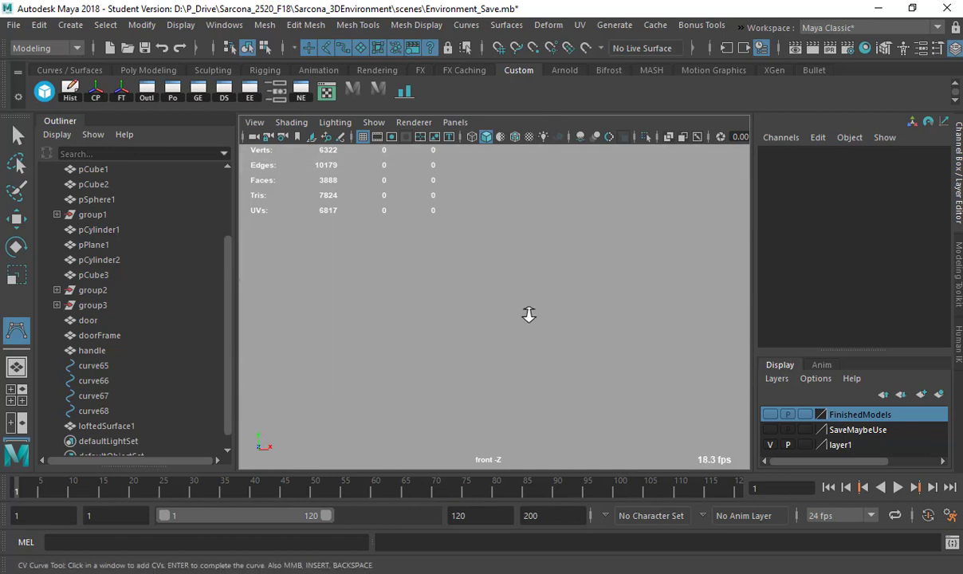
pyautogui.press('space')
pyautogui.moveTo(344, 279); pyautogui.dragTo(394, 283)
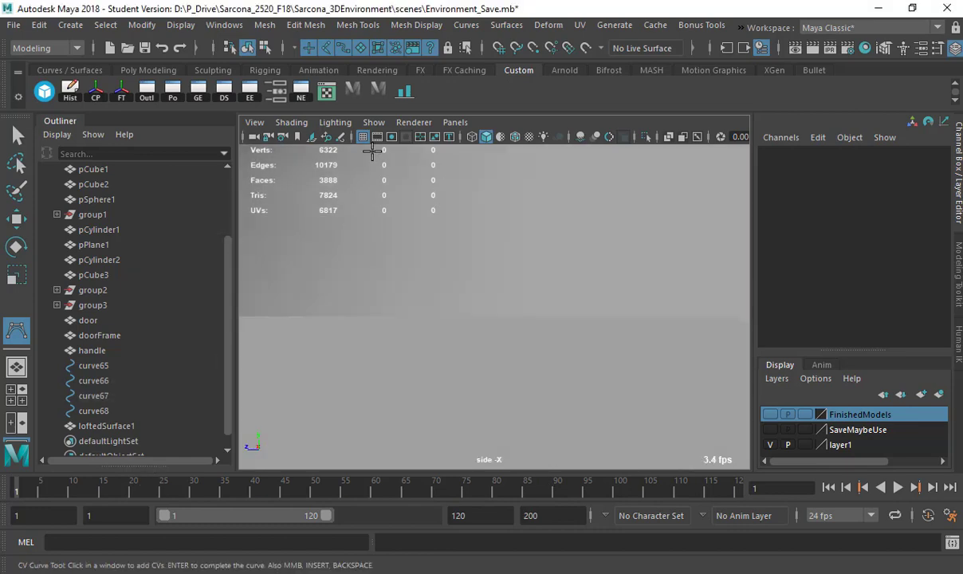
# Check the display options and adjust the side view to find the missing grid.
pyautogui.click(374, 122)
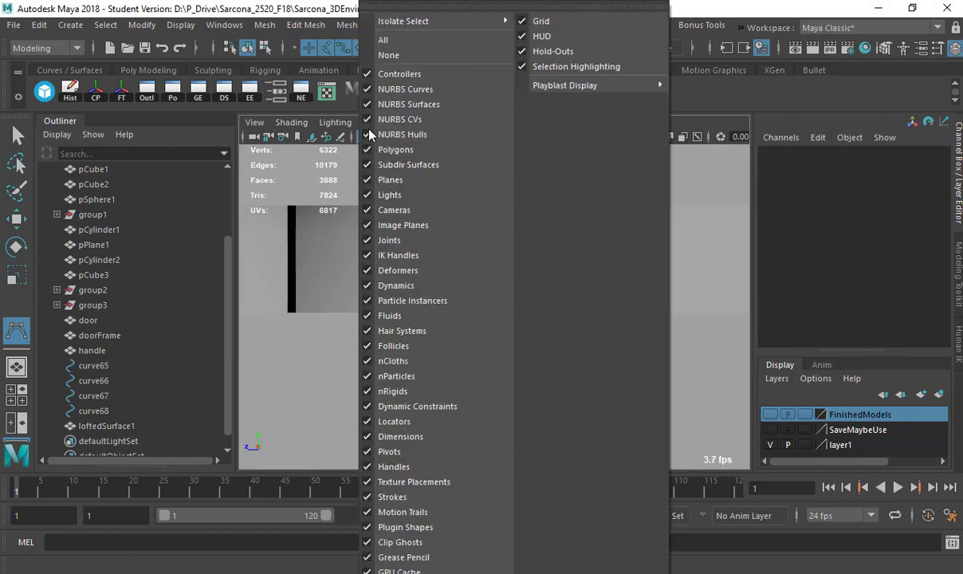
pyautogui.click(182, 53)
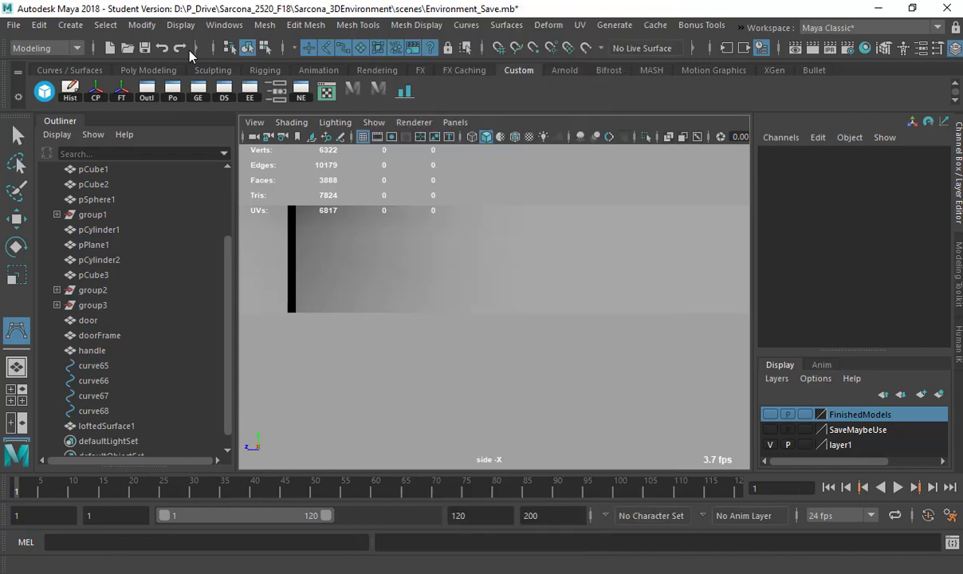
pyautogui.click(182, 26)
pyautogui.click(641, 205)
pyautogui.keyDown('alt'); pyautogui.moveTo(437, 244); pyautogui.dragTo(275, 275, button='right'); pyautogui.keyUp('alt')
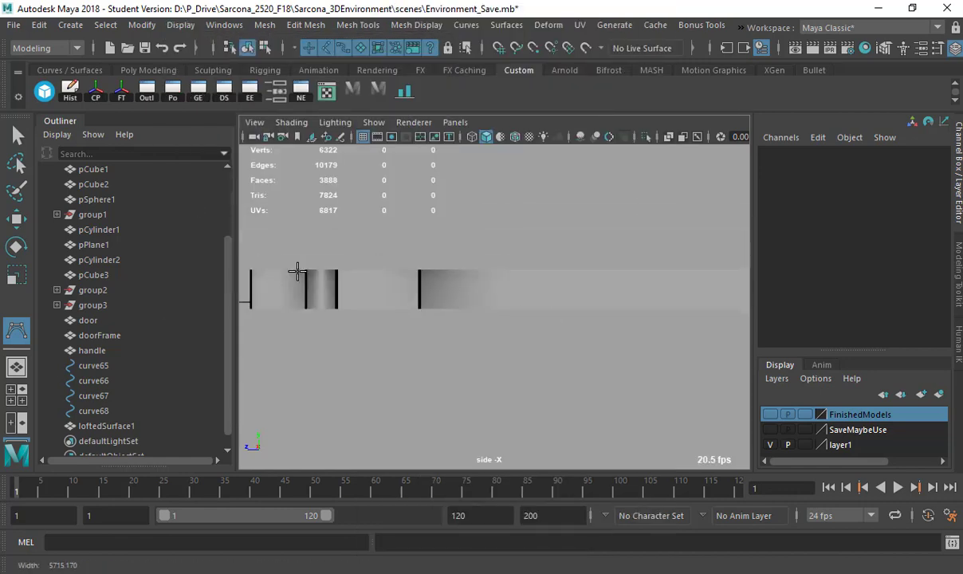
pyautogui.keyDown('alt'); pyautogui.moveTo(479, 295); pyautogui.dragTo(385, 304, button='right'); pyautogui.keyUp('alt')
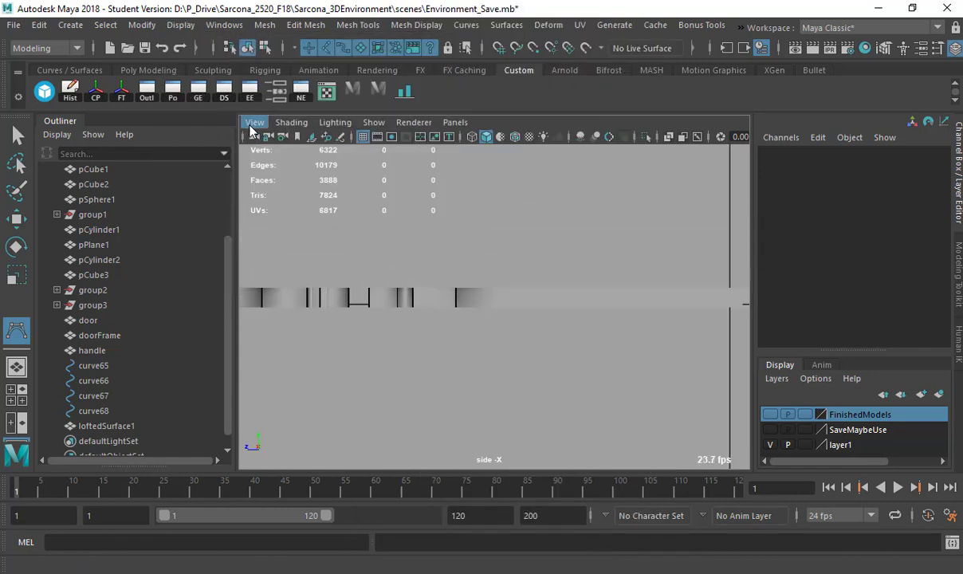
pyautogui.click(254, 122)
pyautogui.click(323, 250)
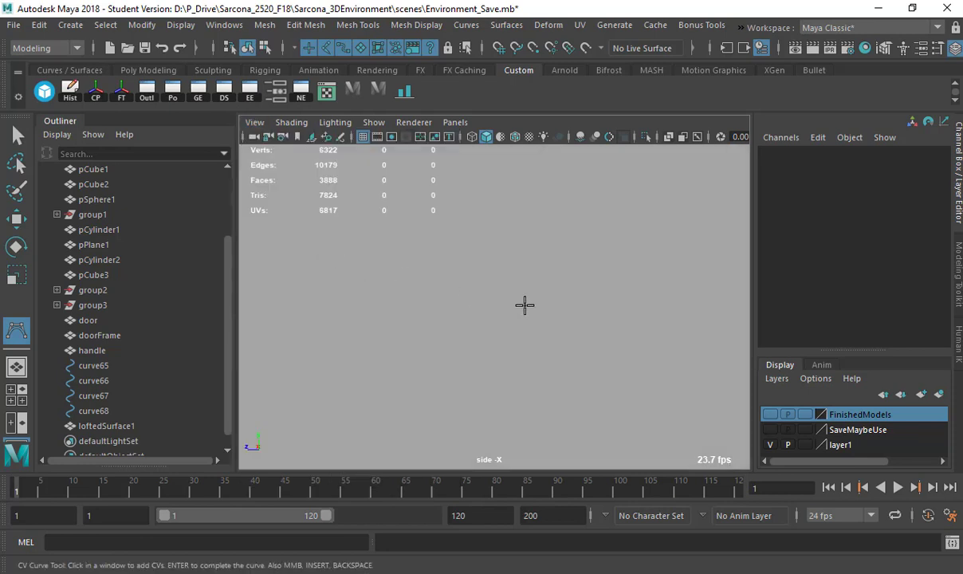
pyautogui.click(363, 137)
pyautogui.click(428, 191)
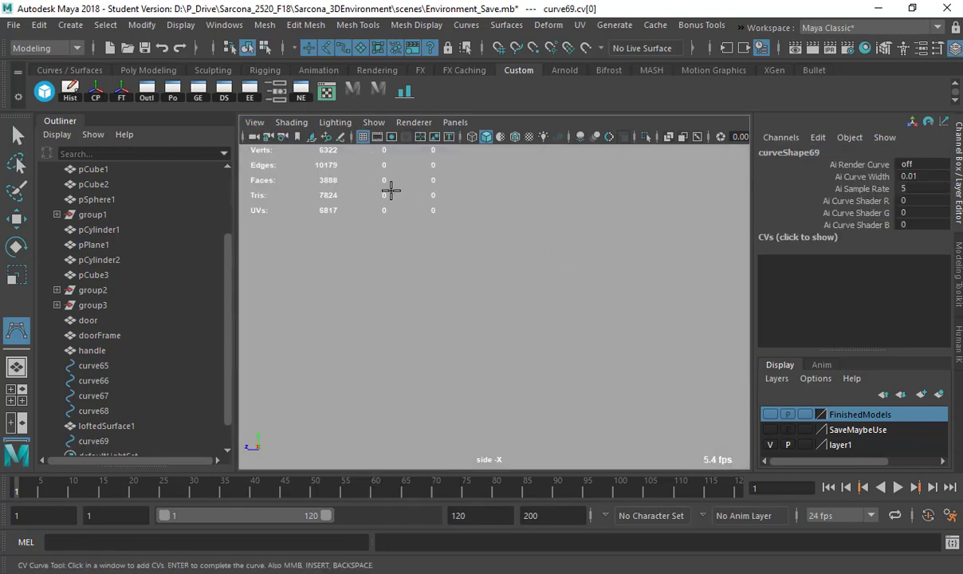
pyautogui.click(365, 212)
# Select the side camera and set its far clip plane to 1000000.
pyautogui.press('w')
pyautogui.click(263, 137)
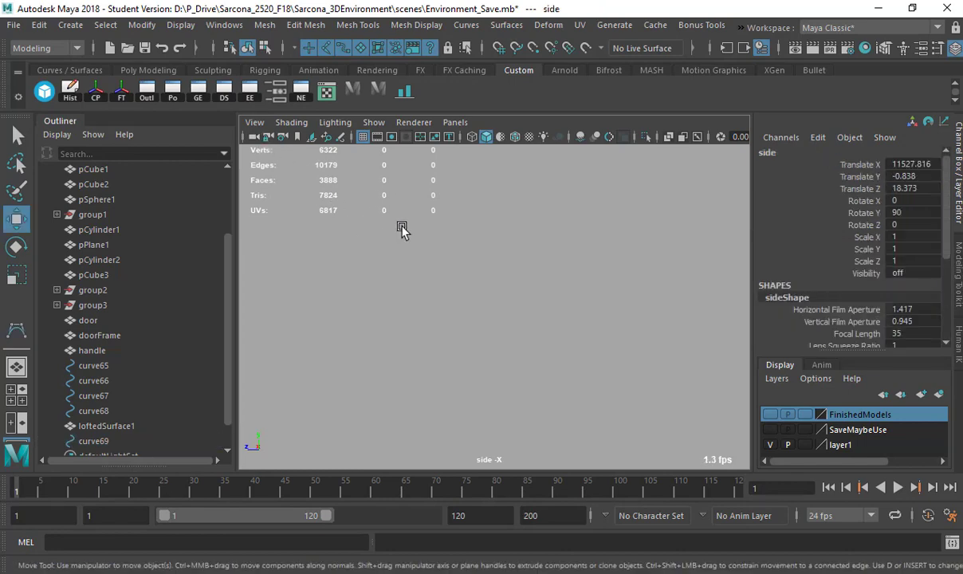
pyautogui.hotkey('ctrl', 'a')
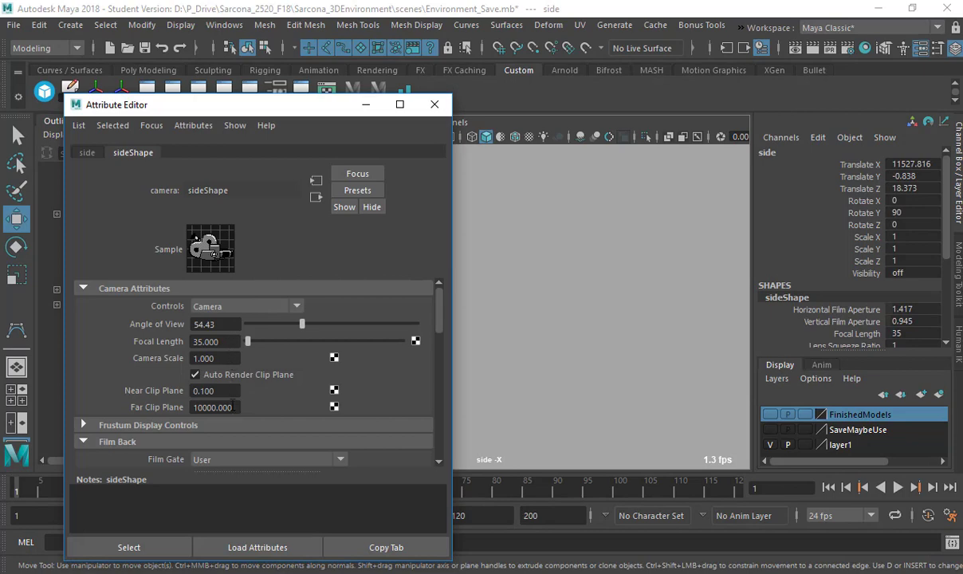
pyautogui.write('0')
pyautogui.press('Return')
pyautogui.click(435, 104)
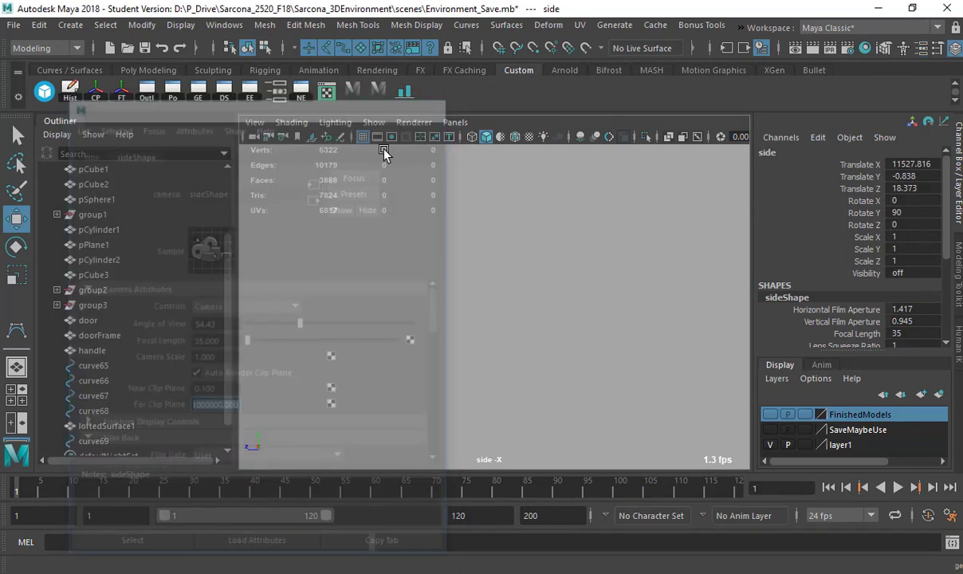
# Switch to the top view at an empty grid area and abandon the curve started by accident.
pyautogui.keyDown('alt'); pyautogui.moveTo(331, 242); pyautogui.dragTo(331, 259, button='middle'); pyautogui.keyUp('alt')
pyautogui.press('y')
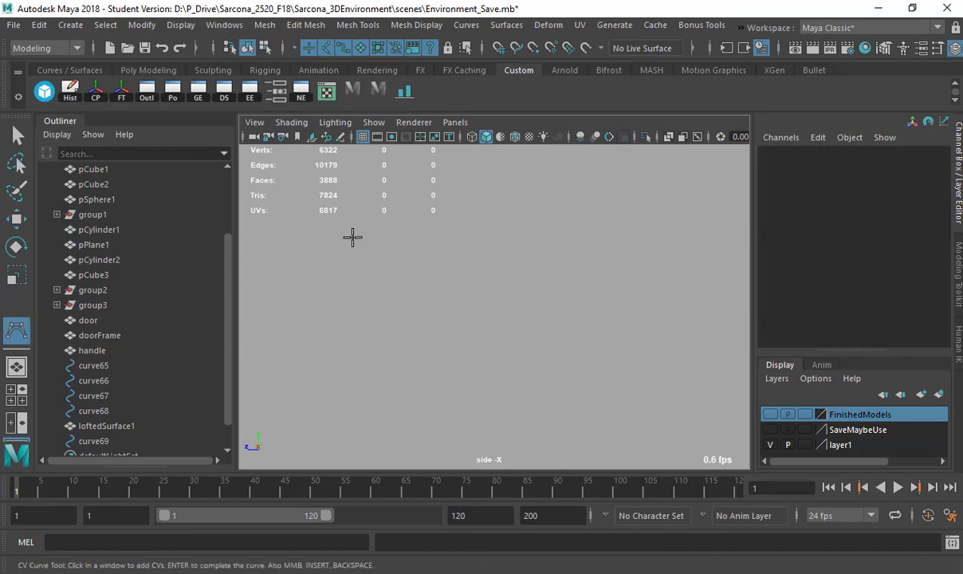
pyautogui.moveTo(320, 357); pyautogui.dragTo(320, 323)
pyautogui.keyDown('alt'); pyautogui.moveTo(373, 298); pyautogui.dragTo(468, 379); pyautogui.keyUp('alt')
pyautogui.keyDown('alt'); pyautogui.moveTo(467, 379); pyautogui.dragTo(227, 336, button='right'); pyautogui.keyUp('alt')
pyautogui.press('space')
pyautogui.moveTo(352, 315); pyautogui.dragTo(287, 319)
pyautogui.keyDown('alt'); pyautogui.moveTo(499, 320); pyautogui.dragTo(221, 315, button='right'); pyautogui.keyUp('alt')
pyautogui.keyDown('alt'); pyautogui.moveTo(410, 299); pyautogui.dragTo(608, 271, button='middle'); pyautogui.keyUp('alt')
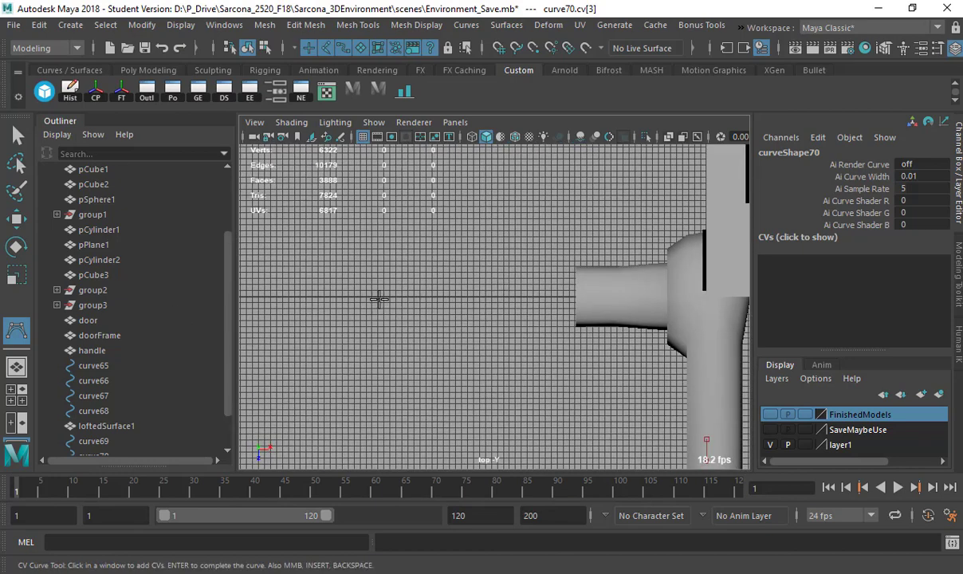
pyautogui.keyDown('alt'); pyautogui.moveTo(380, 304); pyautogui.dragTo(460, 258, button='middle'); pyautogui.keyUp('alt')
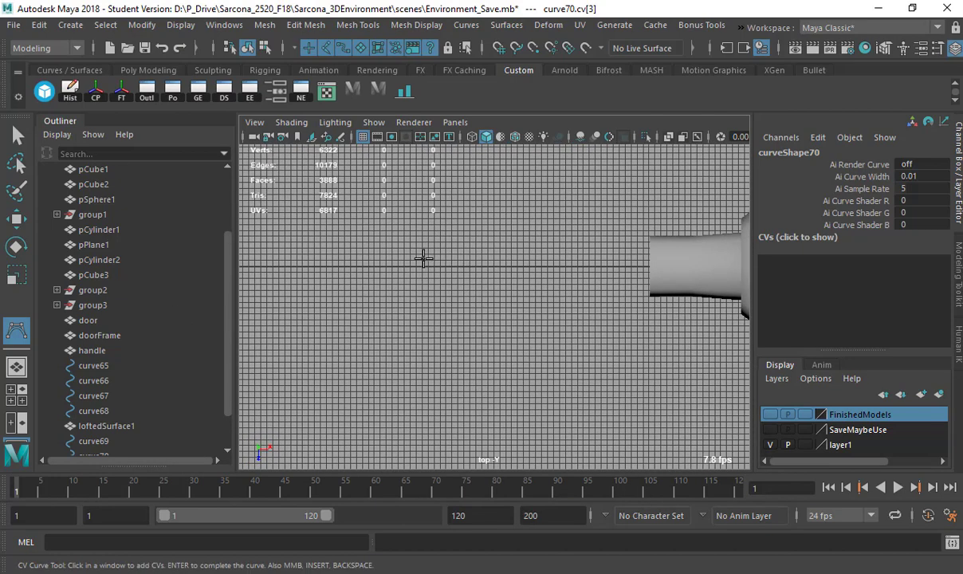
pyautogui.keyDown('alt'); pyautogui.moveTo(373, 248); pyautogui.dragTo(909, 268, button='right'); pyautogui.keyUp('alt')
pyautogui.keyDown('alt'); pyautogui.moveTo(521, 295); pyautogui.dragTo(312, 289, button='right'); pyautogui.keyUp('alt')
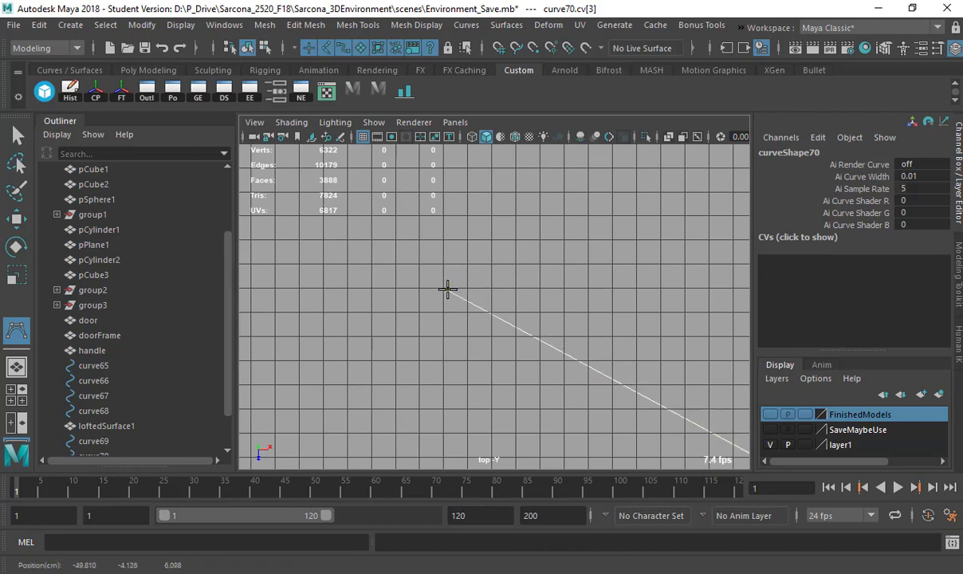
pyautogui.press('w')
pyautogui.click(451, 285)
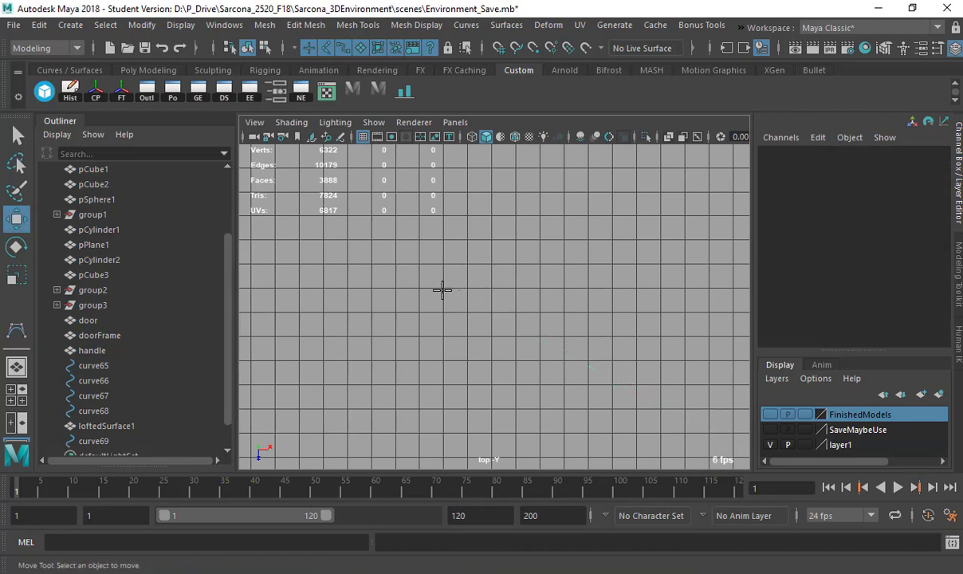
# Begin a CV curve in the top view with a curved flare that turns into a straight shaft.
pyautogui.press('y')
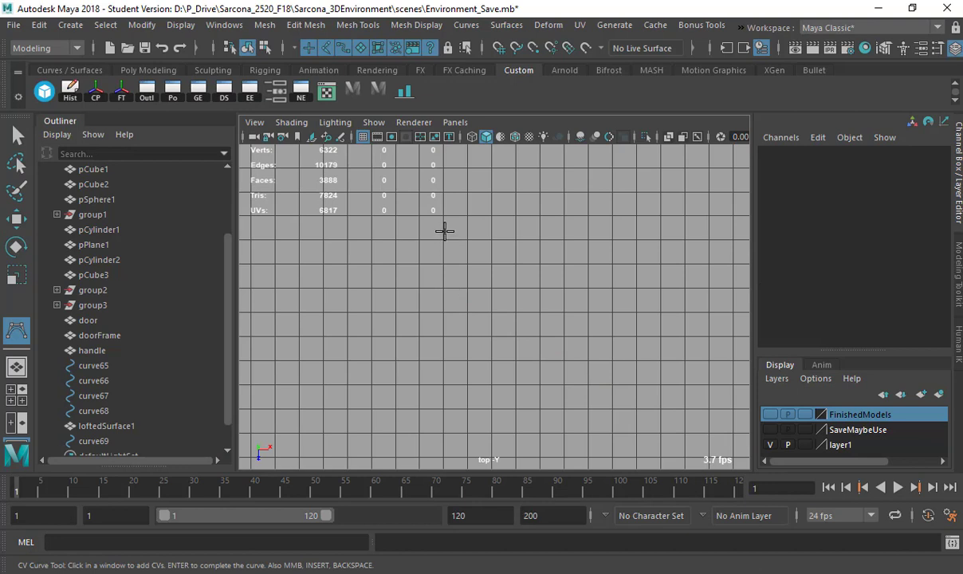
pyautogui.click(349, 184)
pyautogui.click(367, 223)
pyautogui.click(419, 253)
pyautogui.click(448, 256)
pyautogui.click(456, 270)
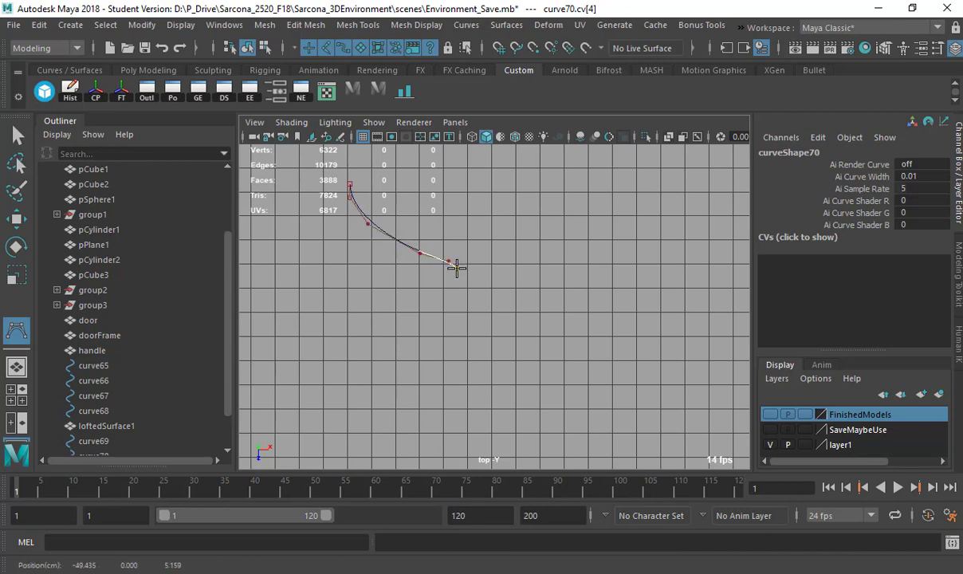
pyautogui.click(456, 289)
pyautogui.click(457, 352)
pyautogui.click(457, 423)
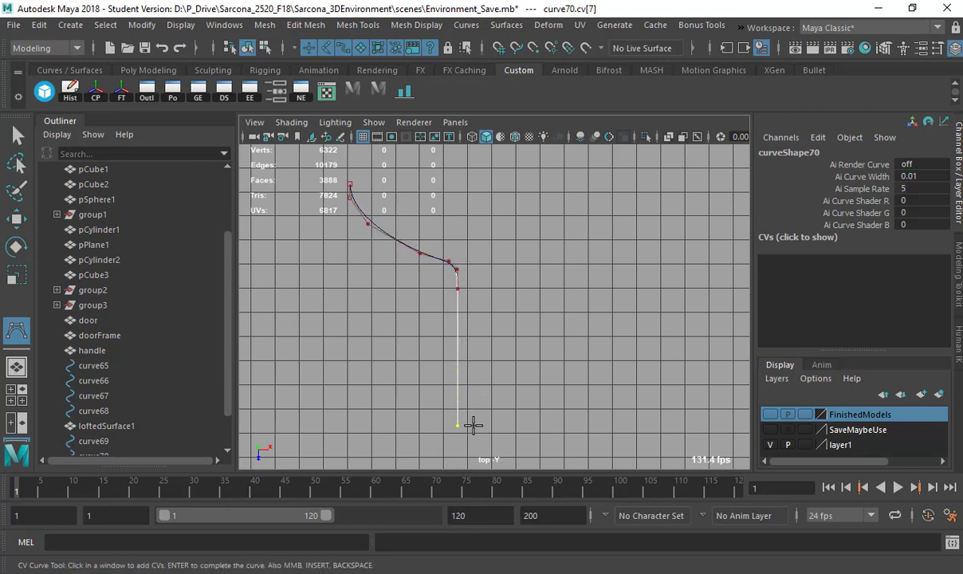
# Extend the profile curve's straight shaft with another CV well below the flare.
pyautogui.keyDown('alt'); pyautogui.moveTo(459, 423); pyautogui.dragTo(466, 156, button='middle'); pyautogui.keyUp('alt')
pyautogui.scroll(-5, 472, 310)
pyautogui.moveTo(482, 327); pyautogui.dragTo(479, 422)
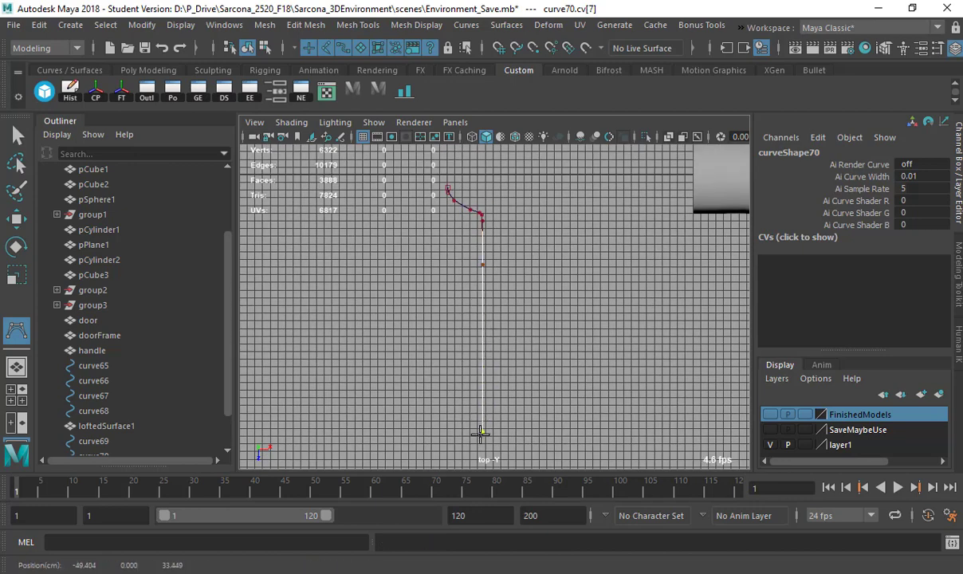
pyautogui.keyDown('alt'); pyautogui.moveTo(495, 397); pyautogui.dragTo(466, 337, button='middle'); pyautogui.keyUp('alt')
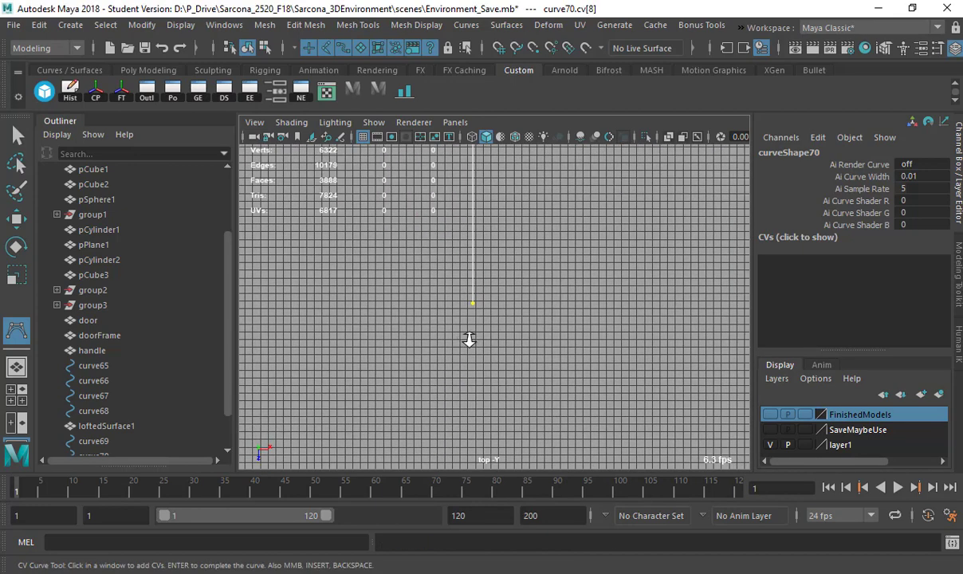
pyautogui.keyDown('alt'); pyautogui.moveTo(479, 326); pyautogui.dragTo(538, 320, button='right'); pyautogui.keyUp('alt')
pyautogui.click(450, 310)
pyautogui.click(435, 322)
pyautogui.hotkey('ctrl', 'z')
pyautogui.hotkey('ctrl', 'z')
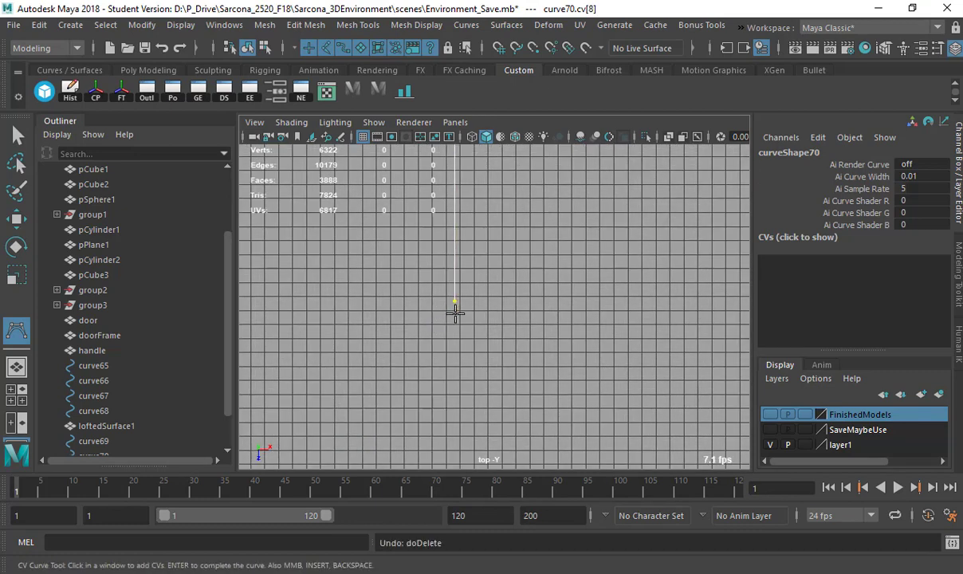
pyautogui.click(455, 309)
pyautogui.keyDown('alt'); pyautogui.moveTo(453, 309); pyautogui.dragTo(829, 324, button='right'); pyautogui.keyUp('alt')
pyautogui.keyDown('alt'); pyautogui.moveTo(250, 333); pyautogui.dragTo(518, 285, button='middle'); pyautogui.keyUp('alt')
pyautogui.click(534, 310)
pyautogui.click(500, 329)
pyautogui.click(421, 344)
pyautogui.hotkey('ctrl', 'z')
pyautogui.hotkey('ctrl', 'z')
pyautogui.hotkey('ctrl', 'z')
pyautogui.click(290, 358)
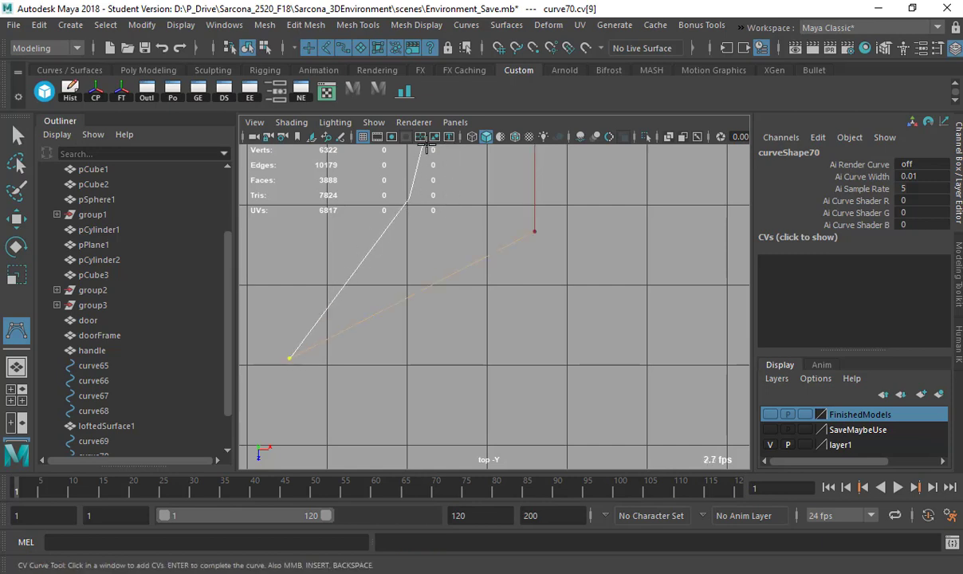
pyautogui.hotkey('ctrl', 'z')
# Add seven CVs forming a small flared foot at the shaft's lower end and complete the curve.
pyautogui.click(534, 249)
pyautogui.click(534, 275)
pyautogui.click(512, 275)
pyautogui.click(396, 315)
pyautogui.click(382, 356)
pyautogui.click(377, 392)
pyautogui.click(377, 432)
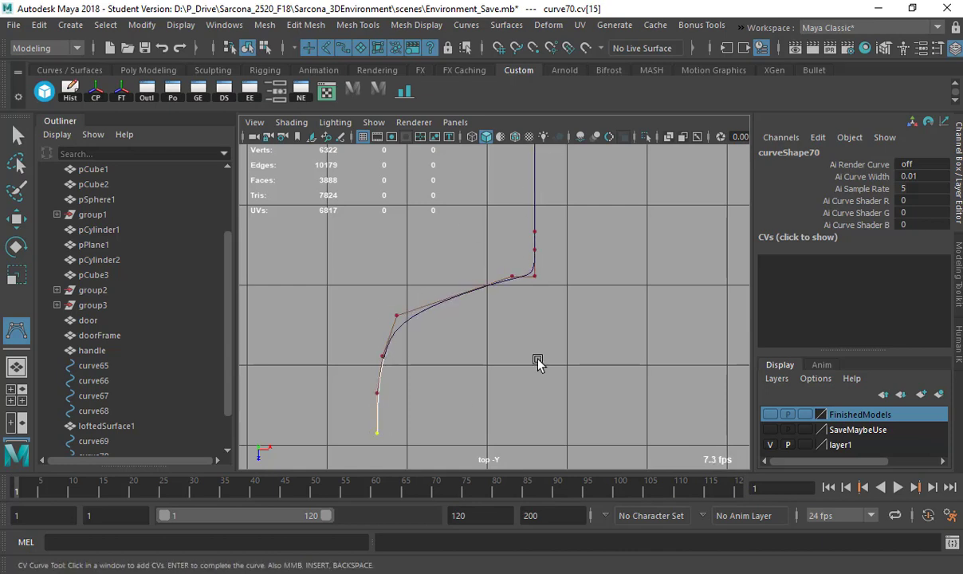
pyautogui.press('Return')
# Frame the new profile curve in the perspective view and shift its pivot slightly along X beside the shaft.
pyautogui.press('space')
pyautogui.moveTo(544, 348); pyautogui.dragTo(545, 330)
pyautogui.press('f')
pyautogui.scroll(-3, 466, 325)
pyautogui.keyDown('alt'); pyautogui.moveTo(471, 327); pyautogui.dragTo(512, 288); pyautogui.keyUp('alt')
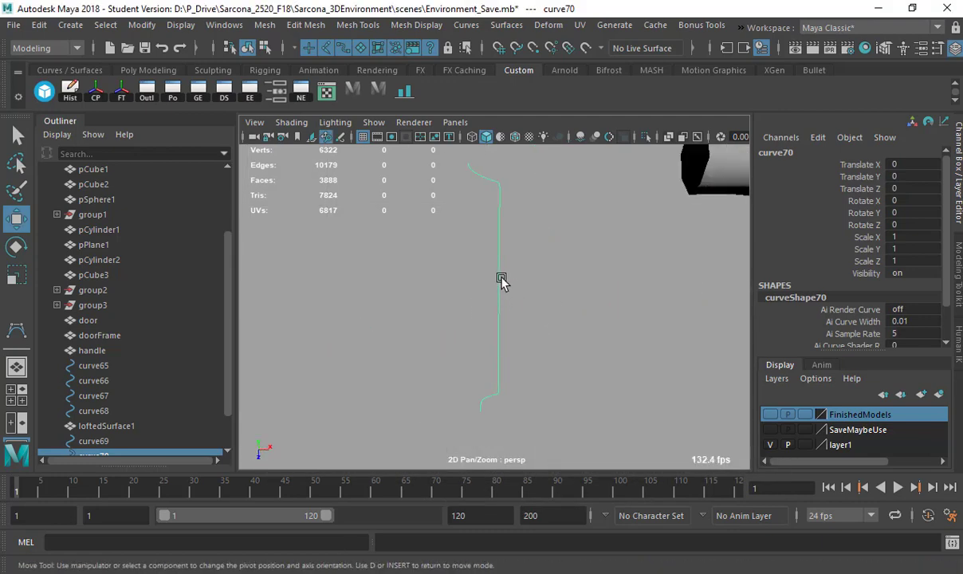
pyautogui.press('d')
pyautogui.moveTo(551, 306); pyautogui.dragTo(557, 306)
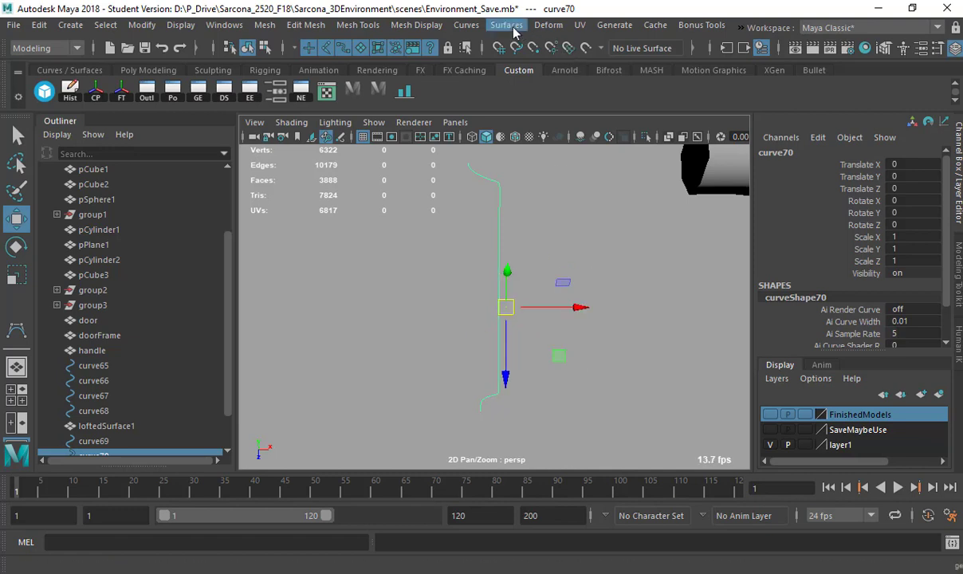
# Revolve the profile curve 360 degrees about Z with 8 segments, cubic degree and quad polygon output.
pyautogui.click(507, 25)
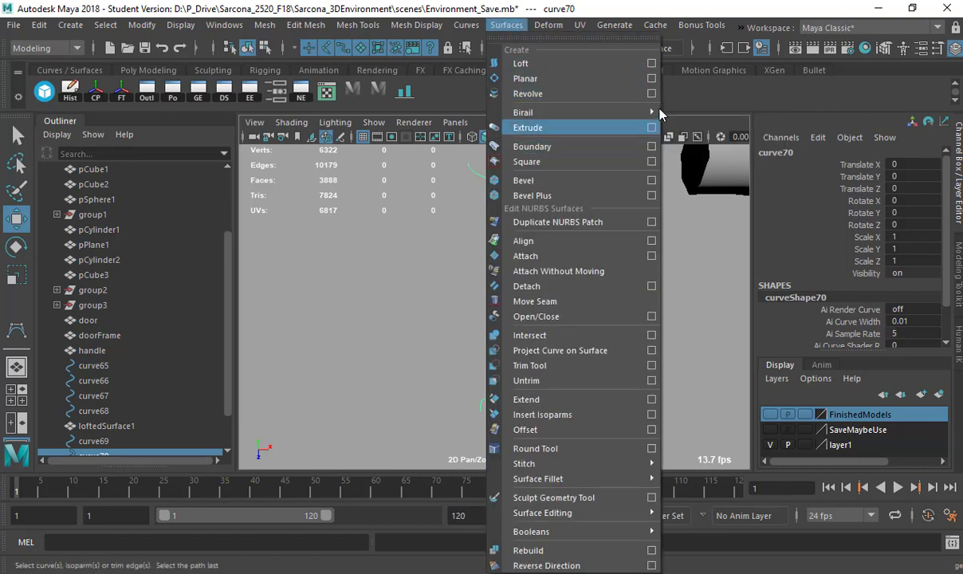
pyautogui.click(652, 94)
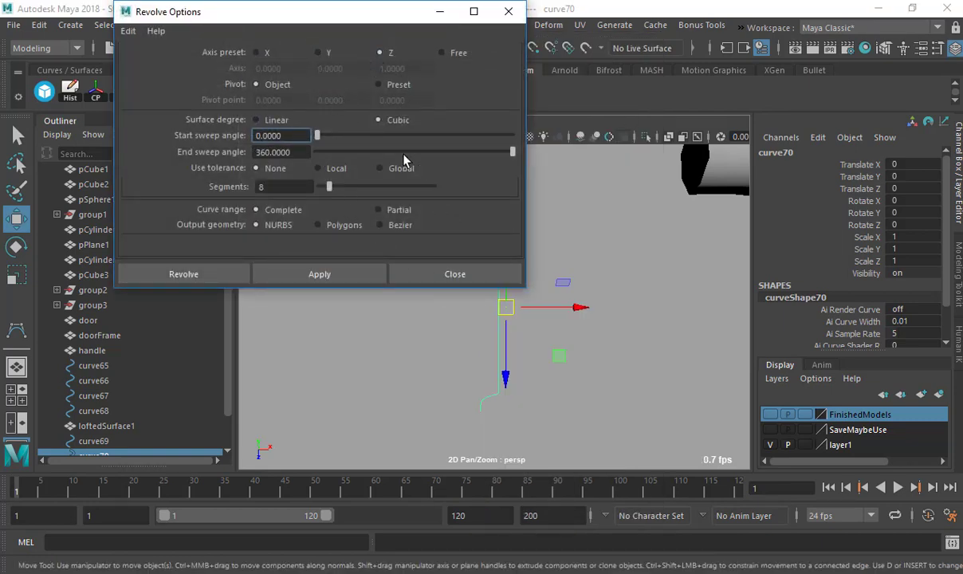
pyautogui.scroll(-5, 327, 200)
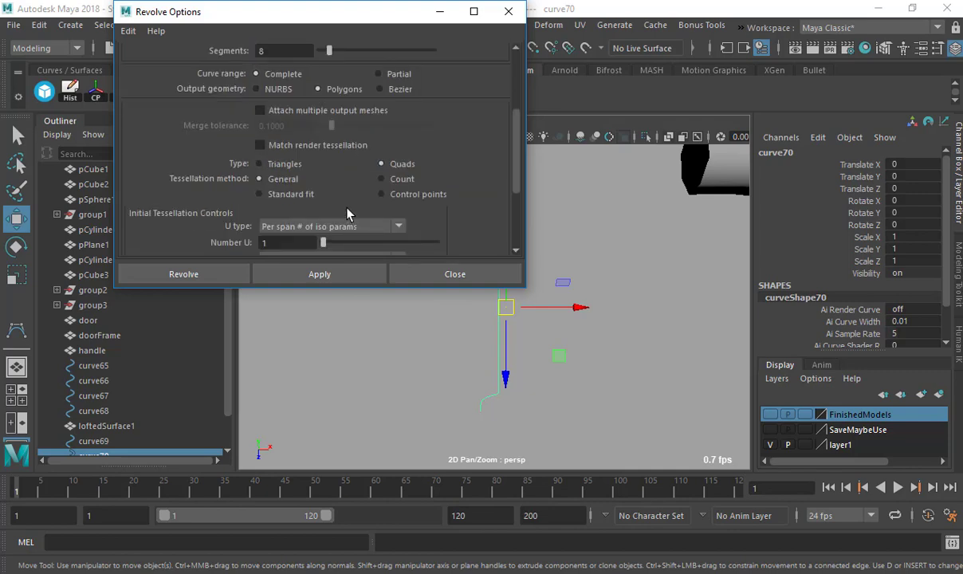
pyautogui.click(172, 274)
# Examine the revolved surface's flared ends and shaft from several angles.
pyautogui.keyDown('alt'); pyautogui.moveTo(435, 346); pyautogui.dragTo(462, 343); pyautogui.keyUp('alt')
pyautogui.click(574, 325)
pyautogui.keyDown('alt'); pyautogui.moveTo(571, 315); pyautogui.dragTo(488, 311); pyautogui.keyUp('alt')
pyautogui.click(503, 212)
pyautogui.keyDown('alt'); pyautogui.moveTo(498, 206); pyautogui.dragTo(497, 174); pyautogui.keyUp('alt')
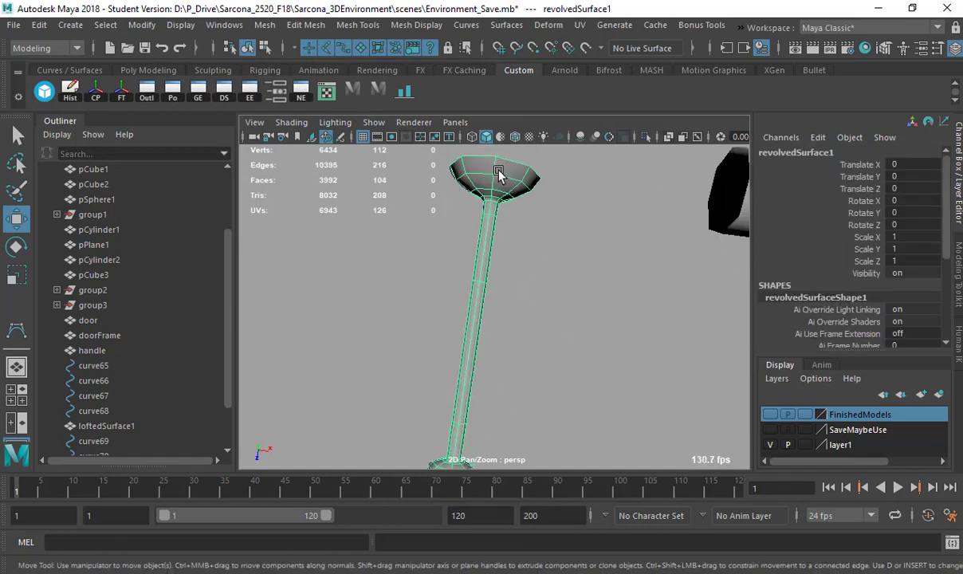
pyautogui.keyDown('alt'); pyautogui.moveTo(500, 237); pyautogui.dragTo(511, 189); pyautogui.keyUp('alt')
pyautogui.press('e')
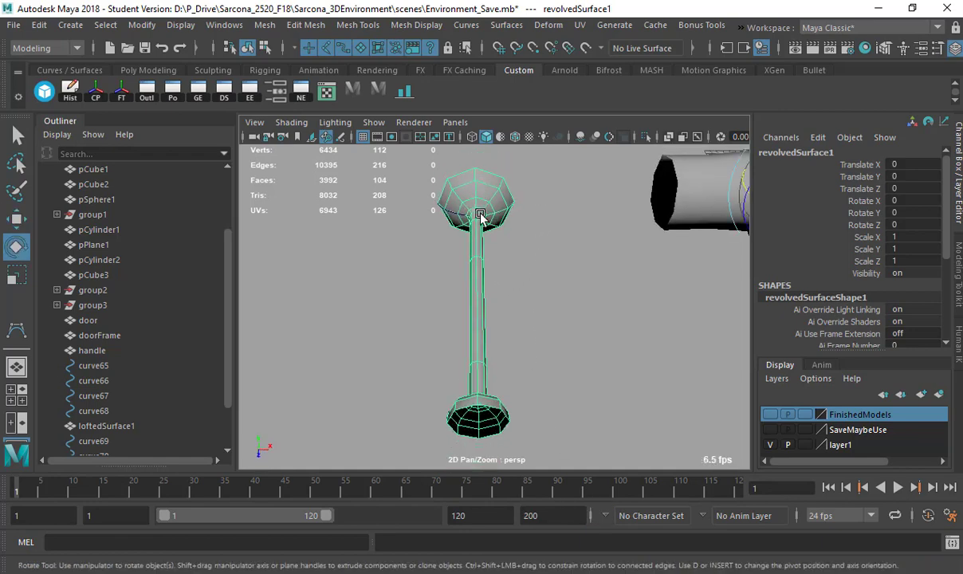
pyautogui.keyDown('alt'); pyautogui.moveTo(563, 211); pyautogui.dragTo(486, 220); pyautogui.keyUp('alt')
pyautogui.keyDown('alt'); pyautogui.moveTo(693, 209); pyautogui.dragTo(518, 232); pyautogui.keyUp('alt')
pyautogui.keyDown('alt'); pyautogui.moveTo(523, 290); pyautogui.dragTo(484, 311); pyautogui.keyUp('alt')
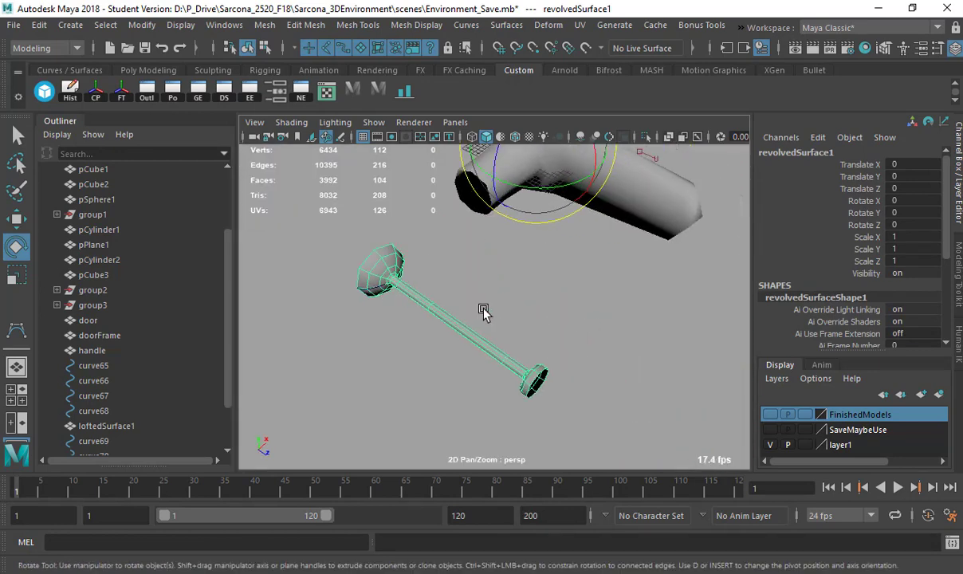
pyautogui.keyDown('alt'); pyautogui.moveTo(403, 307); pyautogui.dragTo(340, 268); pyautogui.keyUp('alt')
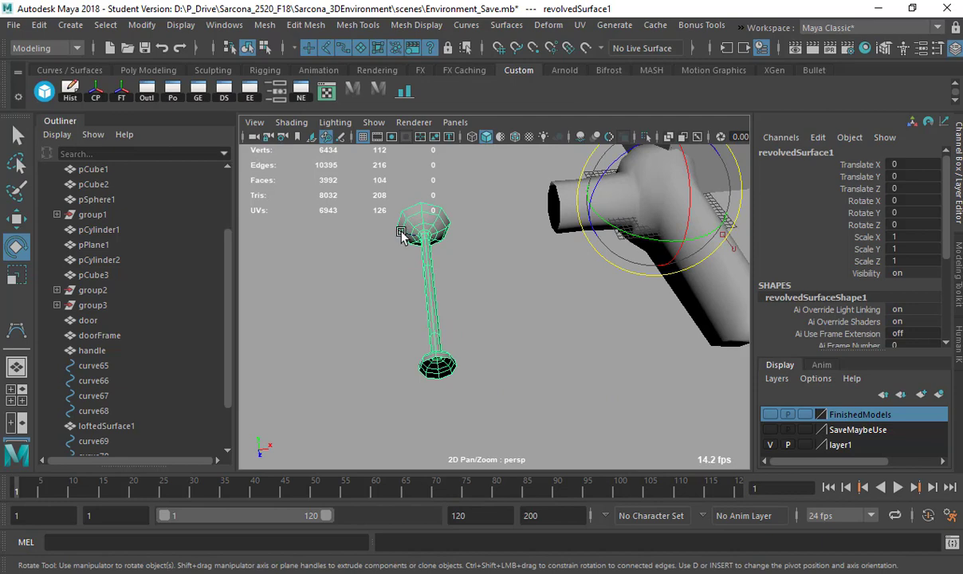
# Isolate the profile curve and try rotating it about Z, undoing the rotation.
pyautogui.click(403, 232)
pyautogui.press('w')
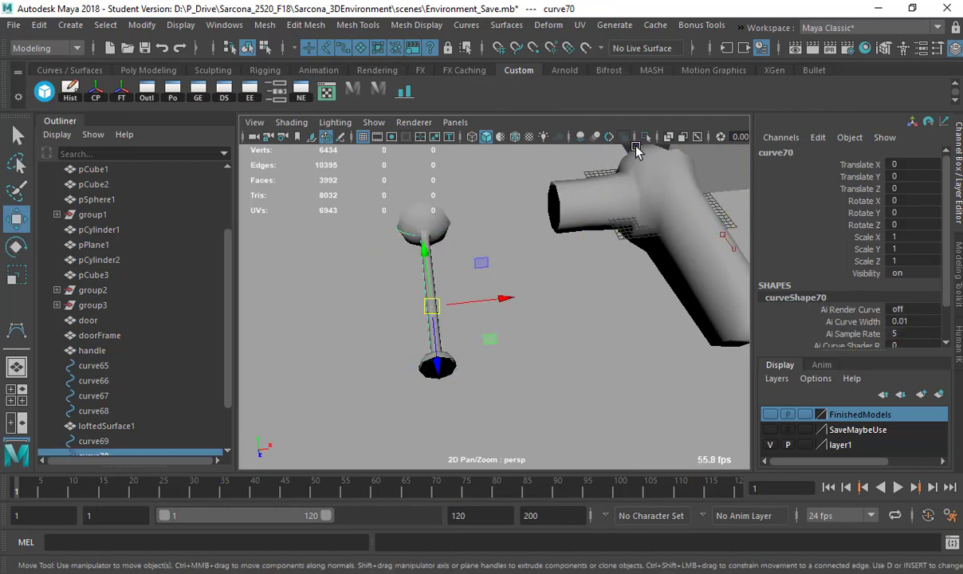
pyautogui.click(645, 136)
pyautogui.press('e')
pyautogui.moveTo(451, 223); pyautogui.dragTo(635, 445)
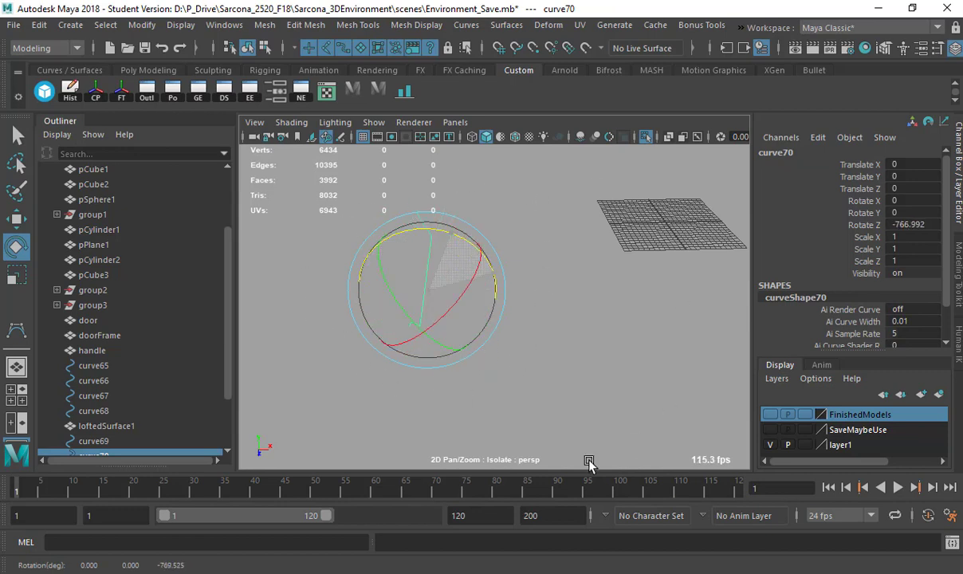
pyautogui.hotkey('ctrl', 'z')
pyautogui.click(646, 137)
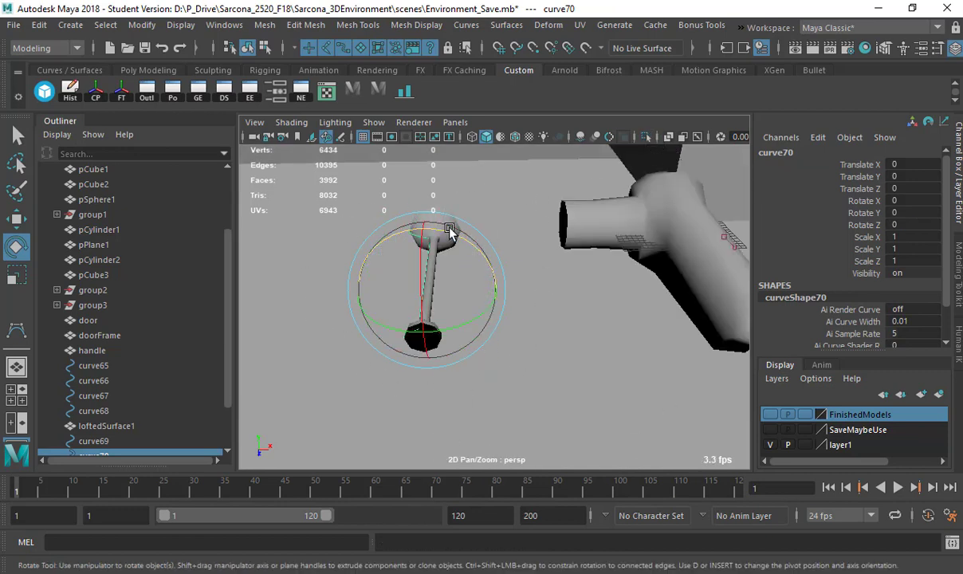
# Extrude the open border edge loop of the revolved surface's large flared end and scale it slightly inward to form a rim.
pyautogui.click(454, 185)
pyautogui.click(440, 216)
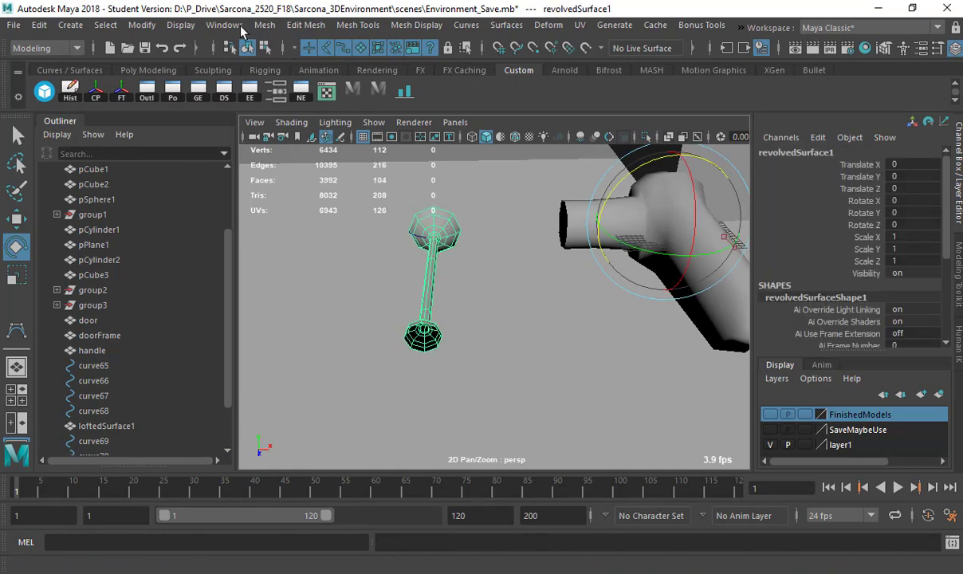
pyautogui.keyDown('alt'); pyautogui.moveTo(421, 334); pyautogui.dragTo(532, 387); pyautogui.keyUp('alt')
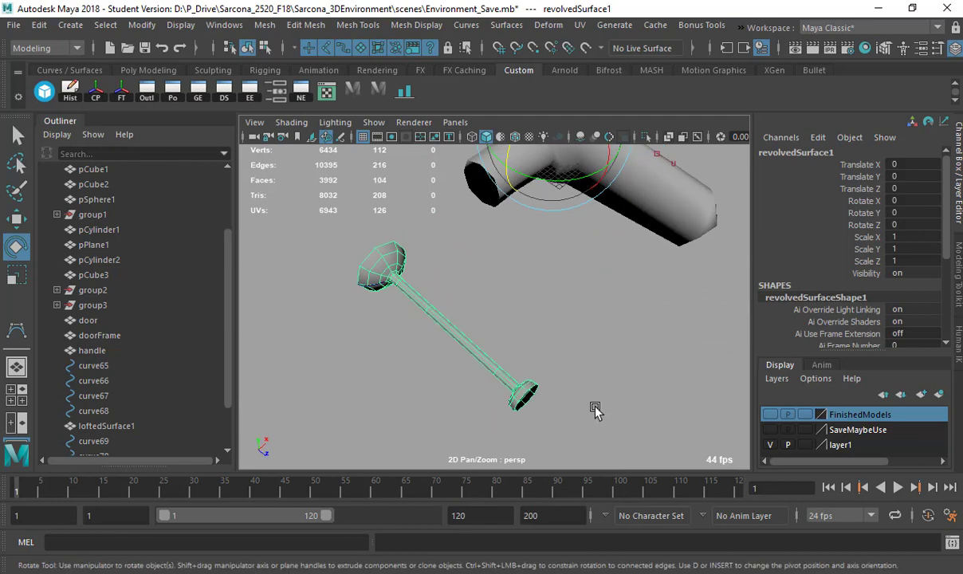
pyautogui.keyDown('alt'); pyautogui.moveTo(593, 378); pyautogui.dragTo(766, 333); pyautogui.keyUp('alt')
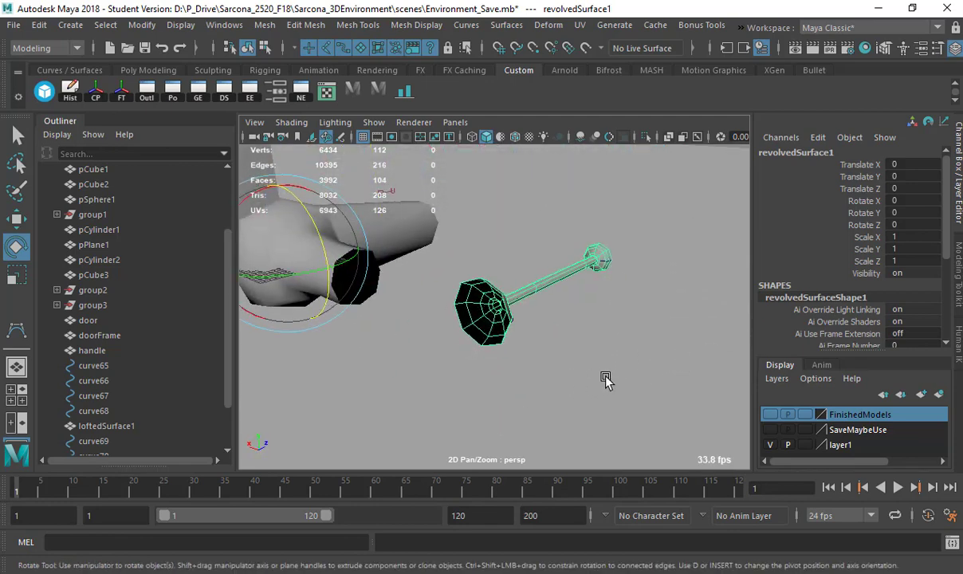
pyautogui.scroll(5, 589, 349)
pyautogui.moveTo(481, 319); pyautogui.dragTo(451, 252, button='right')
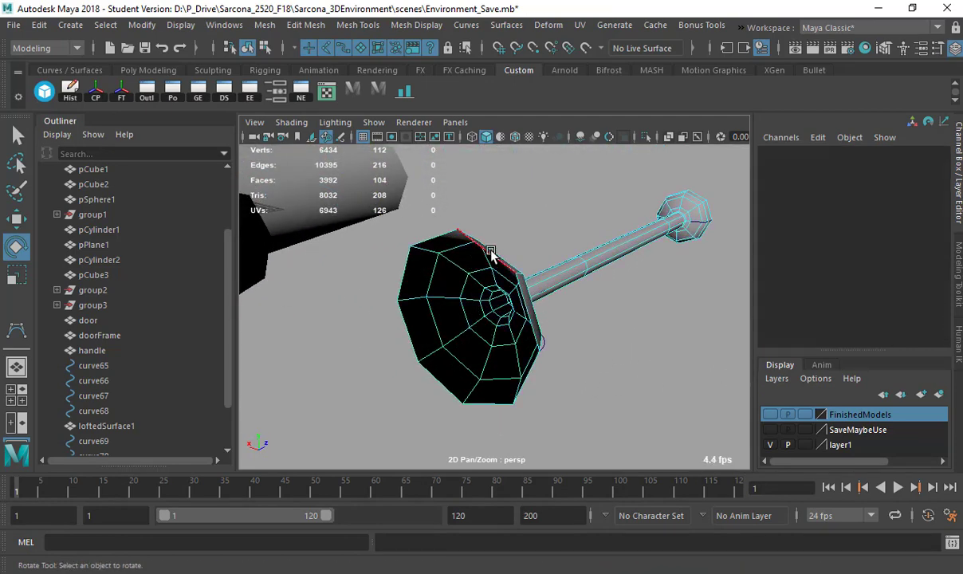
pyautogui.click(492, 254)
pyautogui.hotkey('ctrl', 'e')
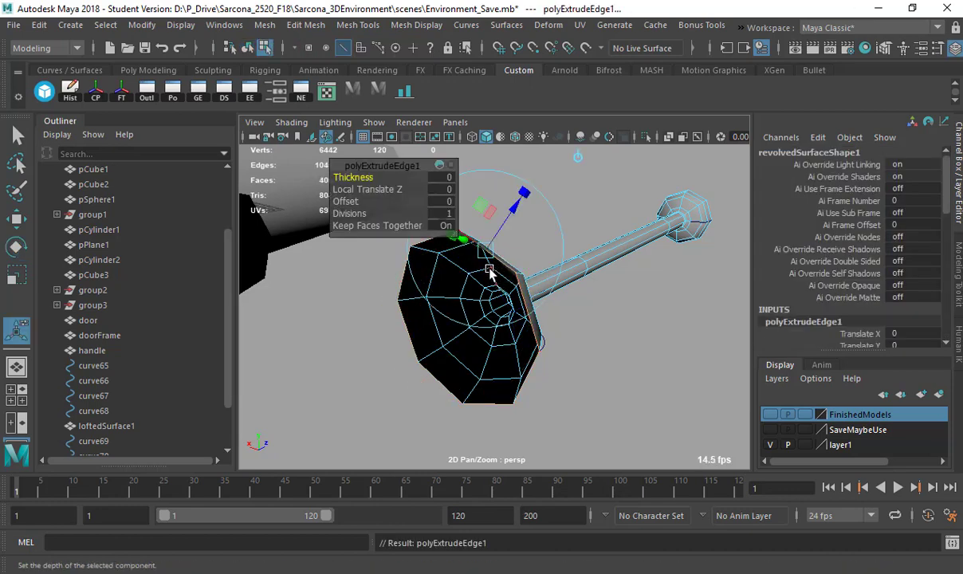
pyautogui.press('r')
pyautogui.moveTo(457, 322); pyautogui.dragTo(461, 321)
pyautogui.hotkey('ctrl', 'd')
pyautogui.press('e')
pyautogui.hotkey('ctrl', 'z')
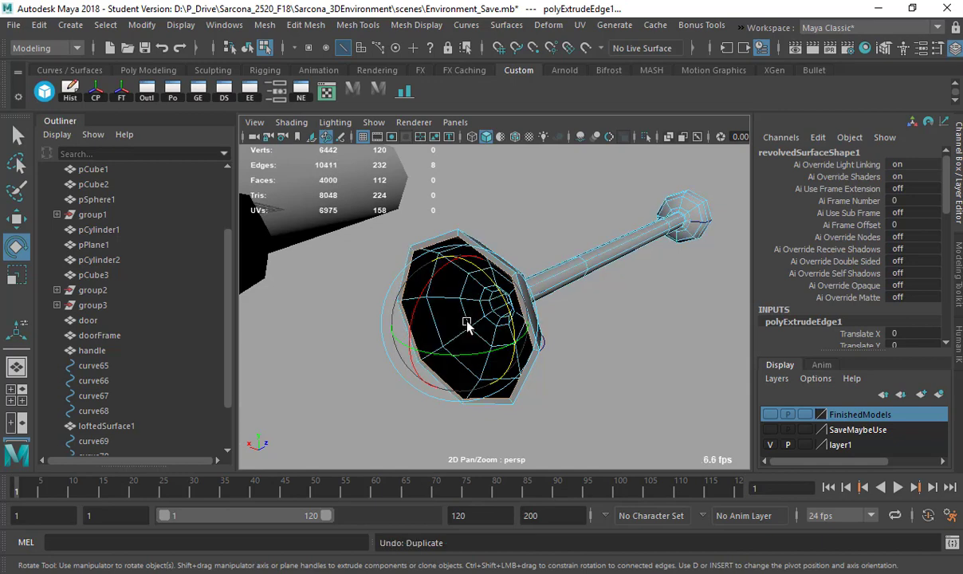
# Extrude the rim's inner edge loop twice, scaling each ring toward the centre and recessing the first ring slightly into the flare.
pyautogui.hotkey('ctrl', 'e')
pyautogui.press('r')
pyautogui.moveTo(459, 327); pyautogui.dragTo(382, 318)
pyautogui.press('w')
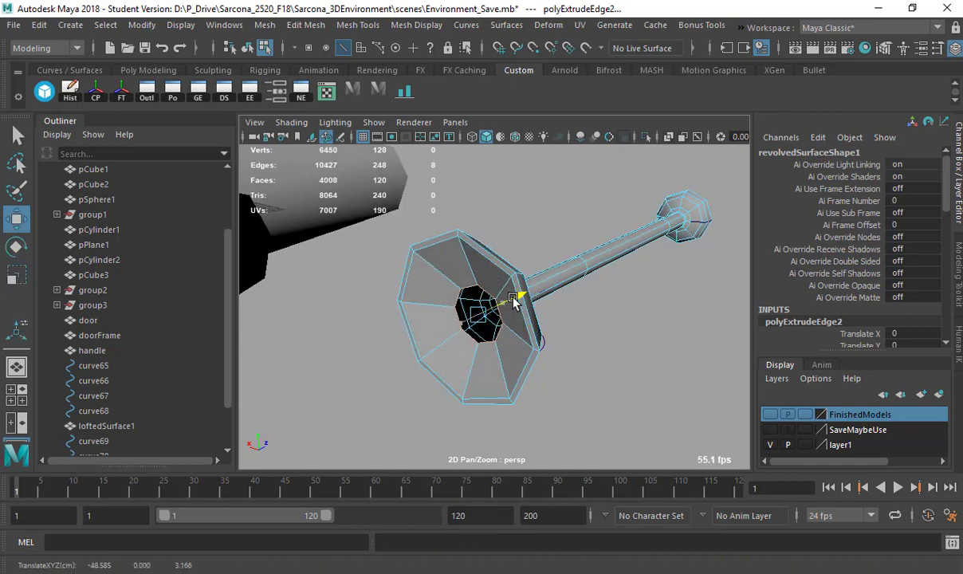
pyautogui.hotkey('ctrl', 'e')
pyautogui.press('r')
pyautogui.moveTo(522, 313); pyautogui.dragTo(498, 329)
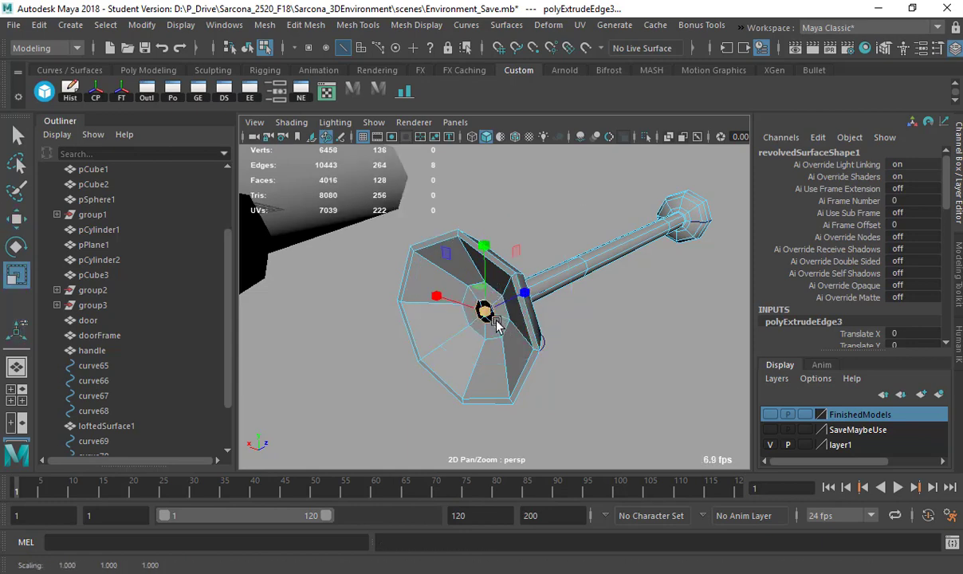
# Merge the innermost ring to a single centre vertex to close the cap, return to object mode and inspect the object.
pyautogui.keyDown('shift'); pyautogui.moveTo(455, 265); pyautogui.dragTo(446, 182, button='right'); pyautogui.keyUp('shift')
pyautogui.press('w')
pyautogui.press('F8')
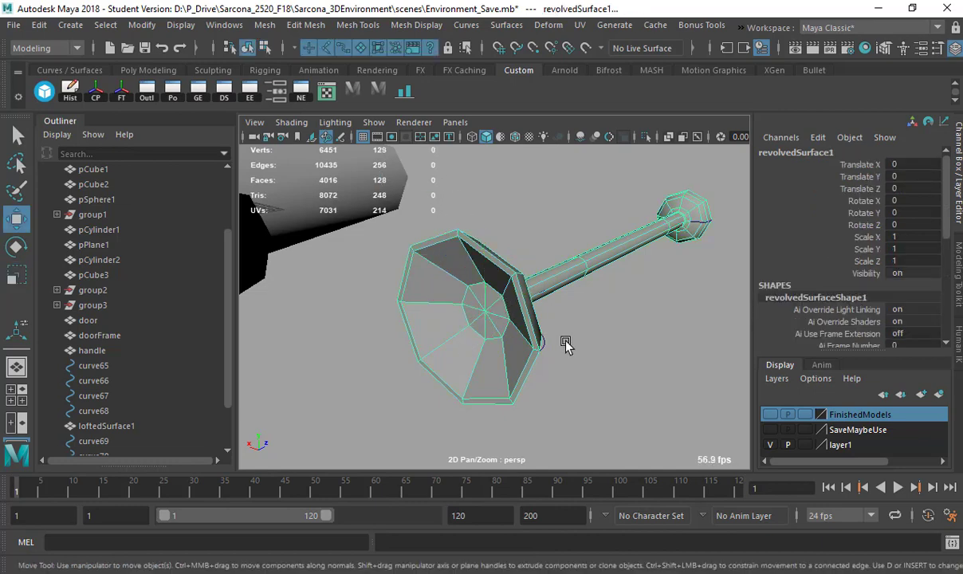
pyautogui.click(565, 342)
pyautogui.keyDown('alt'); pyautogui.moveTo(606, 350); pyautogui.dragTo(399, 302); pyautogui.keyUp('alt')
pyautogui.click(471, 299)
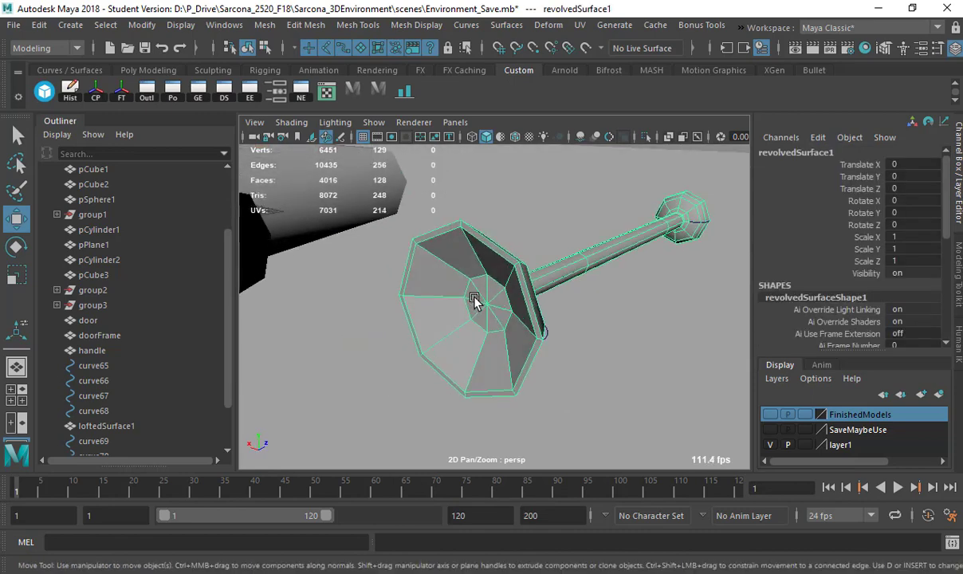
pyautogui.keyDown('alt'); pyautogui.moveTo(536, 293); pyautogui.dragTo(460, 343); pyautogui.keyUp('alt')
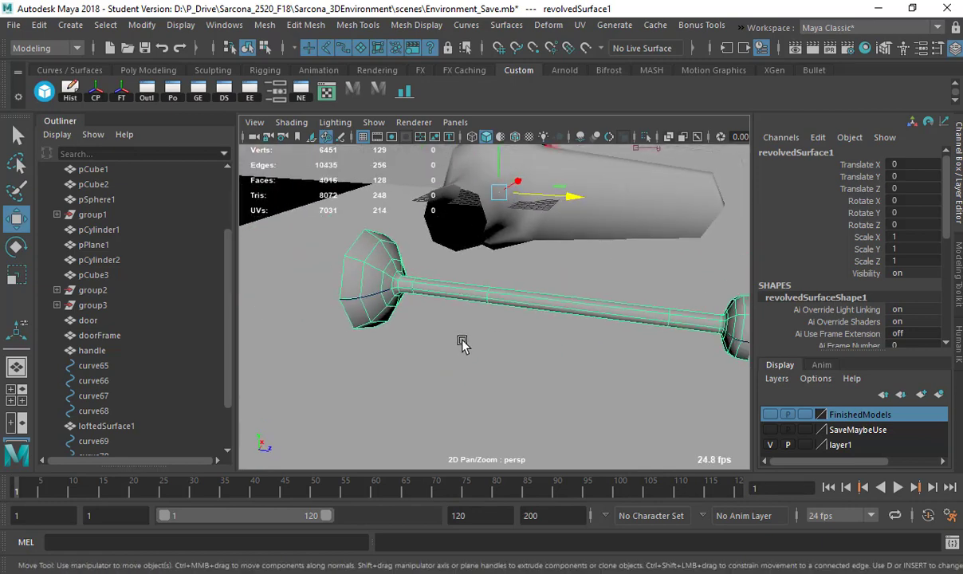
pyautogui.keyDown('alt'); pyautogui.moveTo(588, 338); pyautogui.dragTo(446, 291); pyautogui.keyUp('alt')
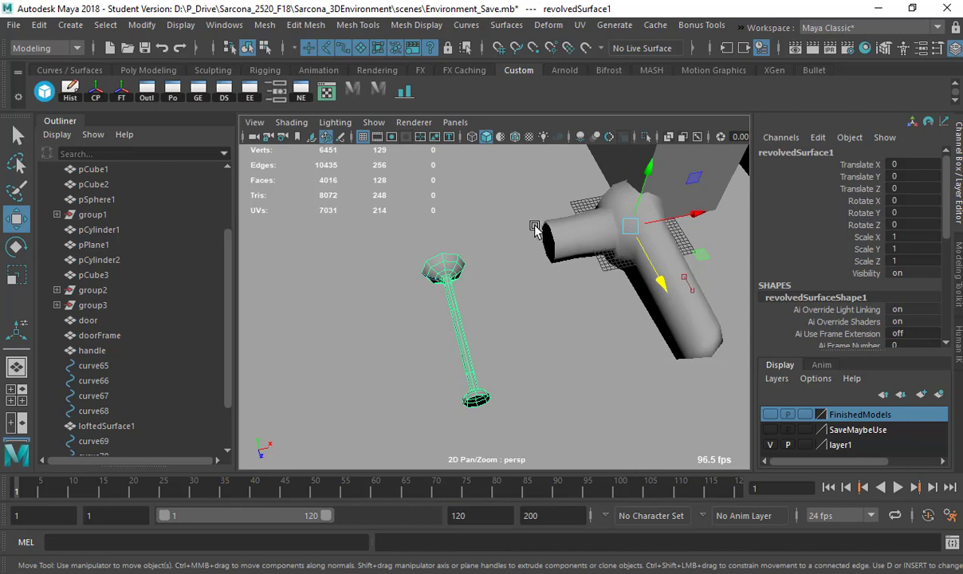
# Switch to the RST_BLDG project in Unreal Editor and find the Lighting folder's actors in the outliner.
pyautogui.hotkey('alt', 'Tab')
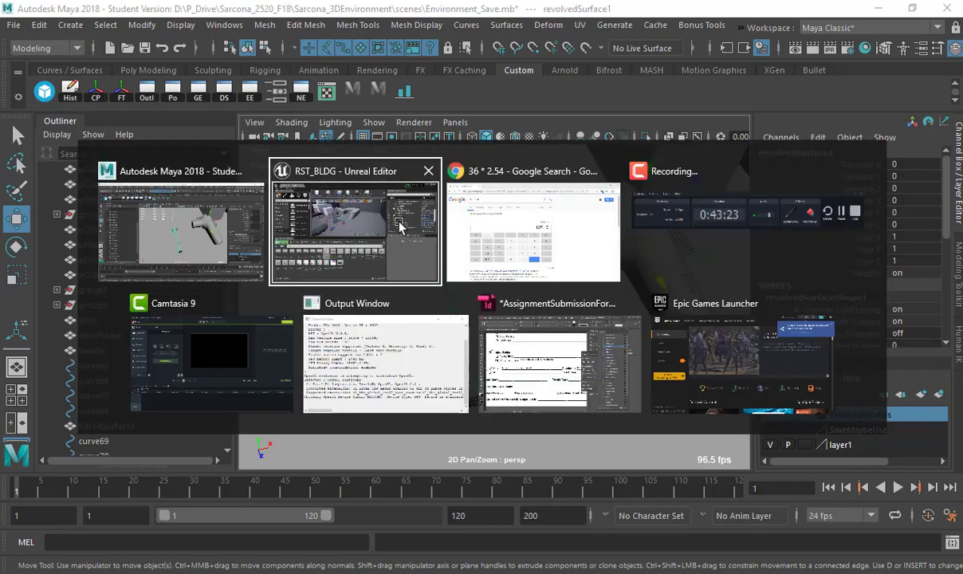
pyautogui.scroll(-8, 618, 185)
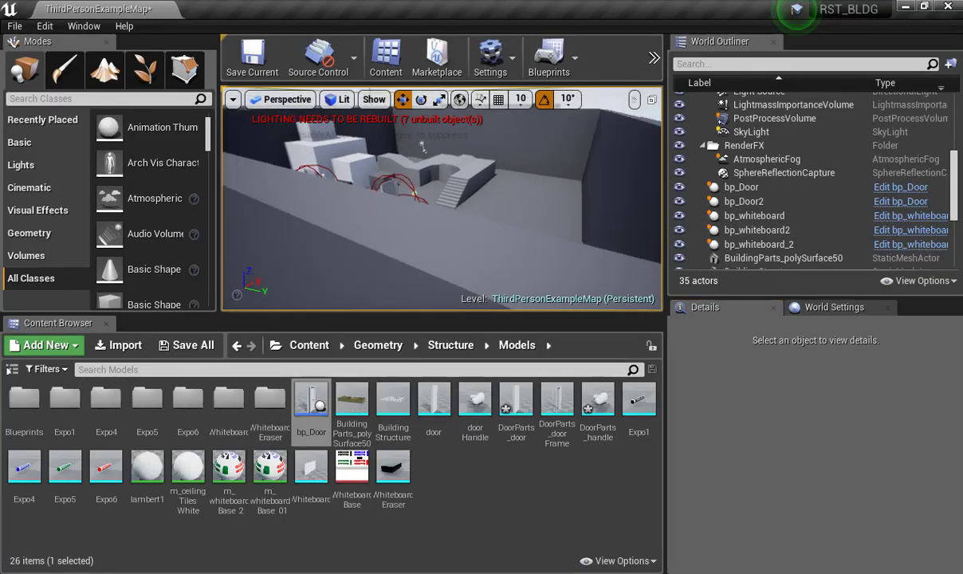
pyautogui.scroll(-4, 619, 185)
pyautogui.keyDown('alt'); pyautogui.moveTo(635, 185); pyautogui.dragTo(462, 172); pyautogui.keyUp('alt')
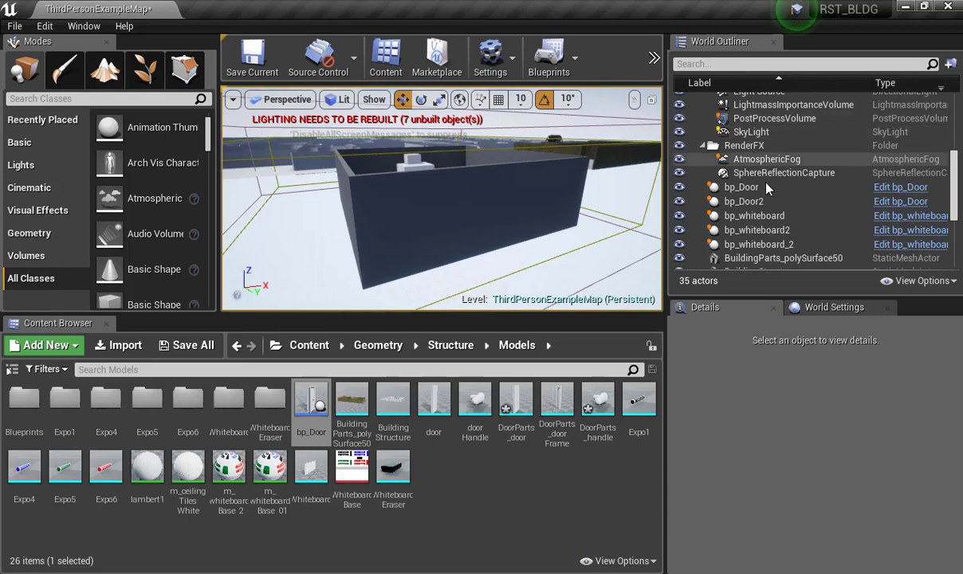
pyautogui.scroll(5, 727, 183)
pyautogui.scroll(-3, 745, 207)
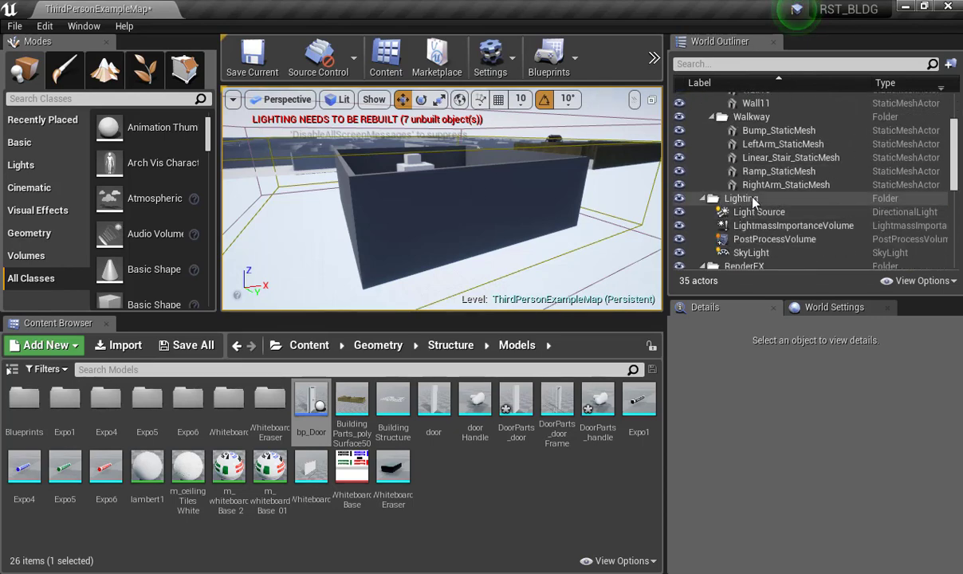
# Set the Light Source directional light's intensity to 1.0 and view the walled level from above.
pyautogui.click(724, 211)
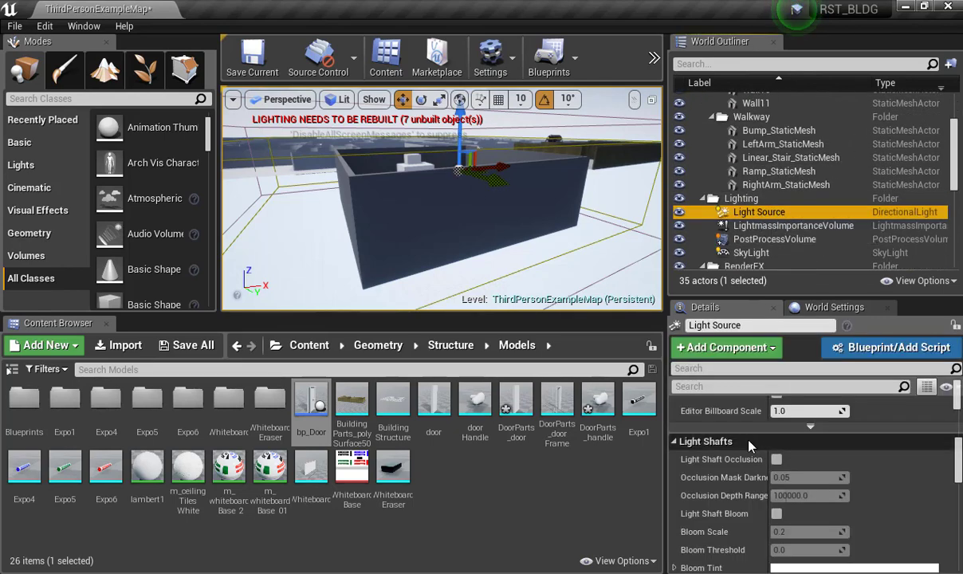
pyautogui.scroll(10, 702, 432)
pyautogui.scroll(1, 702, 427)
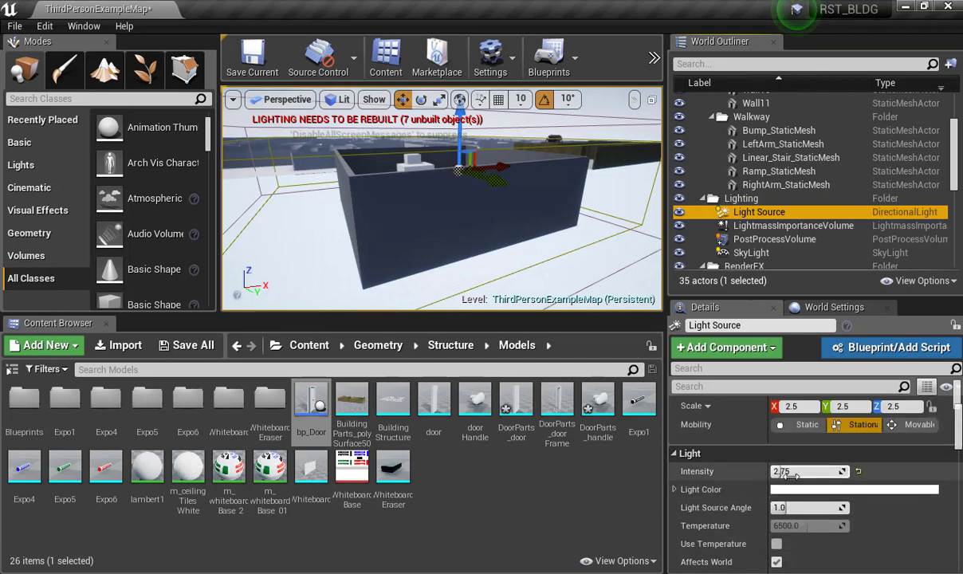
pyautogui.click(784, 472)
pyautogui.write('1')
pyautogui.press('Return')
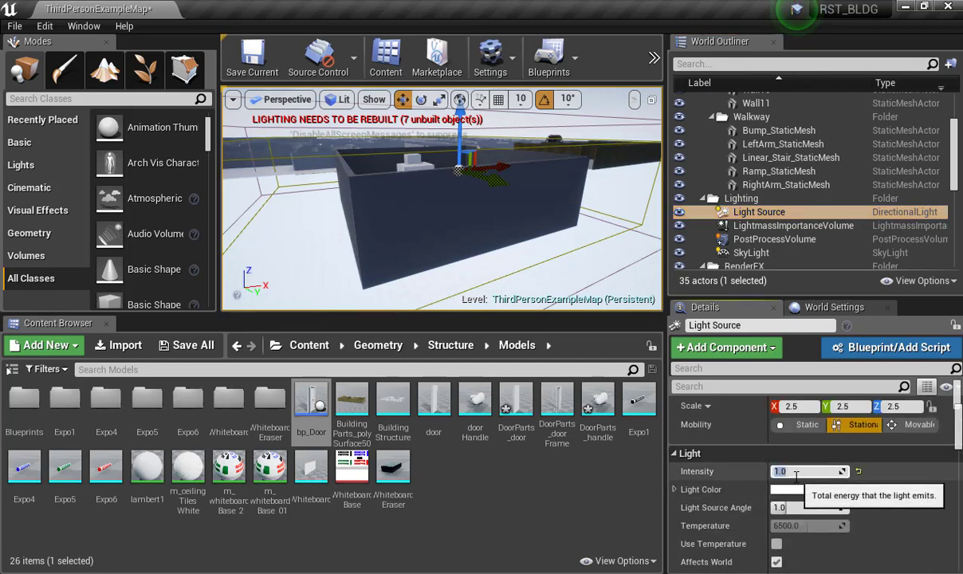
pyautogui.keyDown('alt'); pyautogui.moveTo(429, 212); pyautogui.dragTo(514, 275); pyautogui.keyUp('alt')
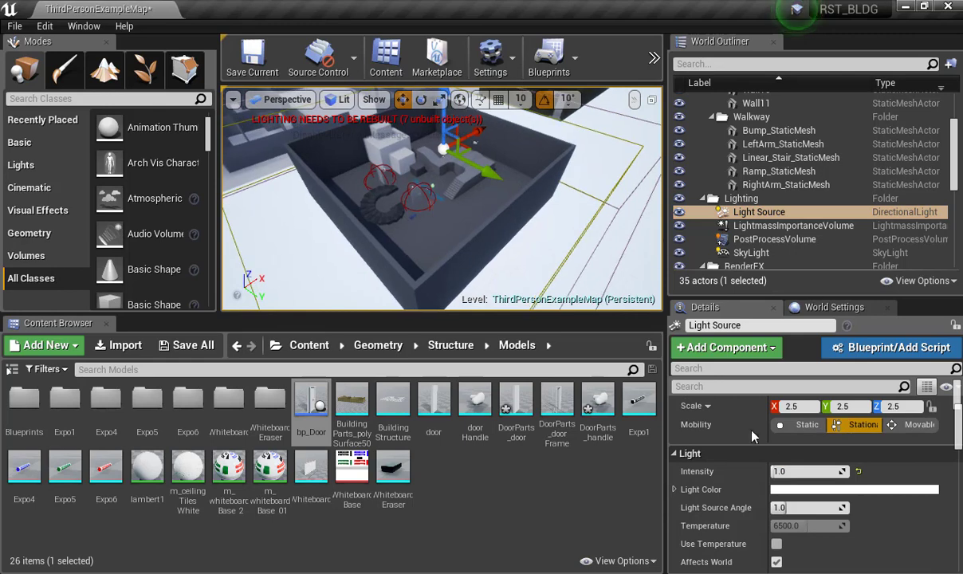
# Try Light Source intensities of 2.5, 5 and 10, and settle on 1.75.
pyautogui.click(809, 471)
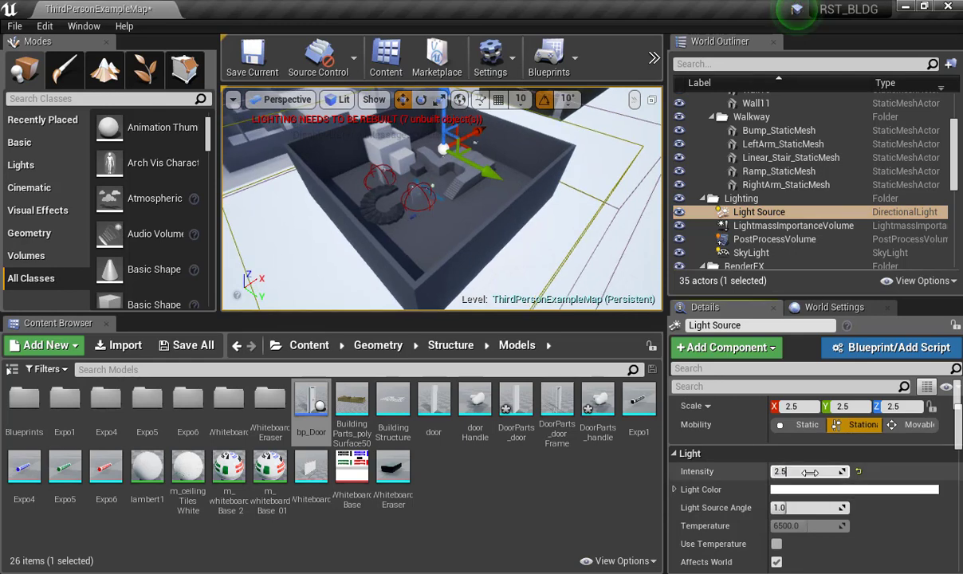
pyautogui.press('Return')
pyautogui.write('5')
pyautogui.press('Return')
pyautogui.write('10')
pyautogui.press('Return')
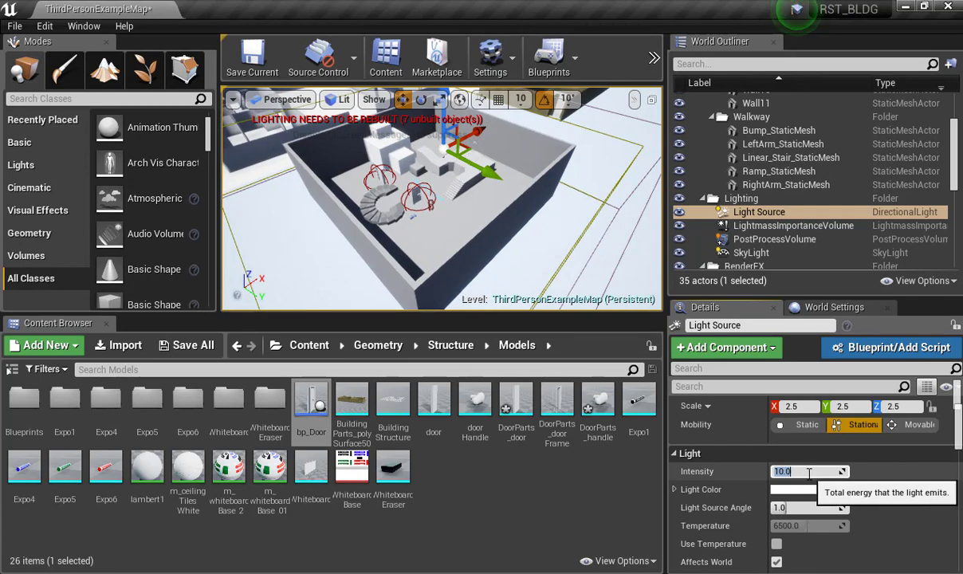
pyautogui.write('1.75')
pyautogui.press('Return')
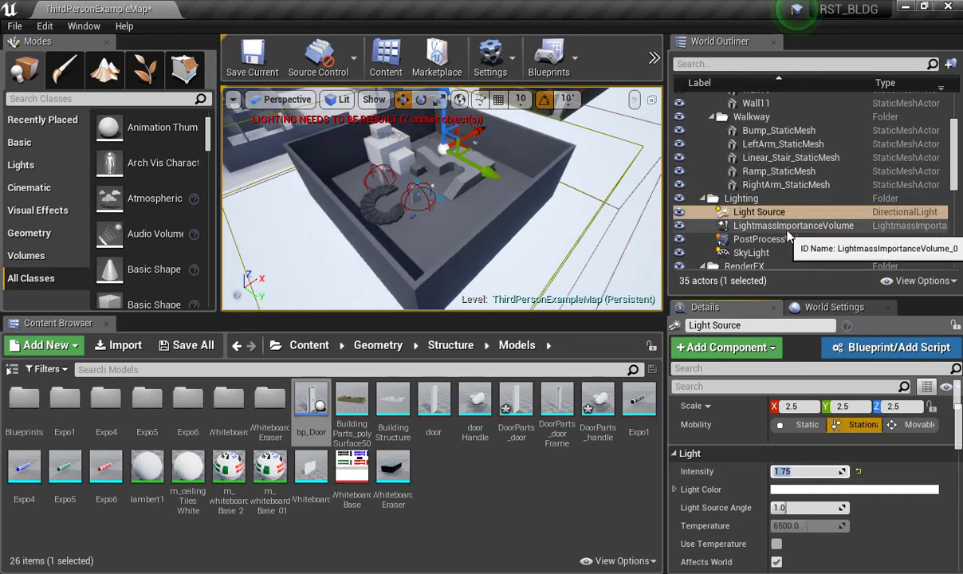
# Try SkyLight intensities of 0 and 5, and set the intensity back to 1.0.
pyautogui.click(770, 253)
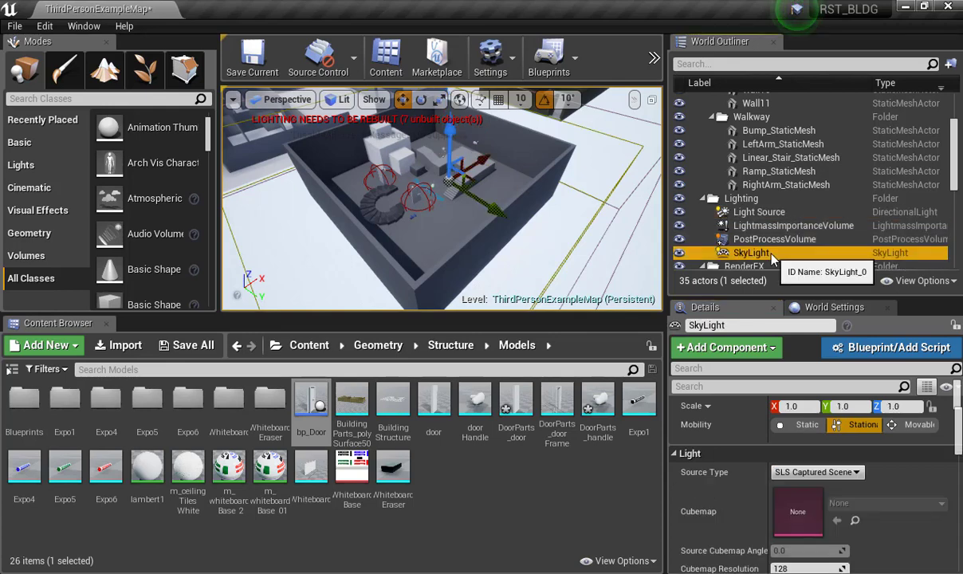
pyautogui.scroll(-2, 728, 510)
pyautogui.scroll(-1, 727, 508)
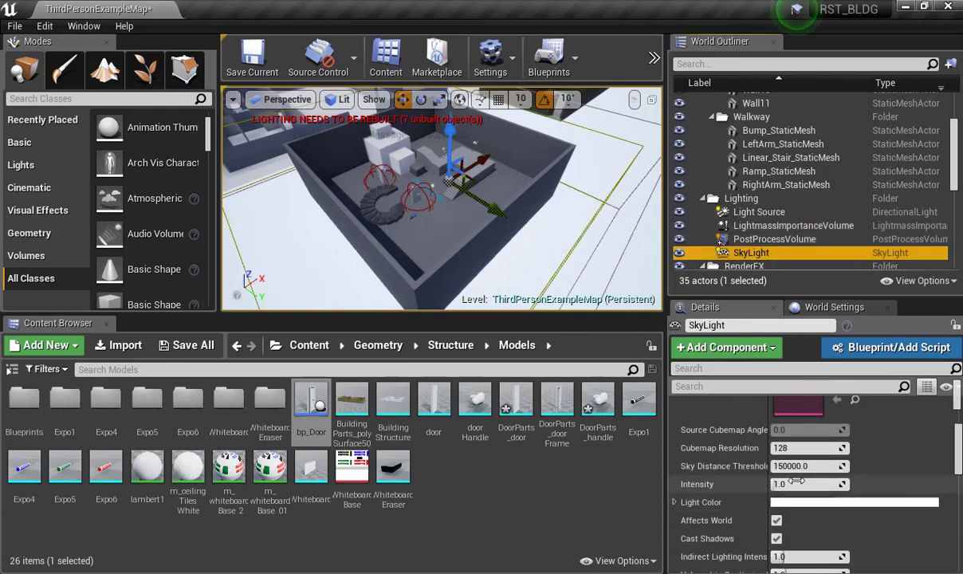
pyautogui.write('0')
pyautogui.press('Return')
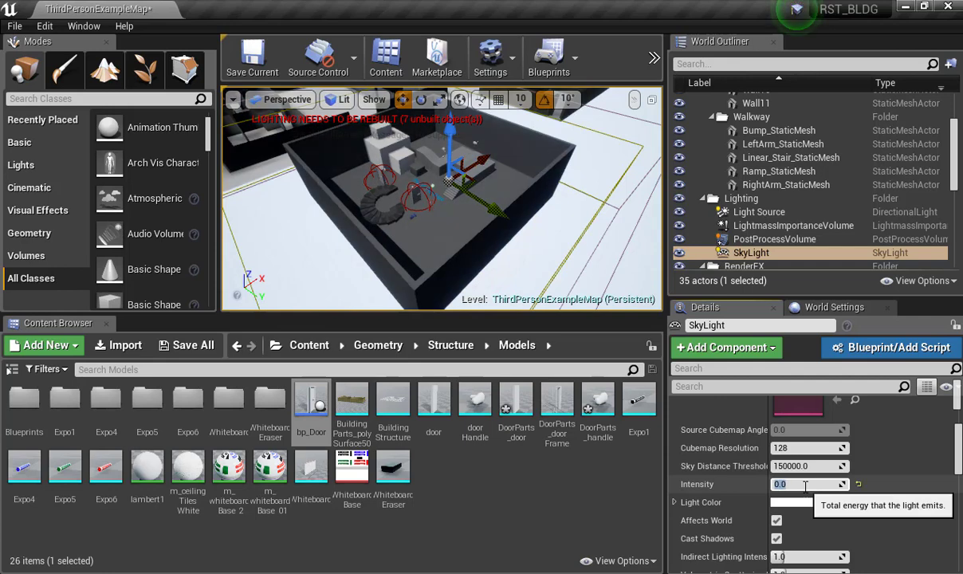
pyautogui.write('5')
pyautogui.press('Return')
pyautogui.write('1.0')
pyautogui.press('Return')
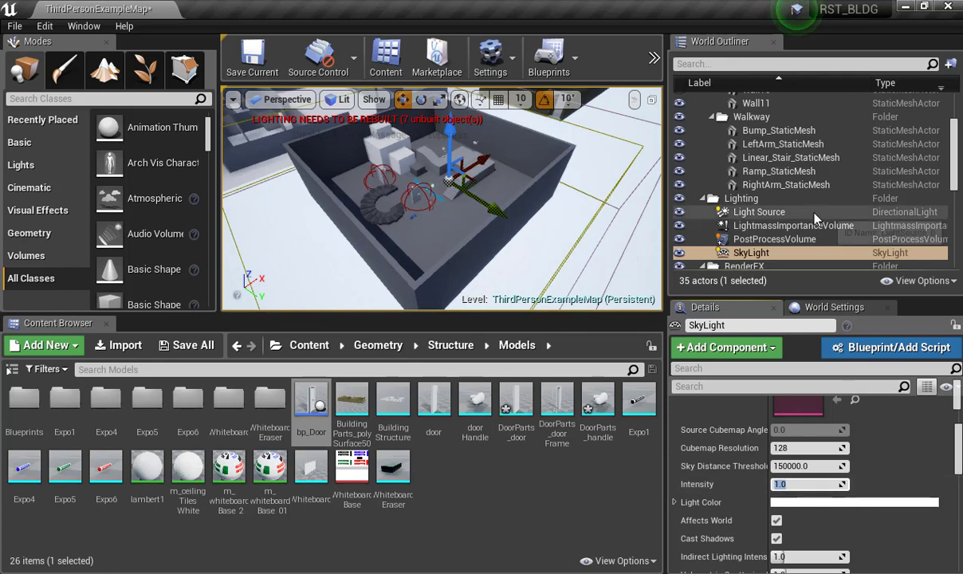
# Delete the Lighting folder's actors from Light Source through SkyLight, declining deletion for all actors that are referenced elsewhere.
pyautogui.click(728, 250)
pyautogui.keyDown('alt'); pyautogui.moveTo(510, 225); pyautogui.dragTo(512, 182); pyautogui.keyUp('alt')
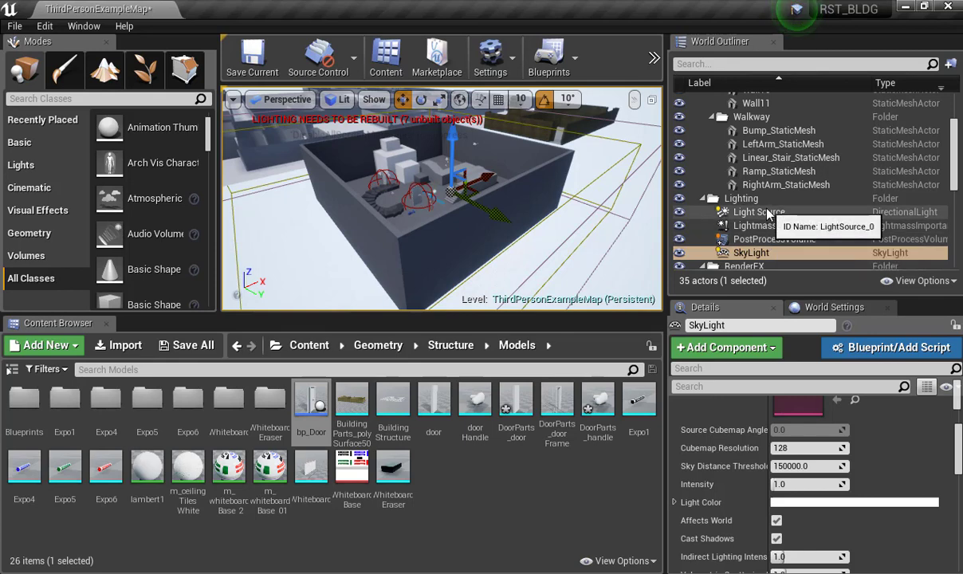
pyautogui.keyDown('shift'); pyautogui.click(765, 213); pyautogui.keyUp('shift')
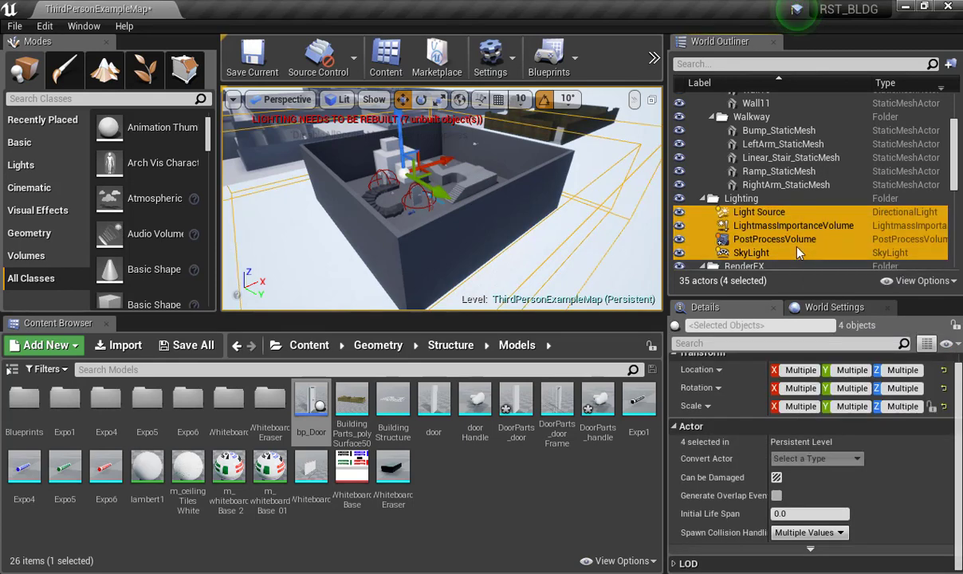
pyautogui.press('Delete')
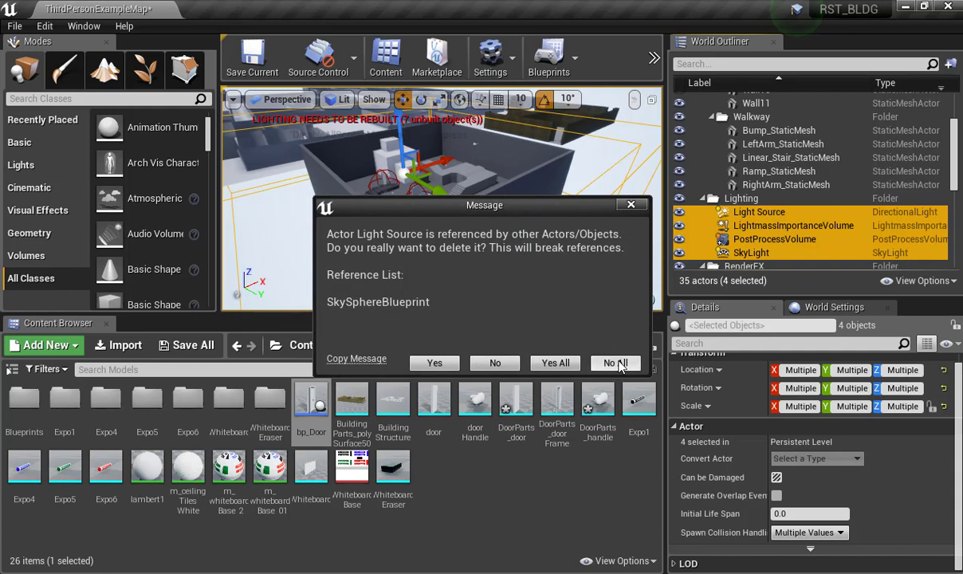
pyautogui.click(615, 363)
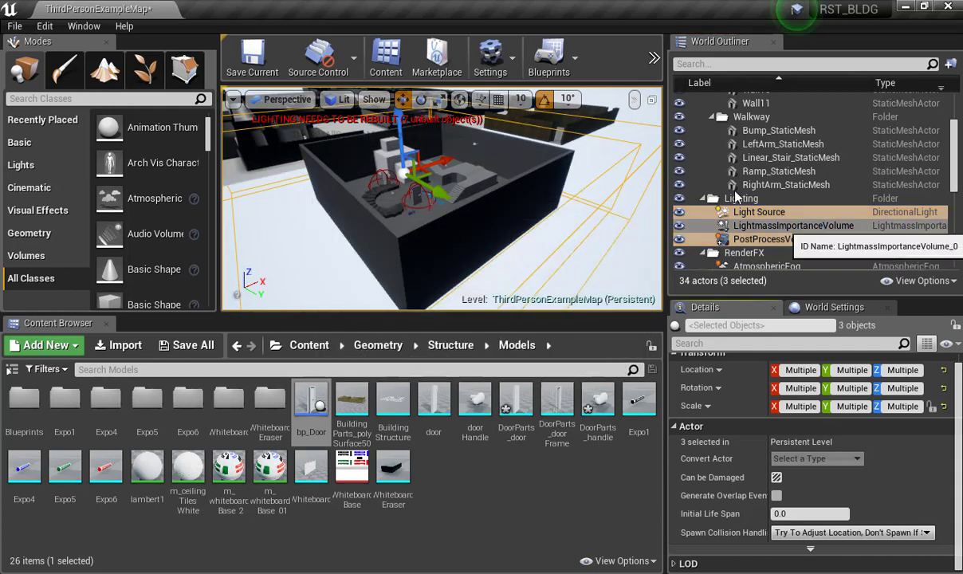
# Switch from Unreal Editor to Maya and look through the surface-creation commands, including Loft, Boundary and Square.
pyautogui.click(578, 248)
pyautogui.scroll(-4, 607, 259)
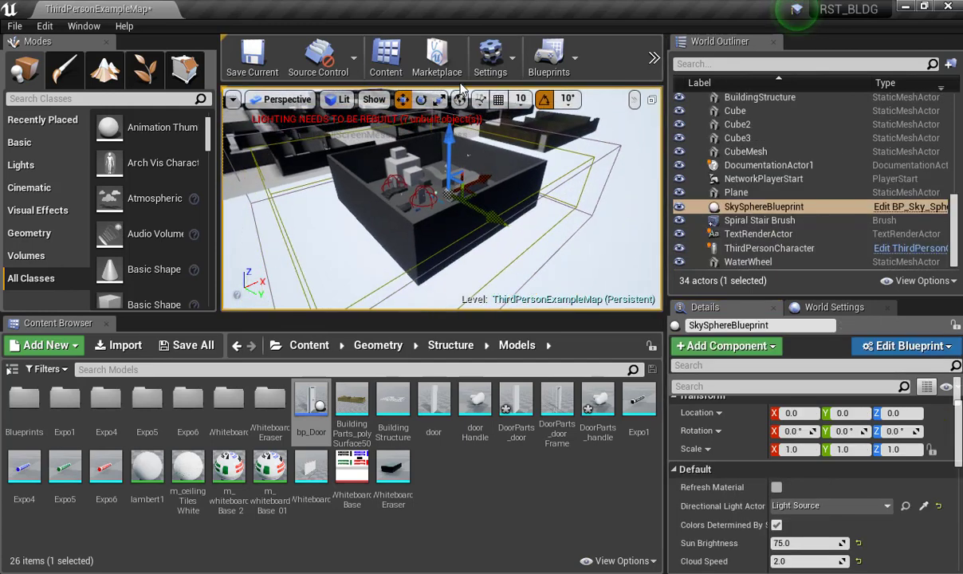
pyautogui.hotkey('alt', 'Tab')
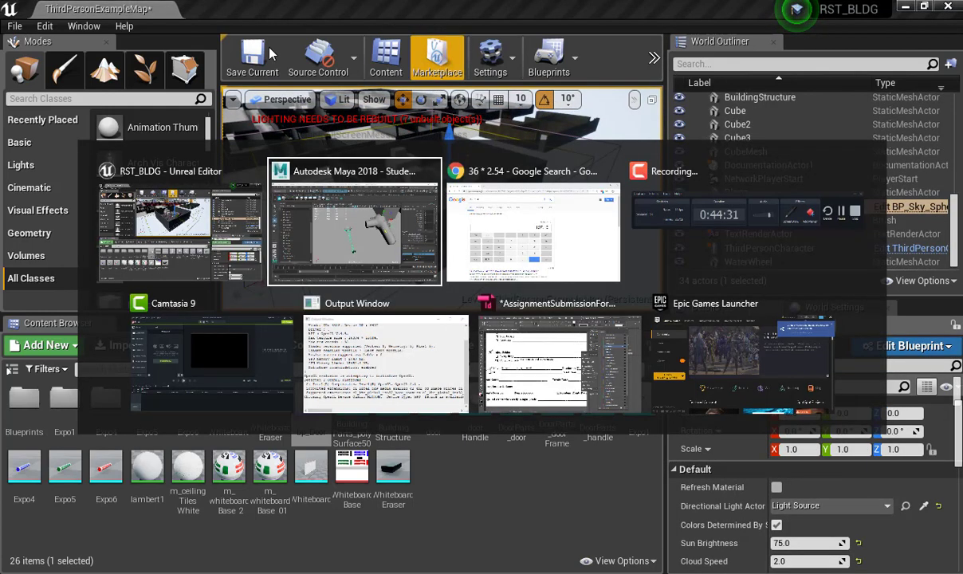
pyautogui.keyDown('alt'); pyautogui.moveTo(484, 327); pyautogui.dragTo(390, 319); pyautogui.keyUp('alt')
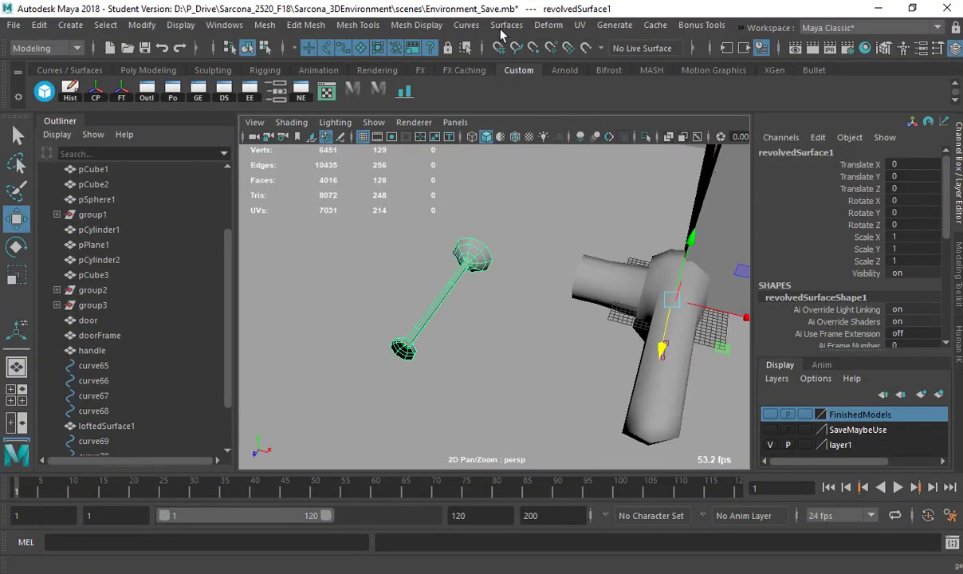
pyautogui.click(578, 27)
pyautogui.moveTo(506, 25)
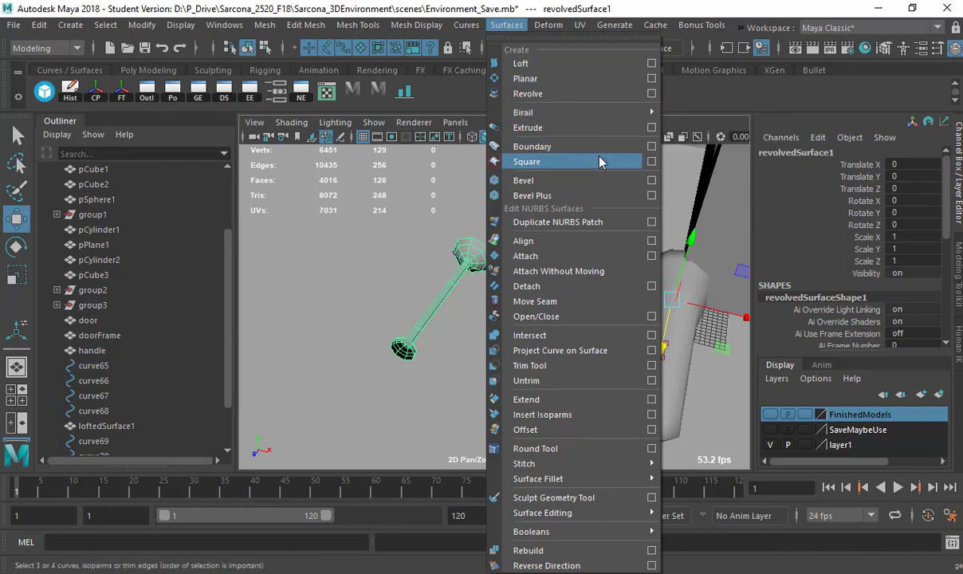
pyautogui.click(282, 269)
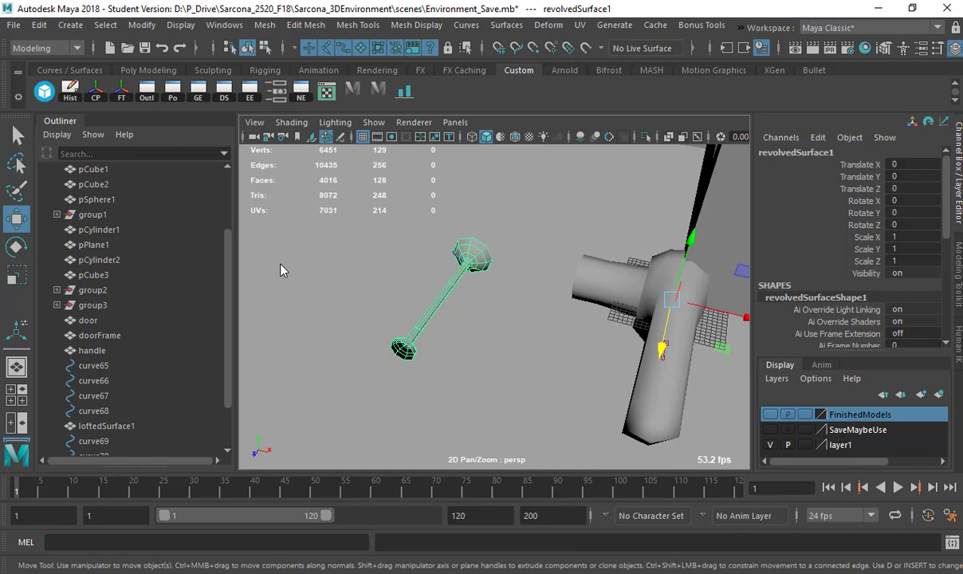
pyautogui.click(547, 30)
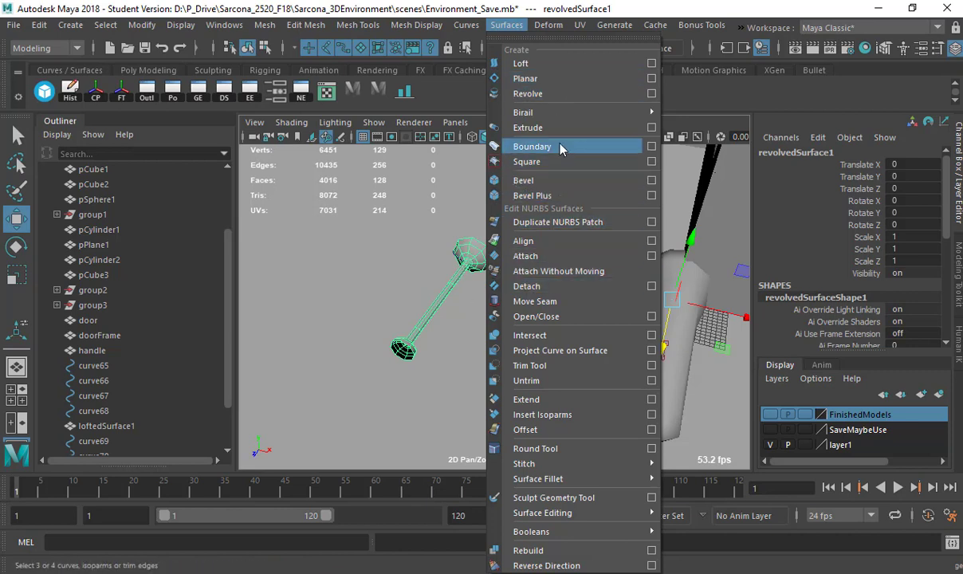
pyautogui.moveTo(557, 115)
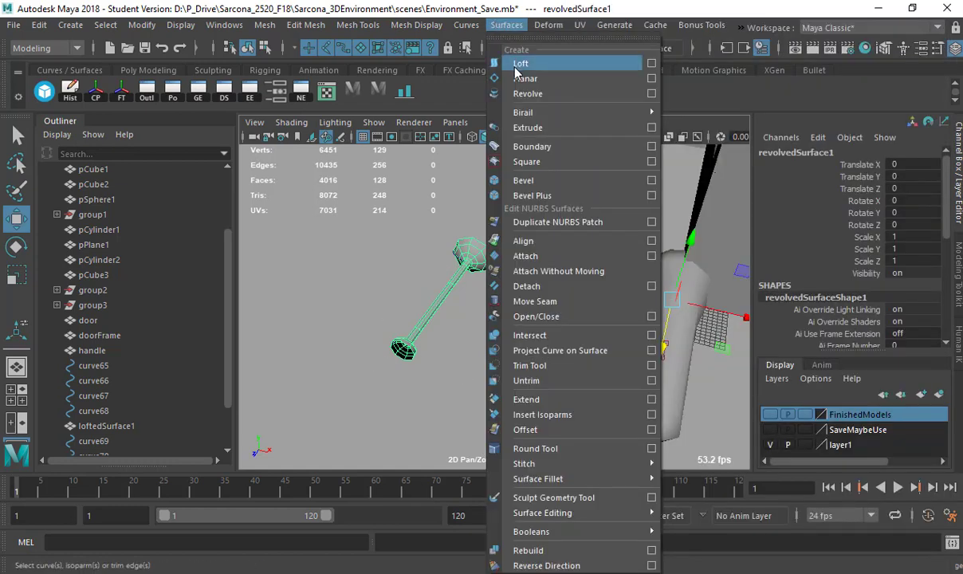
pyautogui.click(451, 285)
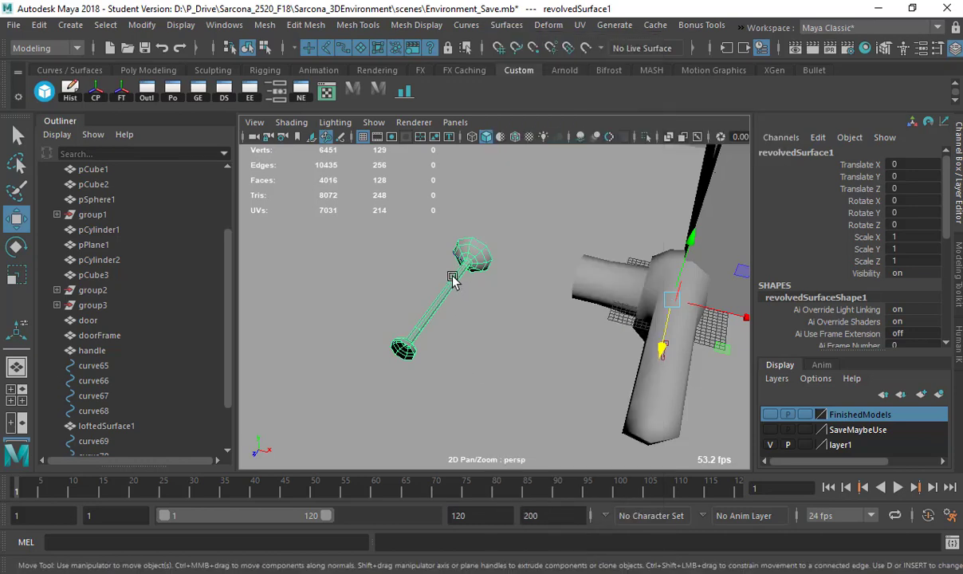
# Open the UV Editor for the revolved surface.
pyautogui.keyDown('alt'); pyautogui.moveTo(453, 279); pyautogui.dragTo(501, 263, button='right'); pyautogui.keyUp('alt')
pyautogui.keyDown('alt'); pyautogui.moveTo(501, 263); pyautogui.dragTo(580, 282, button='middle'); pyautogui.keyUp('alt')
pyautogui.keyDown('alt'); pyautogui.moveTo(580, 281); pyautogui.dragTo(499, 287); pyautogui.keyUp('alt')
pyautogui.keyDown('alt'); pyautogui.moveTo(499, 287); pyautogui.dragTo(608, 272, button='right'); pyautogui.keyUp('alt')
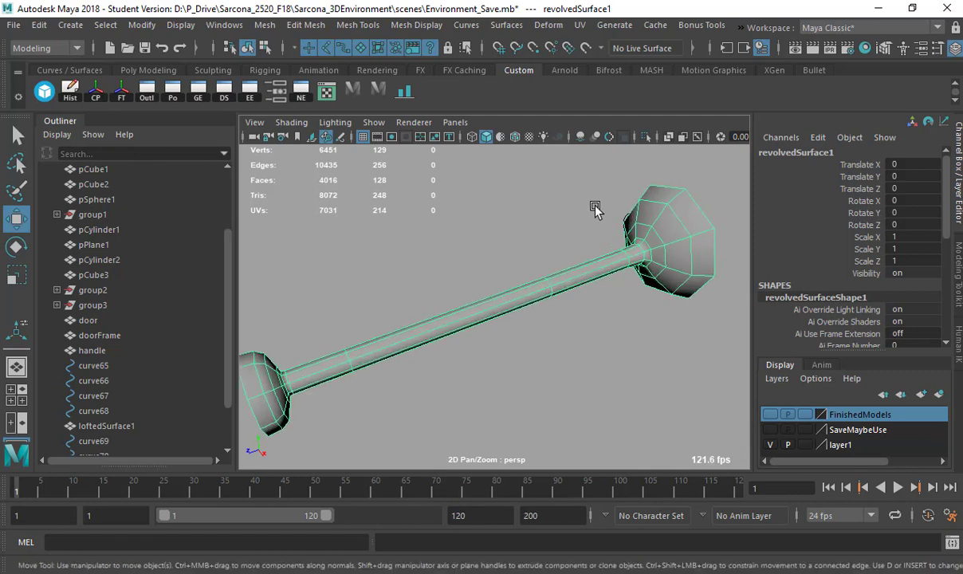
pyautogui.click(509, 25)
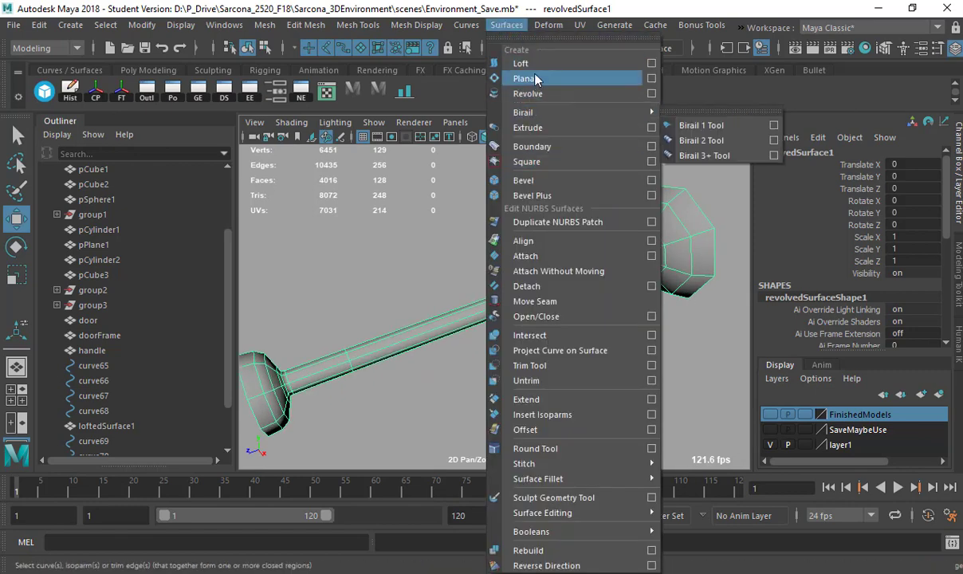
pyautogui.click(587, 13)
pyautogui.click(598, 24)
pyautogui.click(437, 49)
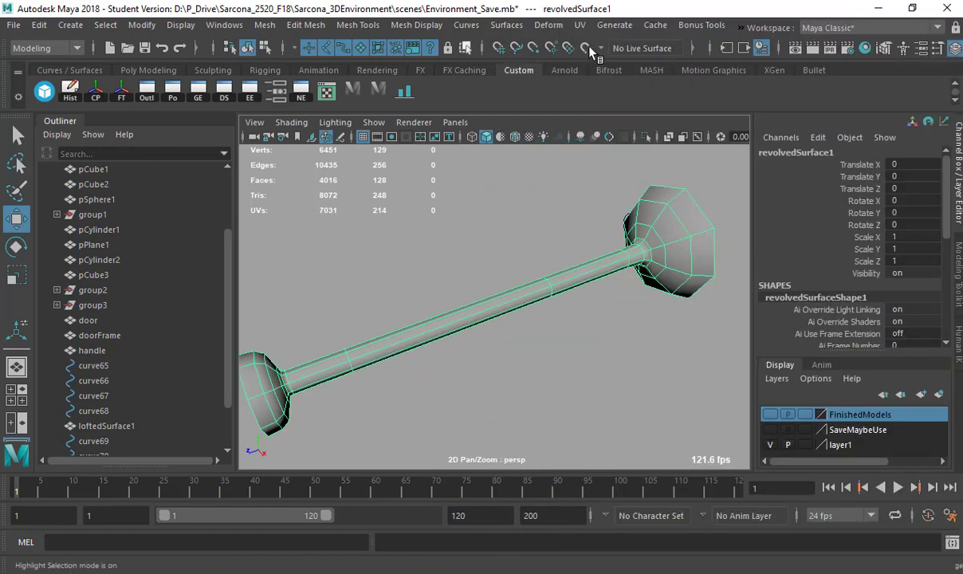
pyautogui.click(581, 26)
pyautogui.click(607, 50)
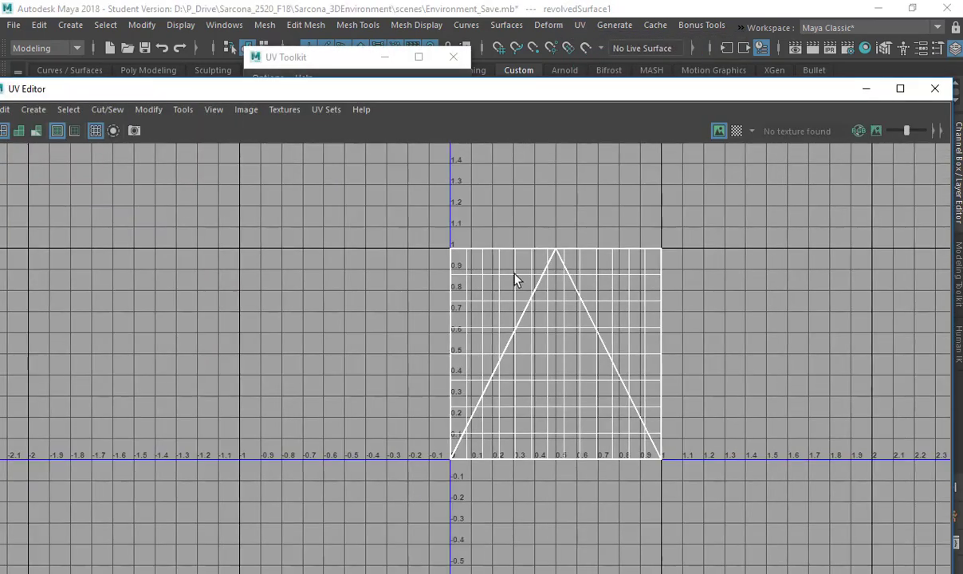
# Delete the capped revolved surface and revolve its profile curve, curve70, again.
pyautogui.moveTo(542, 297); pyautogui.dragTo(483, 275, button='right')
pyautogui.moveTo(453, 94); pyautogui.dragTo(487, 456)
pyautogui.keyDown('alt'); pyautogui.moveTo(587, 322); pyautogui.dragTo(621, 321); pyautogui.keyUp('alt')
pyautogui.keyDown('alt'); pyautogui.moveTo(546, 290); pyautogui.dragTo(570, 323); pyautogui.keyUp('alt')
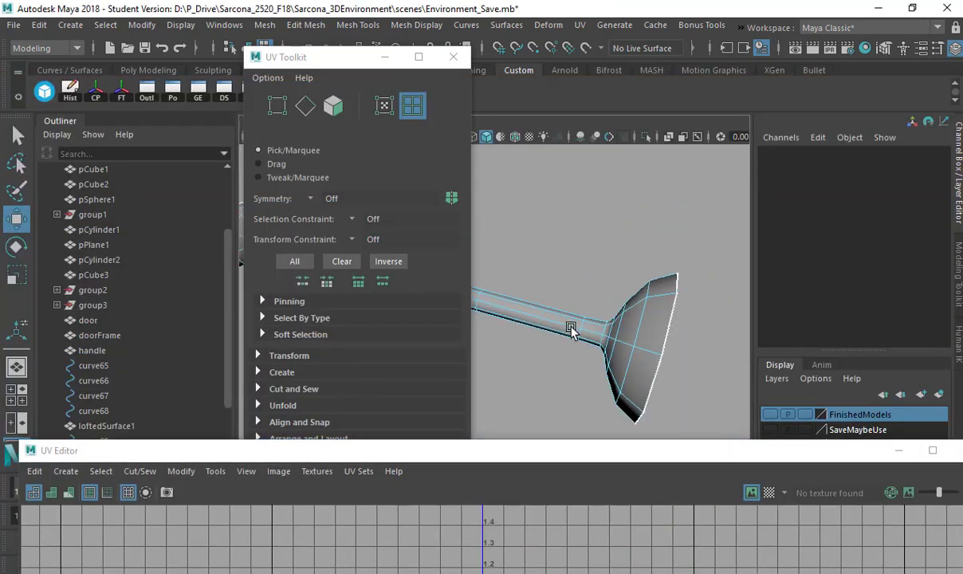
pyautogui.moveTo(571, 324); pyautogui.dragTo(601, 293, button='right')
pyautogui.click(606, 317)
pyautogui.press('Delete')
pyautogui.click(606, 318)
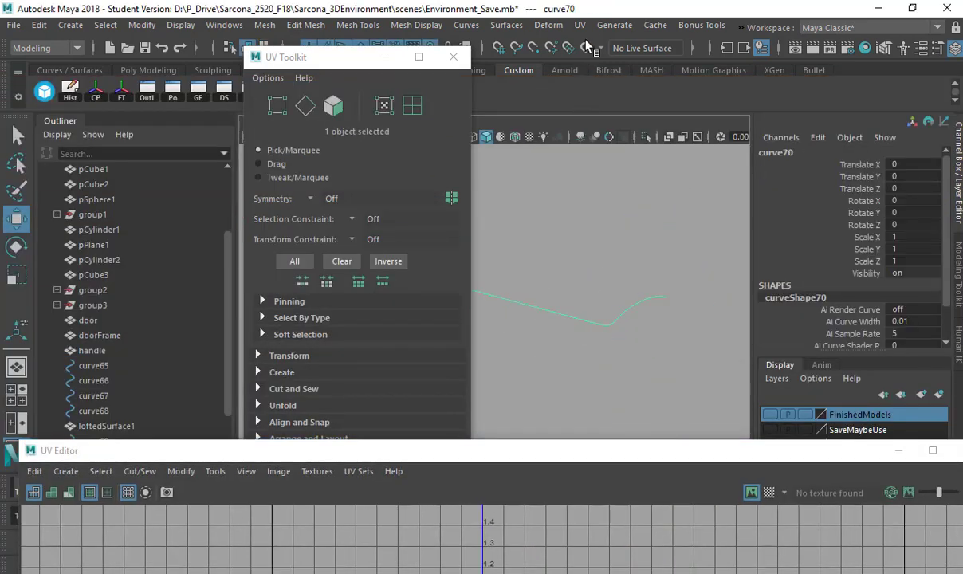
pyautogui.click(506, 25)
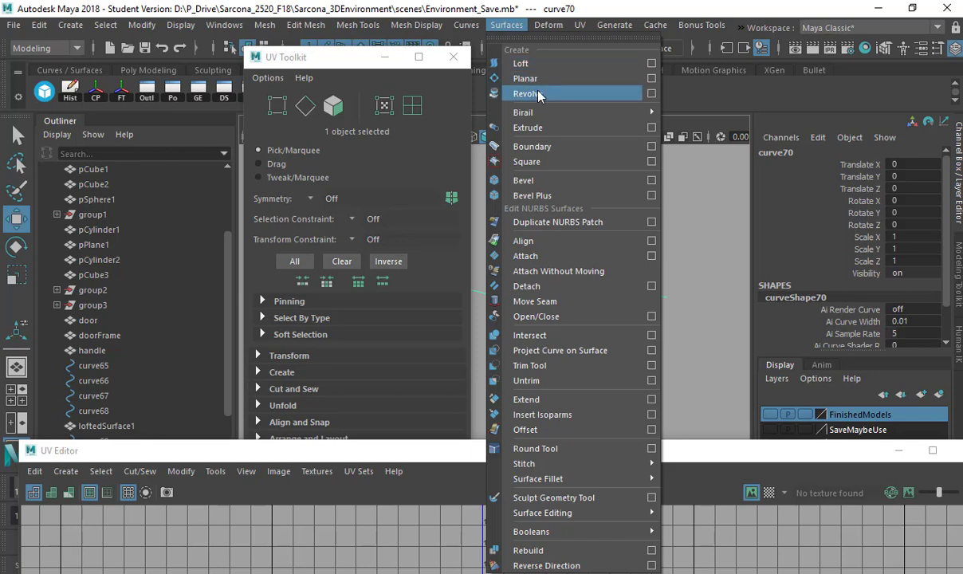
pyautogui.click(539, 96)
# Select all faces of the new revolved surface in the UV Editor and unfold their UVs.
pyautogui.moveTo(580, 443); pyautogui.dragTo(558, 53)
pyautogui.moveTo(556, 296); pyautogui.dragTo(492, 255, button='right')
pyautogui.moveTo(437, 173); pyautogui.dragTo(742, 490)
pyautogui.keyDown('shift'); pyautogui.moveTo(614, 191); pyautogui.dragTo(425, 142, button='right'); pyautogui.keyUp('shift')
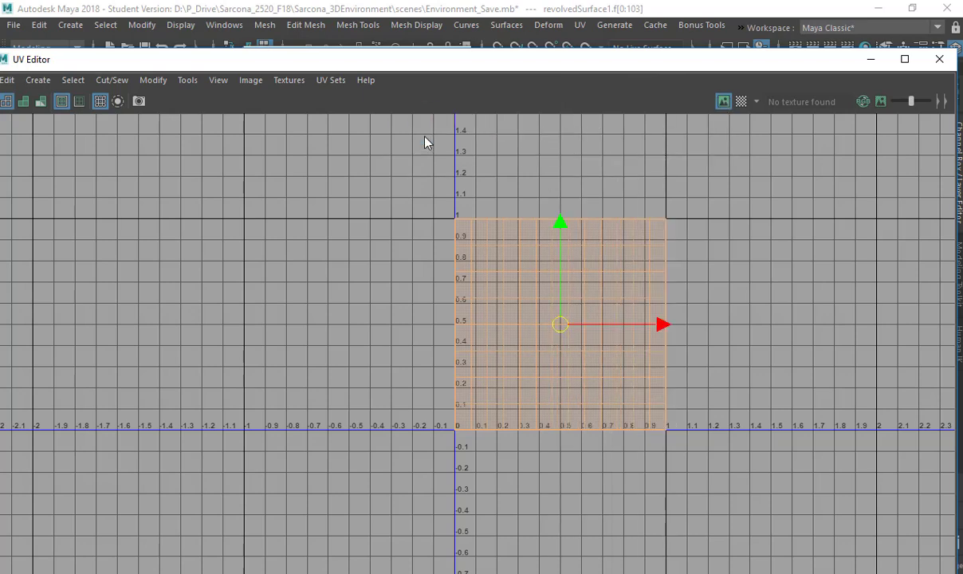
pyautogui.keyDown('alt'); pyautogui.moveTo(445, 260); pyautogui.dragTo(559, 279, button='middle'); pyautogui.keyUp('alt')
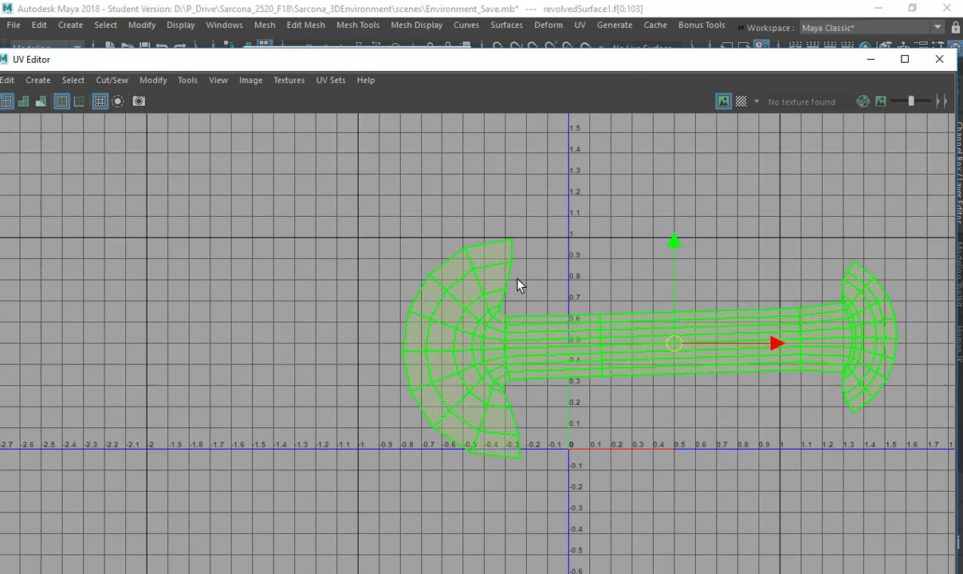
# Cut the UVs along the edge loops where the shaft meets the two flared ends.
pyautogui.moveTo(483, 393); pyautogui.dragTo(485, 320, button='right')
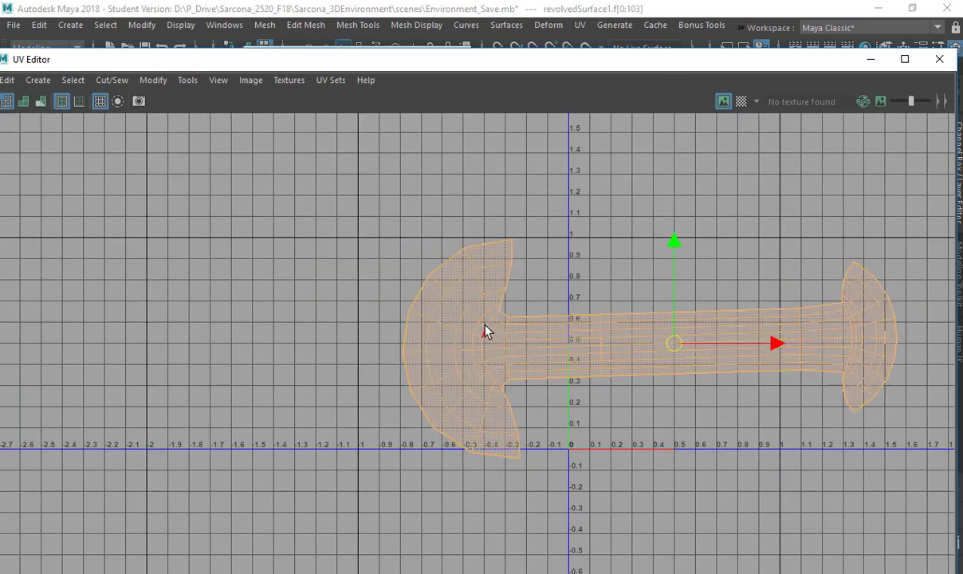
pyautogui.doubleClick(485, 329)
pyautogui.keyDown('shift'); pyautogui.click(852, 327); pyautogui.keyUp('shift')
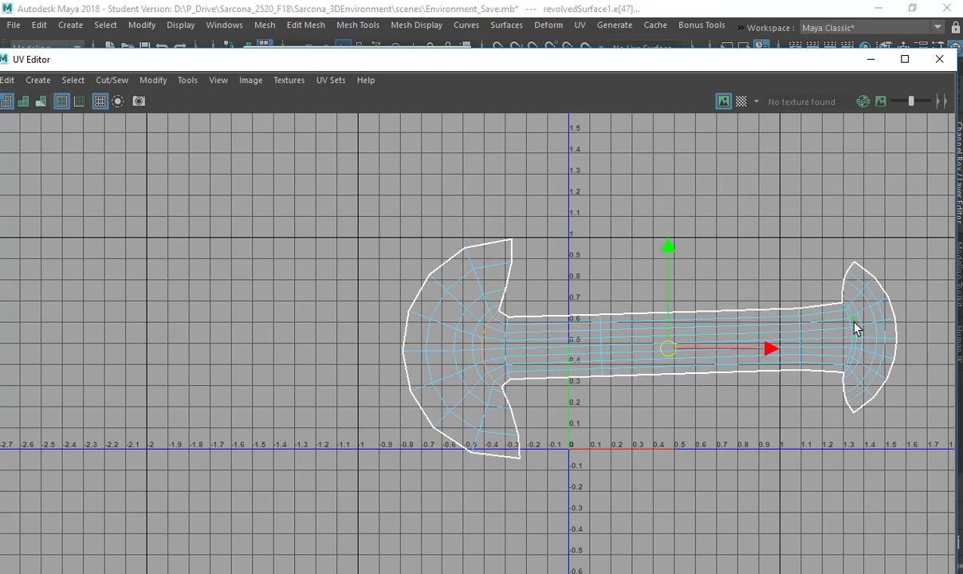
pyautogui.keyDown('shift'); pyautogui.moveTo(772, 248); pyautogui.dragTo(733, 271, button='right'); pyautogui.keyUp('shift')
pyautogui.click(494, 198)
# Unfold all the separated UV shells again and lay them out within the 0 to 1 UV square.
pyautogui.moveTo(693, 330); pyautogui.dragTo(721, 357, button='right')
pyautogui.moveTo(877, 400); pyautogui.dragTo(475, 206)
pyautogui.keyDown('shift'); pyautogui.moveTo(623, 128); pyautogui.dragTo(414, 139, button='right'); pyautogui.keyUp('shift')
pyautogui.keyDown('shift'); pyautogui.moveTo(583, 212); pyautogui.dragTo(380, 215, button='right'); pyautogui.keyUp('shift')
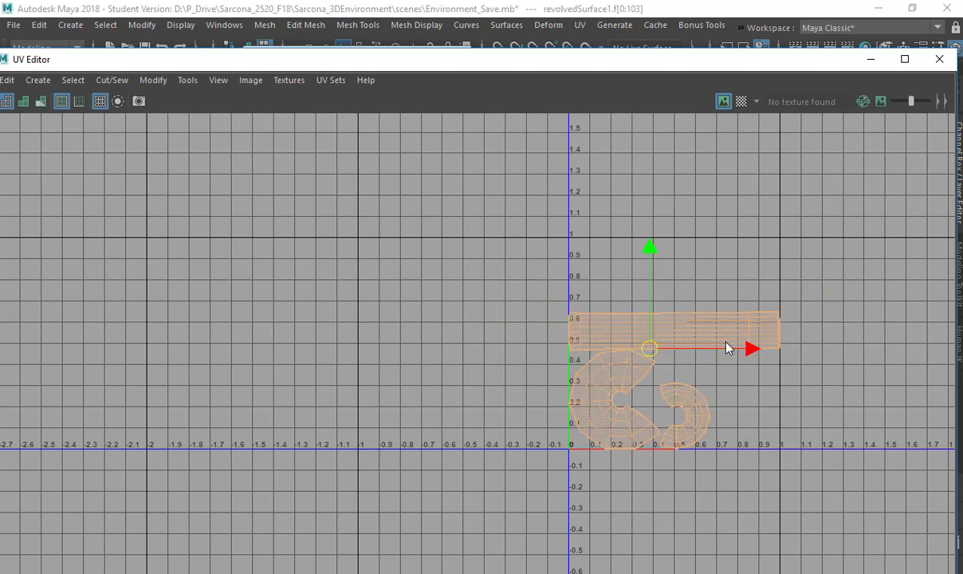
pyautogui.keyDown('alt'); pyautogui.moveTo(668, 356); pyautogui.dragTo(393, 260, button='middle'); pyautogui.keyUp('alt')
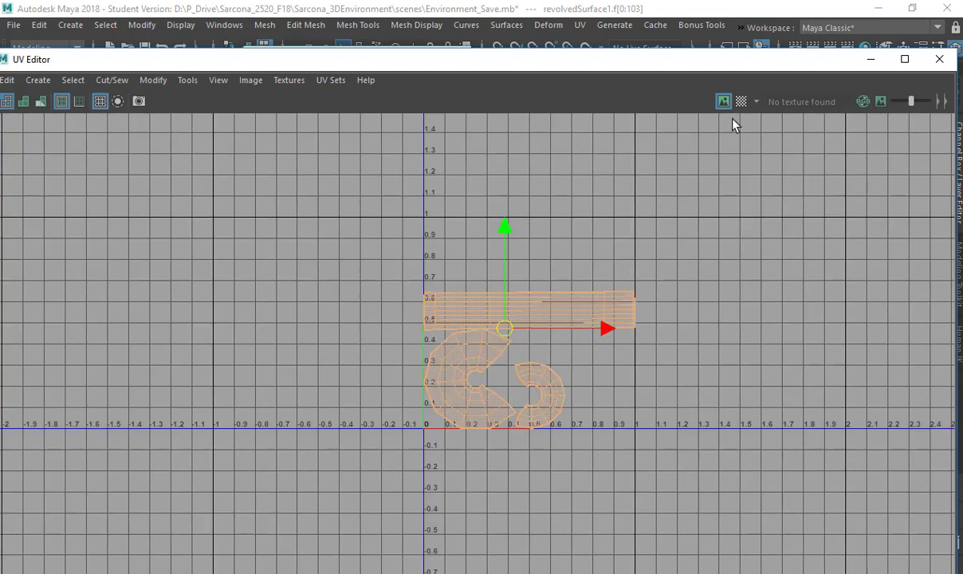
# Close the UV Editor and UV Toolkit, return to object selection, and inspect the revolved surface from both ends.
pyautogui.click(939, 62)
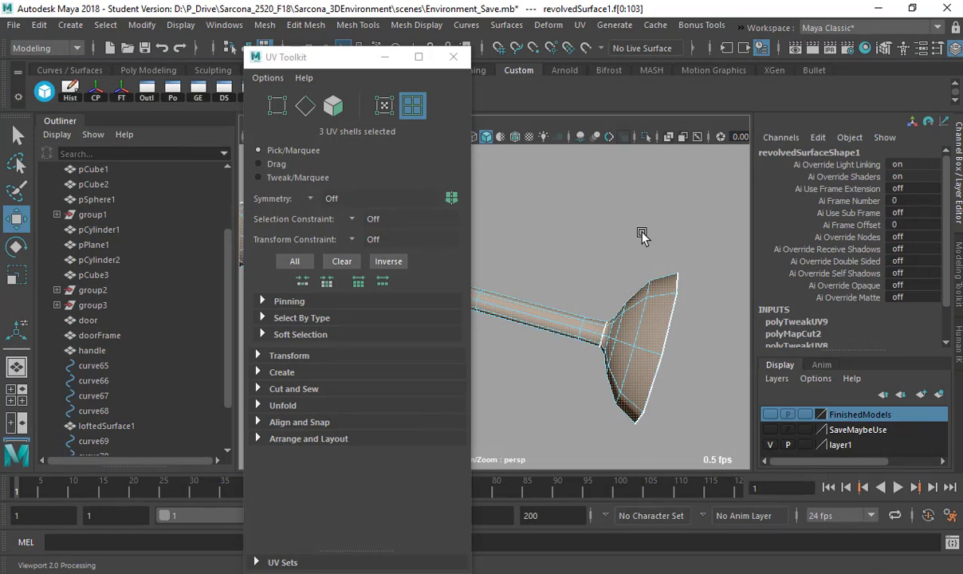
pyautogui.click(453, 57)
pyautogui.click(461, 271)
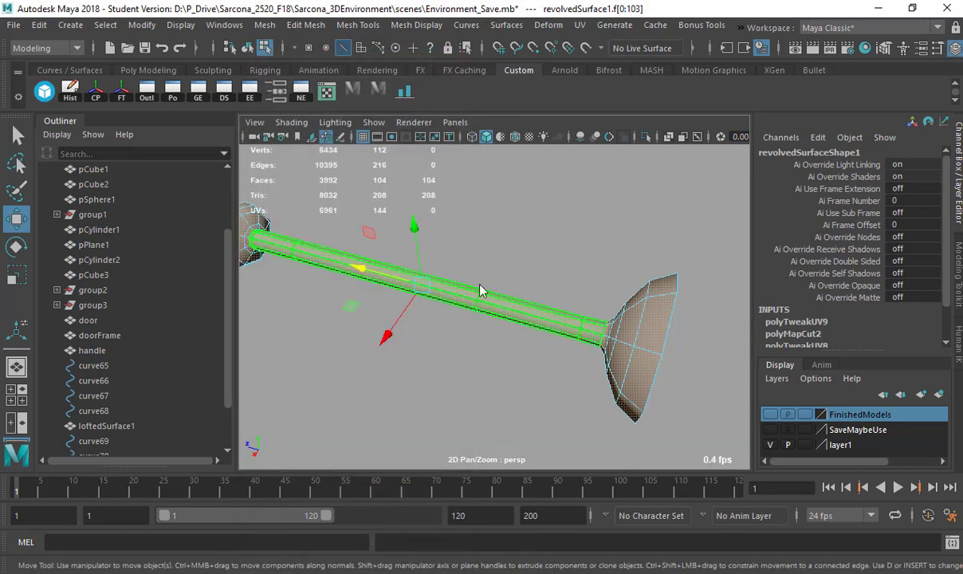
pyautogui.keyDown('alt'); pyautogui.moveTo(496, 283); pyautogui.dragTo(423, 288); pyautogui.keyUp('alt')
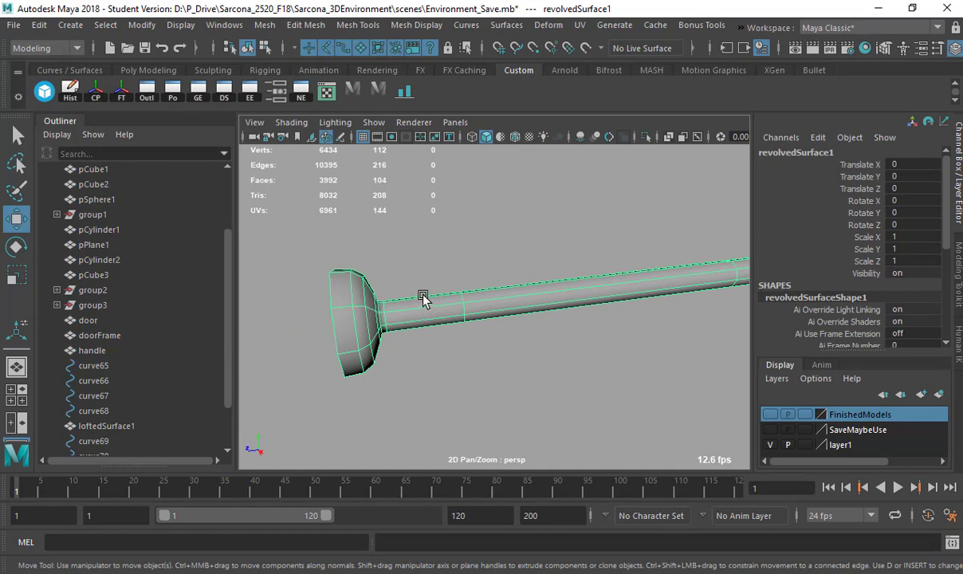
pyautogui.click(381, 288)
pyautogui.click(365, 278)
pyautogui.scroll(-5, 409, 283)
pyautogui.keyDown('alt'); pyautogui.moveTo(410, 282); pyautogui.dragTo(618, 338); pyautogui.keyUp('alt')
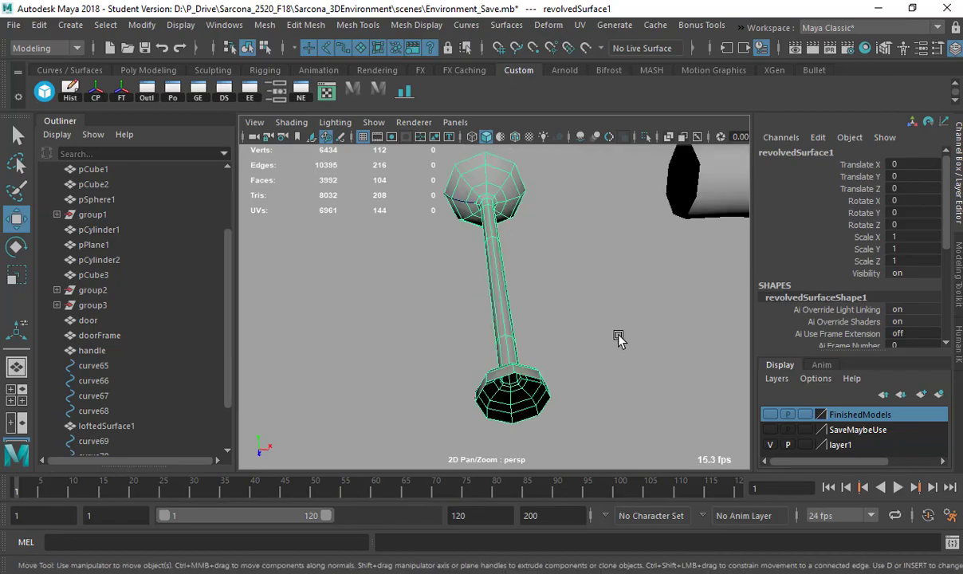
# Switch to Unreal Editor and view the walled level from above.
pyautogui.hotkey('alt', 'Tab')
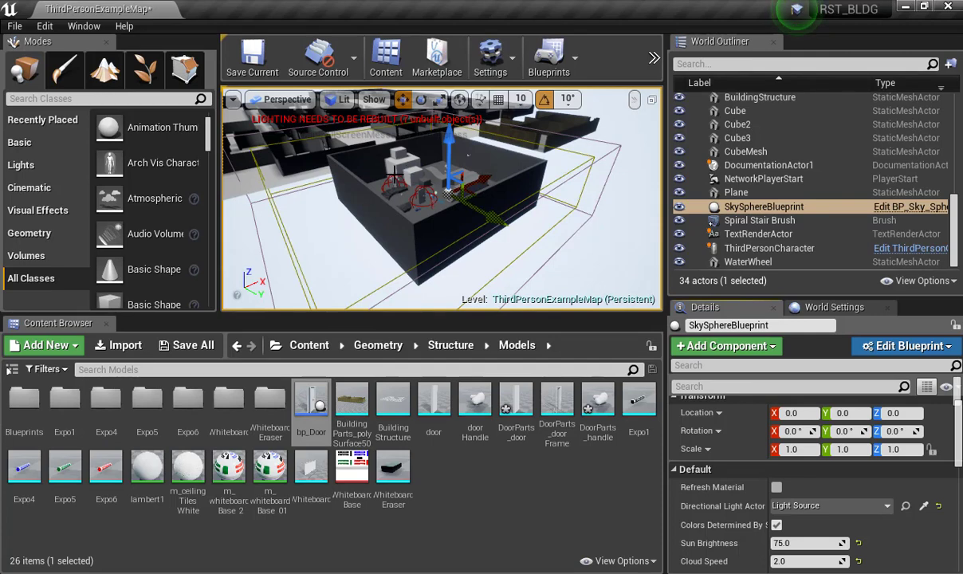
pyautogui.keyDown('alt'); pyautogui.moveTo(468, 155); pyautogui.dragTo(480, 233); pyautogui.keyUp('alt')
pyautogui.scroll(3, 441, 199)
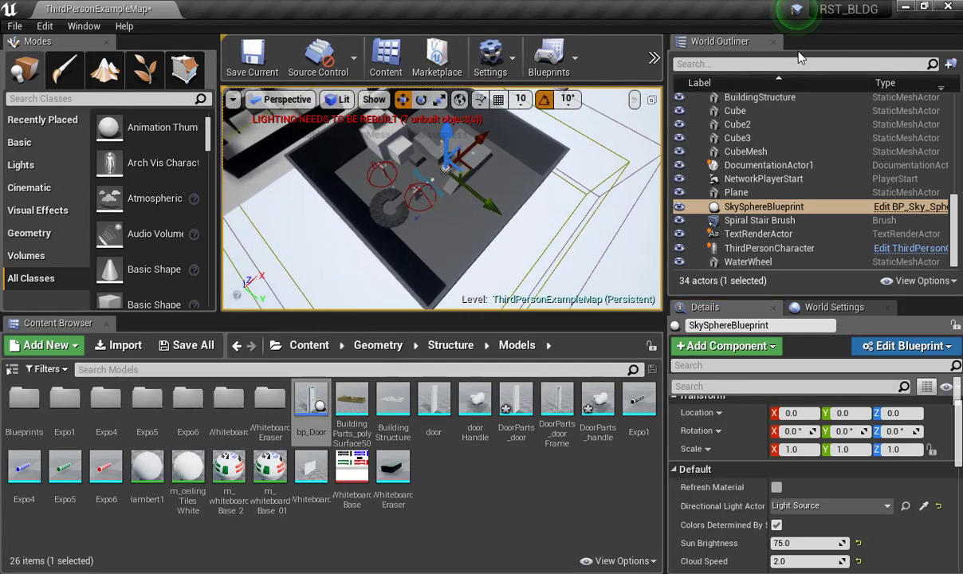
# Switch to AssignmentSubmissionForm.indd in InDesign, hide the Chickster layer and show the GamingPipeline layer.
pyautogui.click(138, 80)
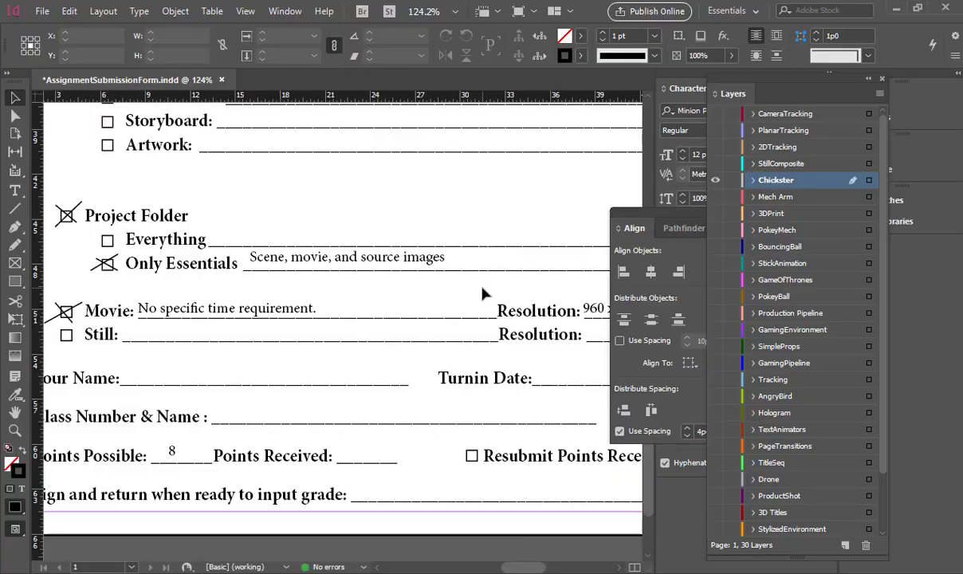
pyautogui.scroll(5, 484, 293)
pyautogui.scroll(5, 484, 294)
pyautogui.moveTo(509, 299); pyautogui.dragTo(459, 231)
pyautogui.click(715, 181)
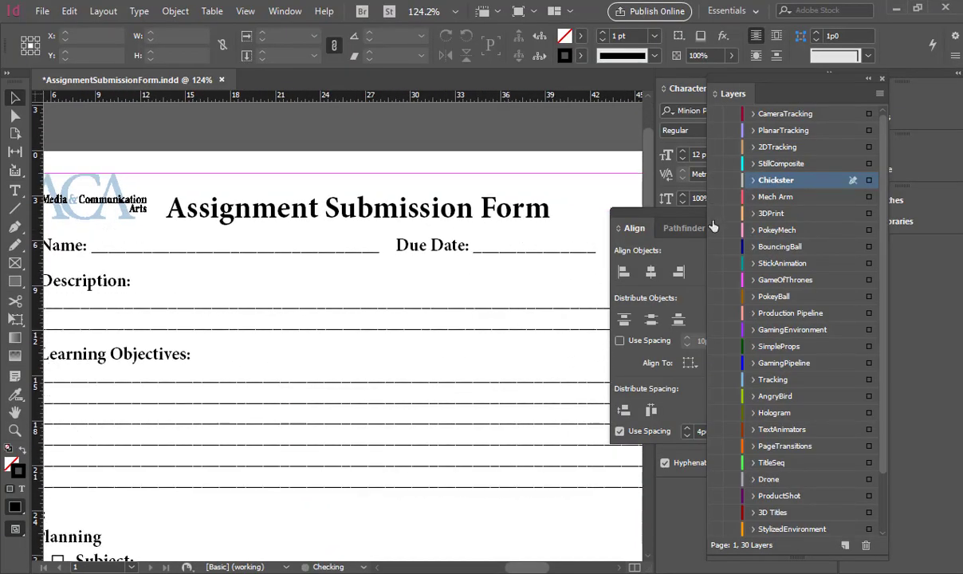
pyautogui.click(716, 362)
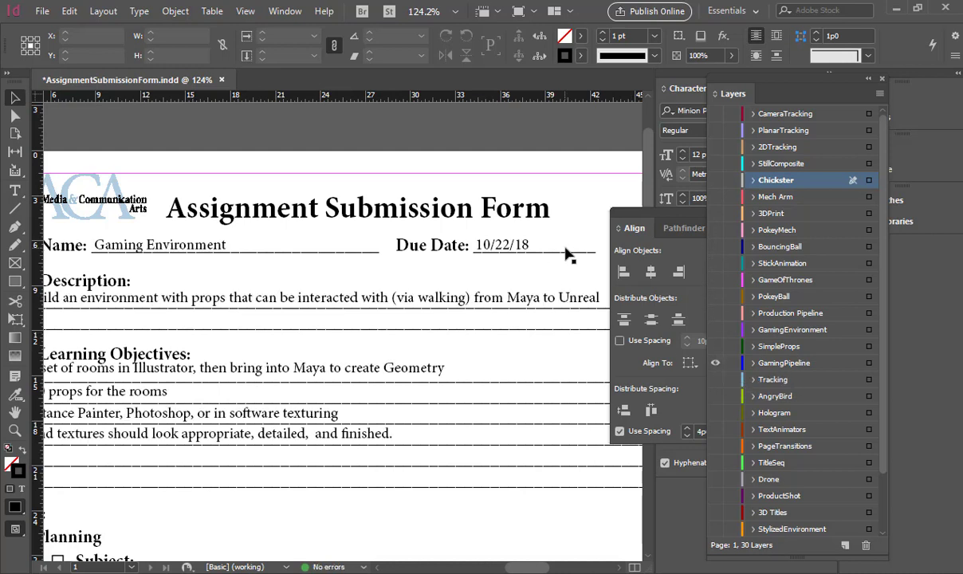
# Examine the Gaming Environment form's due date up close, and view its description and learning objectives at 100% zoom.
pyautogui.keyDown('ctrl'); pyautogui.moveTo(590, 195); pyautogui.dragTo(305, 438); pyautogui.keyUp('ctrl')
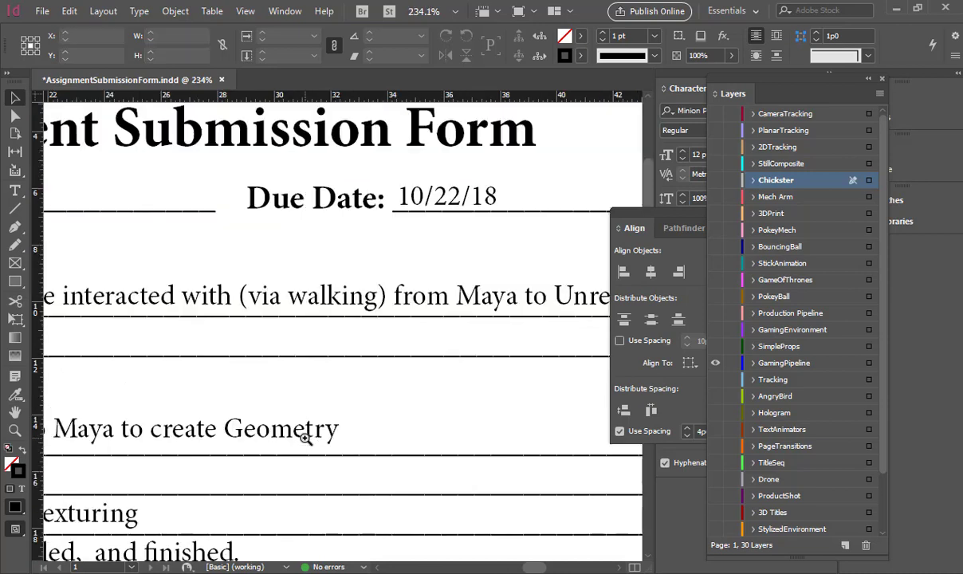
pyautogui.hotkey('ctrl', '-')
pyautogui.hotkey('ctrl', '-')
pyautogui.hotkey('ctrl', '-')
pyautogui.hotkey('ctrl', '-')
pyautogui.moveTo(258, 458); pyautogui.dragTo(368, 332)
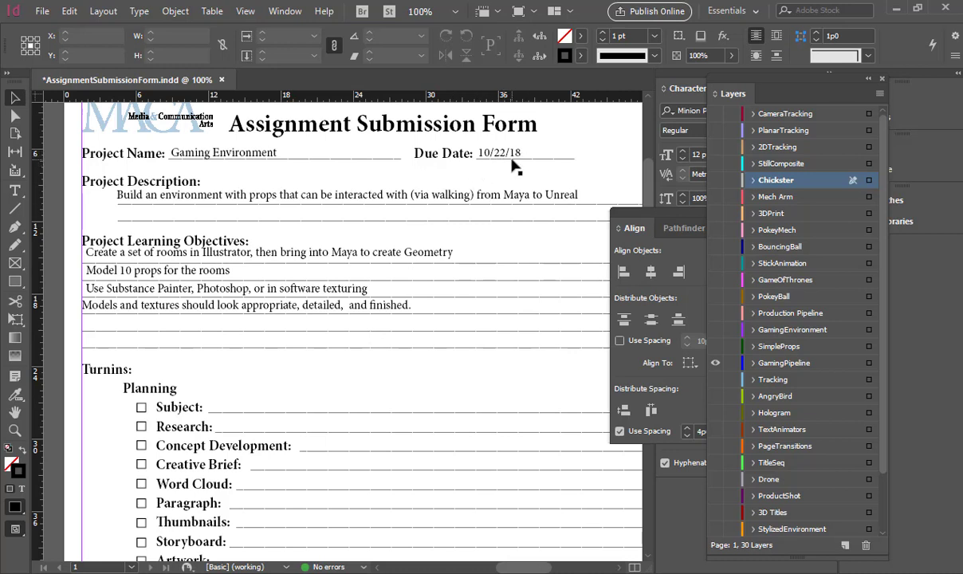
# Check the system calendar for October 2018 against the form's due date, and close it.
pyautogui.click(796, 573)
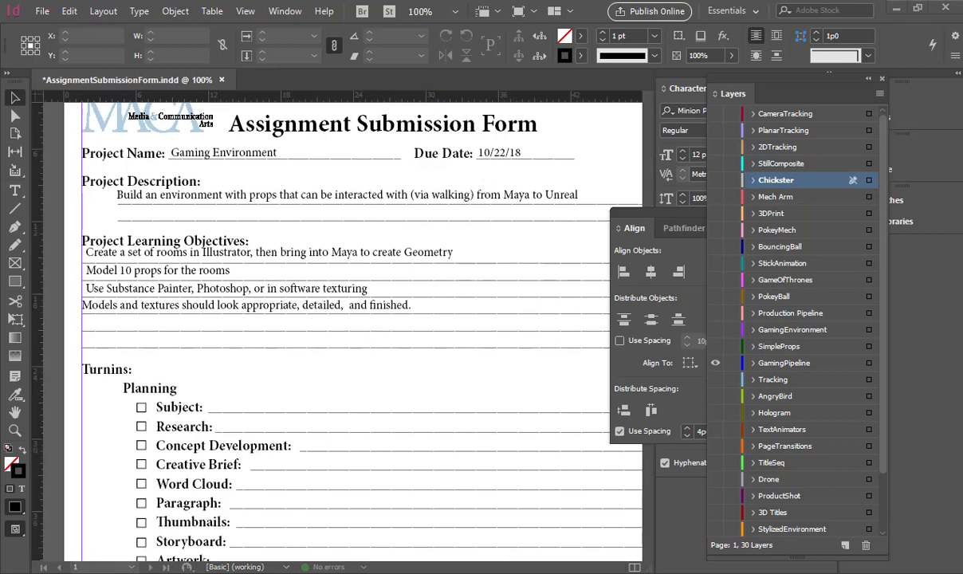
pyautogui.click(896, 573)
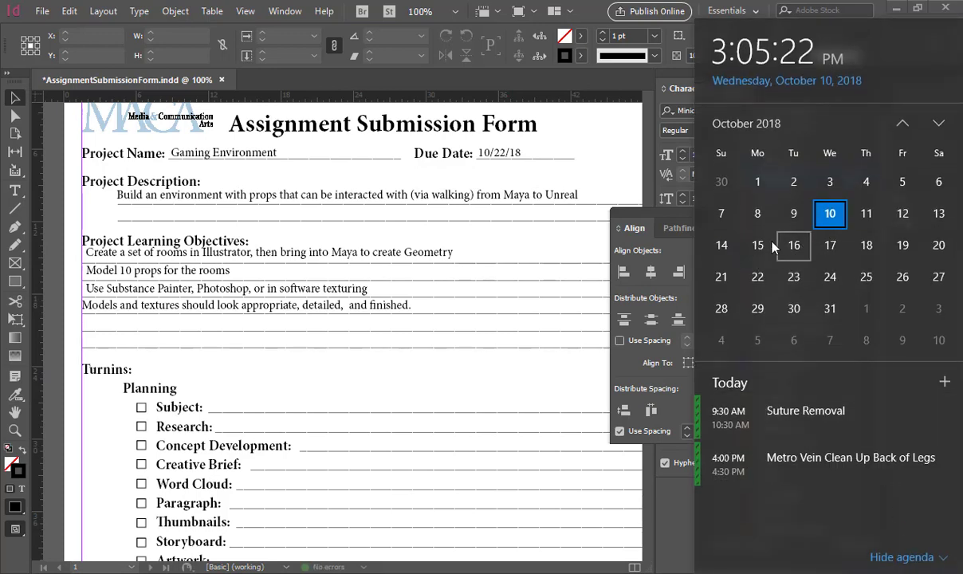
pyautogui.click(611, 165)
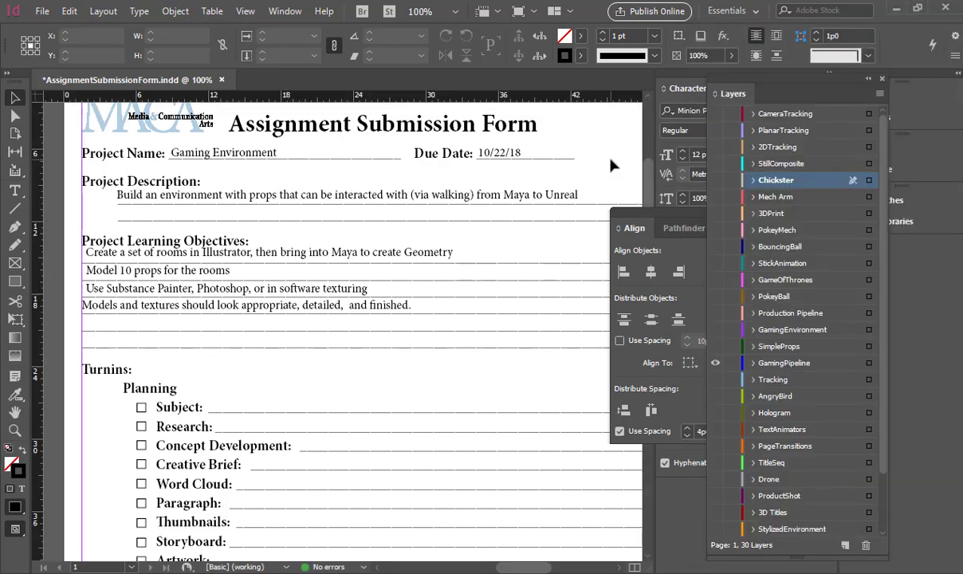